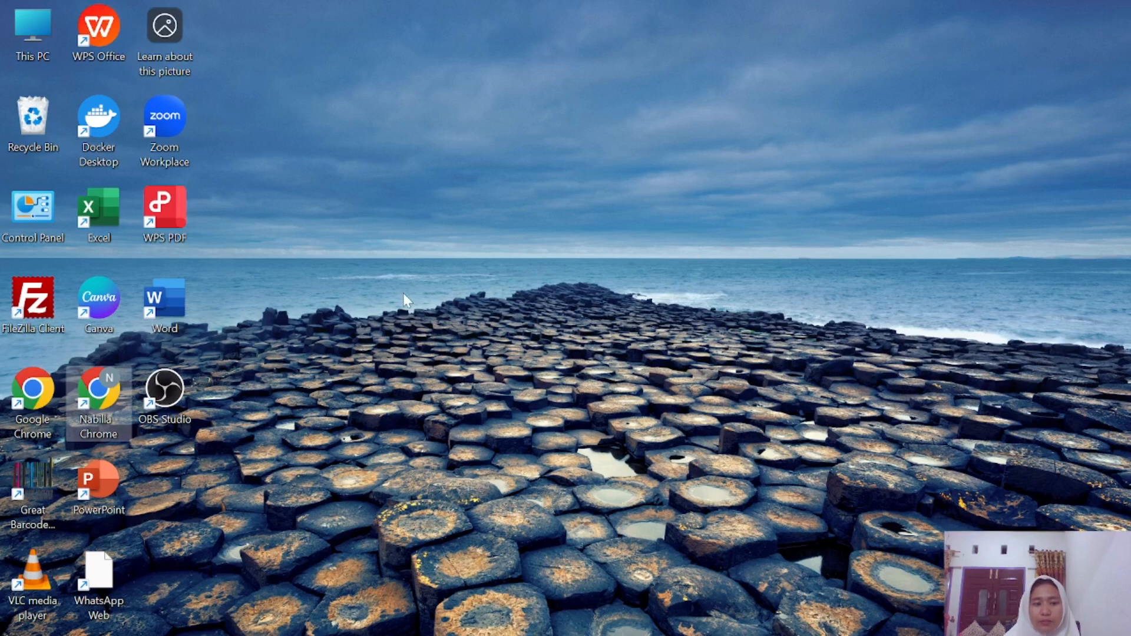
# Launch Chrome full-screen and search Google for inlislite.
pyautogui.doubleClick(98, 401)
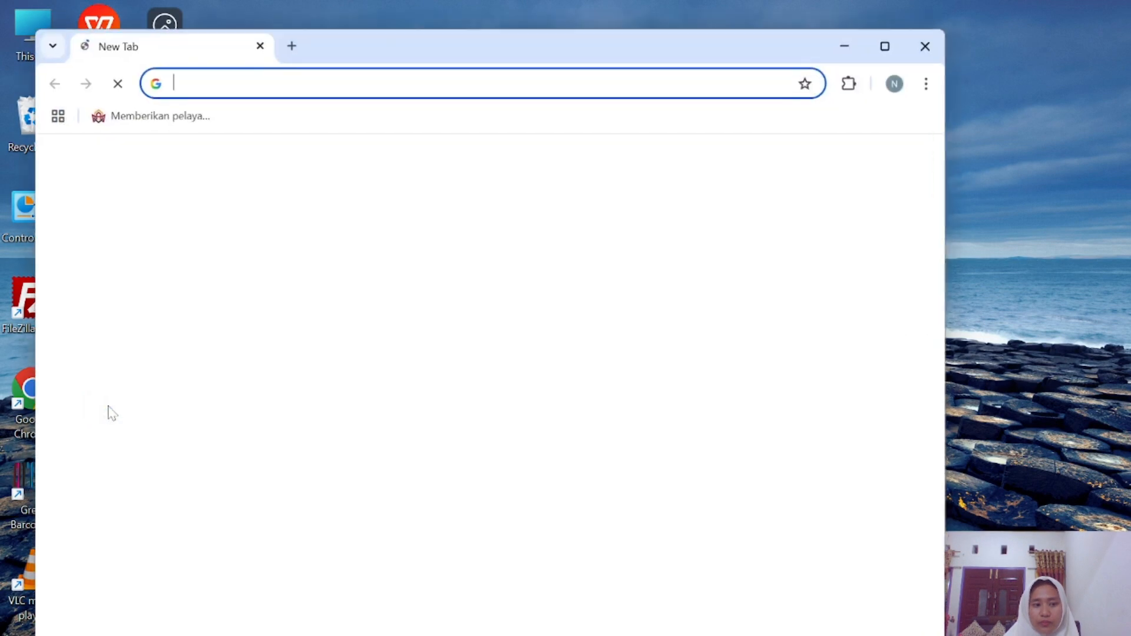
pyautogui.click(886, 47)
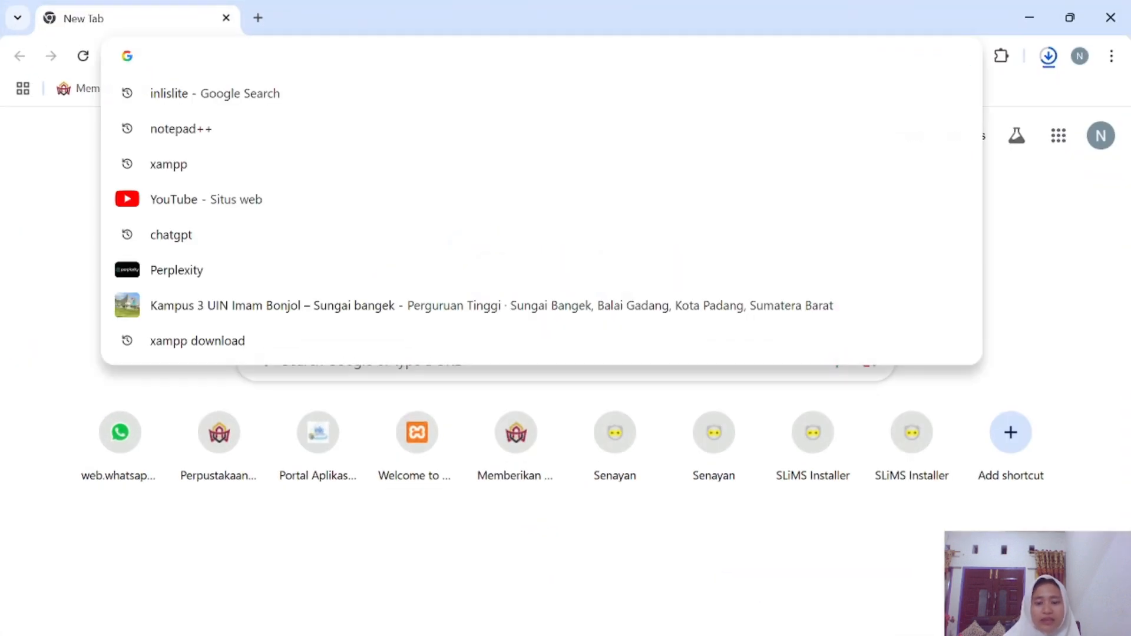
pyautogui.write('inli')
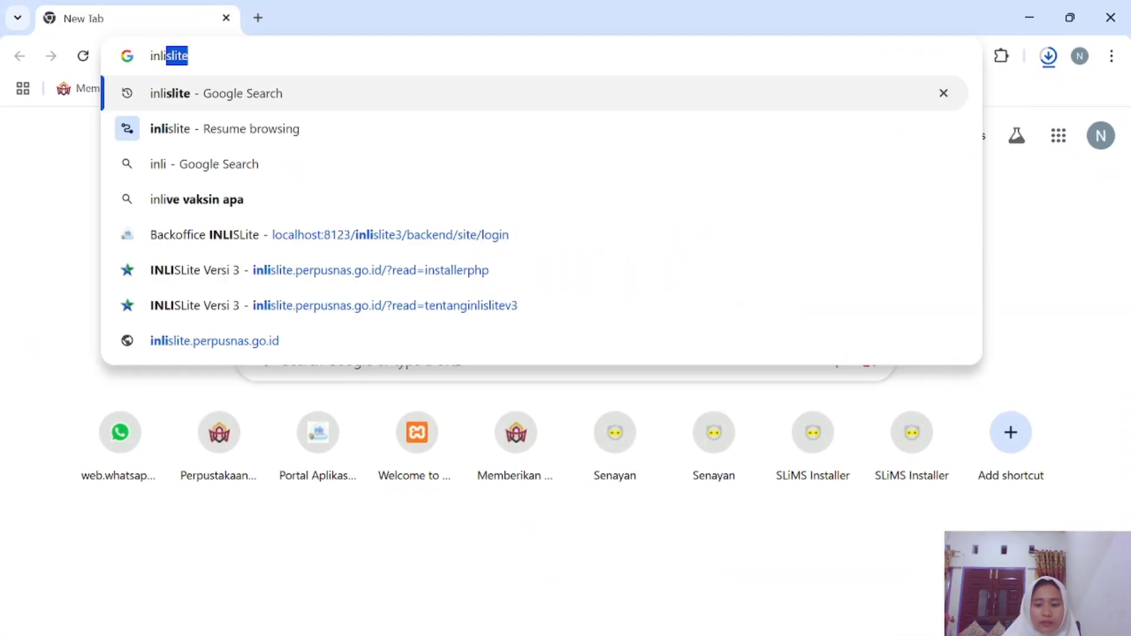
pyautogui.press('Return')
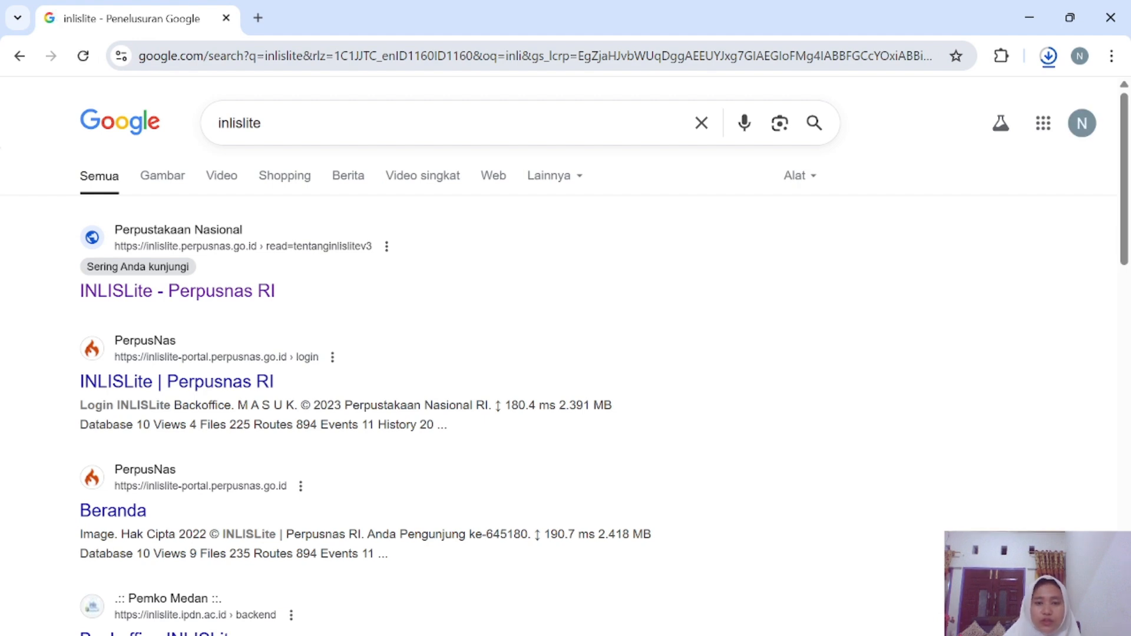
# Open the INLISLite Perpusnas RI site's Installer > Platform PHP (Opensource) page.
pyautogui.click(124, 298)
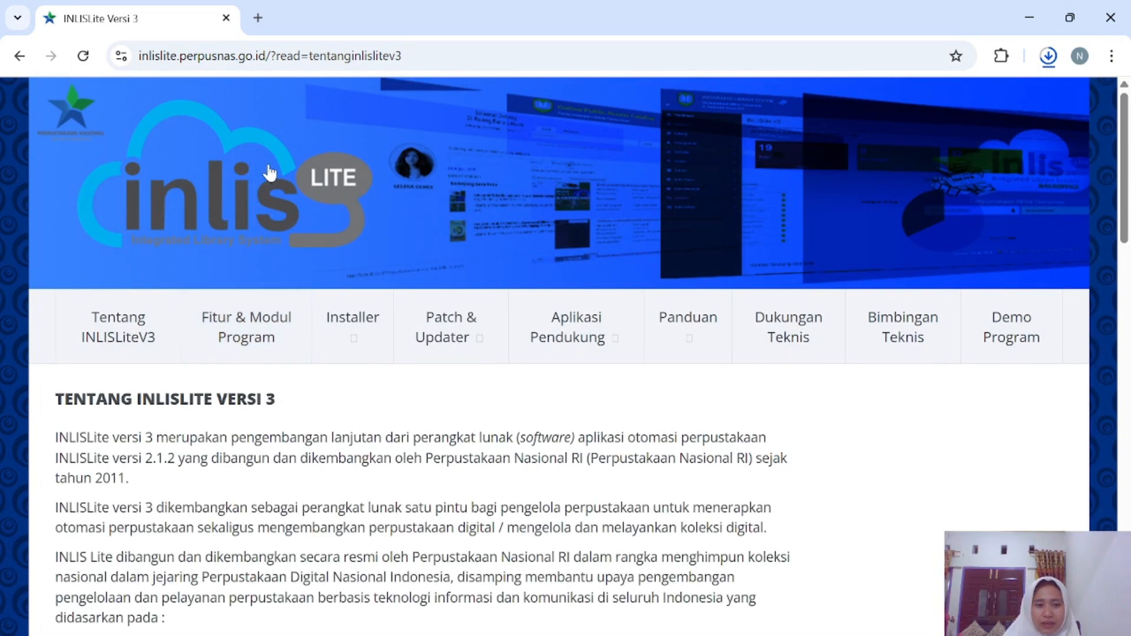
pyautogui.moveTo(372, 324)
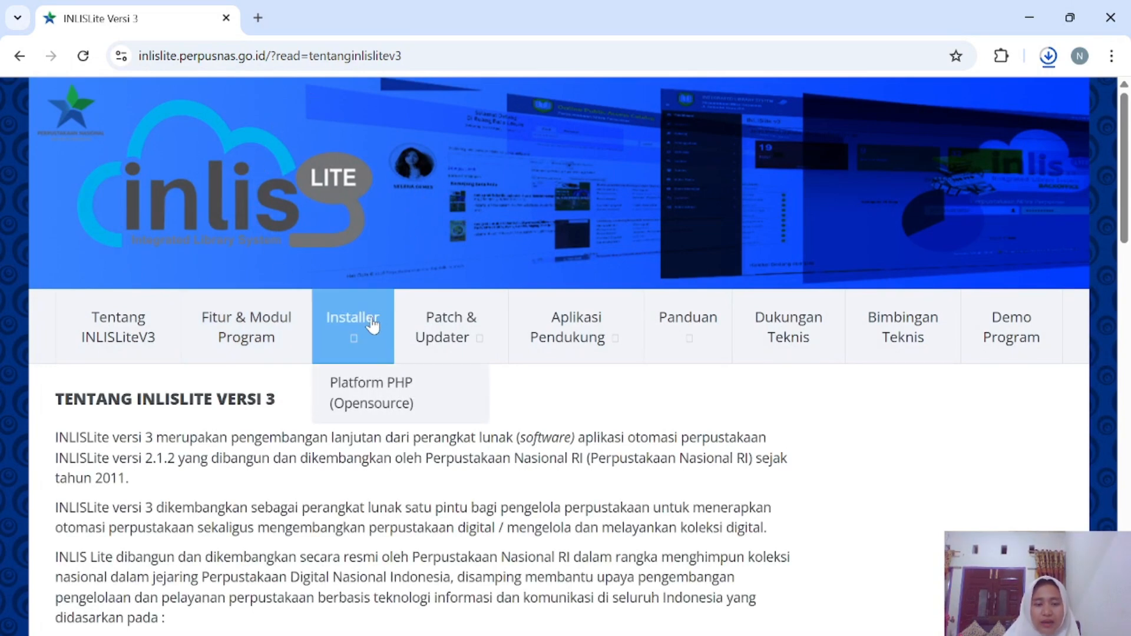
pyautogui.click(424, 396)
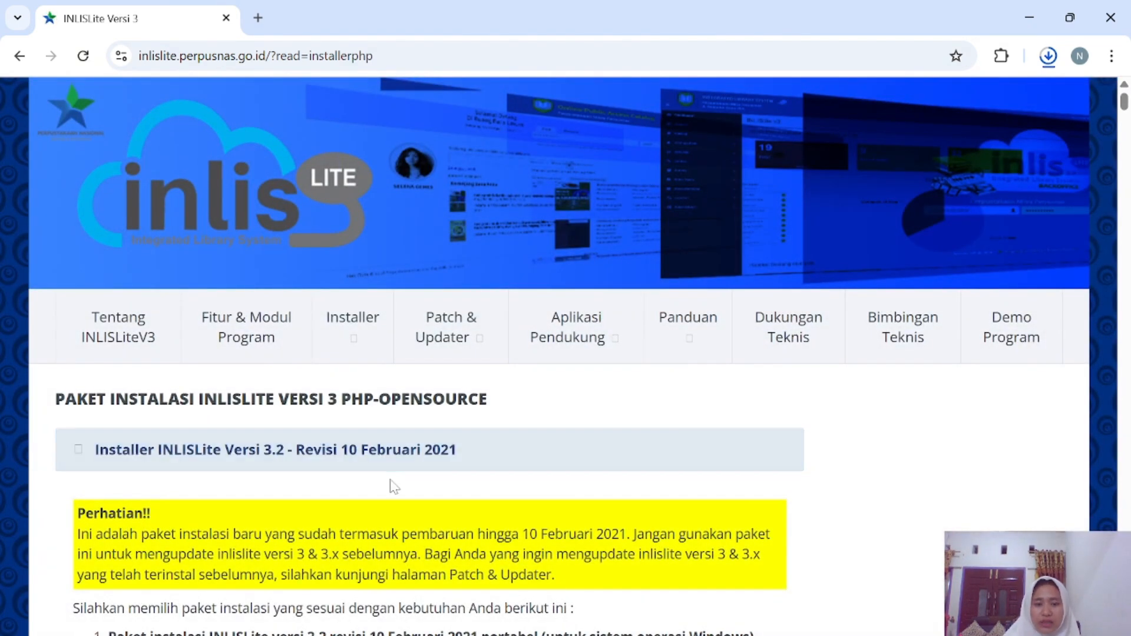
# Scroll down to section 2 with the version 3.2 source code download links.
pyautogui.scroll(-1, 391, 485)
pyautogui.scroll(-5, 77, 340)
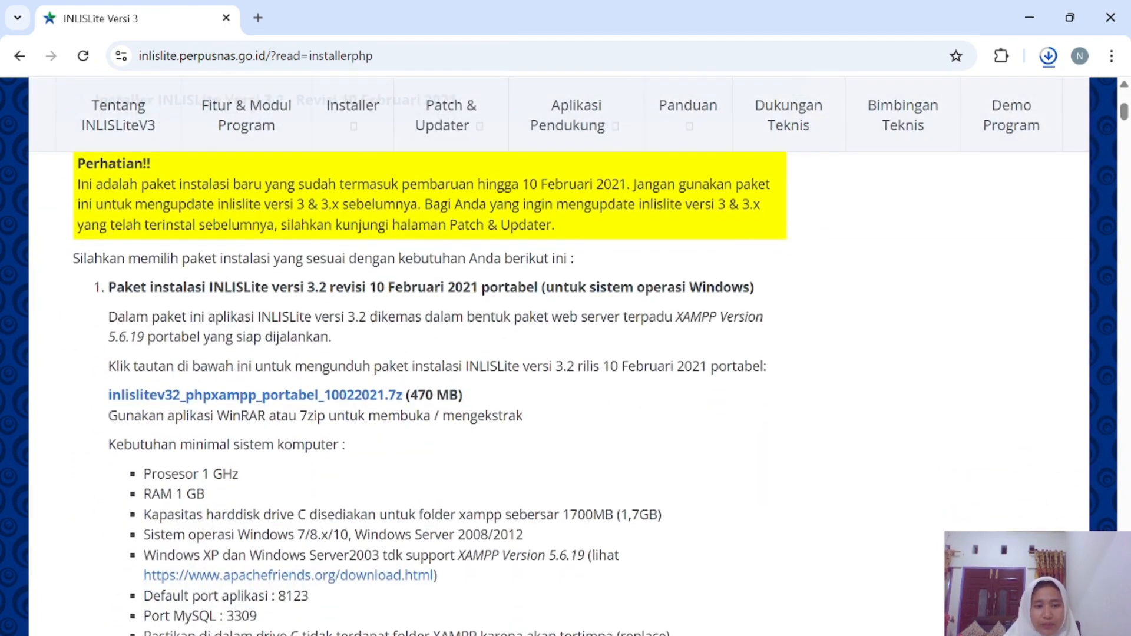
pyautogui.scroll(-10, 406, 437)
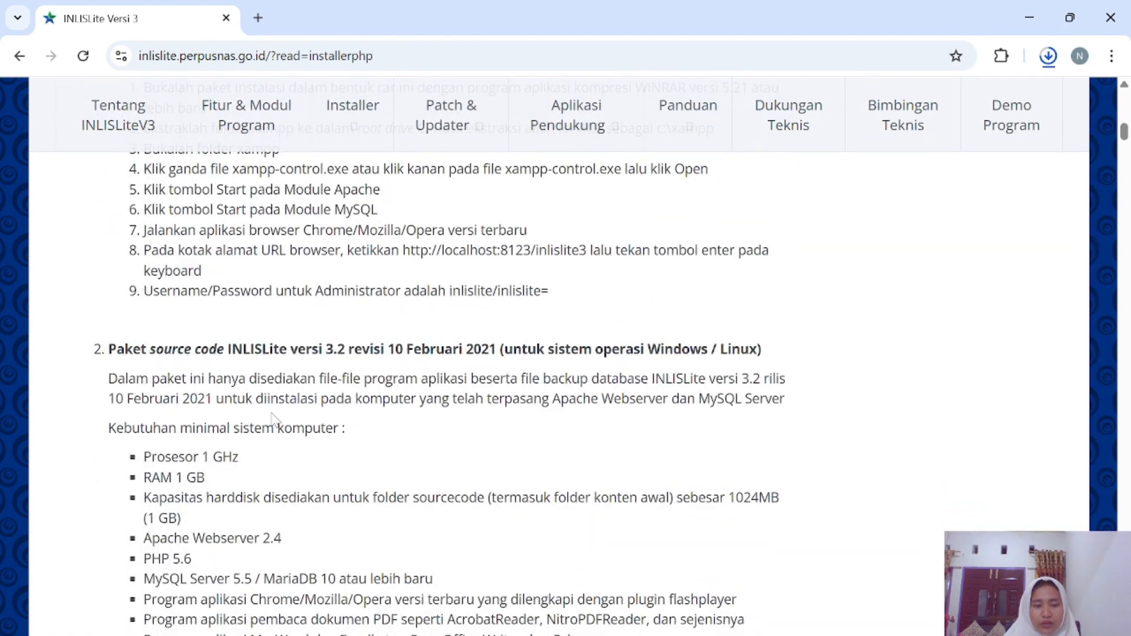
pyautogui.scroll(1, 273, 420)
pyautogui.scroll(-4, 272, 420)
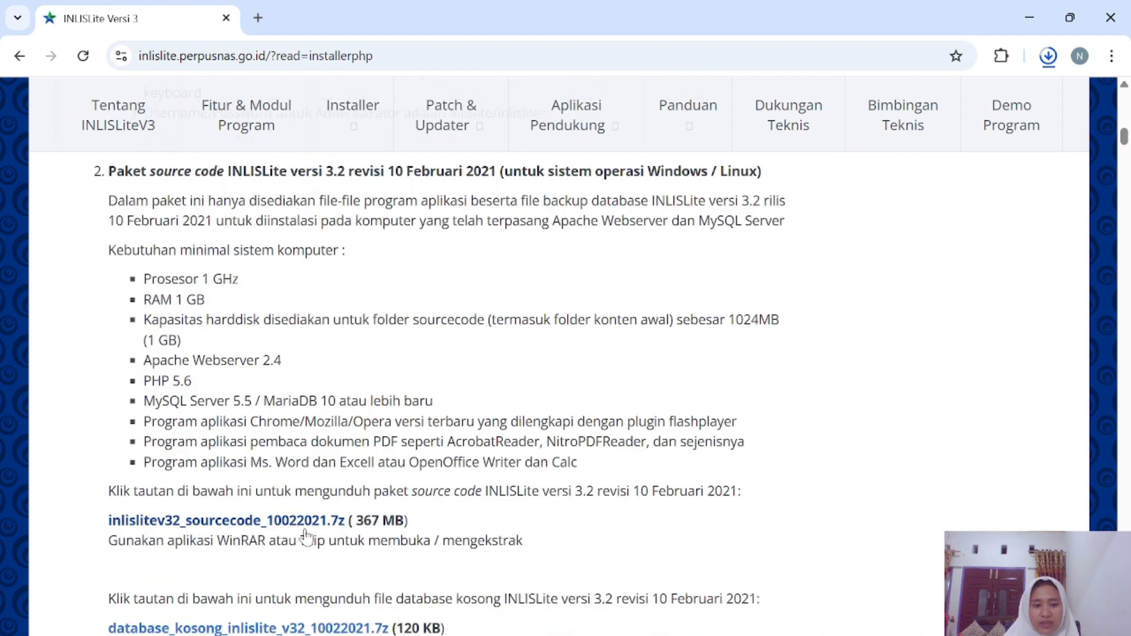
pyautogui.scroll(-3, 305, 534)
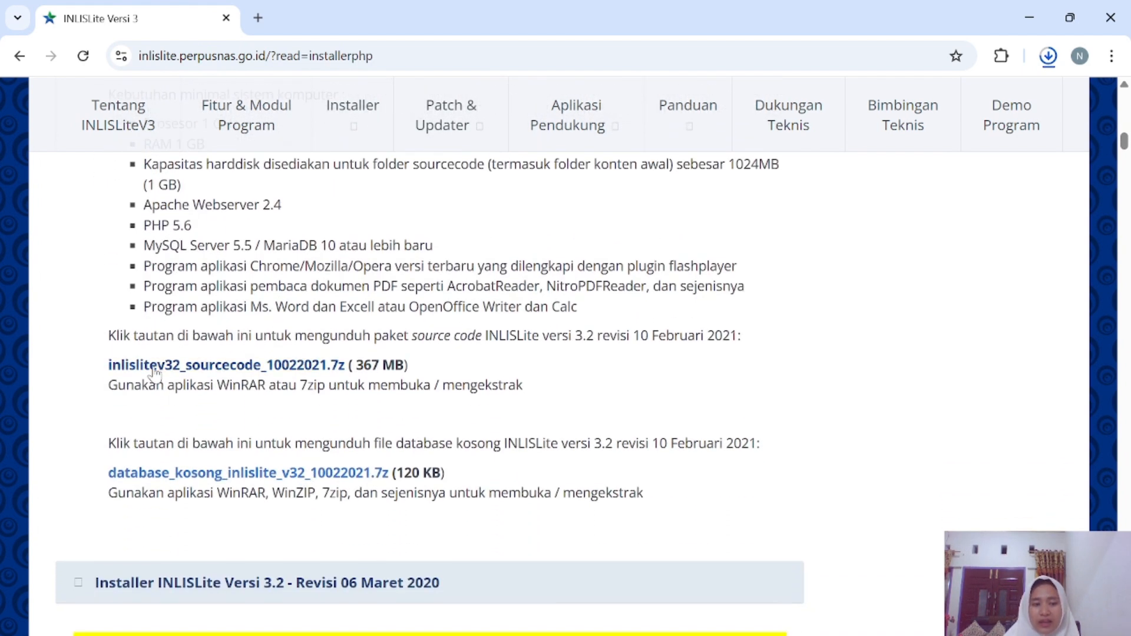
# Download the INLISLite sourcecode .7z package, cancel its duplicate download, and open a new tab.
pyautogui.click(154, 367)
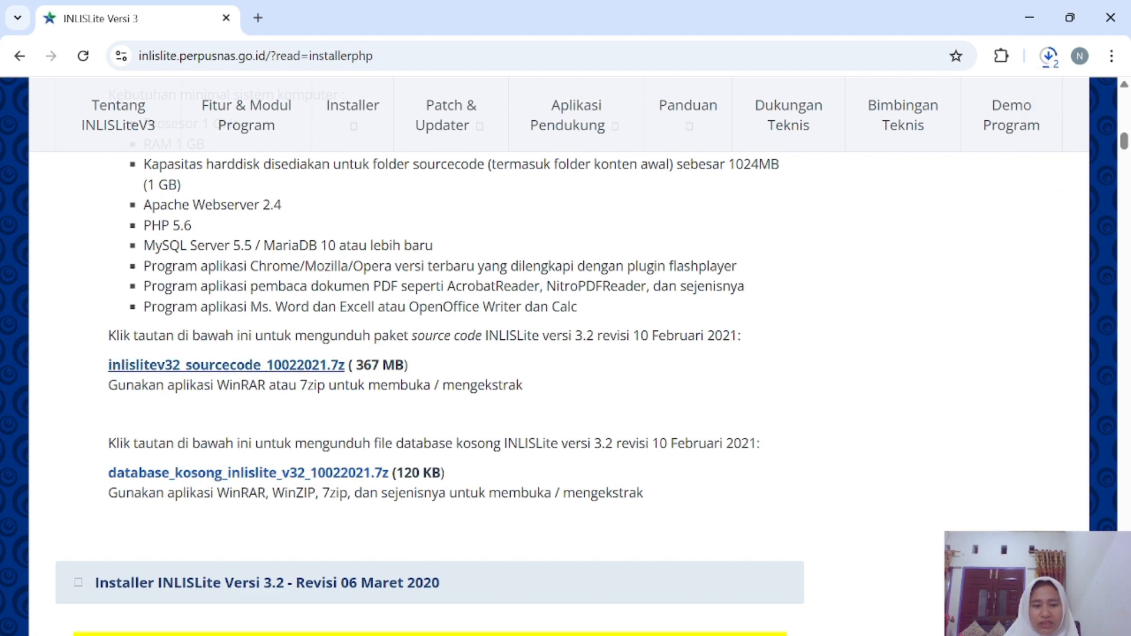
pyautogui.click(1048, 56)
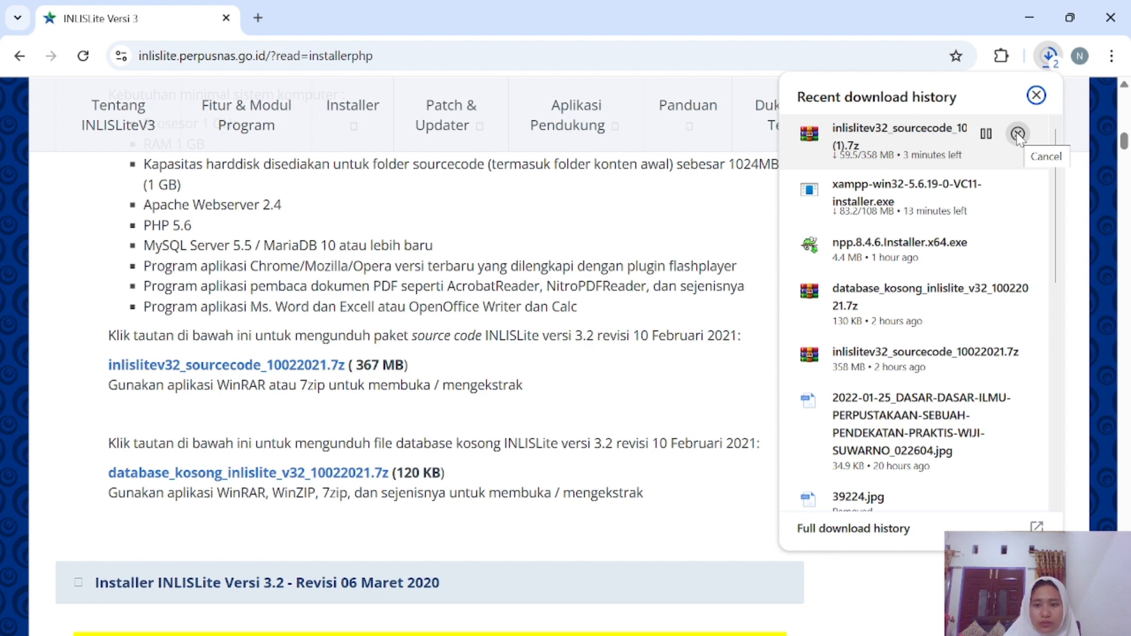
pyautogui.click(1017, 135)
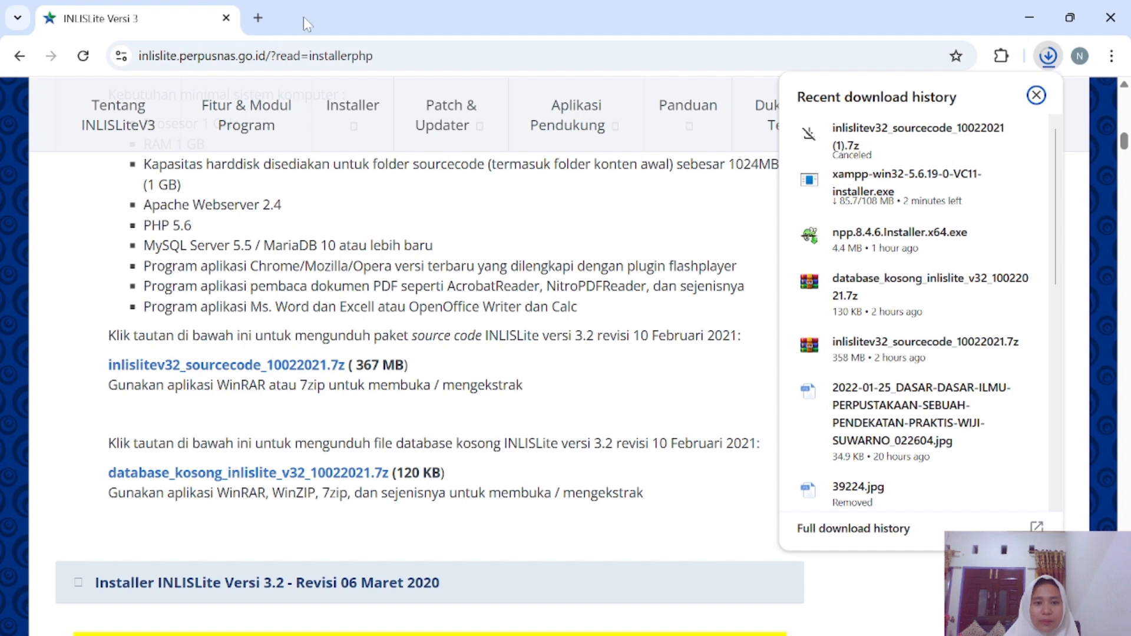
pyautogui.click(258, 19)
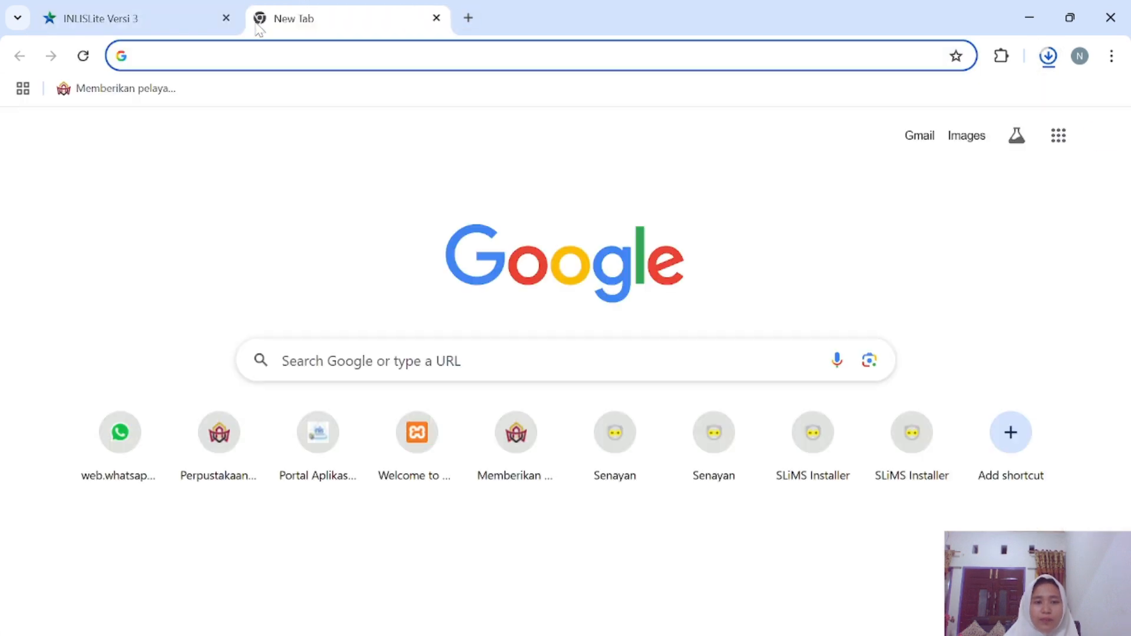
# Search Google for notepad++ from the new tab's search box.
pyautogui.click(330, 361)
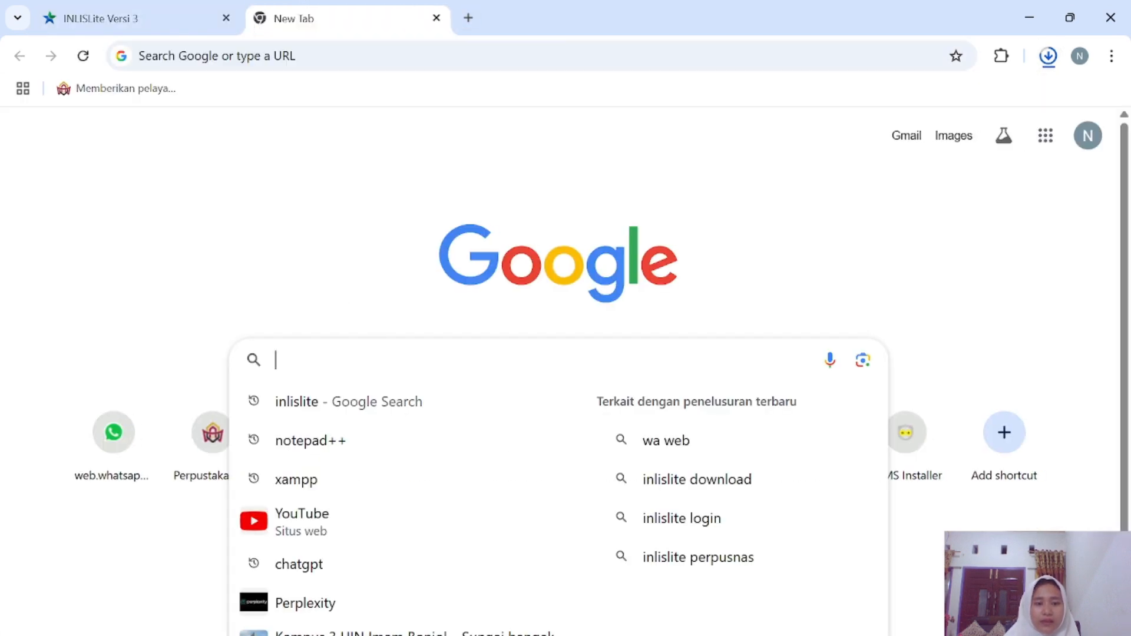
pyautogui.write('note')
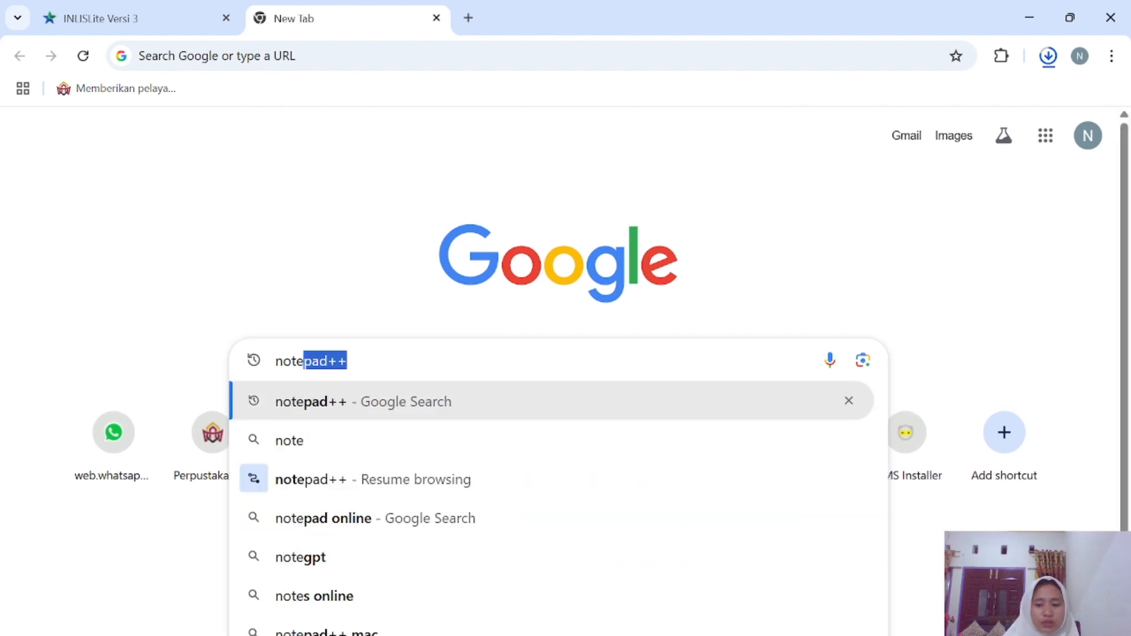
pyautogui.write('pa')
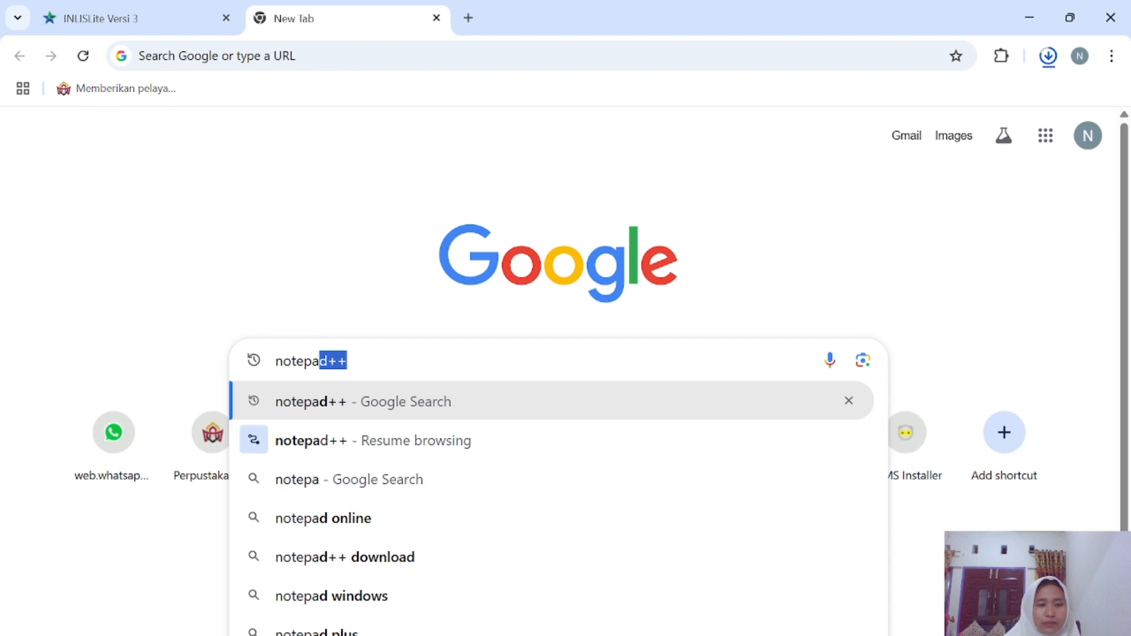
pyautogui.write('d')
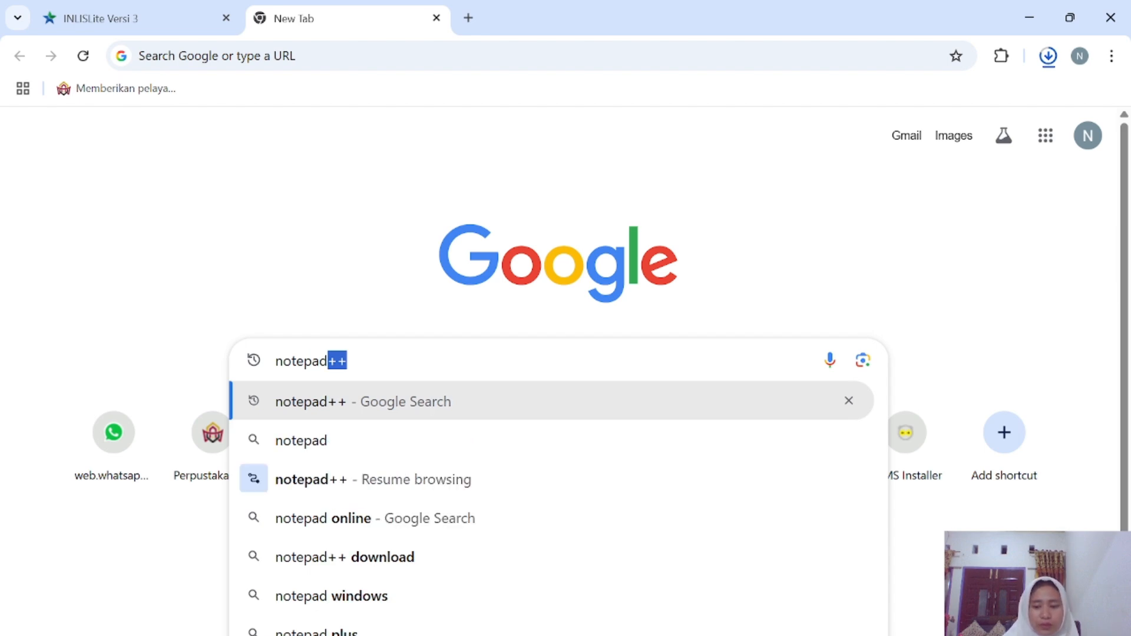
pyautogui.write('++')
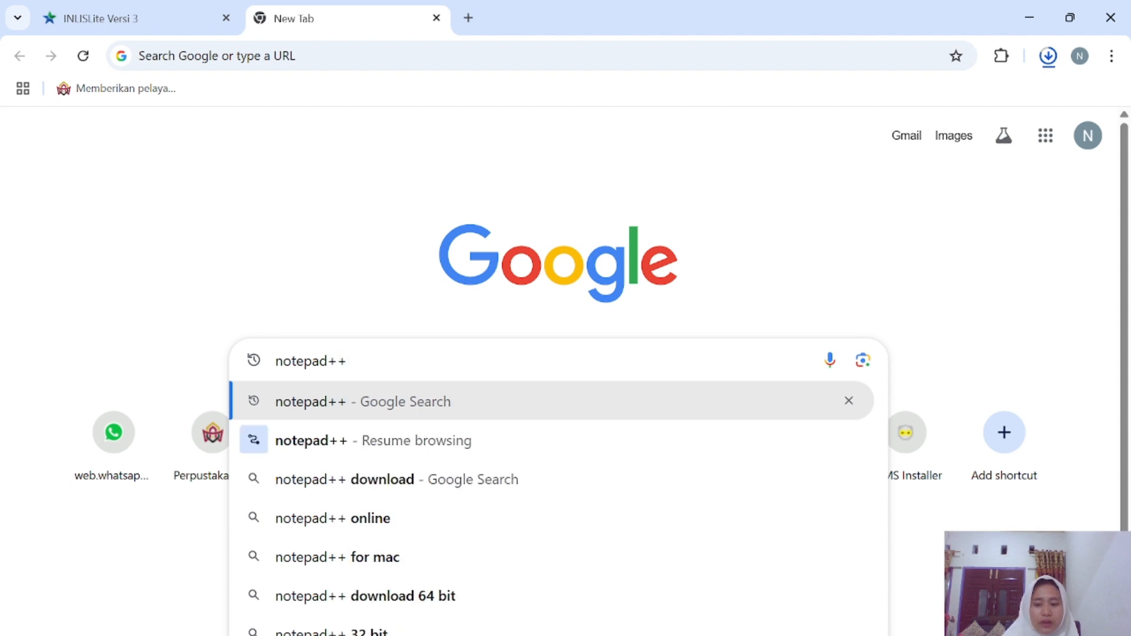
pyautogui.press('Return')
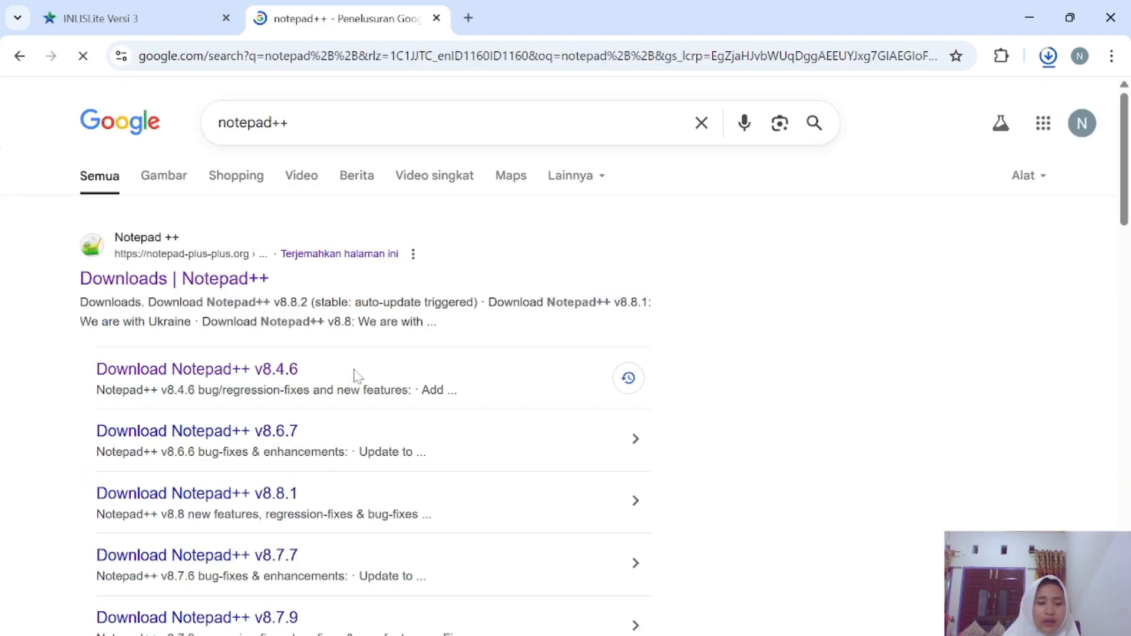
# Open the Notepad++ v8.4.6 download page from the Notepad++ downloads list.
pyautogui.click(121, 278)
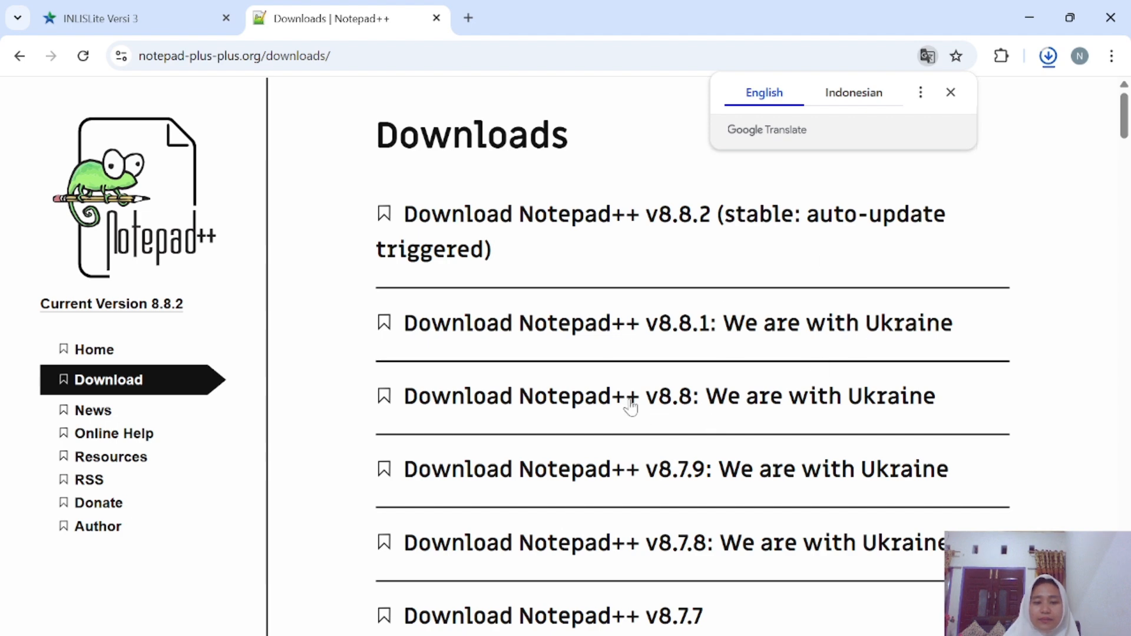
pyautogui.scroll(-2, 654, 437)
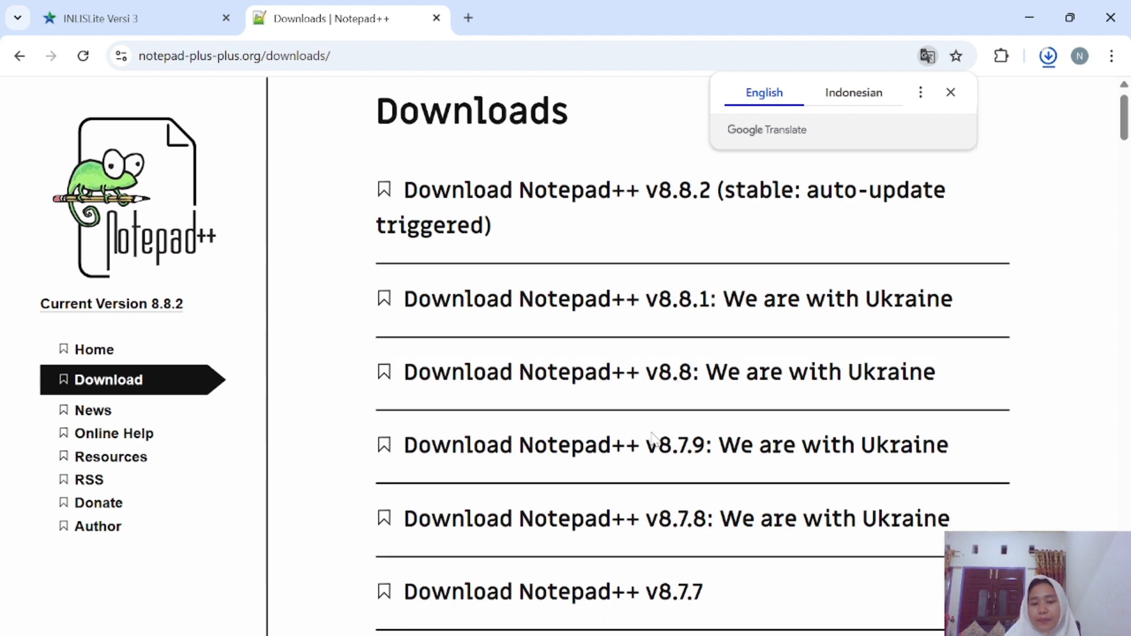
pyautogui.scroll(-6, 653, 439)
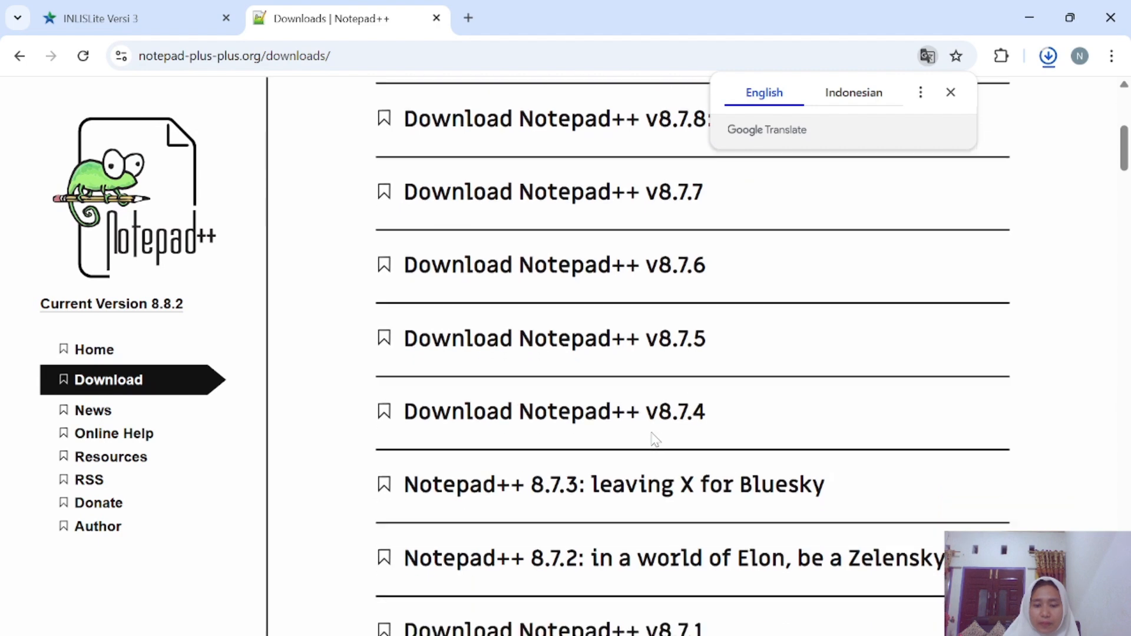
pyautogui.scroll(-7, 652, 436)
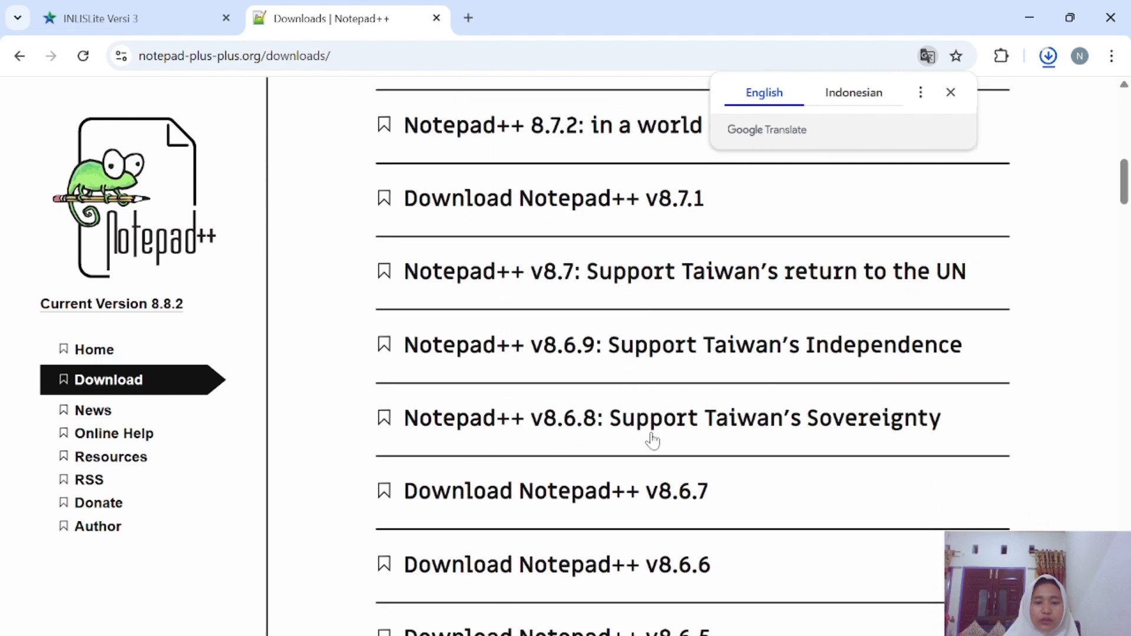
pyautogui.scroll(-7, 653, 439)
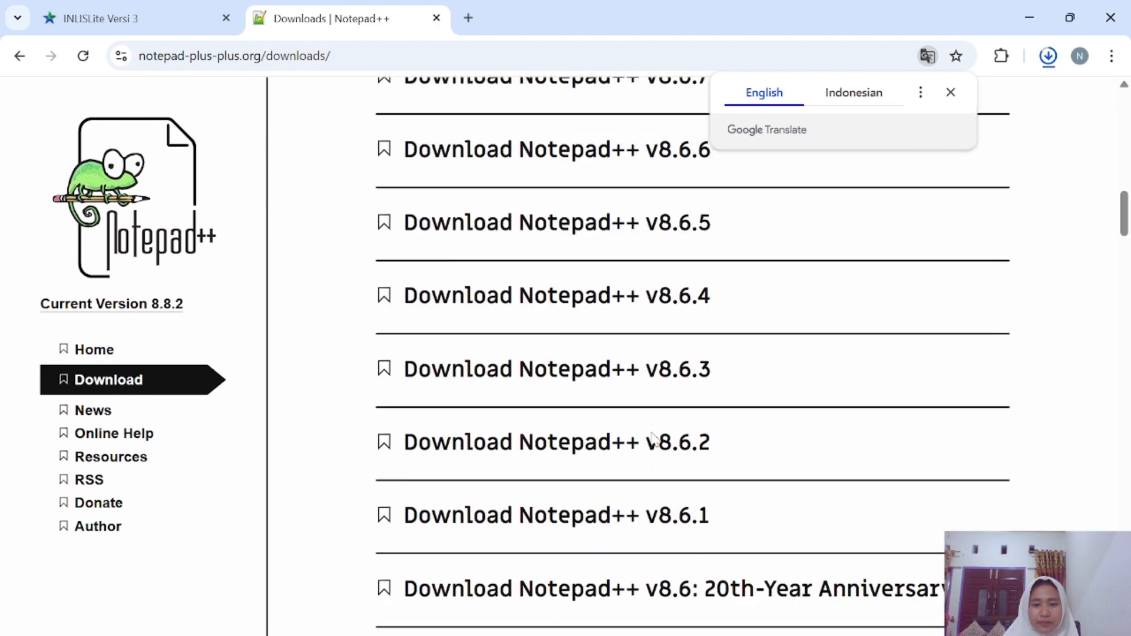
pyautogui.scroll(-5, 653, 440)
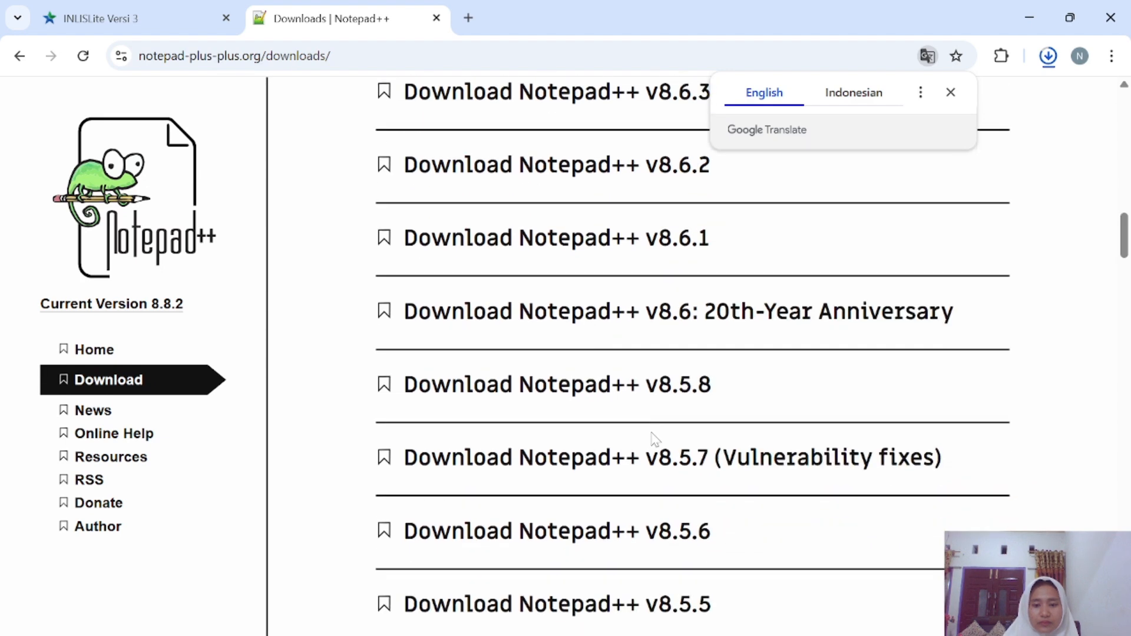
pyautogui.scroll(-8, 654, 439)
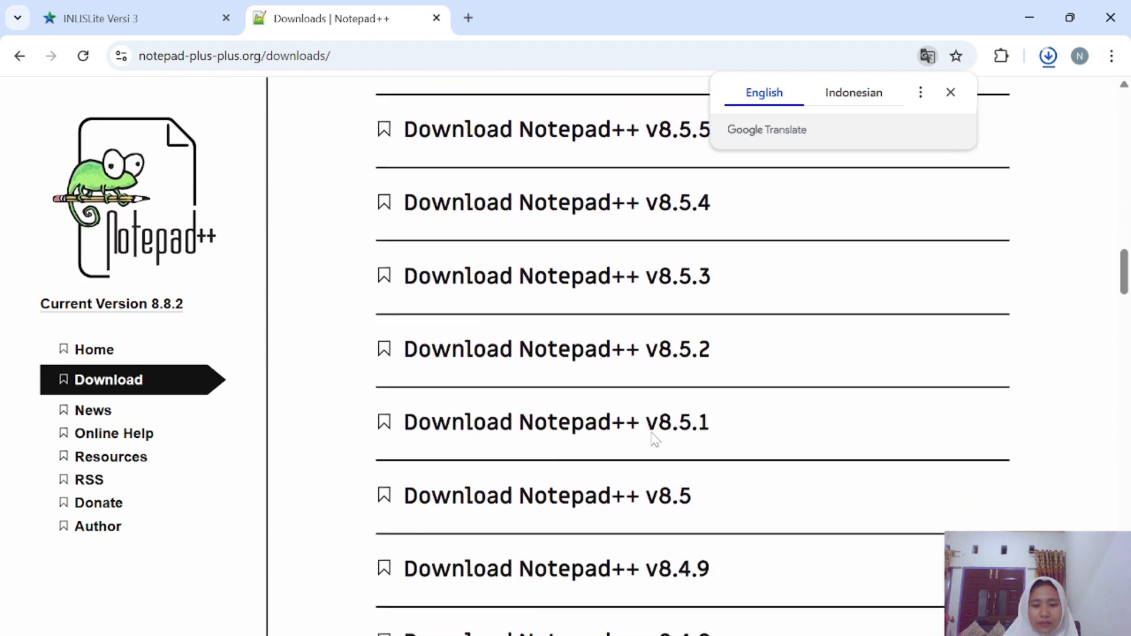
pyautogui.scroll(-4, 653, 439)
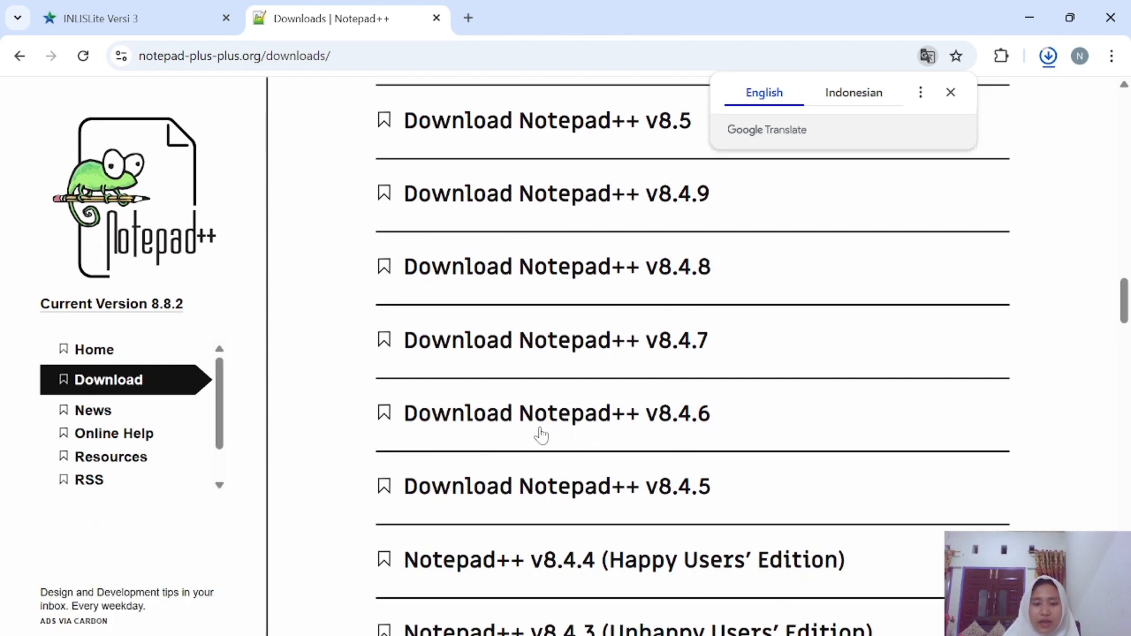
pyautogui.click(506, 420)
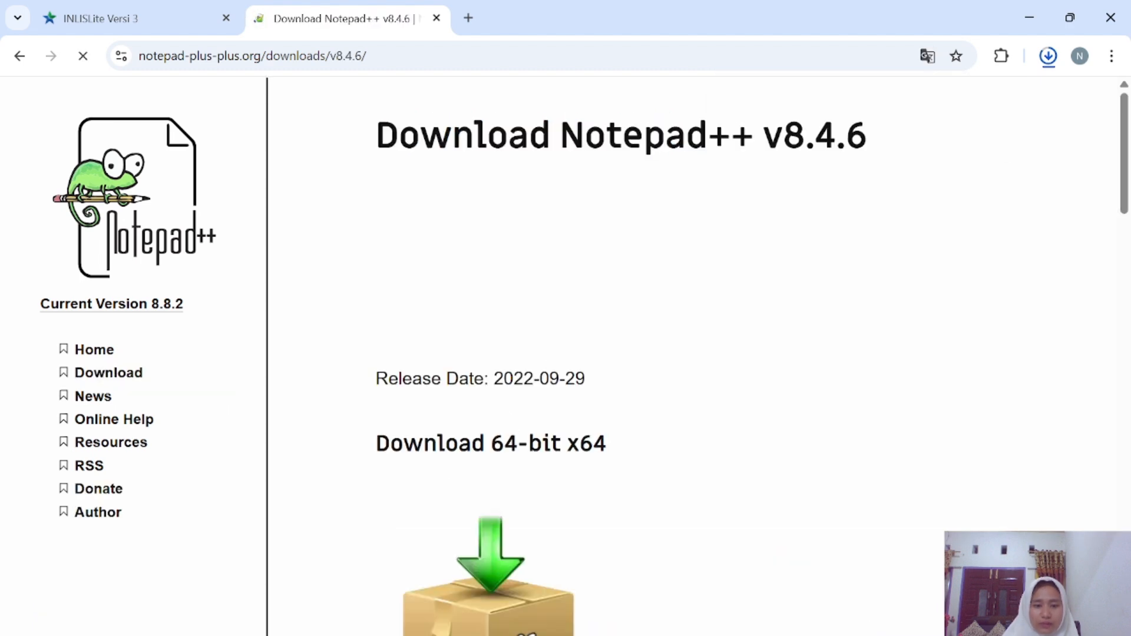
# Download the 64-bit v8.4.6 installer, check the downloads panel, and open File Explorer.
pyautogui.scroll(-5, 518, 430)
pyautogui.scroll(-2, 530, 438)
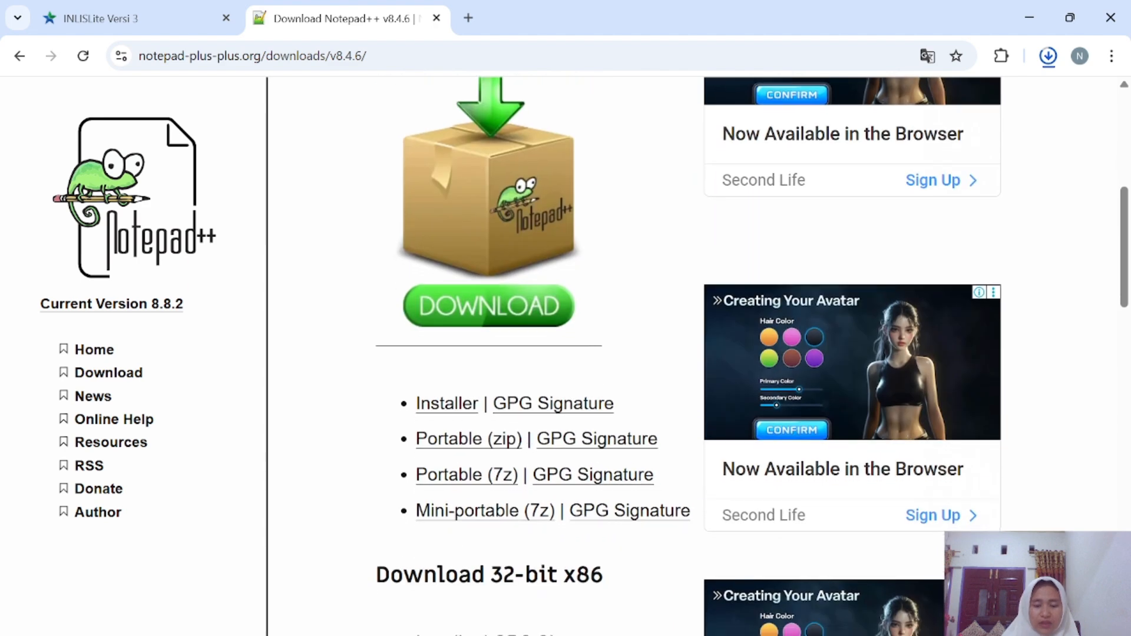
pyautogui.click(461, 410)
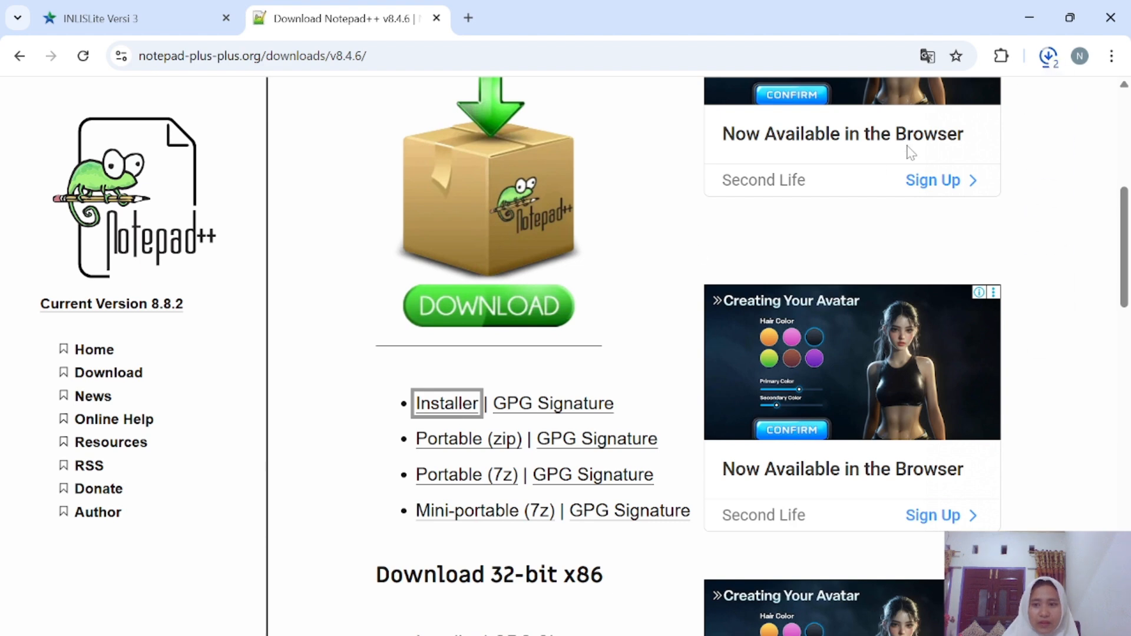
pyautogui.click(1045, 57)
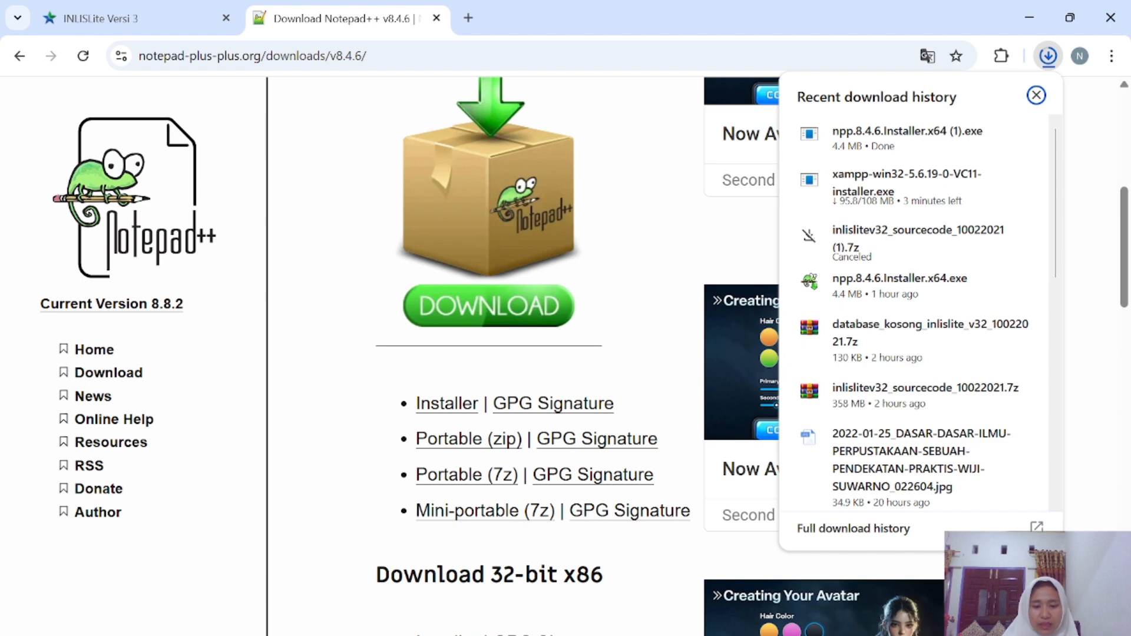
pyautogui.click(419, 634)
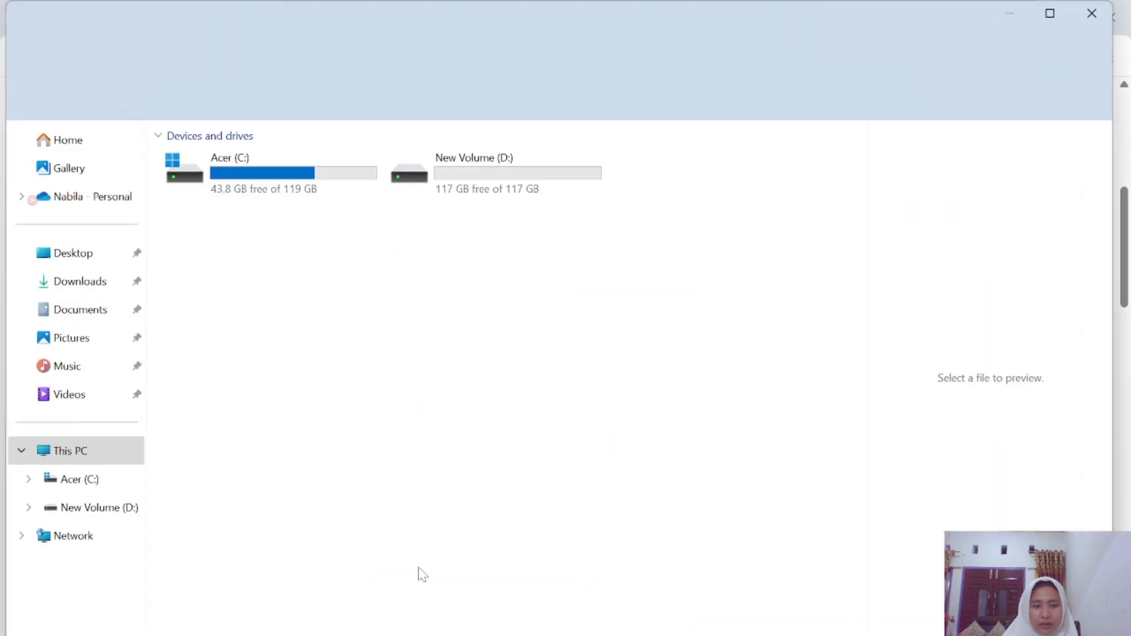
# Delete npp.8.4.6.Installer.x64 (1) from Downloads, then close File Explorer.
pyautogui.click(73, 284)
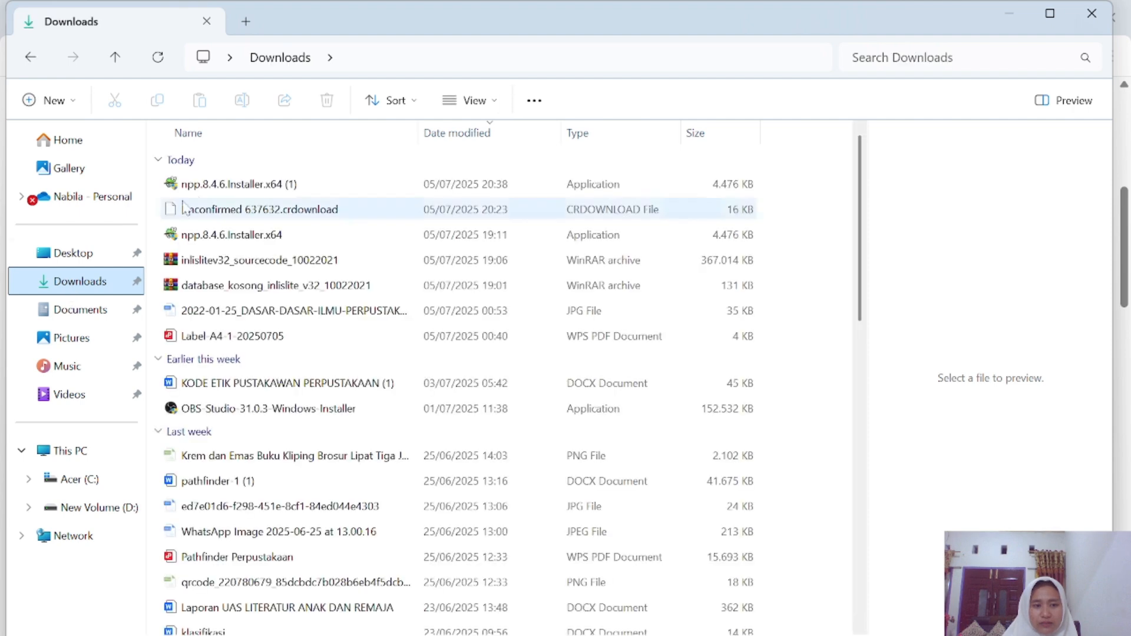
pyautogui.click(266, 181)
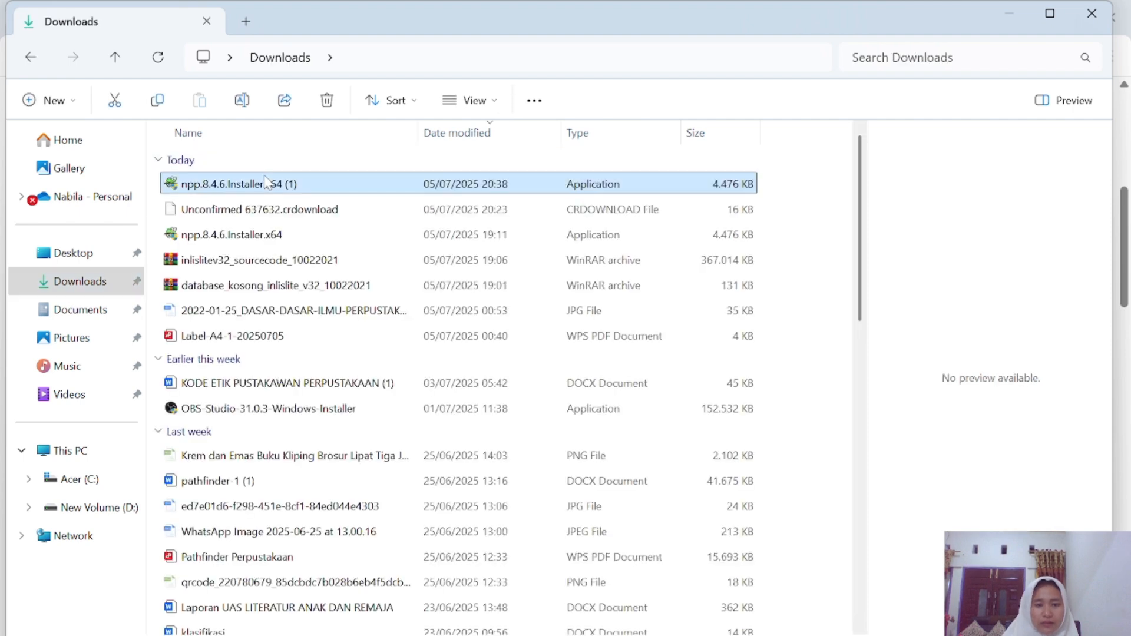
pyautogui.rightClick(266, 182)
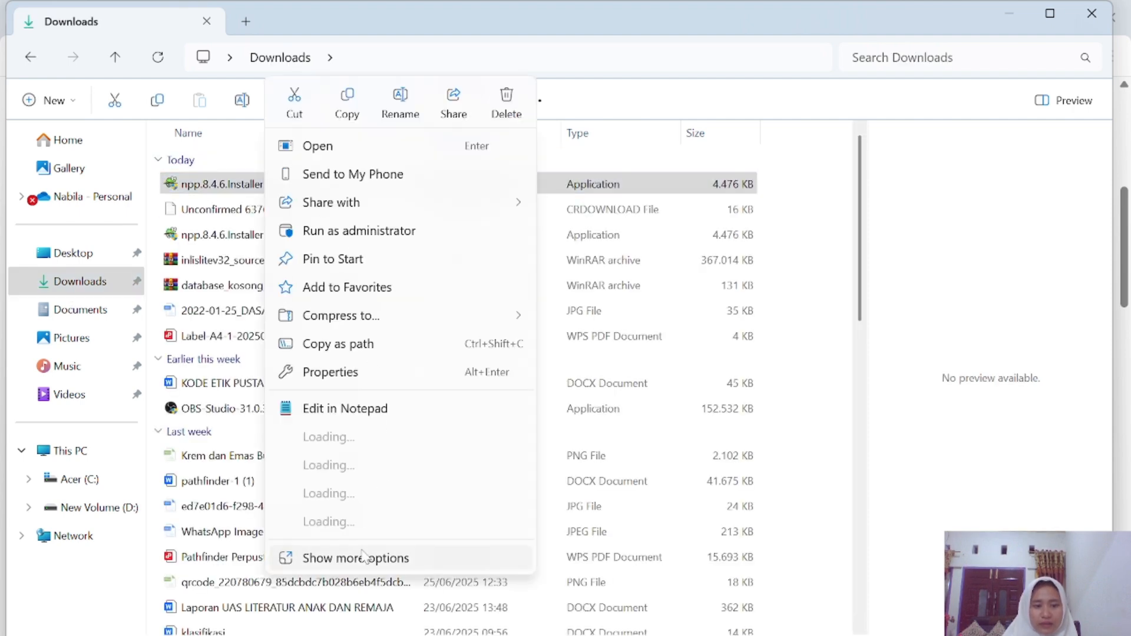
pyautogui.click(356, 473)
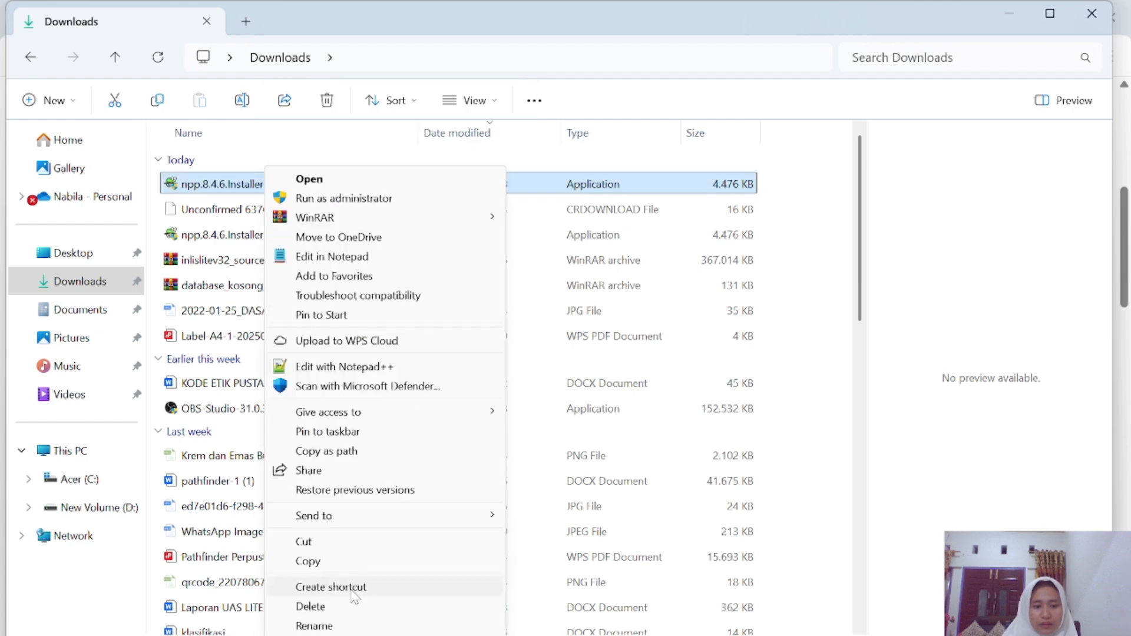
pyautogui.click(310, 606)
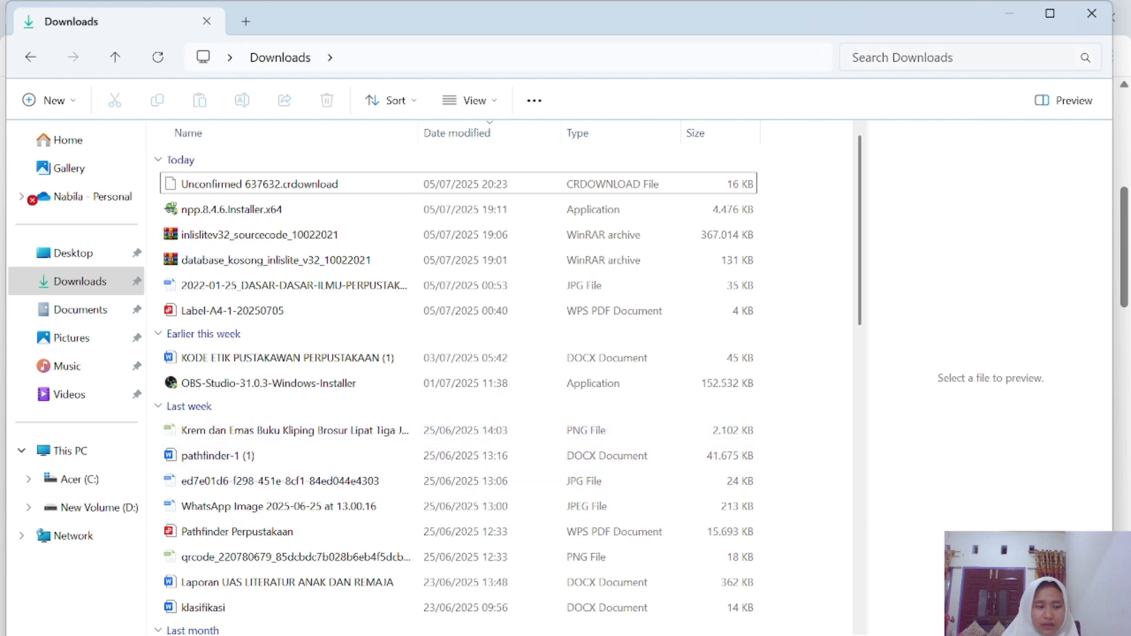
pyautogui.click(1092, 14)
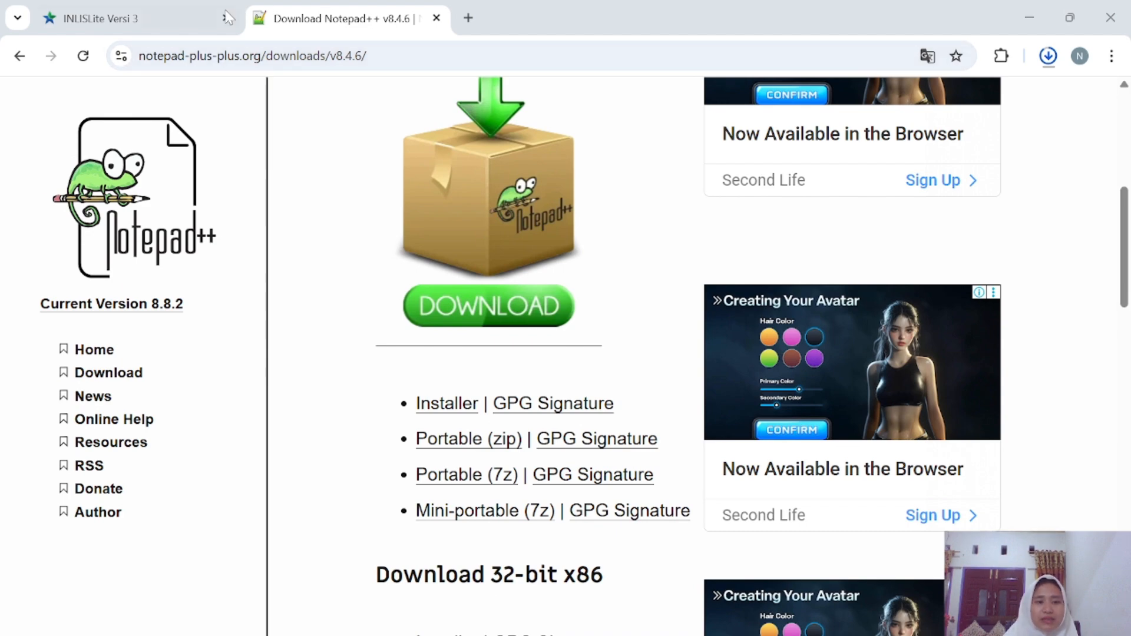
# Review the requirements on the INLISLite installer page.
pyautogui.click(186, 12)
pyautogui.scroll(15, 430, 394)
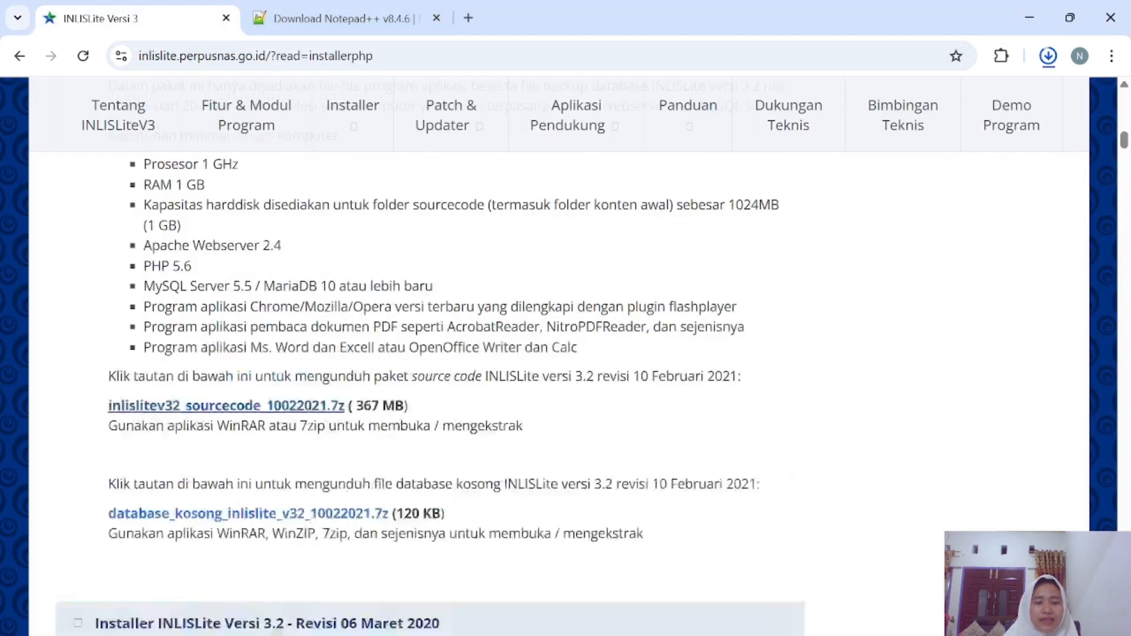
pyautogui.scroll(-5, 377, 359)
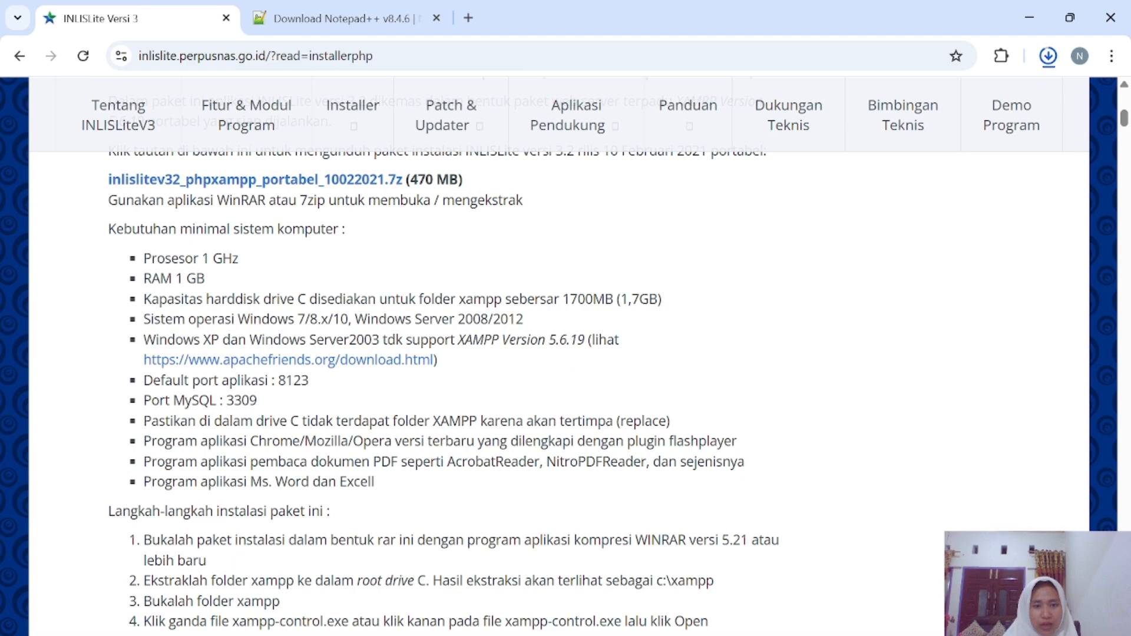
# Search 'xampp download' in a new tab and open the apachefriends.org XAMPP download page.
pyautogui.click(469, 18)
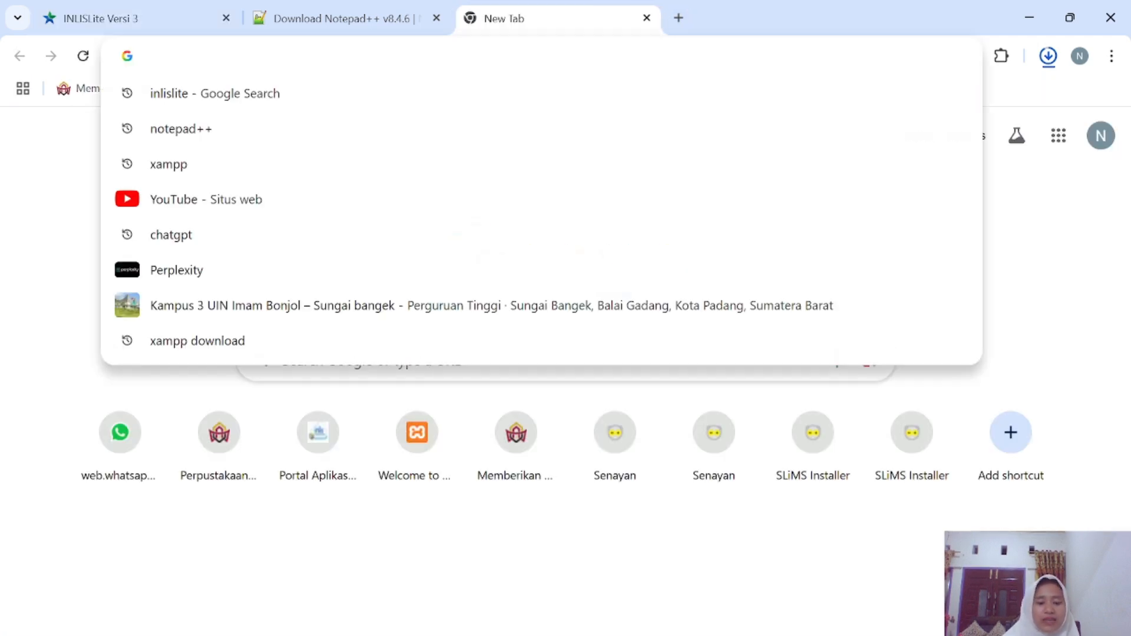
pyautogui.write('xampp')
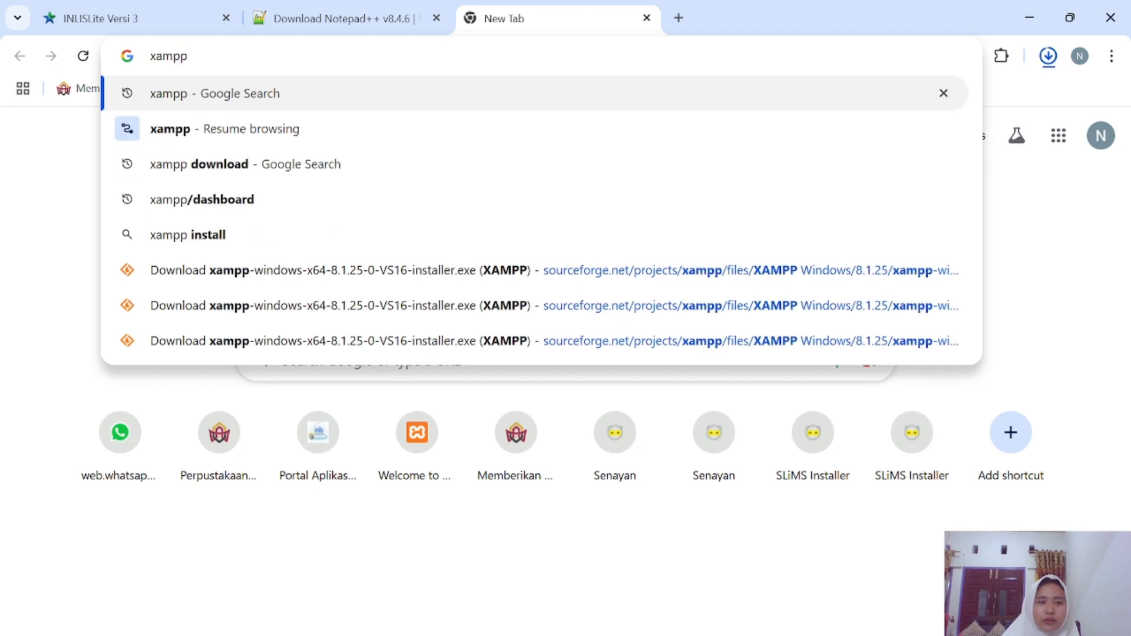
pyautogui.click(263, 169)
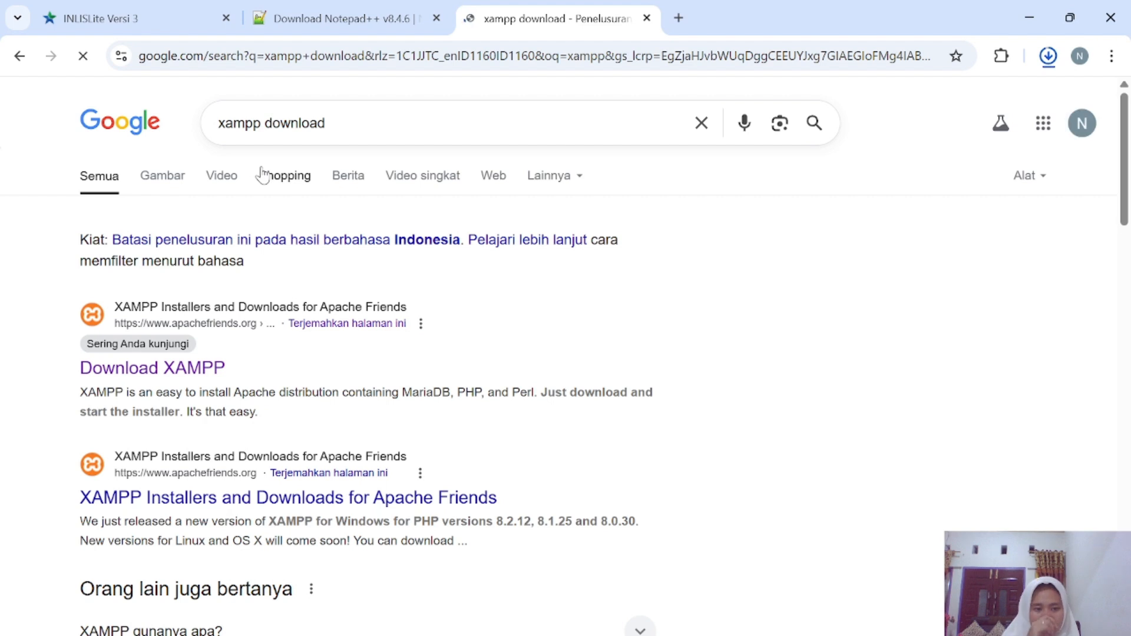
pyautogui.click(158, 372)
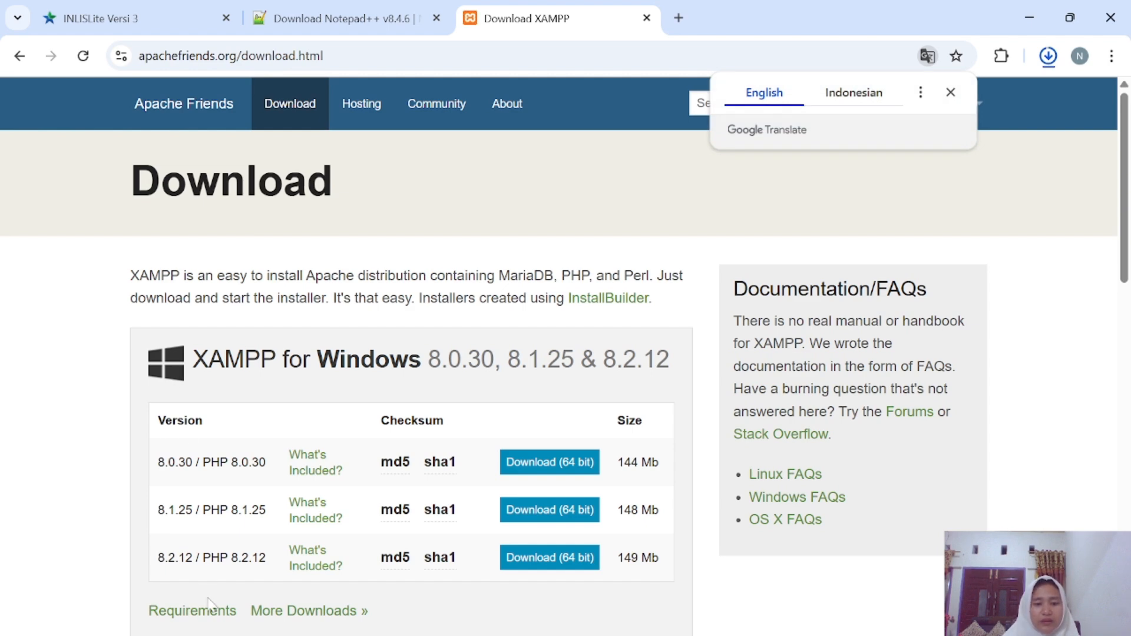
pyautogui.scroll(-1, 210, 604)
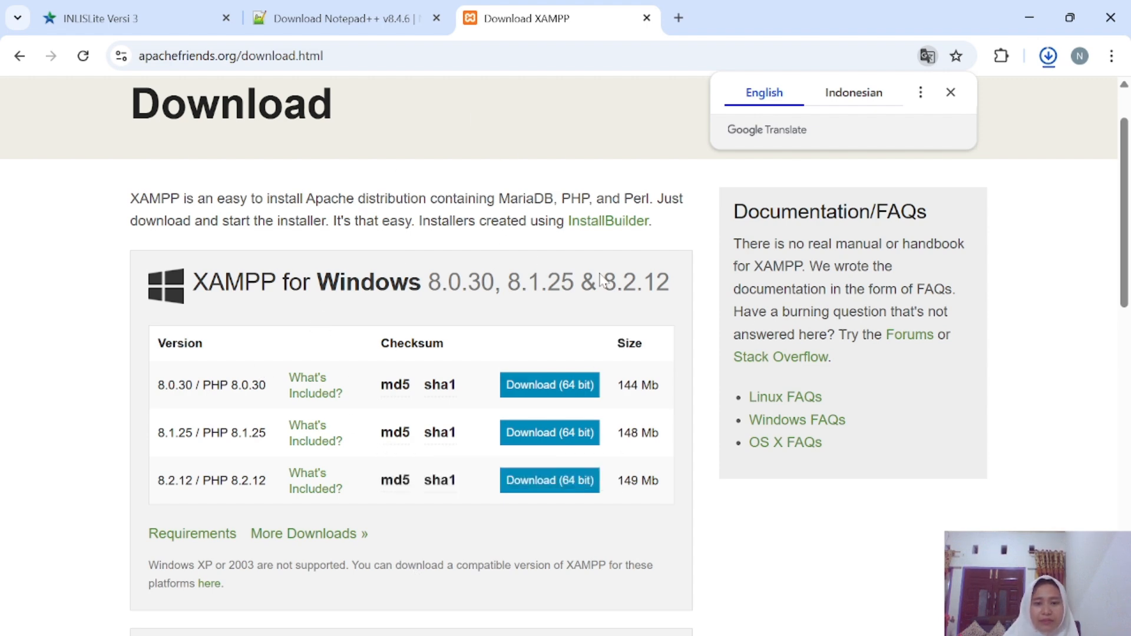
# Go to more XAMPP releases and open the SourceForge XAMPP Windows folders.
pyautogui.click(324, 539)
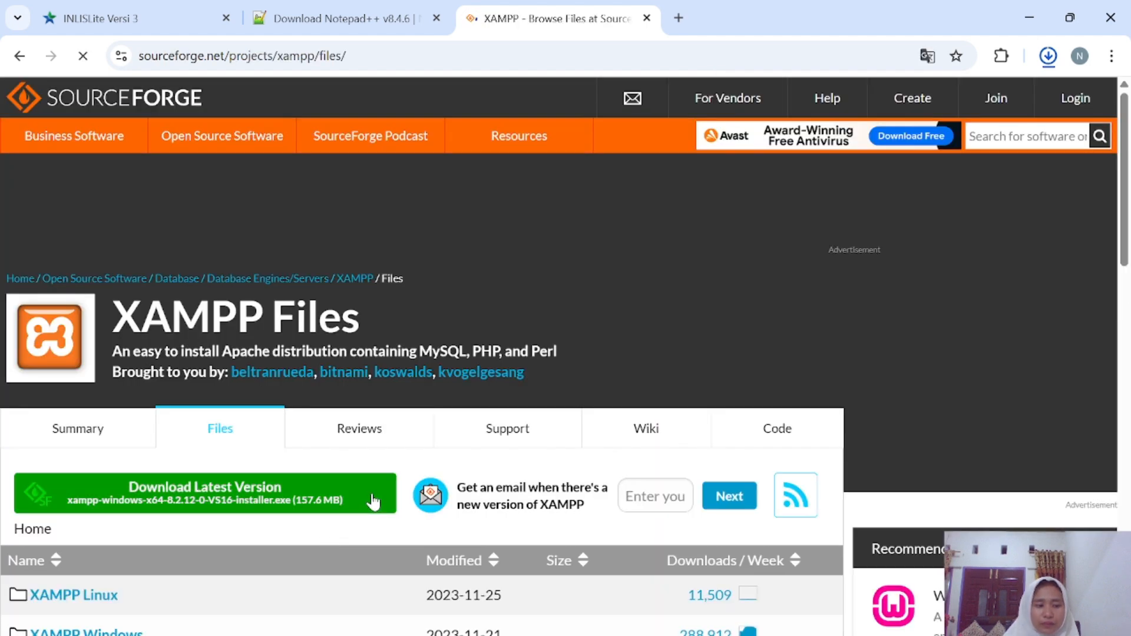
pyautogui.scroll(-6, 560, 501)
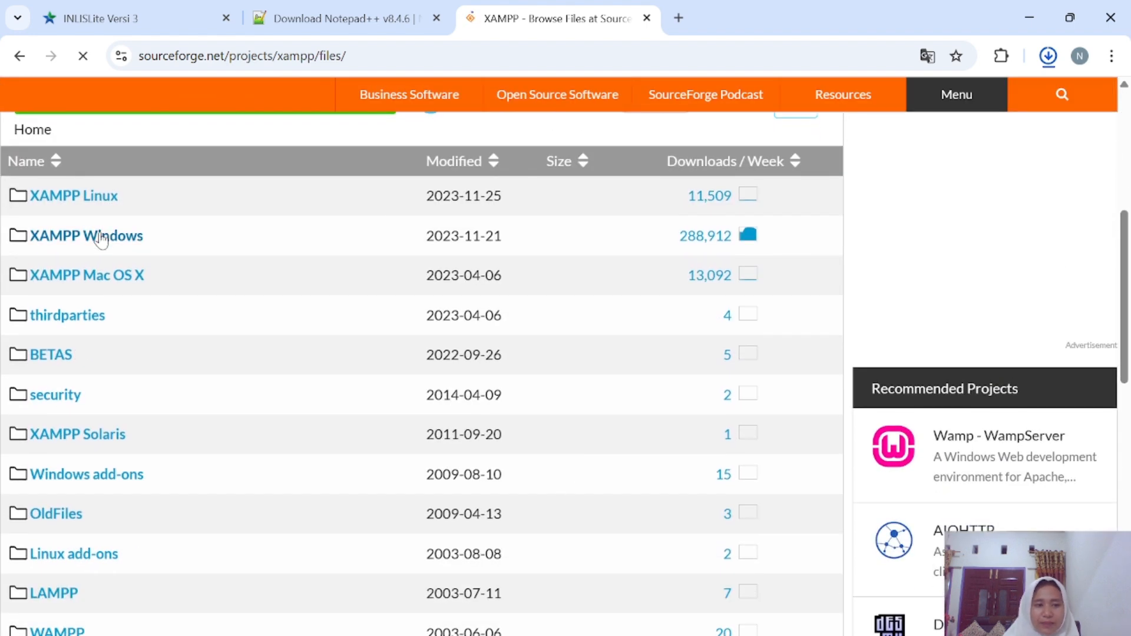
pyautogui.click(100, 238)
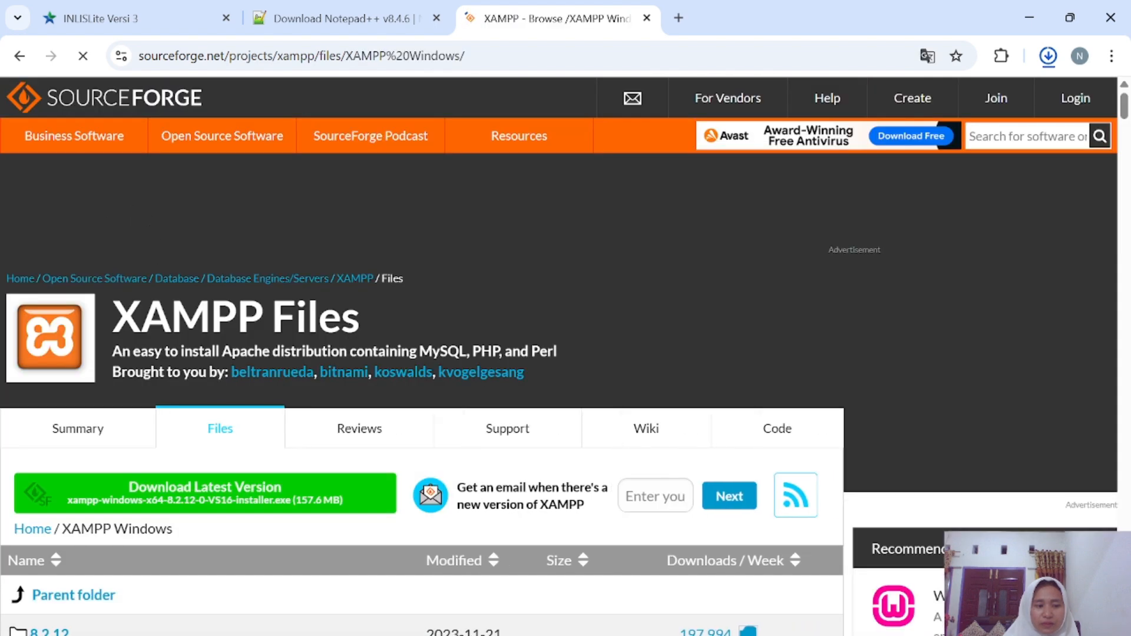
# Scroll the Windows version list down to the 5.6.19 folder.
pyautogui.scroll(-7, 177, 334)
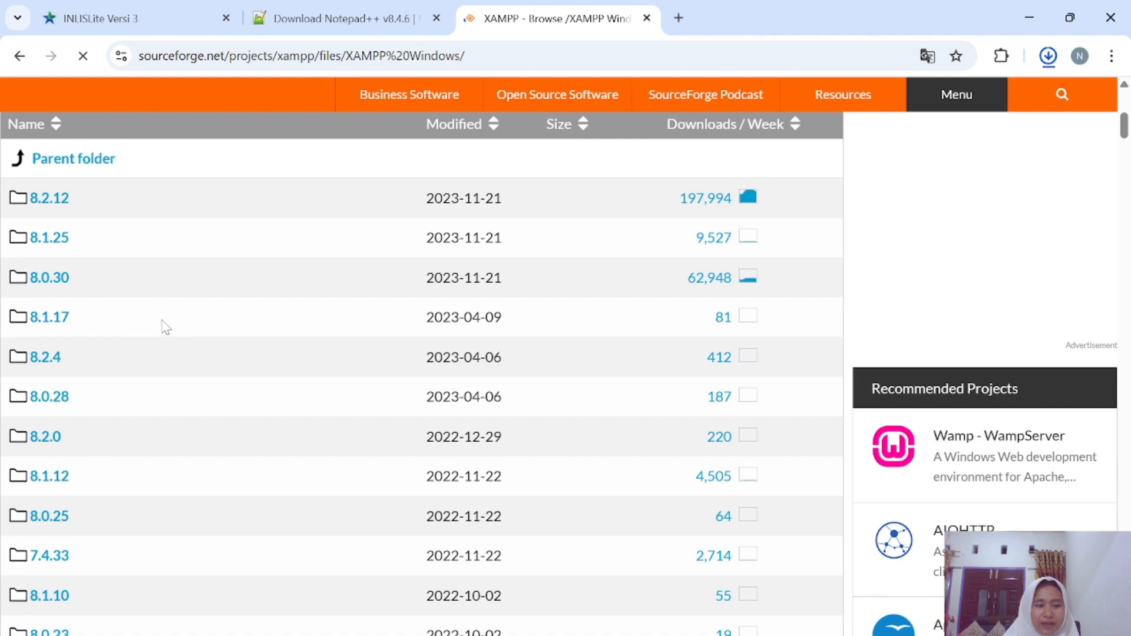
pyautogui.scroll(-20, 158, 446)
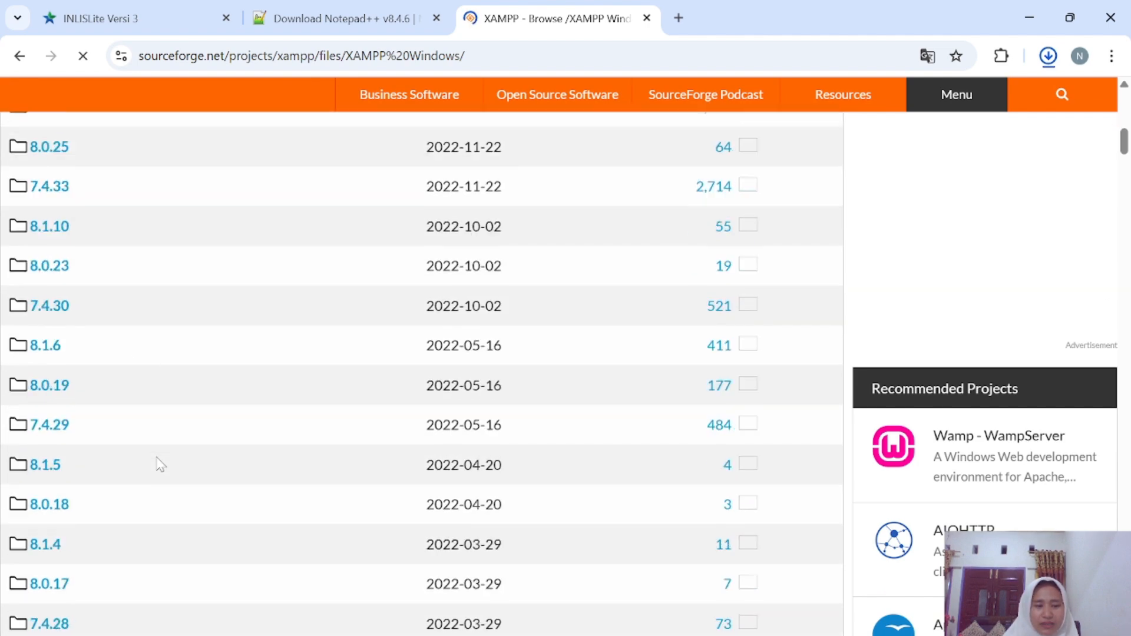
pyautogui.scroll(-11, 159, 464)
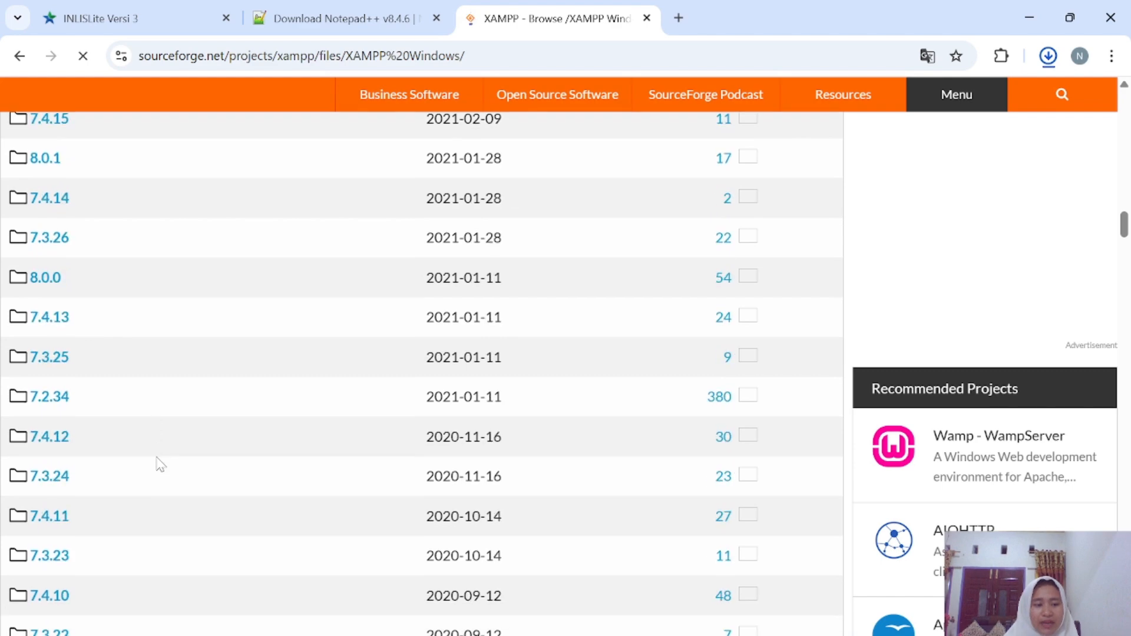
pyautogui.scroll(-15, 159, 465)
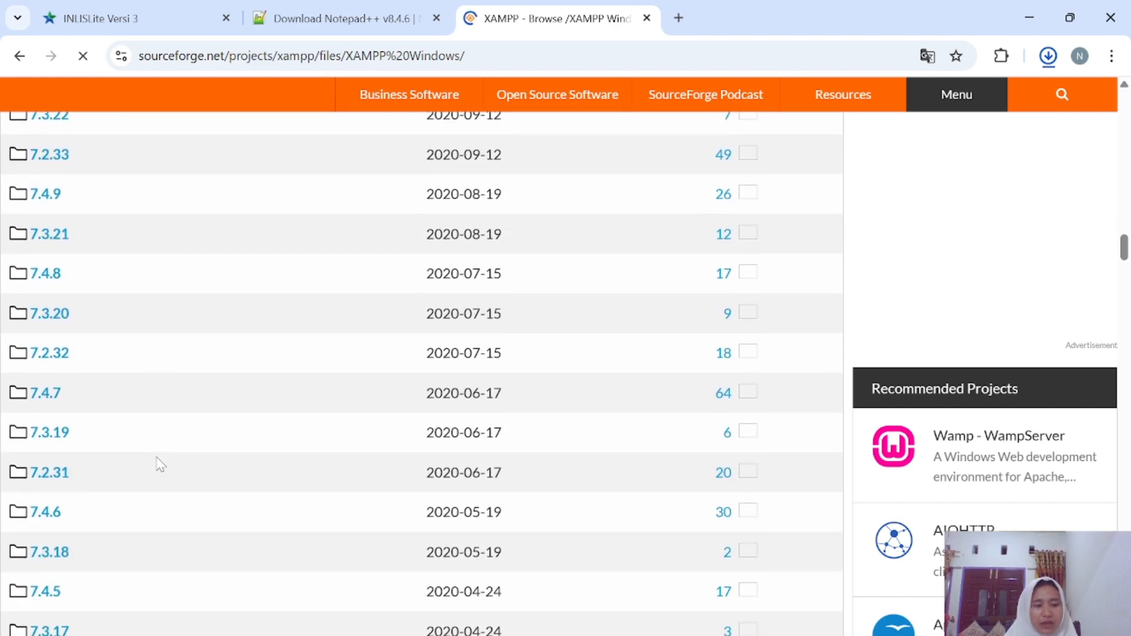
pyautogui.scroll(-15, 159, 465)
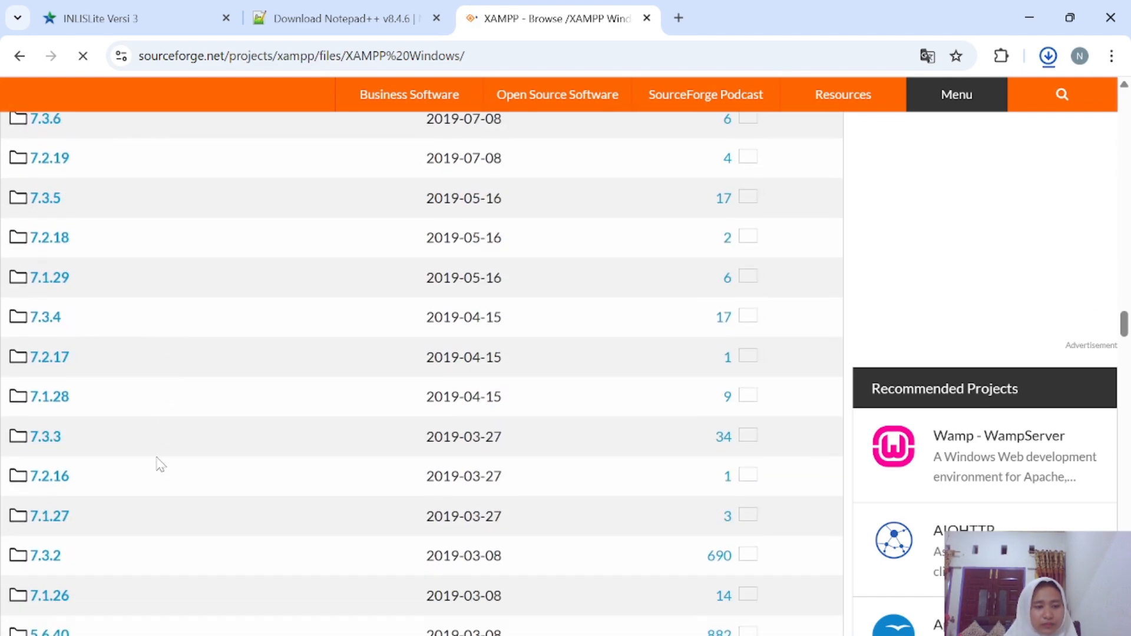
pyautogui.scroll(-8, 159, 464)
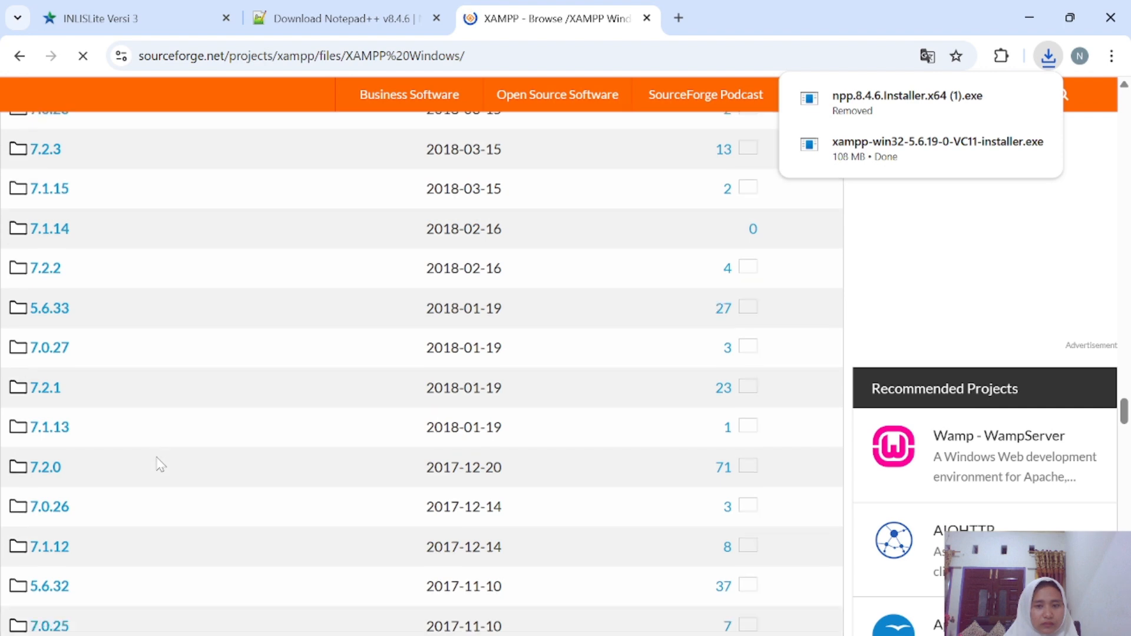
pyautogui.scroll(-5, 159, 464)
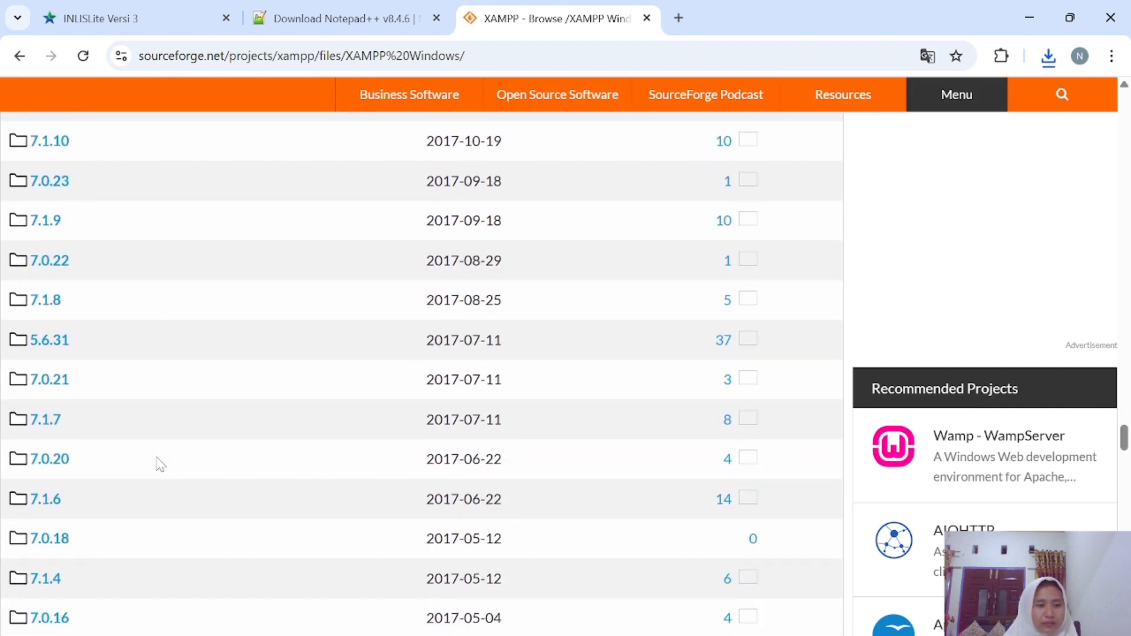
pyautogui.scroll(-3, 159, 465)
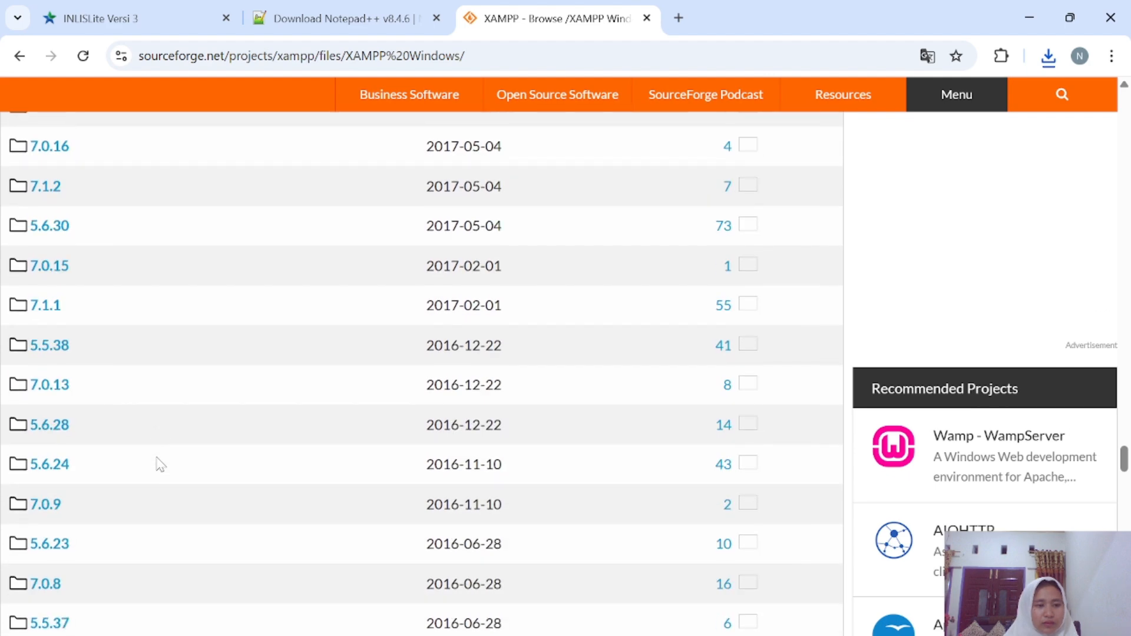
pyautogui.scroll(4, 159, 464)
pyautogui.scroll(-1, 159, 465)
pyautogui.scroll(1, 159, 465)
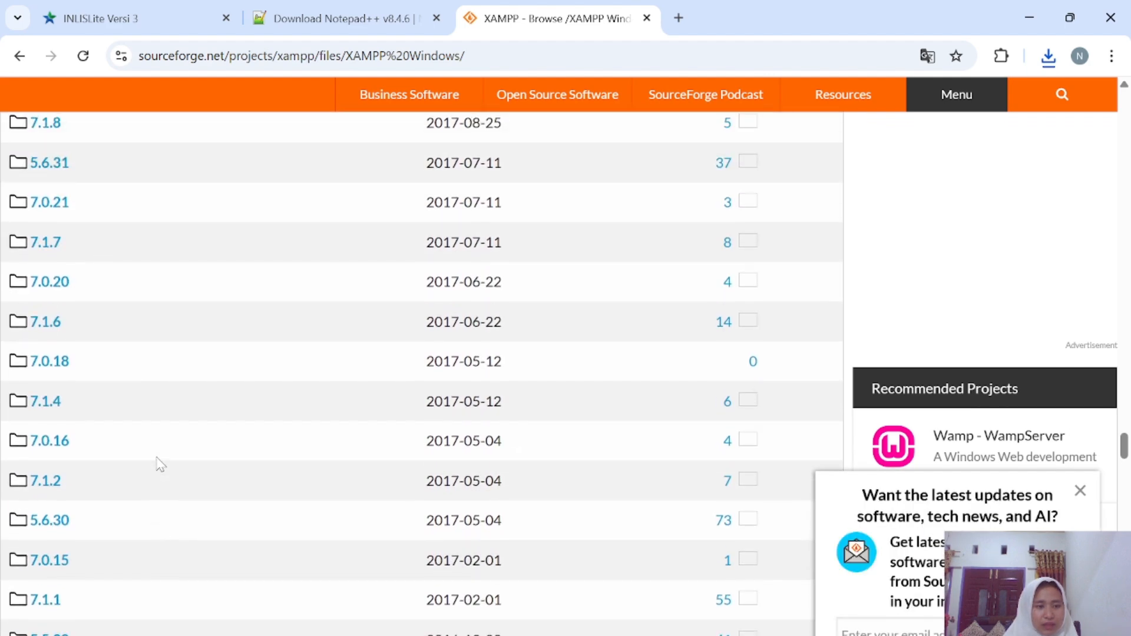
pyautogui.scroll(1, 158, 465)
pyautogui.scroll(-8, 159, 453)
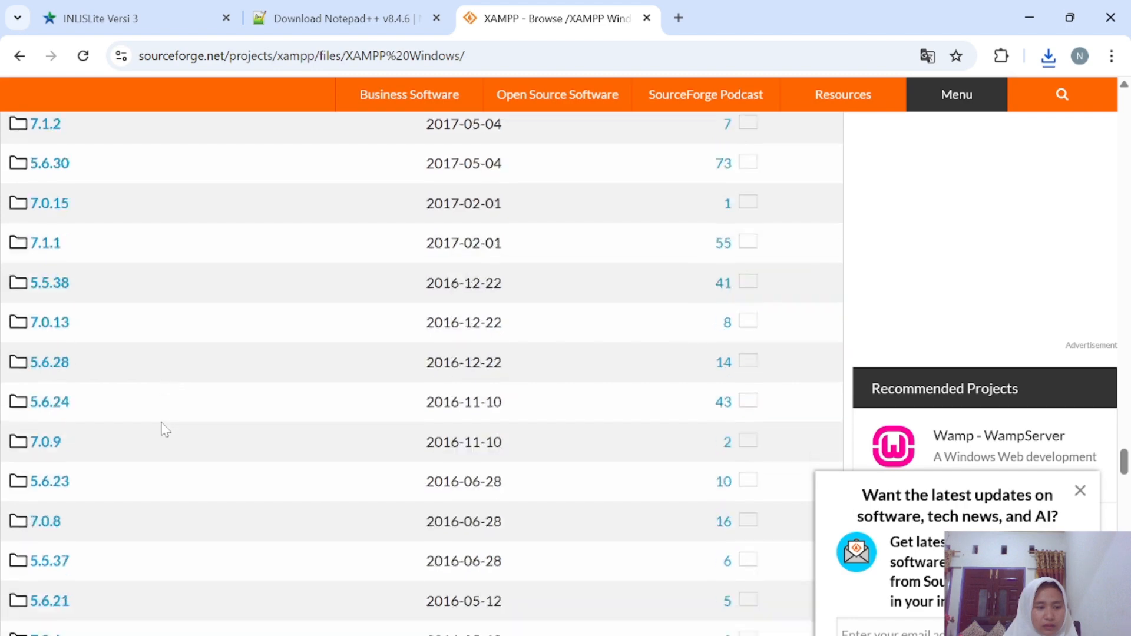
pyautogui.scroll(-3, 165, 428)
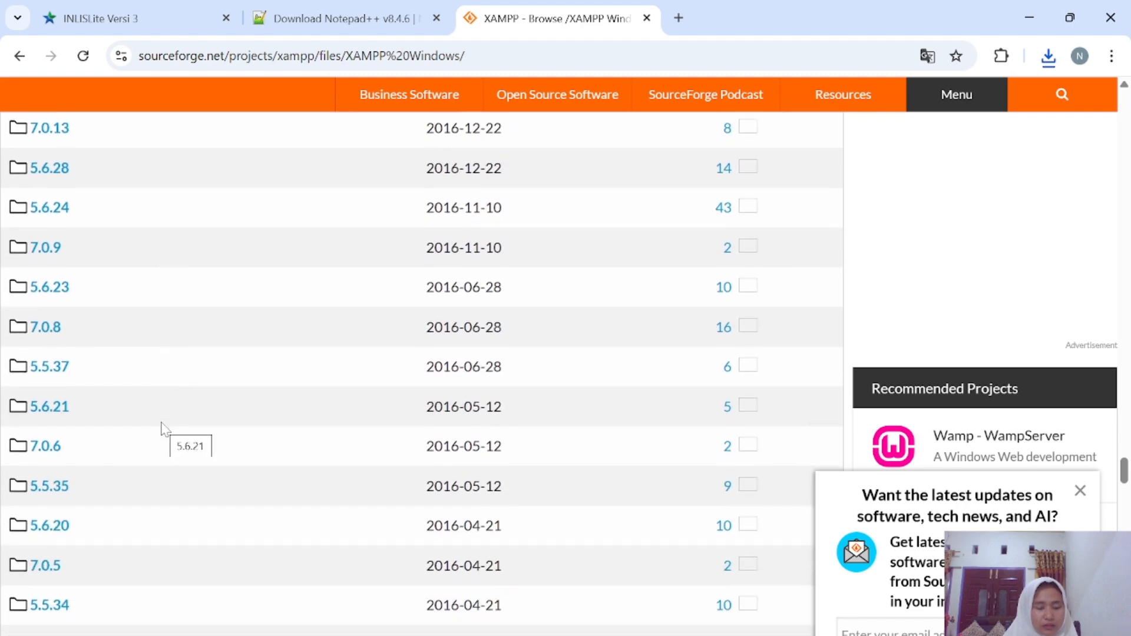
pyautogui.scroll(-3, 164, 428)
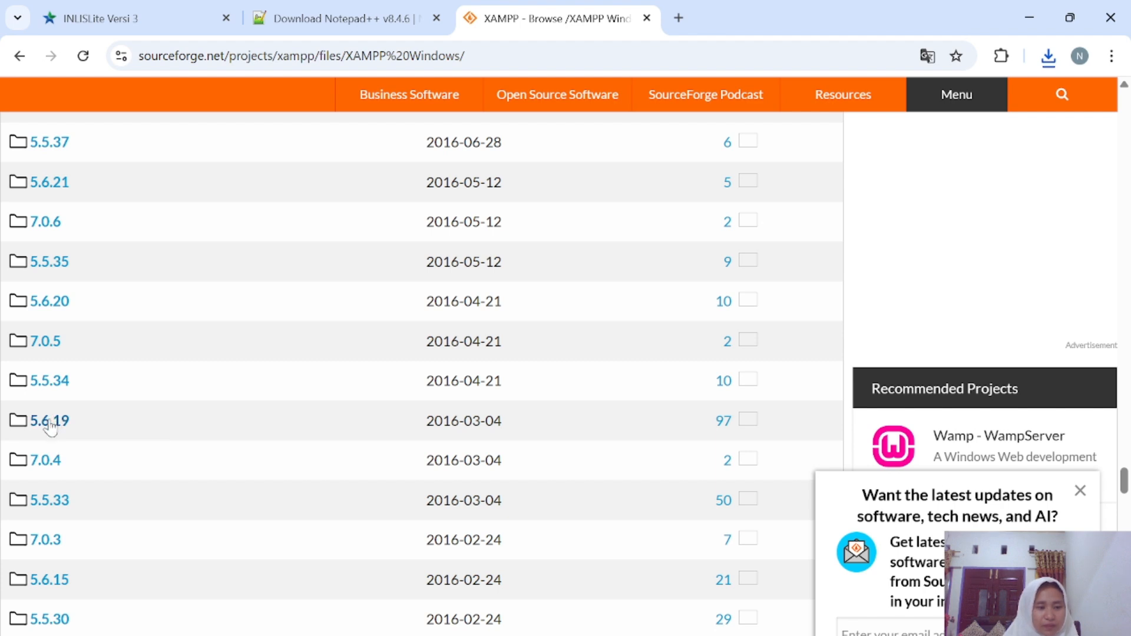
pyautogui.scroll(-1, 50, 425)
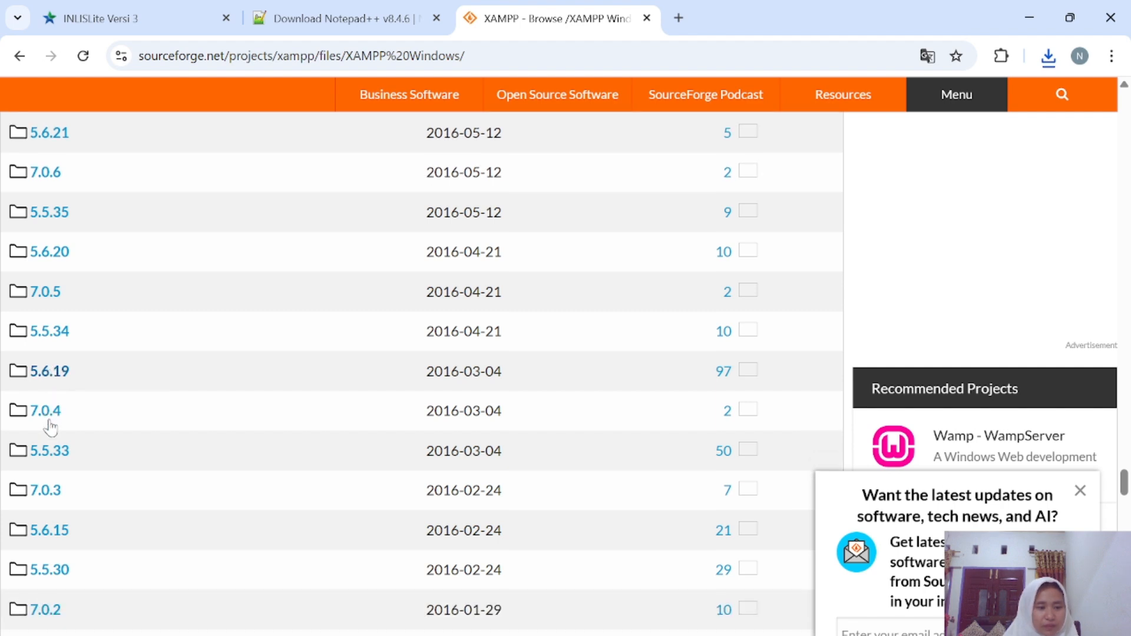
# Download xampp-win32-5.6.19-0-VC11-installer.exe from the 5.6.19 folder and confirm it finished.
pyautogui.click(56, 381)
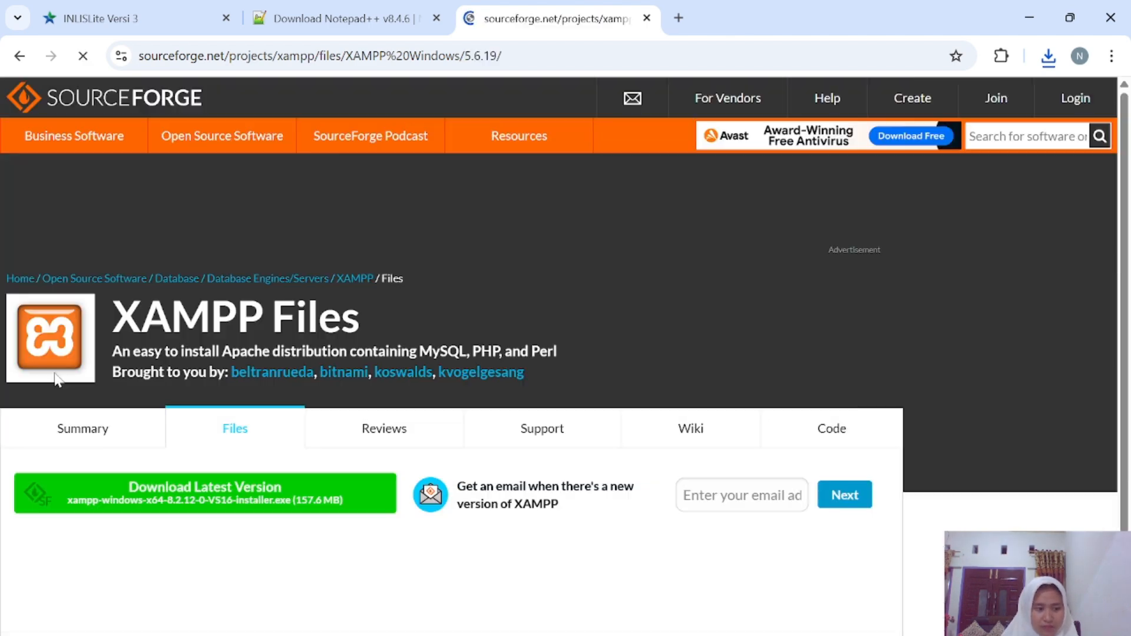
pyautogui.scroll(-3, 137, 504)
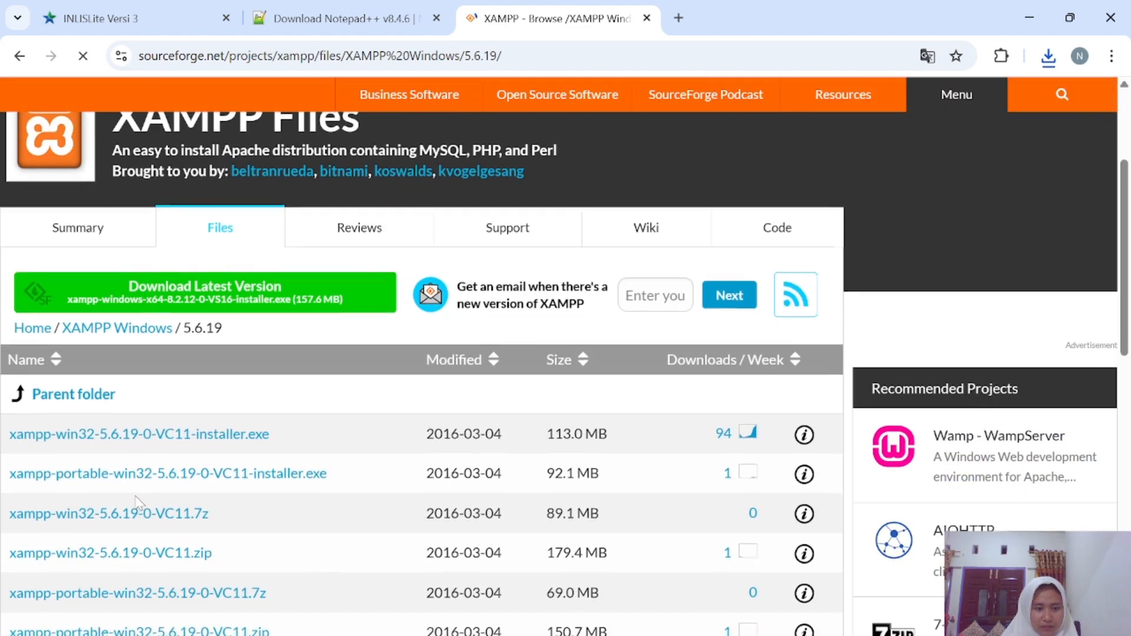
pyautogui.scroll(-1, 137, 504)
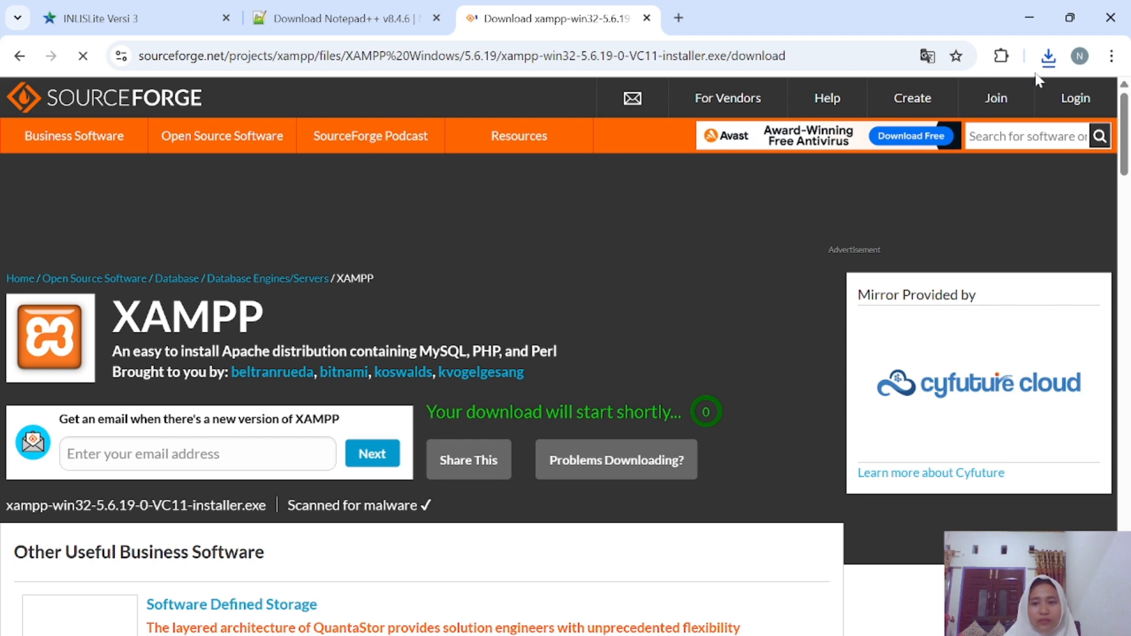
pyautogui.click(1048, 57)
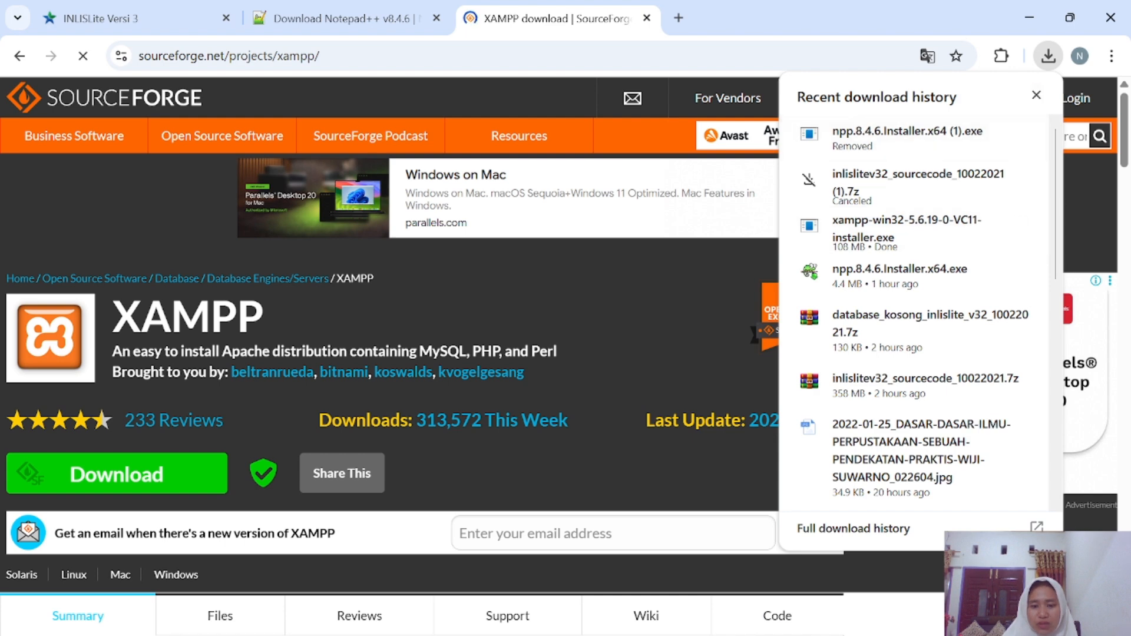
# Cut the four files downloaded today from the Downloads folder.
pyautogui.press('super+e')
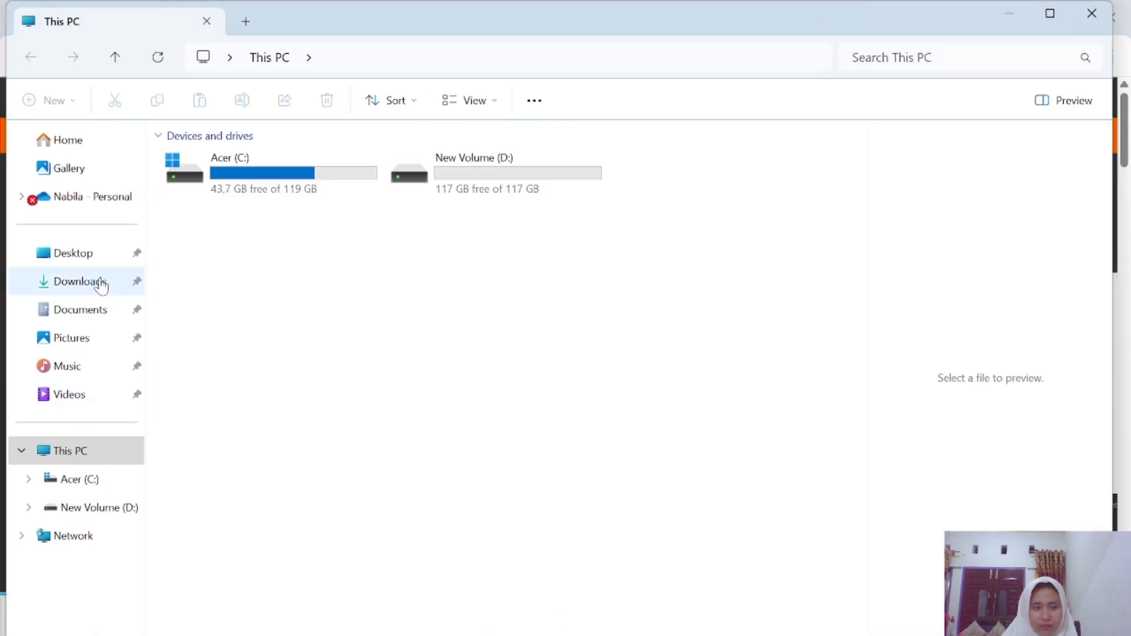
pyautogui.click(100, 287)
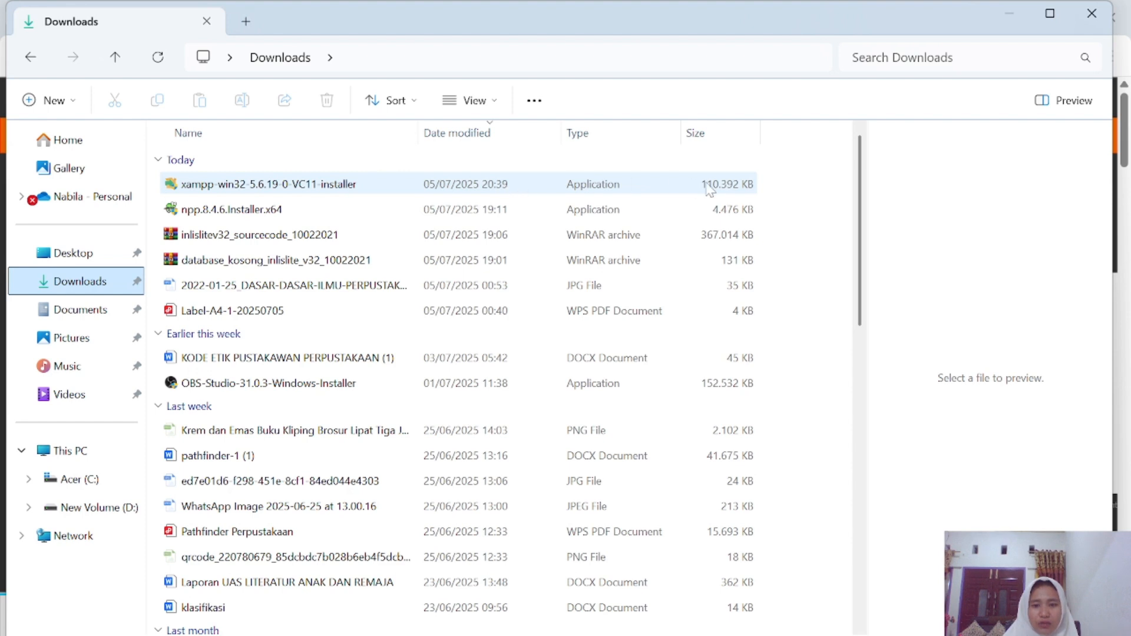
pyautogui.moveTo(774, 269); pyautogui.dragTo(616, 171)
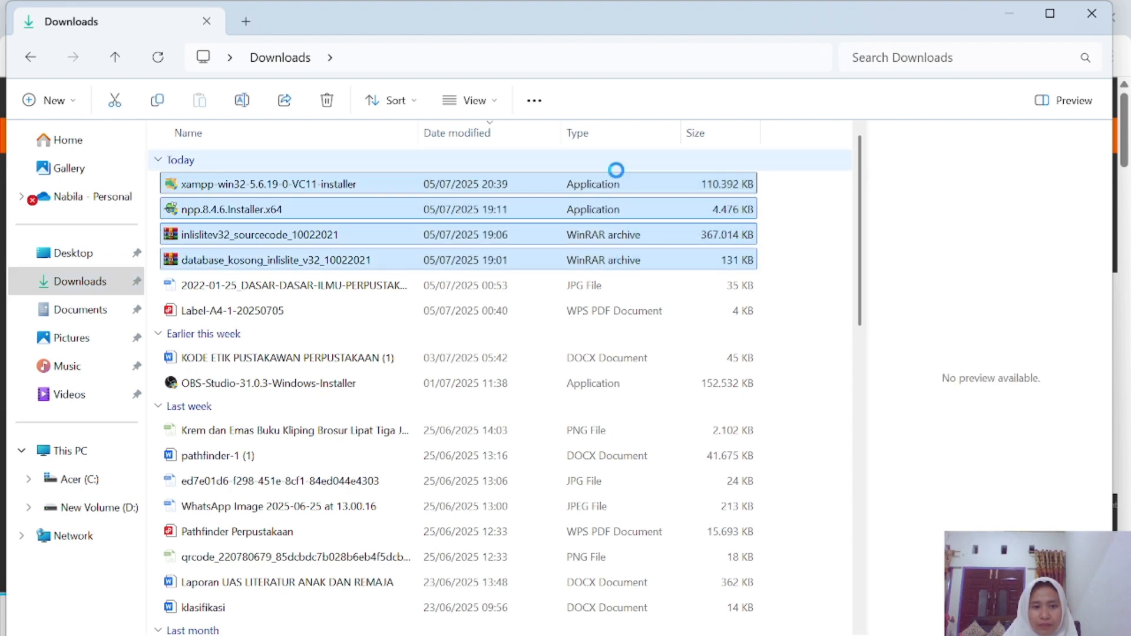
pyautogui.click(116, 105)
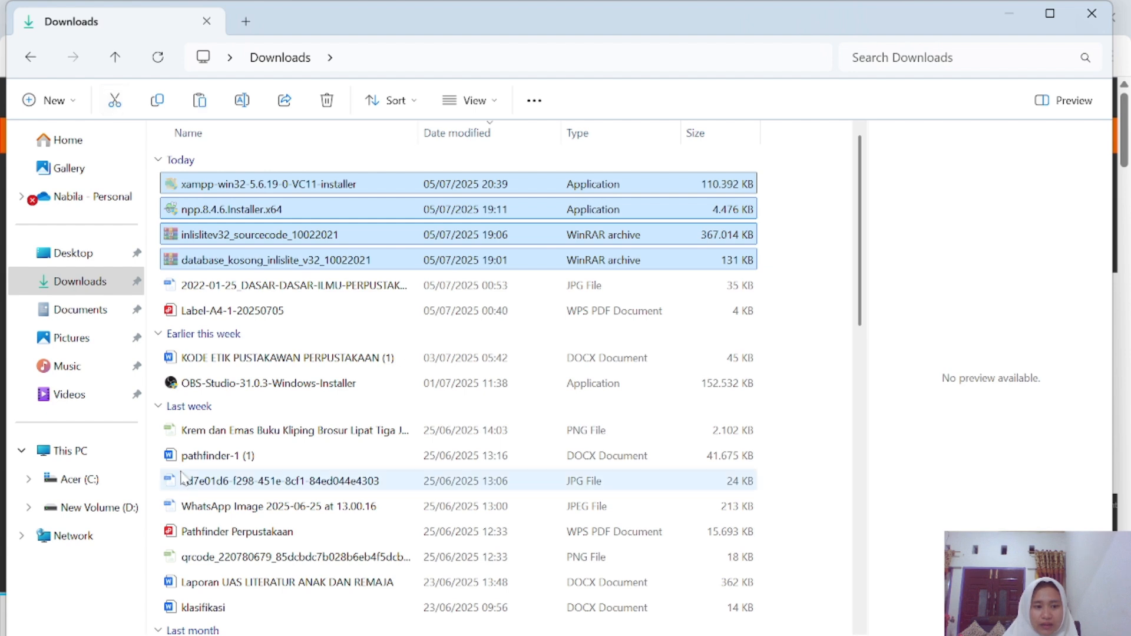
# Open the ciaaaaa folder on Acer (C:).
pyautogui.click(110, 484)
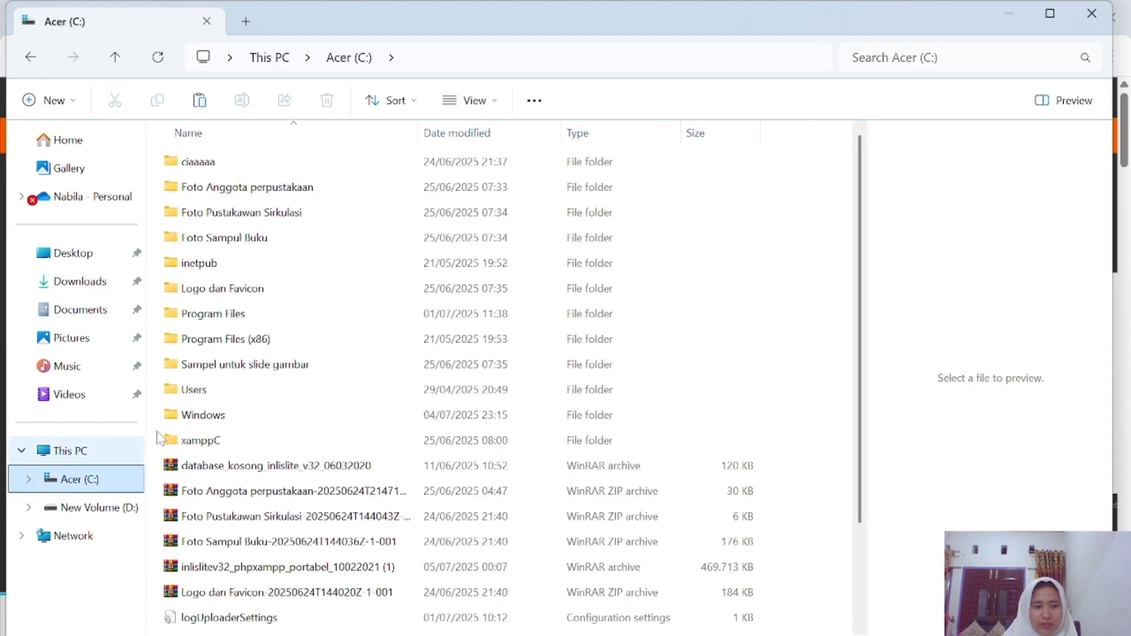
pyautogui.scroll(-2, 248, 307)
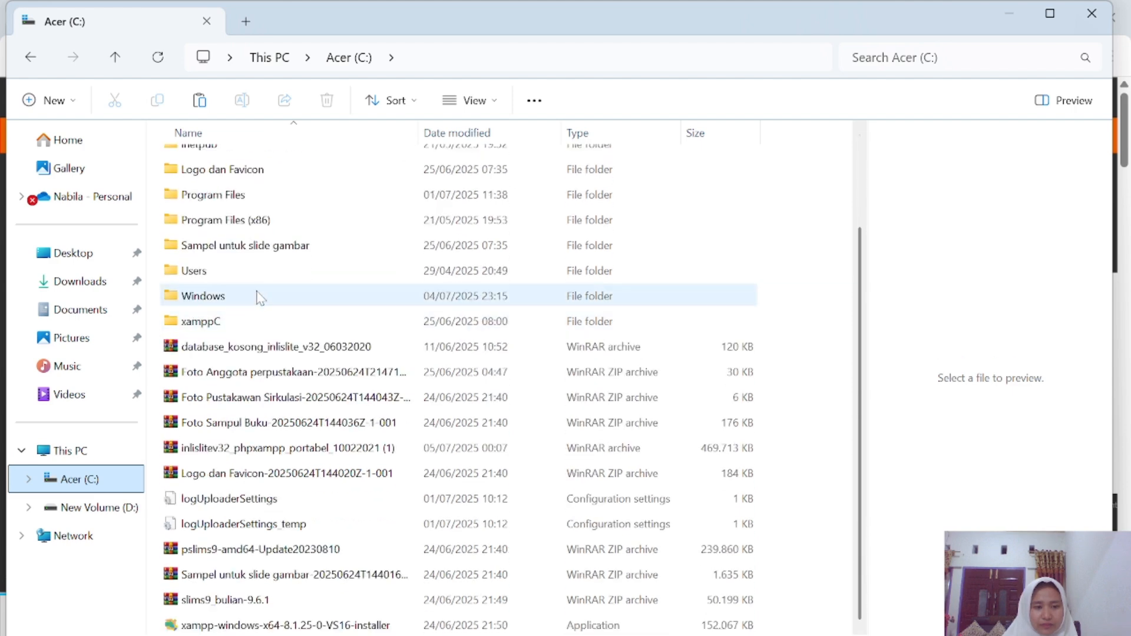
pyautogui.scroll(2, 250, 255)
pyautogui.scroll(1, 251, 253)
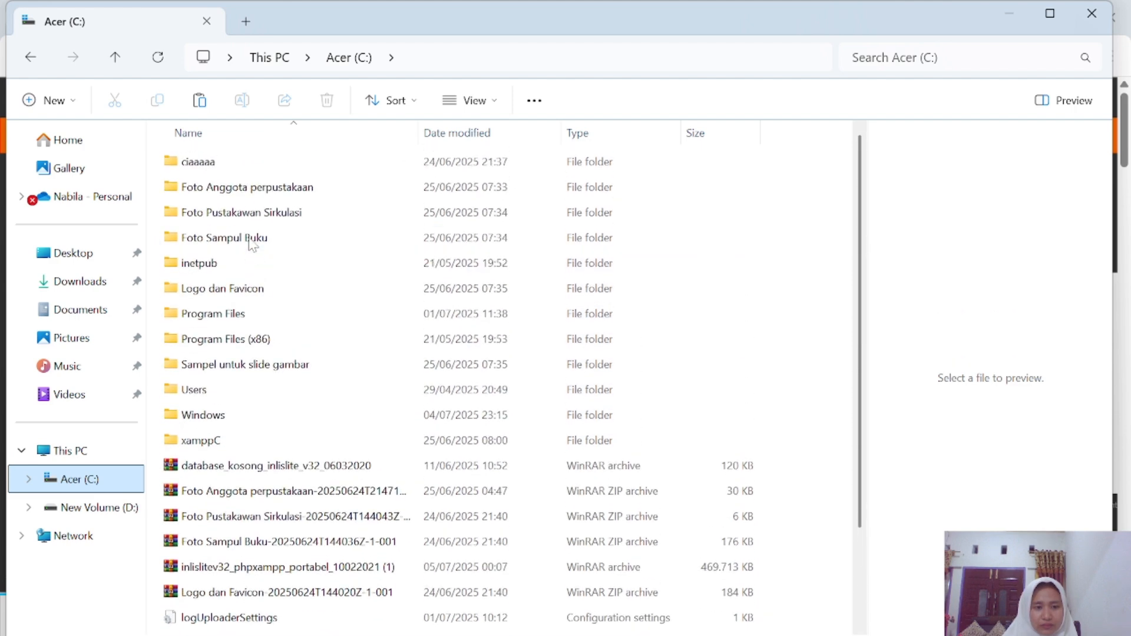
pyautogui.doubleClick(263, 168)
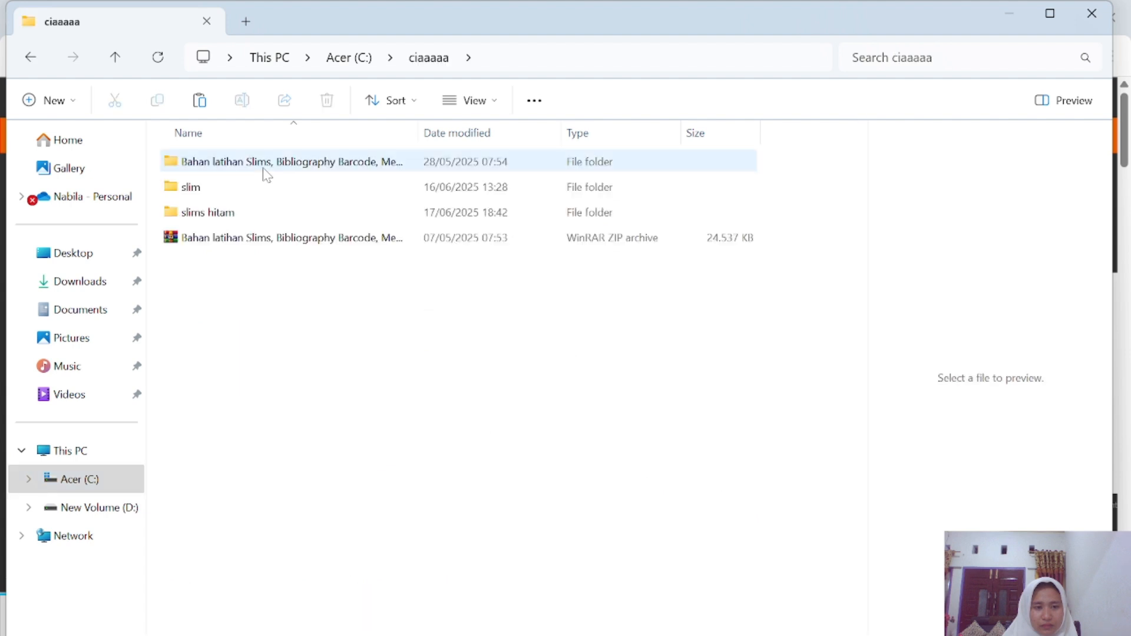
# Paste the four downloads into ciaaaaa and launch the XAMPP 5.6.19 installer, allowing it through UAC.
pyautogui.click(199, 101)
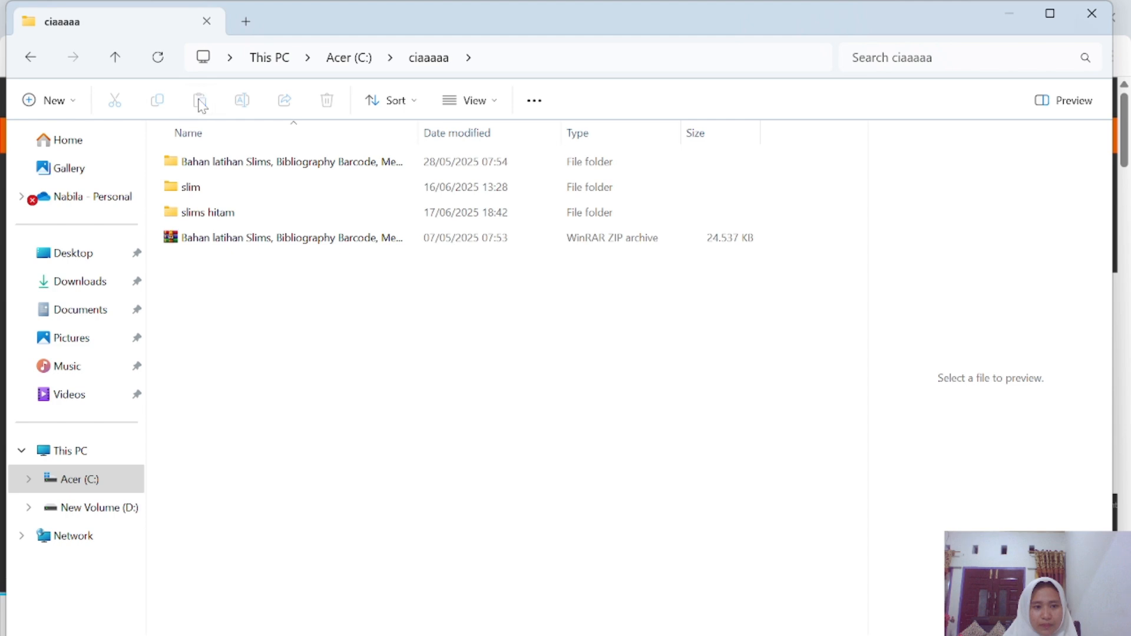
pyautogui.click(242, 502)
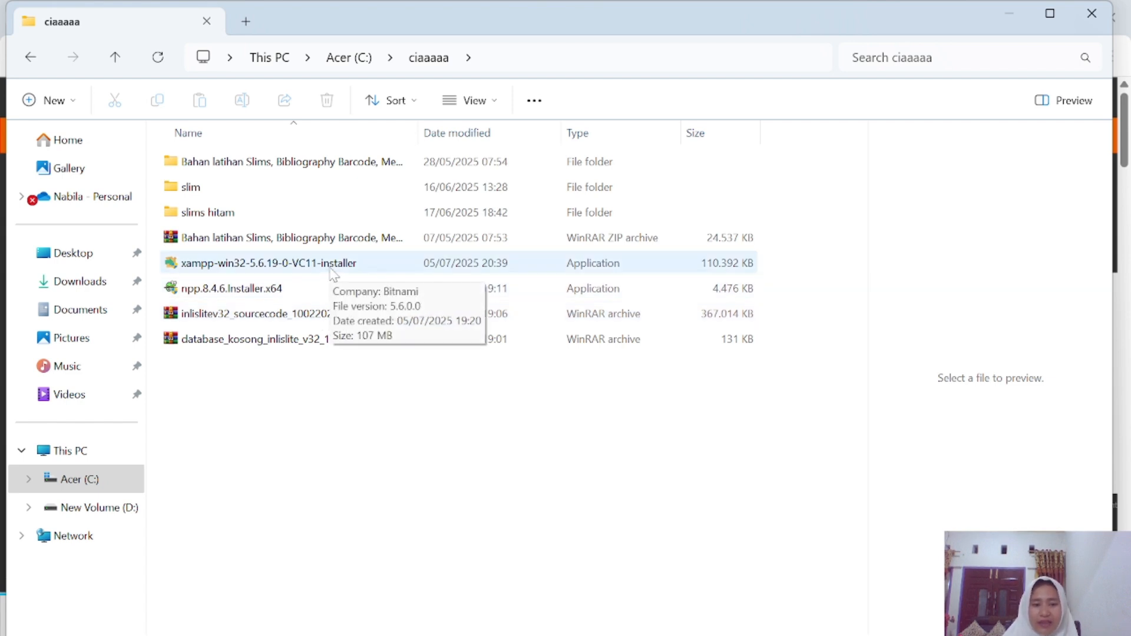
pyautogui.click(334, 273)
pyautogui.doubleClick(333, 273)
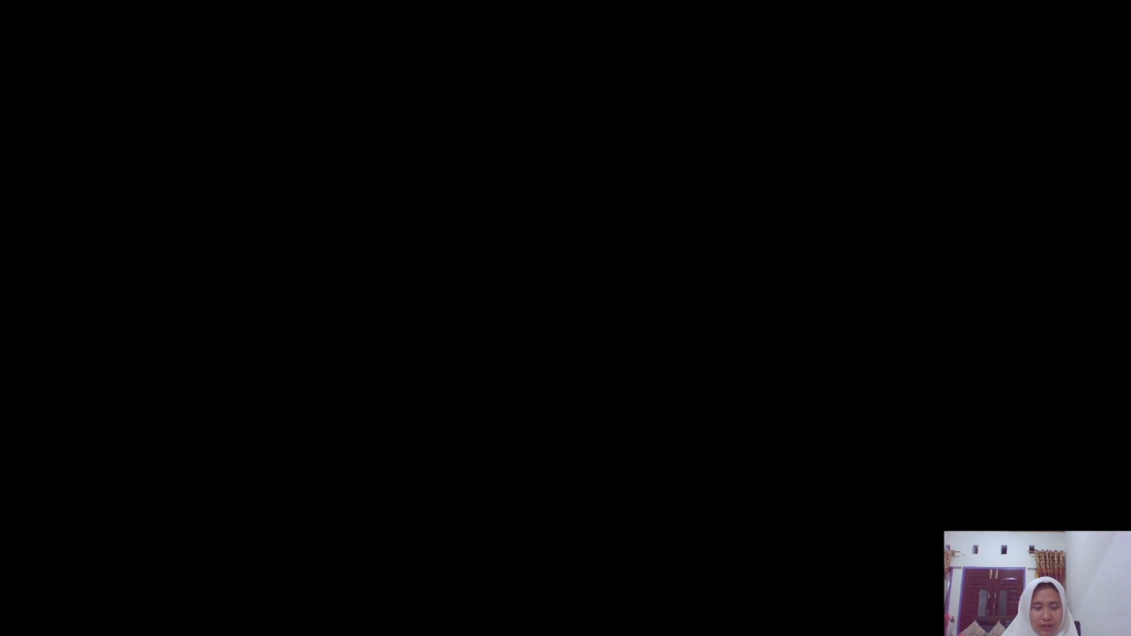
pyautogui.click(426, 499)
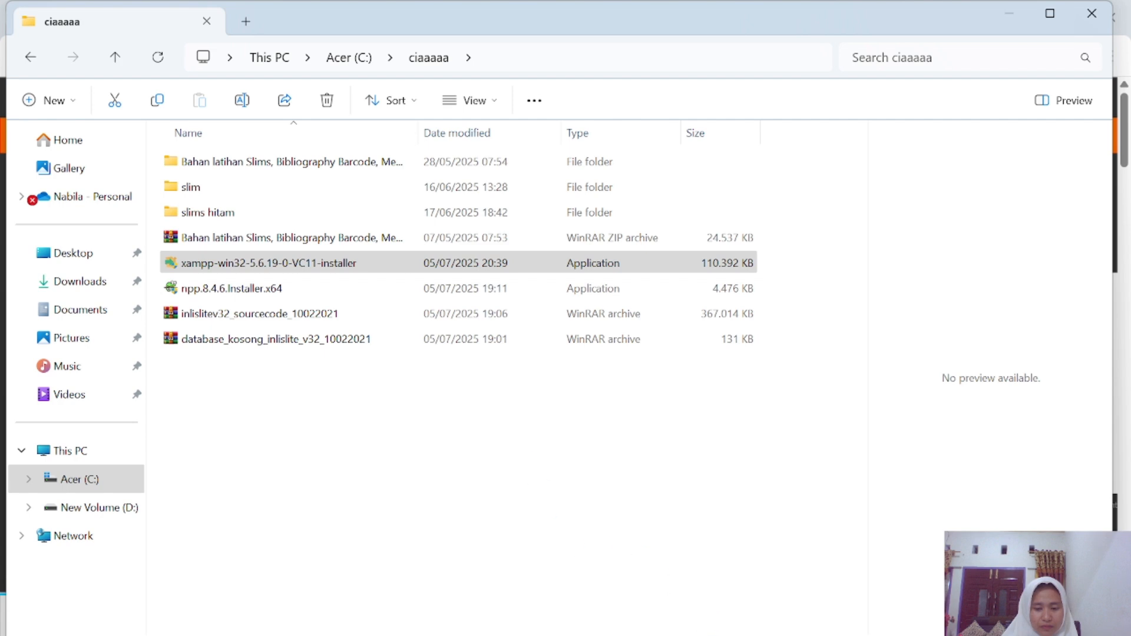
pyautogui.moveTo(801, 635)
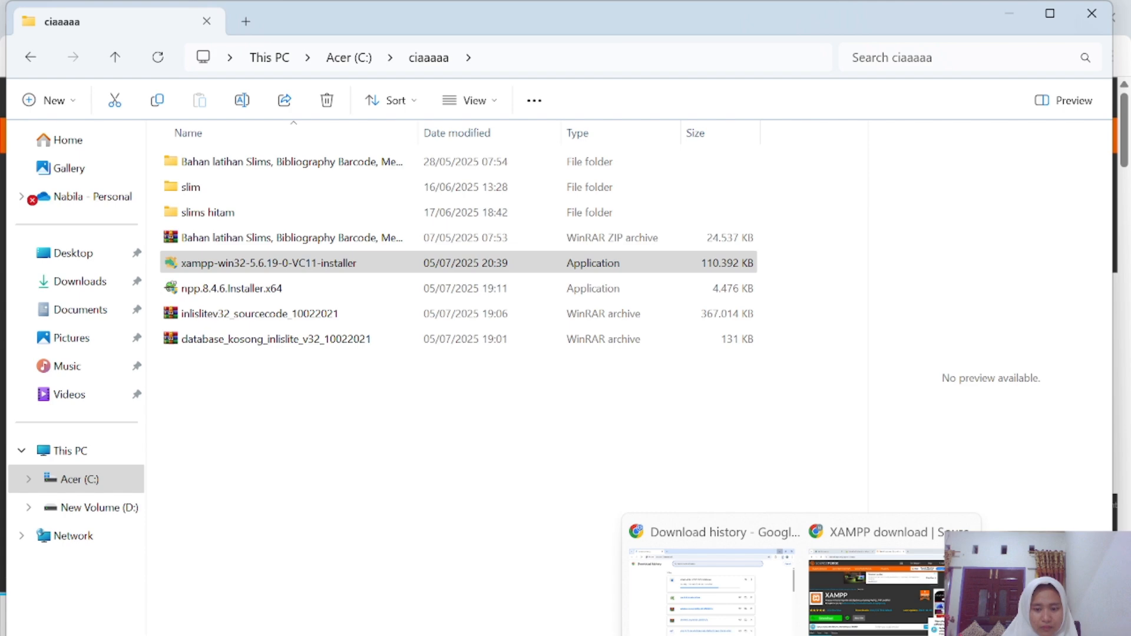
pyautogui.click(851, 630)
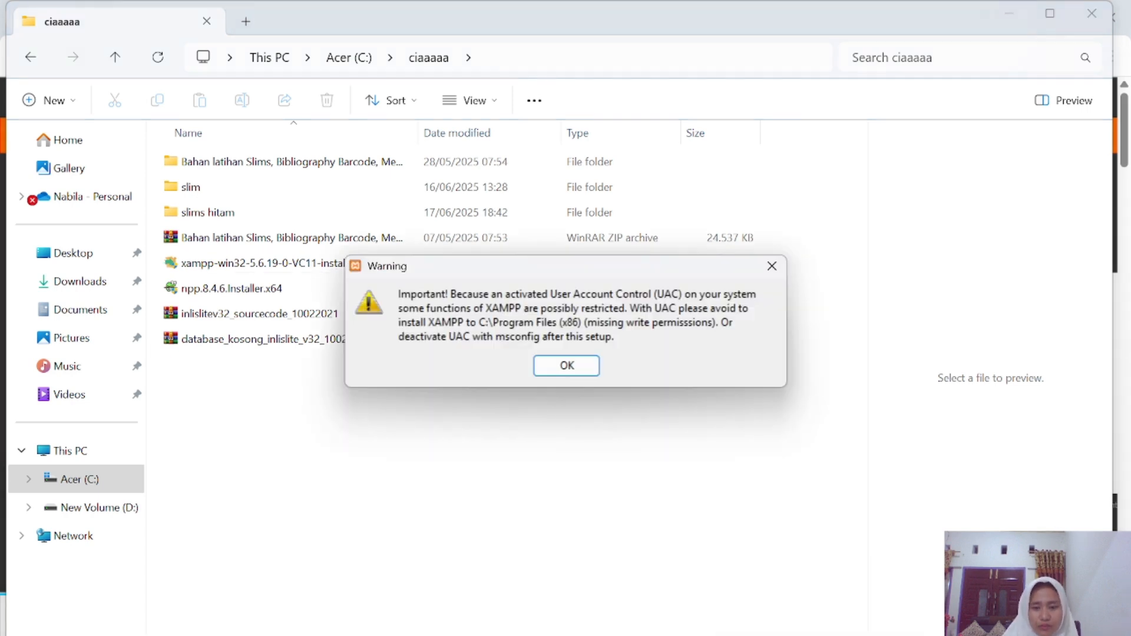
# Dismiss the UAC warning and exclude FileZilla, Mercury, Tomcat, Perl, Webalizer and Fake Sendmail from installation.
pyautogui.click(584, 369)
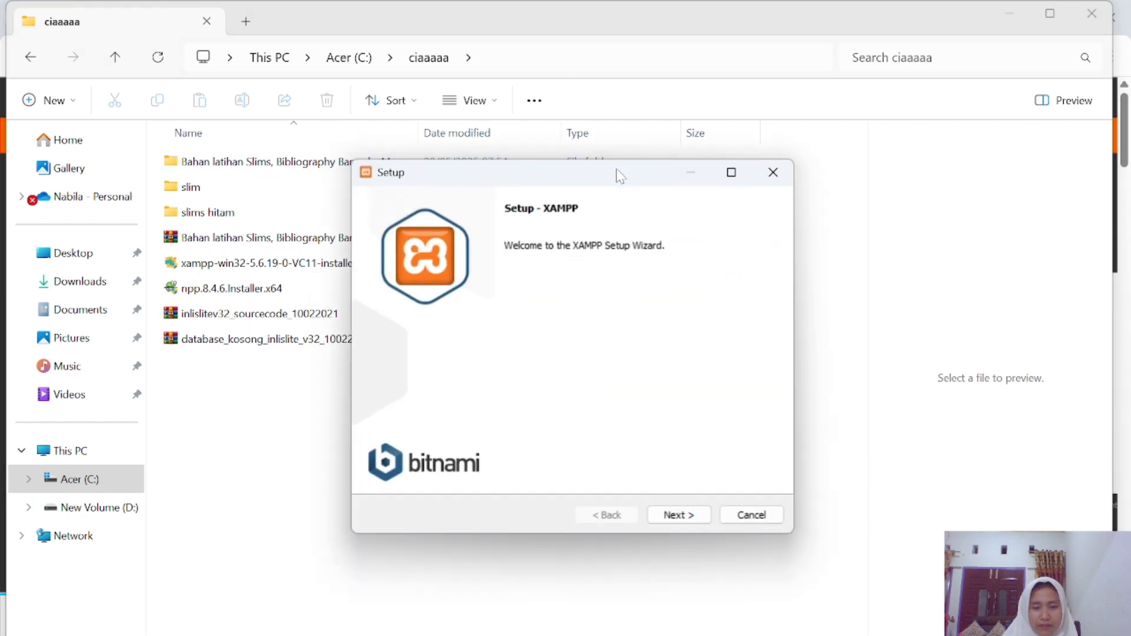
pyautogui.moveTo(616, 171); pyautogui.dragTo(557, 93)
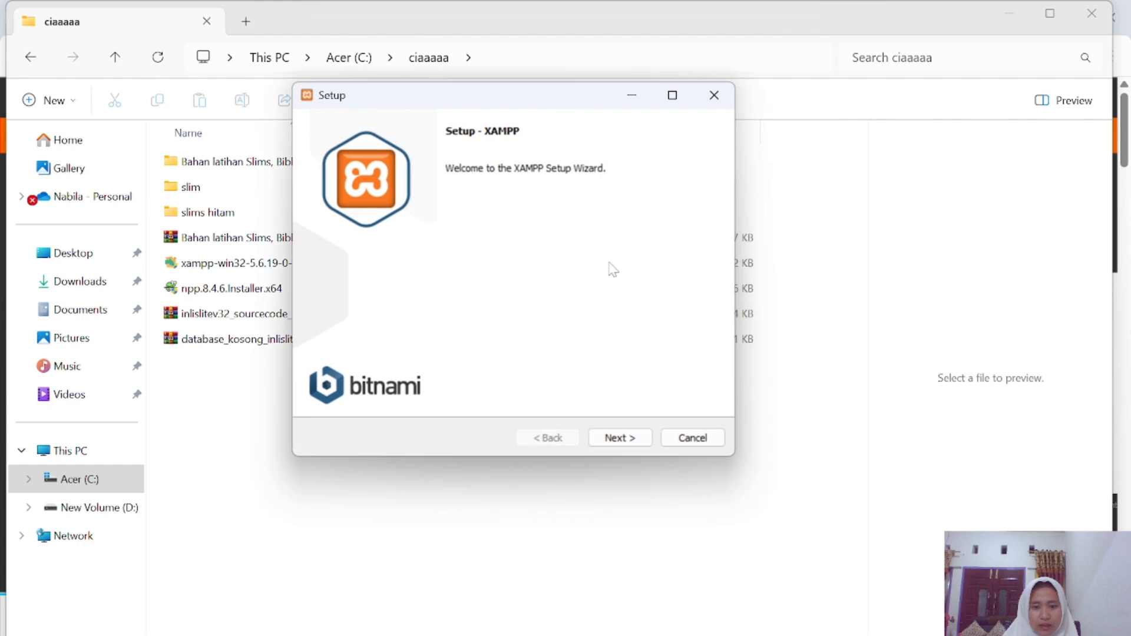
pyautogui.click(616, 437)
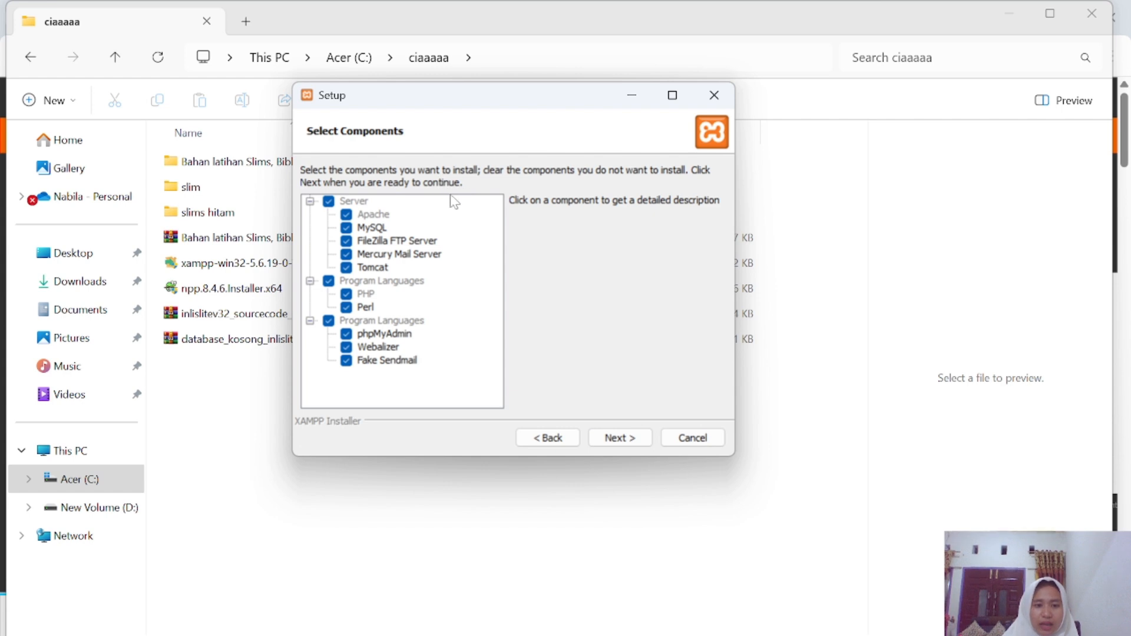
pyautogui.click(348, 243)
pyautogui.click(347, 254)
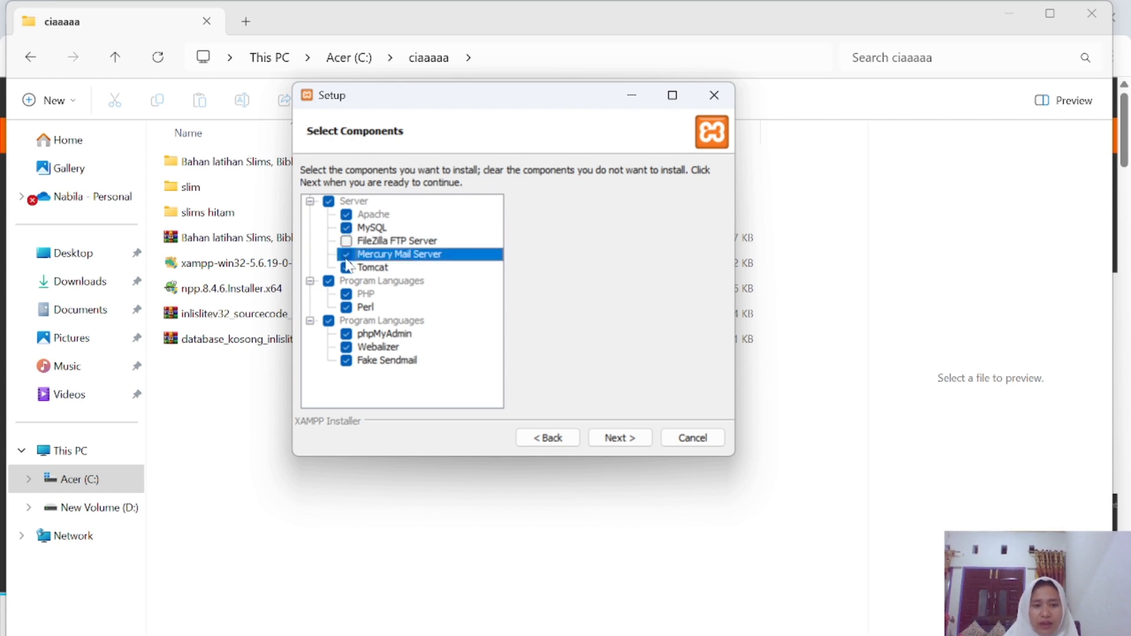
pyautogui.click(347, 268)
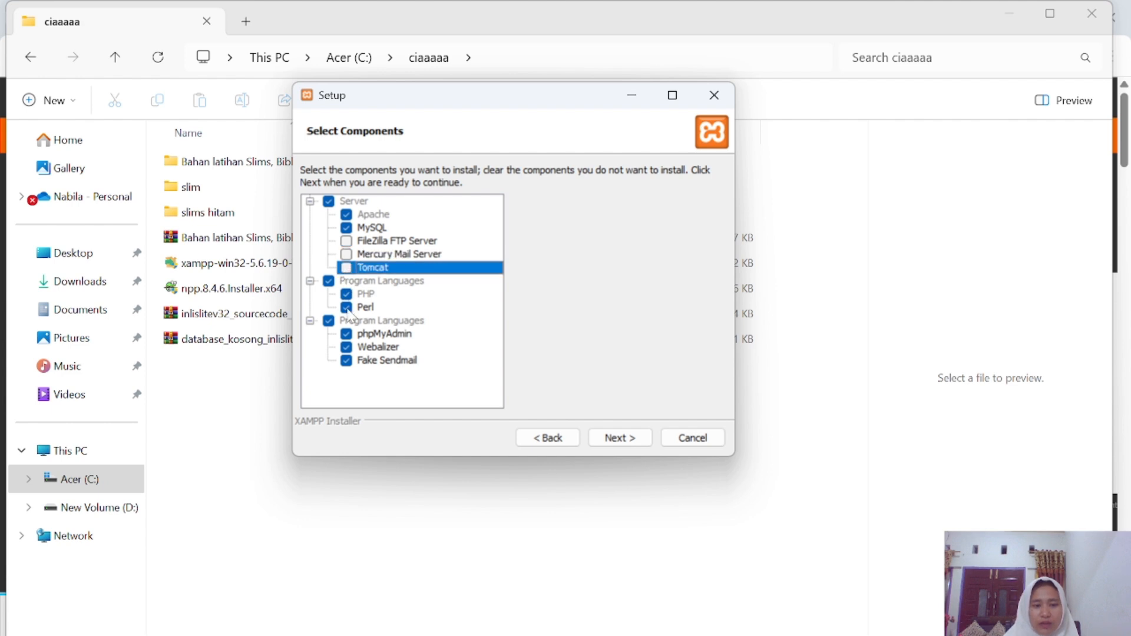
pyautogui.click(346, 307)
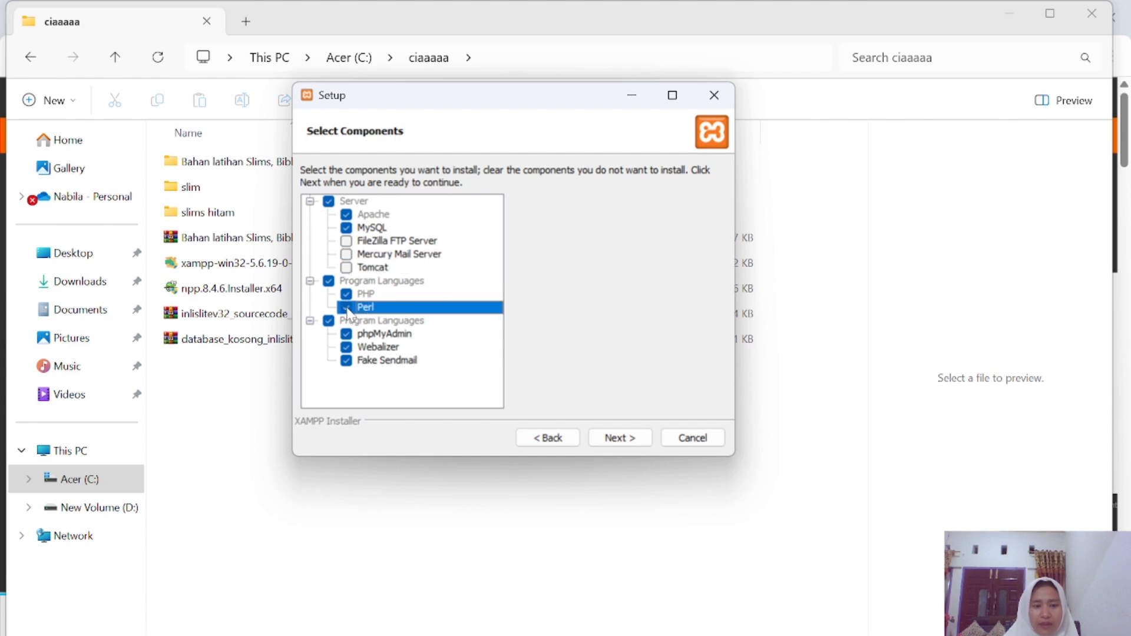
pyautogui.click(348, 347)
pyautogui.click(348, 361)
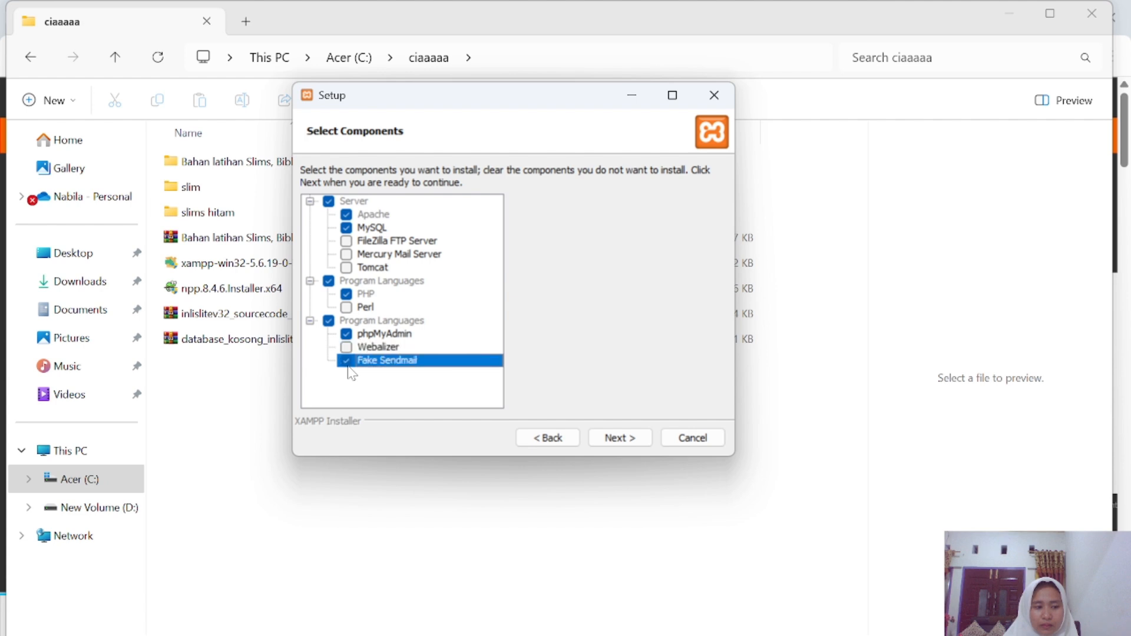
pyautogui.click(349, 216)
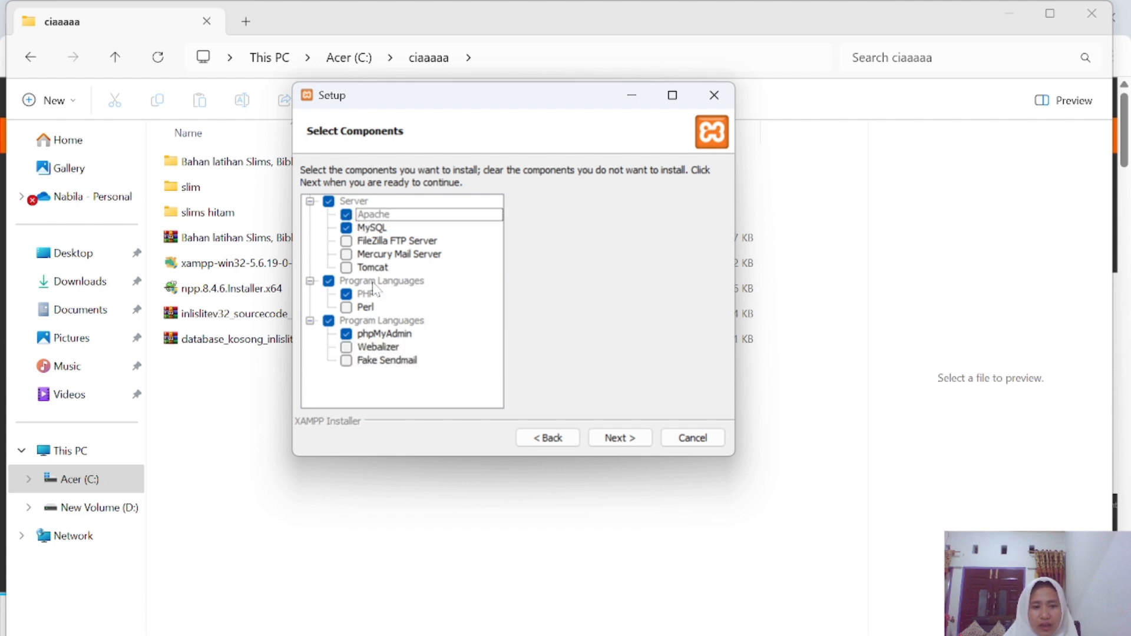
pyautogui.click(614, 439)
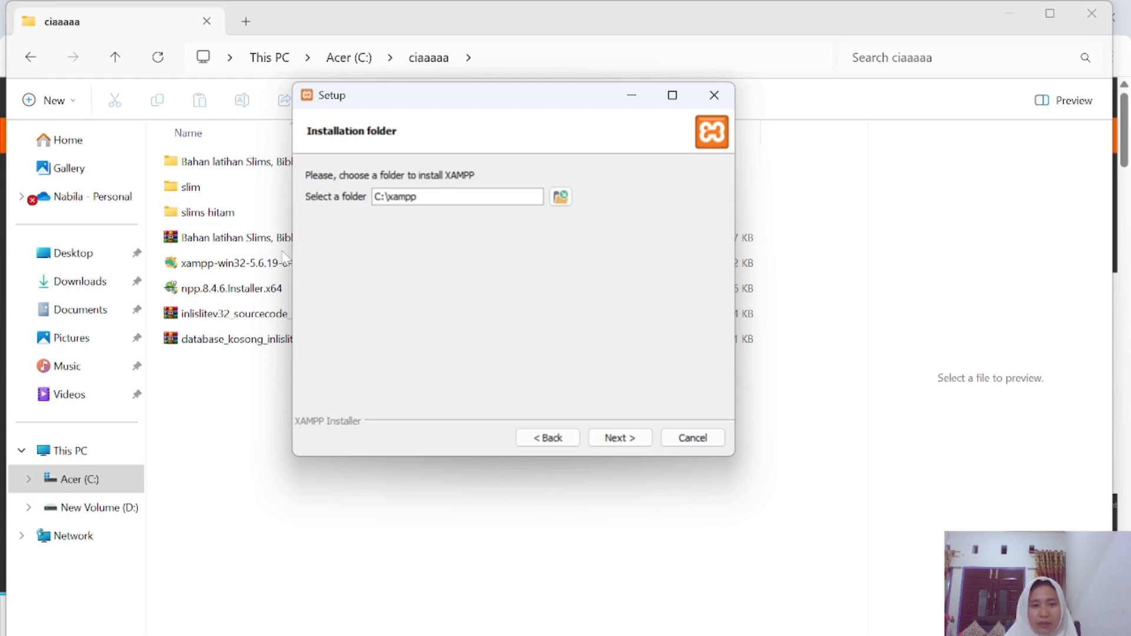
# Install XAMPP into C:\xampp with the Bitnami learn-more option unchecked, then finish the wizard.
pyautogui.click(417, 197)
pyautogui.click(625, 438)
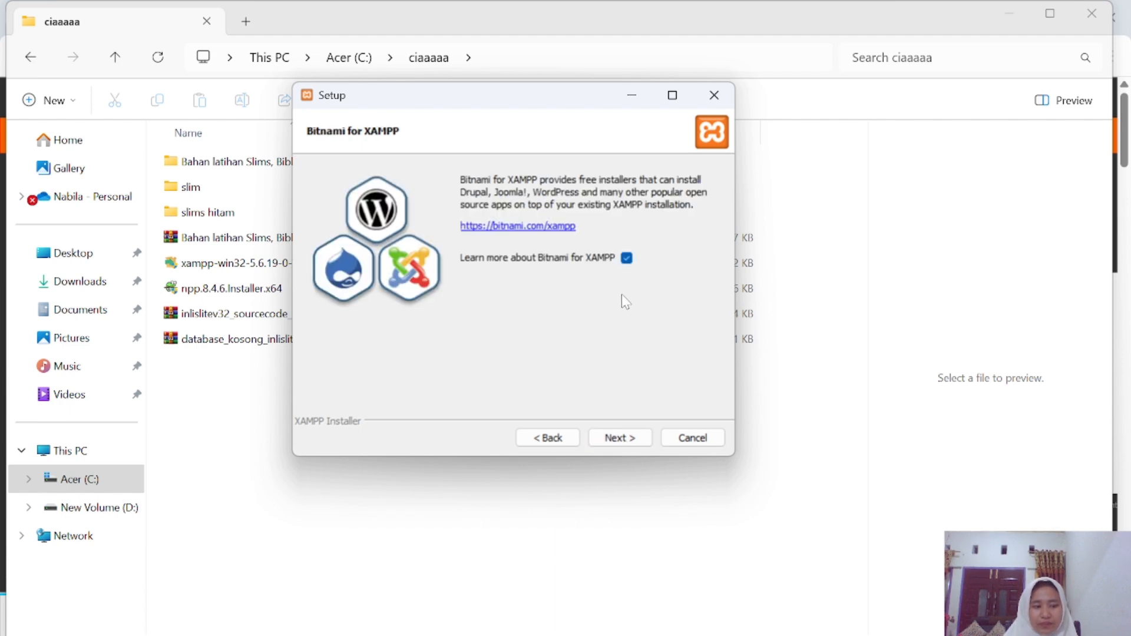
pyautogui.click(626, 259)
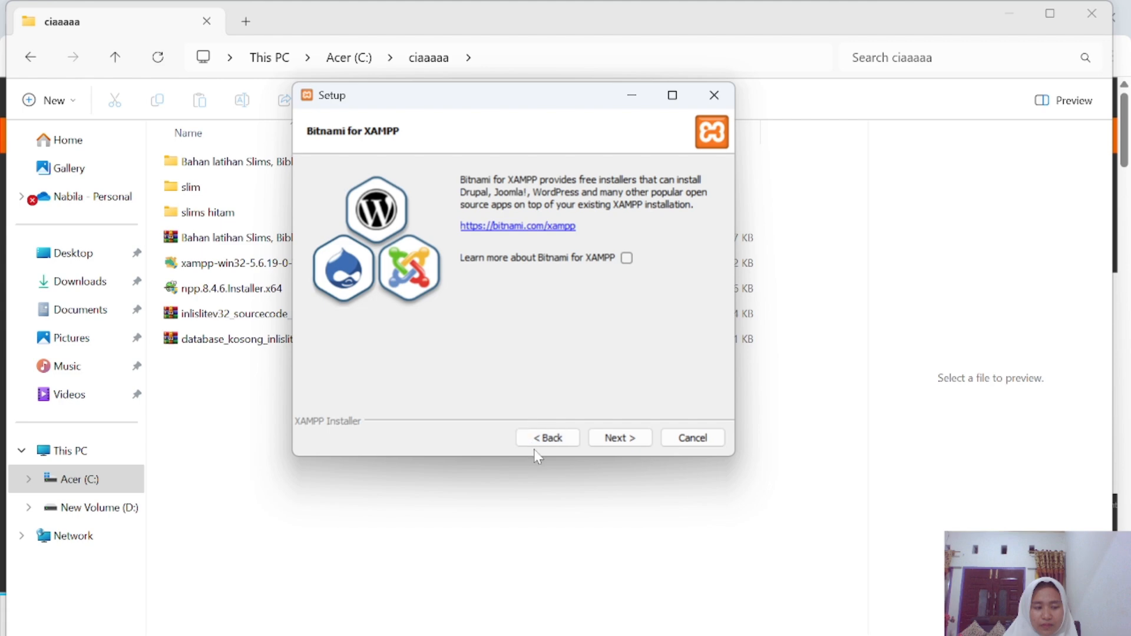
pyautogui.click(613, 438)
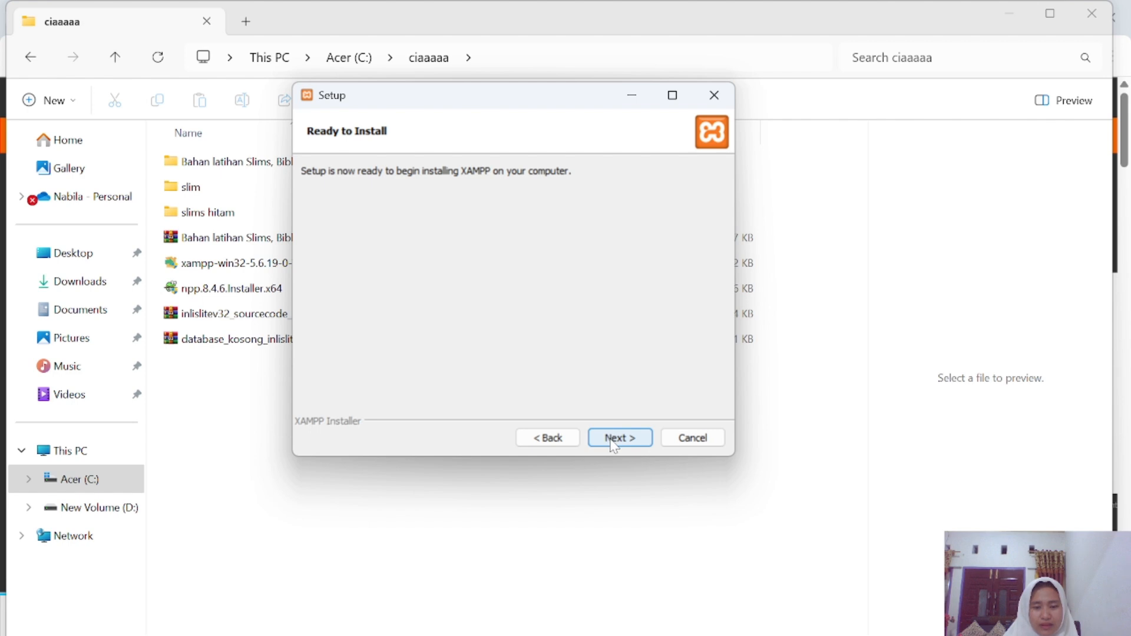
pyautogui.click(611, 439)
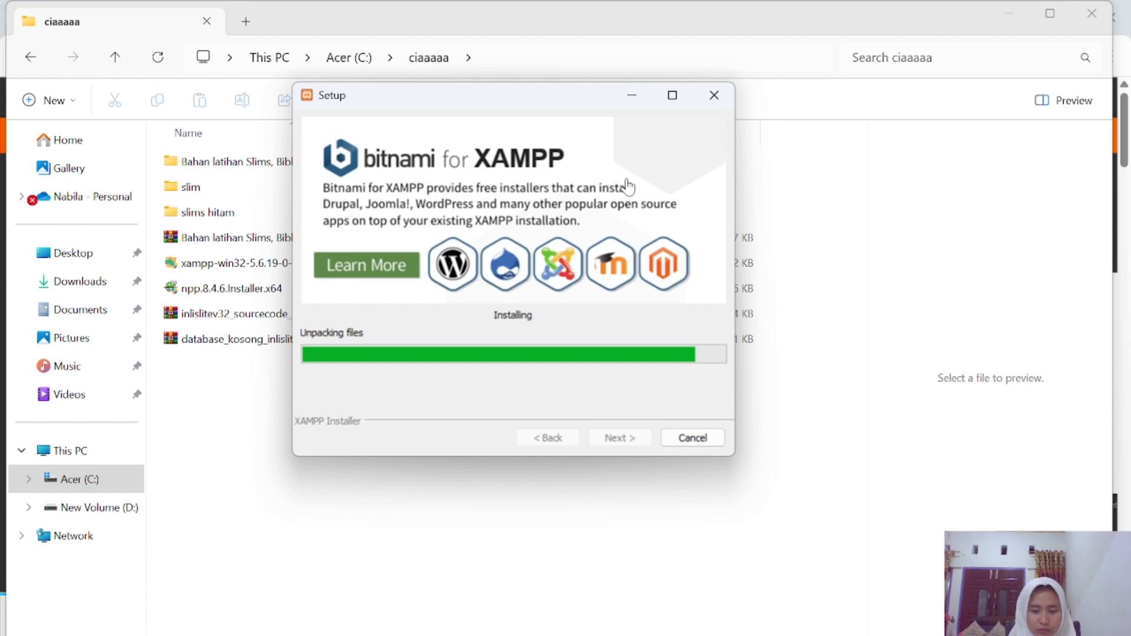
pyautogui.click(599, 253)
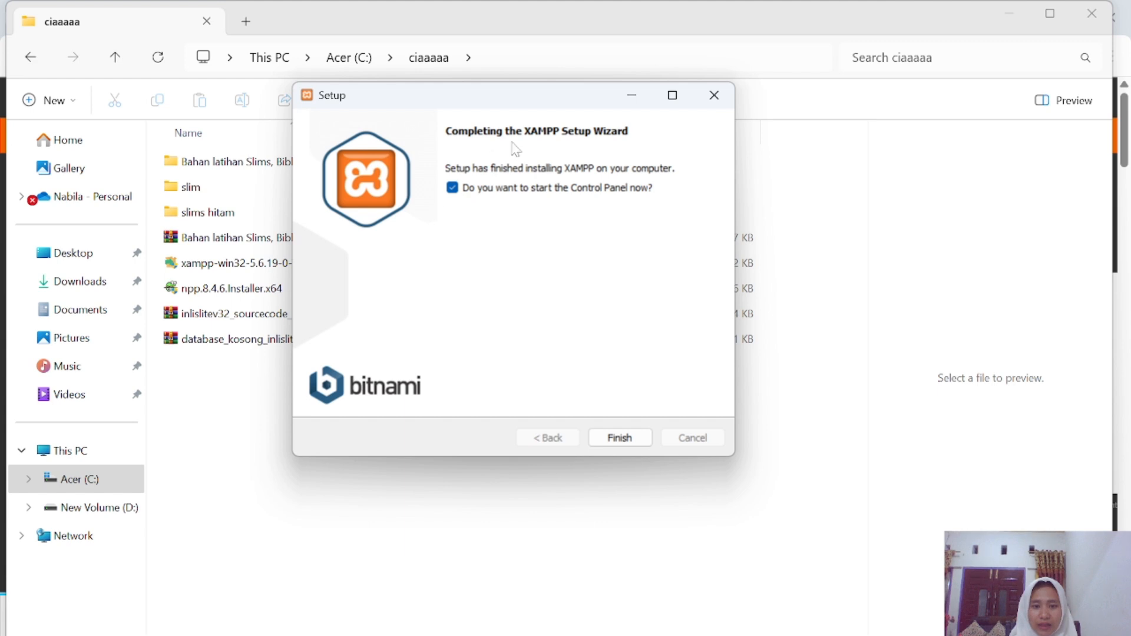
pyautogui.click(623, 441)
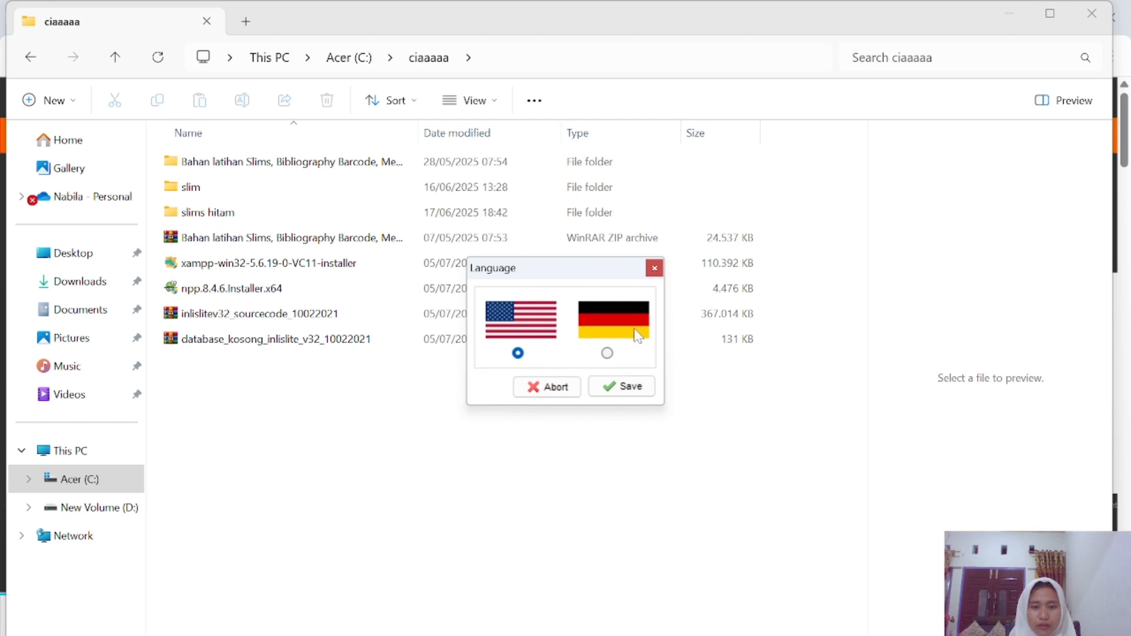
# Keep English as the panel language, start Apache and MySQL, and minimize the Control Panel.
pyautogui.click(629, 387)
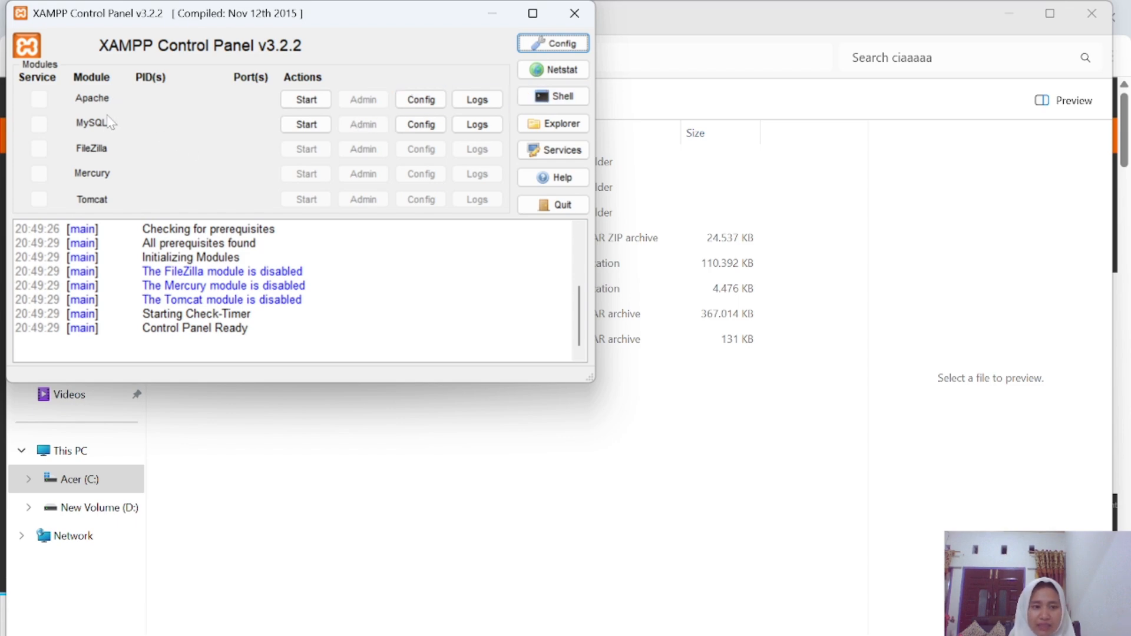
pyautogui.click(314, 101)
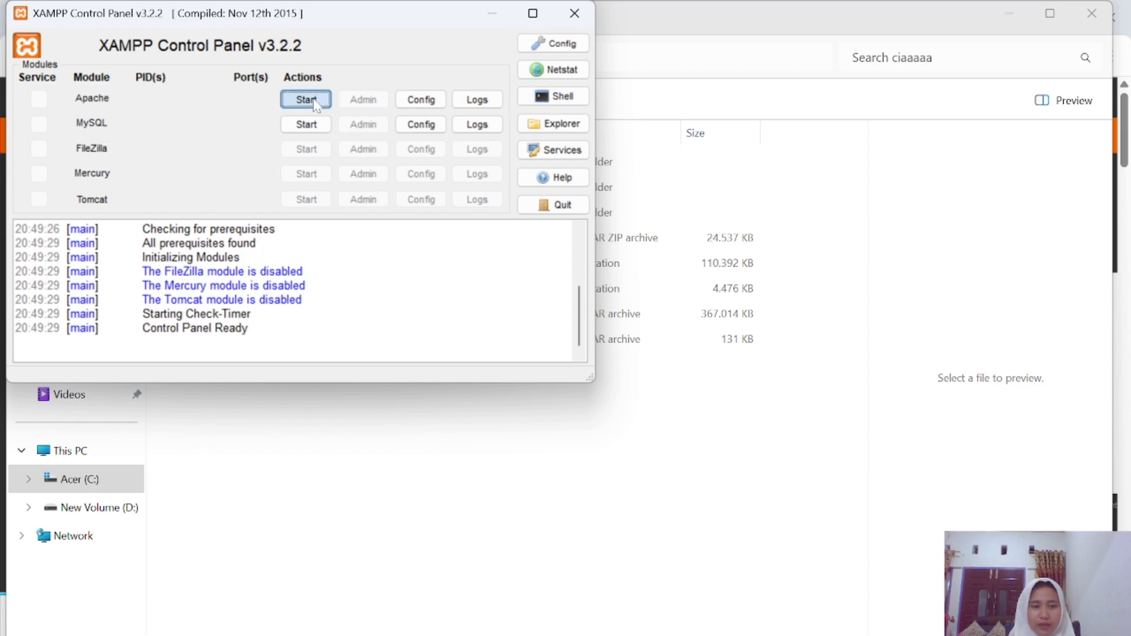
pyautogui.click(312, 125)
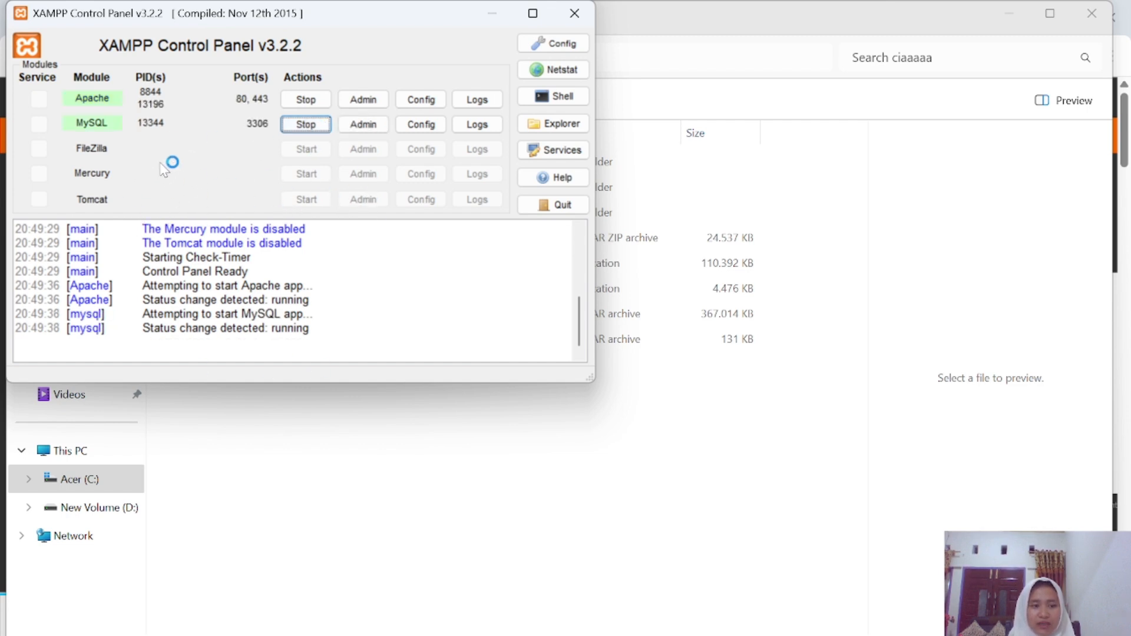
pyautogui.click(495, 14)
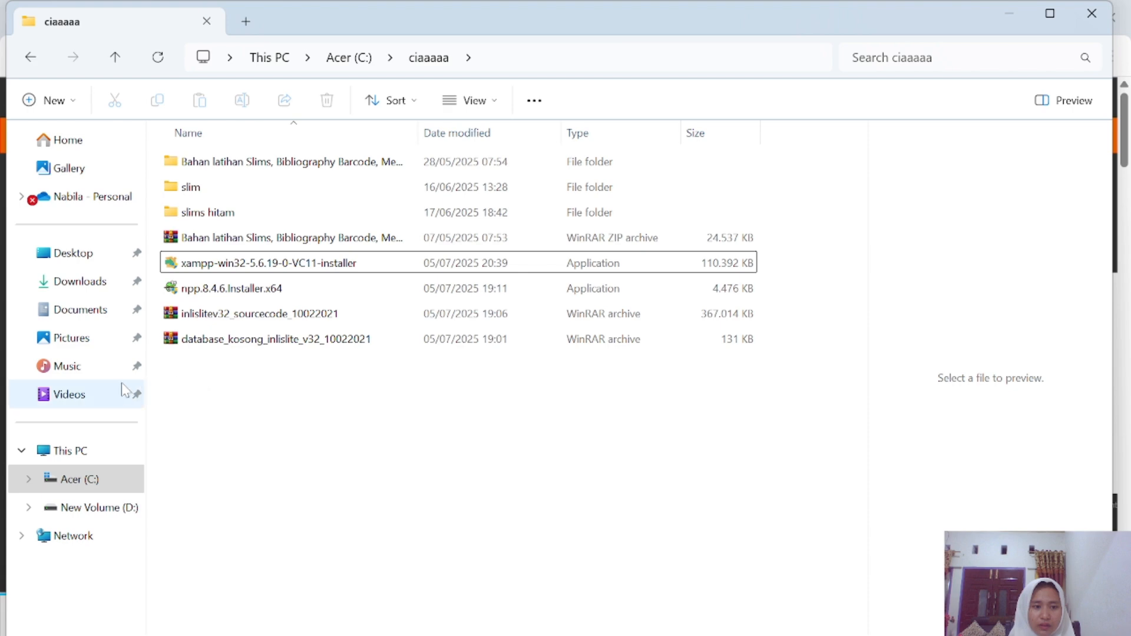
pyautogui.click(88, 480)
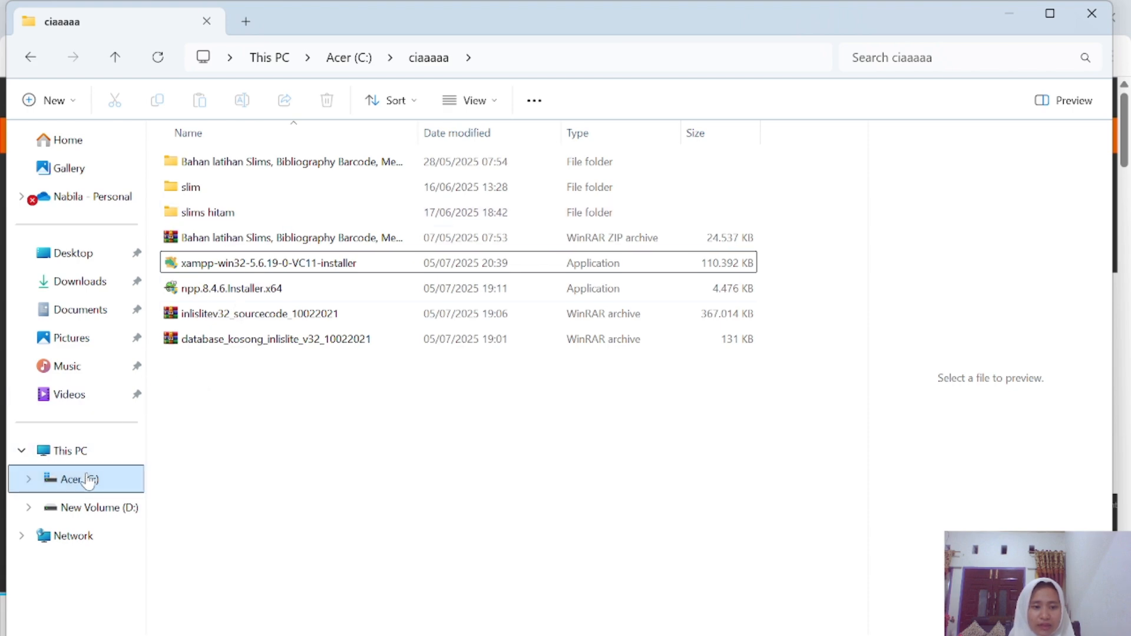
pyautogui.scroll(-2, 217, 475)
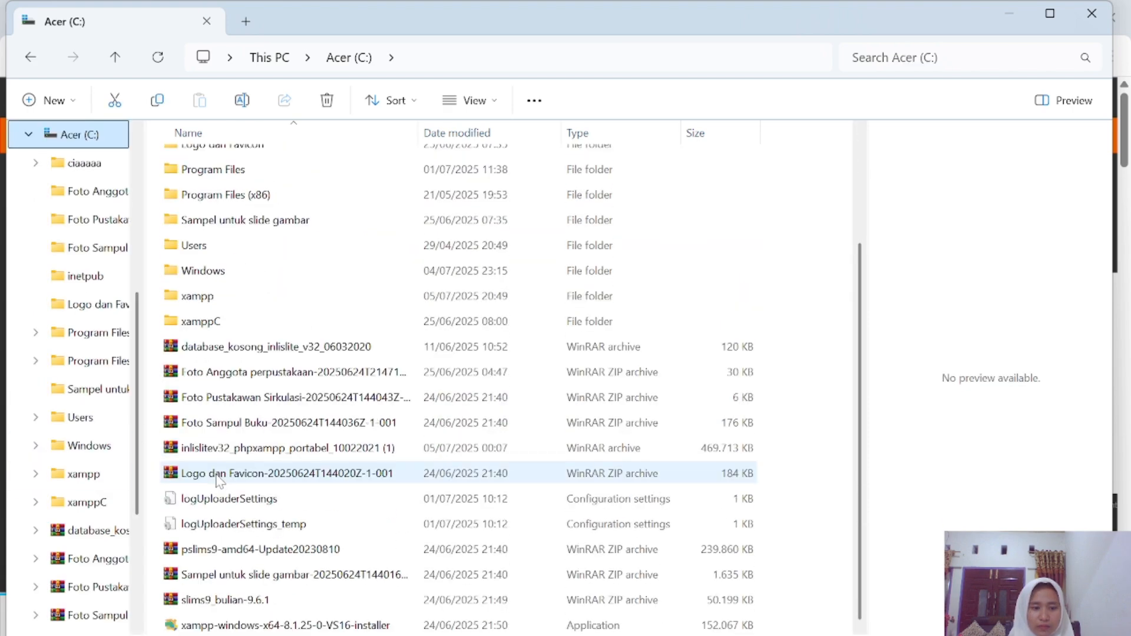
pyautogui.scroll(2, 206, 472)
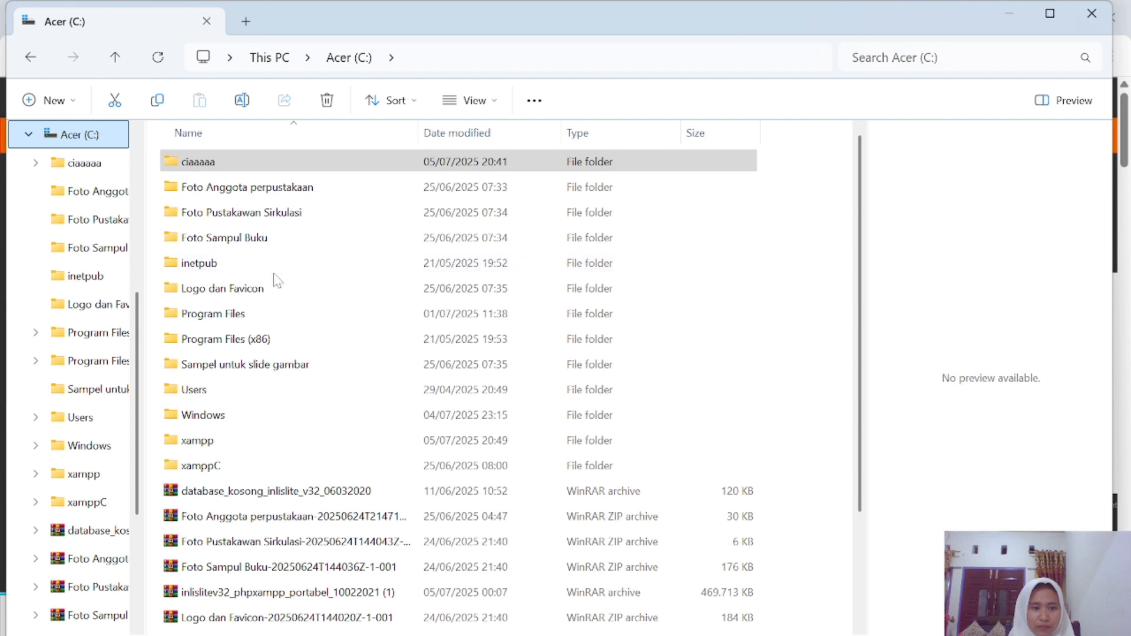
pyautogui.click(290, 168)
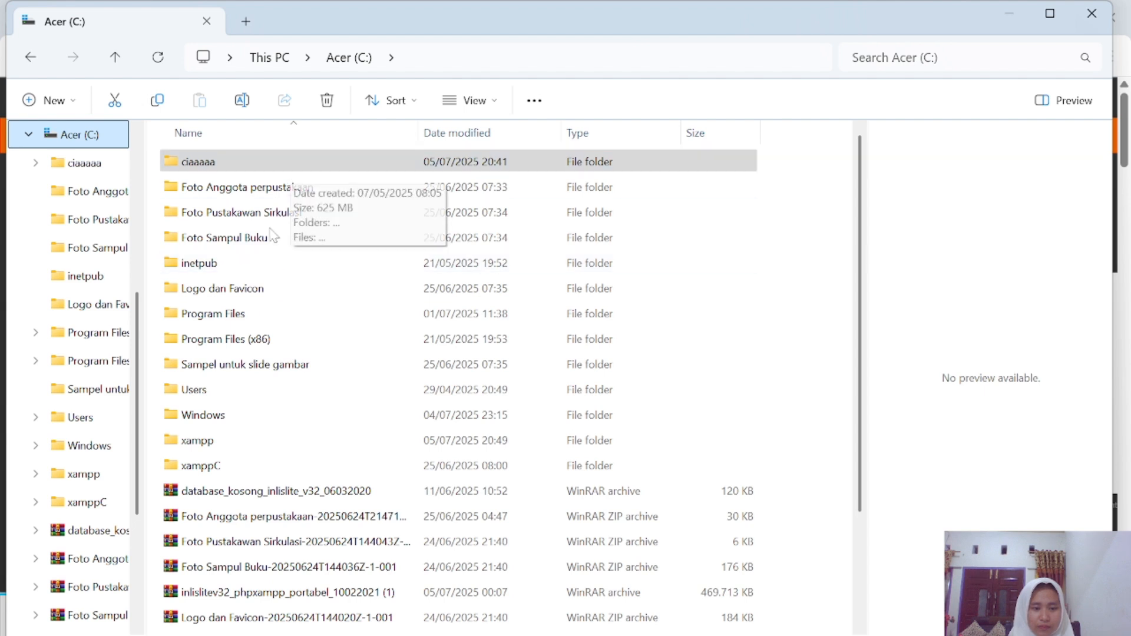
pyautogui.click(265, 438)
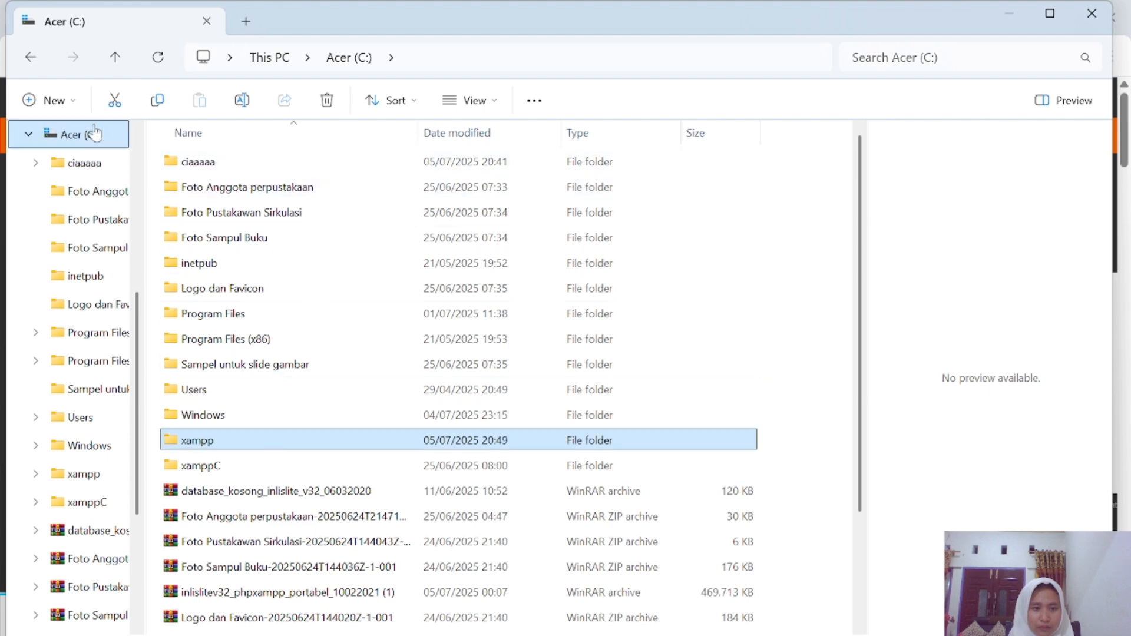
pyautogui.doubleClick(200, 162)
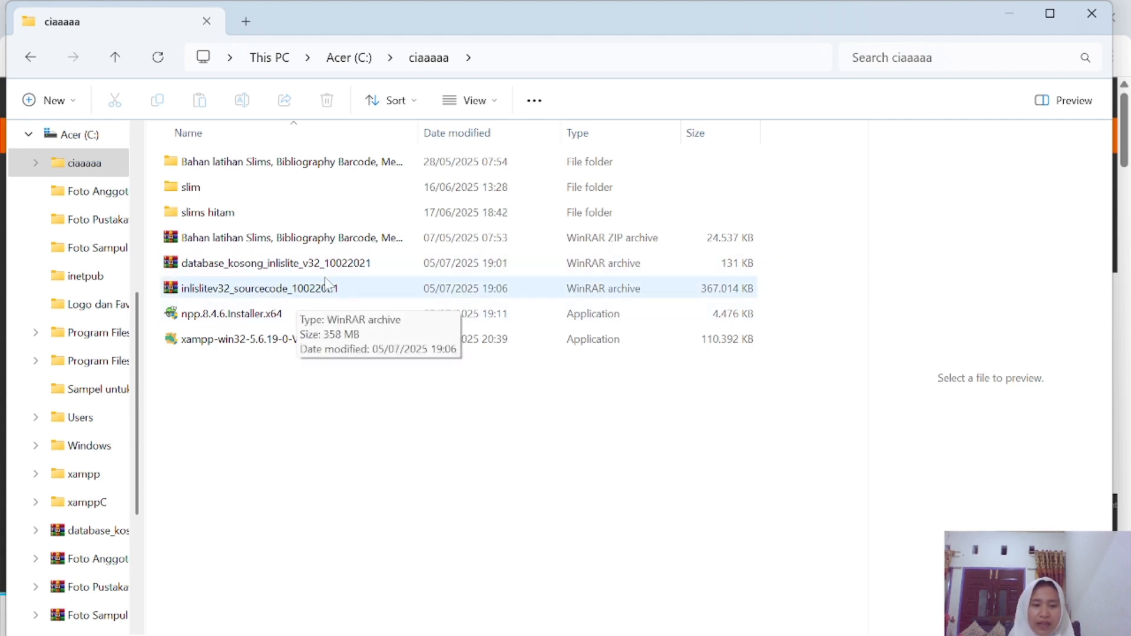
# Extract the inlislitev32_sourcecode_10022021 archive with WinRAR into C:\xampp\htdocs.
pyautogui.click(337, 293)
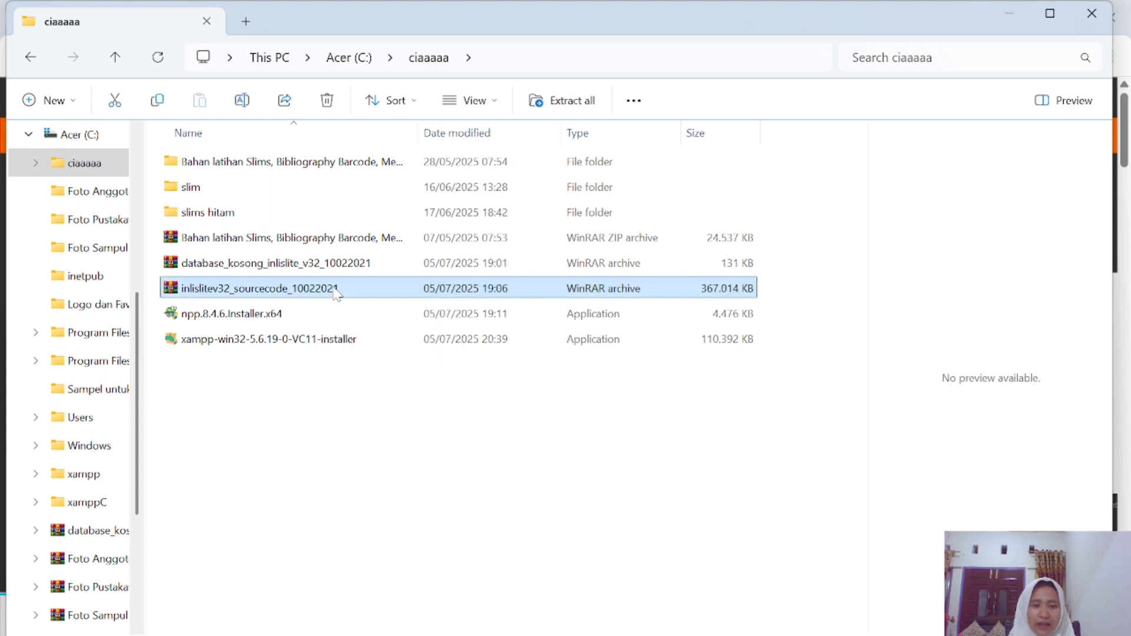
pyautogui.rightClick(336, 293)
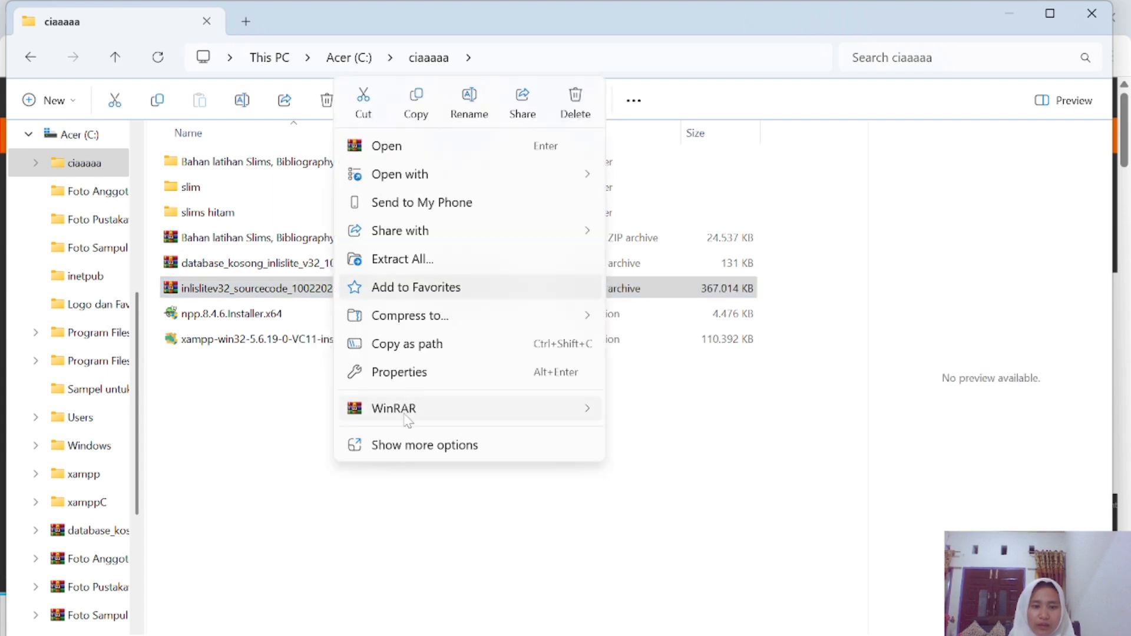
pyautogui.moveTo(407, 419)
pyautogui.moveTo(566, 413)
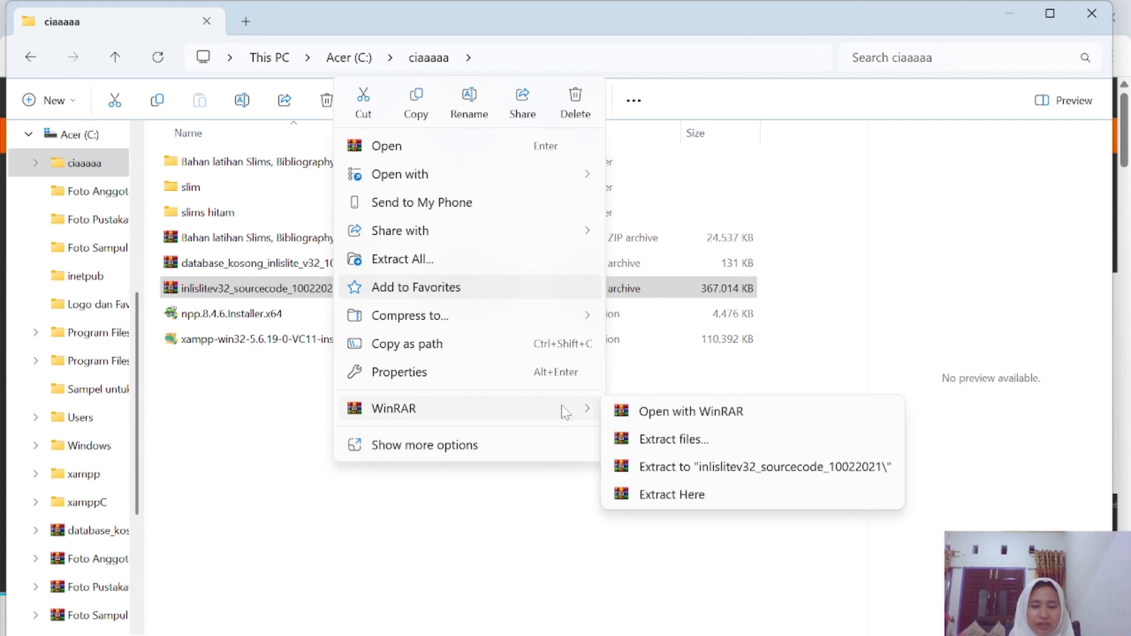
pyautogui.click(647, 438)
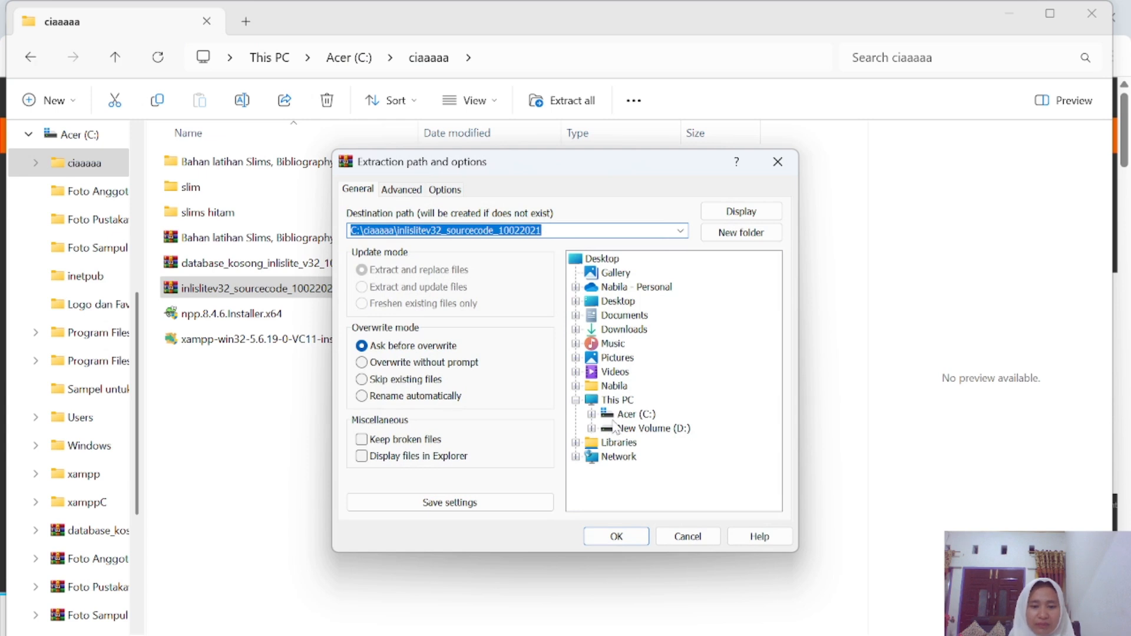
pyautogui.click(591, 414)
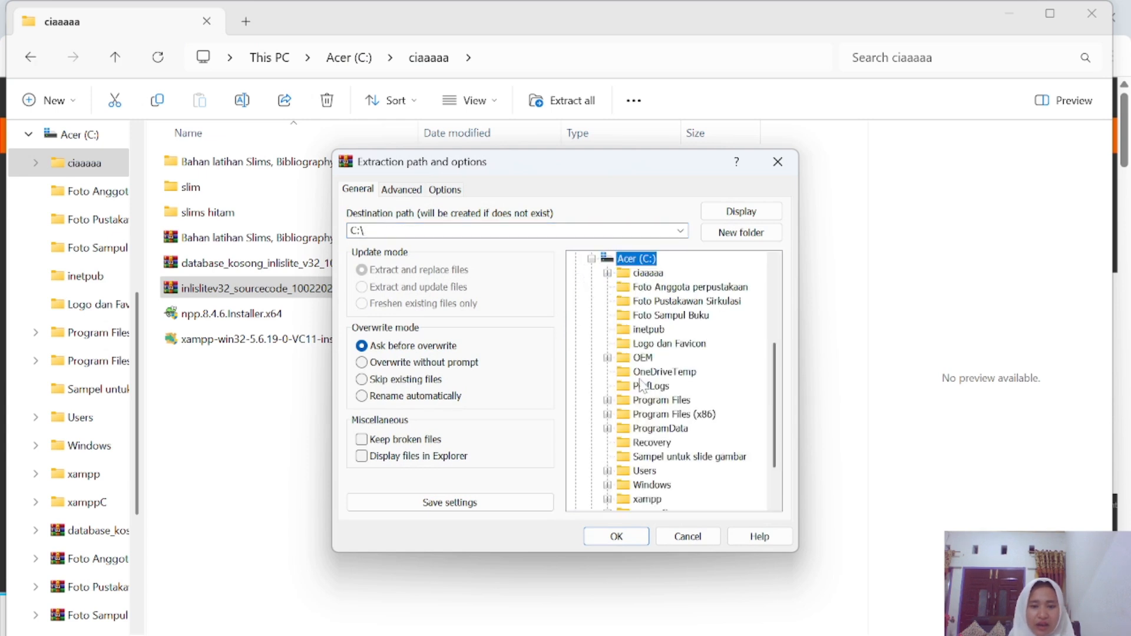
pyautogui.scroll(-2, 648, 384)
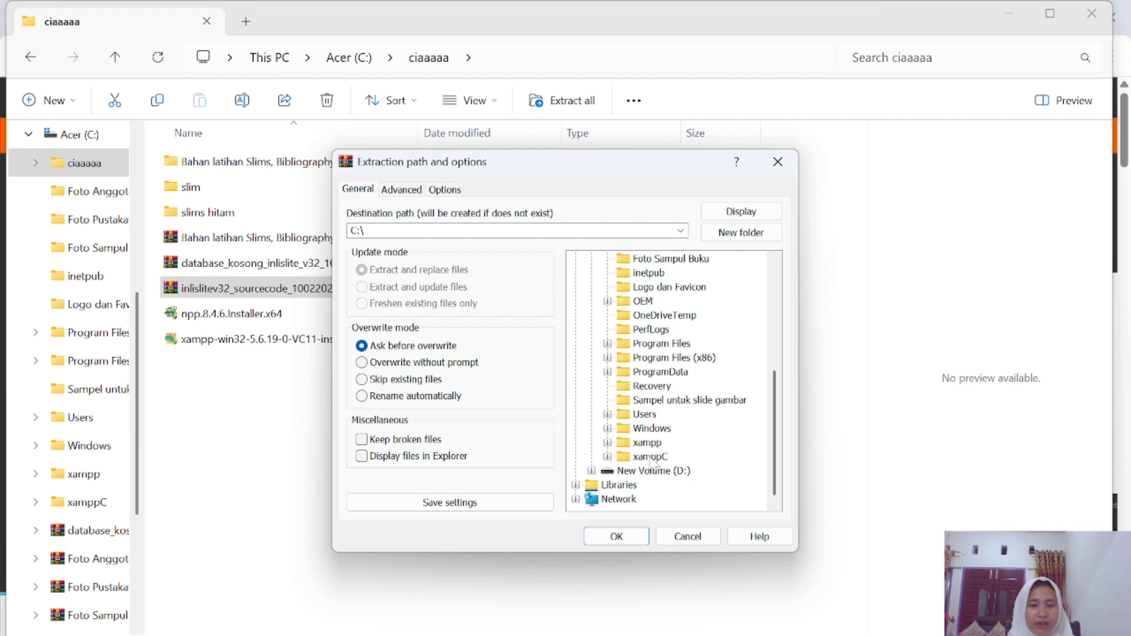
pyautogui.click(607, 443)
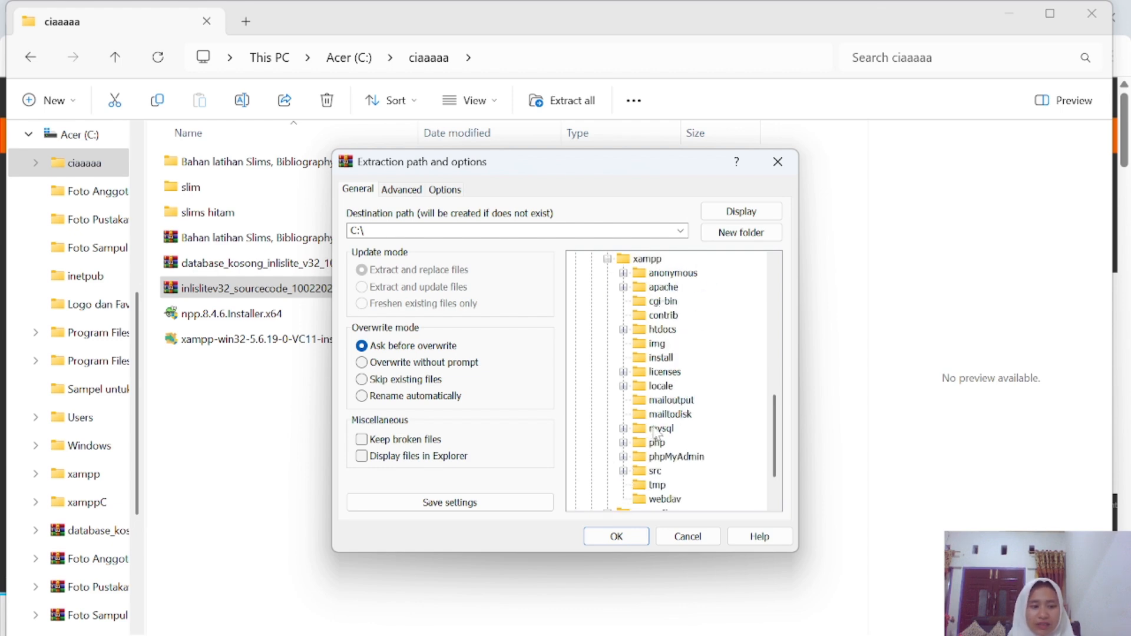
pyautogui.click(662, 330)
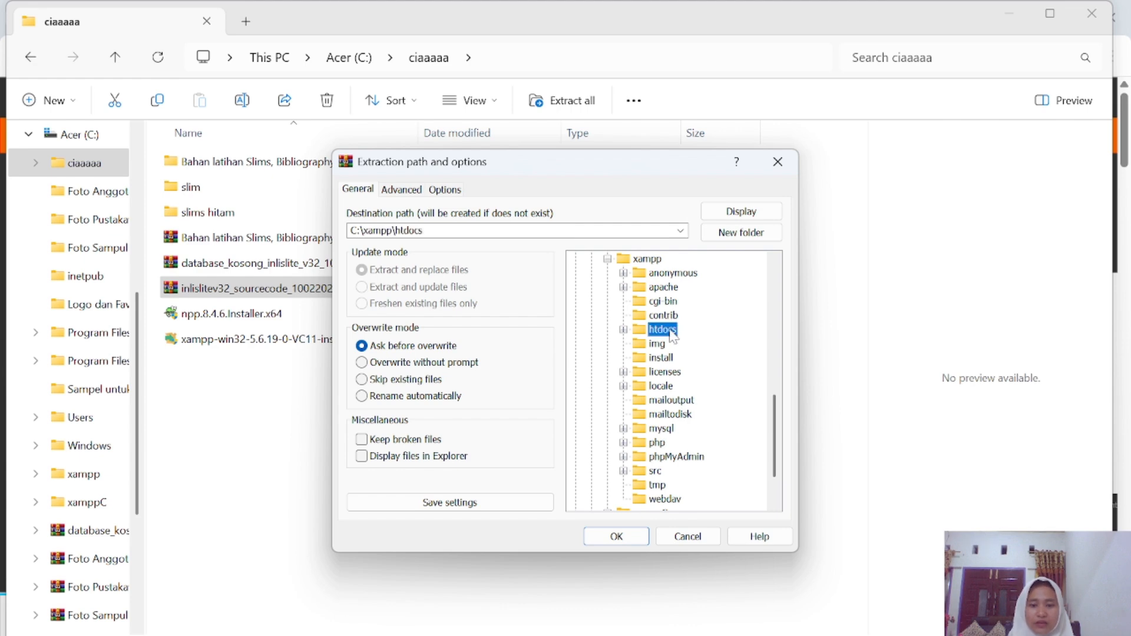
pyautogui.click(616, 536)
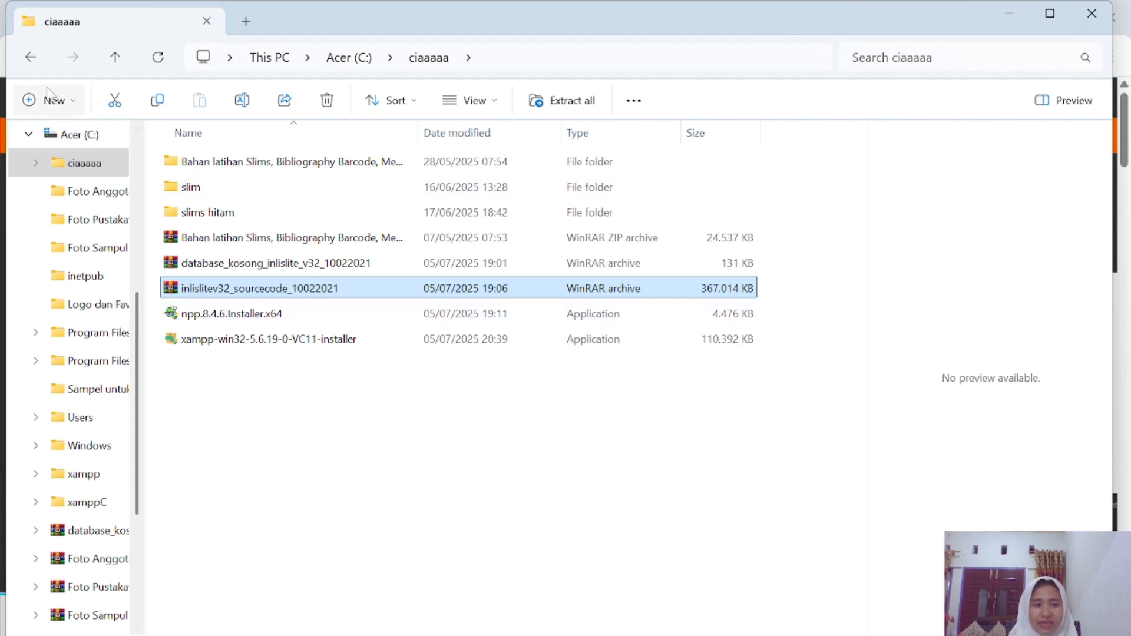
# Go to C:\xampp\htdocs and rename the inlislite3 folder to inlislite by dropping the trailing 3.
pyautogui.click(31, 58)
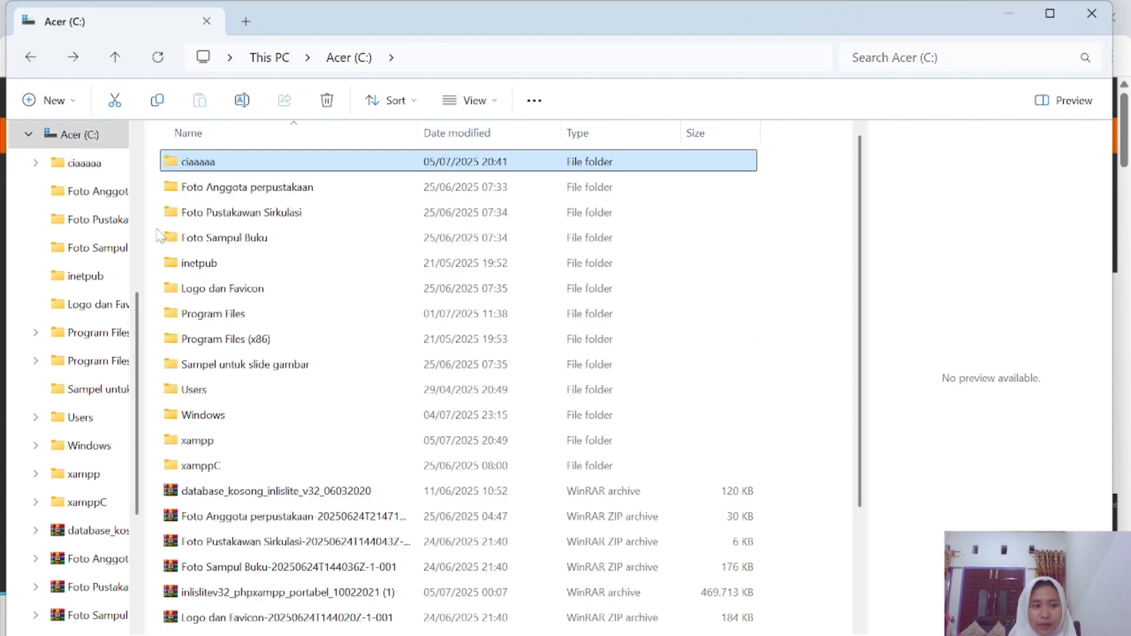
pyautogui.doubleClick(223, 446)
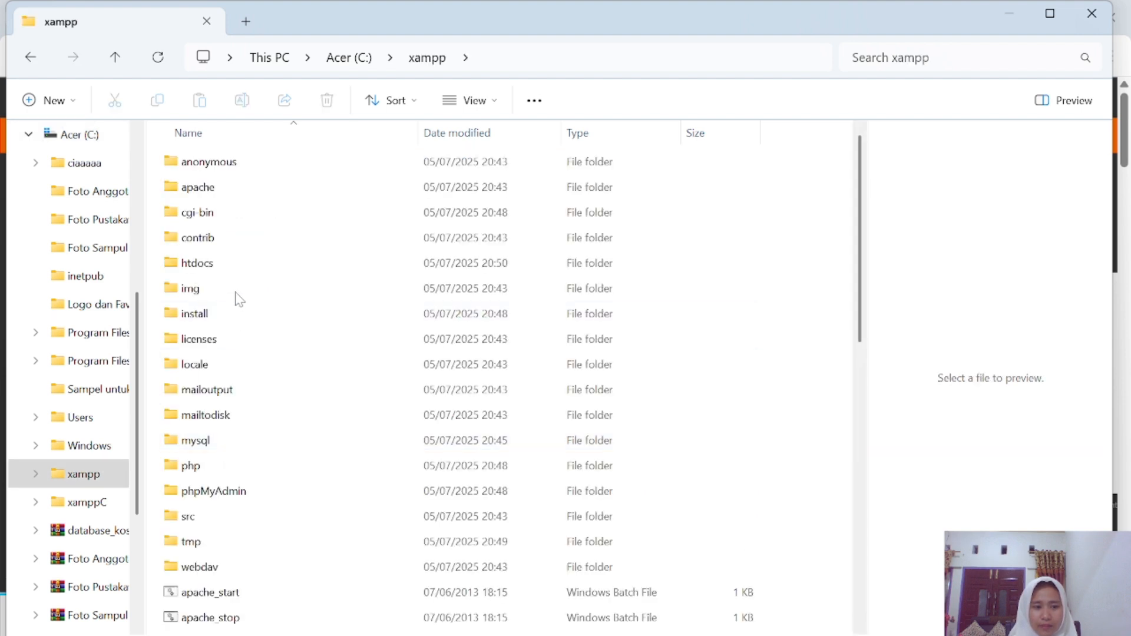
pyautogui.doubleClick(207, 263)
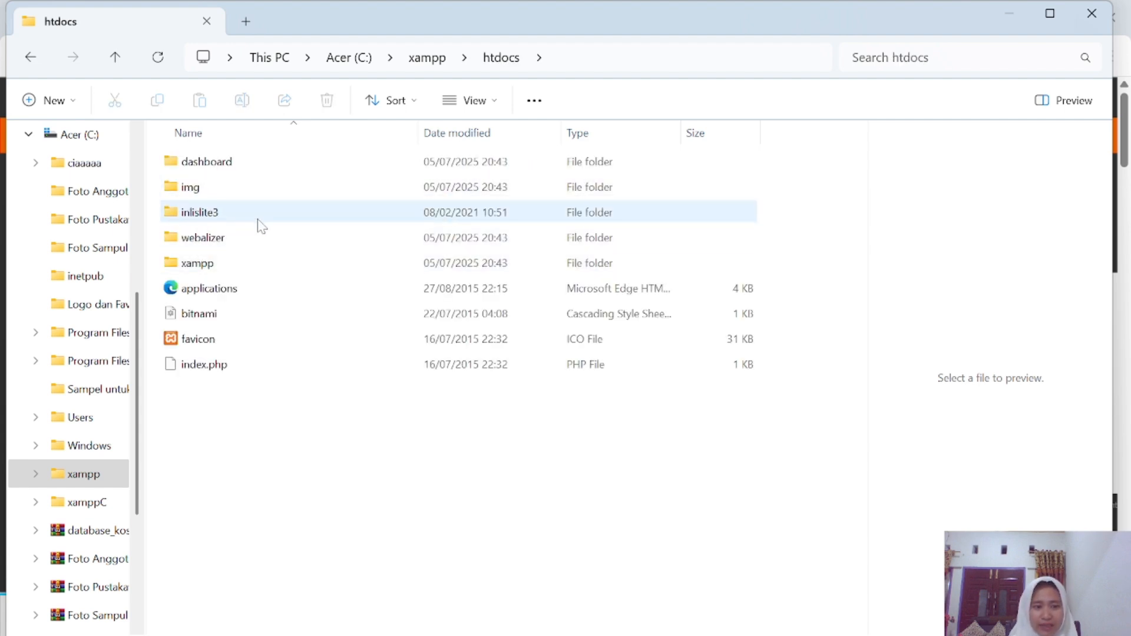
pyautogui.click(222, 219)
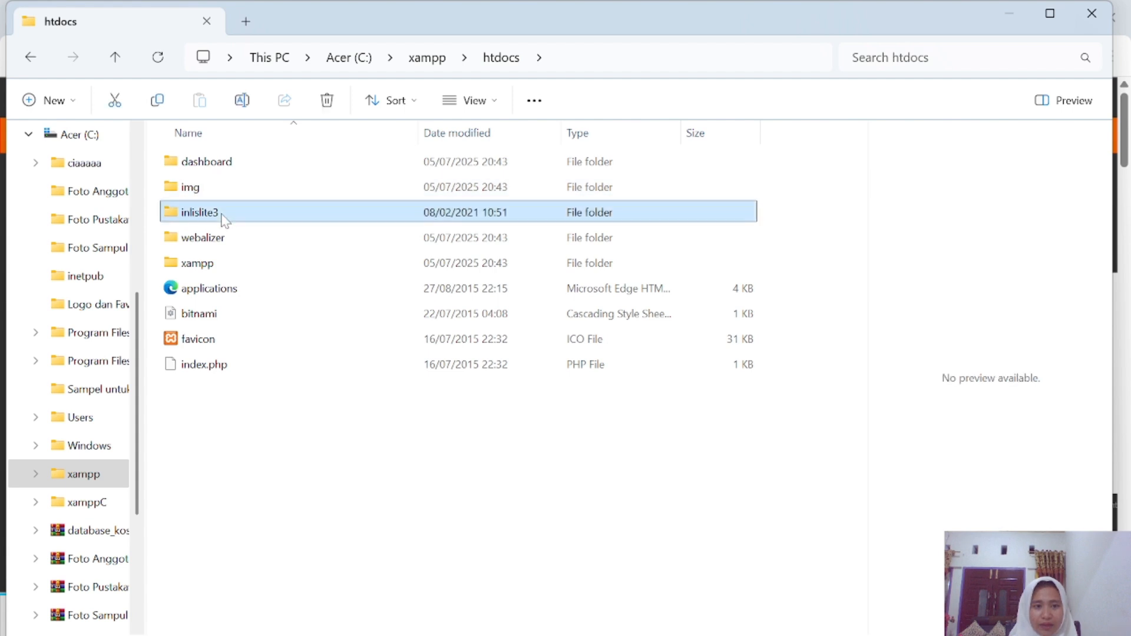
pyautogui.click(239, 104)
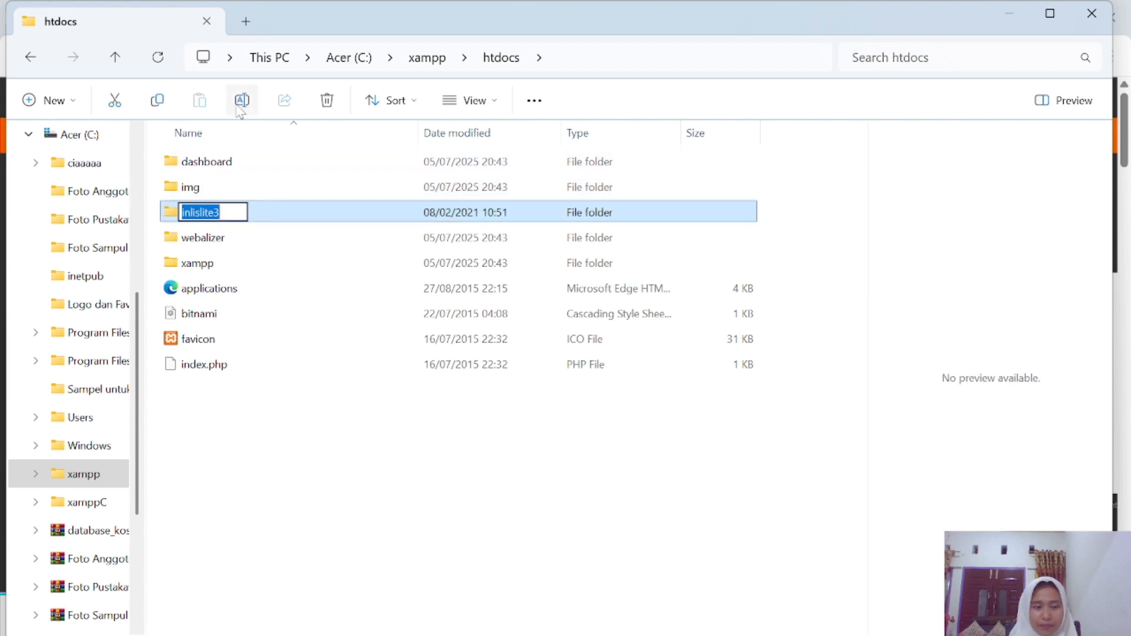
pyautogui.click(219, 212)
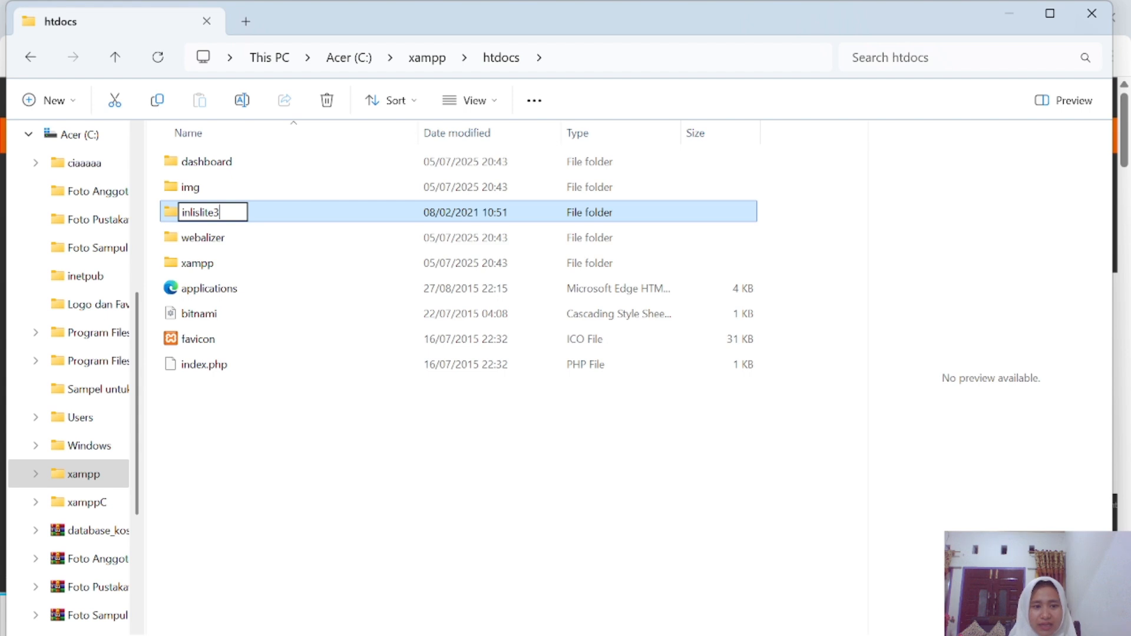
pyautogui.press('BackSpace')
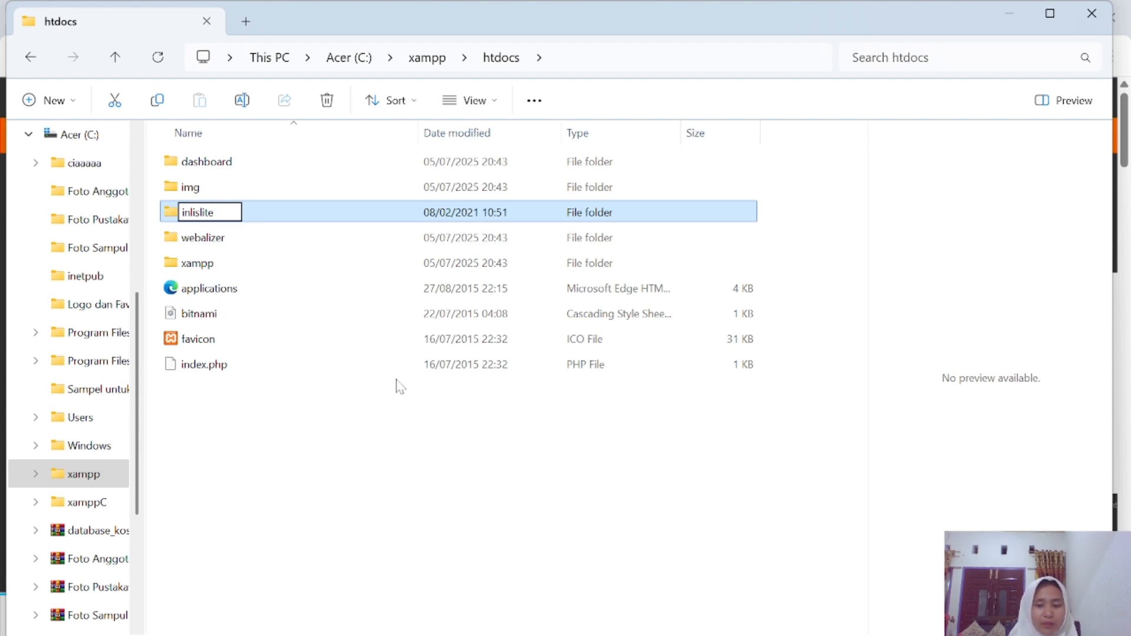
pyautogui.press('Return')
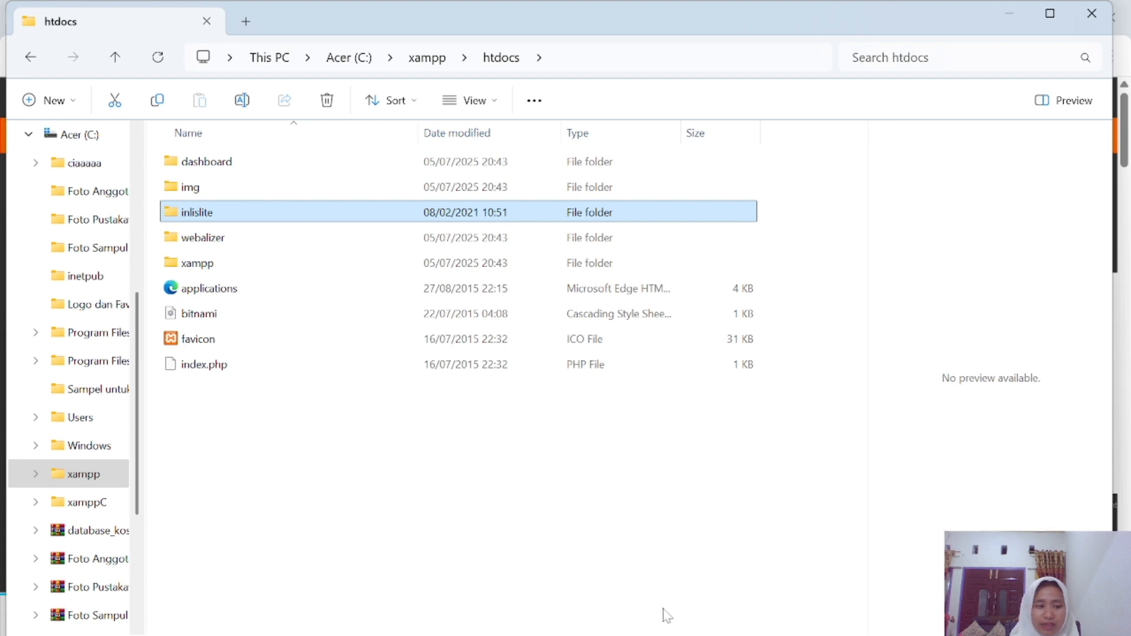
pyautogui.moveTo(782, 633)
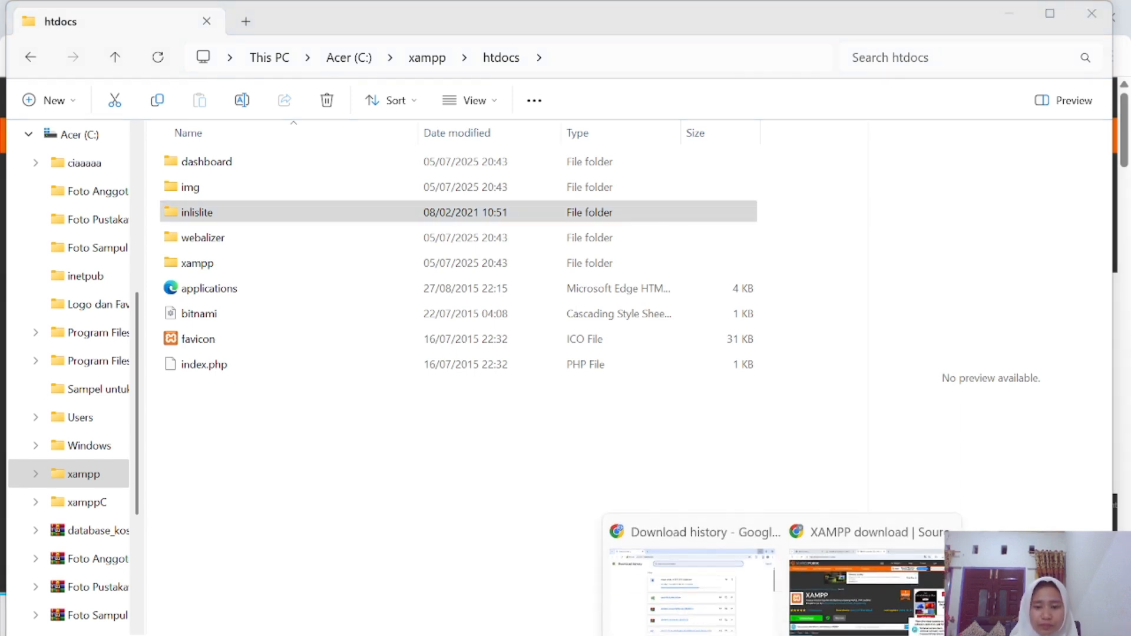
# Load localhost/dashboard in a new Chrome tab and open phpMyAdmin.
pyautogui.click(1008, 9)
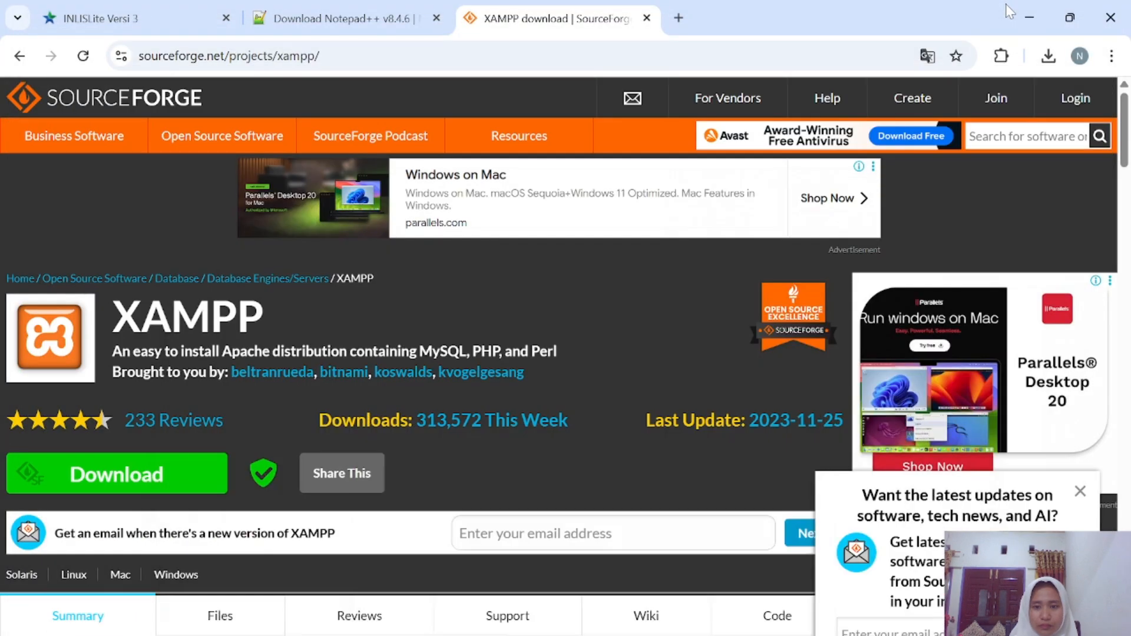
pyautogui.click(678, 18)
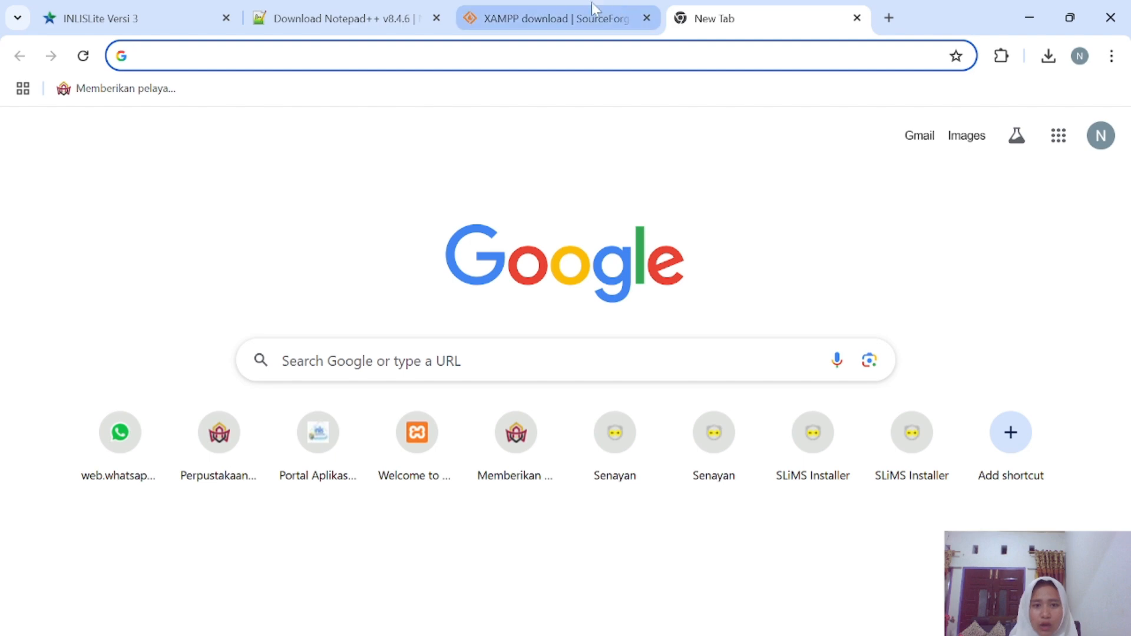
pyautogui.write('lo')
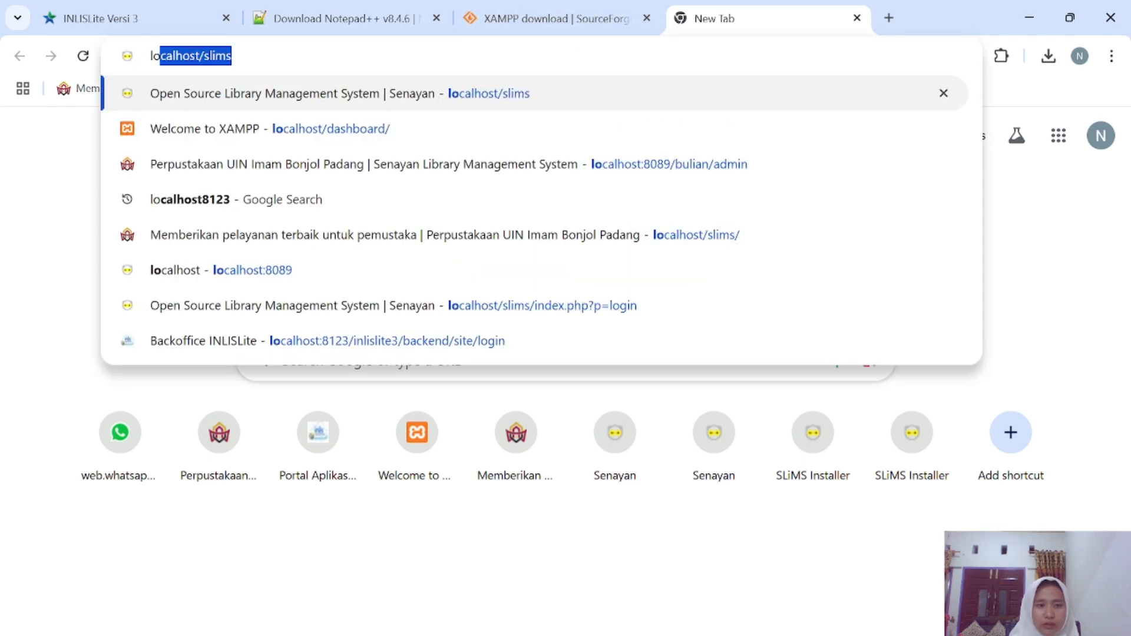
pyautogui.write('calh')
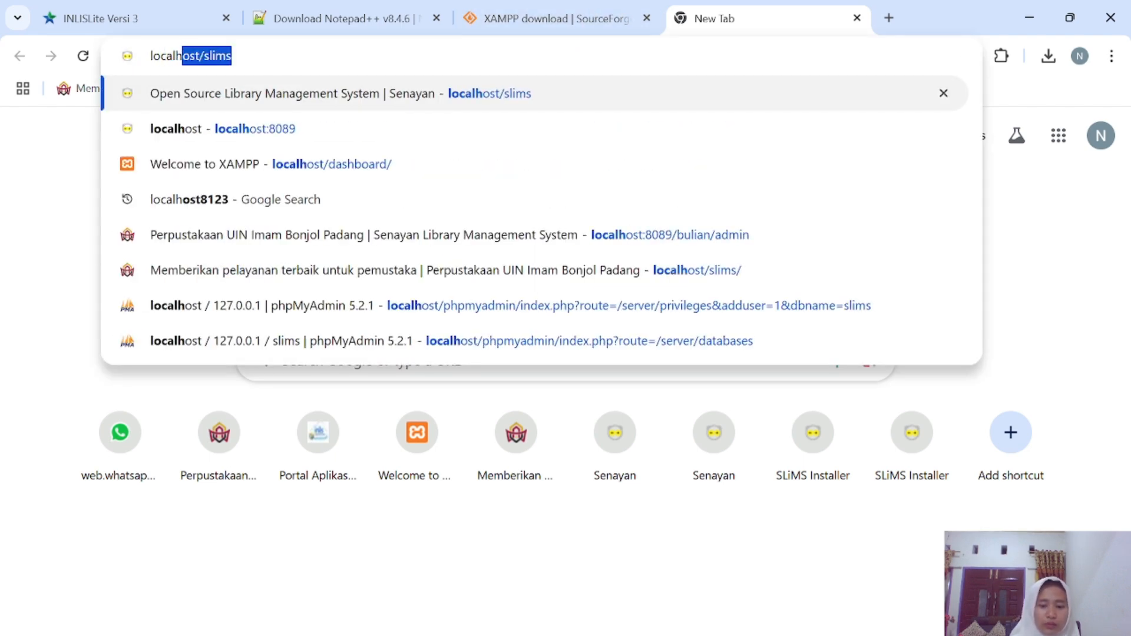
pyautogui.write('ost')
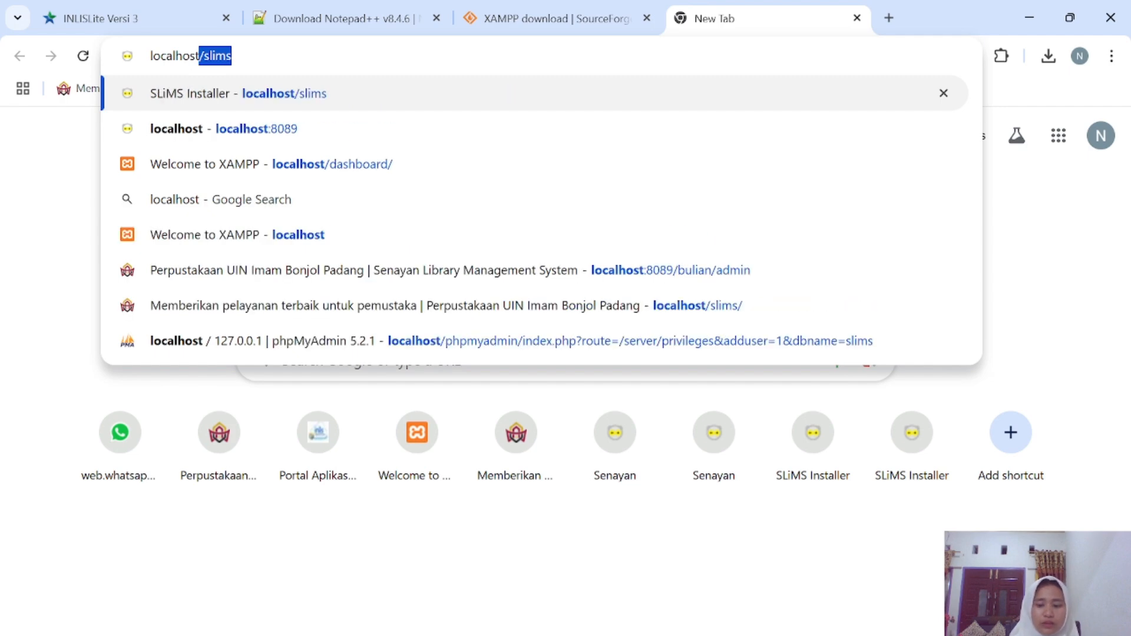
pyautogui.write('/')
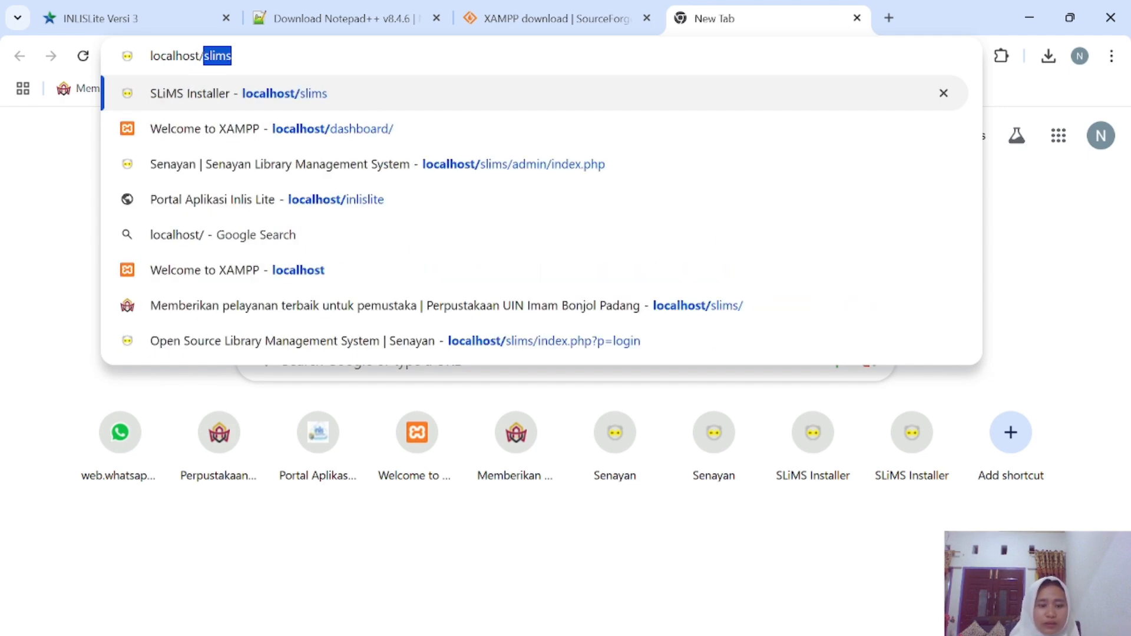
pyautogui.write('das')
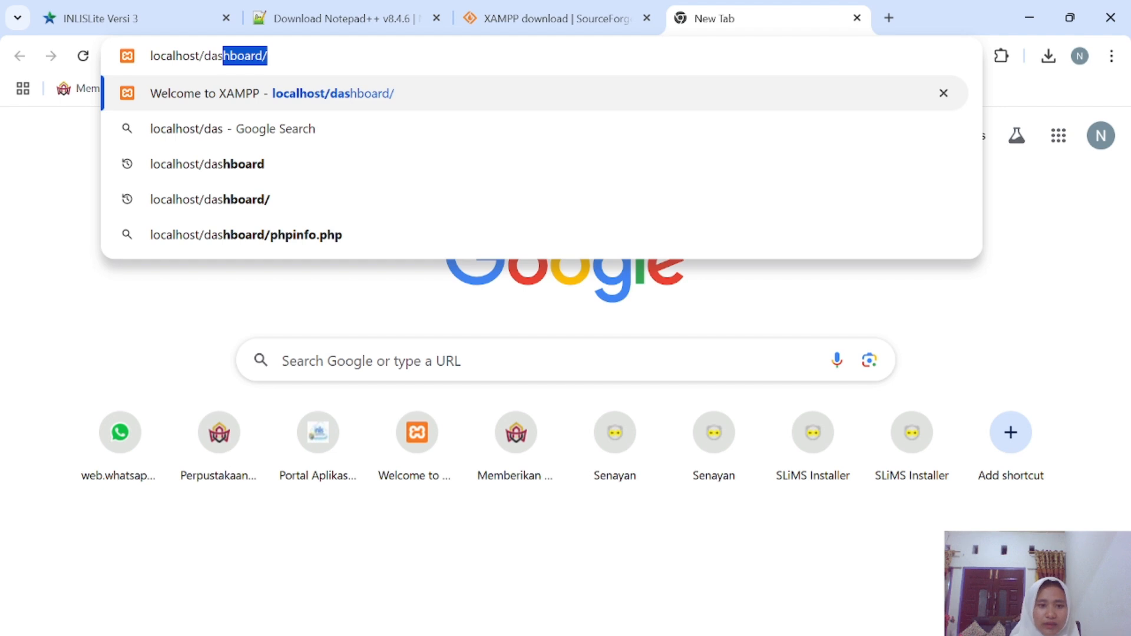
pyautogui.press('Return')
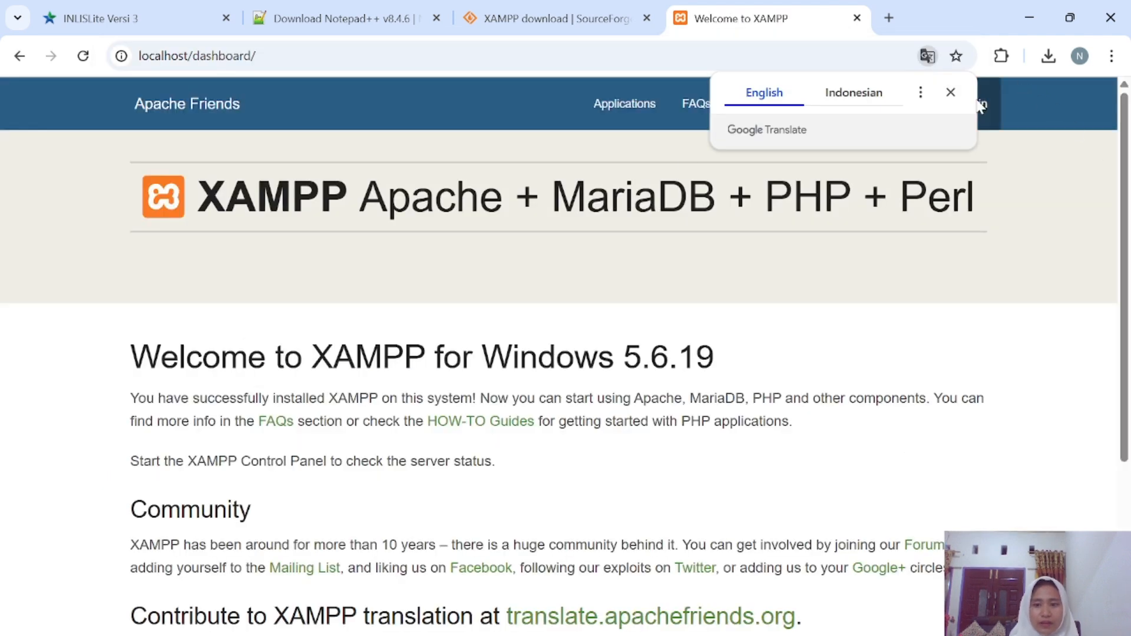
pyautogui.click(951, 92)
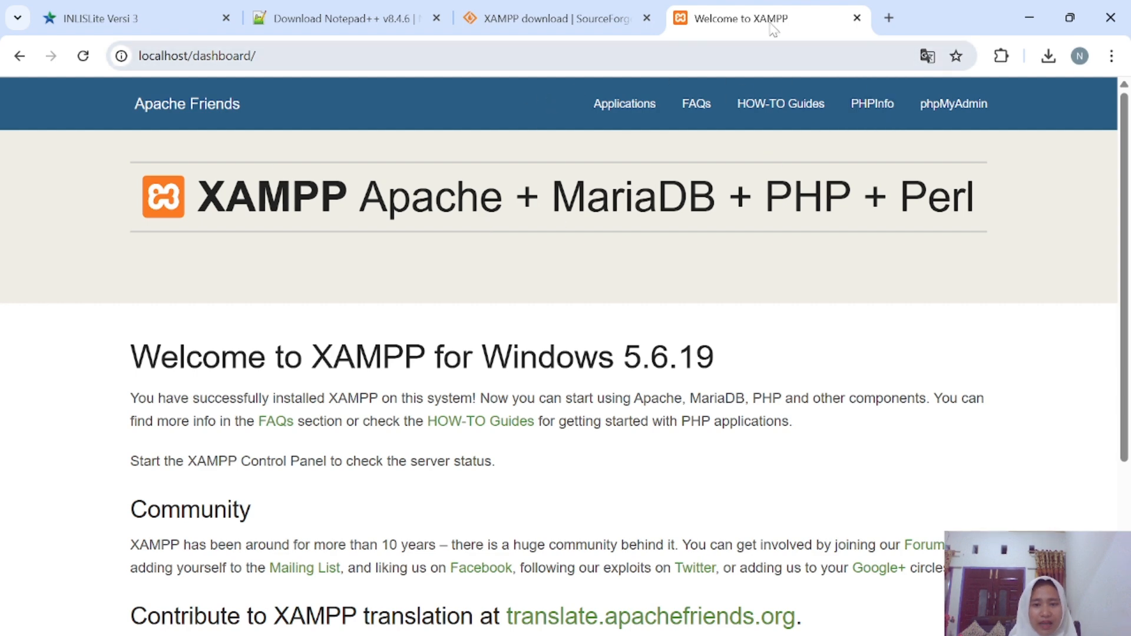
pyautogui.click(945, 116)
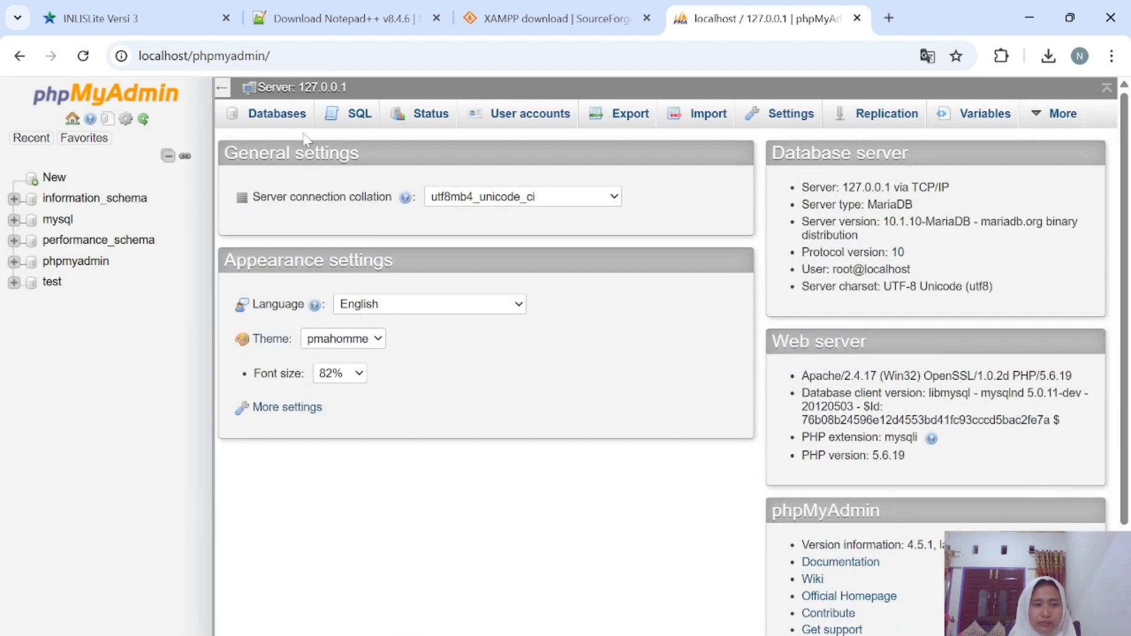
# Create a new database named inlislite with the default collation.
pyautogui.click(263, 121)
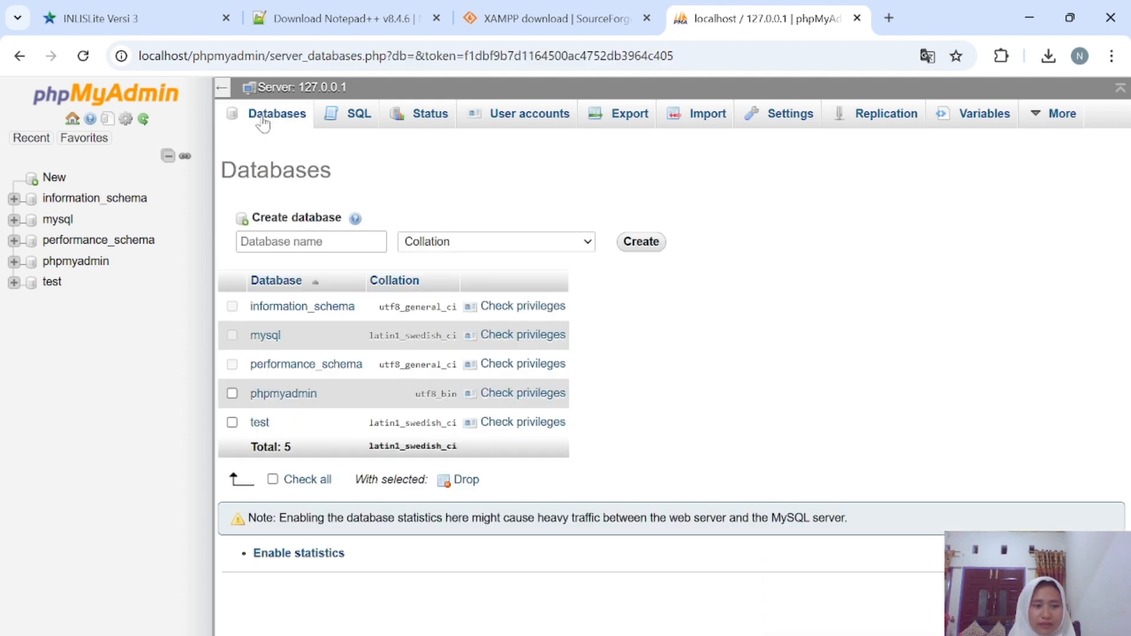
pyautogui.click(304, 242)
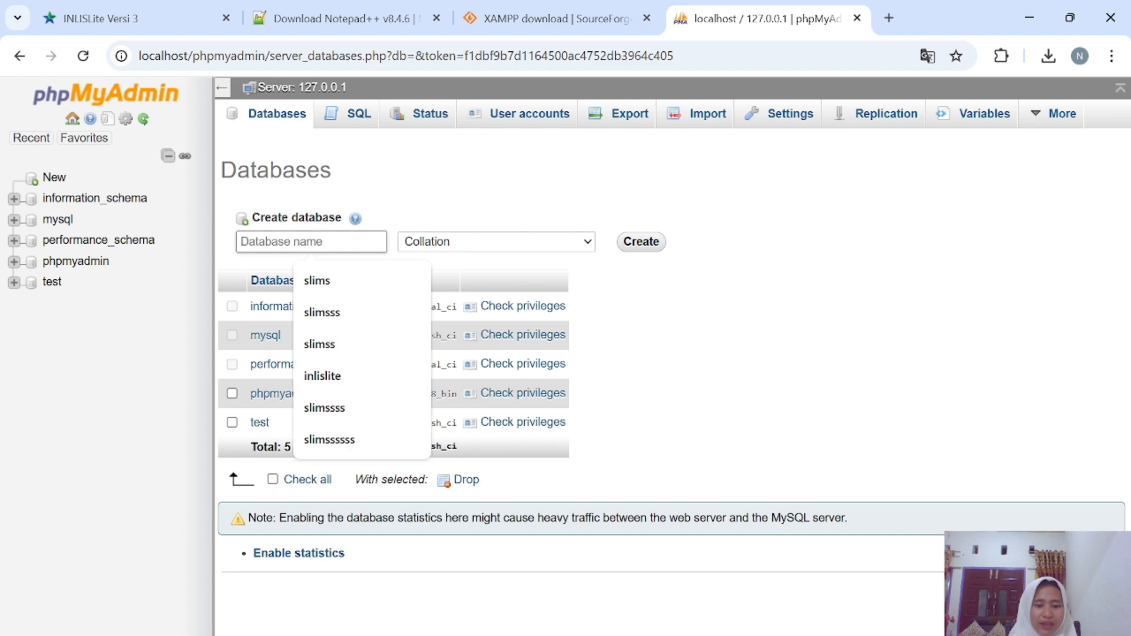
pyautogui.write('inlislite')
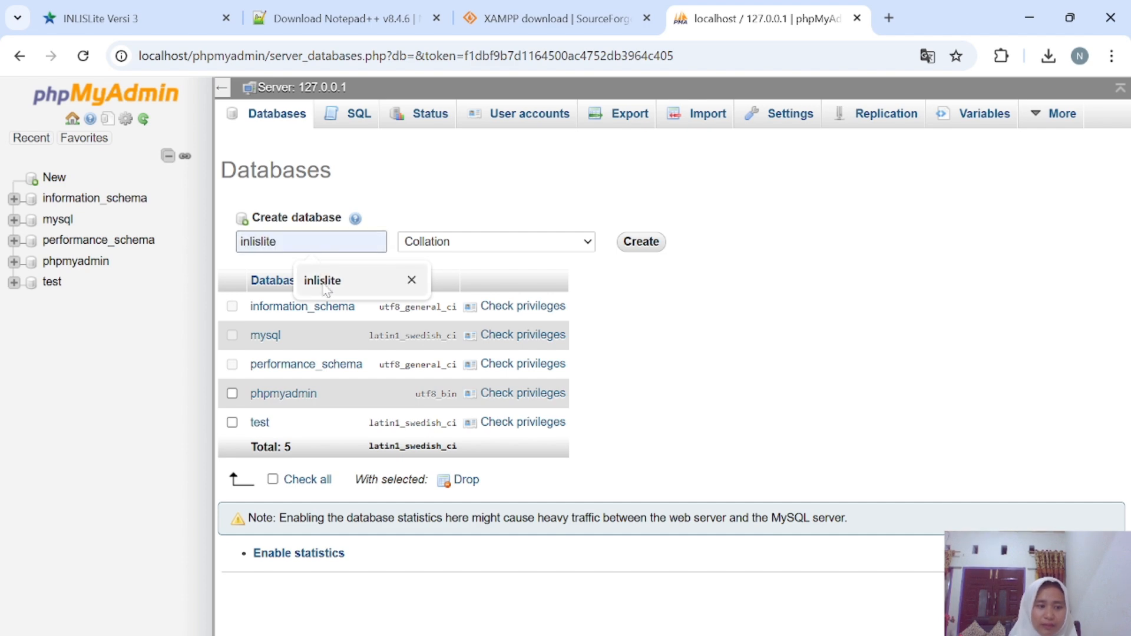
pyautogui.click(325, 283)
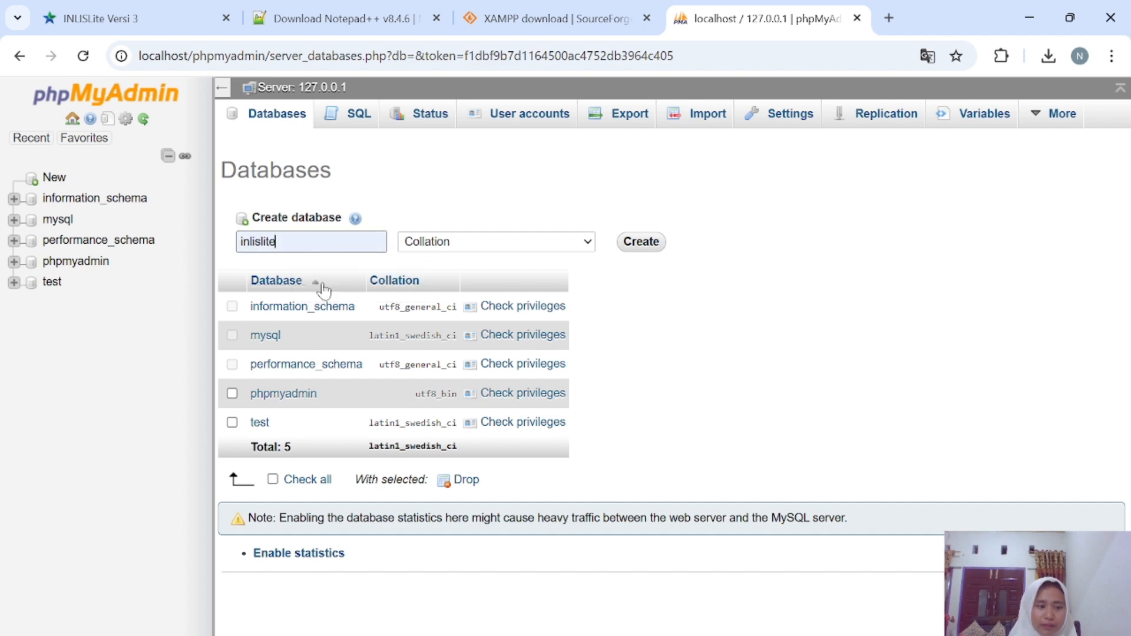
pyautogui.click(554, 243)
pyautogui.click(645, 243)
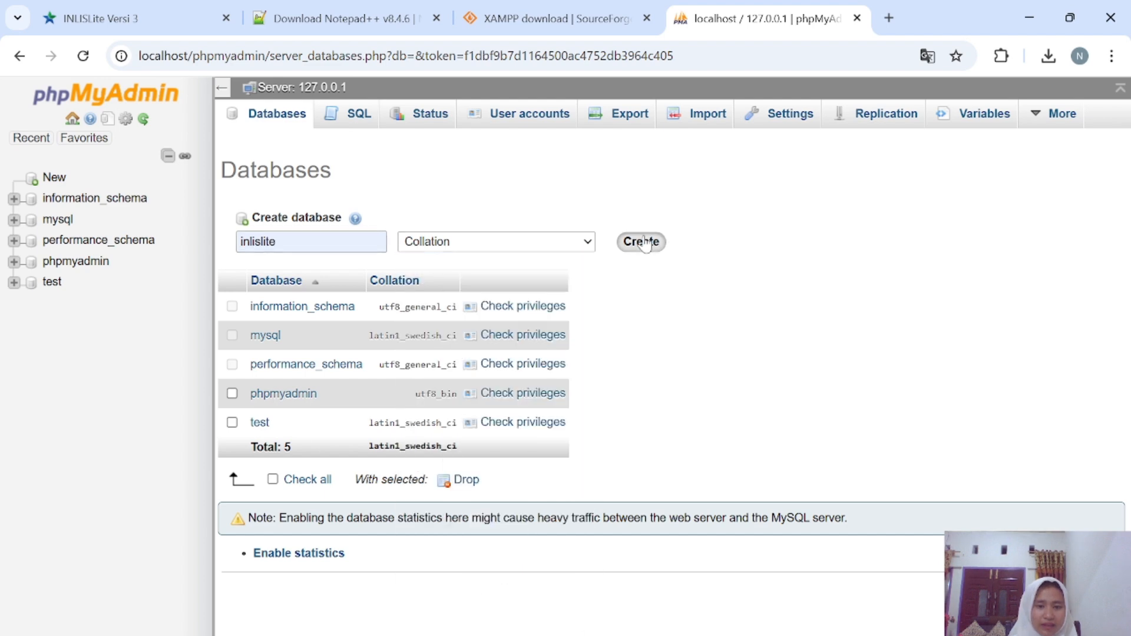
pyautogui.click(645, 244)
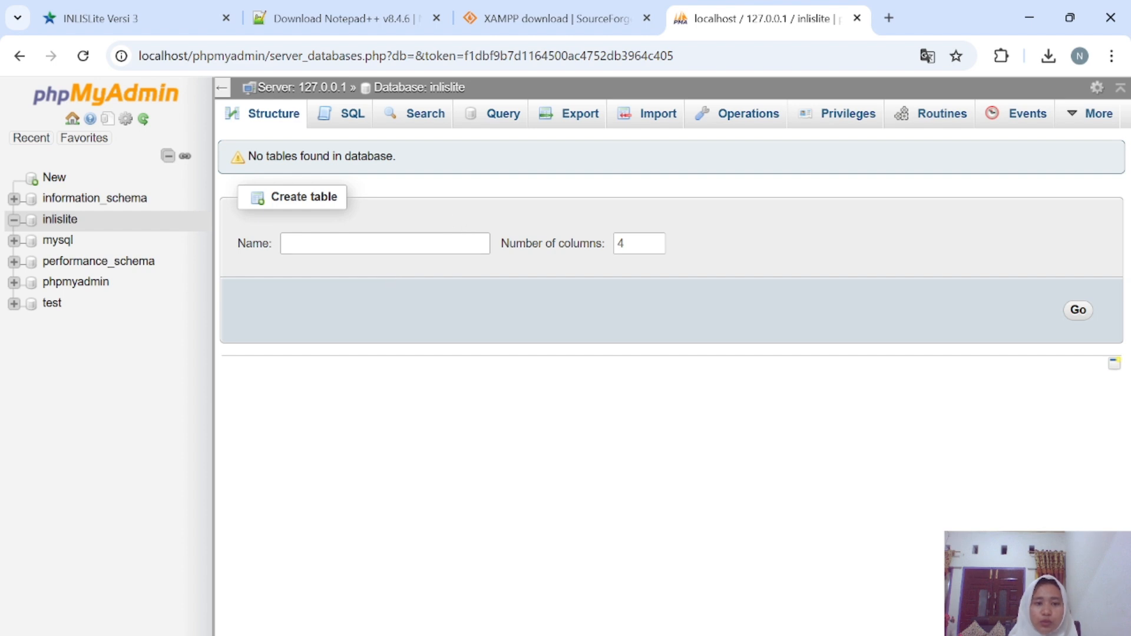
# Open the Import page for inlislite, browse to C:\ciaaaaa, then cancel the file picker.
pyautogui.click(647, 120)
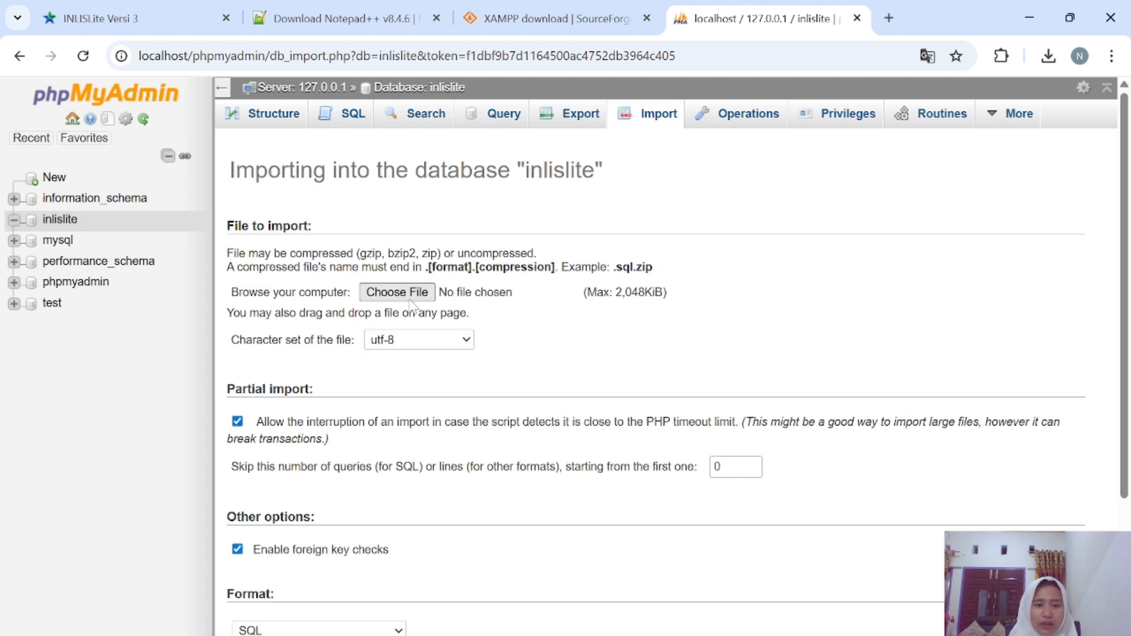
pyautogui.click(409, 300)
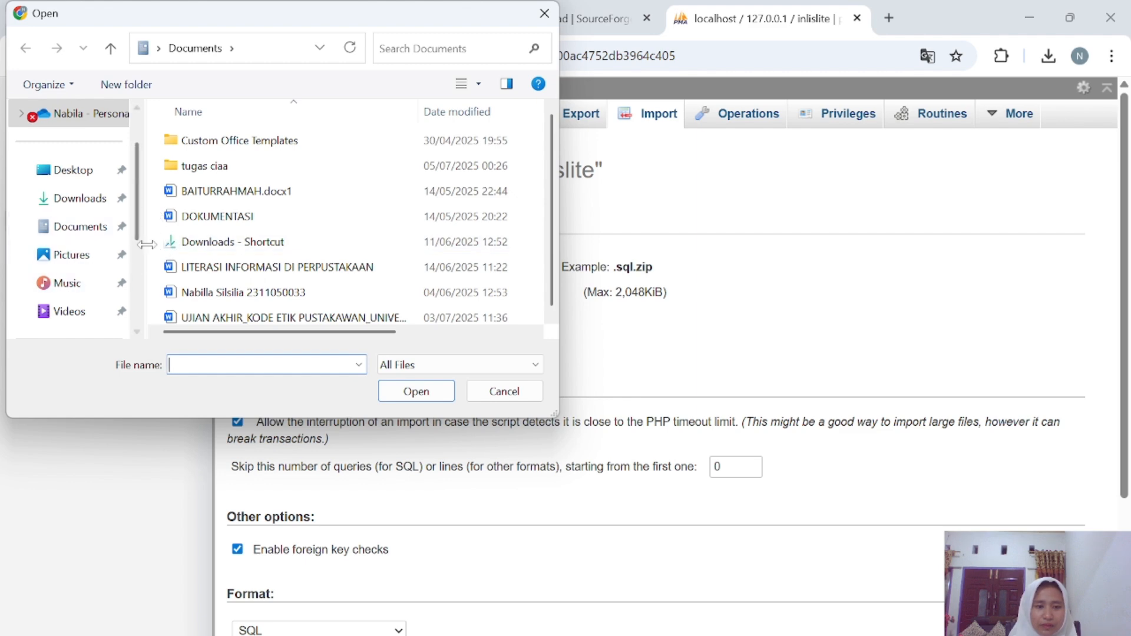
pyautogui.scroll(-3, 85, 258)
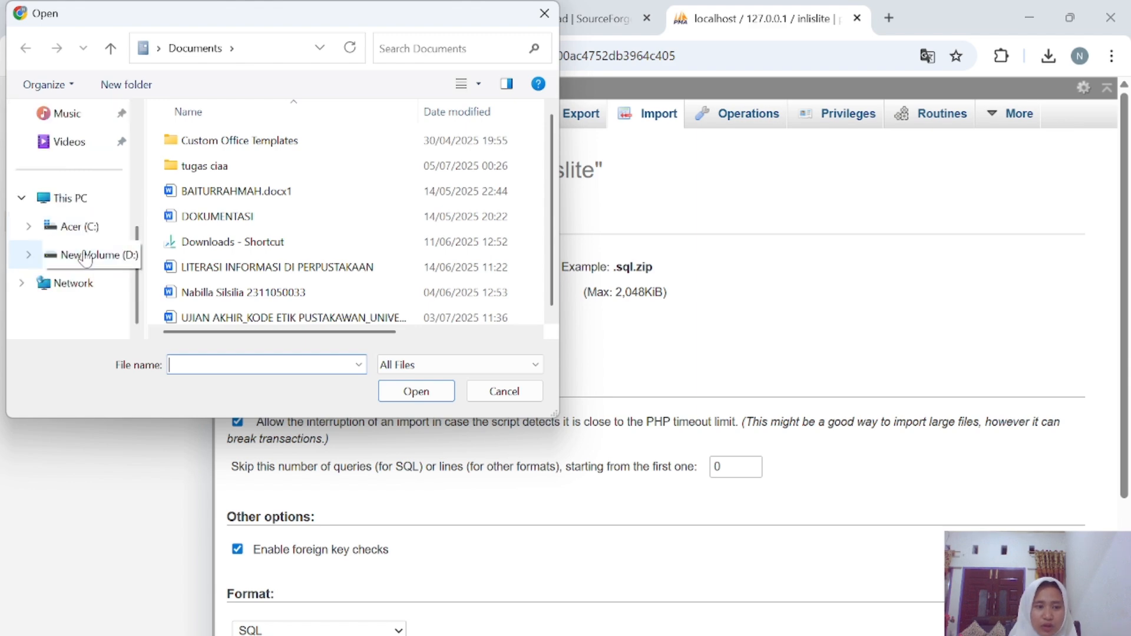
pyautogui.click(92, 231)
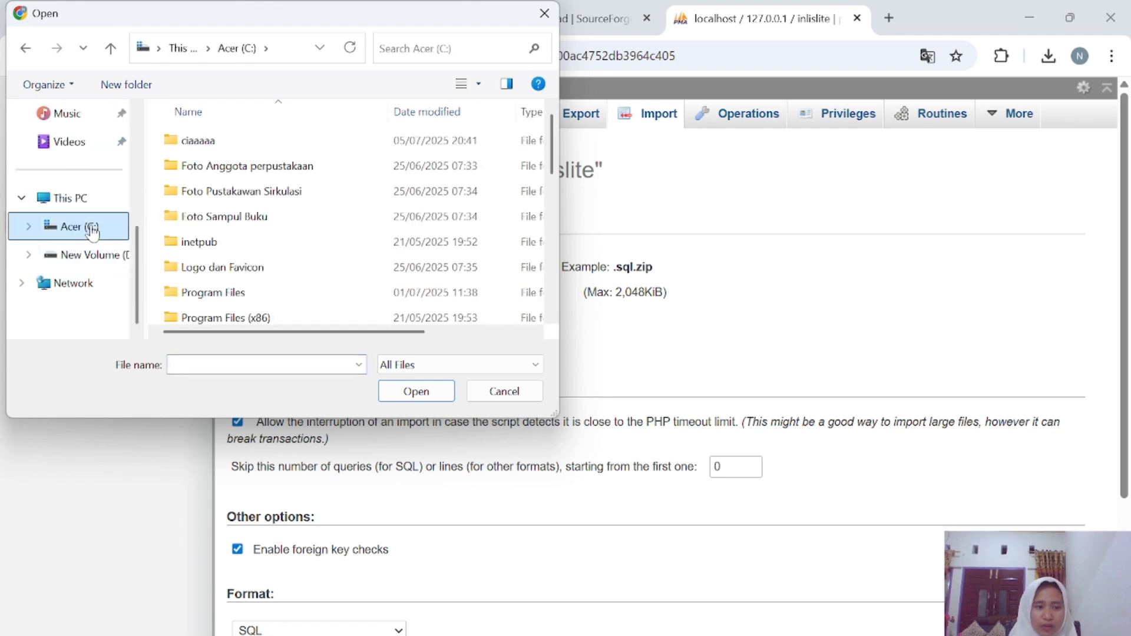
pyautogui.doubleClick(245, 142)
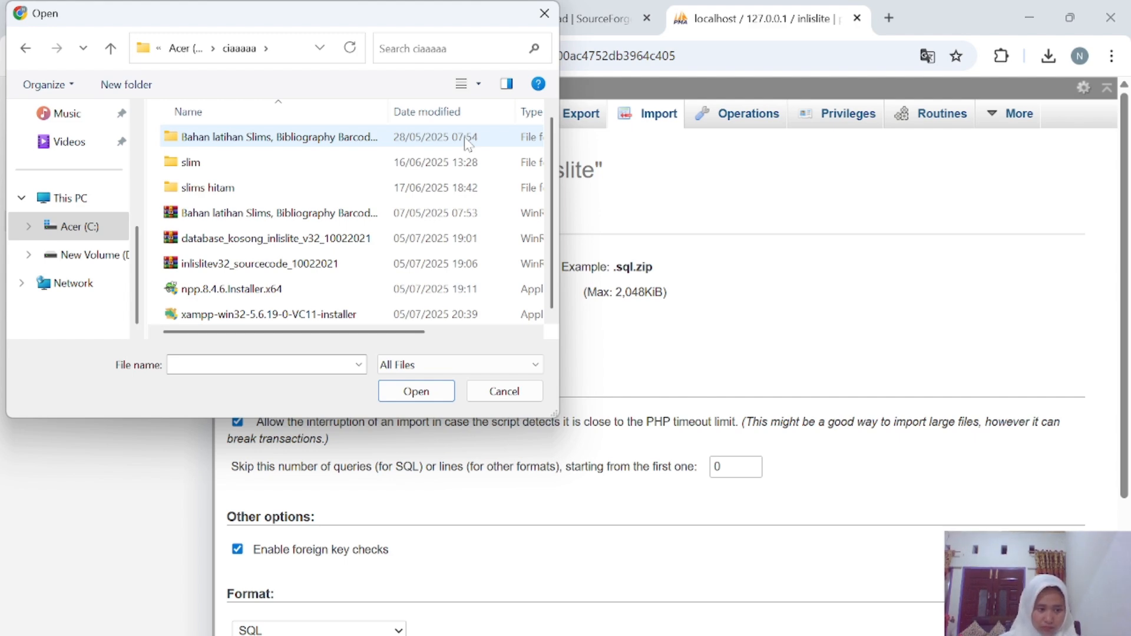
pyautogui.click(544, 13)
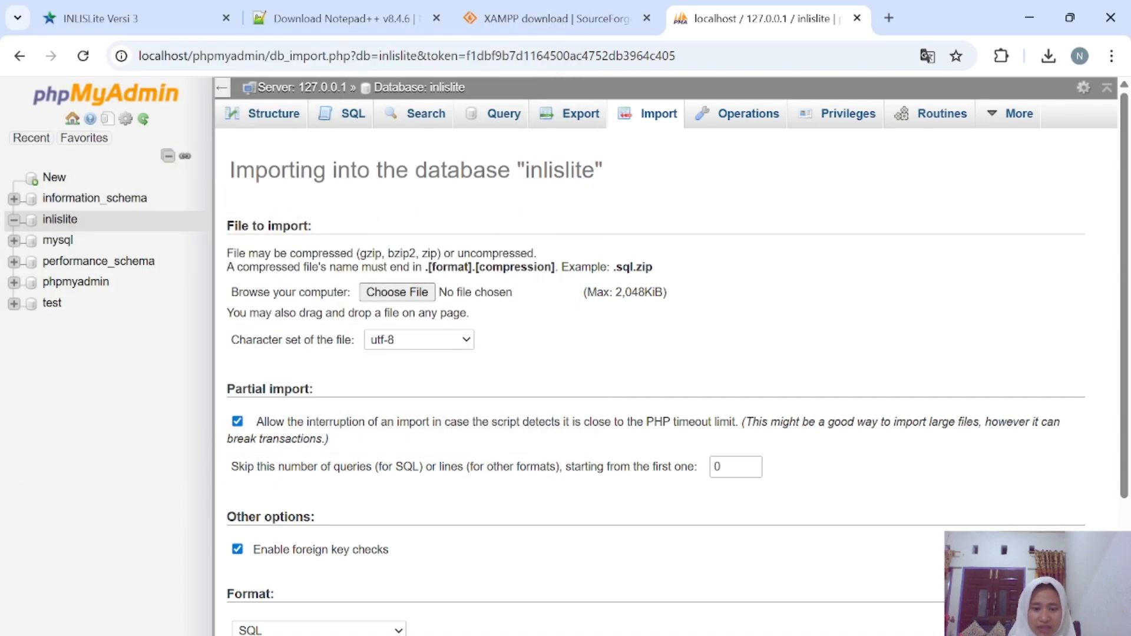
# Go to C:\ciaaaaa and extract database_kosong_inlislite_v32_10022021 here, yielding inlislite_v3.sql.
pyautogui.moveTo(626, 633)
pyautogui.click(626, 590)
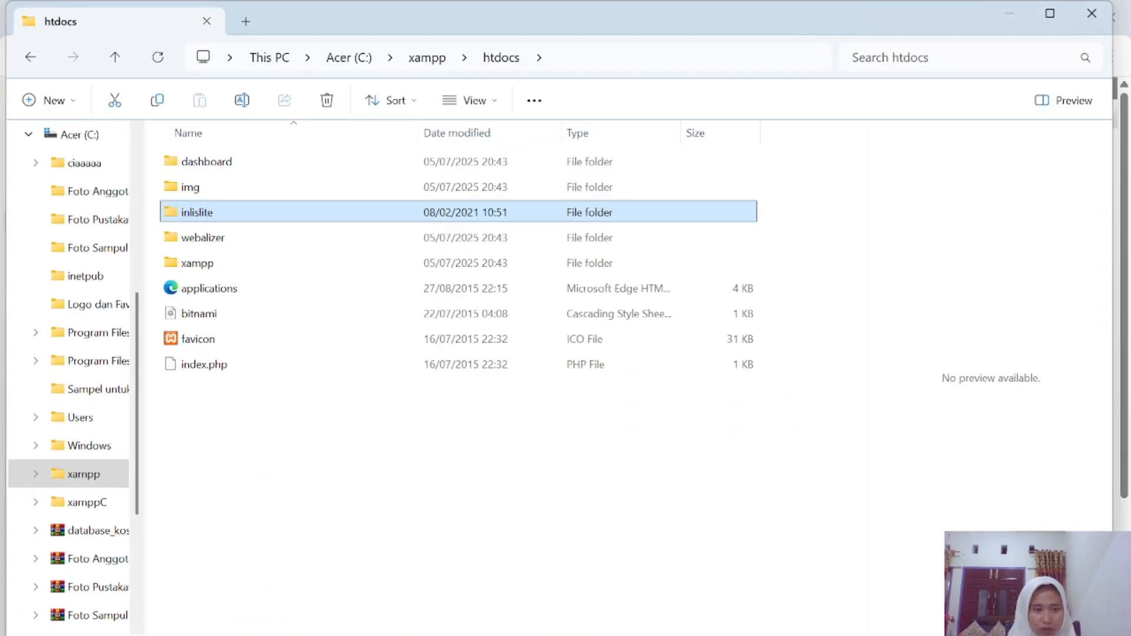
pyautogui.click(30, 56)
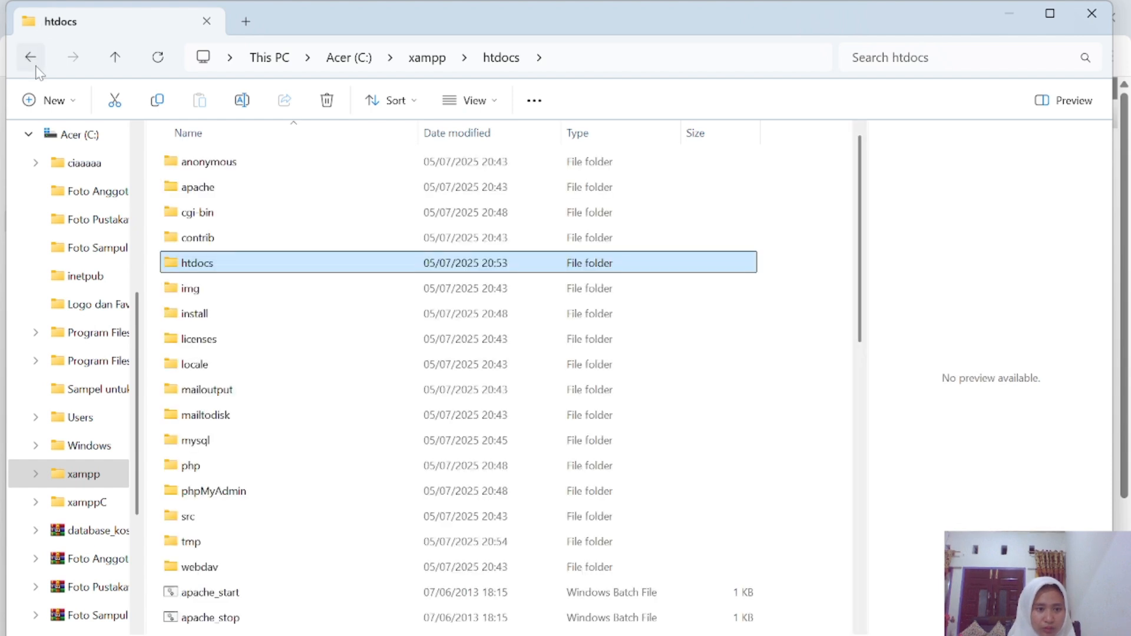
pyautogui.click(32, 59)
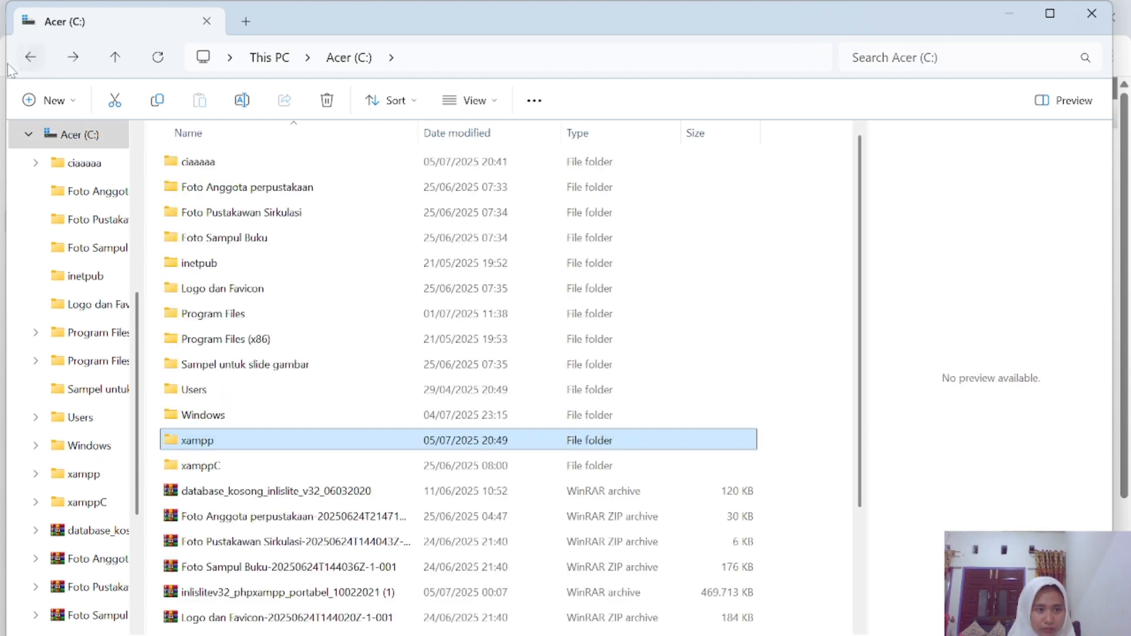
pyautogui.doubleClick(201, 163)
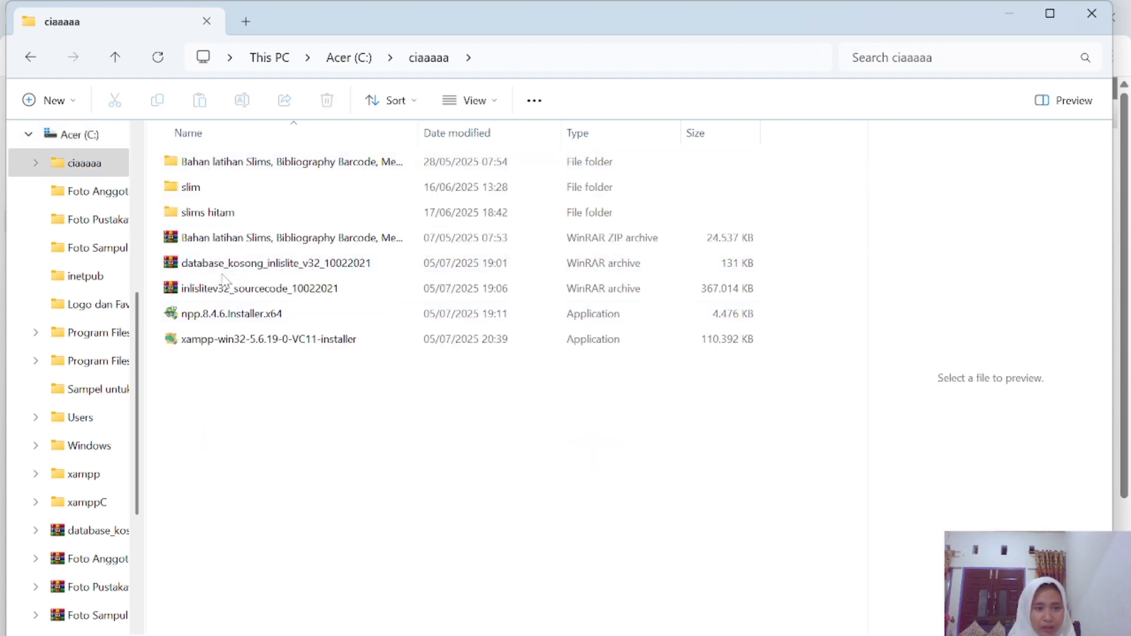
pyautogui.click(246, 274)
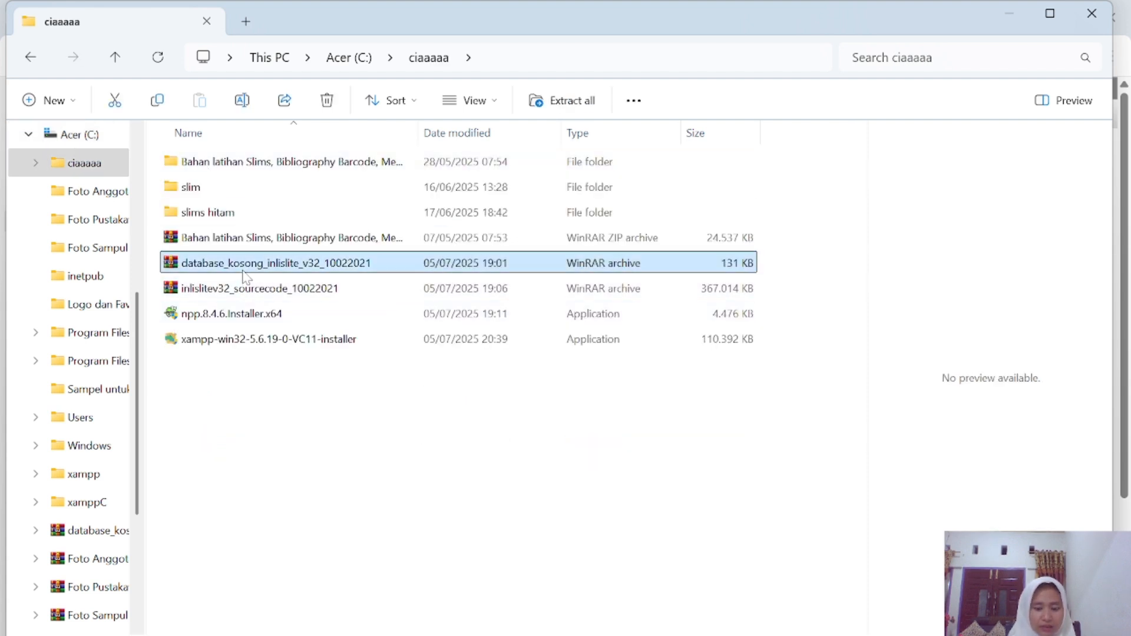
pyautogui.rightClick(243, 272)
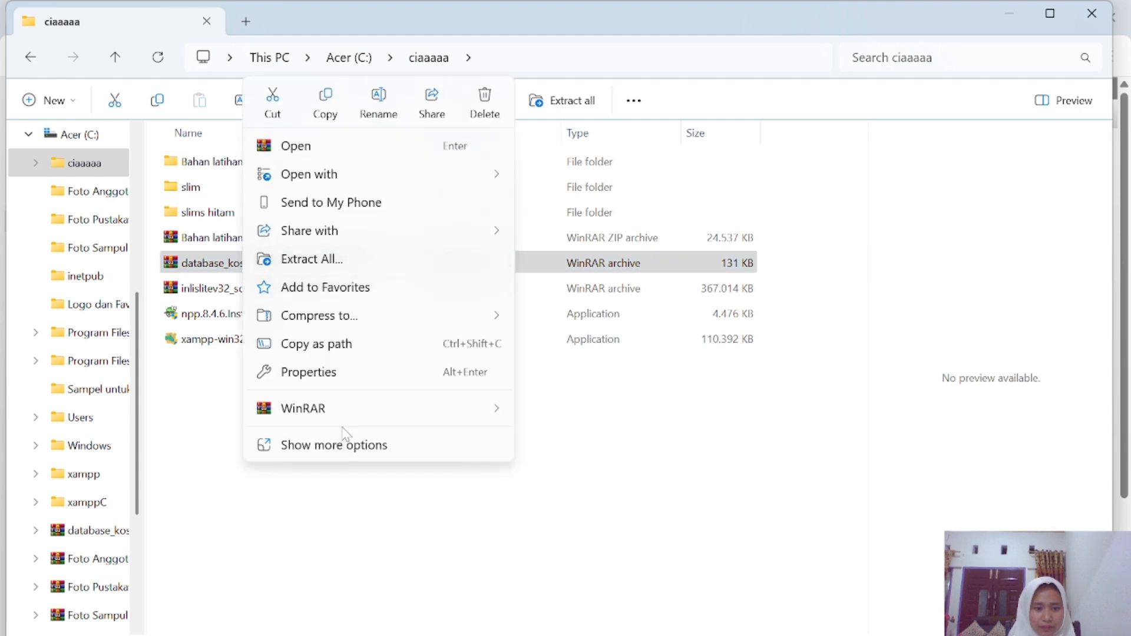
pyautogui.moveTo(353, 418)
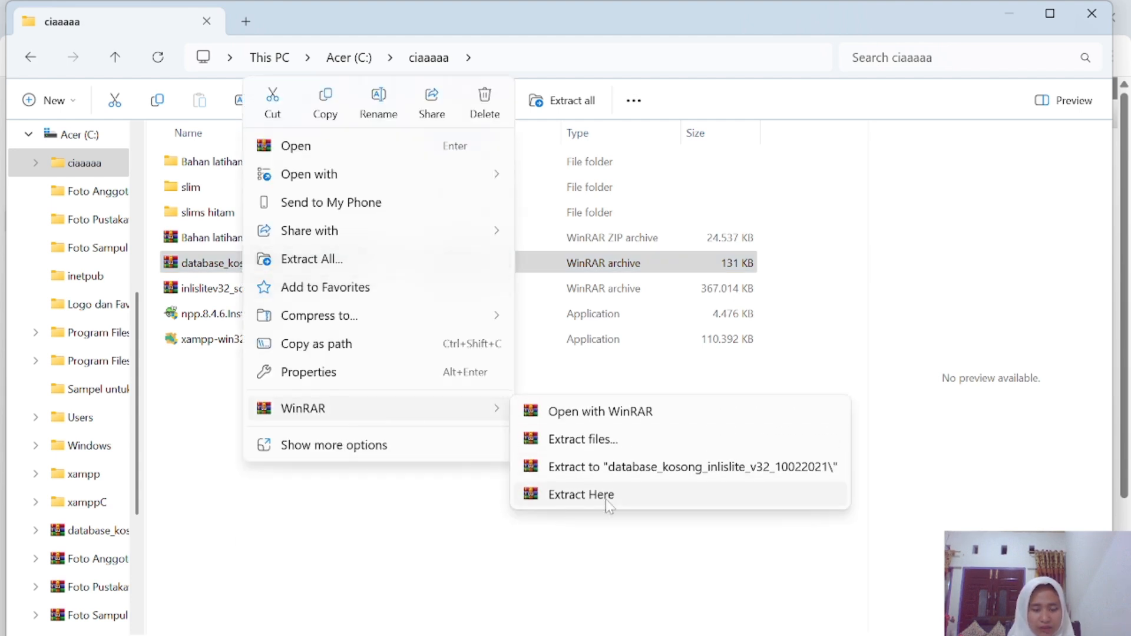
pyautogui.click(606, 499)
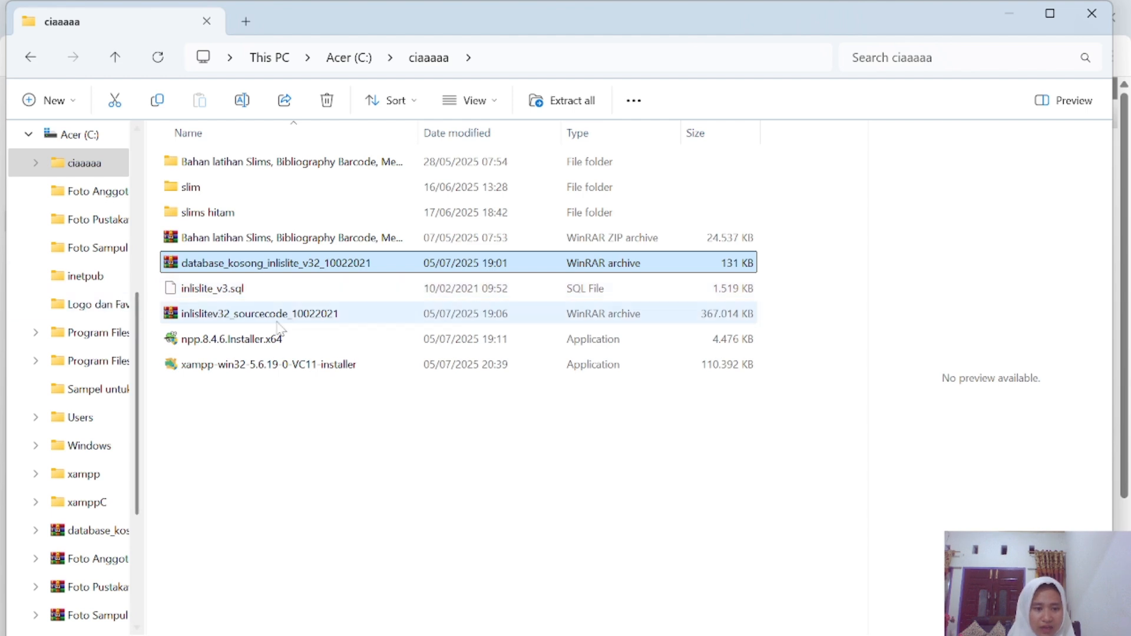
pyautogui.click(782, 635)
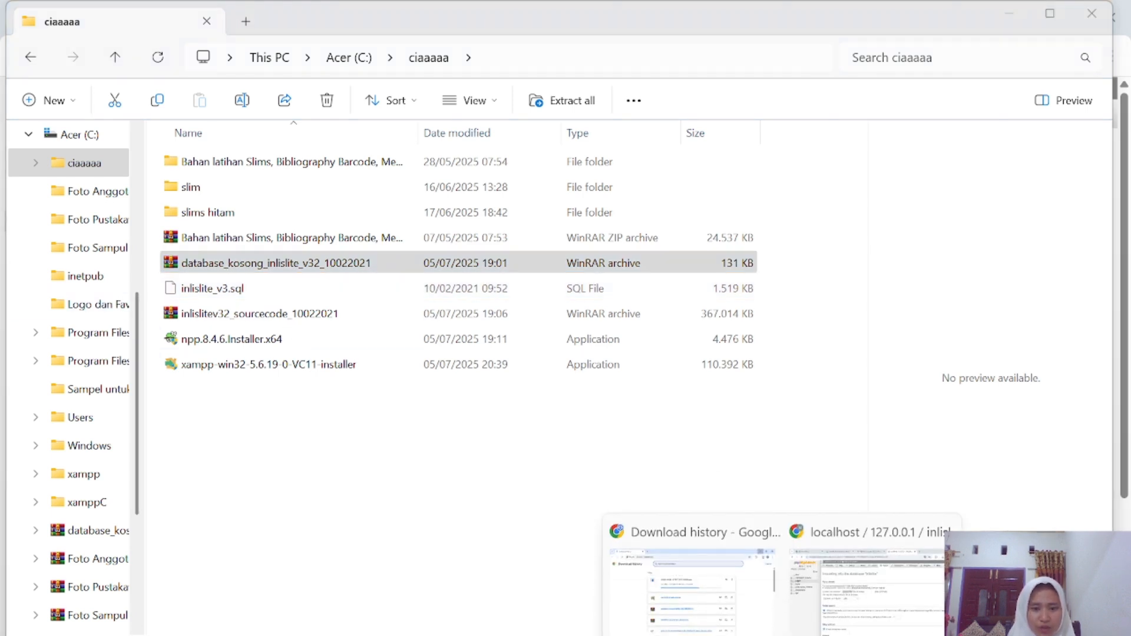
# Choose C:\ciaaaaa\inlislite_v3.sql as the file on phpMyAdmin's Import page.
pyautogui.click(855, 602)
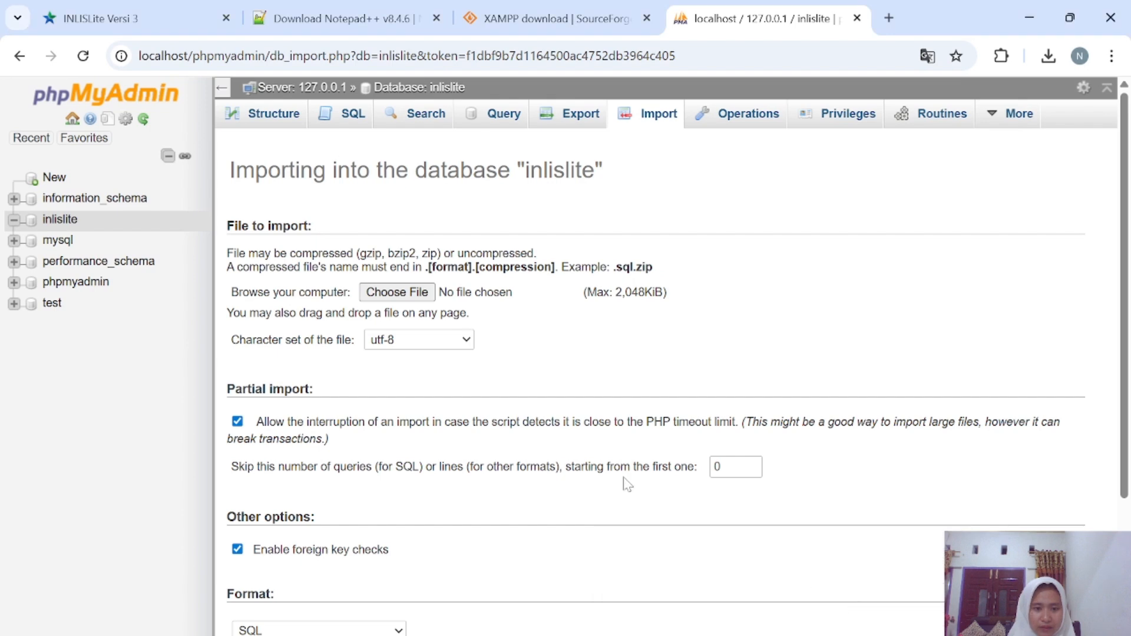
pyautogui.click(415, 293)
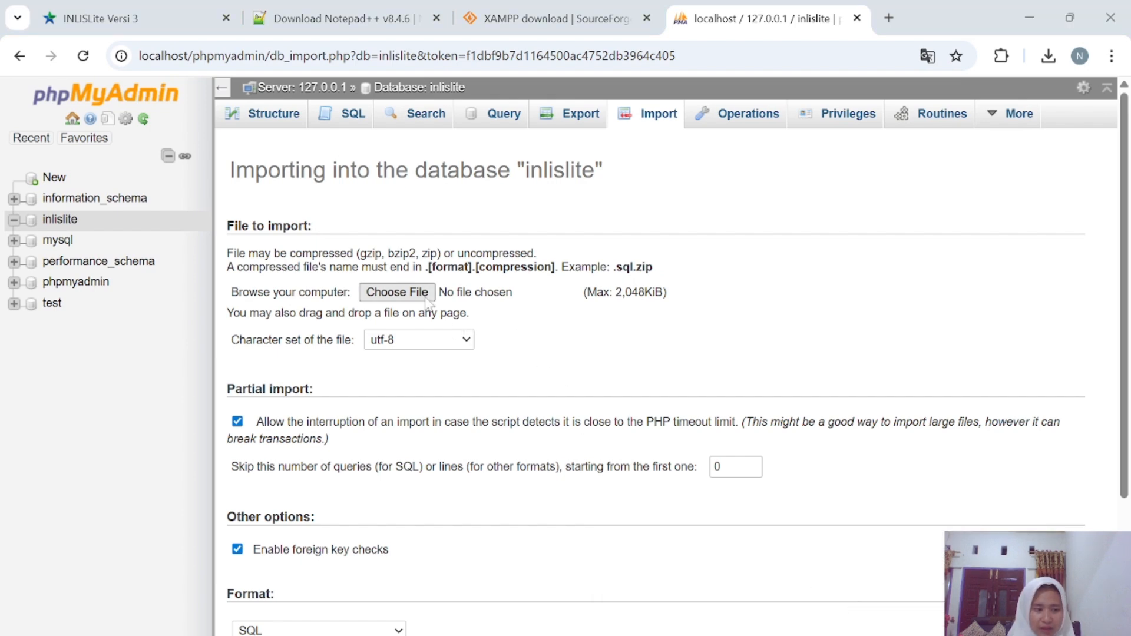
pyautogui.scroll(-3, 90, 268)
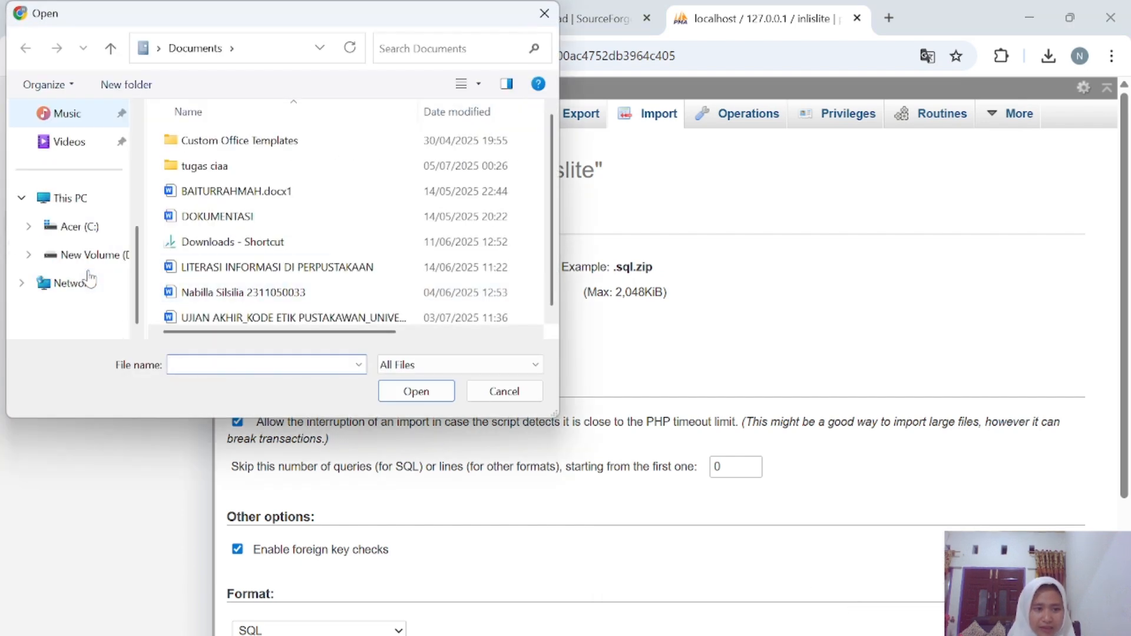
pyautogui.click(90, 227)
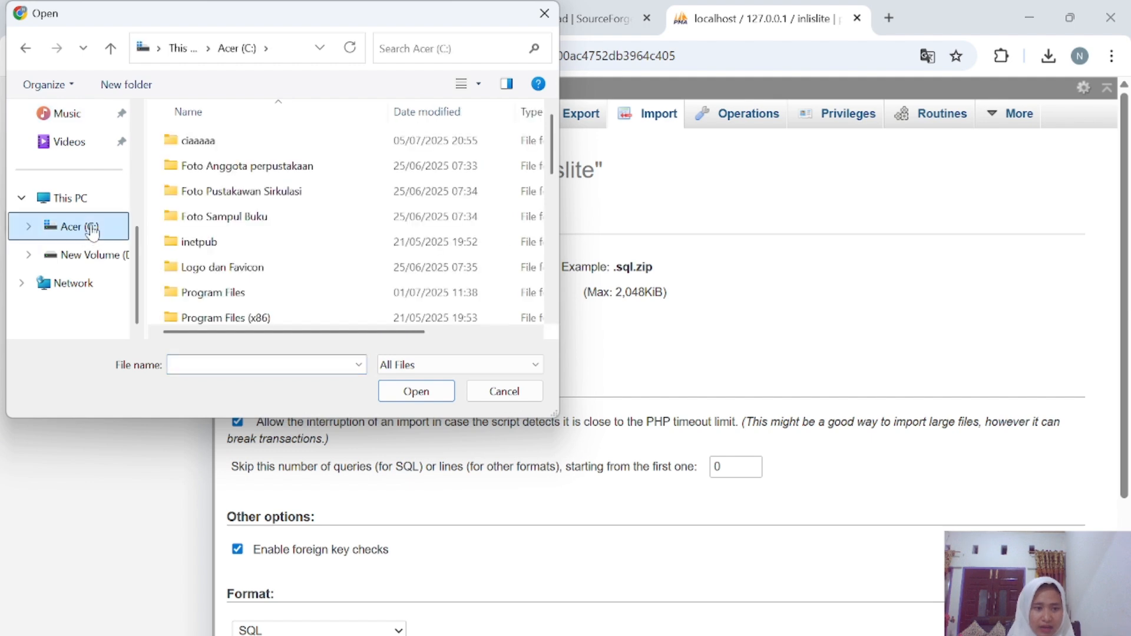
pyautogui.doubleClick(235, 142)
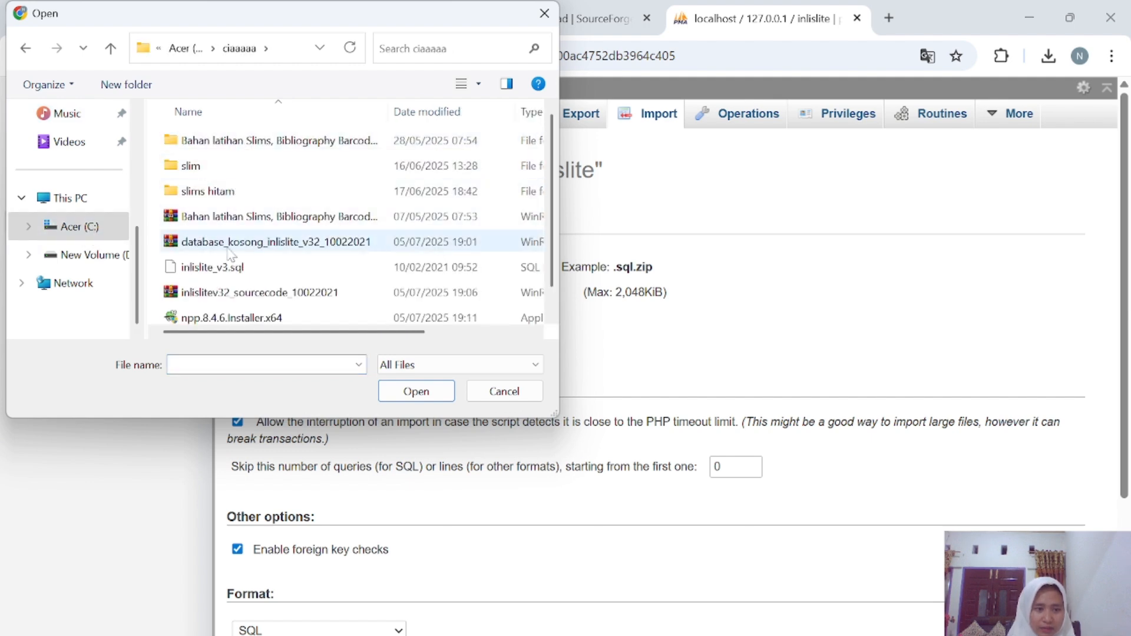
pyautogui.click(228, 267)
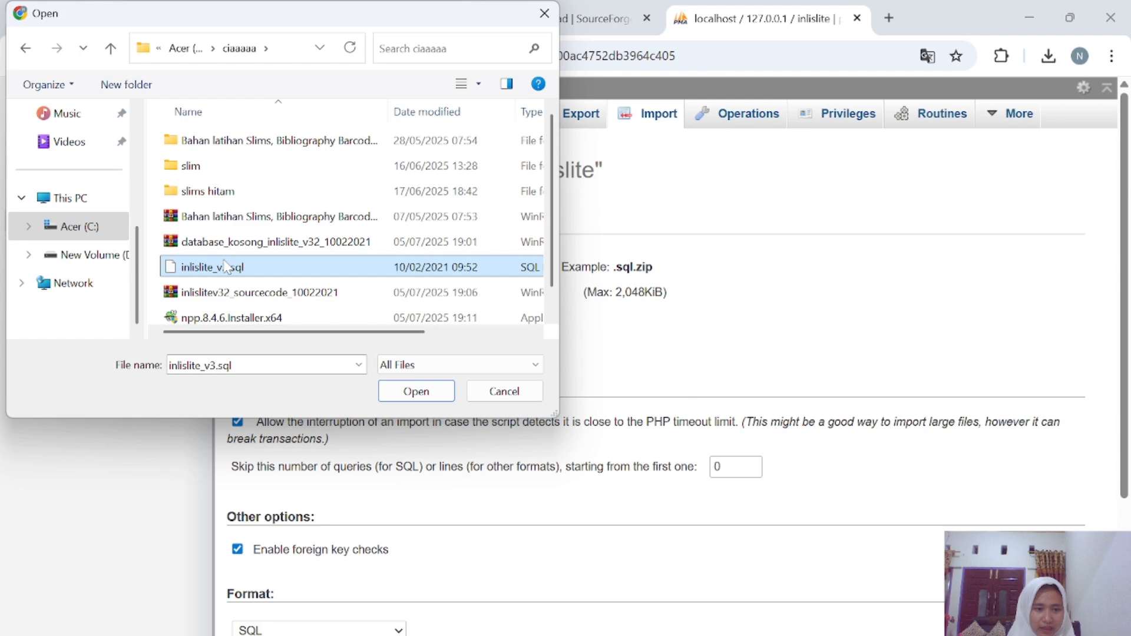
pyautogui.click(420, 394)
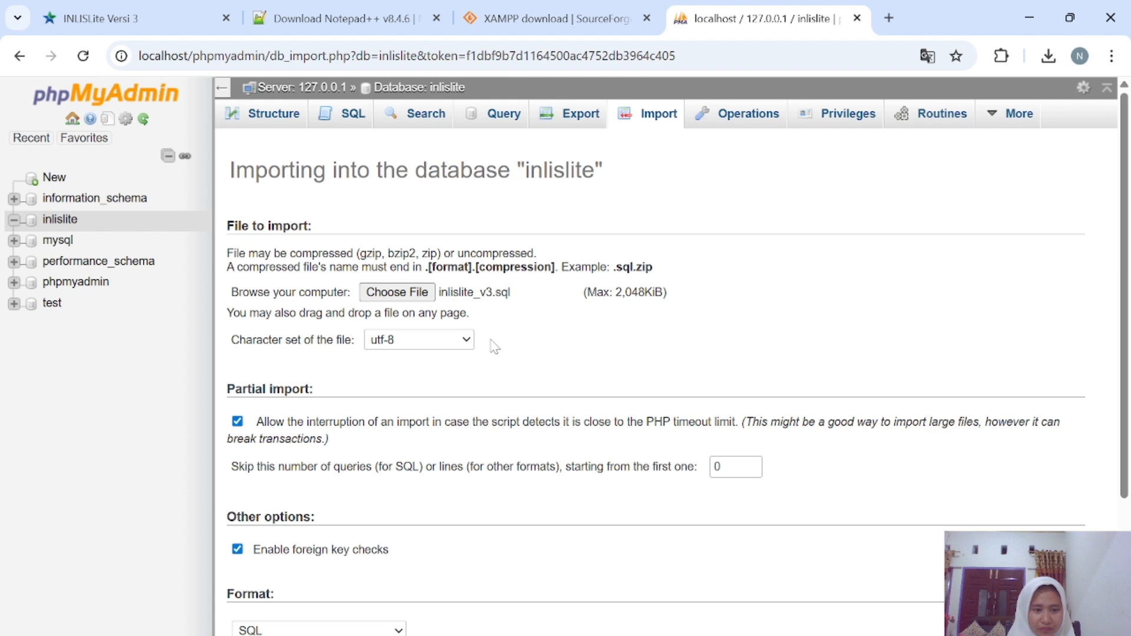
pyautogui.scroll(-3, 495, 348)
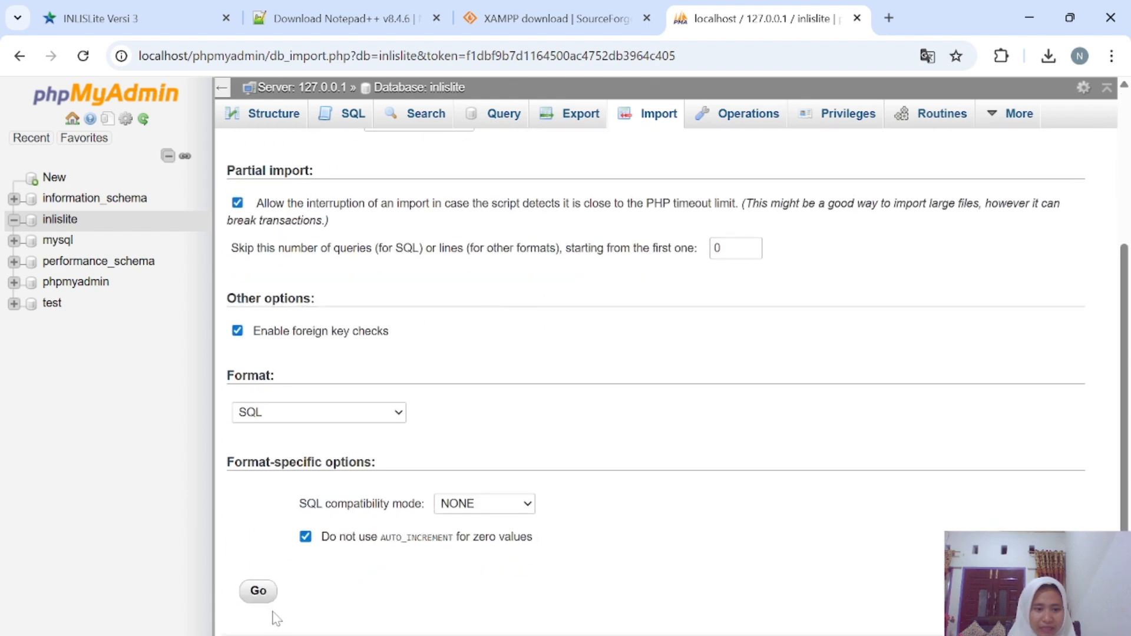
# Run the inlislite_v3.sql import (398 queries) and switch back to the ciaaaaa folder.
pyautogui.click(260, 591)
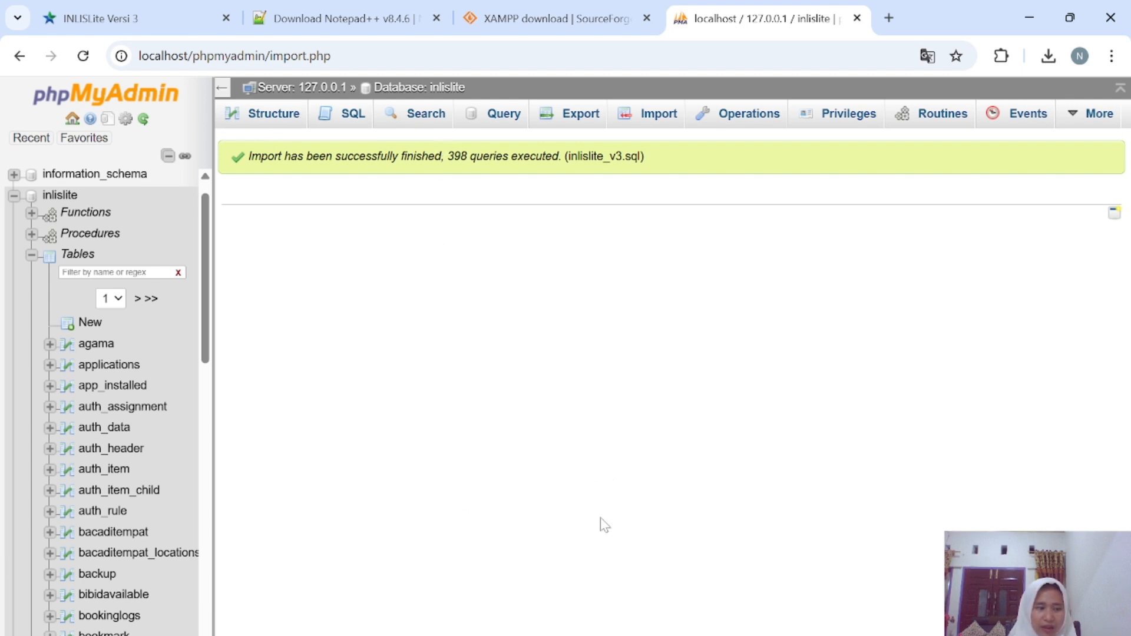
pyautogui.moveTo(625, 635)
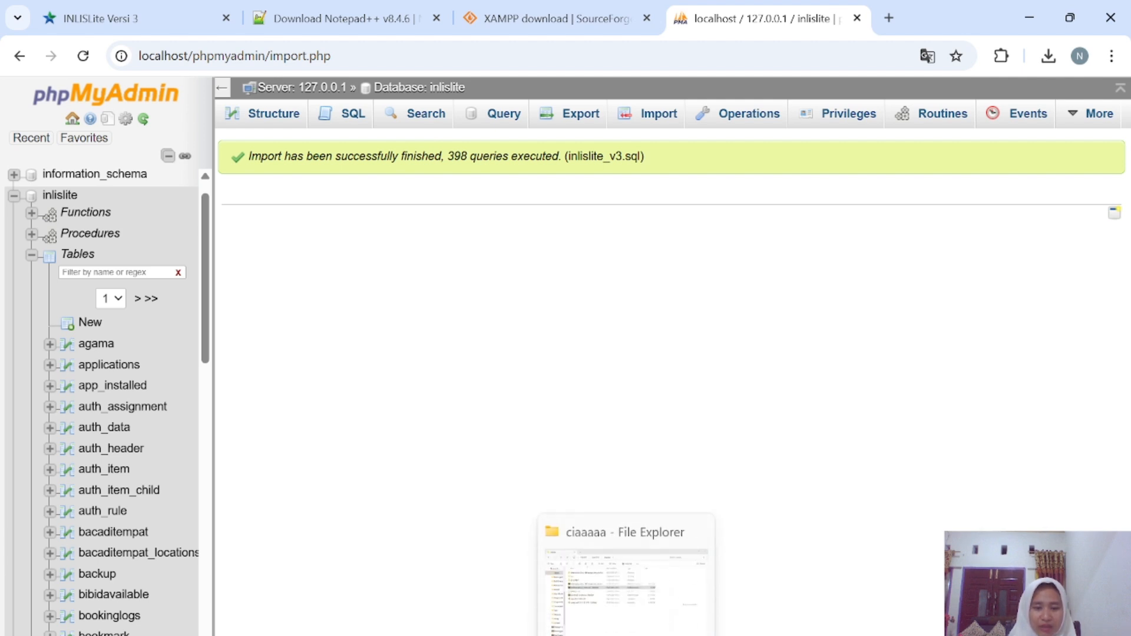
pyautogui.click(626, 635)
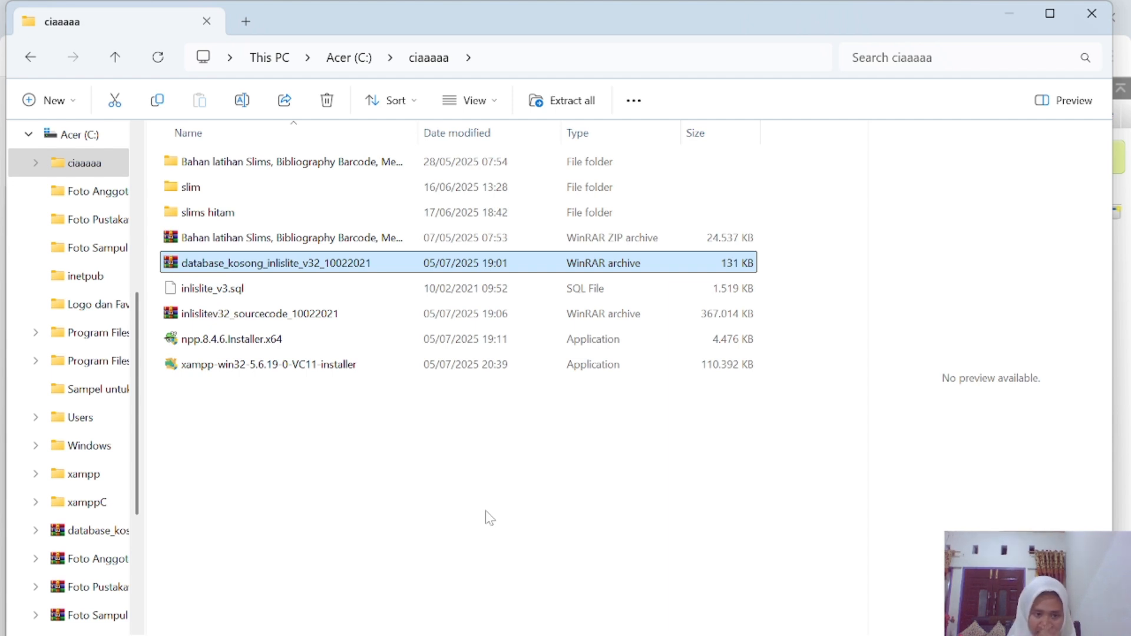
# Navigate from C:\xampp through htdocs, inlislite and common into the config folder.
pyautogui.click(90, 480)
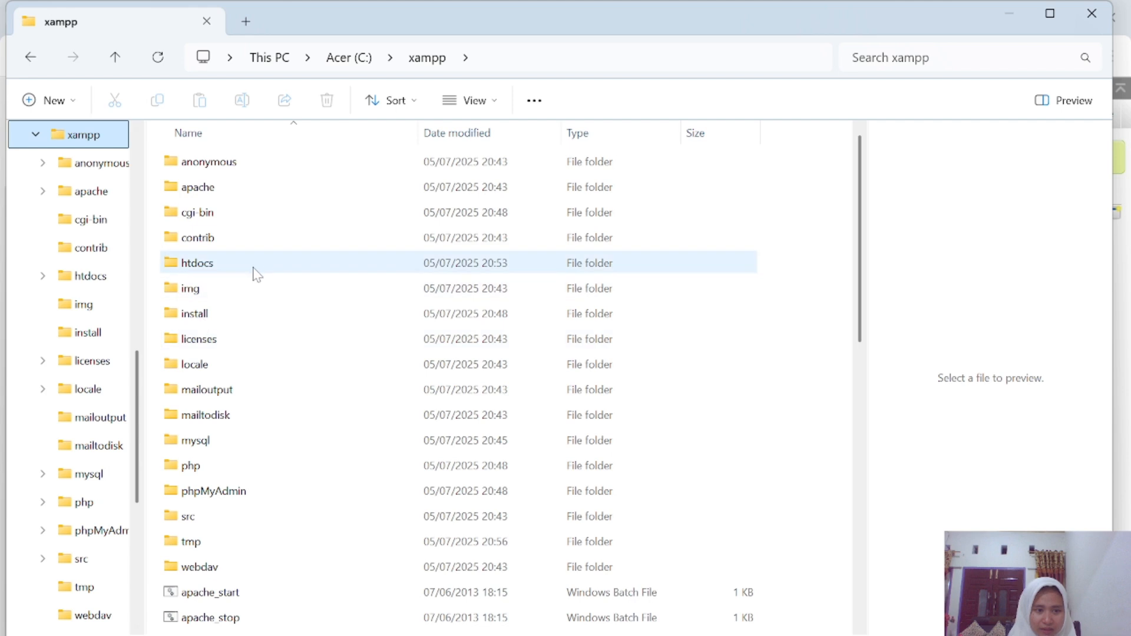
pyautogui.doubleClick(208, 261)
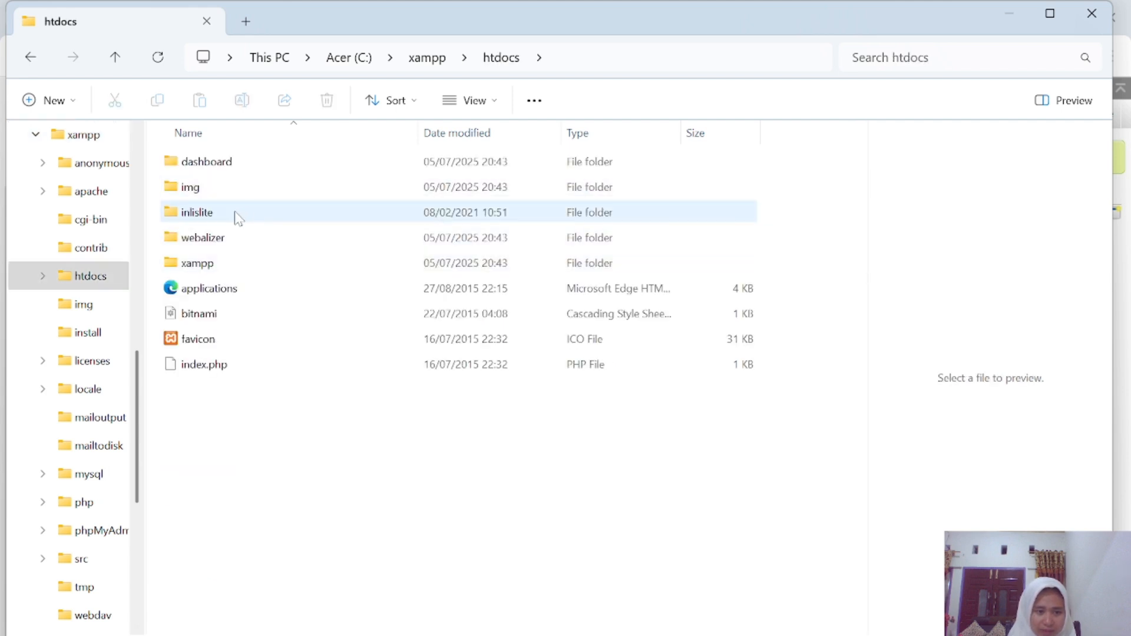
pyautogui.doubleClick(222, 214)
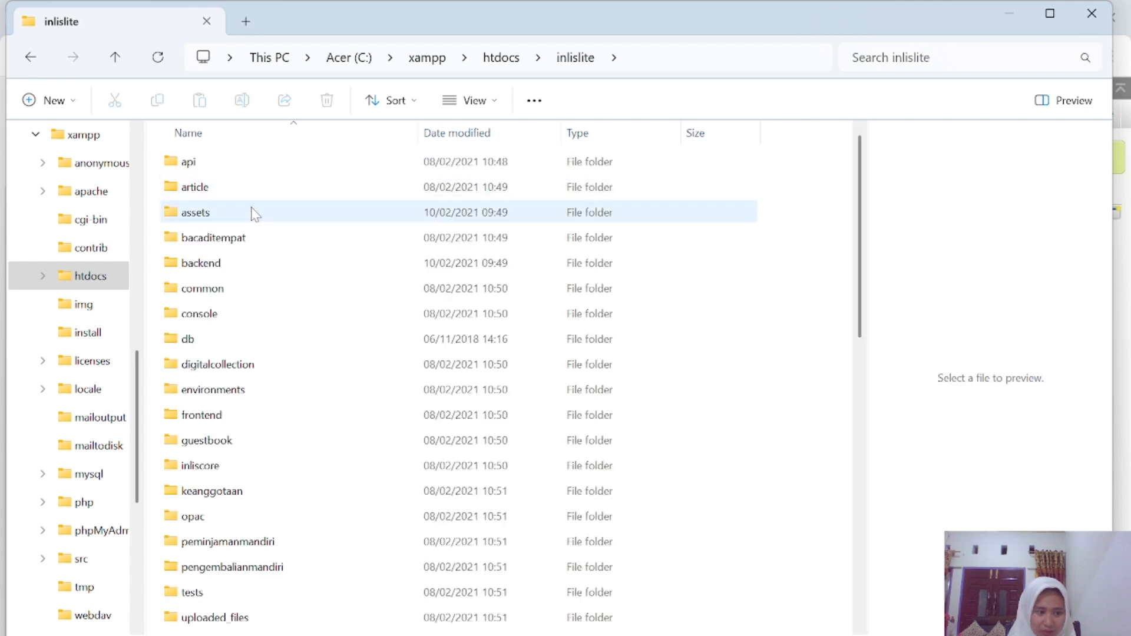
pyautogui.doubleClick(220, 297)
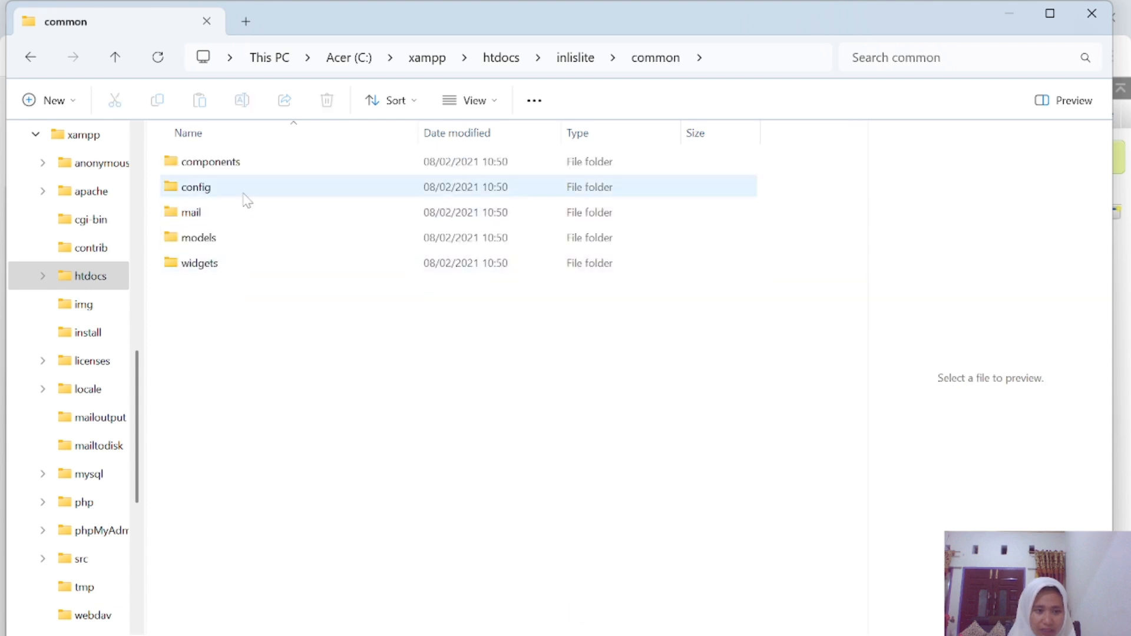
pyautogui.doubleClick(246, 199)
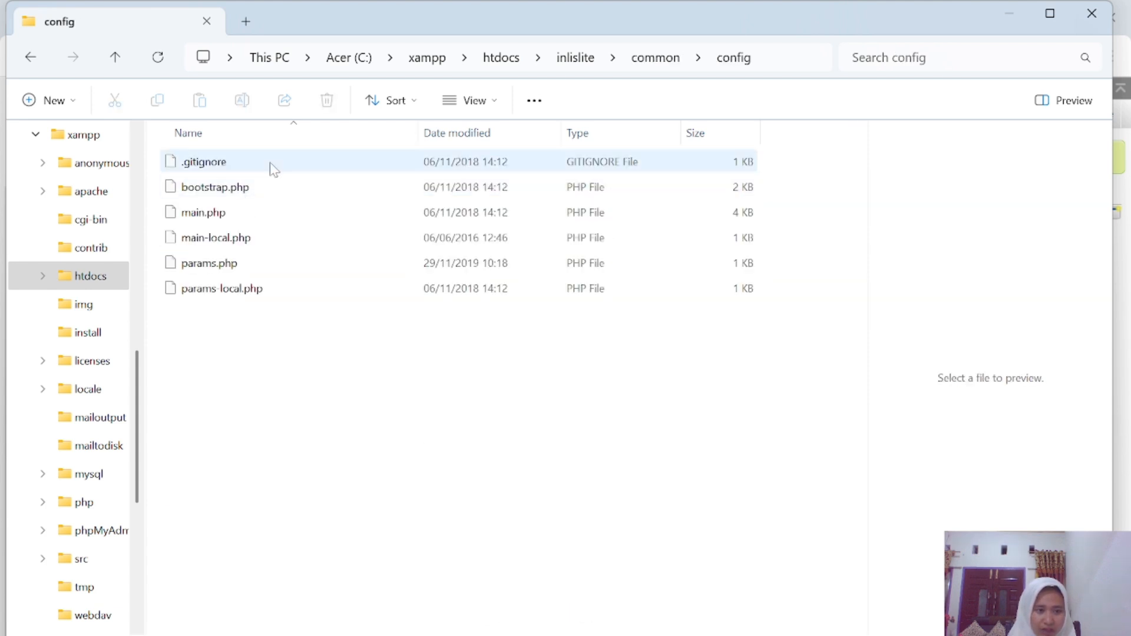
# Select main-local.php and bring up its context menu after dismissing the app chooser.
pyautogui.click(254, 238)
pyautogui.doubleClick(254, 239)
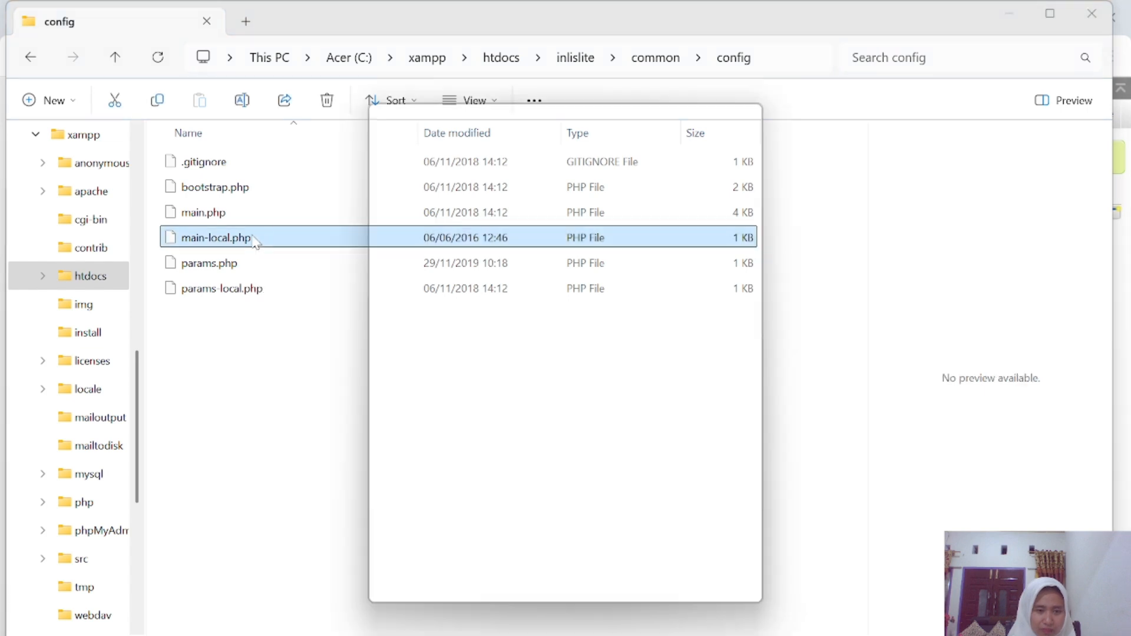
pyautogui.click(293, 410)
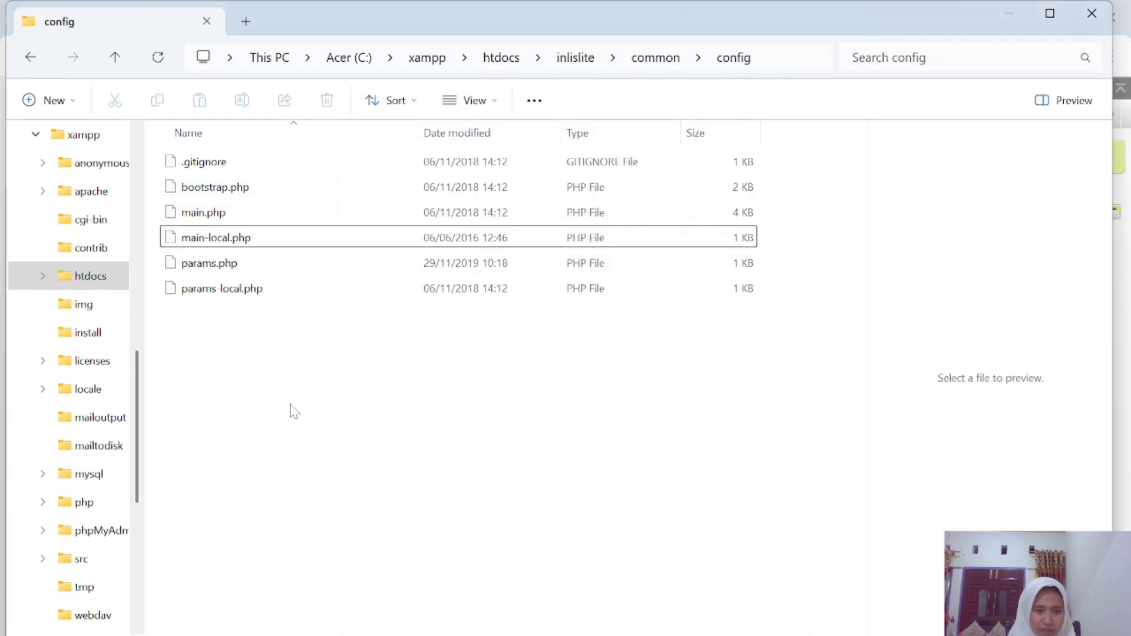
pyautogui.click(443, 244)
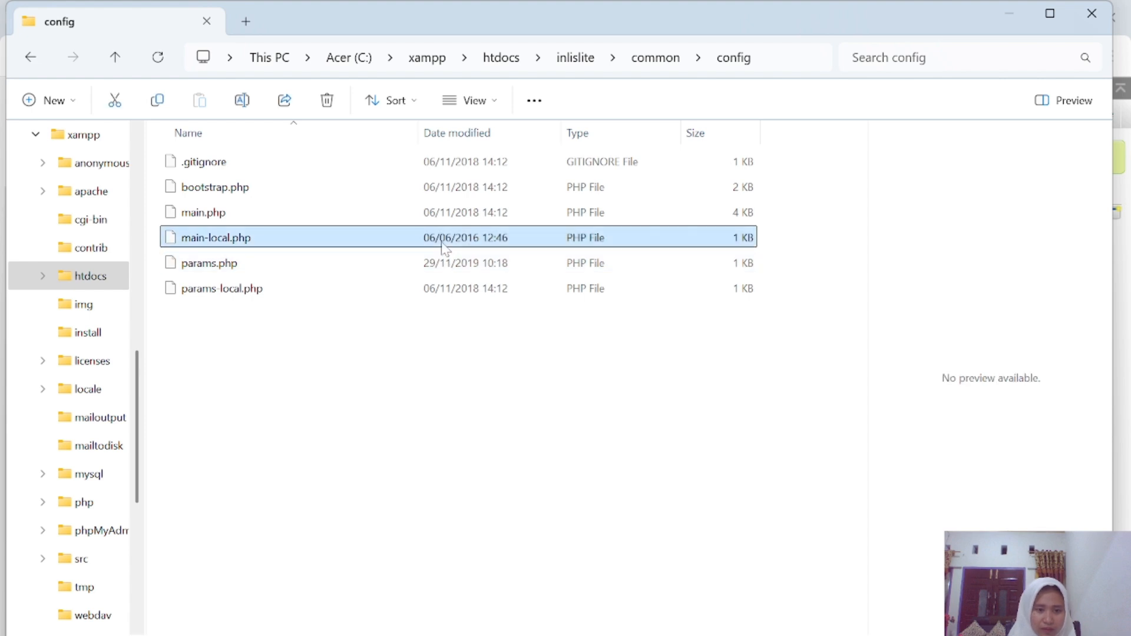
pyautogui.rightClick(444, 250)
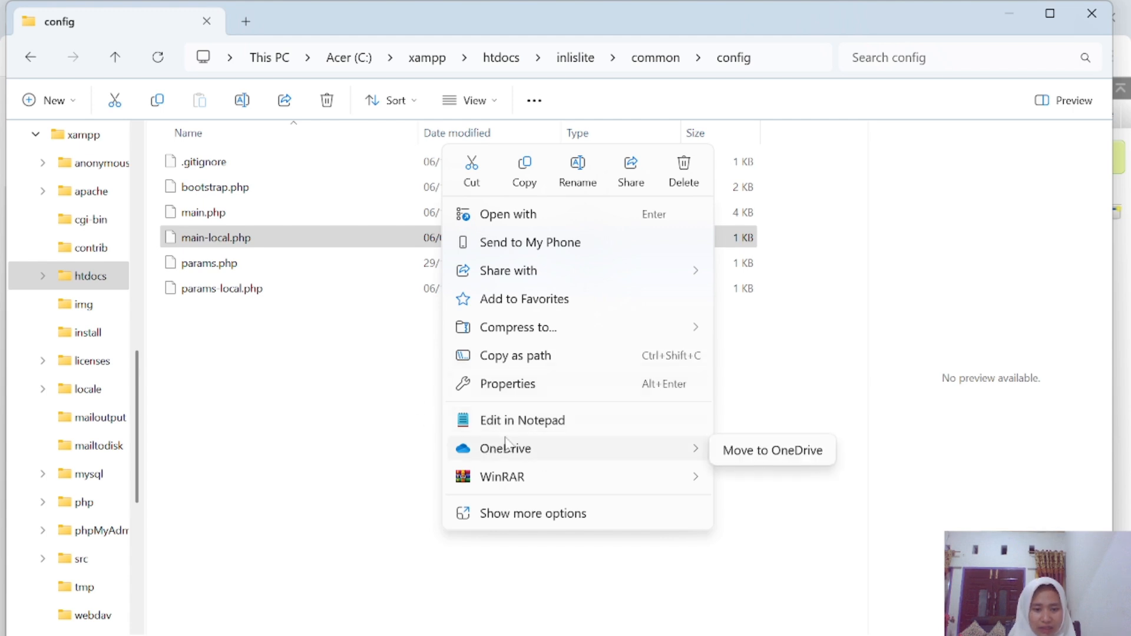
# Open main-local.php in Notepad and change the dsn to dbname=inlislite and port 3306.
pyautogui.click(526, 424)
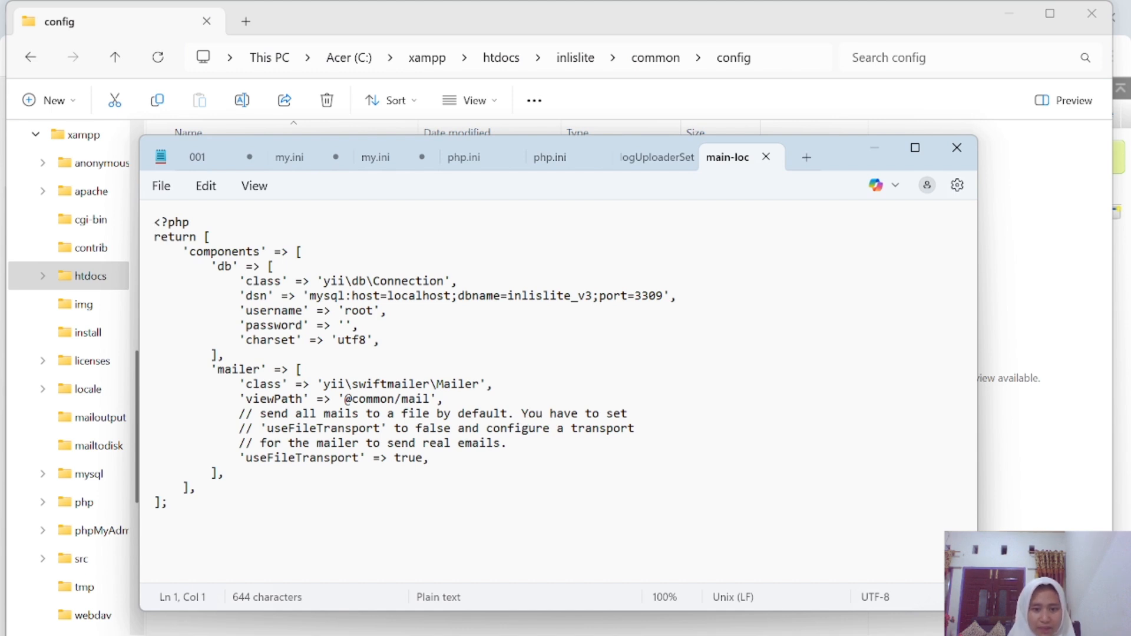
pyautogui.click(593, 295)
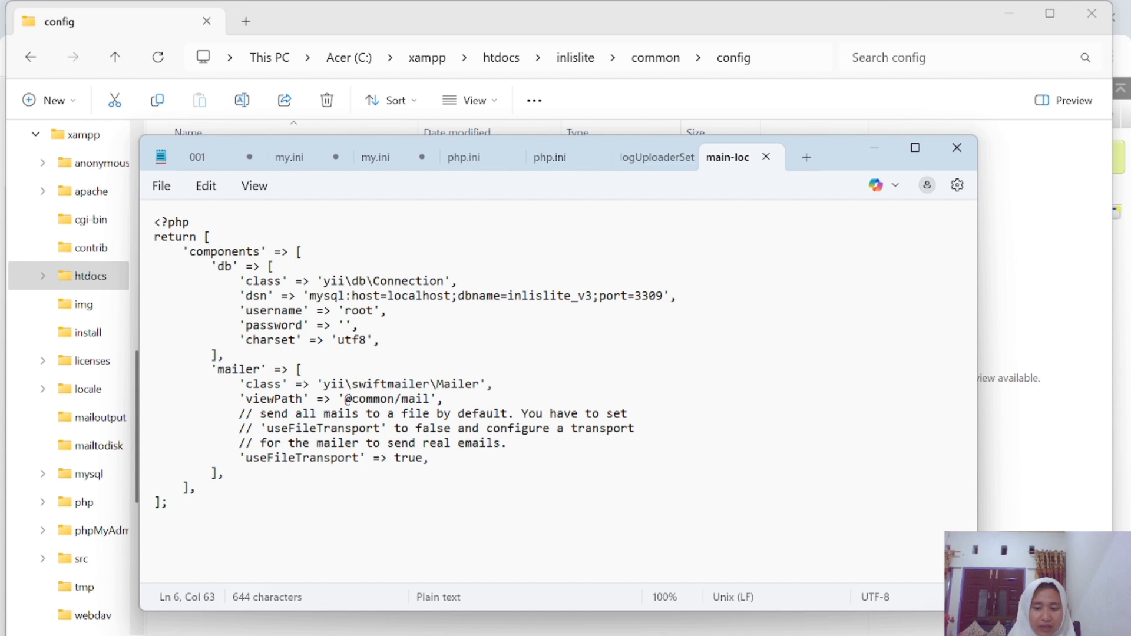
pyautogui.press('BackSpace')
pyautogui.press('BackSpace')
pyautogui.press('BackSpace')
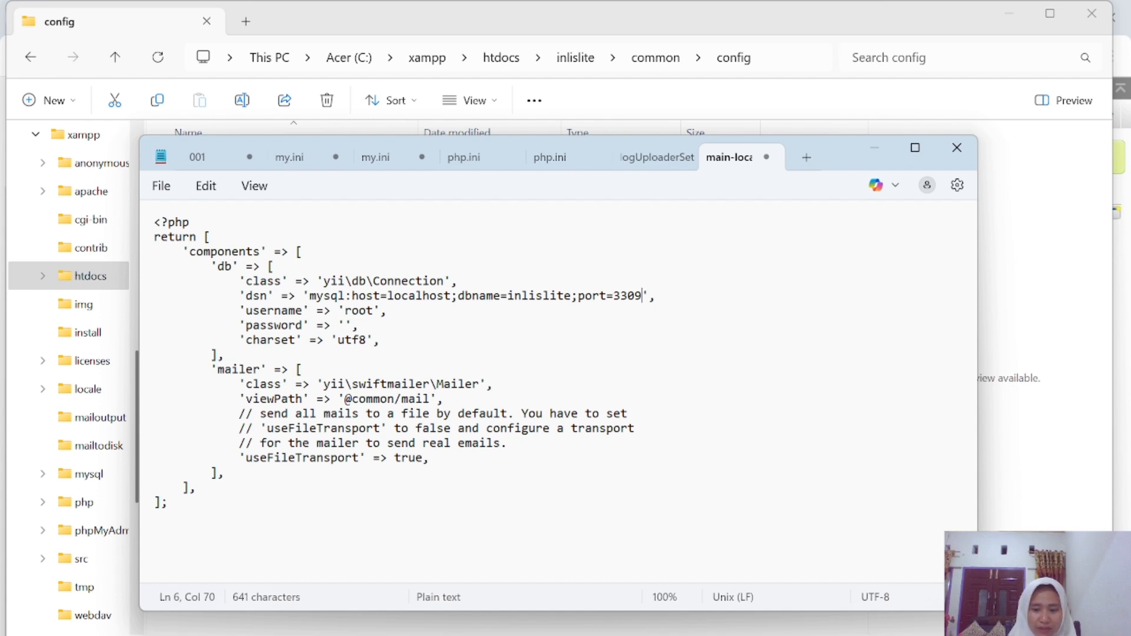
pyautogui.press('BackSpace')
pyautogui.press('BackSpace')
pyautogui.write('06')
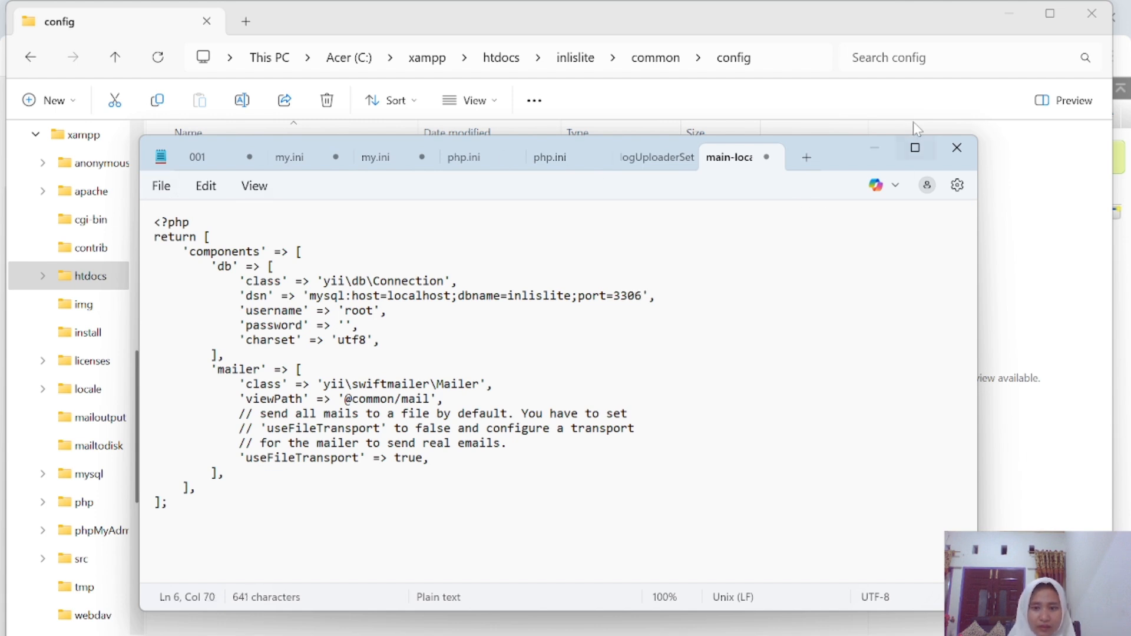
# Maximize Notepad, save the edited file, and close the editor.
pyautogui.click(915, 148)
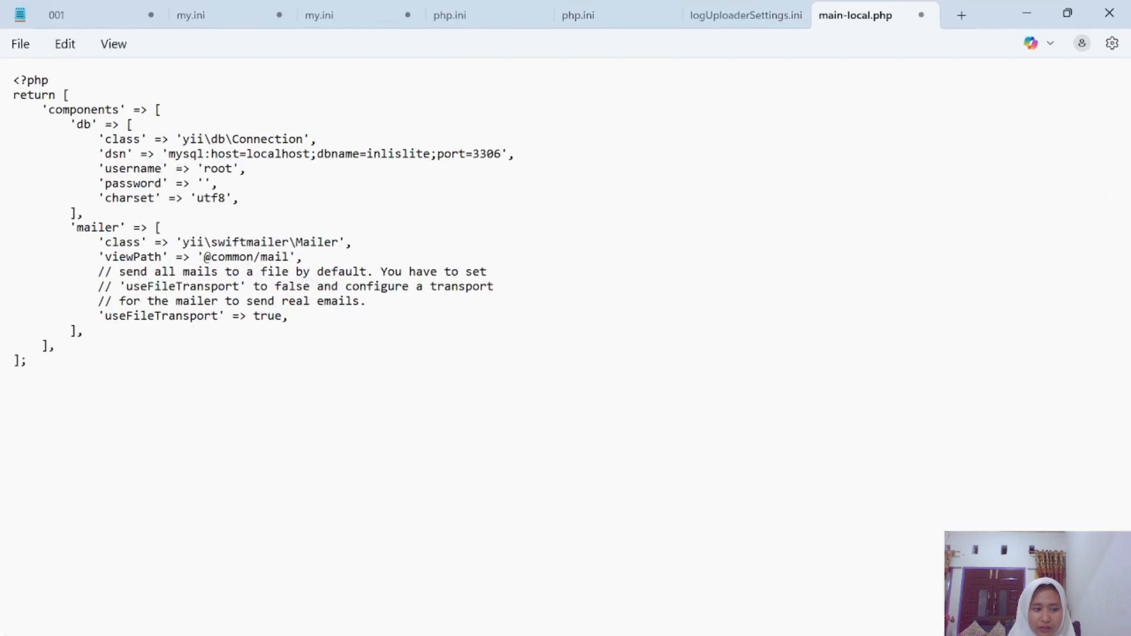
pyautogui.click(25, 49)
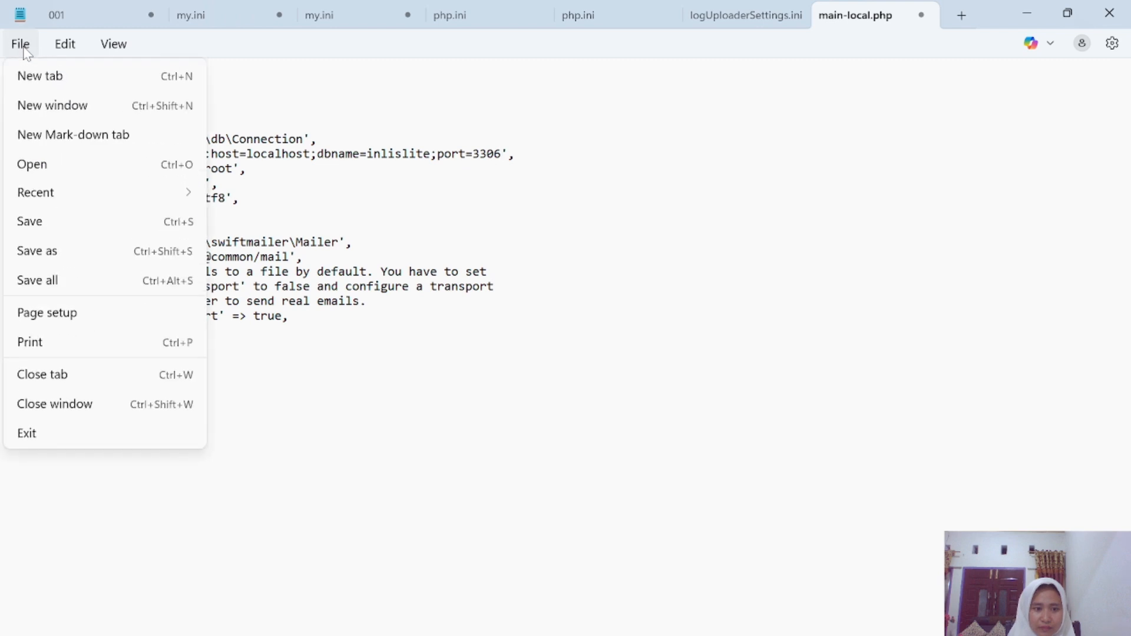
pyautogui.click(82, 235)
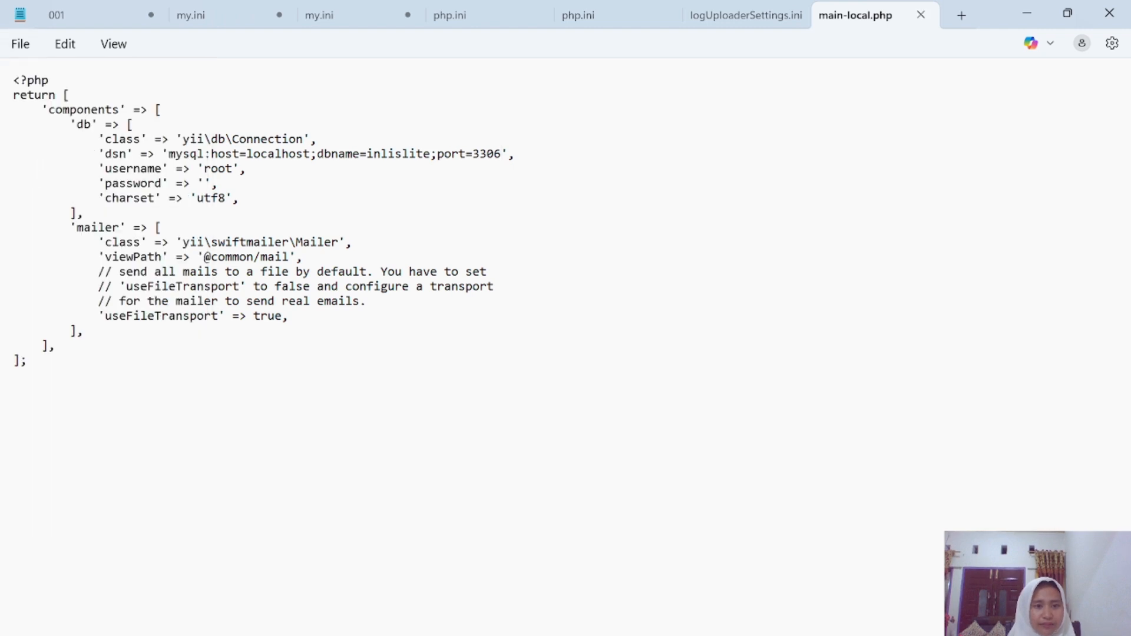
pyautogui.click(27, 50)
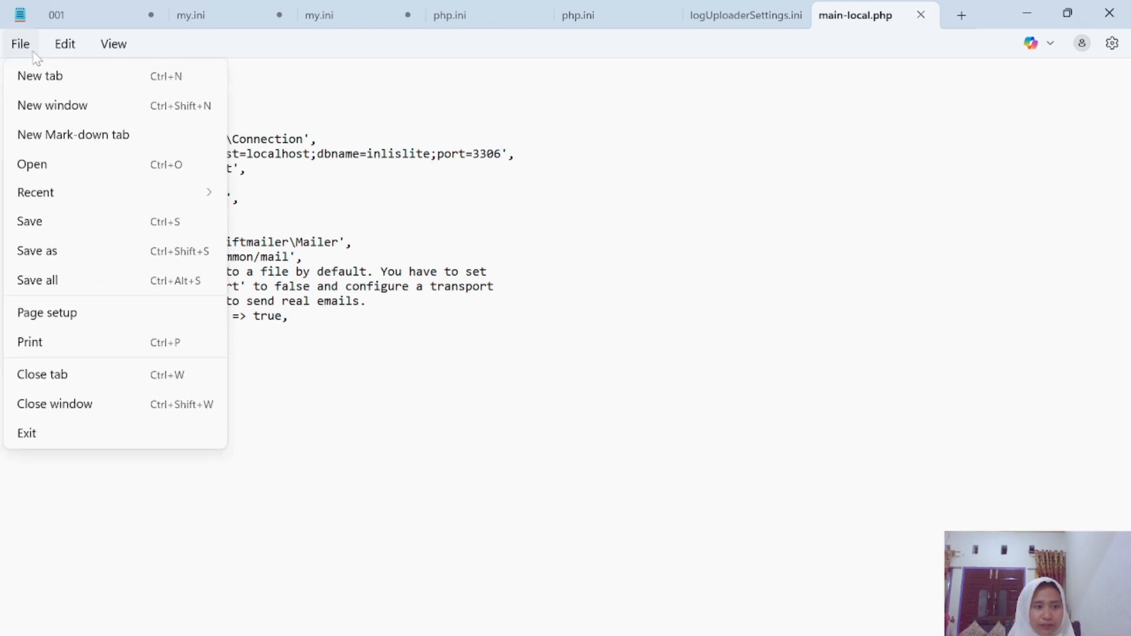
pyautogui.click(84, 223)
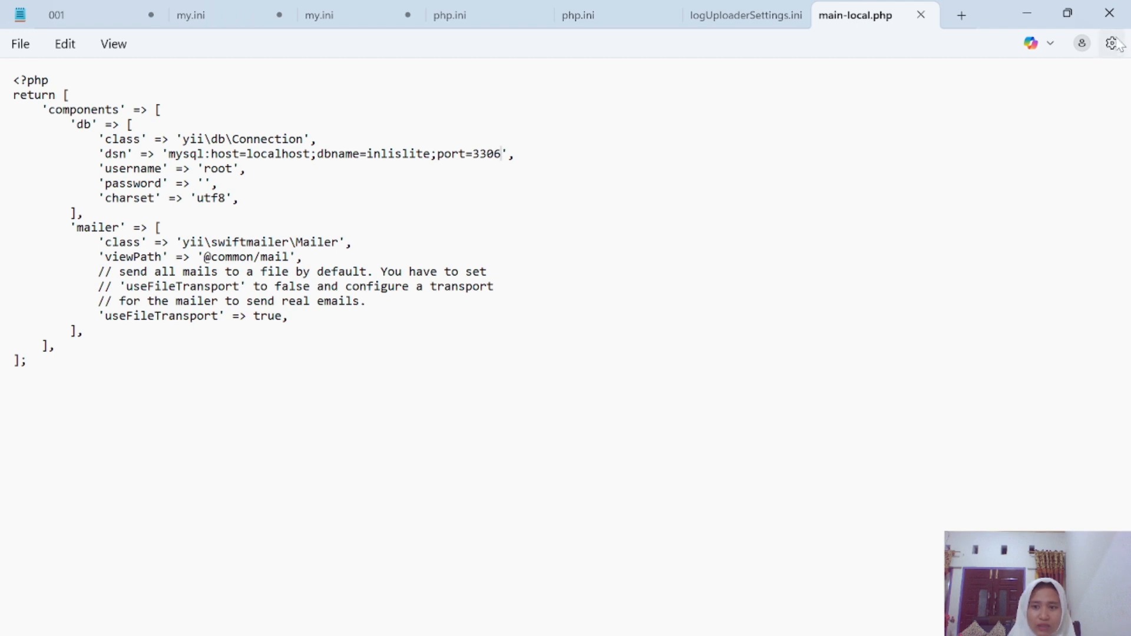
pyautogui.click(1110, 13)
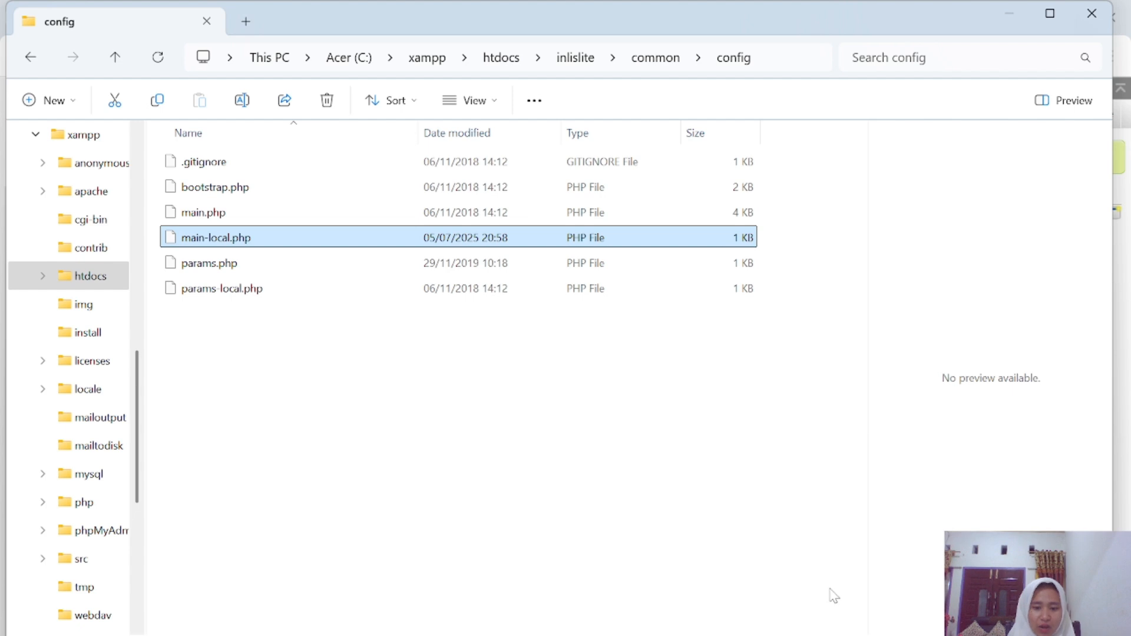
# Load localhost/inlislite in a new Chrome tab to reach the INLISLite 3.2 portal.
pyautogui.click(782, 635)
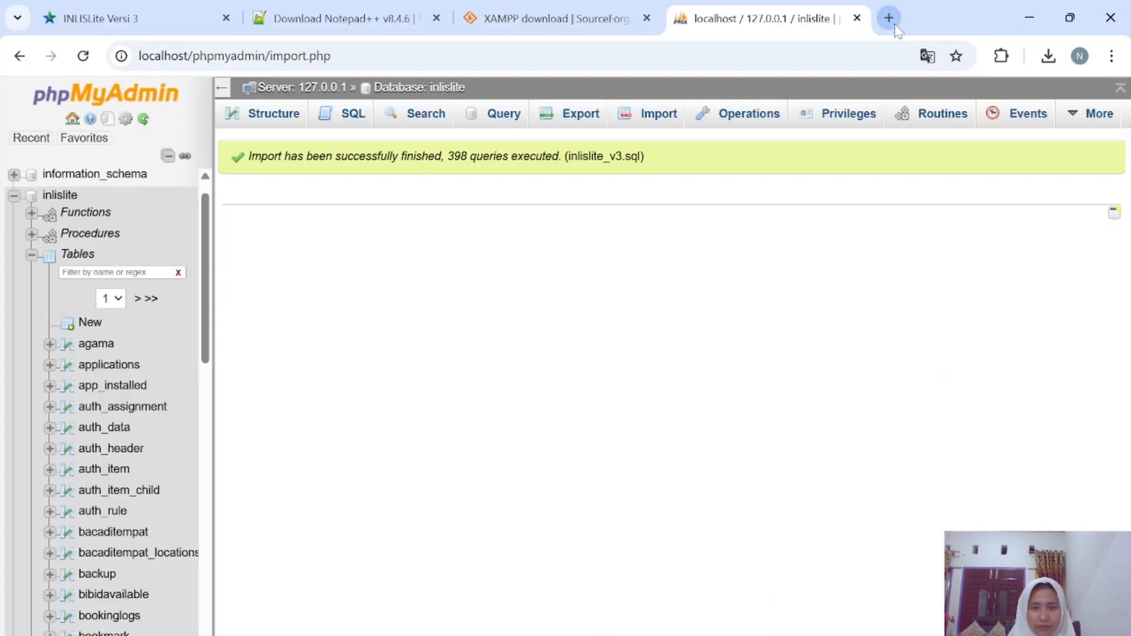
pyautogui.click(890, 22)
pyautogui.write('lo')
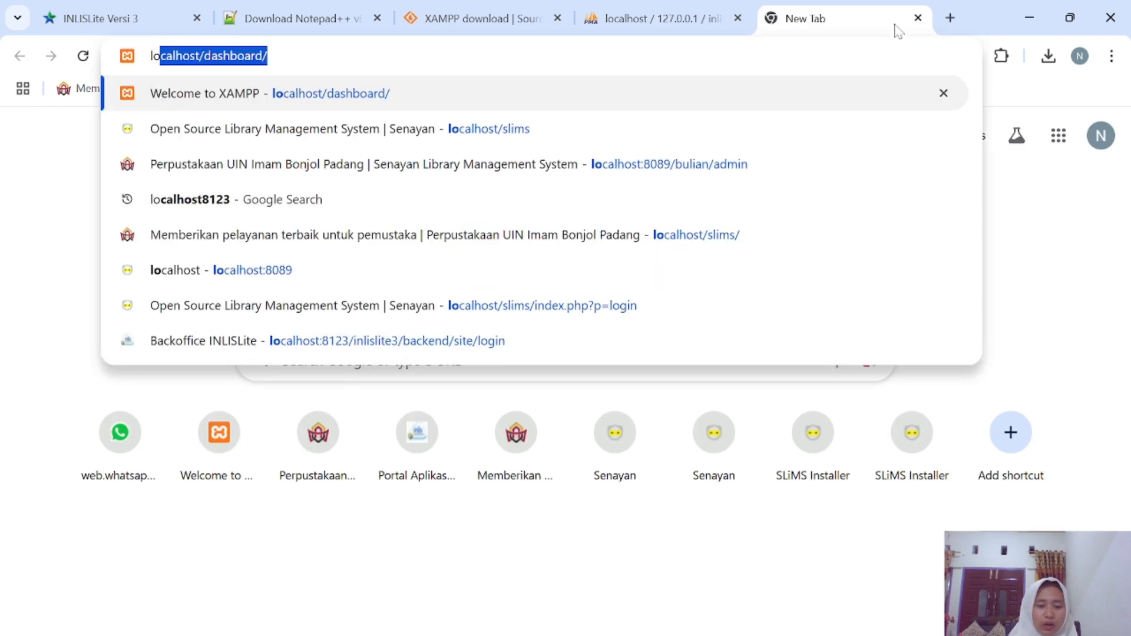
pyautogui.write('calho')
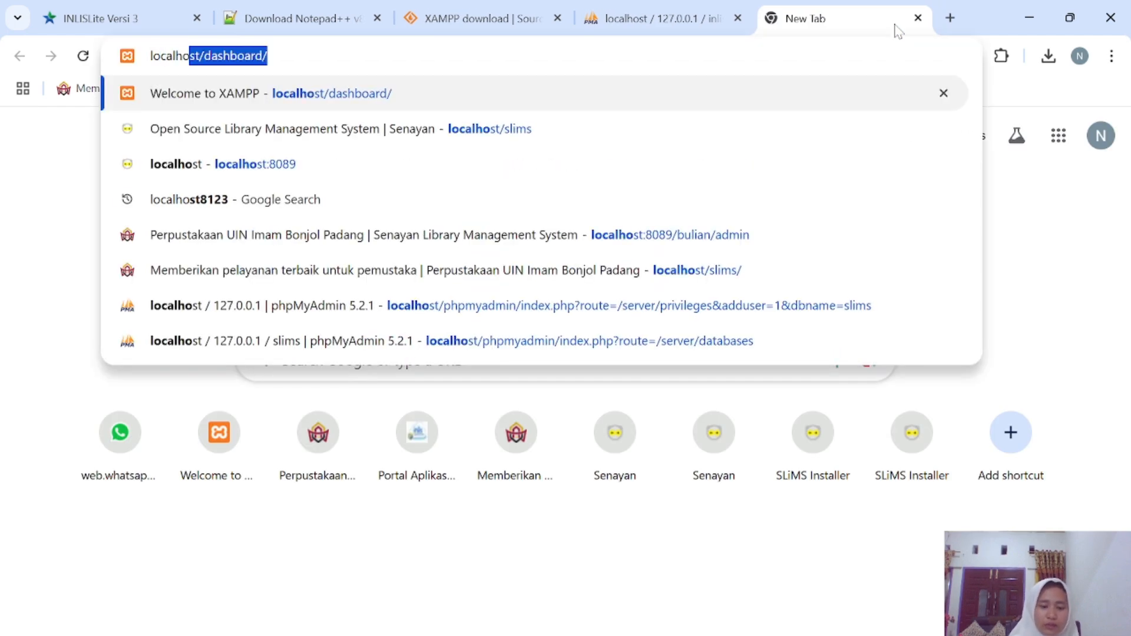
pyautogui.write('st/')
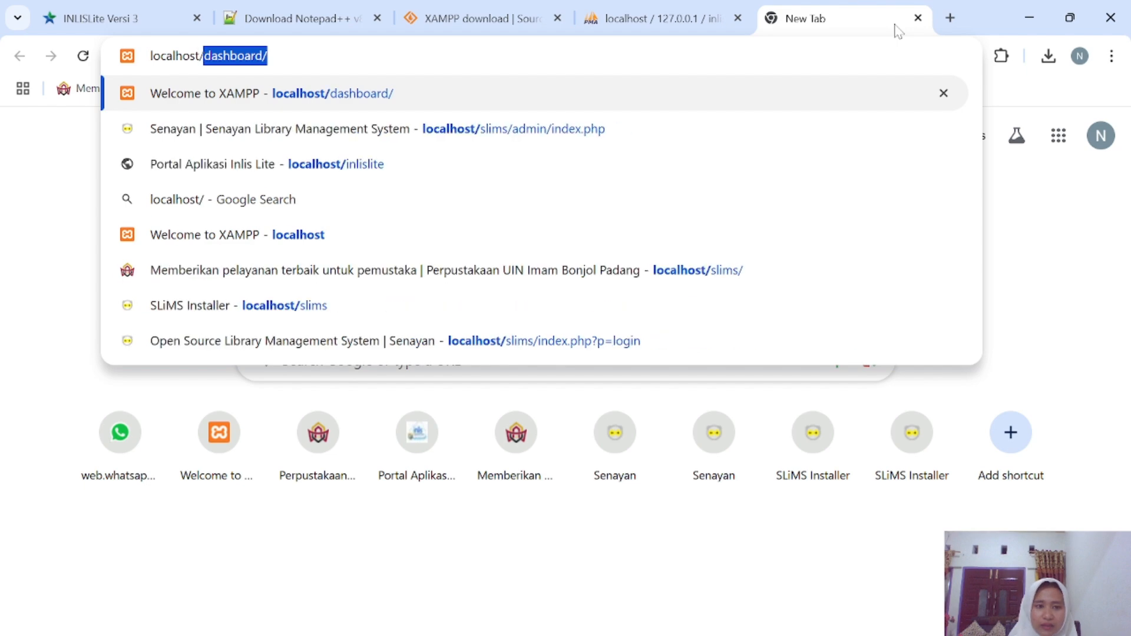
pyautogui.write('in')
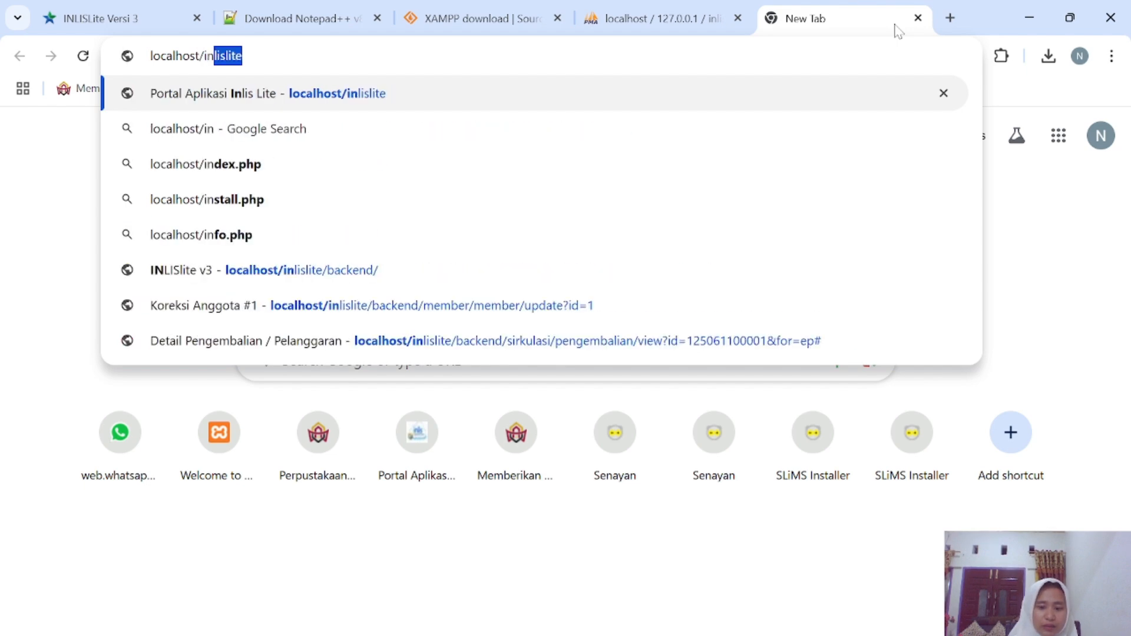
pyautogui.press('Return')
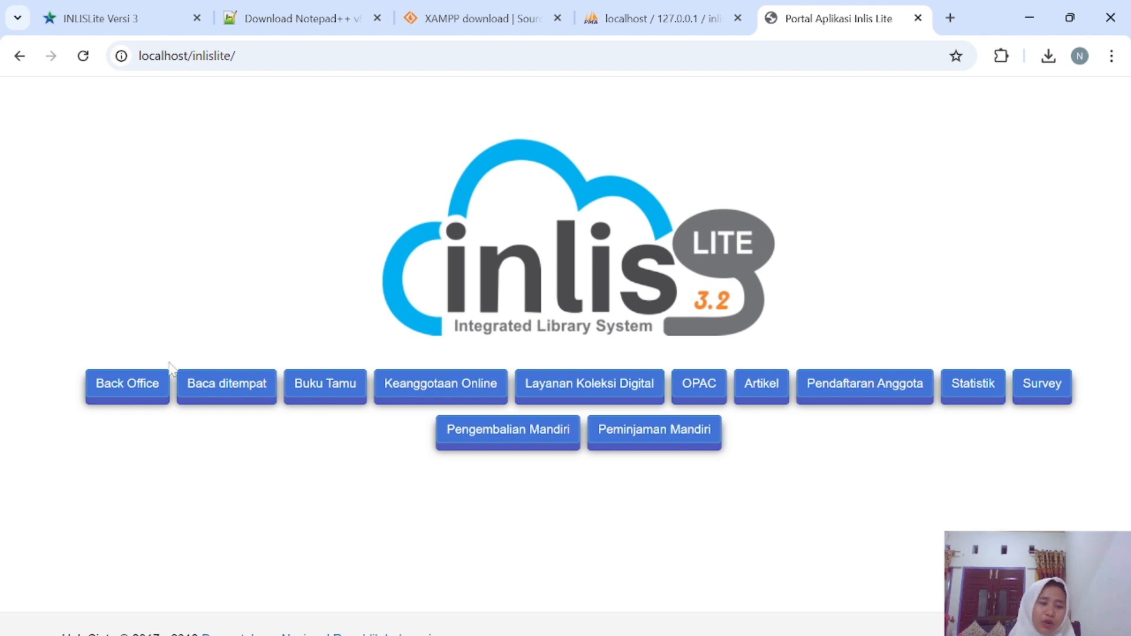
# Go to the Back Office login page from the INLISLite portal.
pyautogui.click(143, 388)
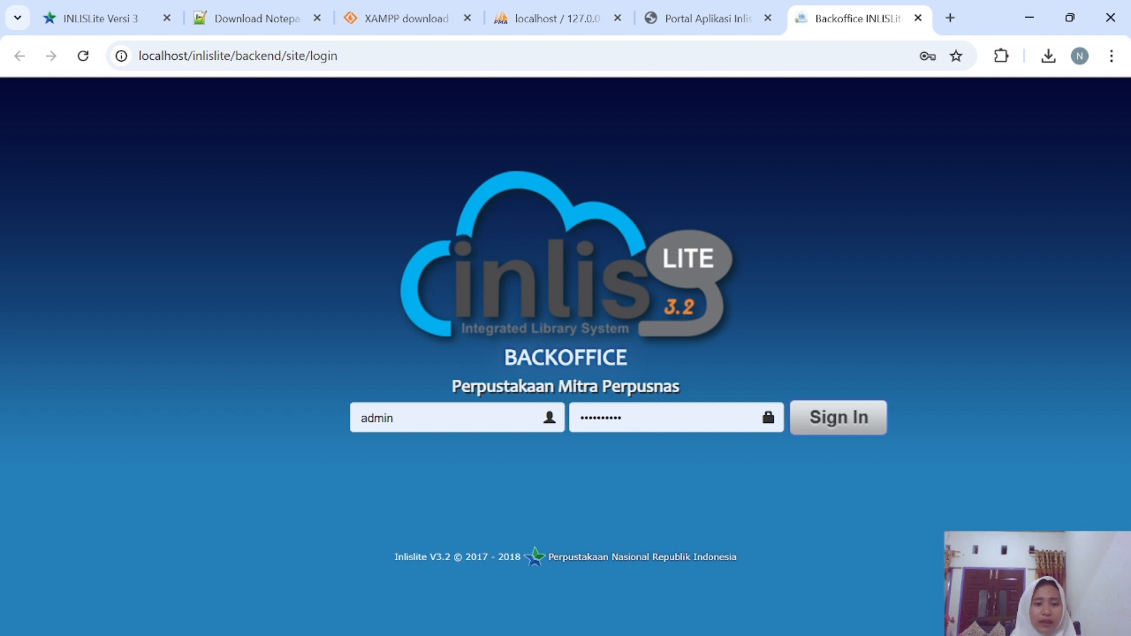
# Replace the prefilled credentials with the account's username and password, sign in, and dismiss Chrome's breach warning.
pyautogui.click(412, 417)
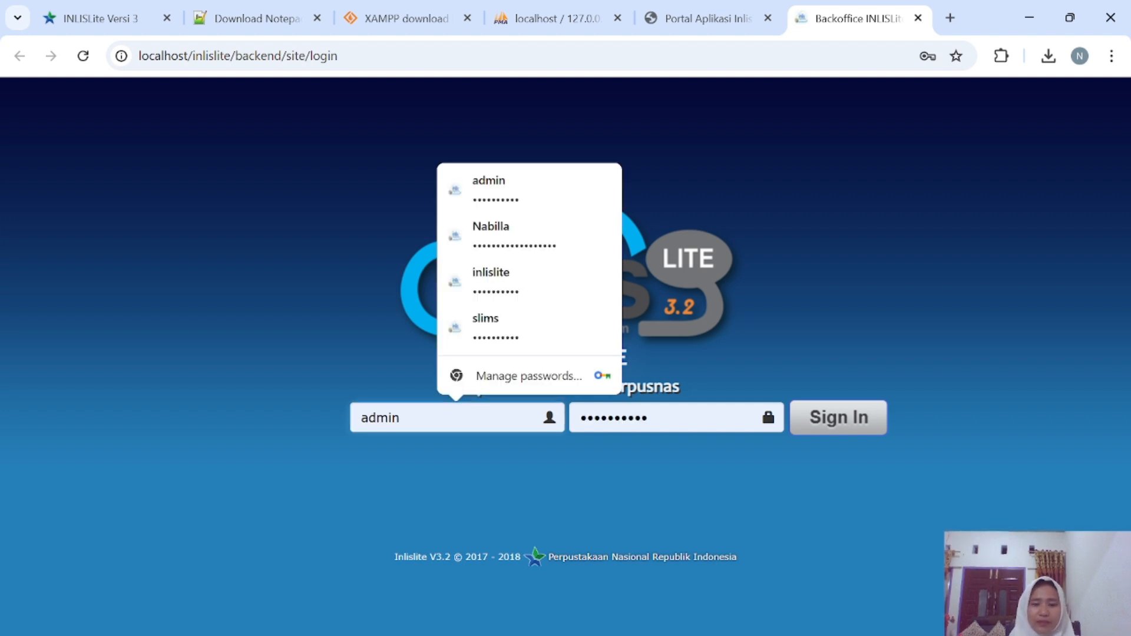
pyautogui.press('BackSpace')
pyautogui.press('BackSpace')
pyautogui.press('BackSpace')
pyautogui.press('BackSpace')
pyautogui.press('BackSpace')
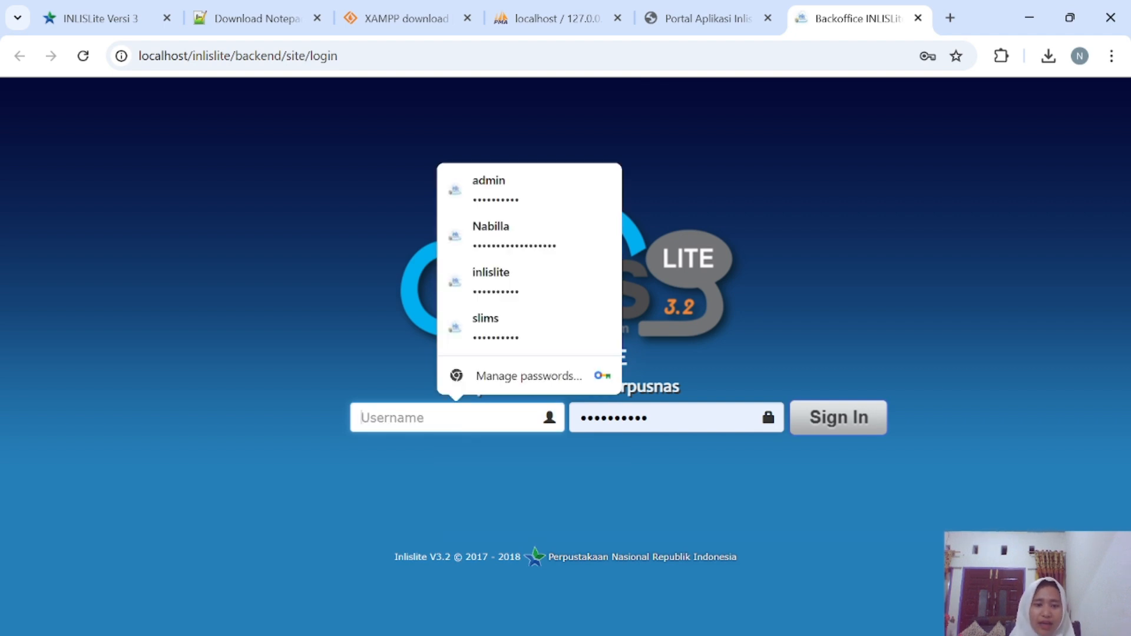
pyautogui.write('inl')
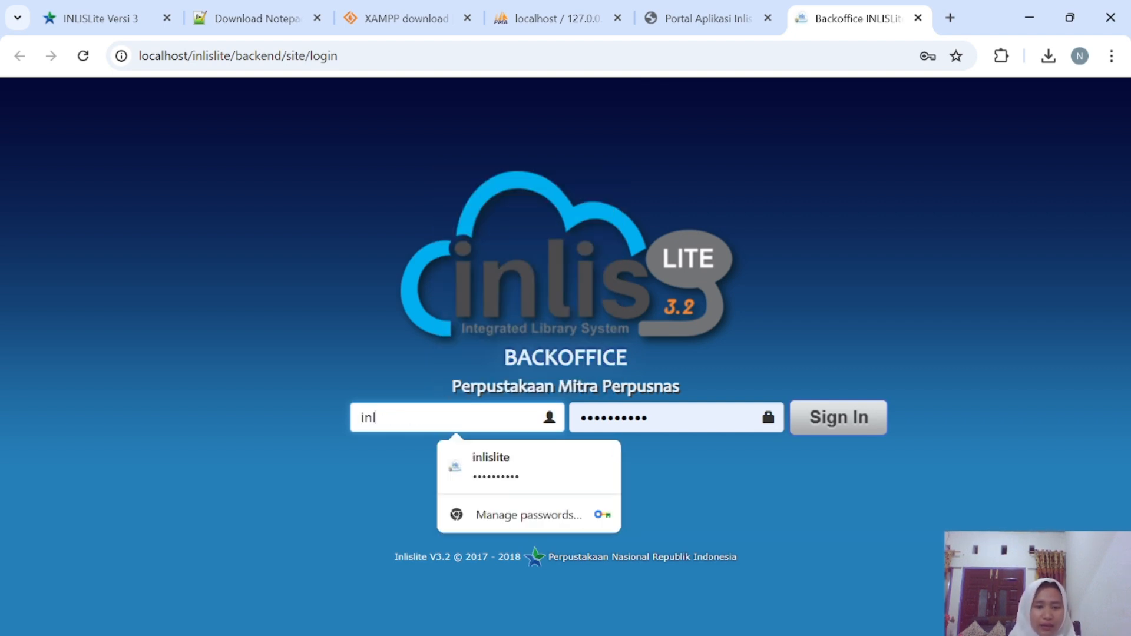
pyautogui.write('islite')
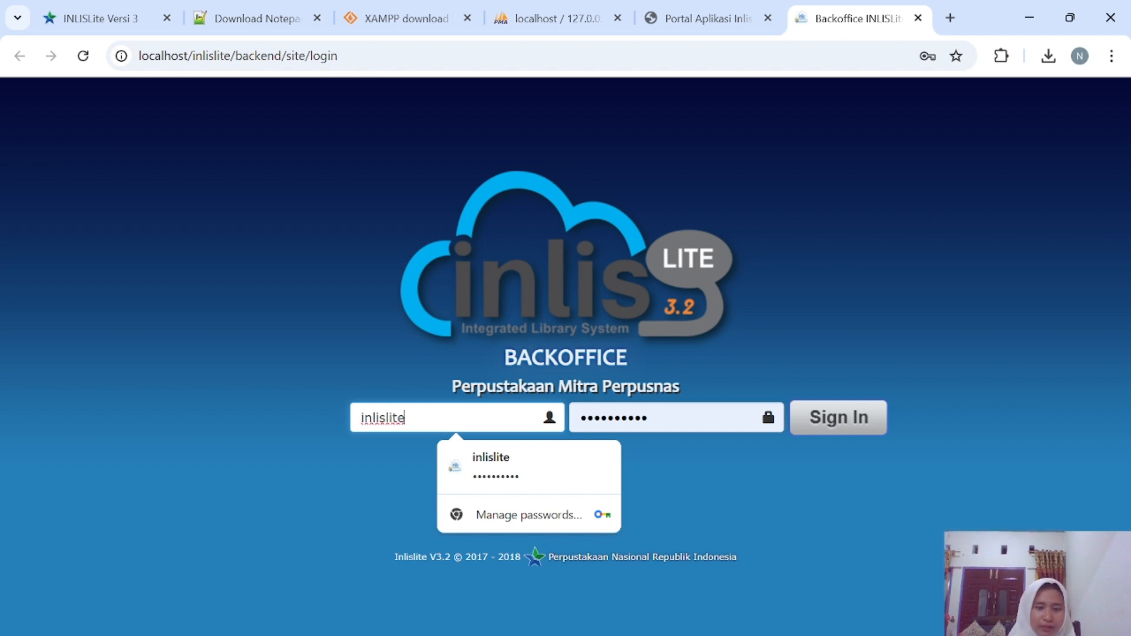
pyautogui.click(676, 417)
pyautogui.press('BackSpace')
pyautogui.press('BackSpace')
pyautogui.press('BackSpace')
pyautogui.press('BackSpace')
pyautogui.press('BackSpace')
pyautogui.press('BackSpace')
pyautogui.press('BackSpace')
pyautogui.press('BackSpace')
pyautogui.press('BackSpace')
pyautogui.press('BackSpace')
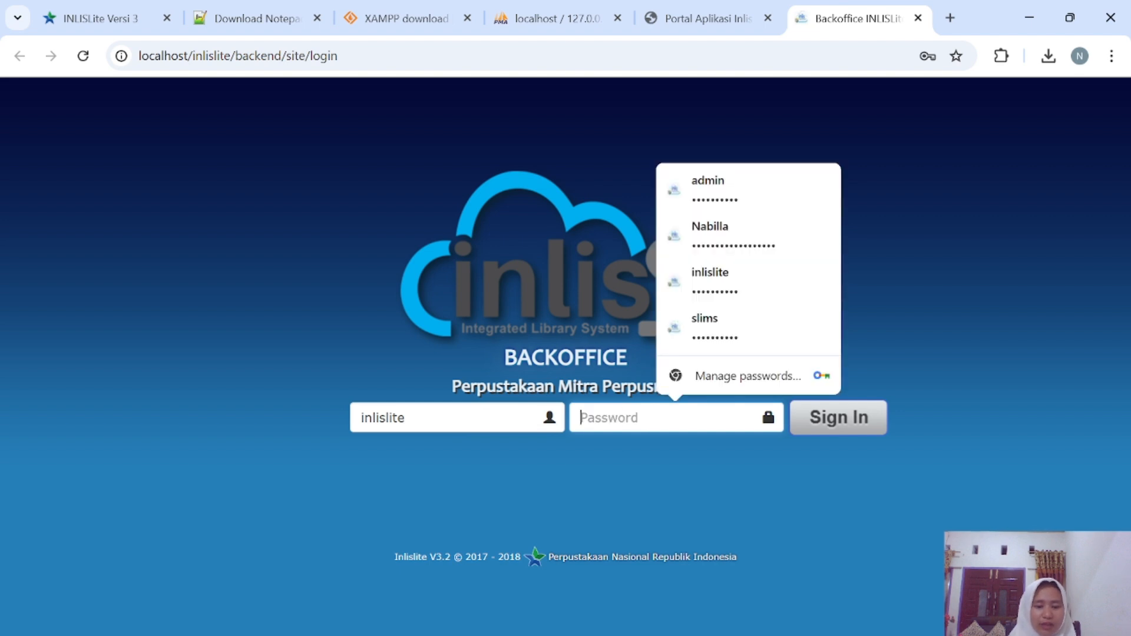
pyautogui.write('inl')
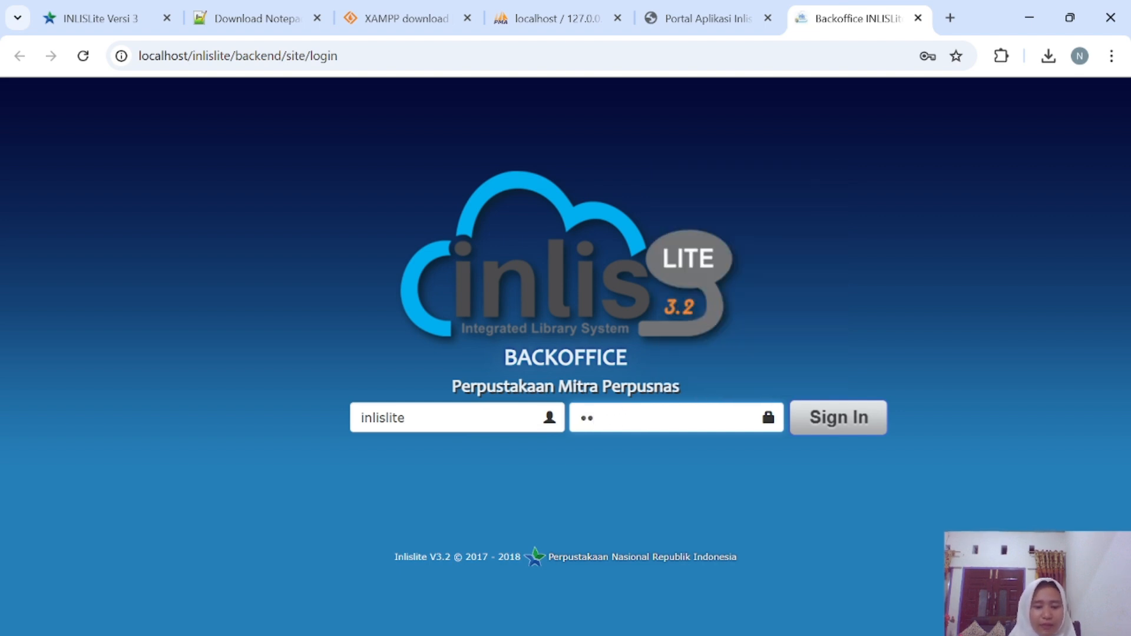
pyautogui.write('isli')
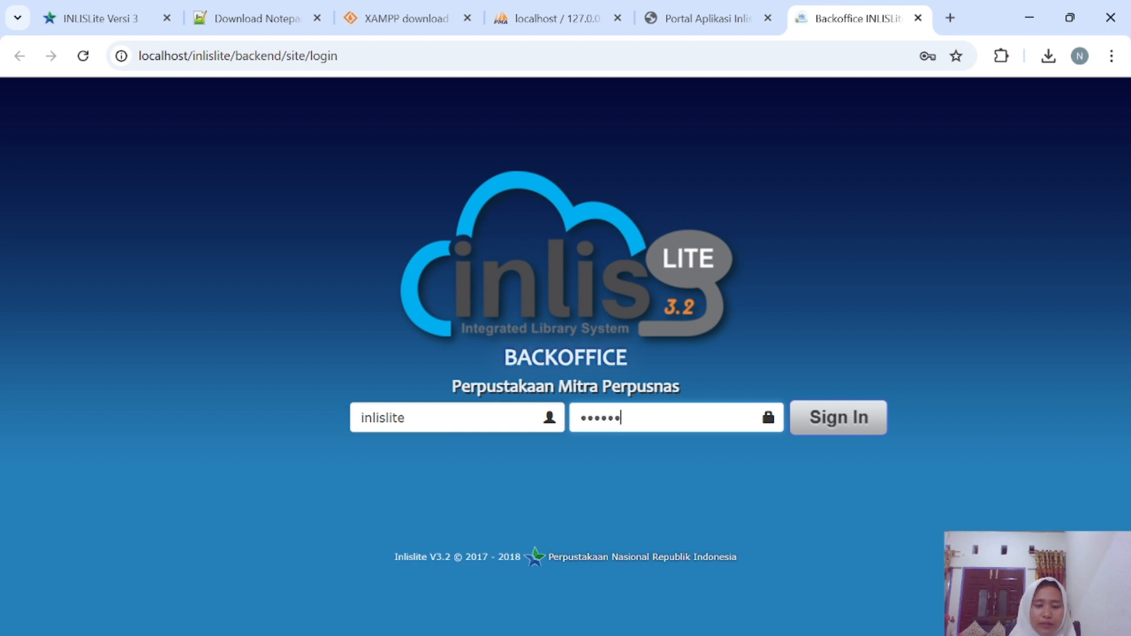
pyautogui.write('te')
pyautogui.press('BackSpace')
pyautogui.press('BackSpace')
pyautogui.press('BackSpace')
pyautogui.press('BackSpace')
pyautogui.press('BackSpace')
pyautogui.press('BackSpace')
pyautogui.press('BackSpace')
pyautogui.press('BackSpace')
pyautogui.press('BackSpace')
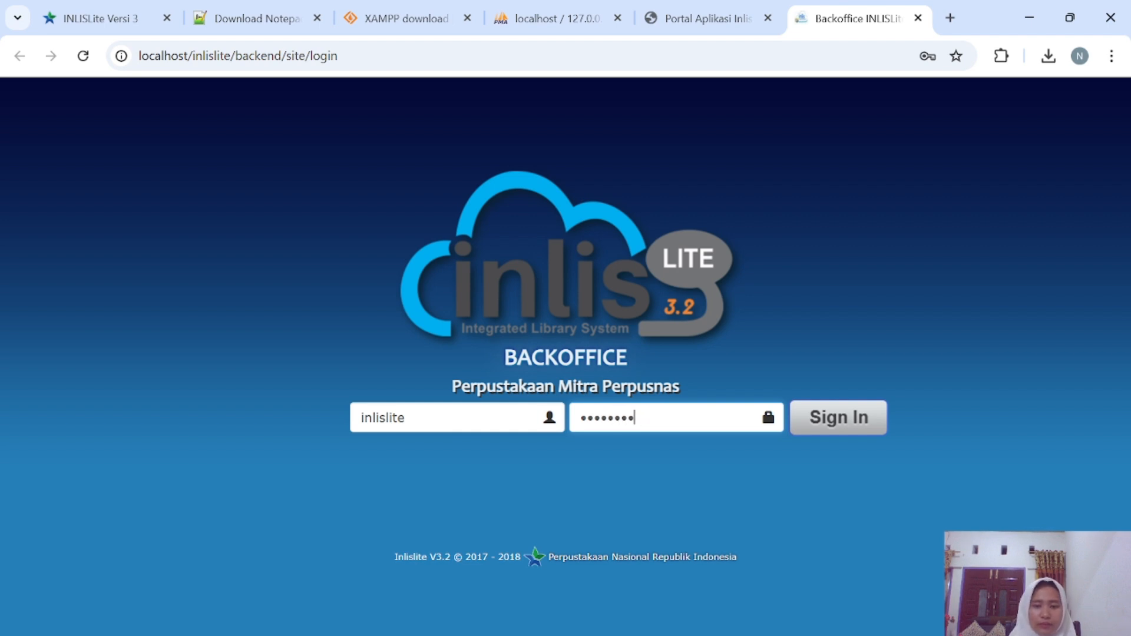
pyautogui.write('inli')
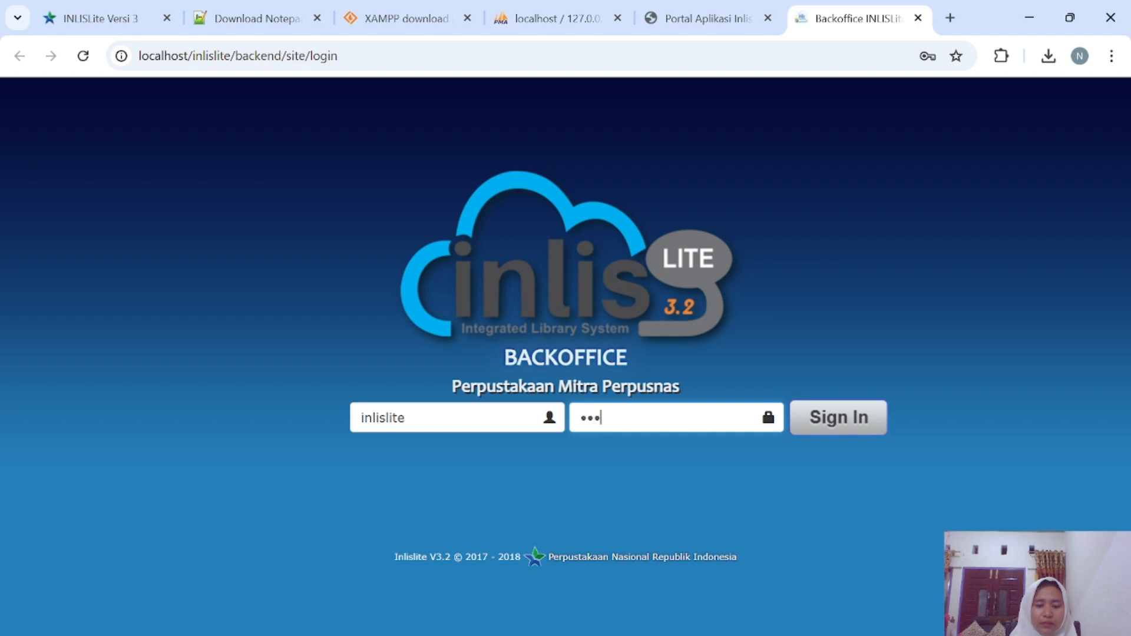
pyautogui.write('slit')
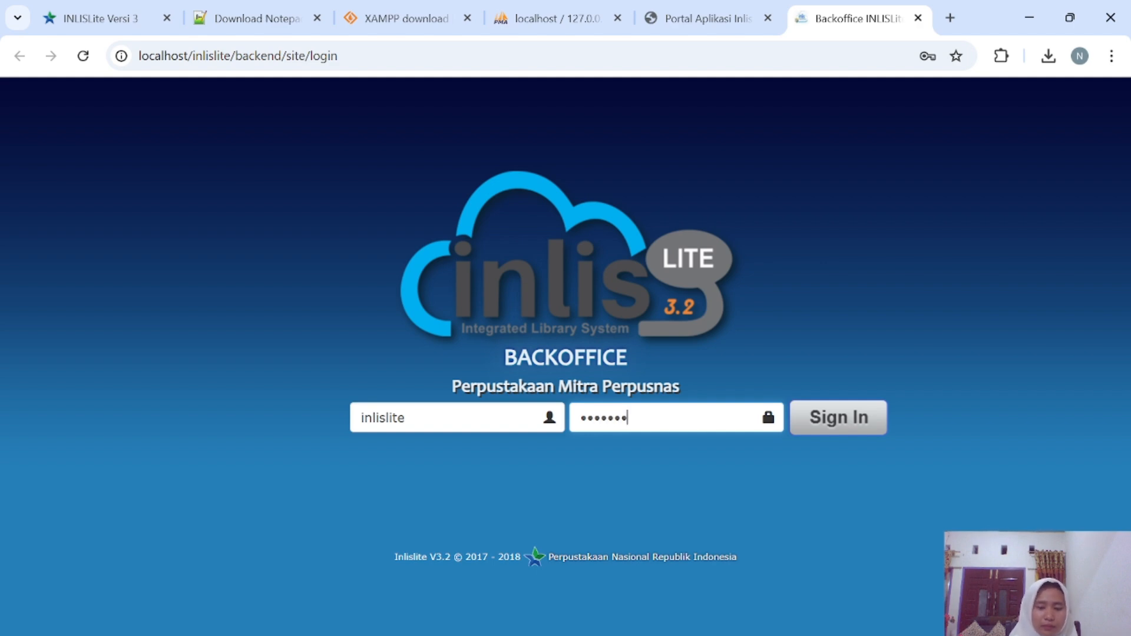
pyautogui.write('e=')
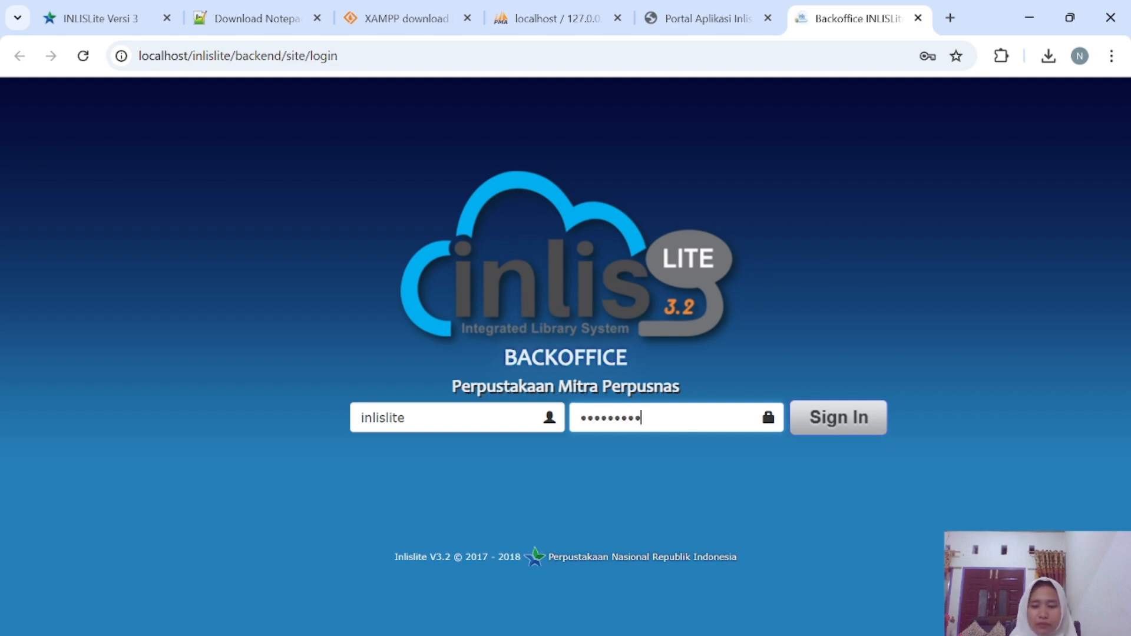
pyautogui.click(828, 423)
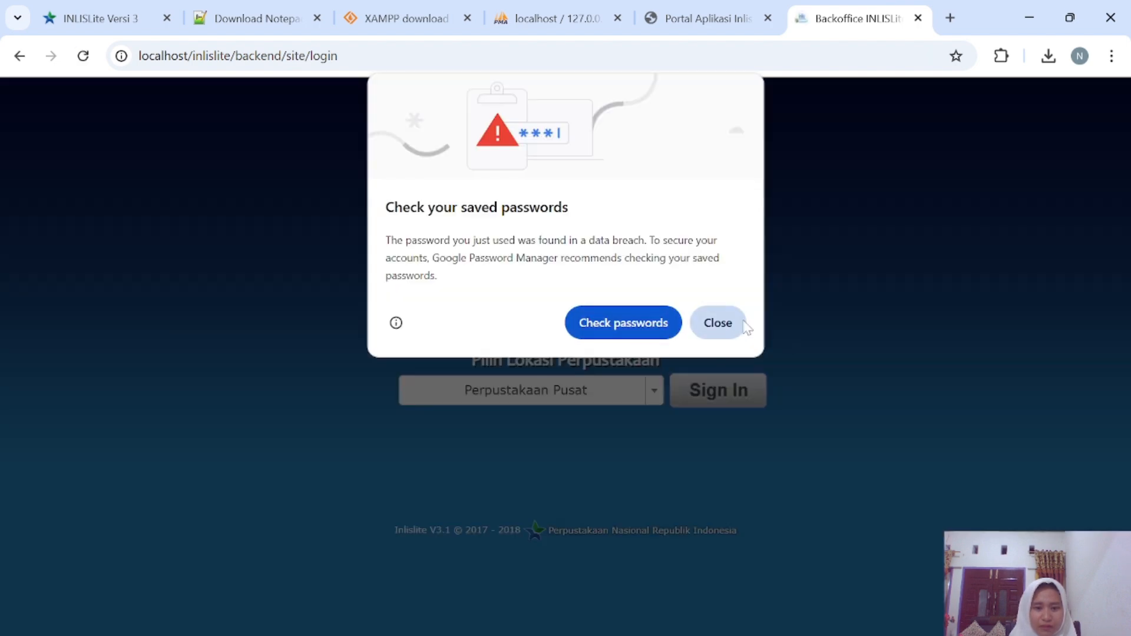
pyautogui.click(719, 333)
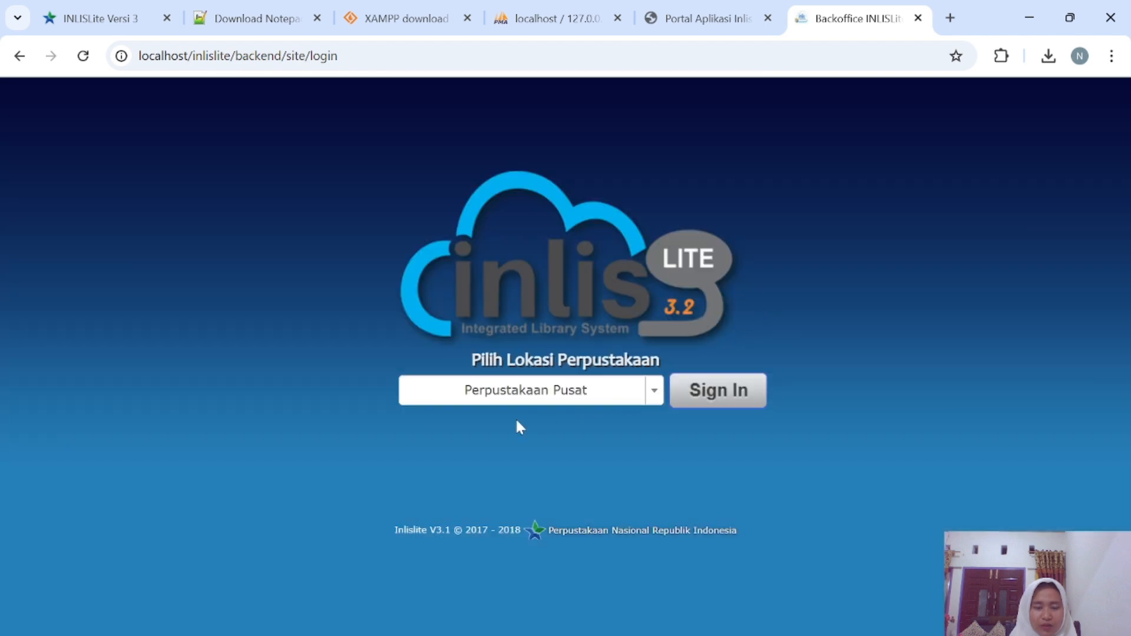
# Enter the Backoffice at Perpustakaan Pusat, close the leftover tabs, and return to the dashboard.
pyautogui.click(696, 395)
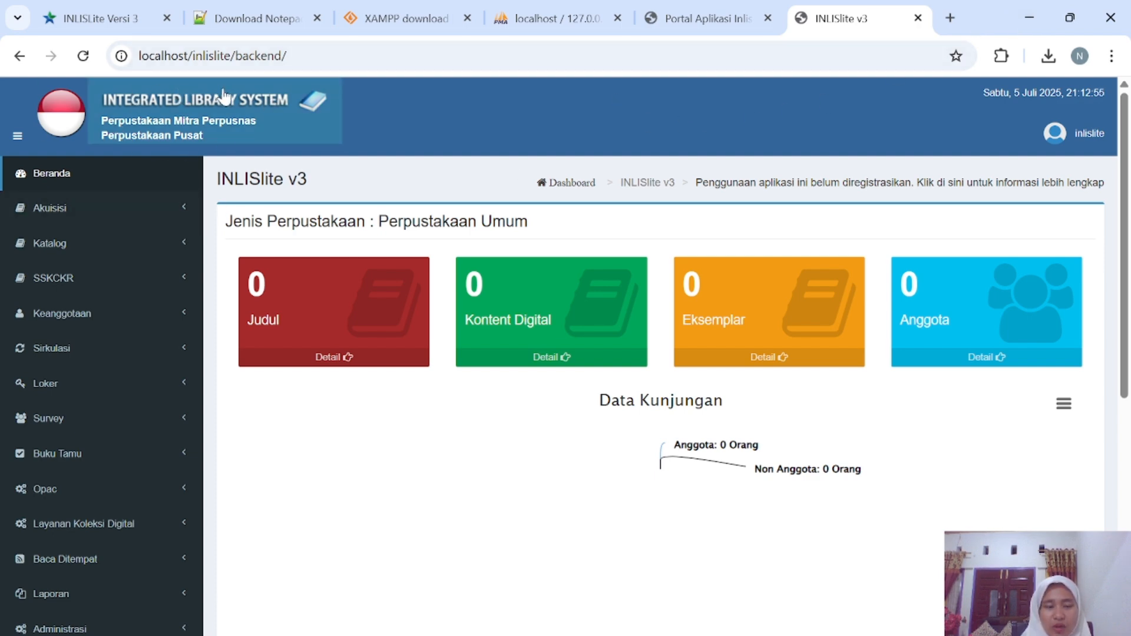
pyautogui.click(317, 19)
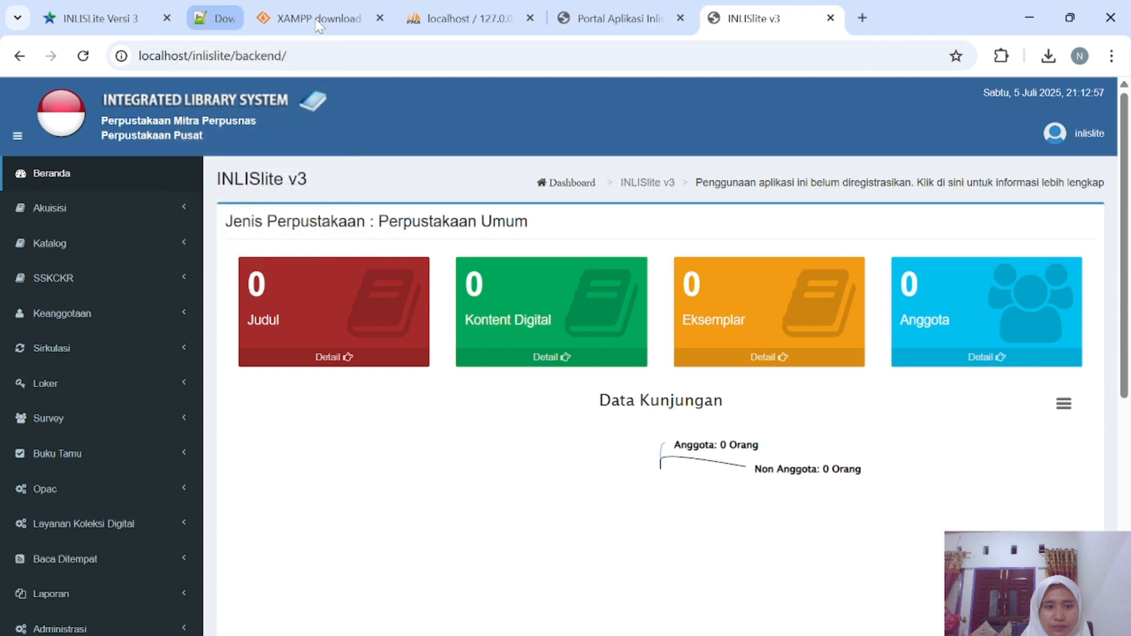
pyautogui.click(168, 19)
pyautogui.click(168, 18)
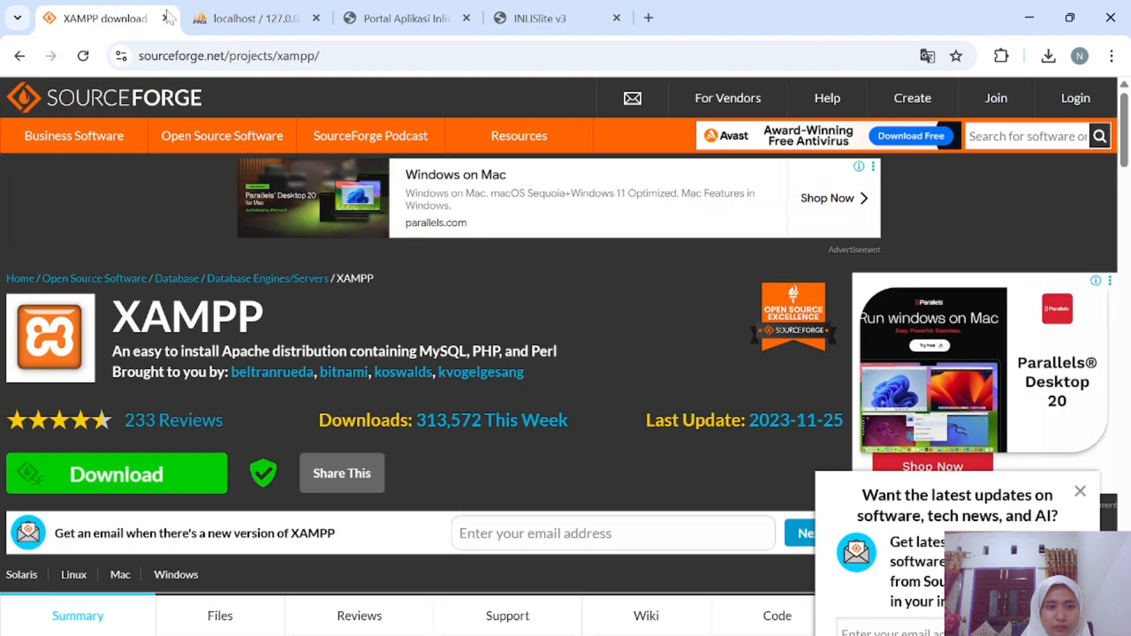
pyautogui.click(166, 18)
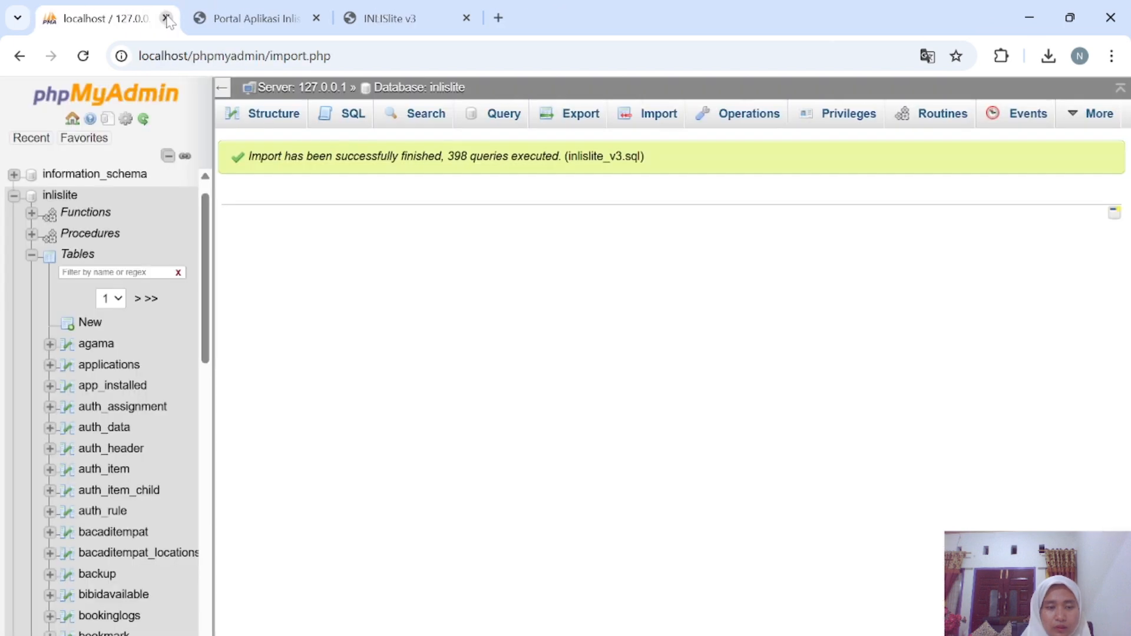
pyautogui.click(167, 19)
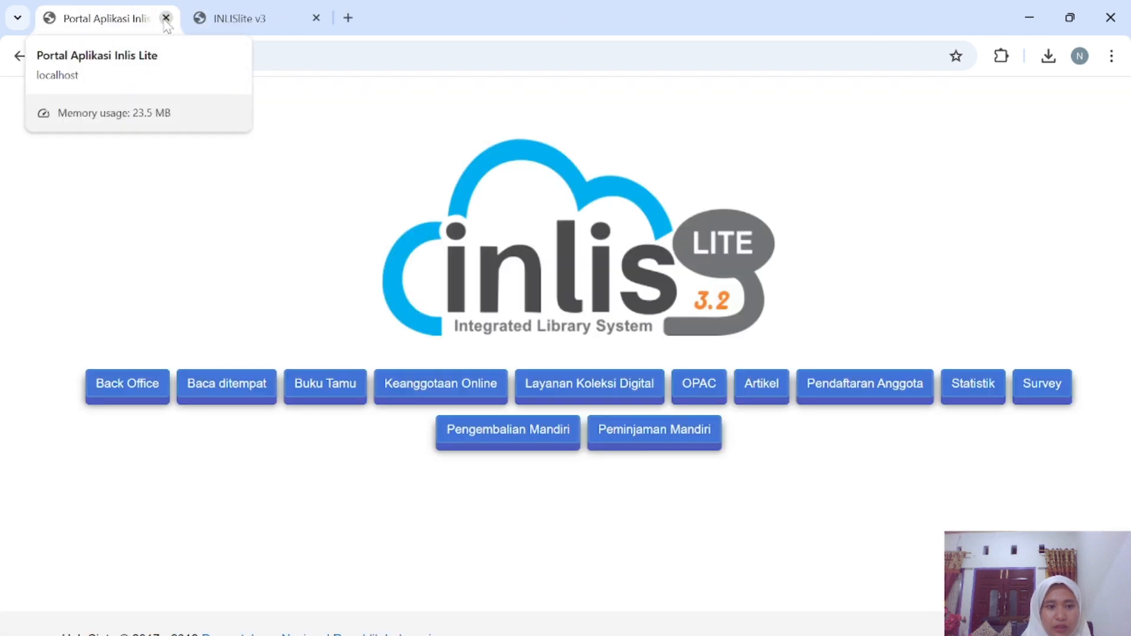
pyautogui.click(223, 16)
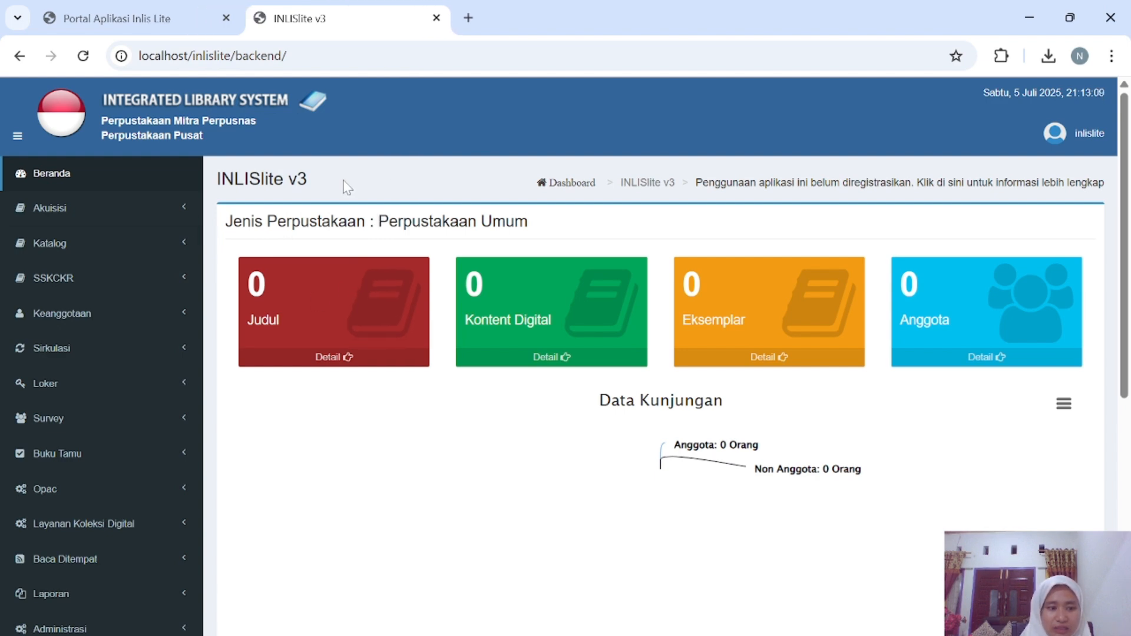
# Start a new Entri Katalog form with Monograf as the material type.
pyautogui.click(182, 244)
pyautogui.scroll(-1, 156, 285)
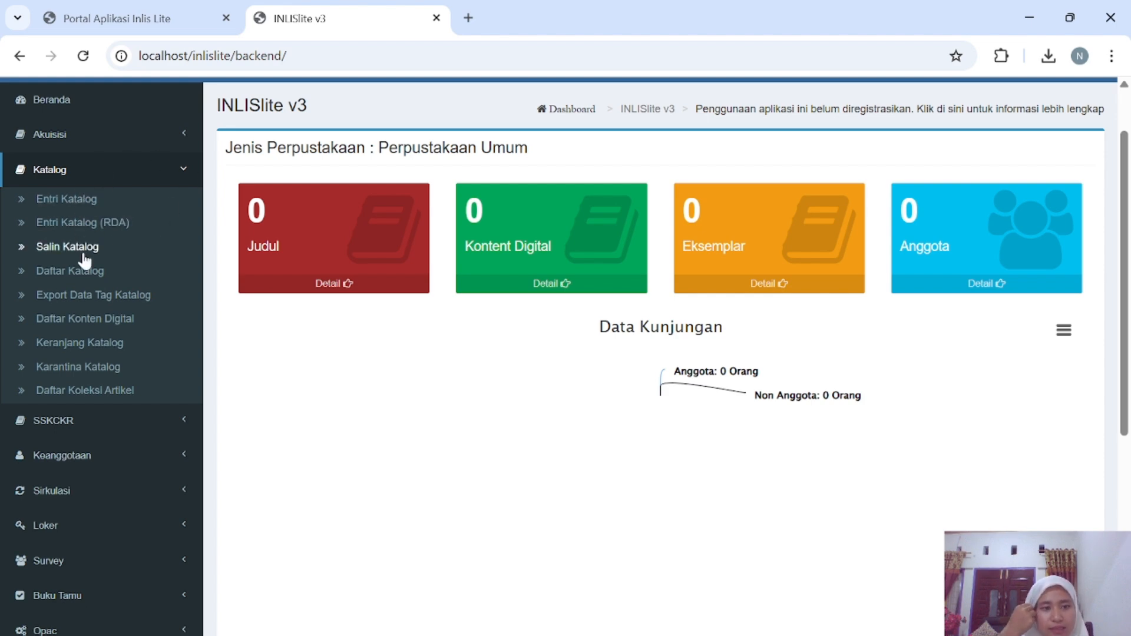
pyautogui.click(75, 207)
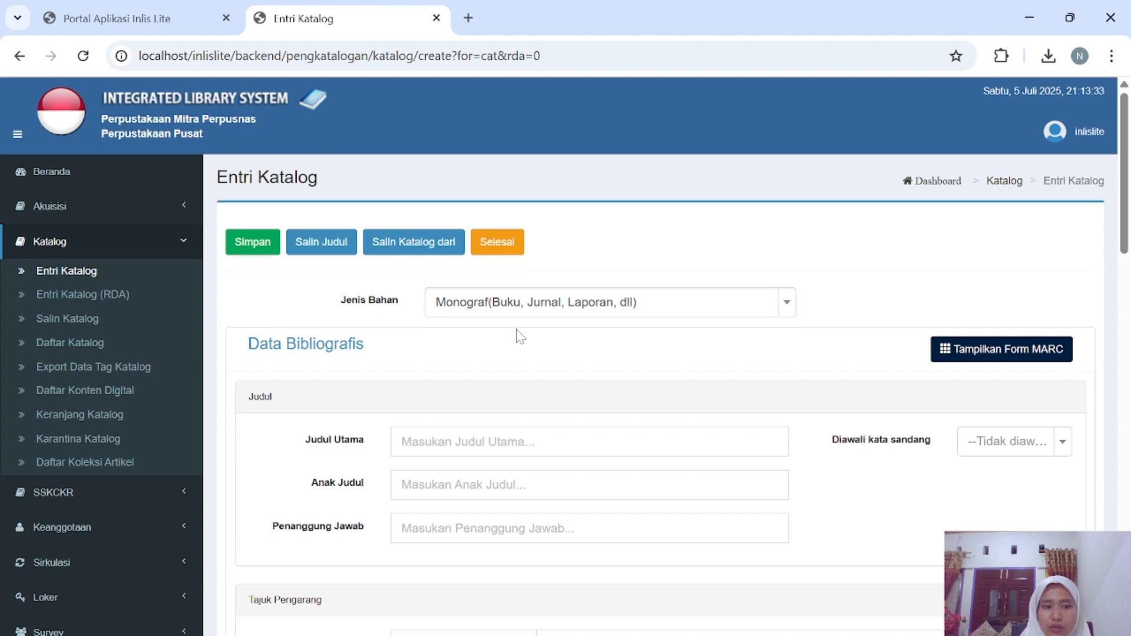
pyautogui.scroll(-2, 517, 336)
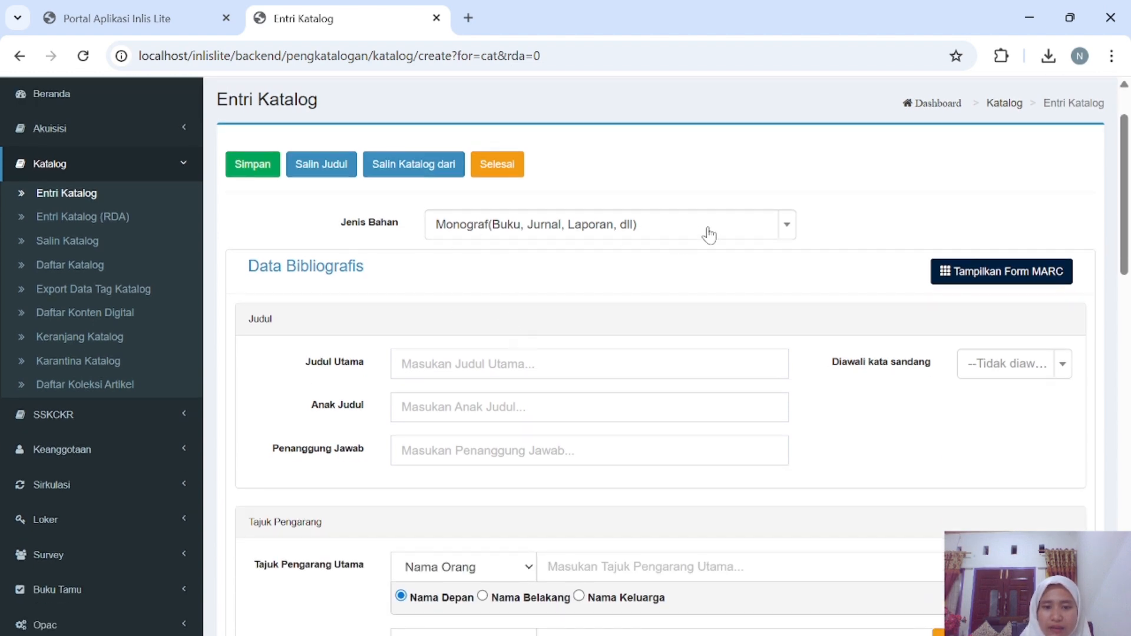
pyautogui.click(790, 235)
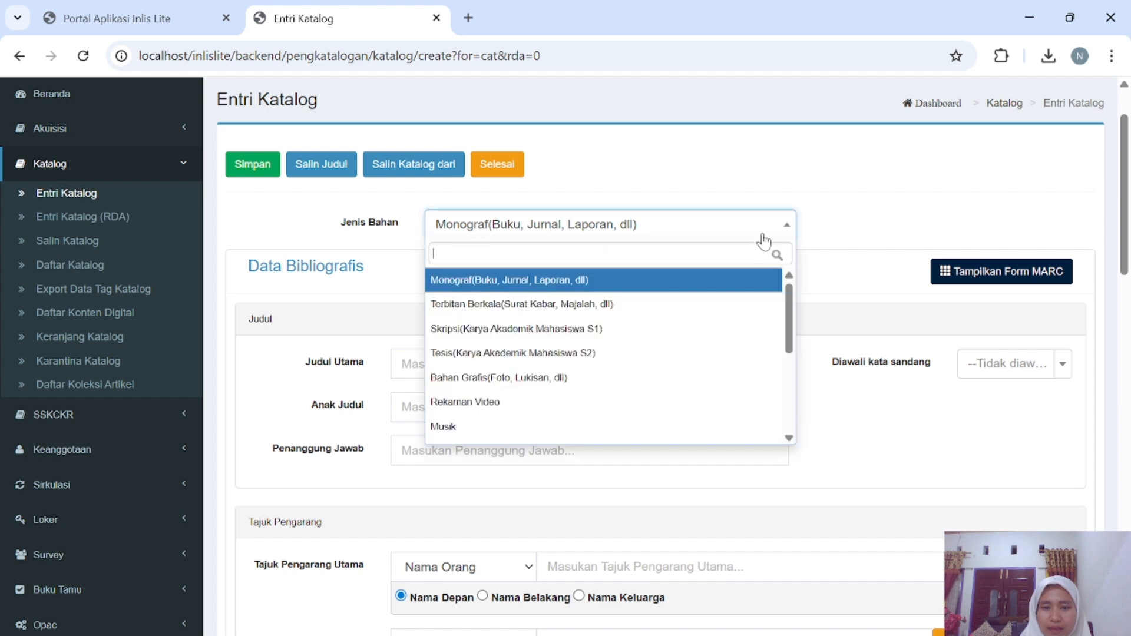
pyautogui.click(501, 280)
pyautogui.scroll(-2, 613, 295)
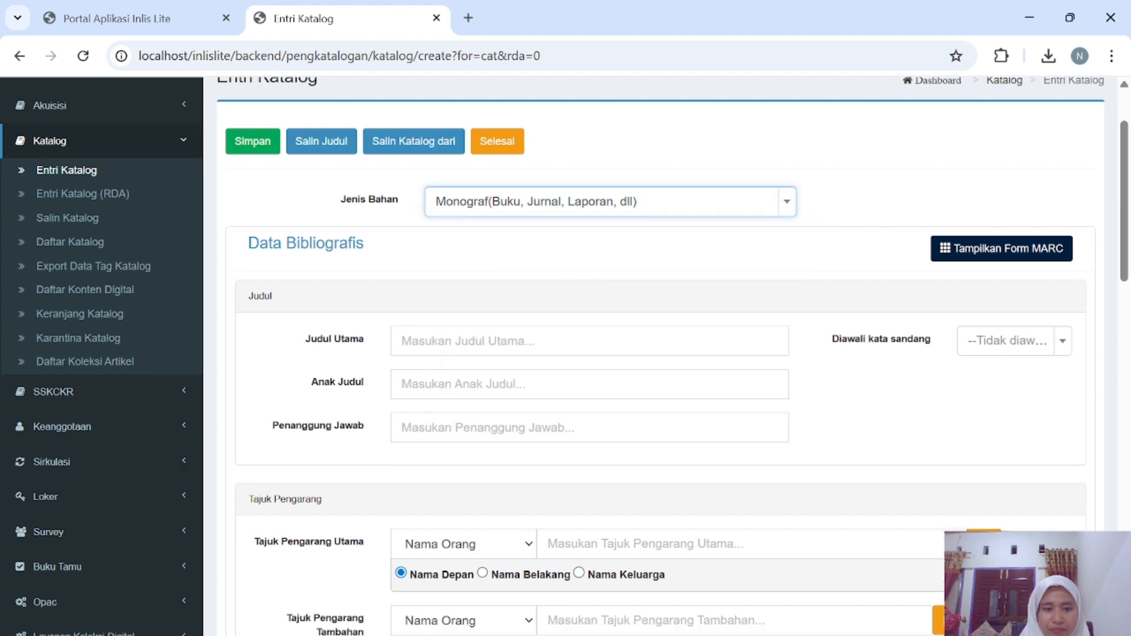
# Set the main title to 'Pengantar ilmu perpustakaan'.
pyautogui.click(499, 286)
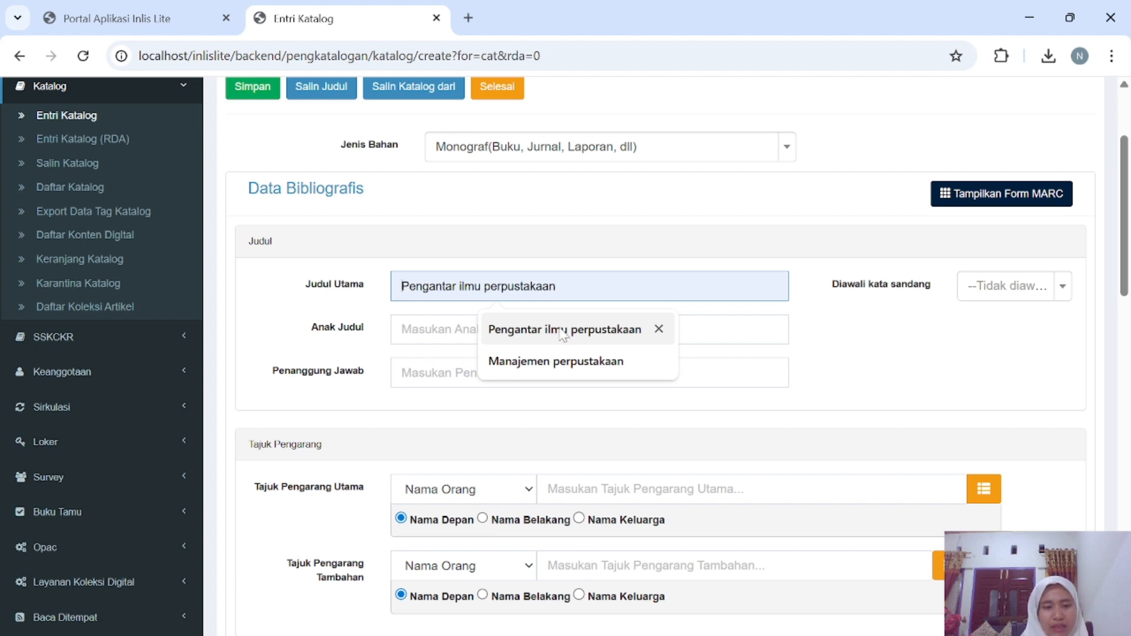
pyautogui.click(562, 330)
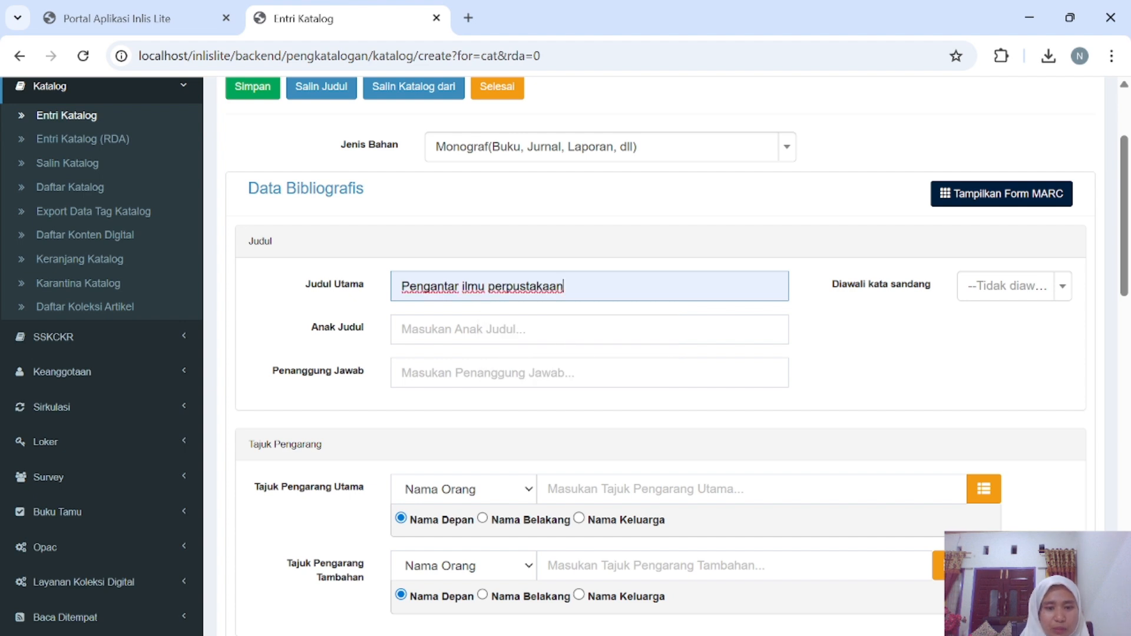
pyautogui.click(589, 329)
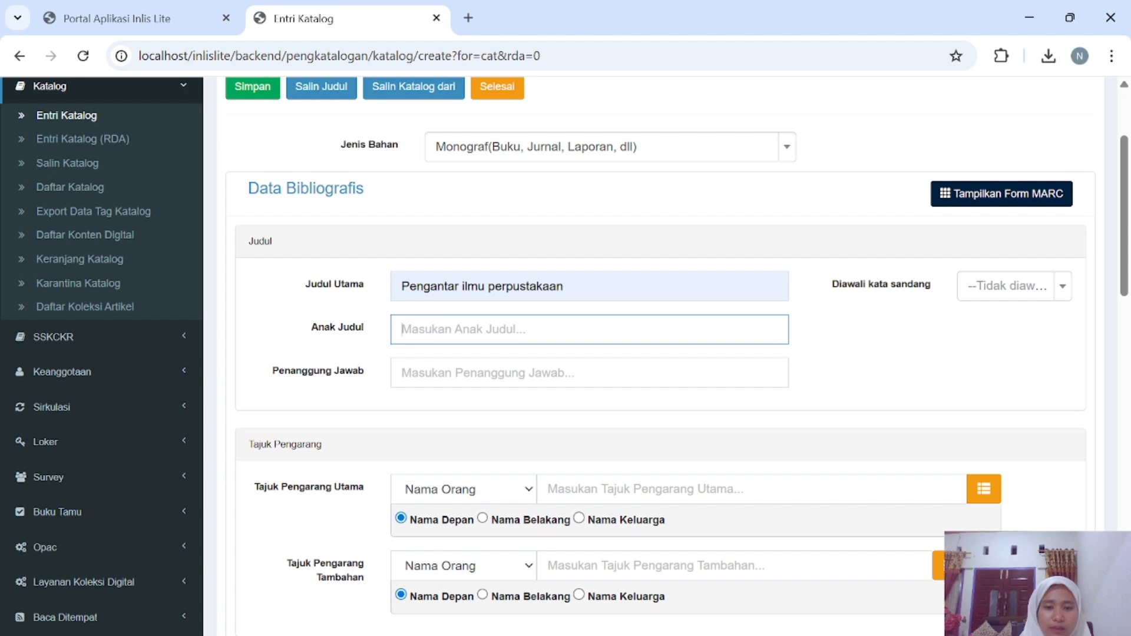
# Fill the responsibility statement and main author heading with the author's name from suggestions.
pyautogui.click(522, 372)
pyautogui.scroll(-1, 522, 371)
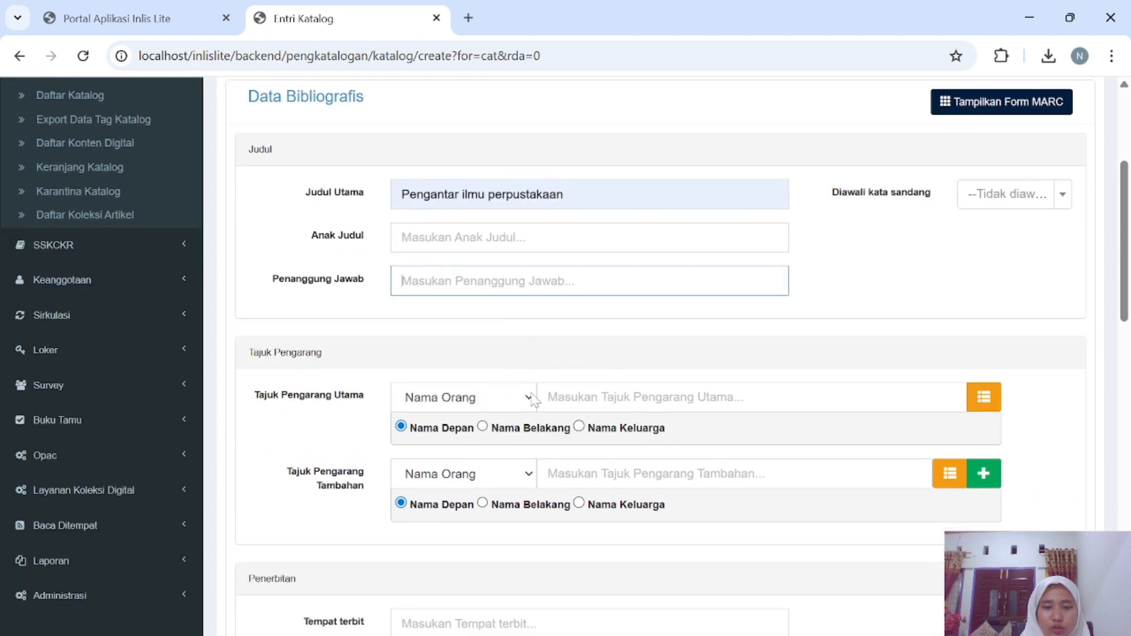
pyautogui.click(528, 281)
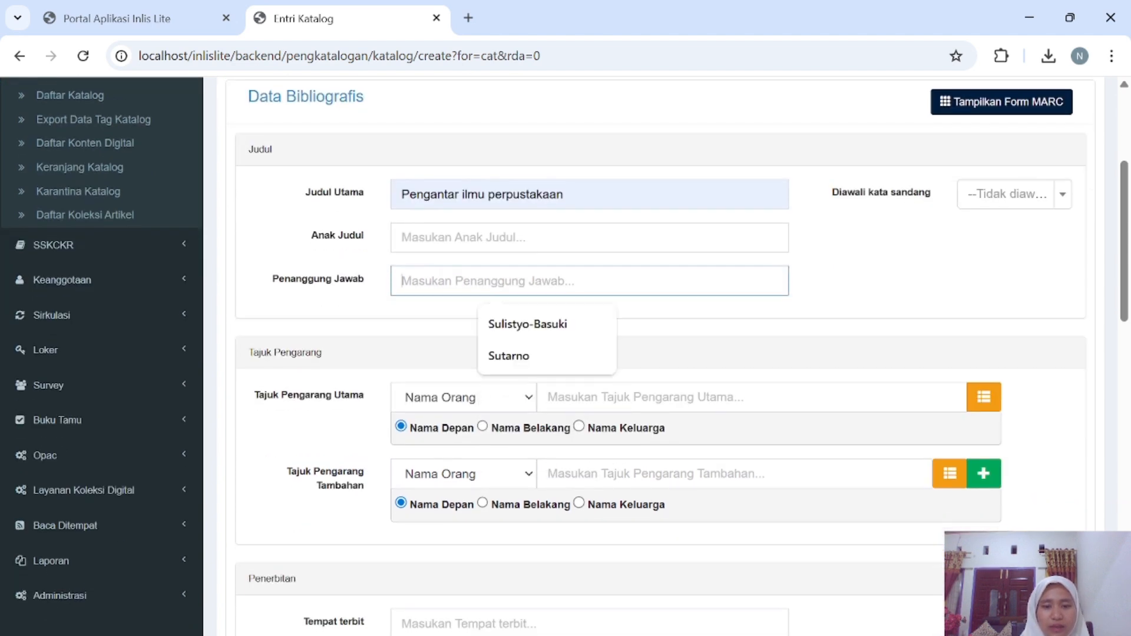
pyautogui.click(541, 330)
pyautogui.scroll(-1, 475, 290)
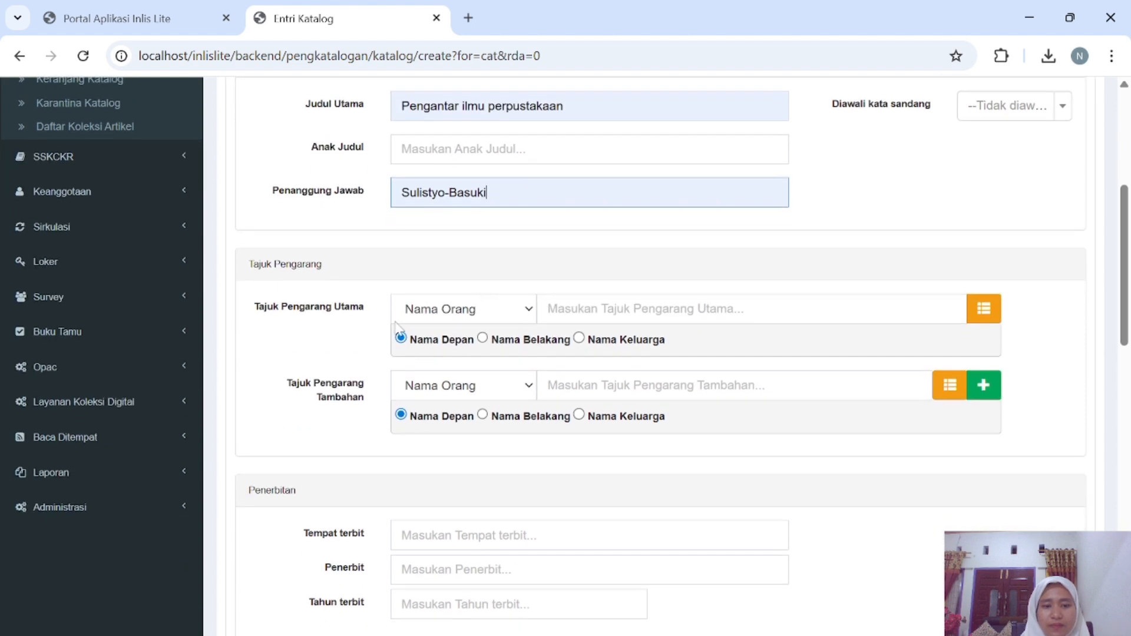
pyautogui.click(568, 308)
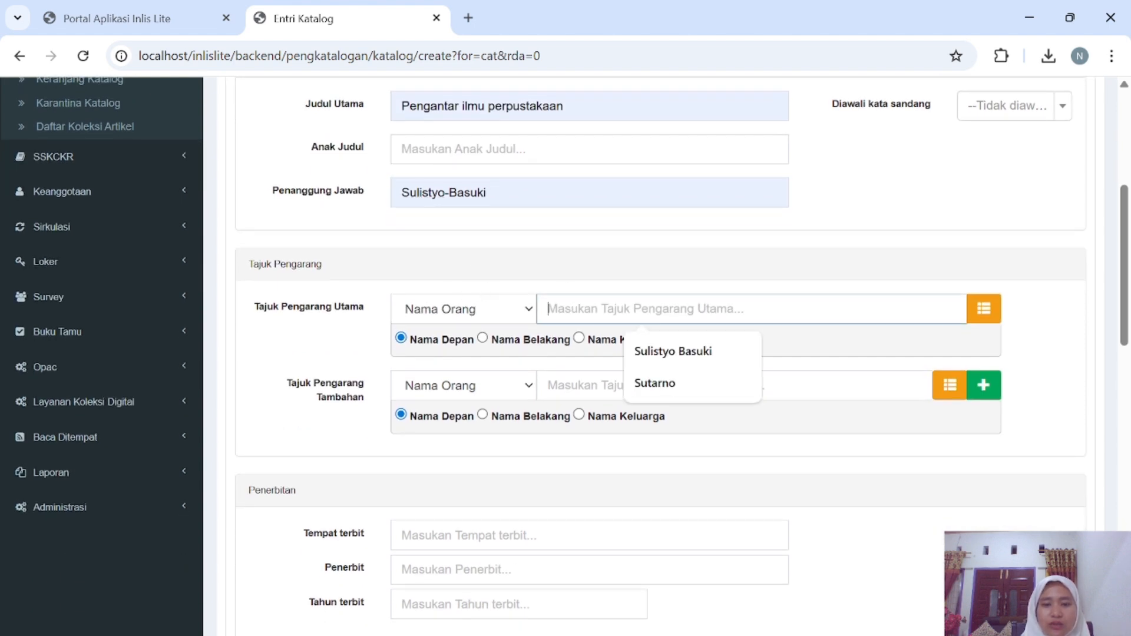
pyautogui.click(654, 351)
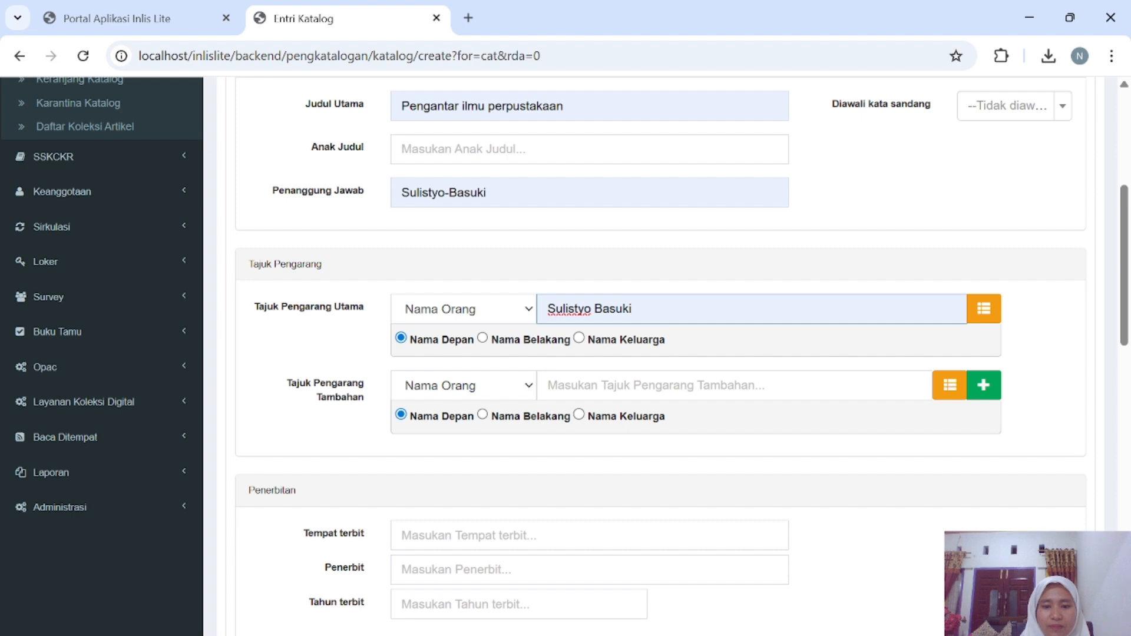
pyautogui.click(550, 389)
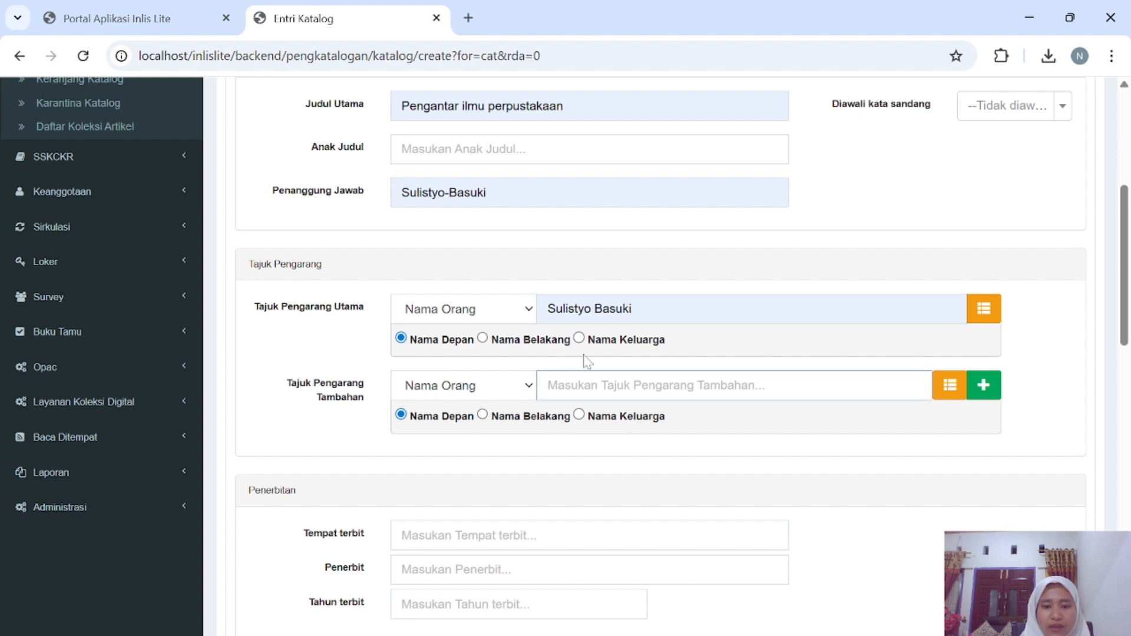
pyautogui.scroll(-2, 585, 359)
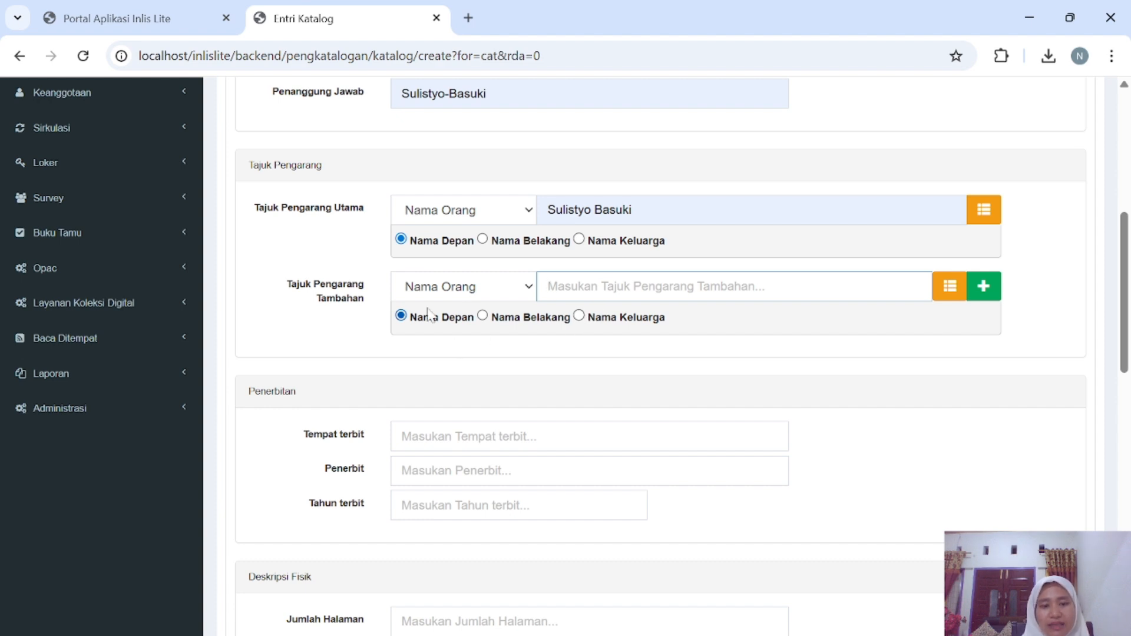
# Enter publication data: Jakarta, Gramedia Pustaka Utama, 1991.
pyautogui.scroll(-2, 422, 333)
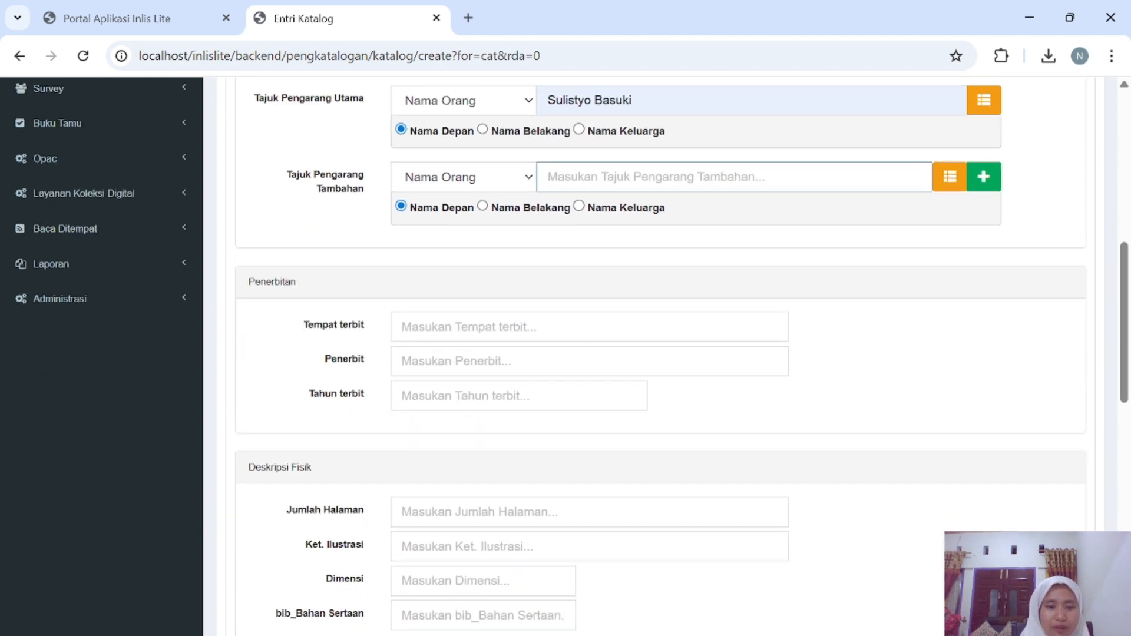
pyautogui.click(497, 327)
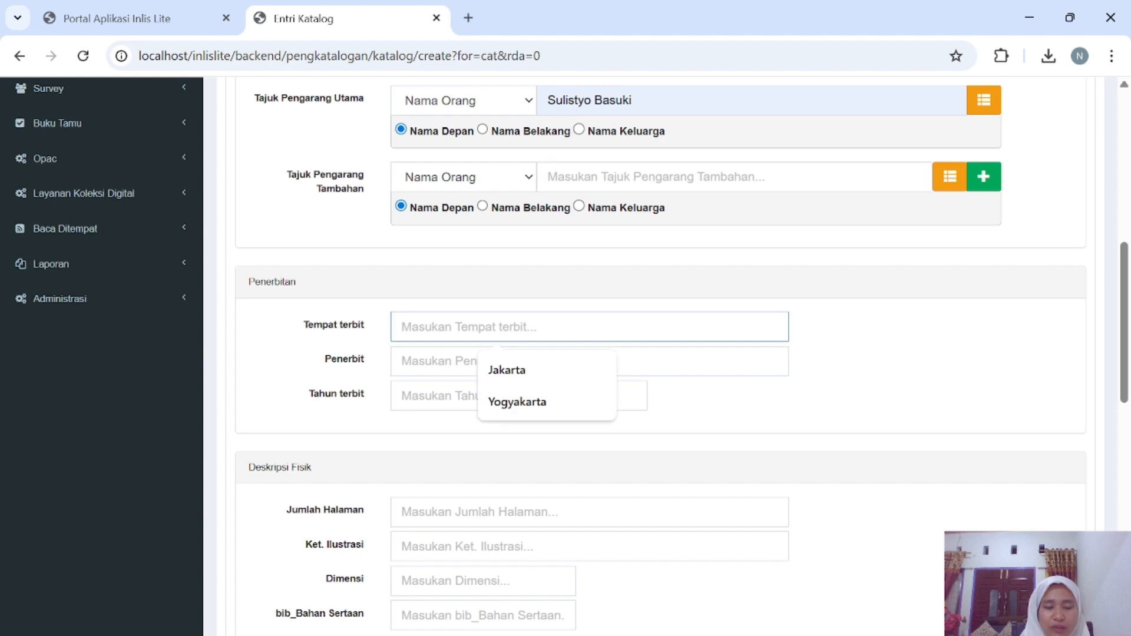
pyautogui.click(522, 369)
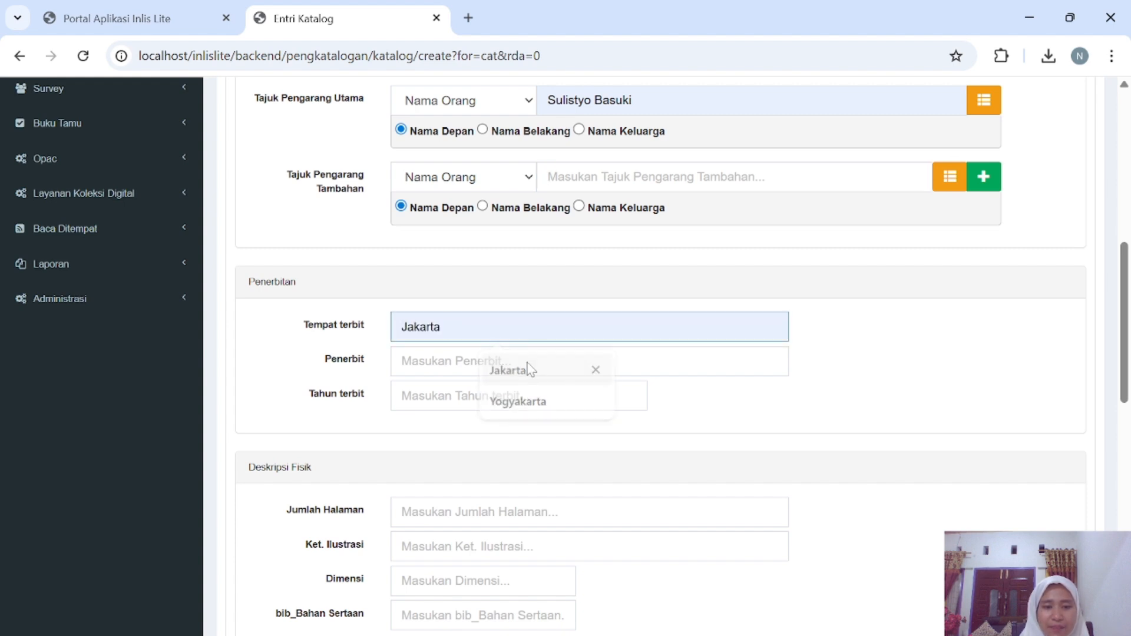
pyautogui.scroll(-1, 505, 370)
pyautogui.click(499, 303)
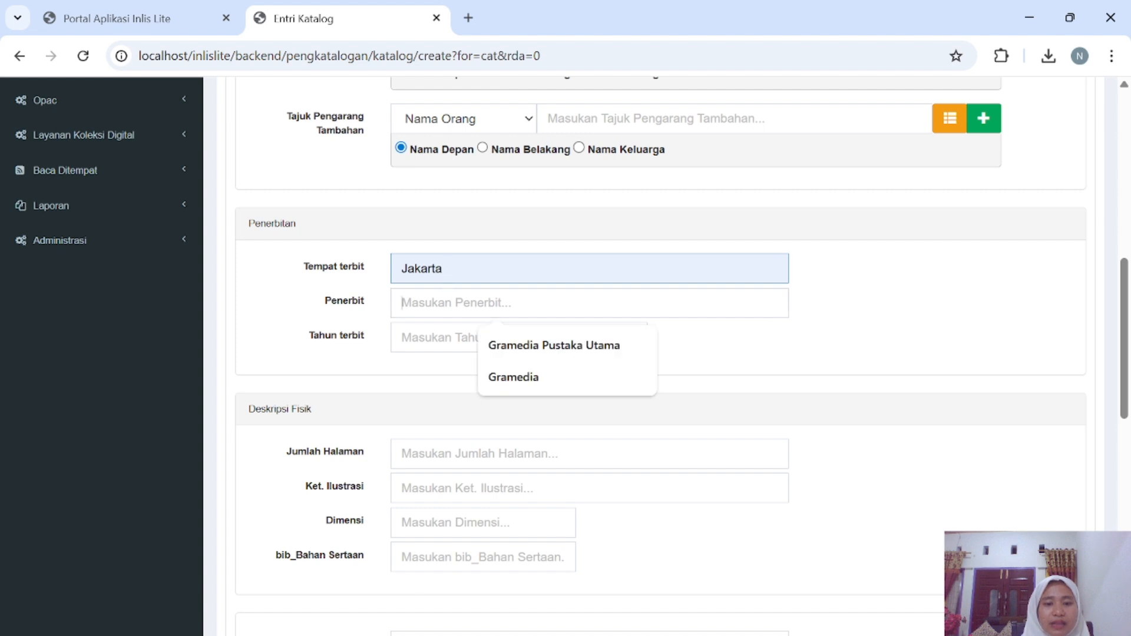
pyautogui.click(533, 346)
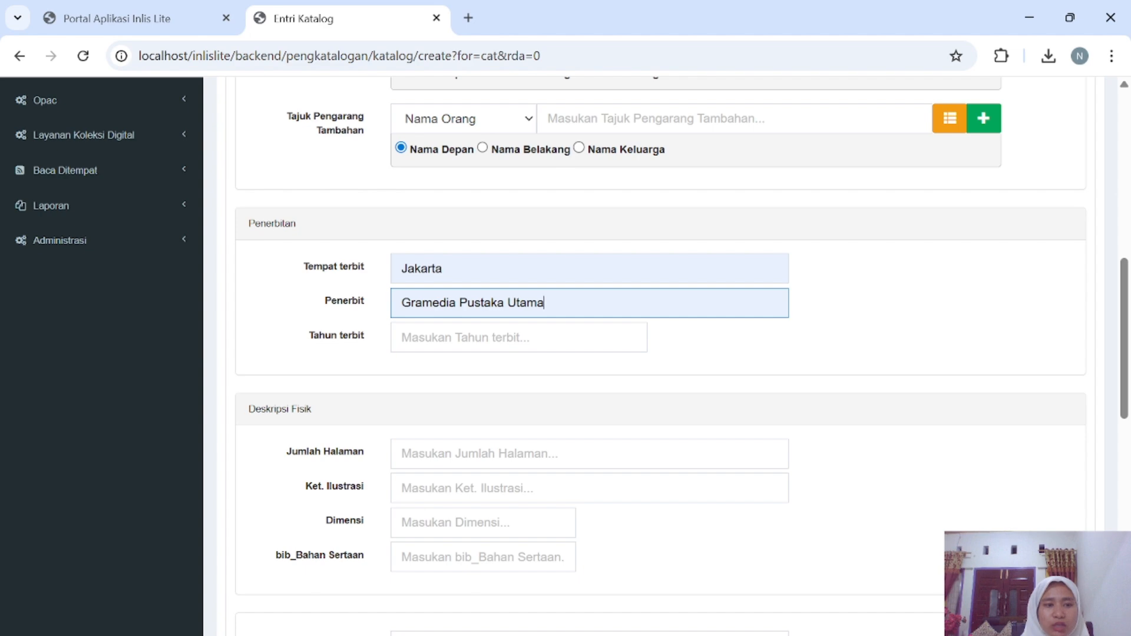
pyautogui.click(506, 337)
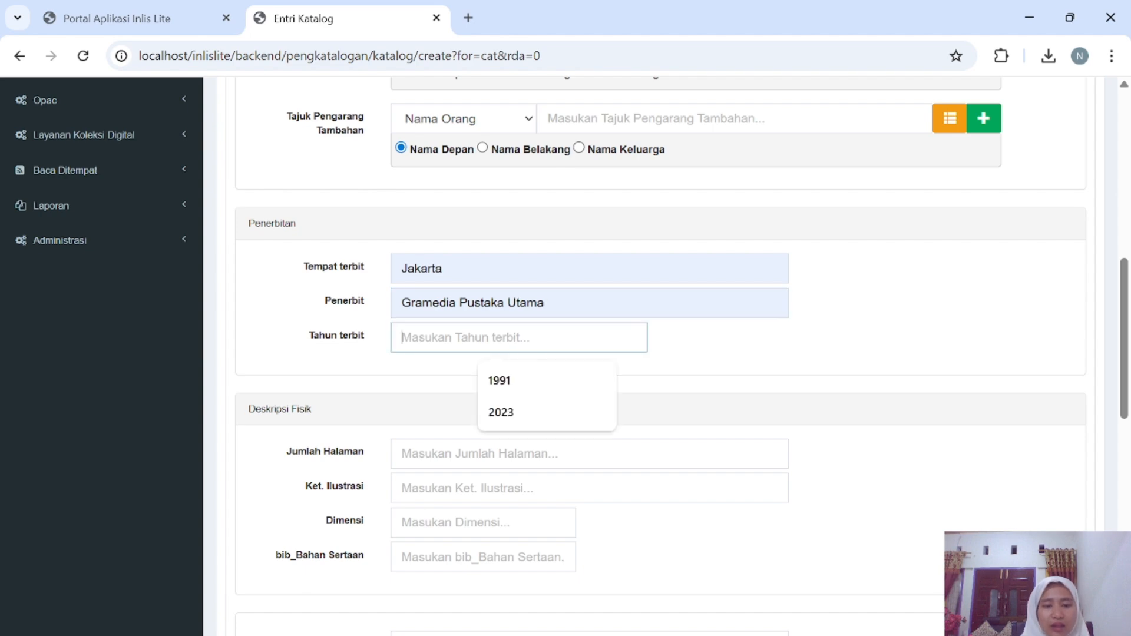
pyautogui.click(507, 382)
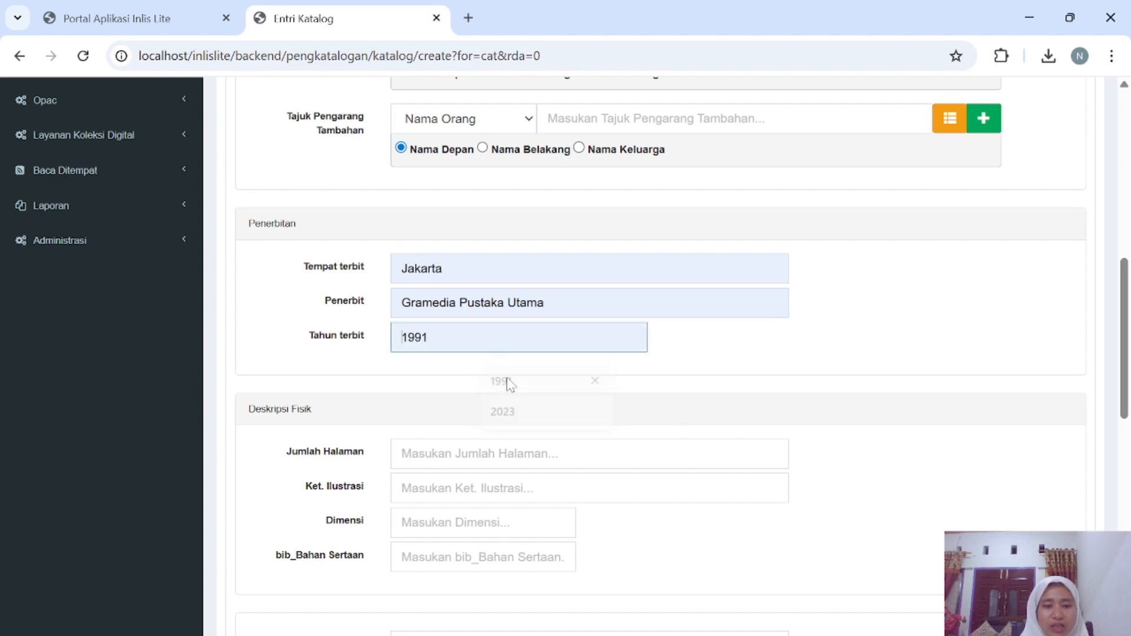
# Fill the physical description with iv,234 halaman, ilus. and 21 cm.
pyautogui.scroll(-3, 508, 381)
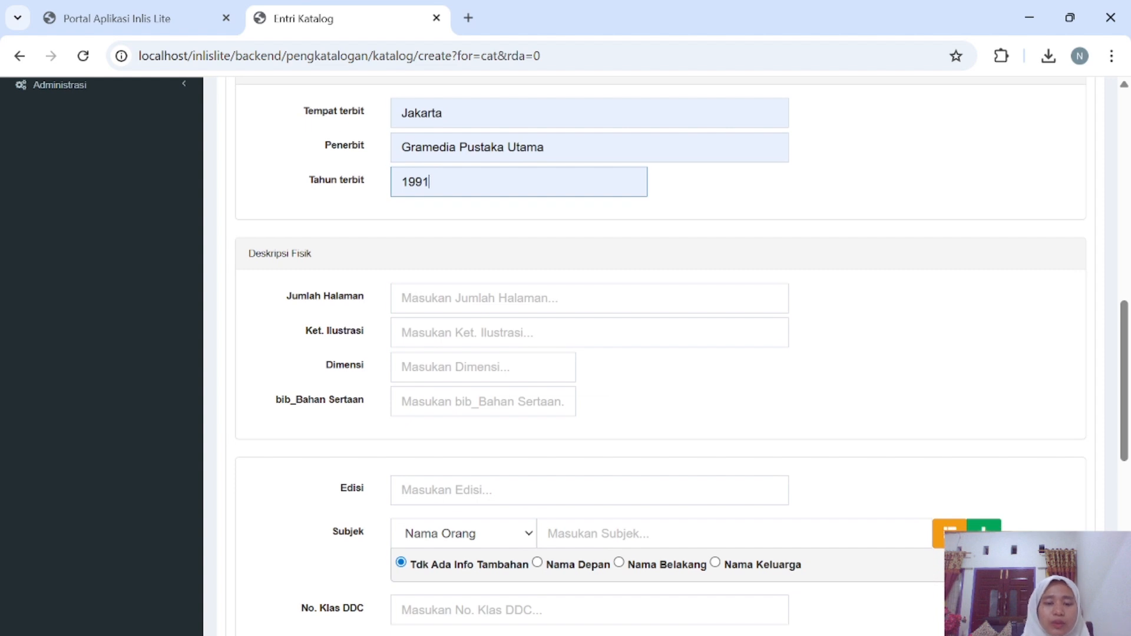
pyautogui.click(495, 298)
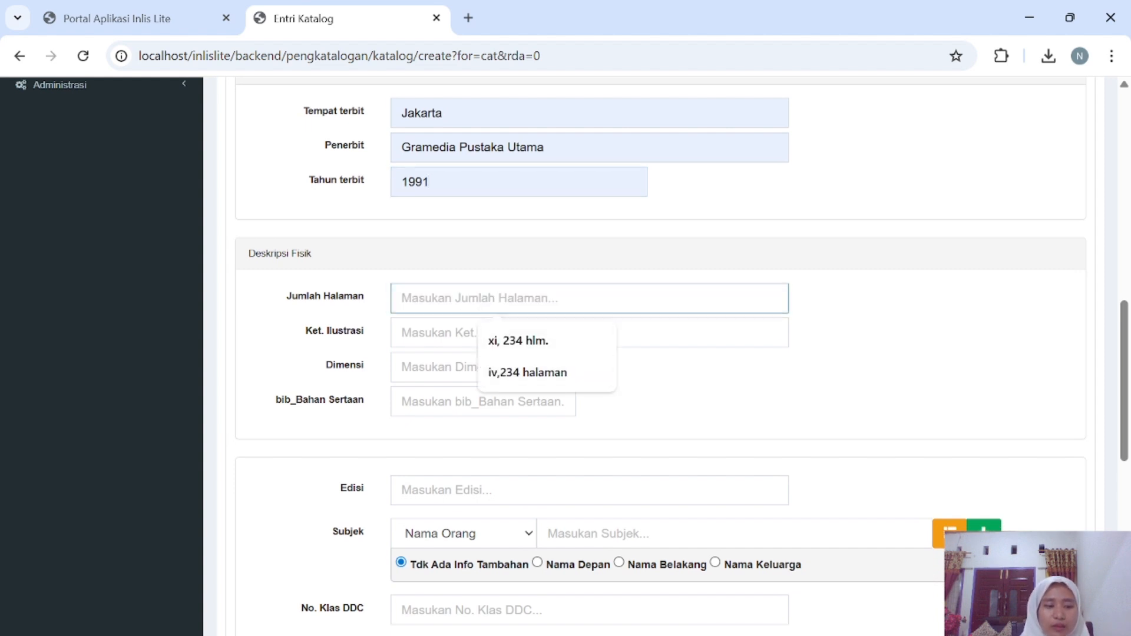
pyautogui.click(529, 373)
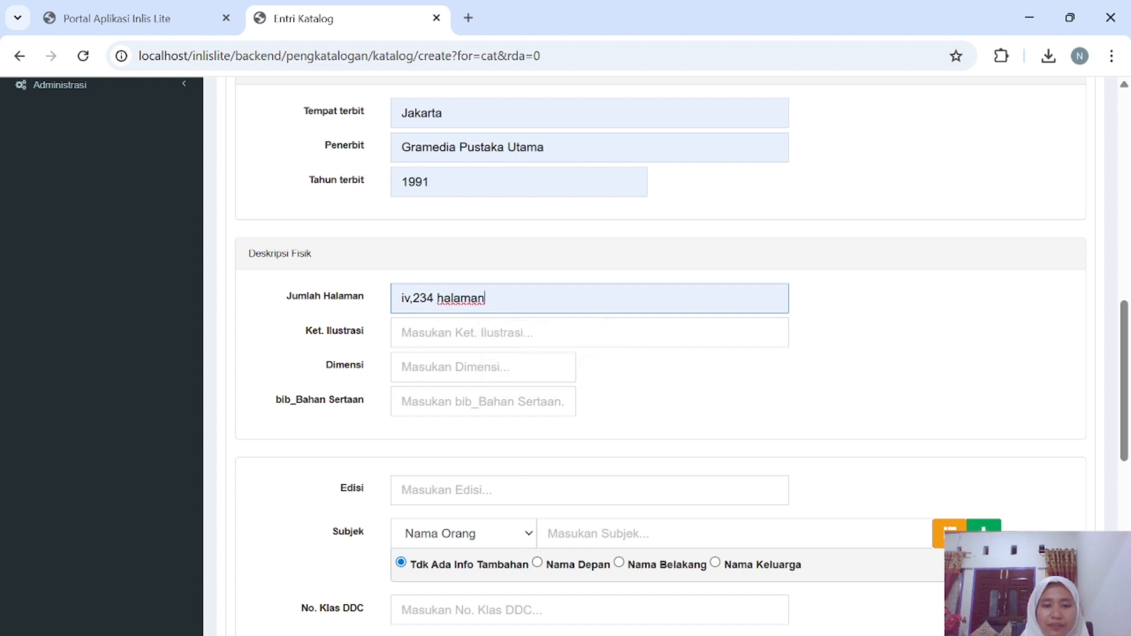
pyautogui.click(498, 332)
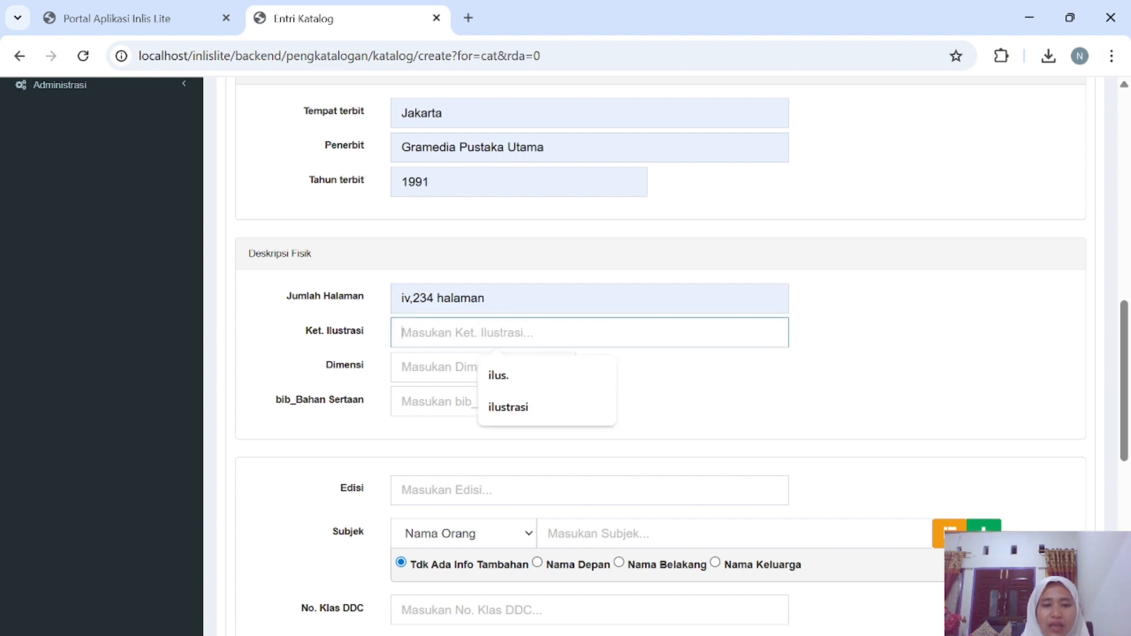
pyautogui.click(511, 374)
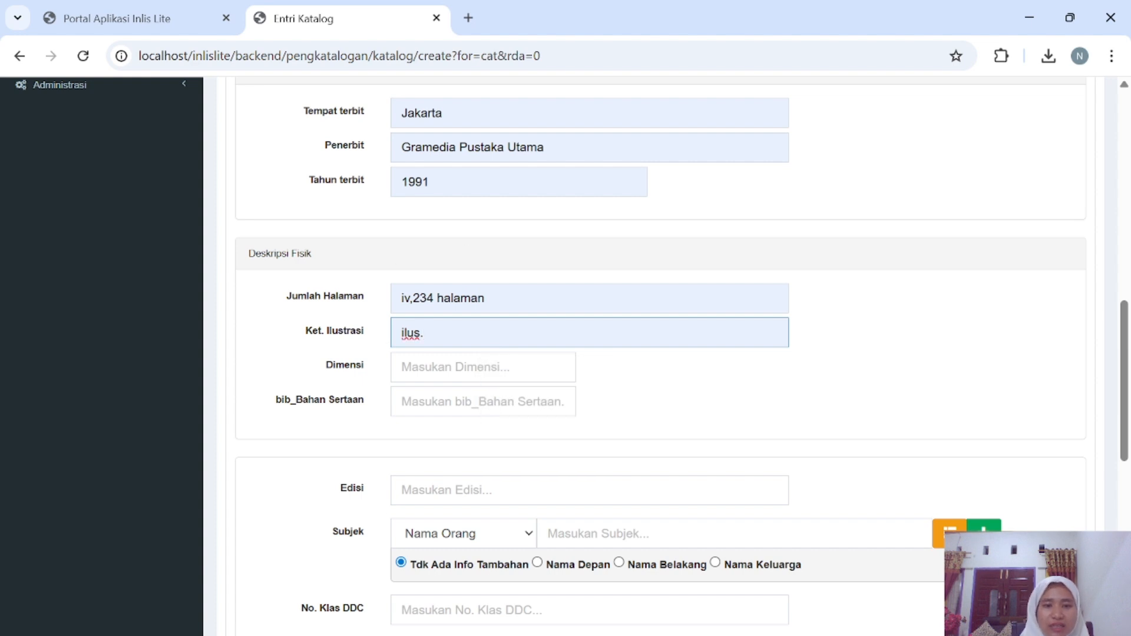
pyautogui.scroll(-1, 659, 354)
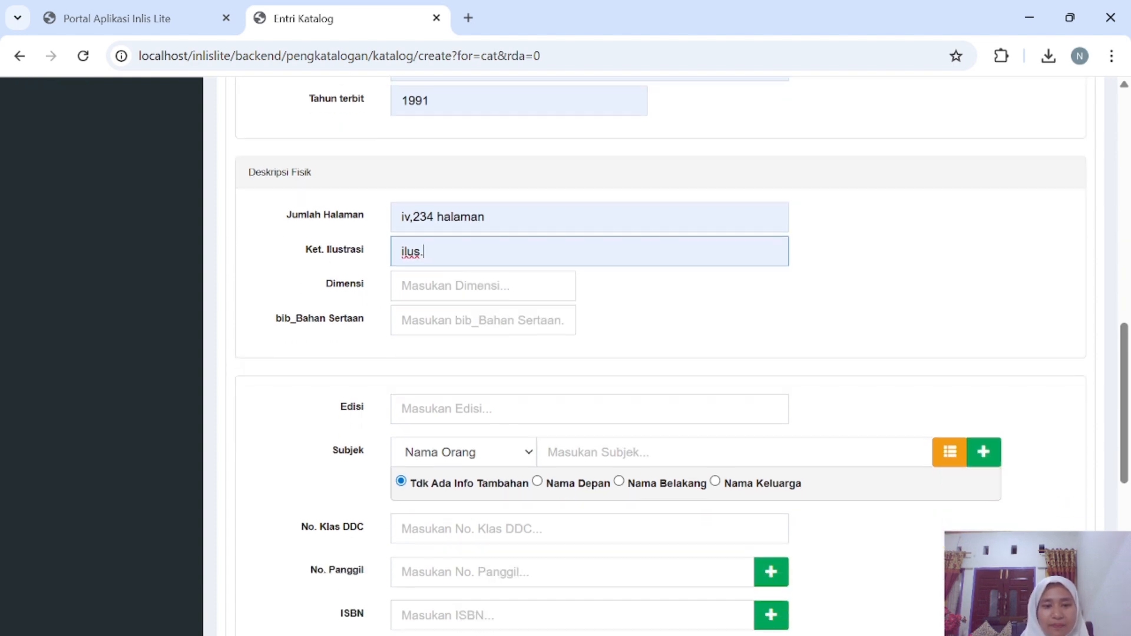
pyautogui.click(403, 285)
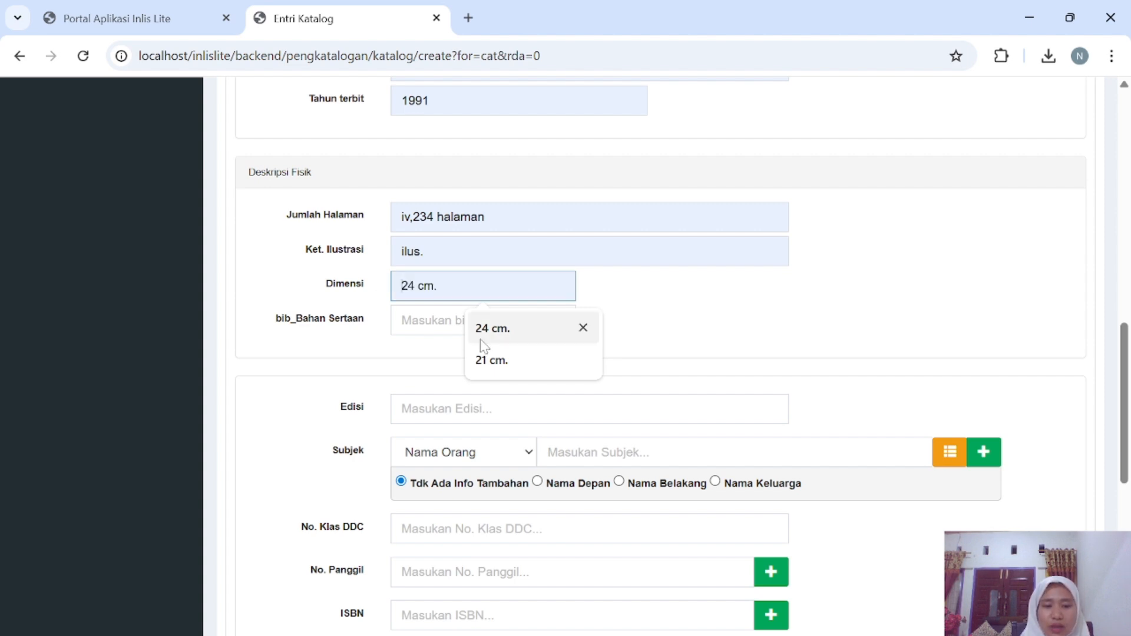
pyautogui.click(506, 359)
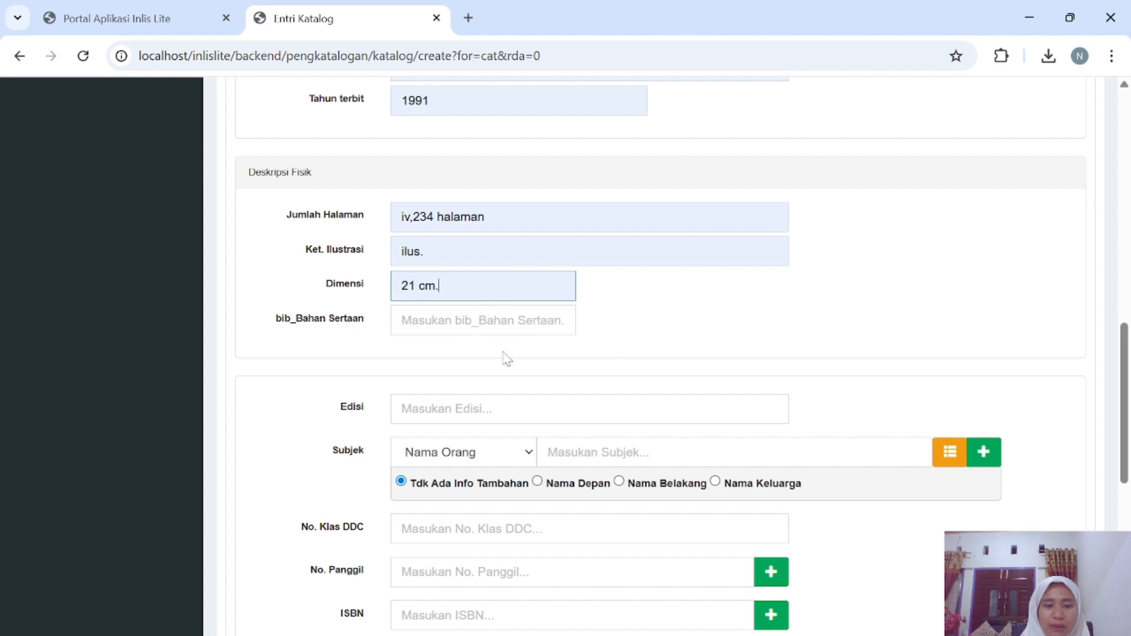
pyautogui.click(474, 320)
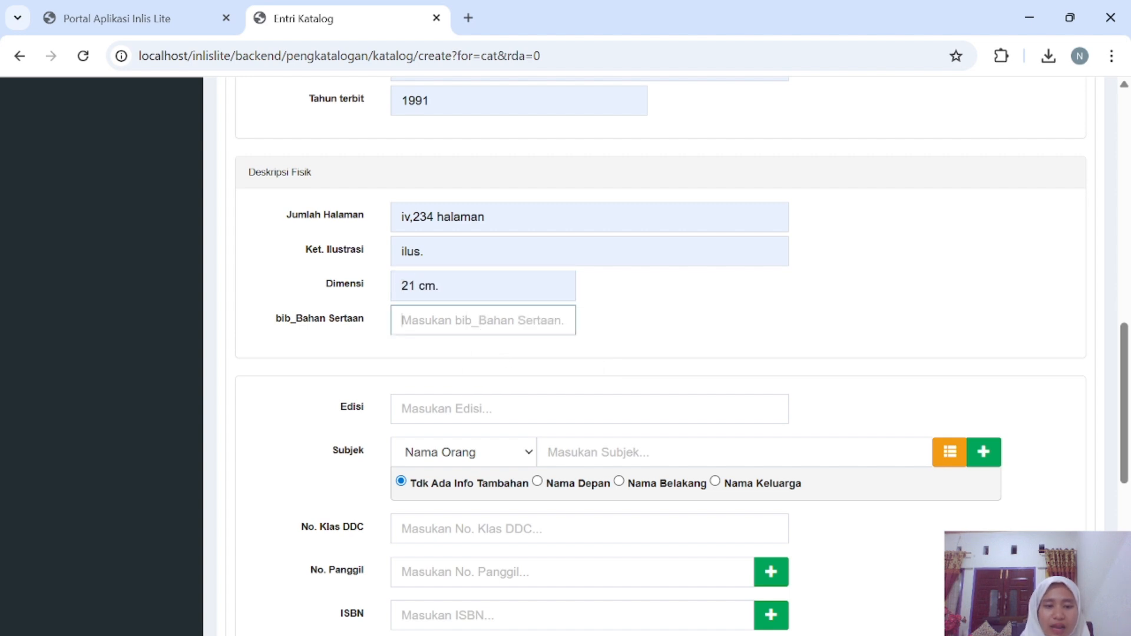
pyautogui.scroll(-1, 418, 334)
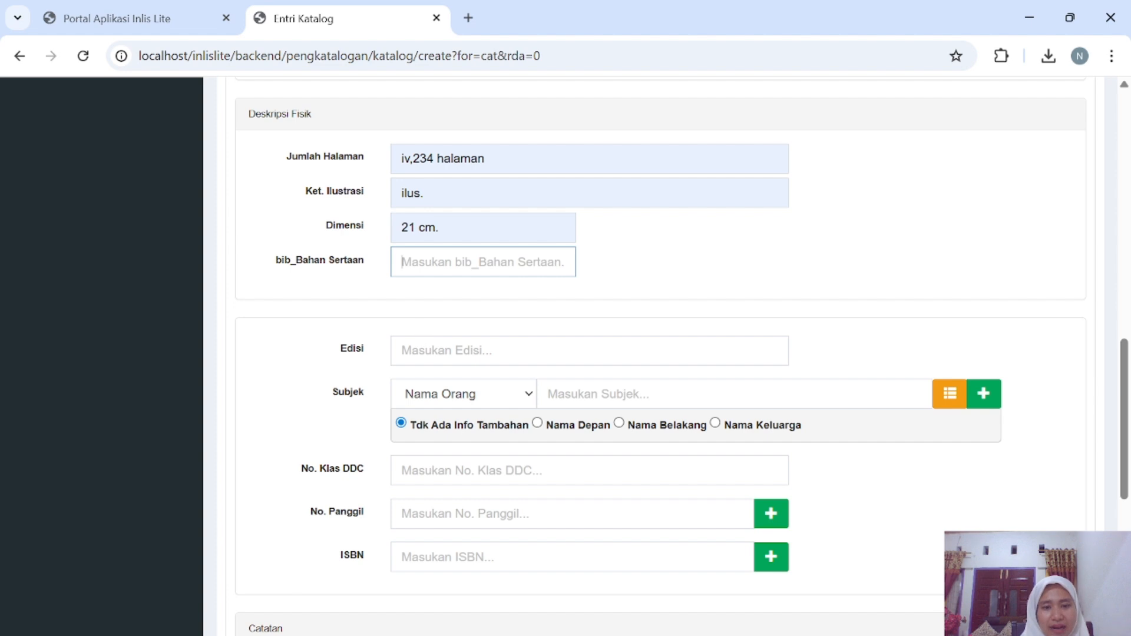
# Set the edition to Ed. 2, Cet. 4.
pyautogui.click(495, 350)
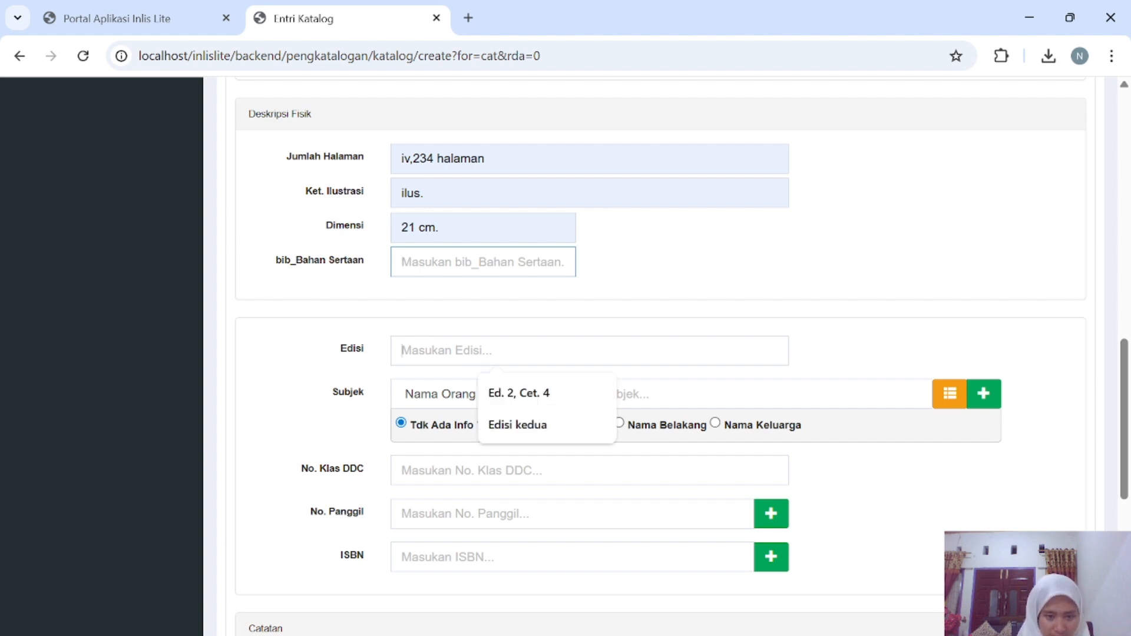
pyautogui.scroll(-1, 510, 342)
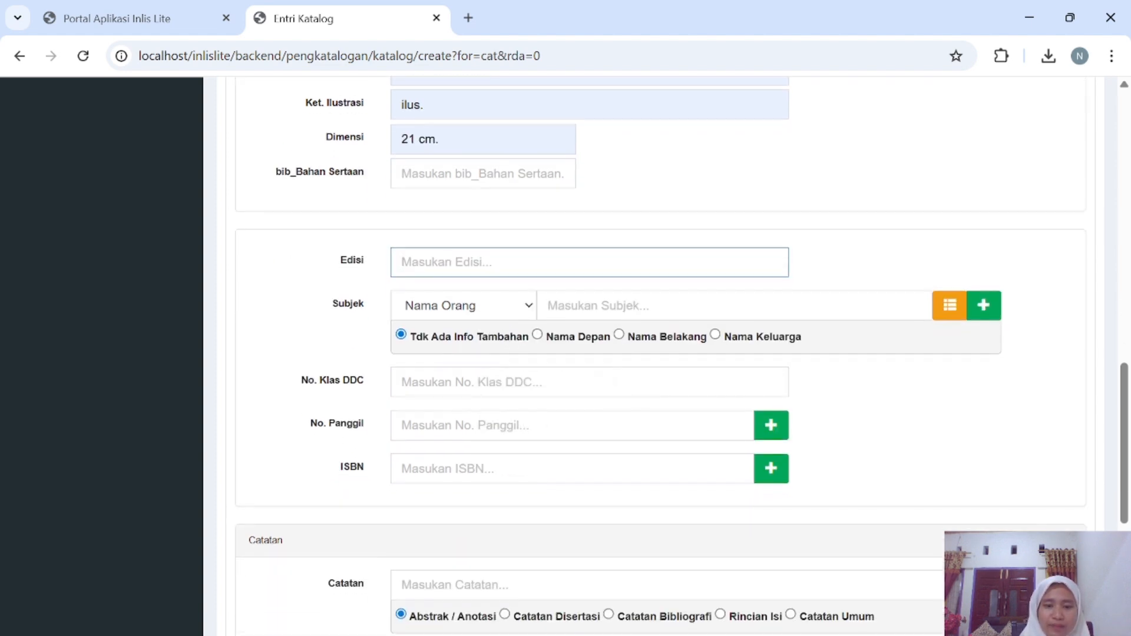
pyautogui.click(510, 262)
pyautogui.click(511, 306)
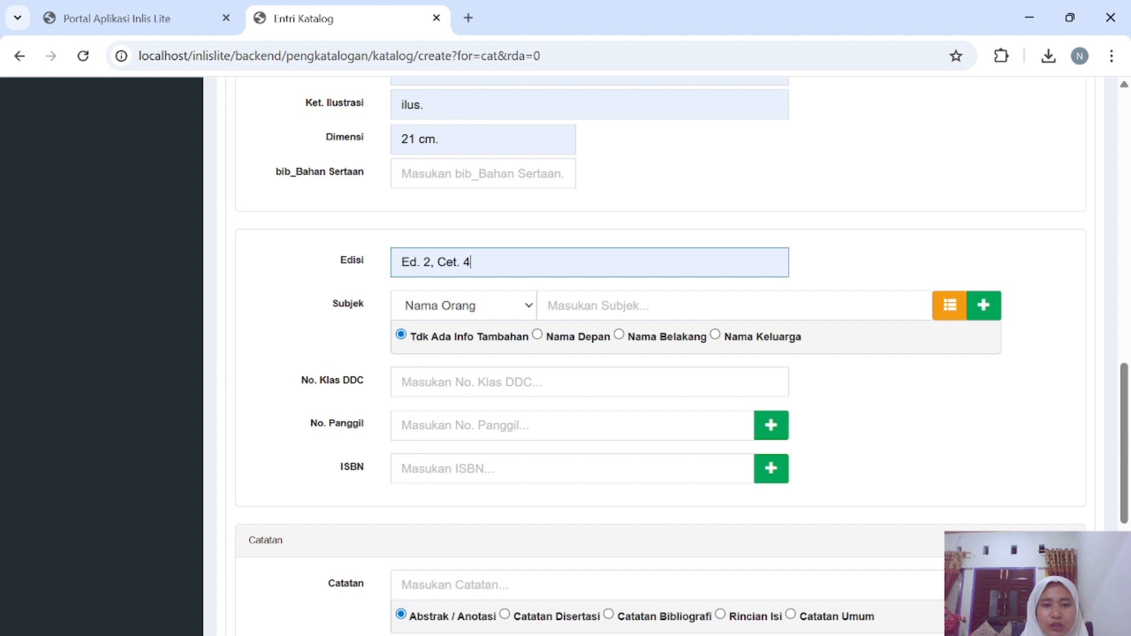
# Add three subject headings: Perpustakaan, Manajemen and Pustakawan.
pyautogui.scroll(-1, 467, 312)
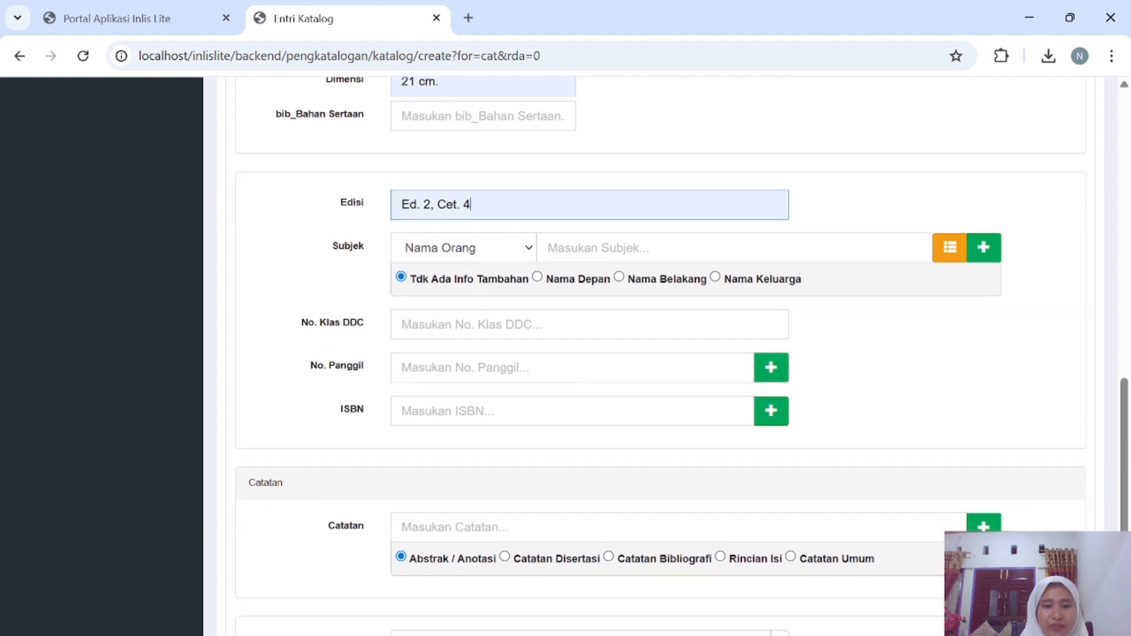
pyautogui.click(643, 248)
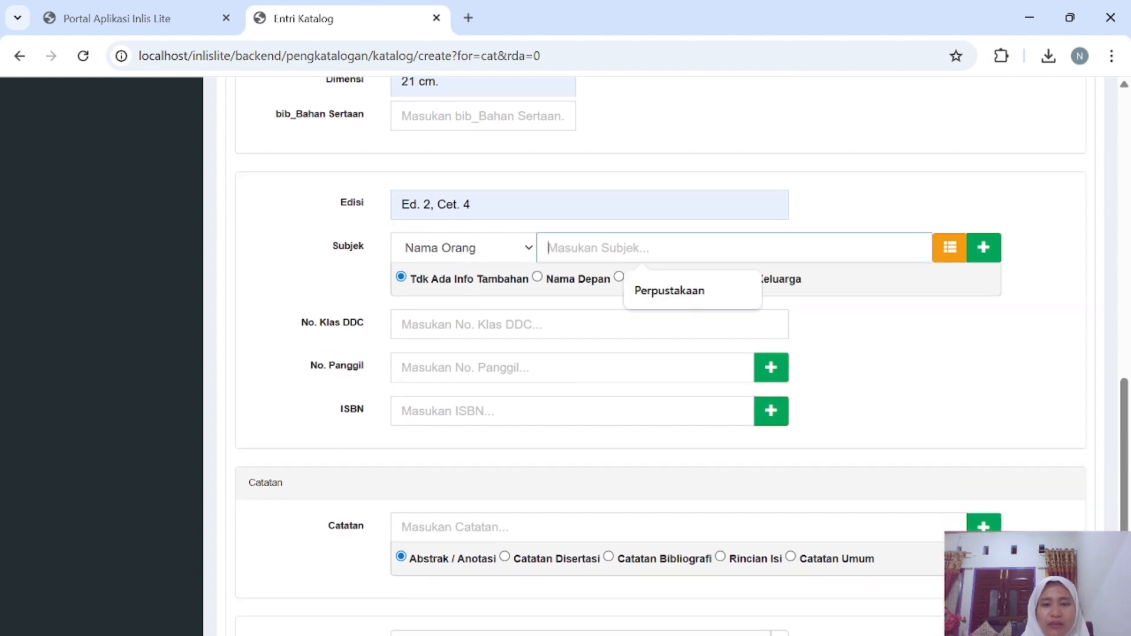
pyautogui.click(680, 295)
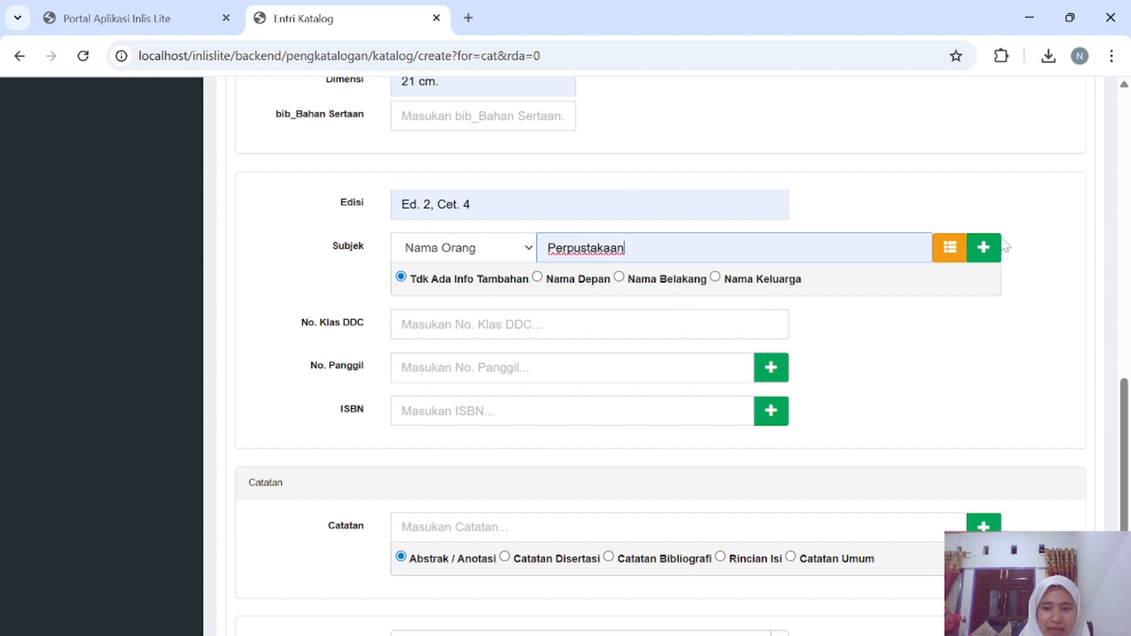
pyautogui.click(984, 247)
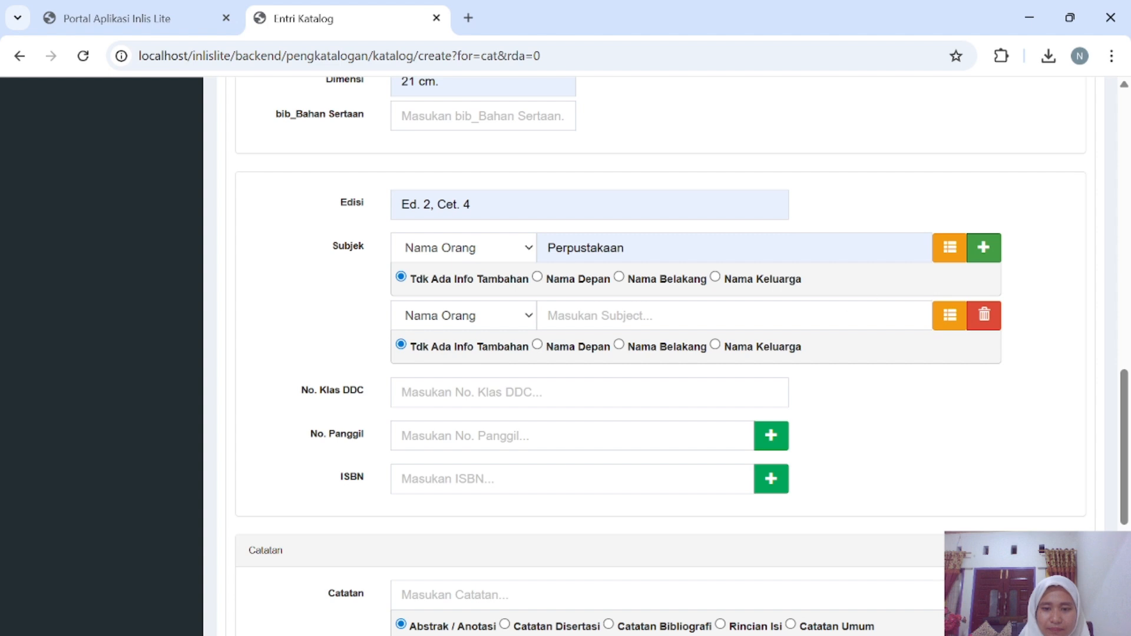
pyautogui.click(707, 316)
pyautogui.click(725, 357)
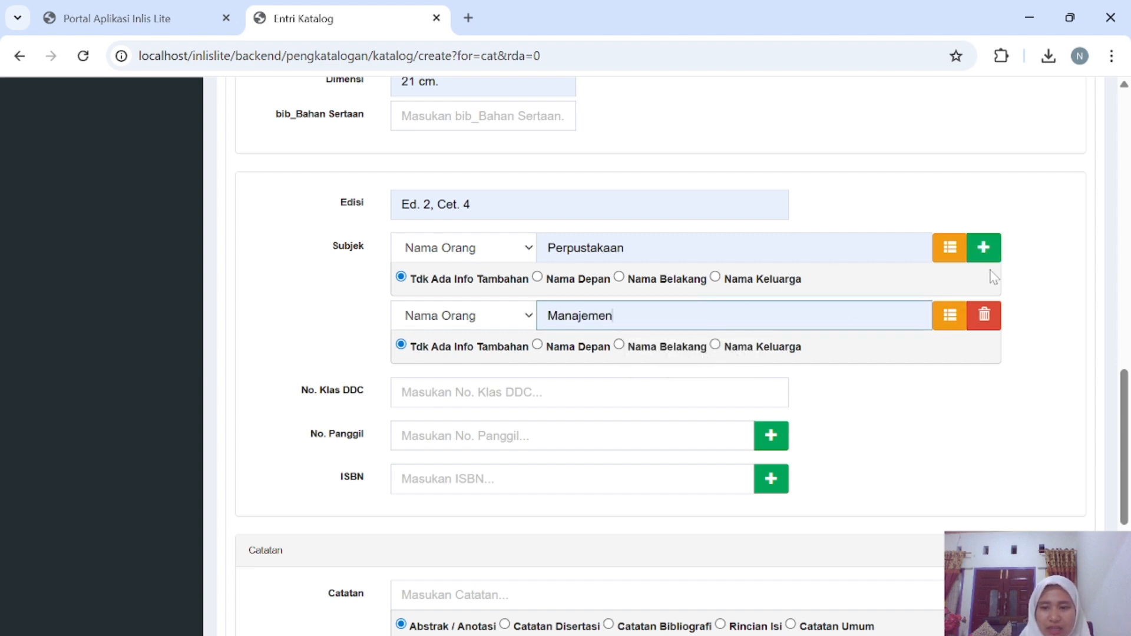
pyautogui.click(989, 252)
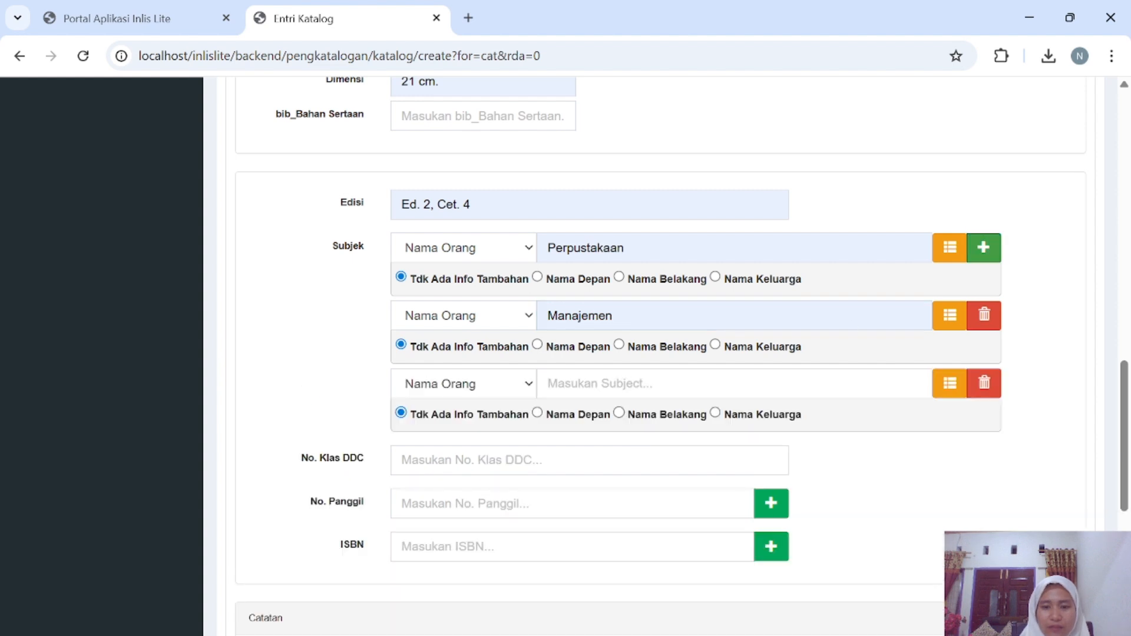
pyautogui.click(713, 383)
pyautogui.click(715, 433)
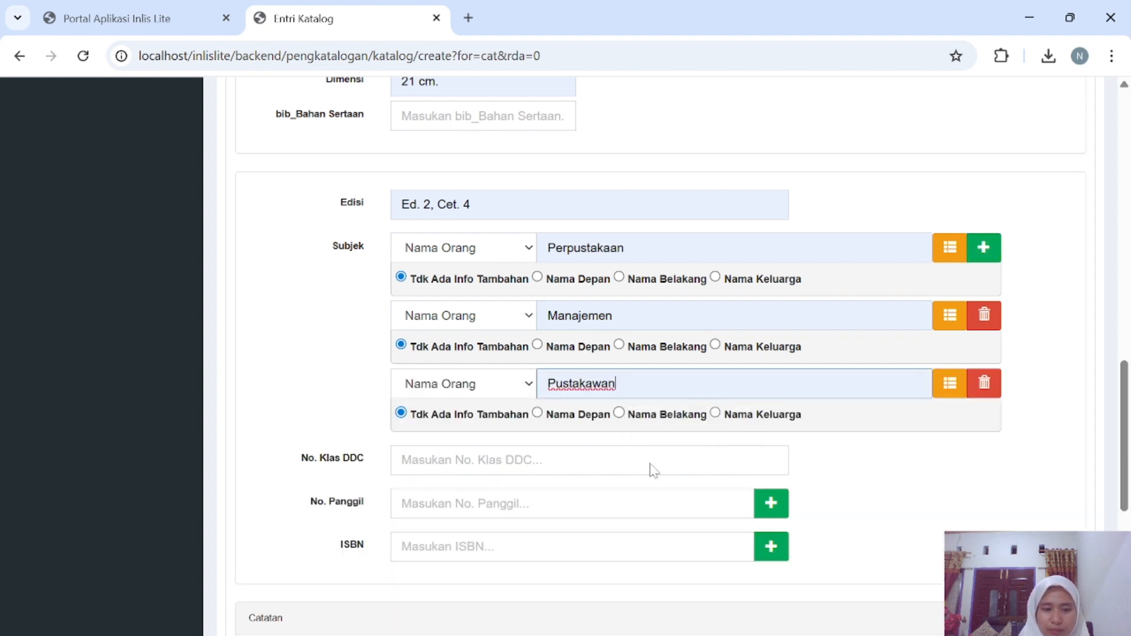
pyautogui.scroll(-2, 649, 469)
pyautogui.click(651, 343)
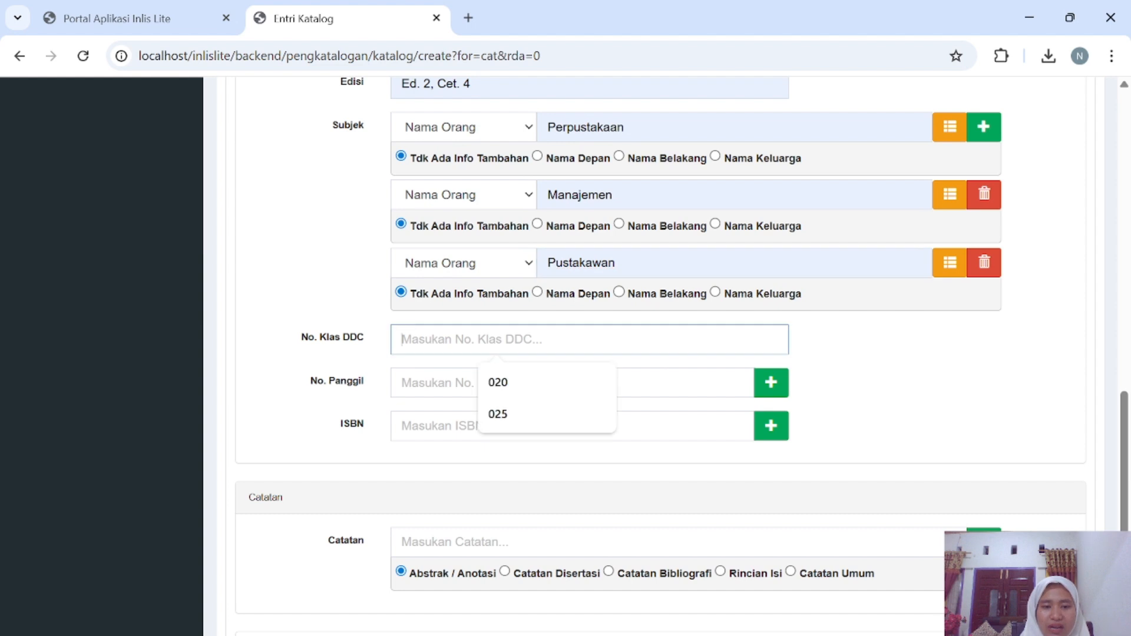
pyautogui.click(548, 383)
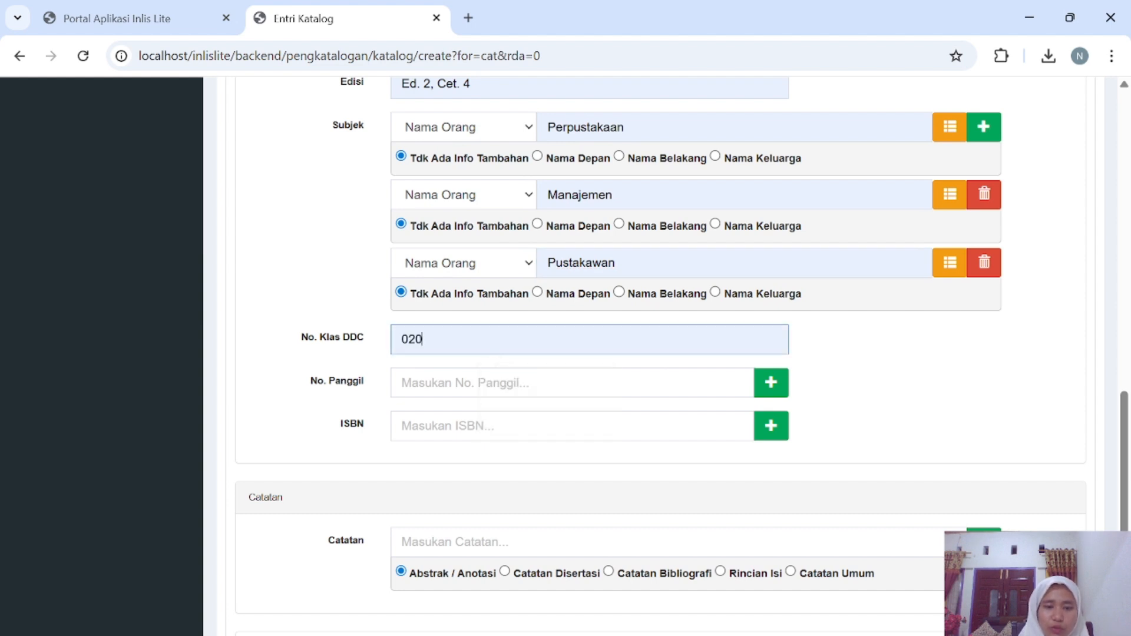
pyautogui.press('Tab')
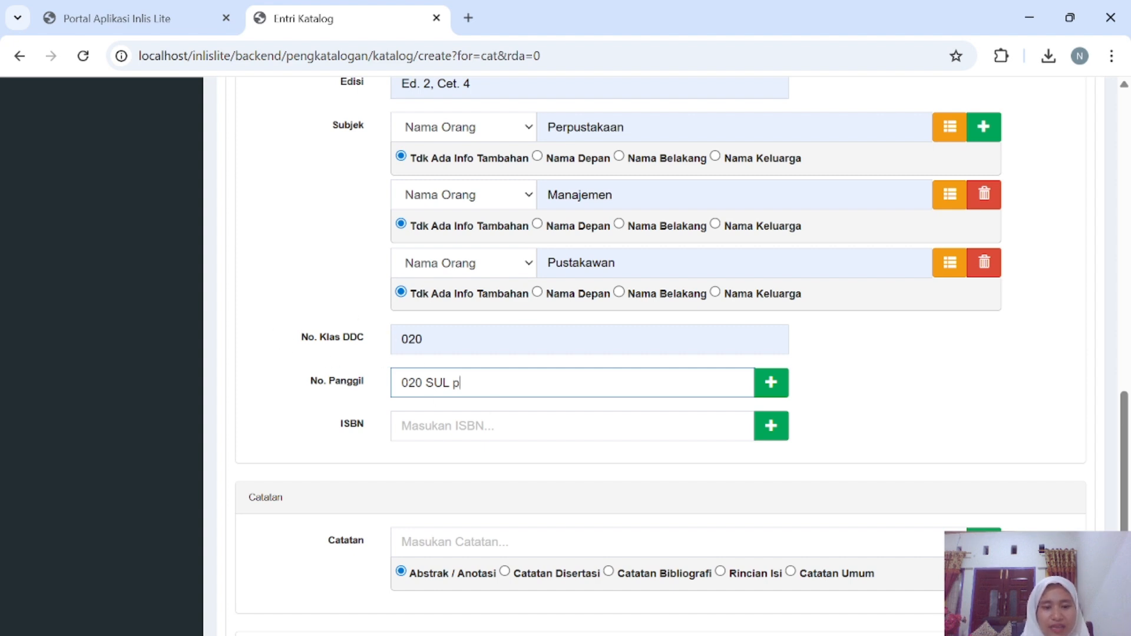
pyautogui.click(519, 426)
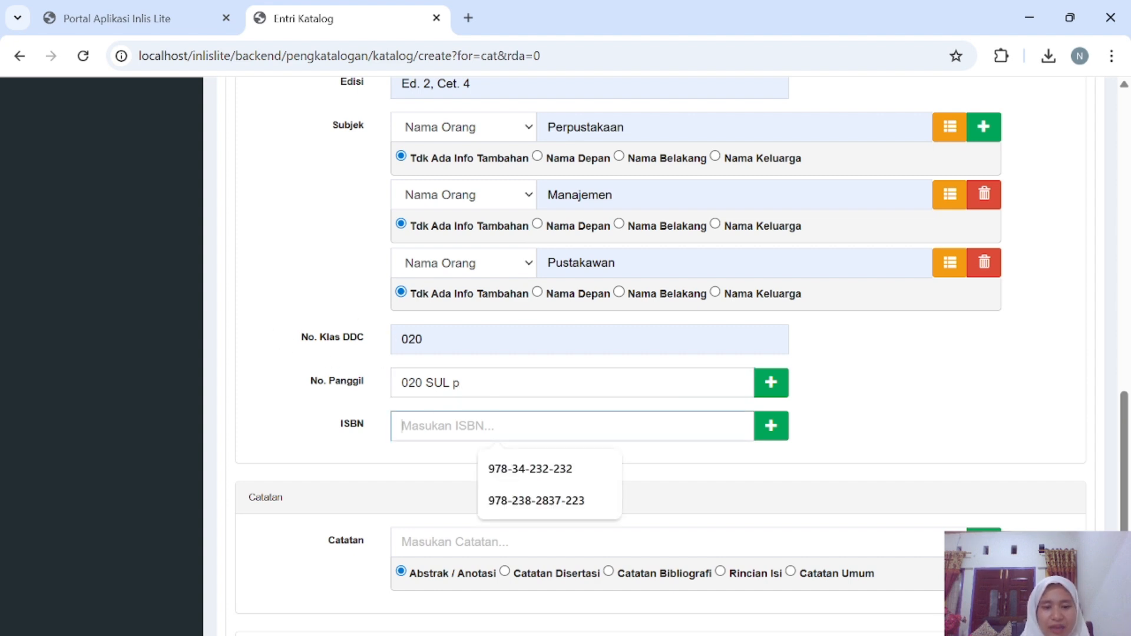
pyautogui.click(526, 466)
pyautogui.scroll(-2, 526, 466)
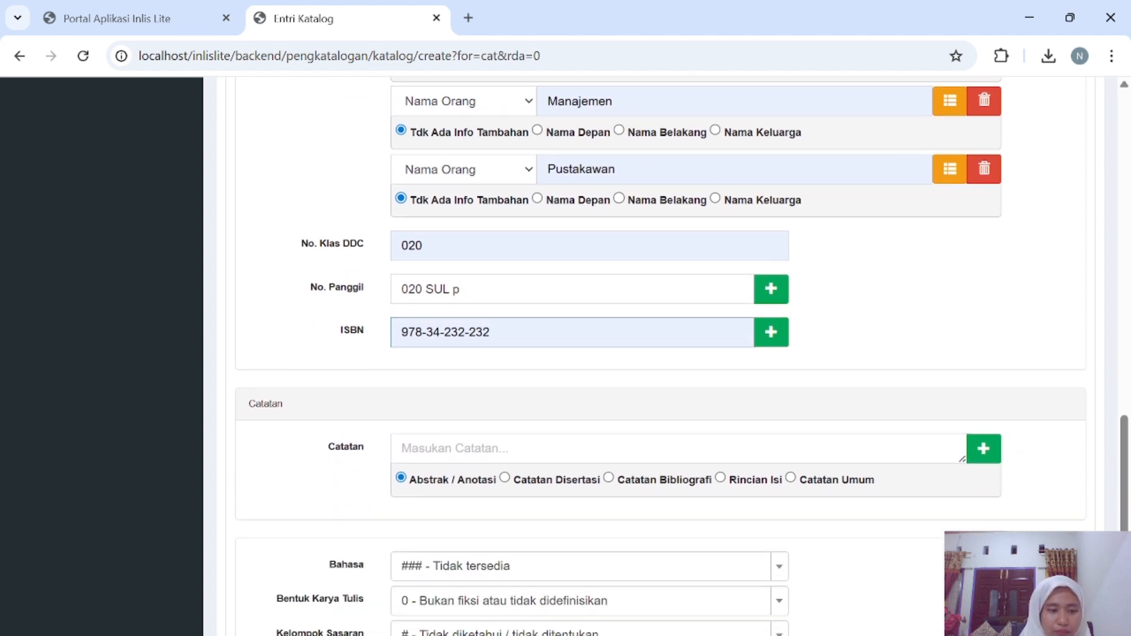
# Set language to ind - Indonesia, keep non-fiction literary form, and audience g - Umum.
pyautogui.scroll(-1, 527, 465)
pyautogui.scroll(-1, 529, 465)
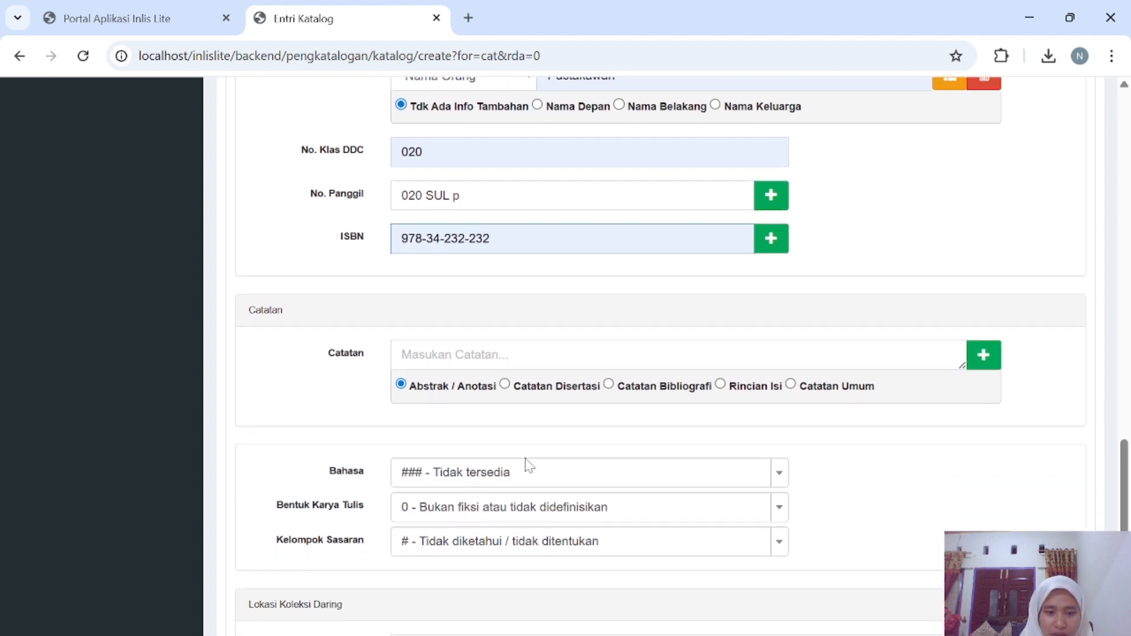
pyautogui.click(540, 469)
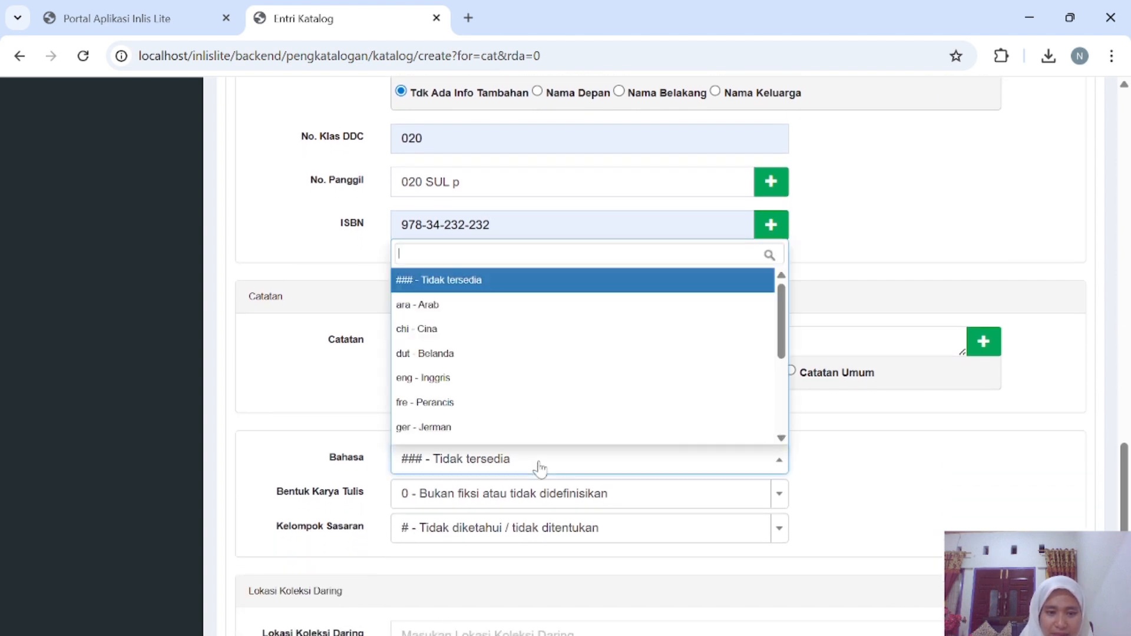
pyautogui.scroll(-1, 484, 384)
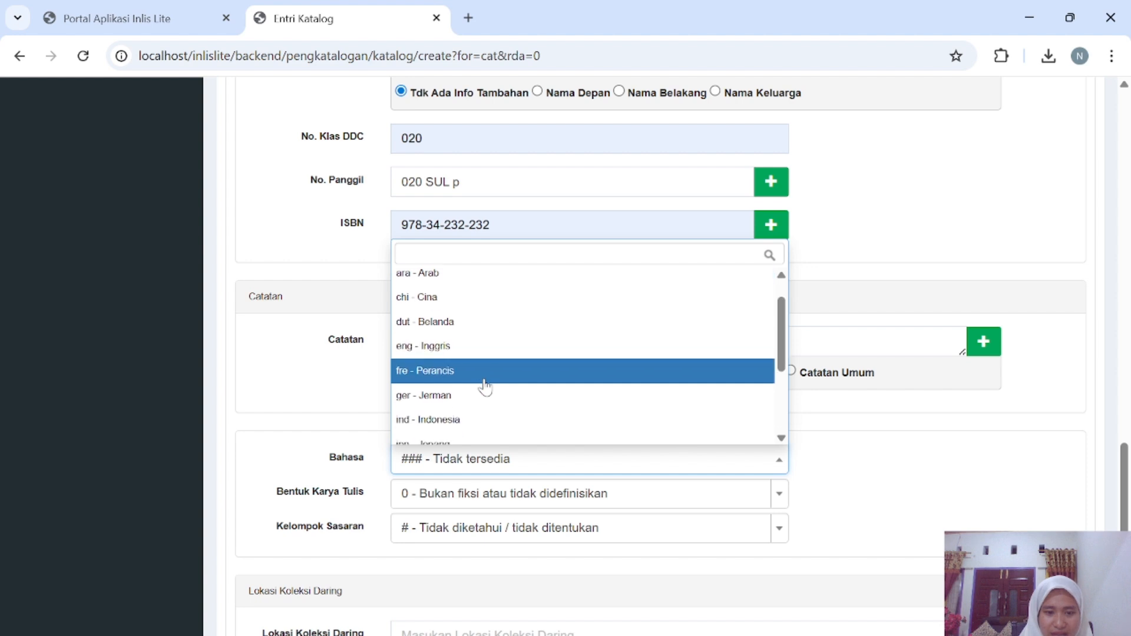
pyautogui.scroll(-1, 484, 384)
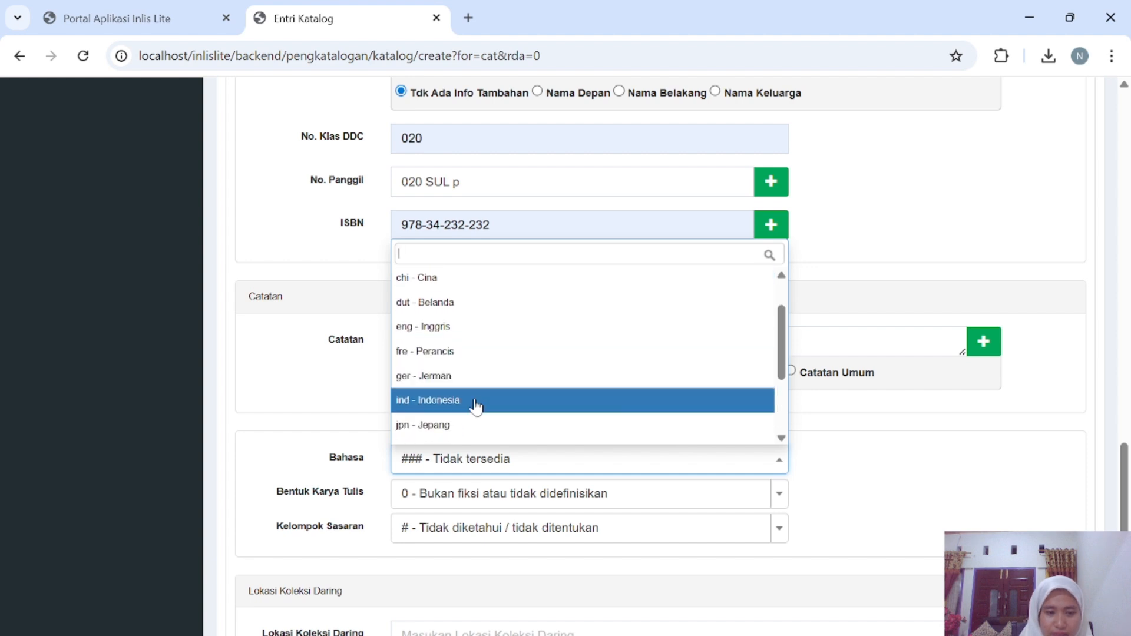
pyautogui.click(476, 401)
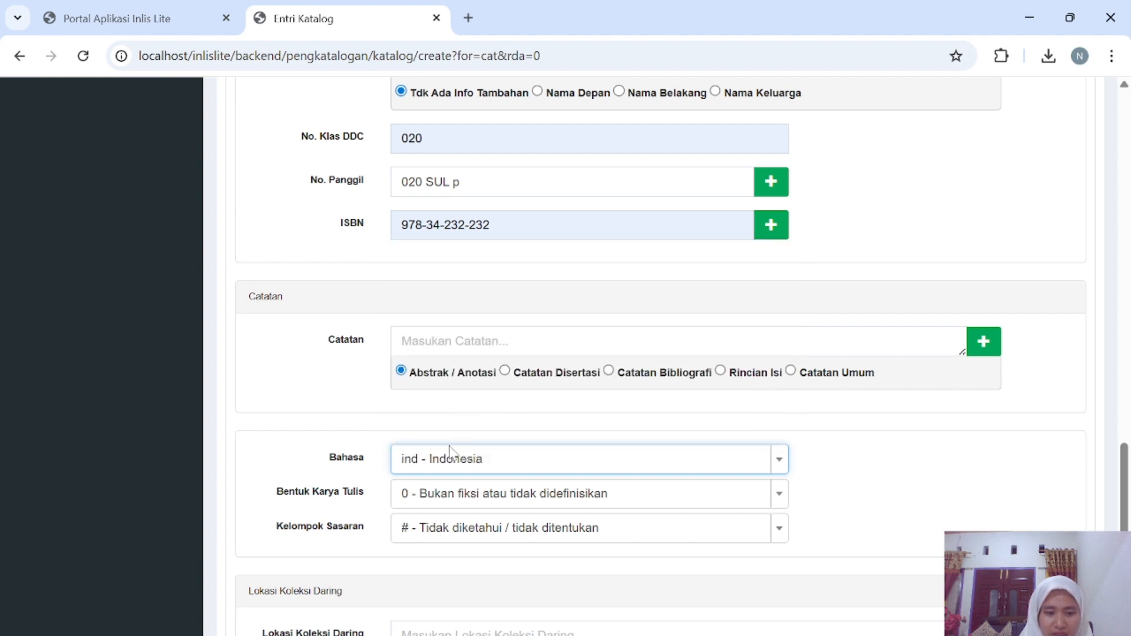
pyautogui.click(452, 501)
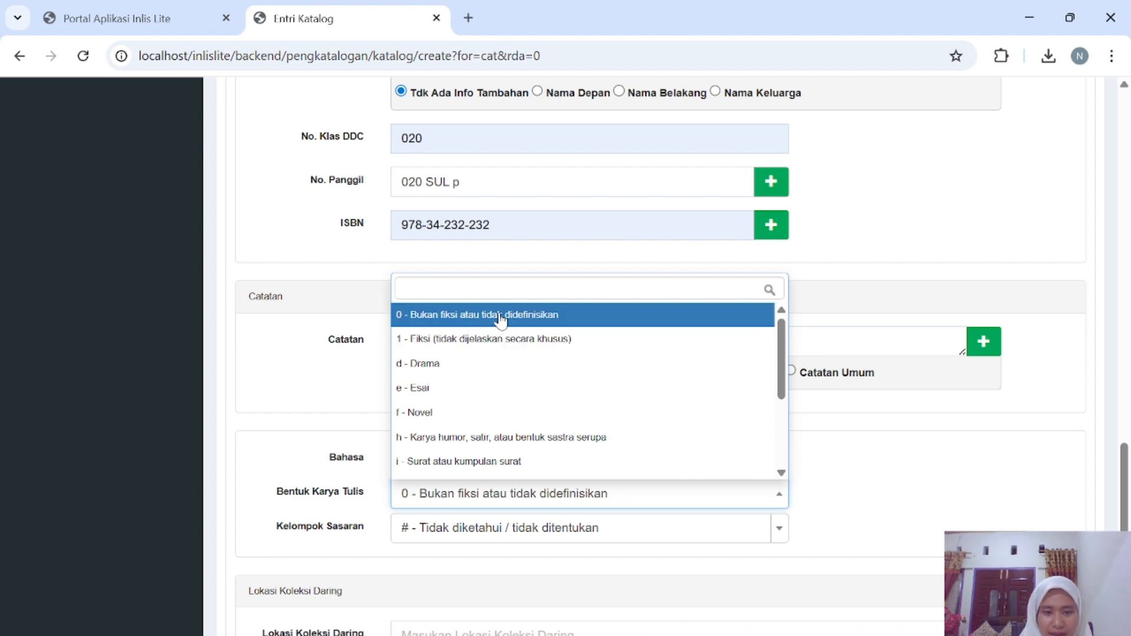
pyautogui.click(501, 321)
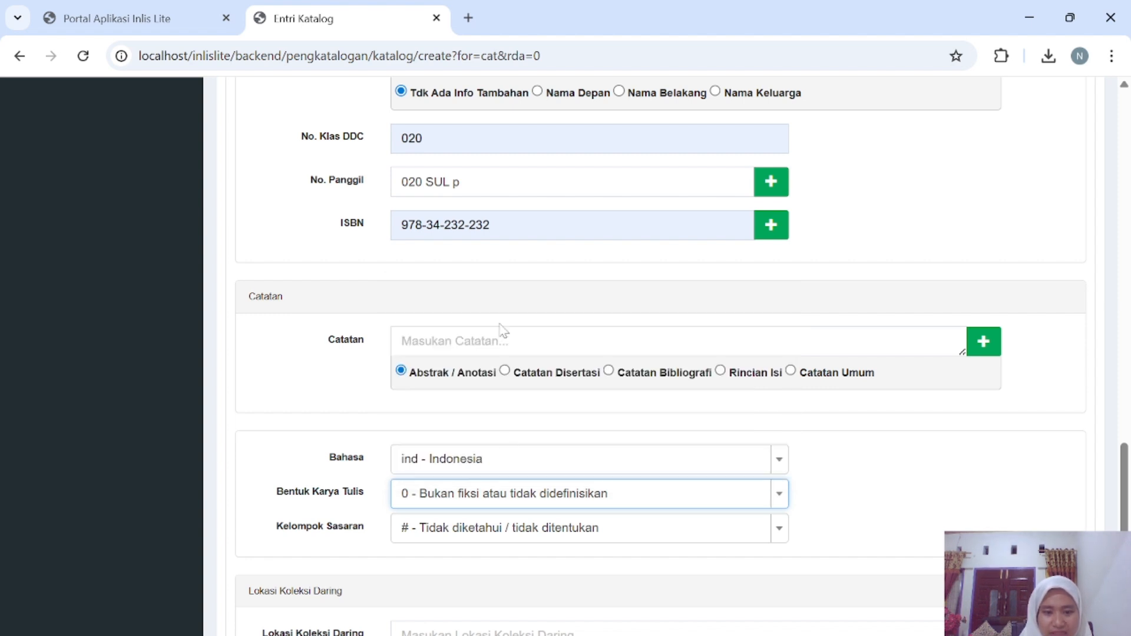
pyautogui.click(486, 539)
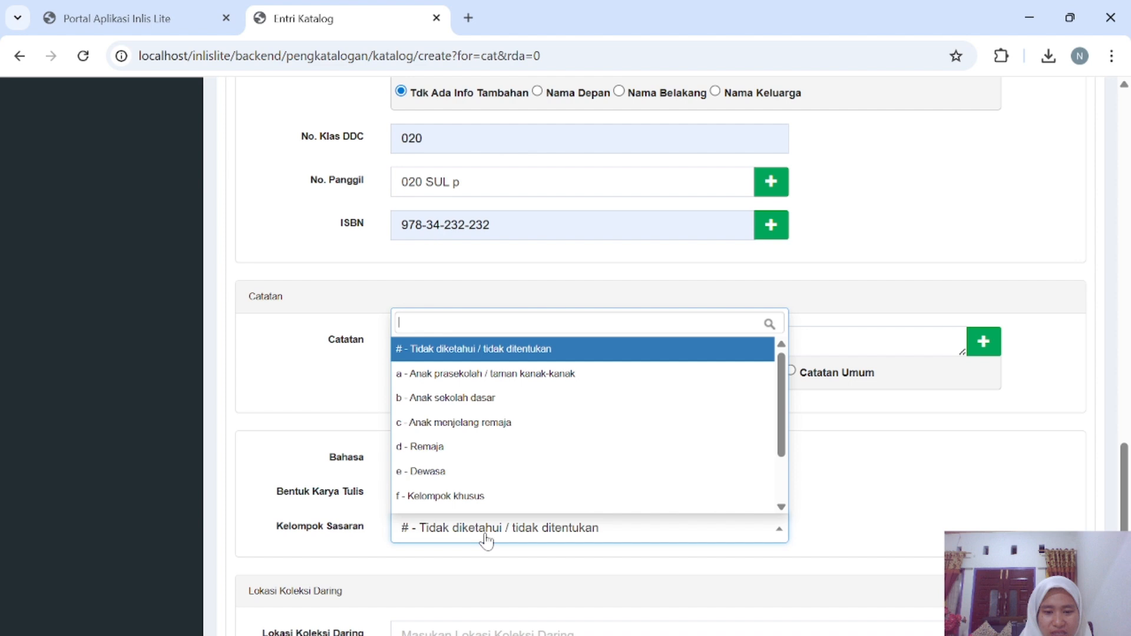
pyautogui.scroll(-2, 460, 469)
pyautogui.click(458, 461)
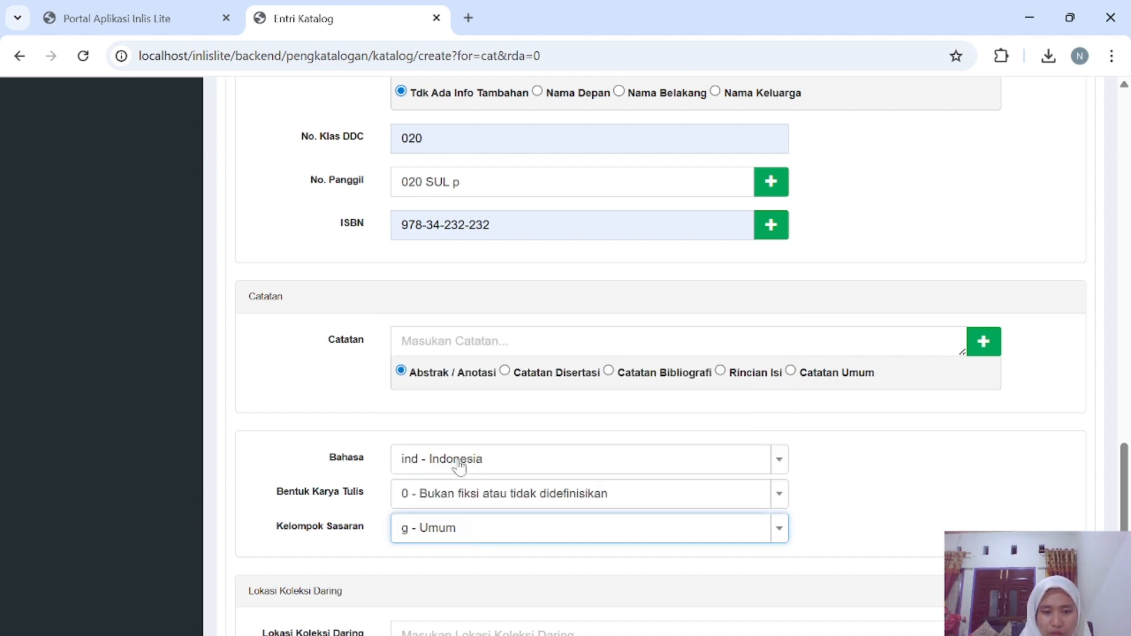
# Tick Tampil di OPAC and save the catalog record with Simpan.
pyautogui.scroll(-3, 503, 432)
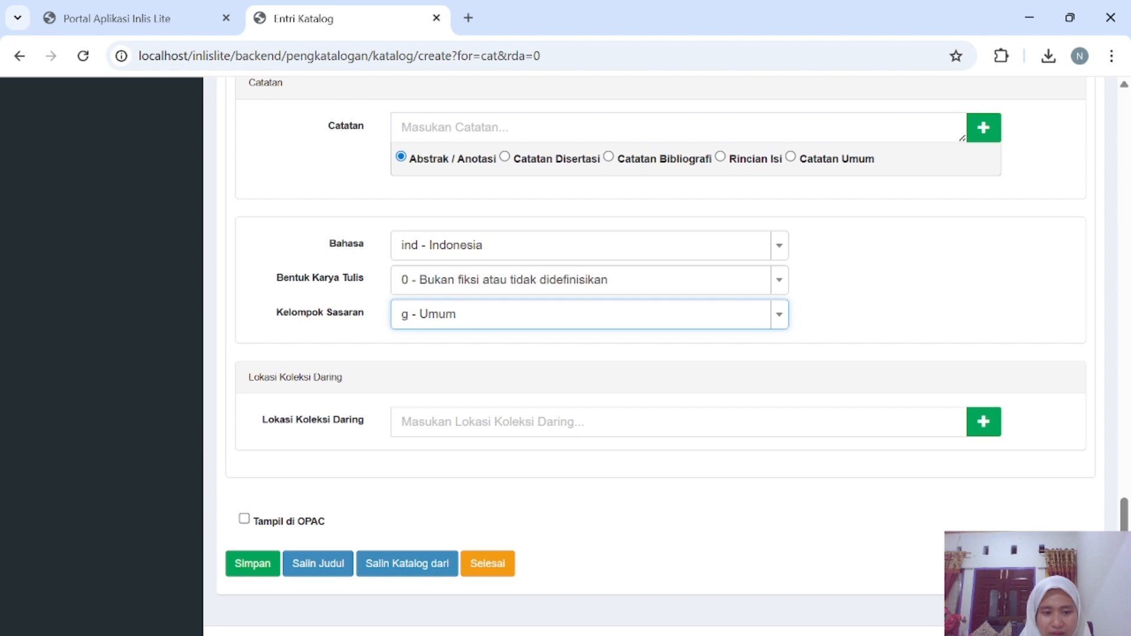
pyautogui.click(244, 519)
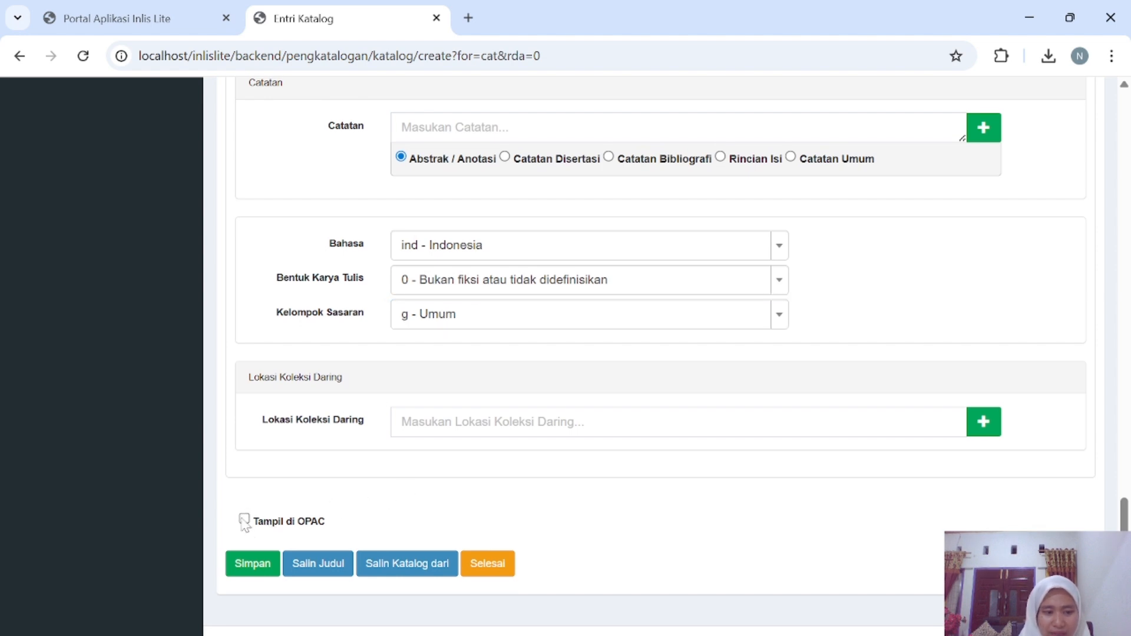
pyautogui.click(249, 567)
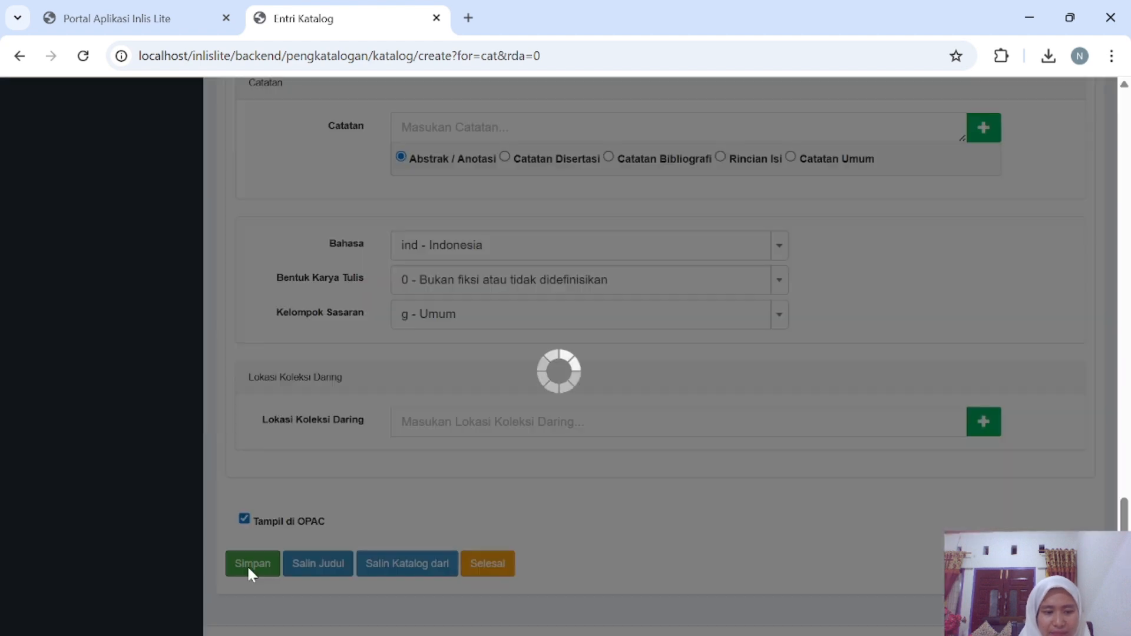
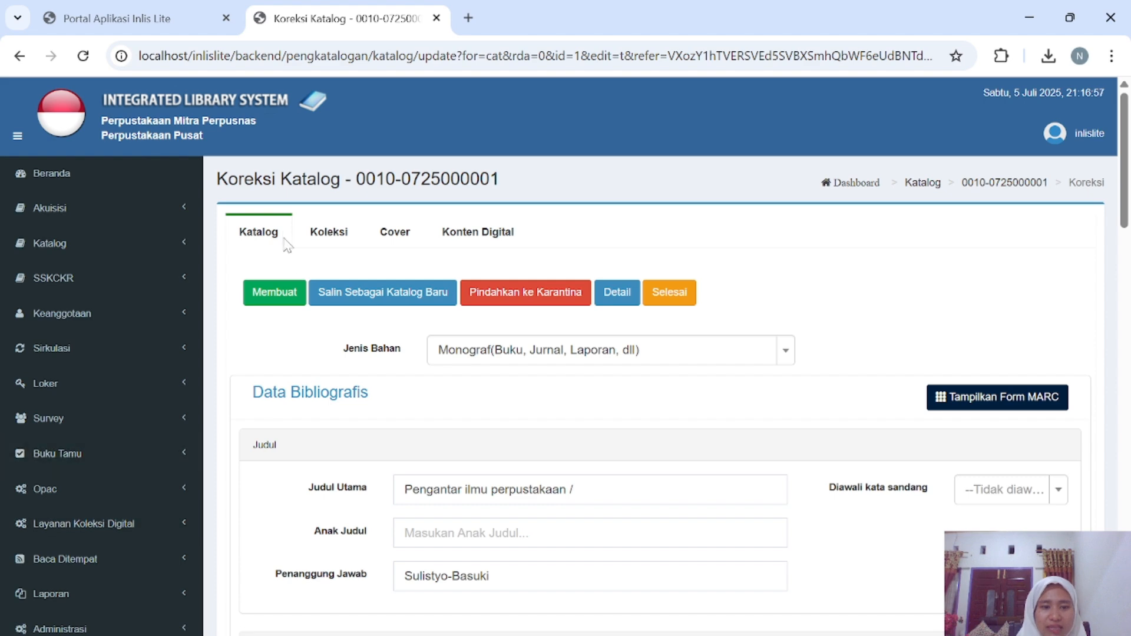
pyautogui.click(319, 242)
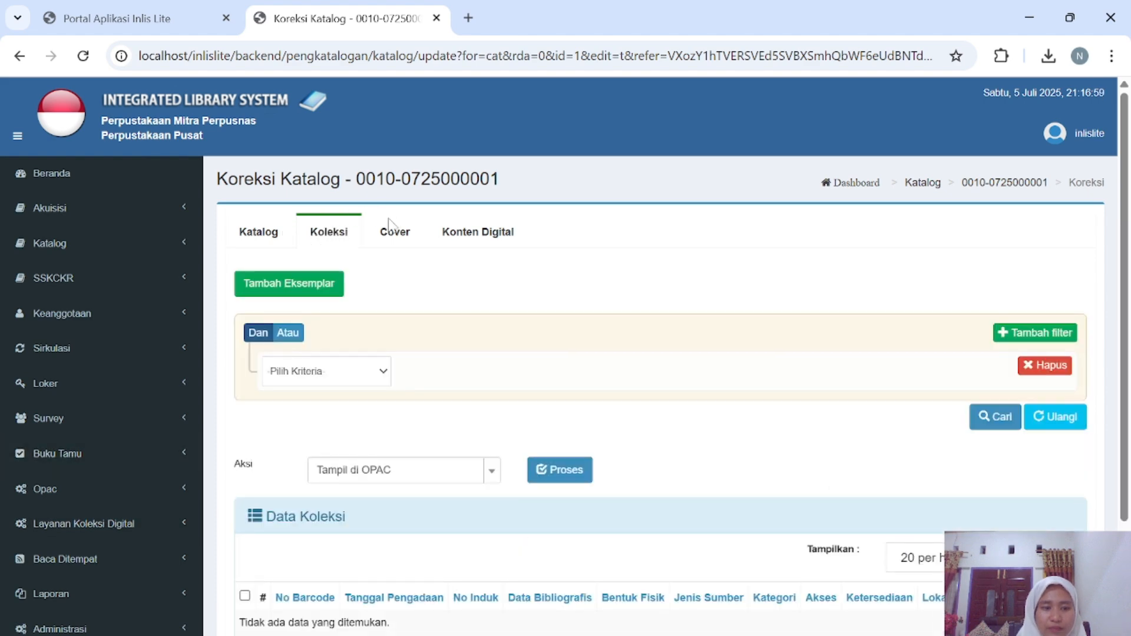
pyautogui.scroll(-2, 377, 292)
pyautogui.scroll(-2, 377, 291)
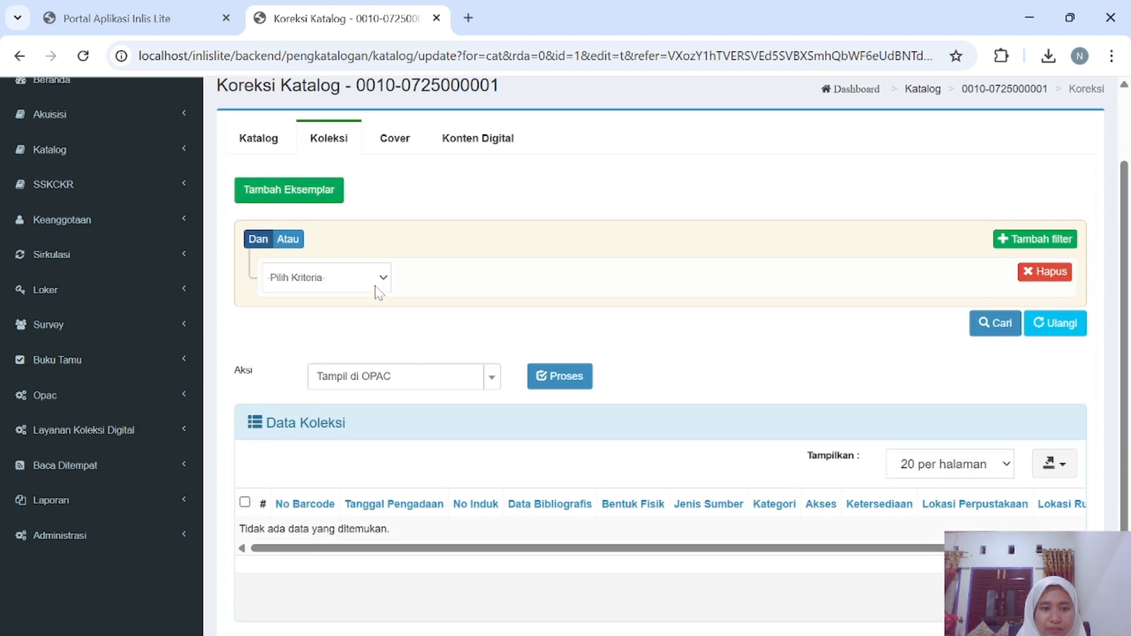
pyautogui.click(283, 197)
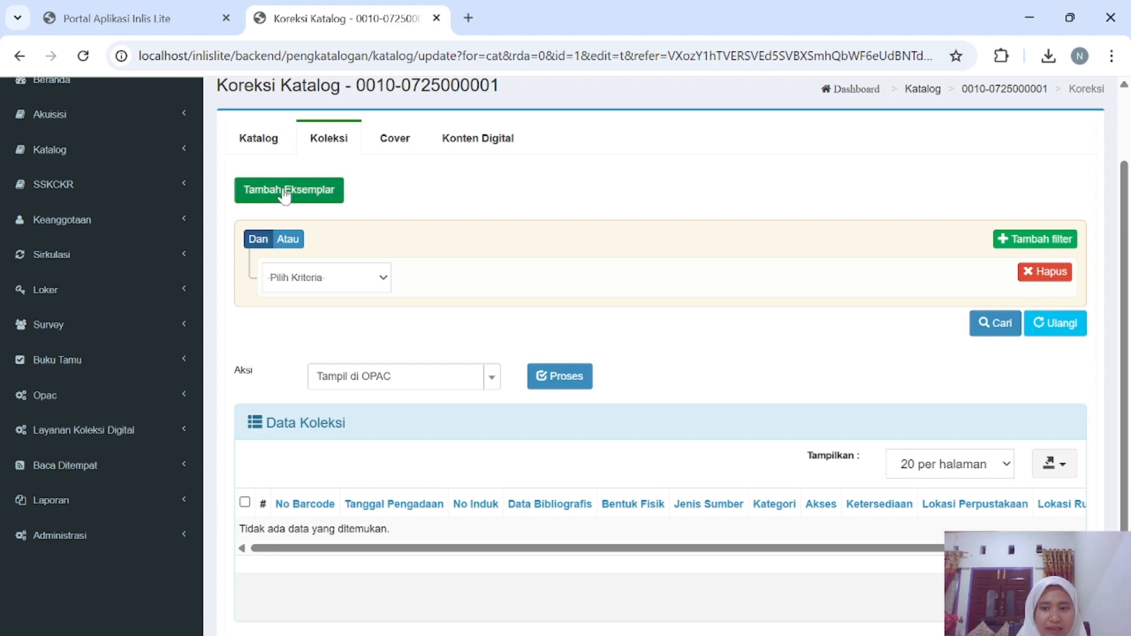
# Start adding copies with Jumlah Eksemplar set to 3.
pyautogui.click(283, 197)
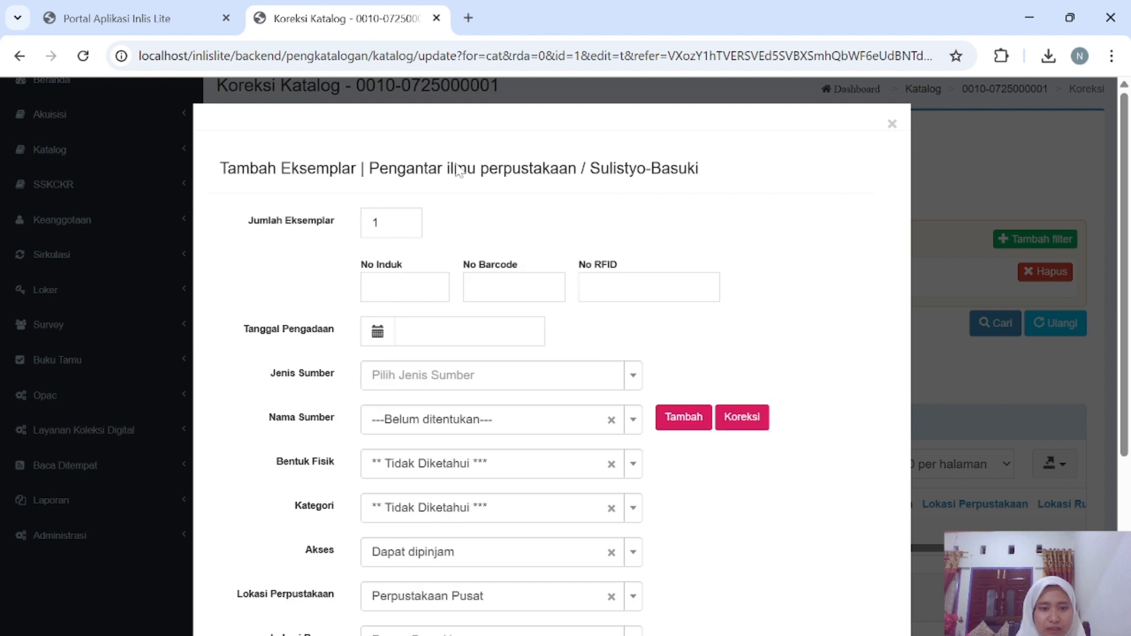
pyautogui.click(380, 223)
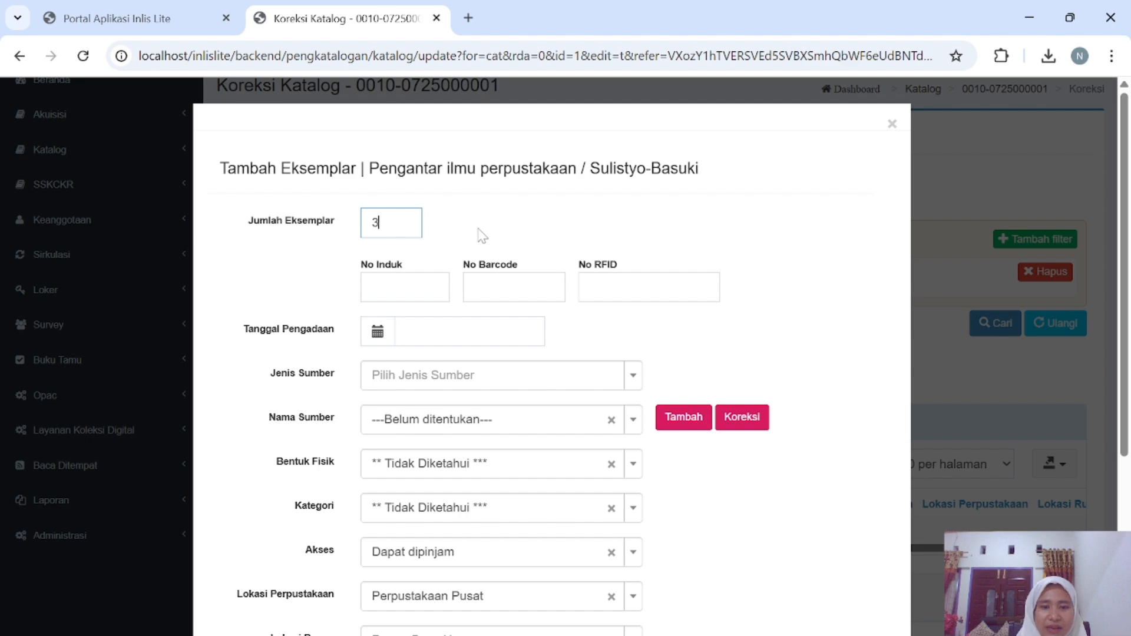
pyautogui.write('3')
pyautogui.click(329, 318)
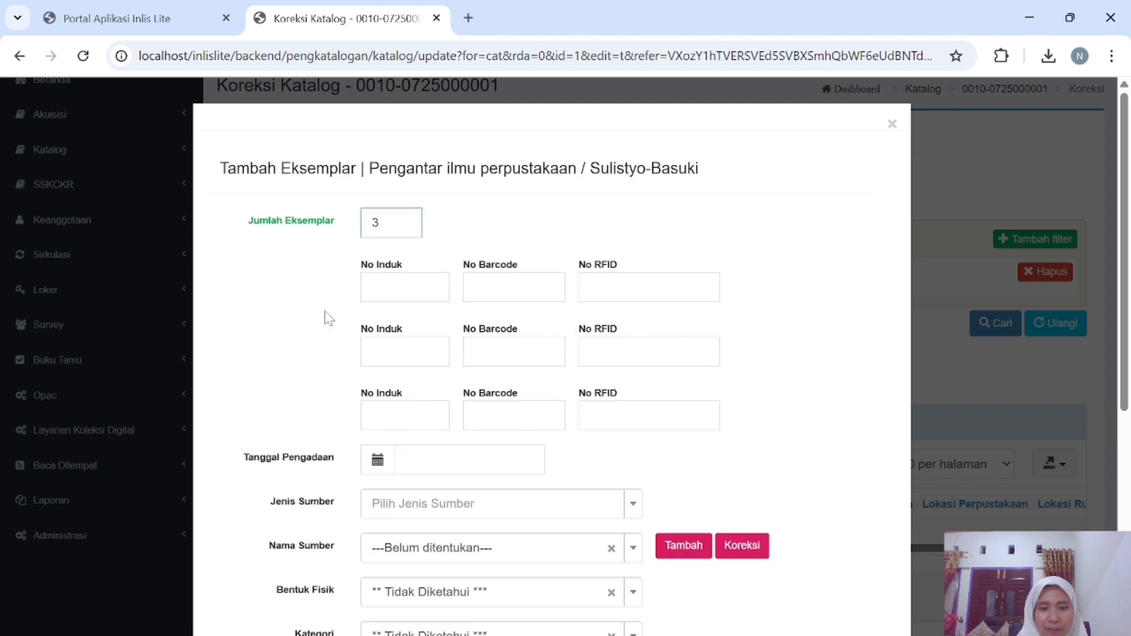
# Give the three copies No Induk 001, 002 and 003.
pyautogui.click(405, 287)
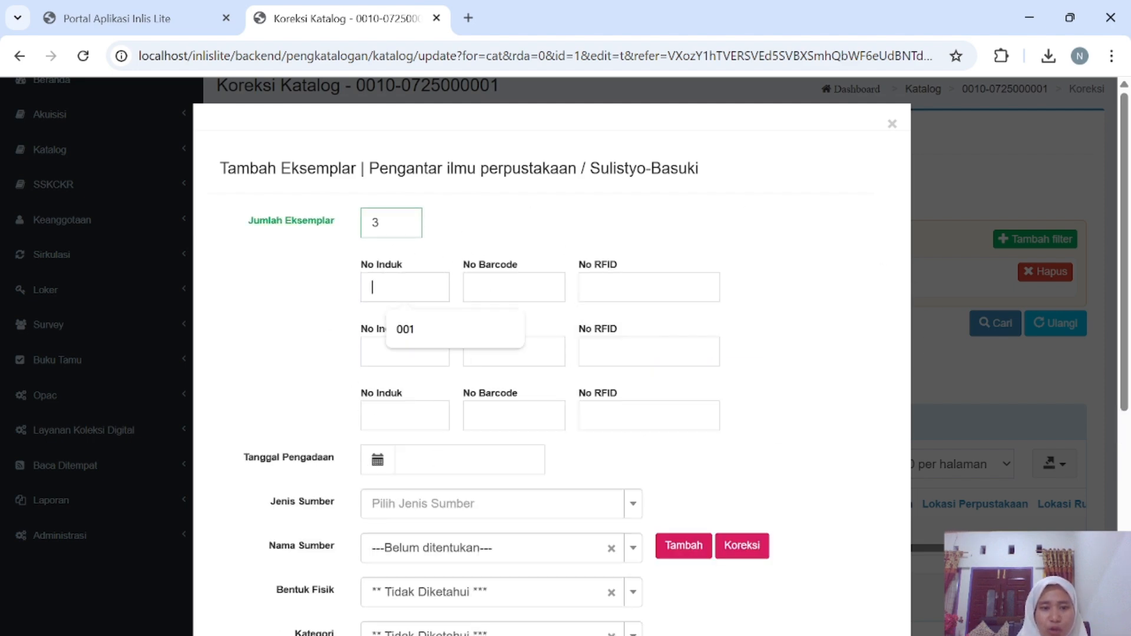
pyautogui.click(417, 329)
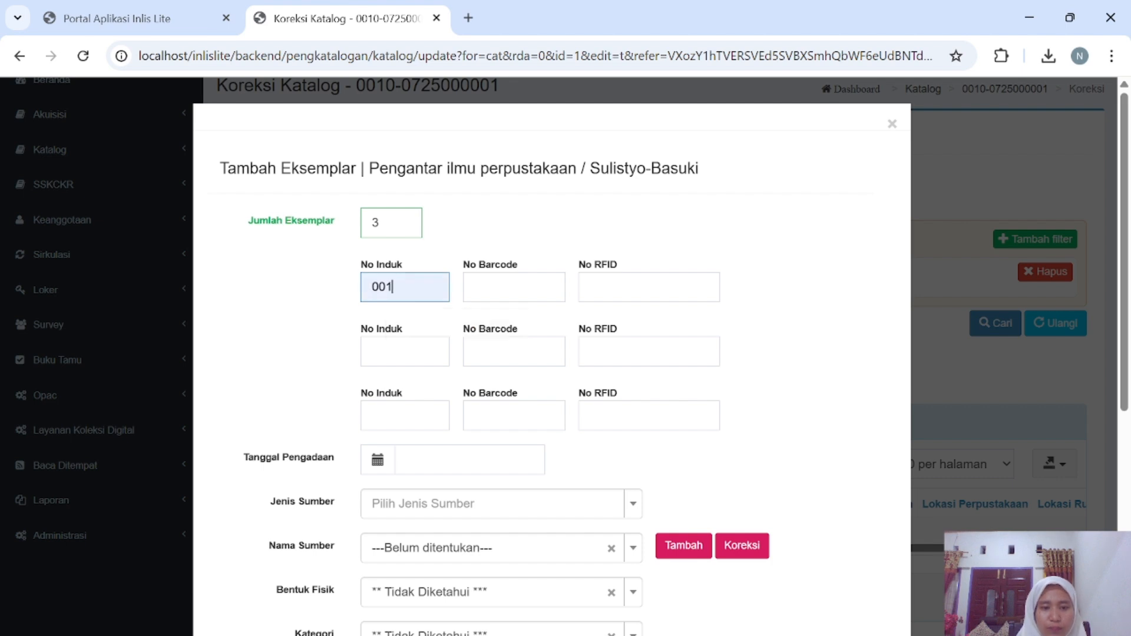
pyautogui.click(413, 352)
pyautogui.click(399, 401)
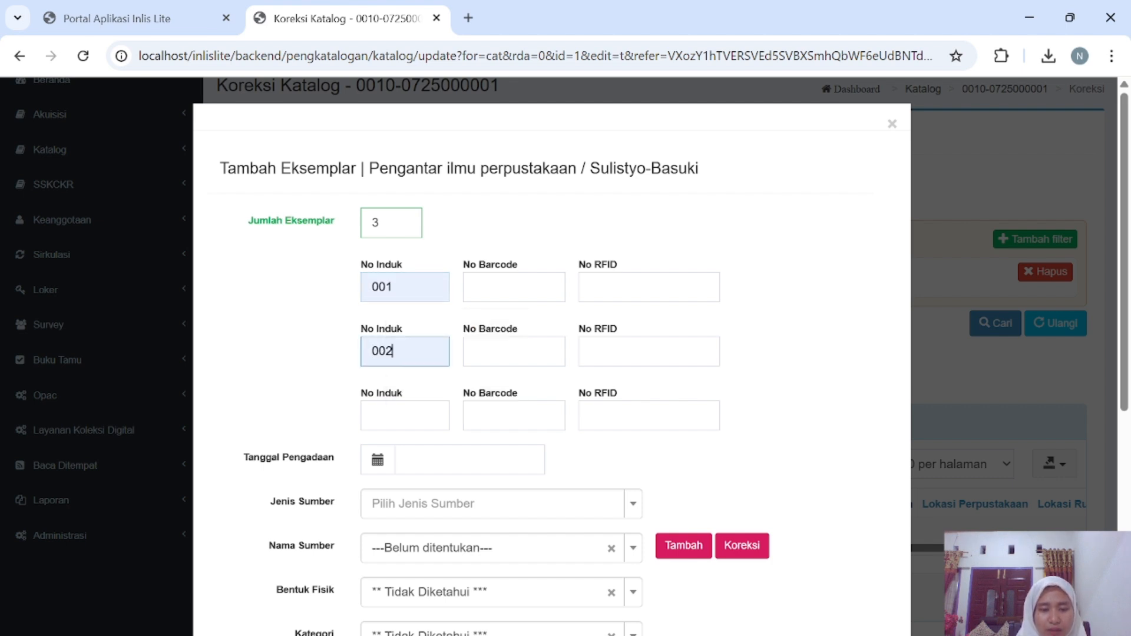
pyautogui.click(400, 413)
pyautogui.click(405, 466)
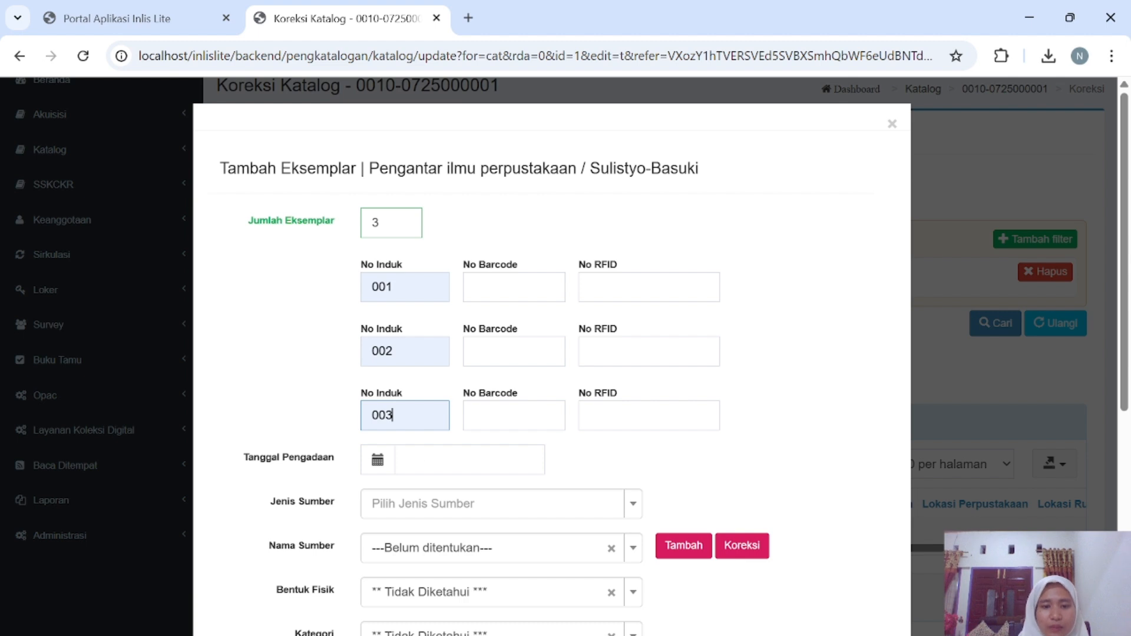
# Give the three copies barcodes 001, 002 and 003.
pyautogui.click(510, 288)
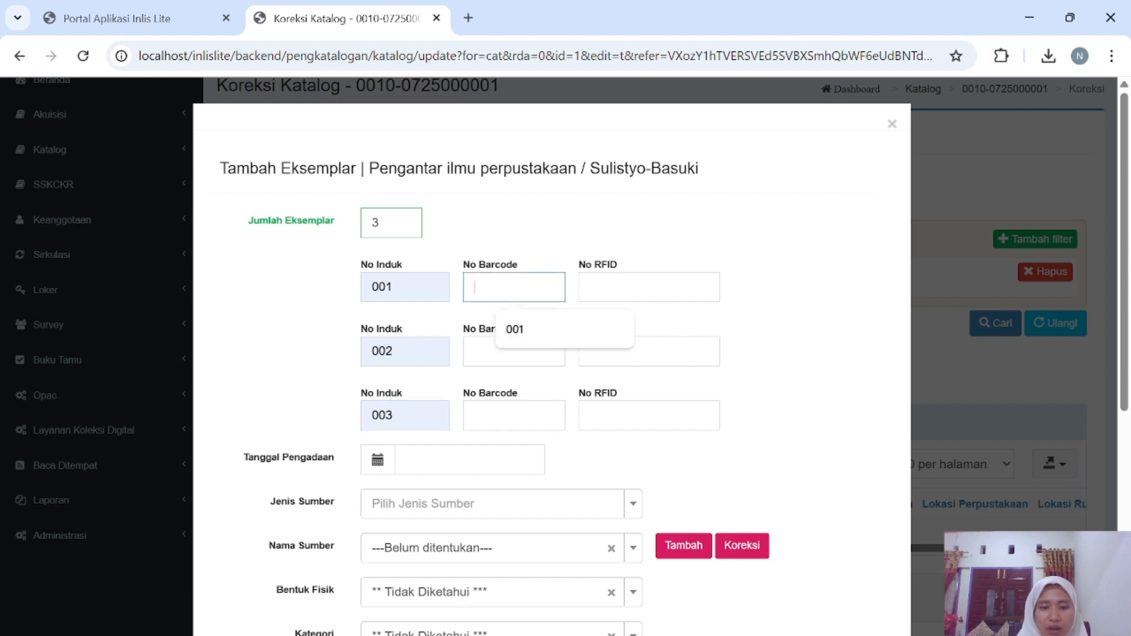
pyautogui.click(521, 341)
pyautogui.click(513, 351)
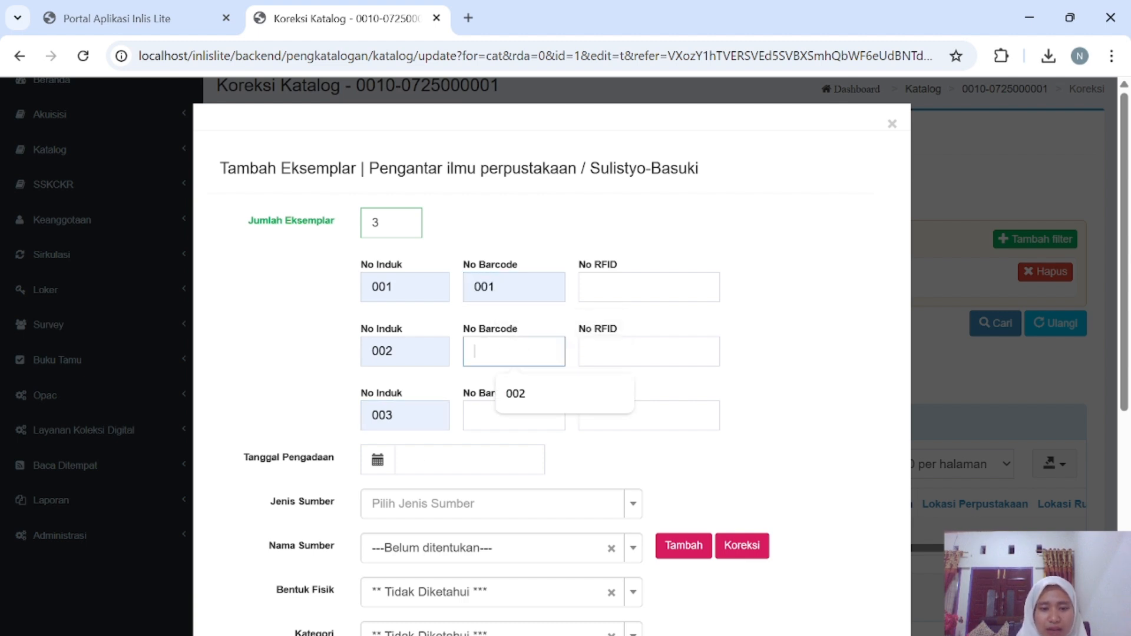
pyautogui.click(516, 404)
pyautogui.click(516, 412)
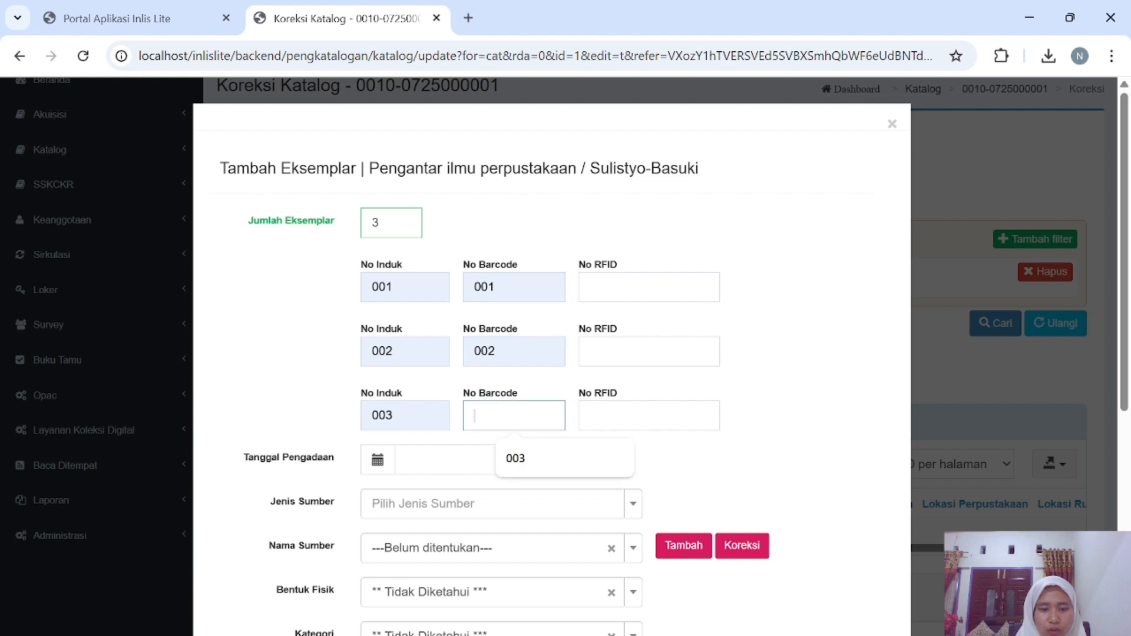
pyautogui.click(516, 459)
# Set the acquisition date to 05-07-2025.
pyautogui.scroll(-1, 376, 433)
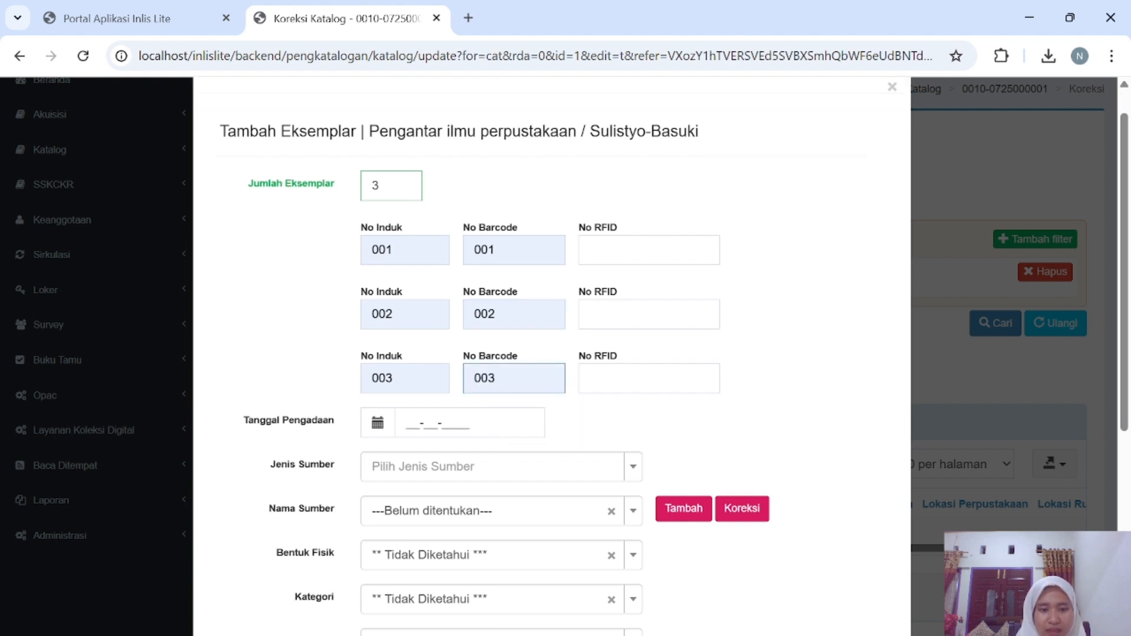
pyautogui.click(376, 427)
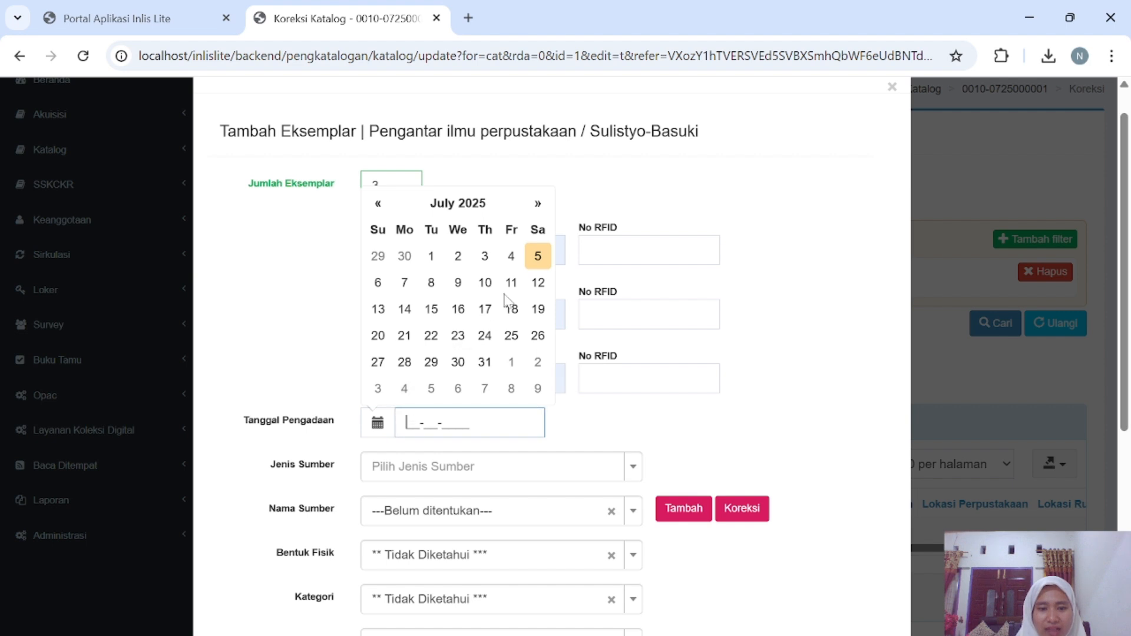
pyautogui.click(538, 258)
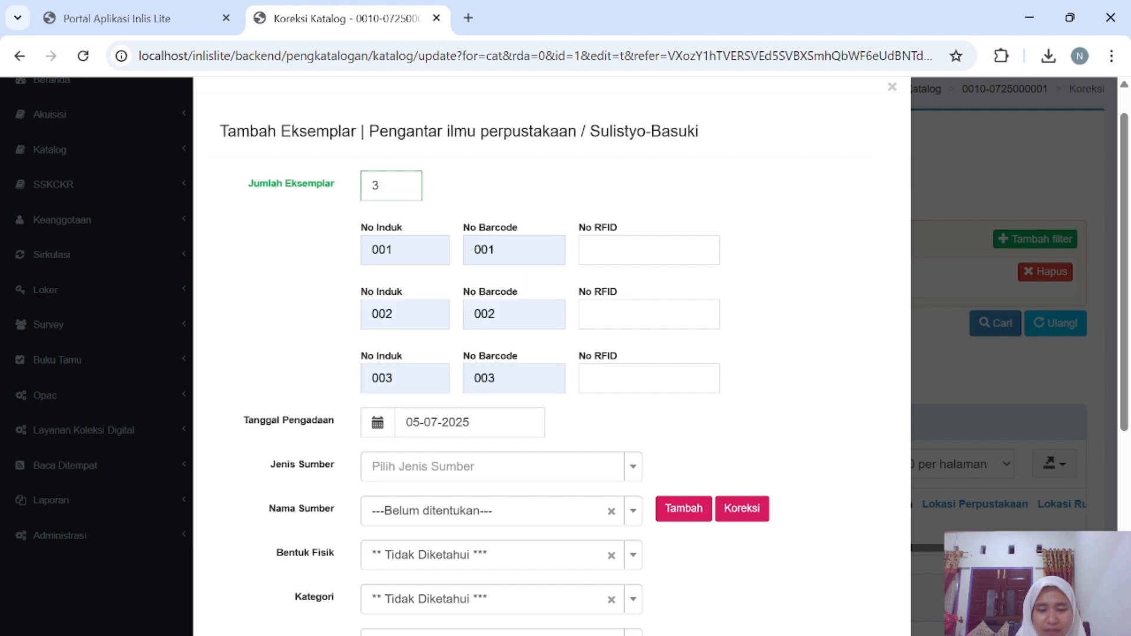
pyautogui.scroll(-2, 470, 443)
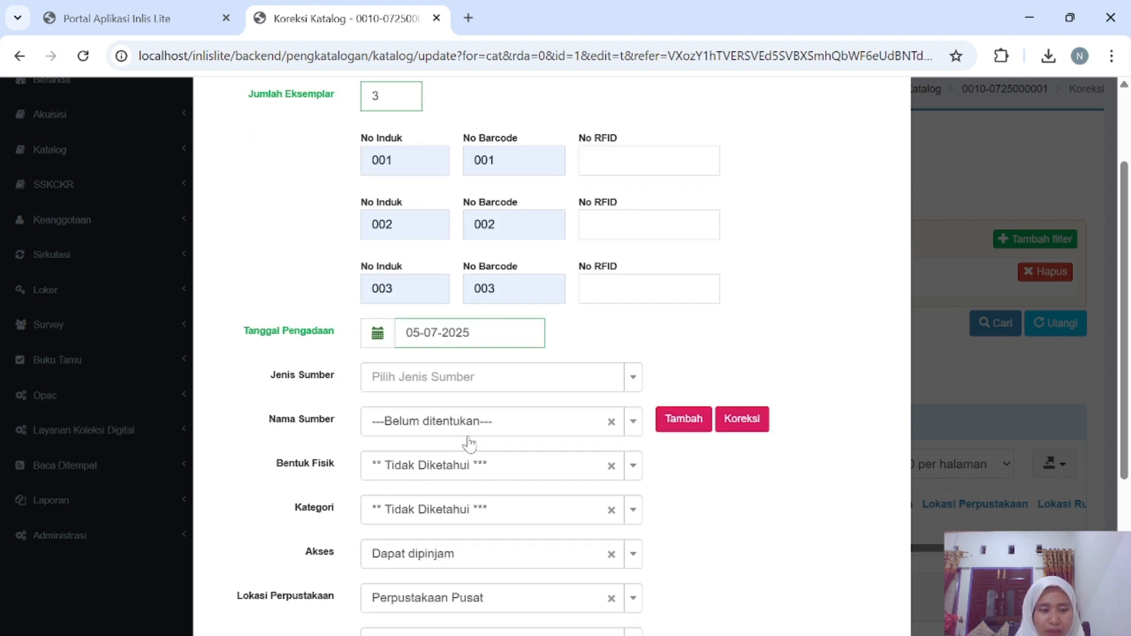
pyautogui.scroll(-1, 469, 443)
pyautogui.scroll(-1, 469, 443)
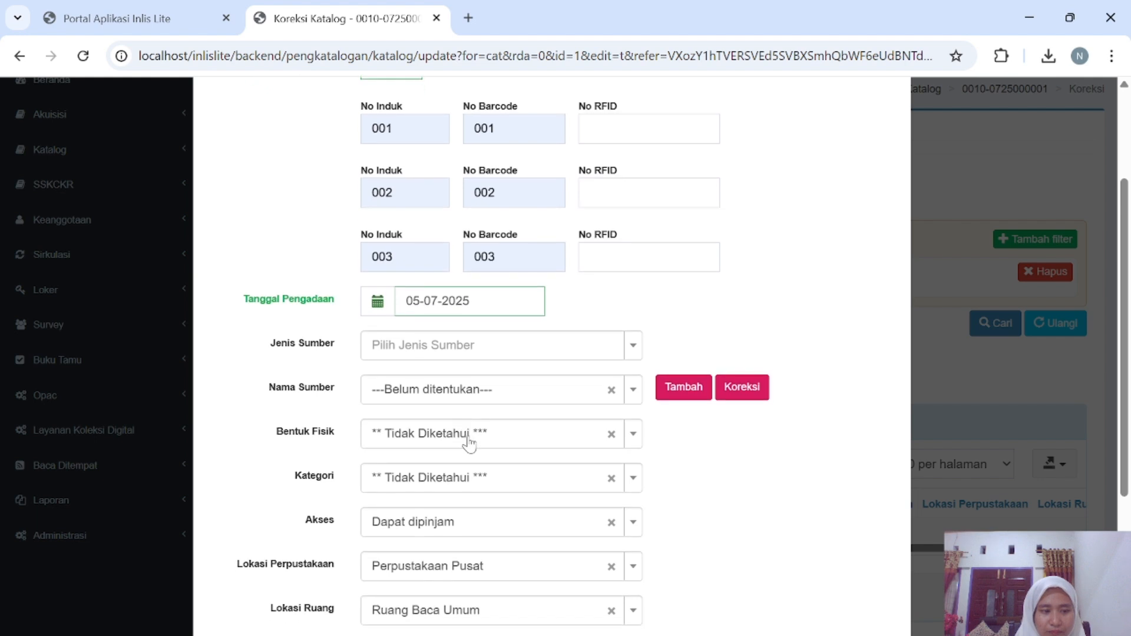
pyautogui.scroll(-1, 470, 443)
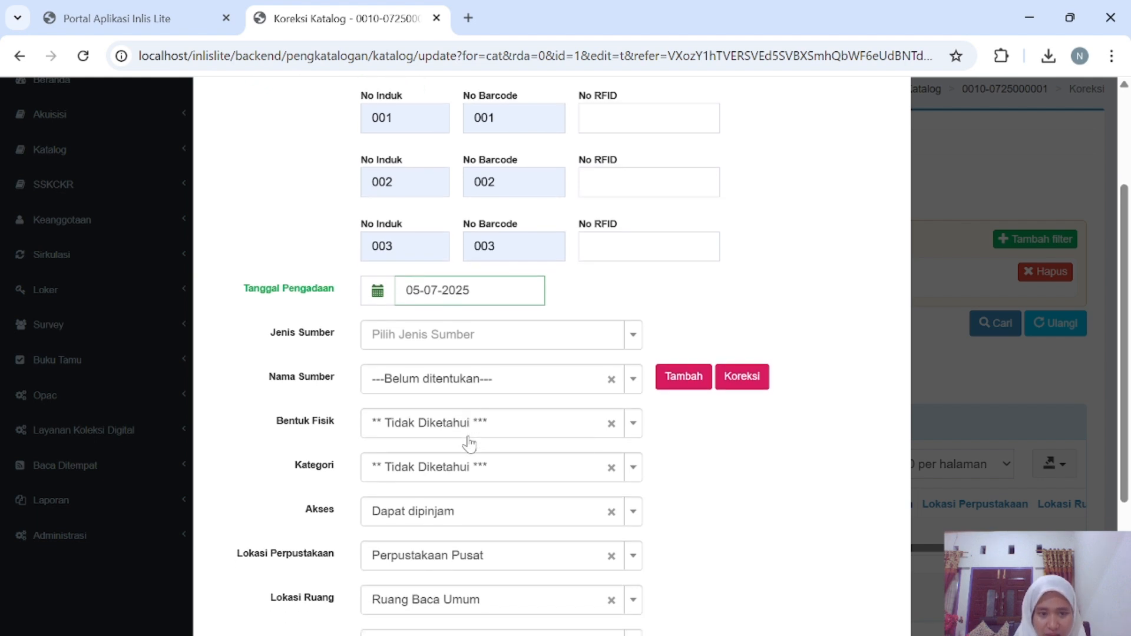
# Set Jenis Sumber to Pembelian and create the new Nama Sumber Penerbit Republika.
pyautogui.click(626, 338)
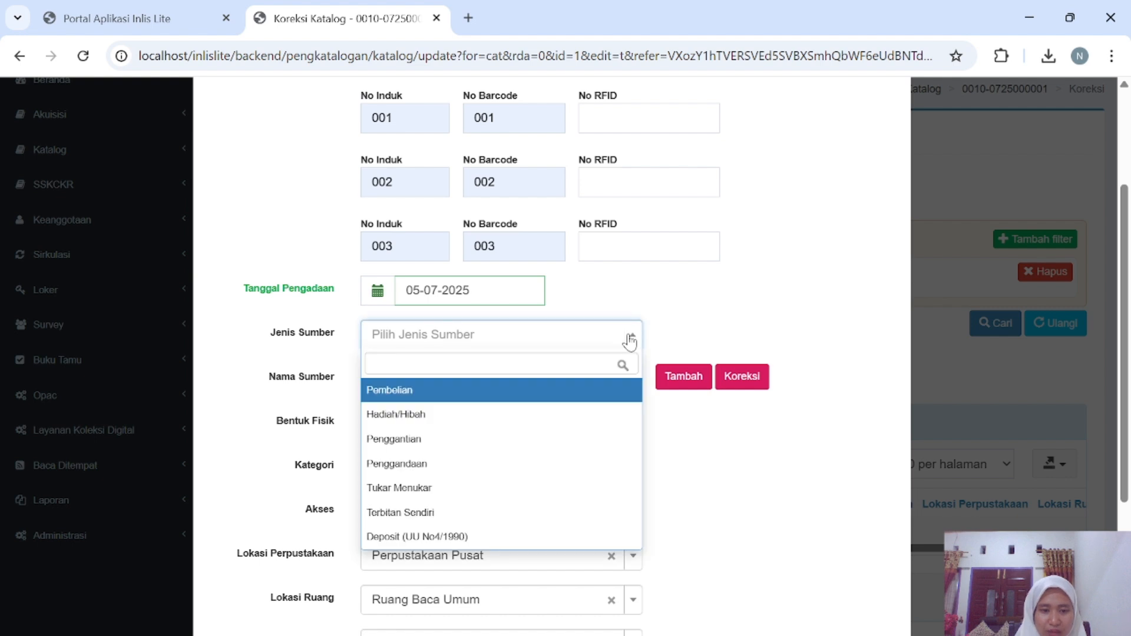
pyautogui.click(505, 400)
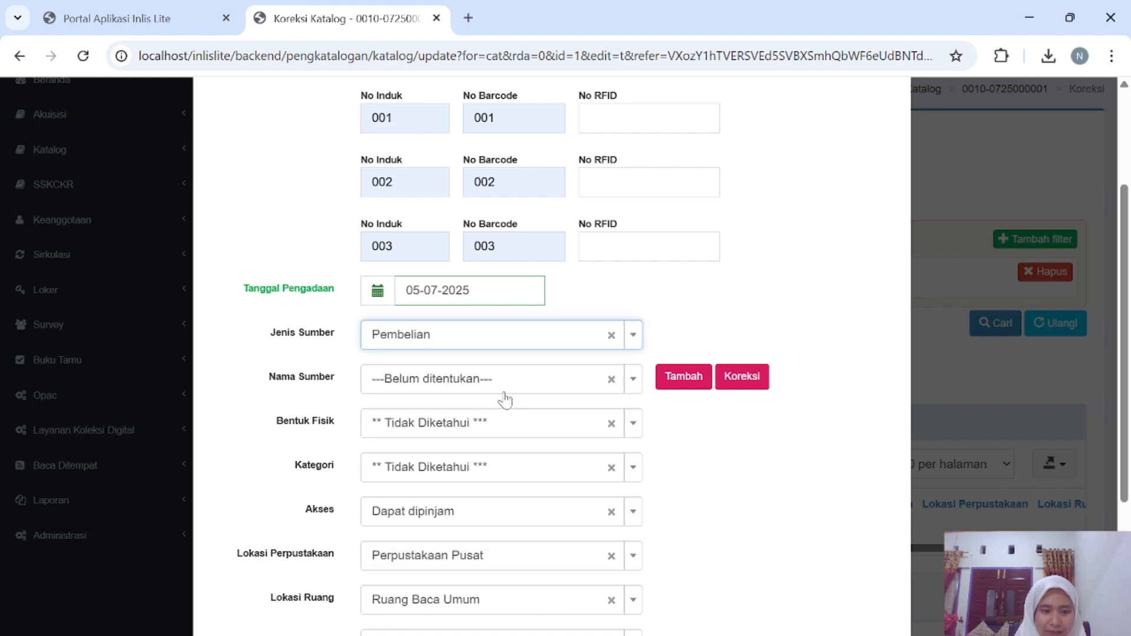
pyautogui.click(631, 384)
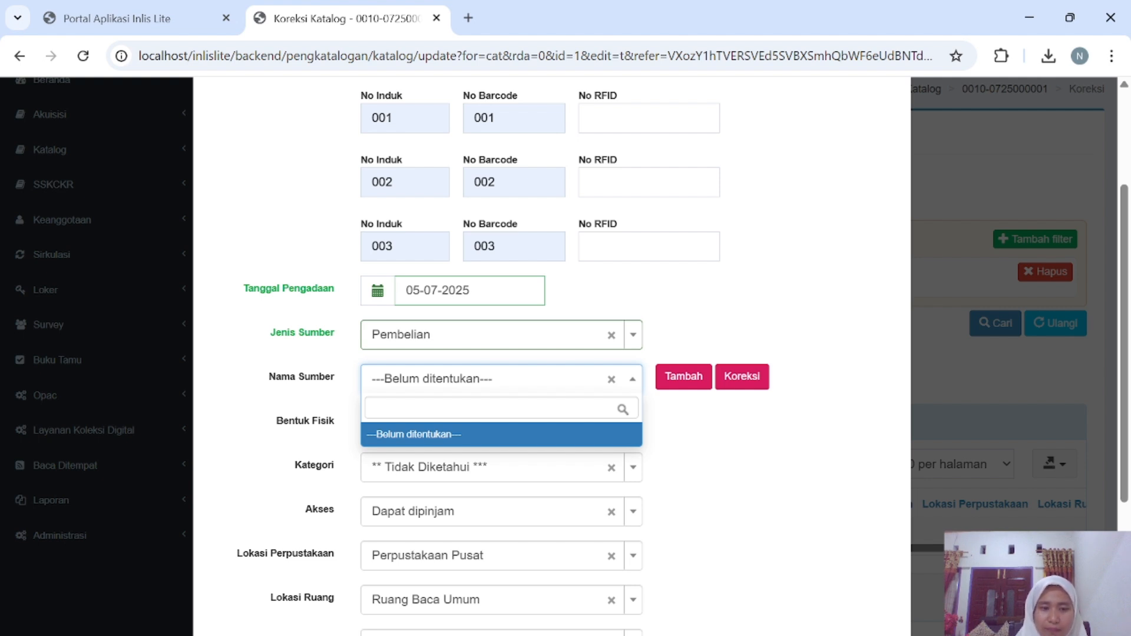
pyautogui.click(699, 382)
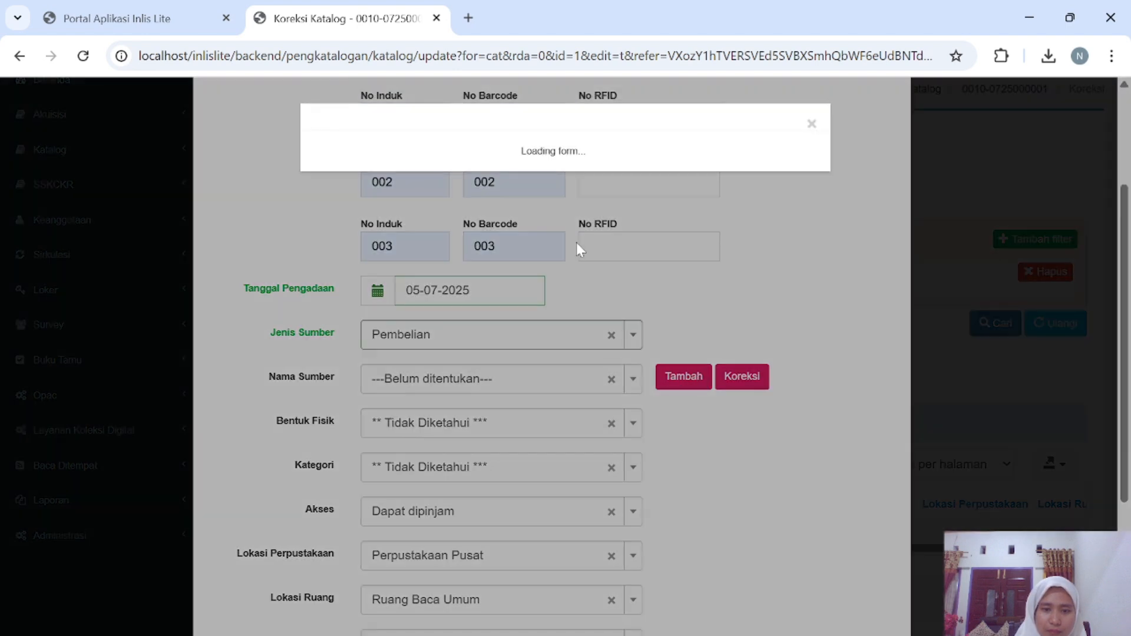
pyautogui.click(553, 236)
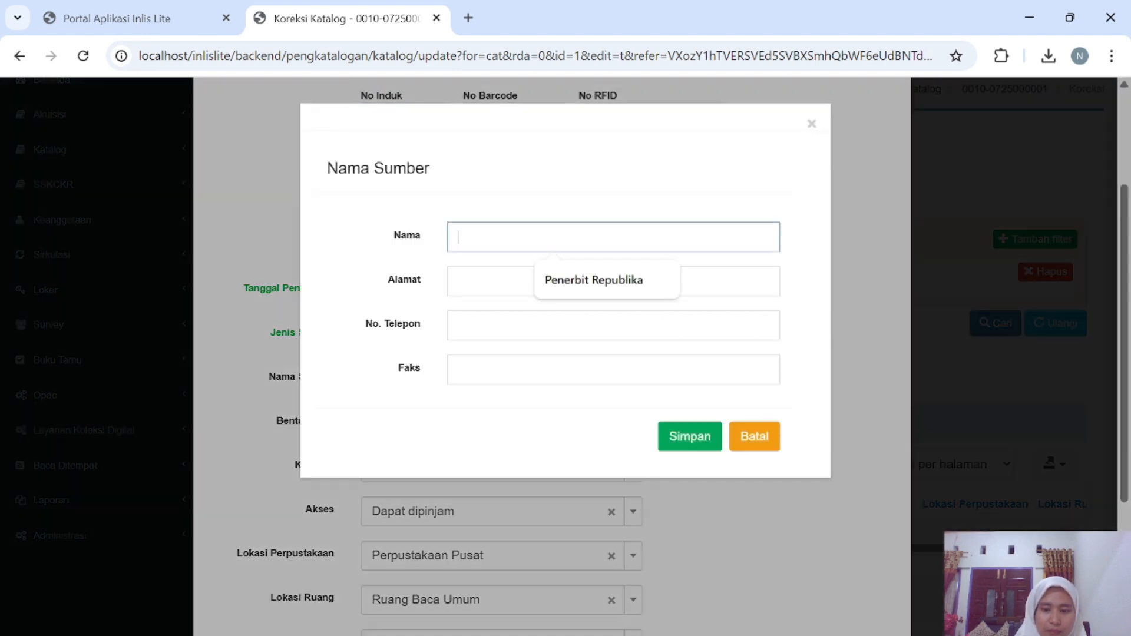
pyautogui.click(586, 279)
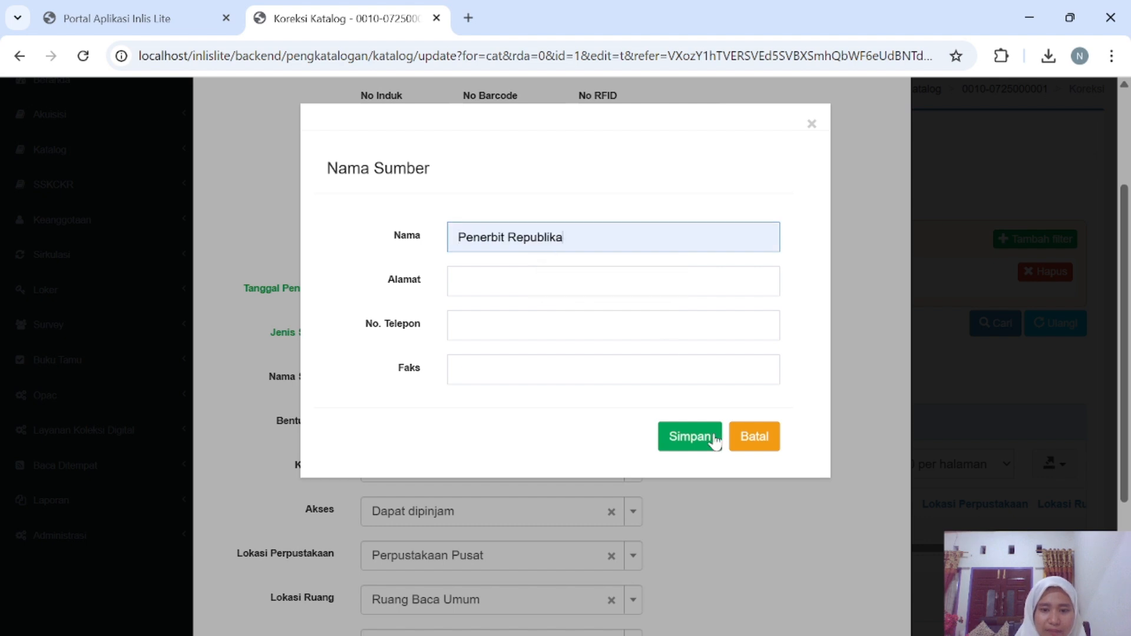
pyautogui.click(702, 440)
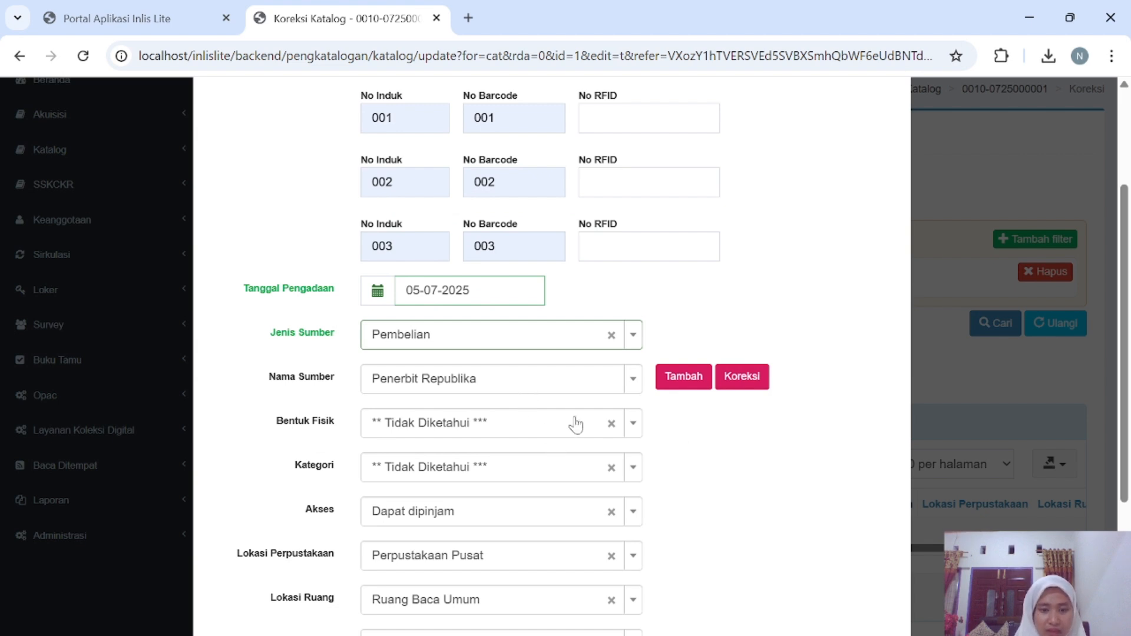
# Set the copies' physical form to Buku.
pyautogui.click(634, 425)
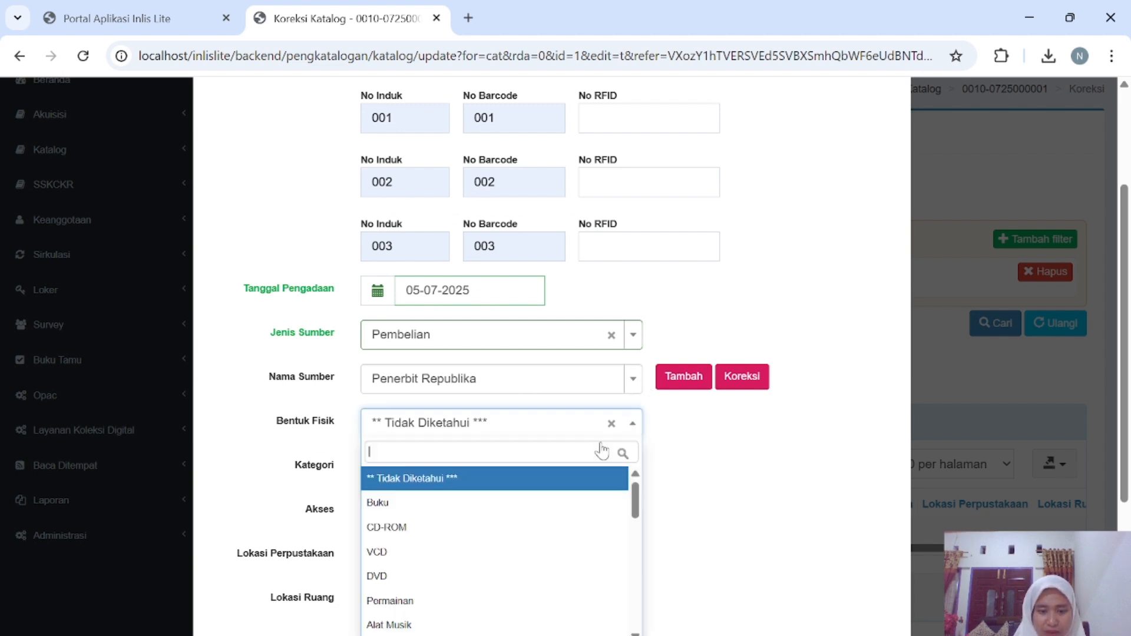
pyautogui.scroll(-2, 528, 507)
pyautogui.scroll(2, 527, 507)
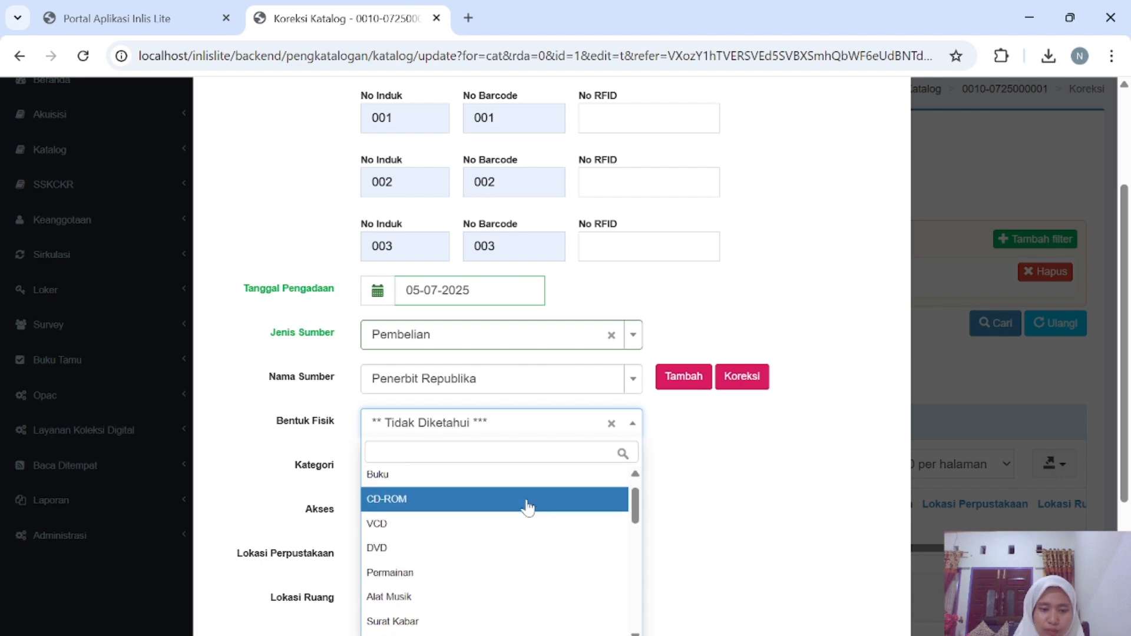
pyautogui.scroll(-5, 528, 507)
pyautogui.scroll(5, 526, 505)
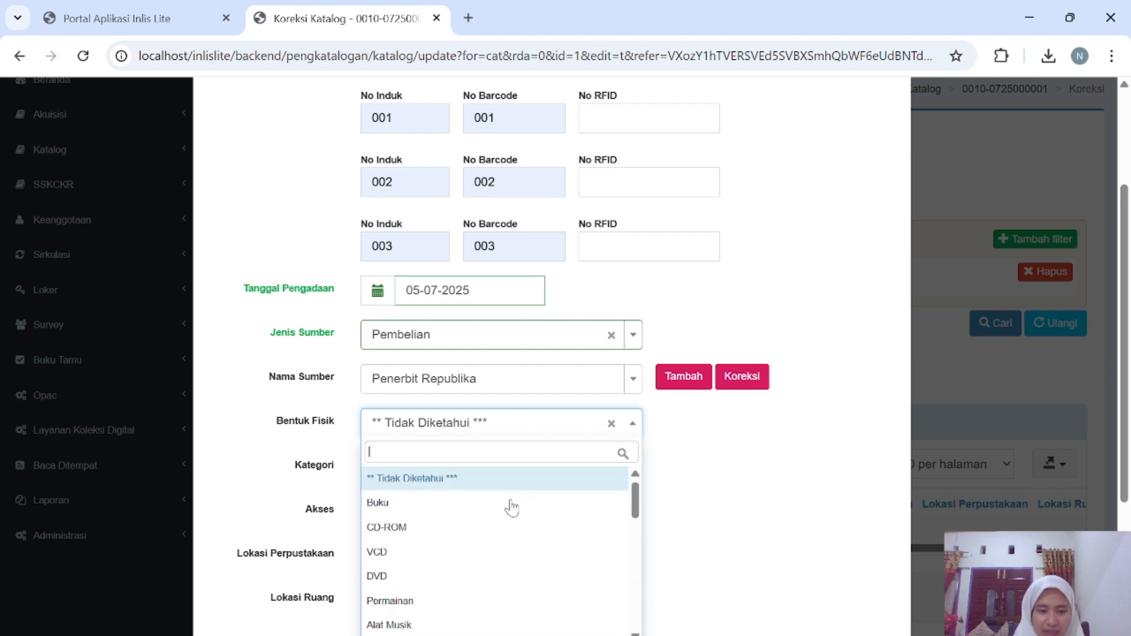
pyautogui.click(508, 505)
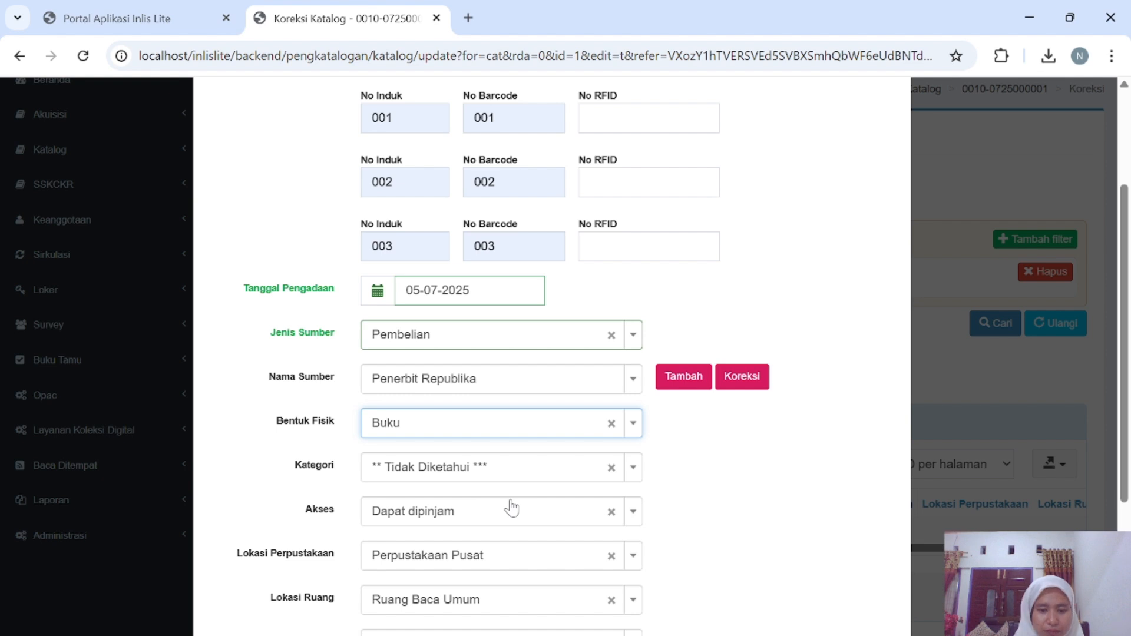
pyautogui.scroll(-2, 658, 477)
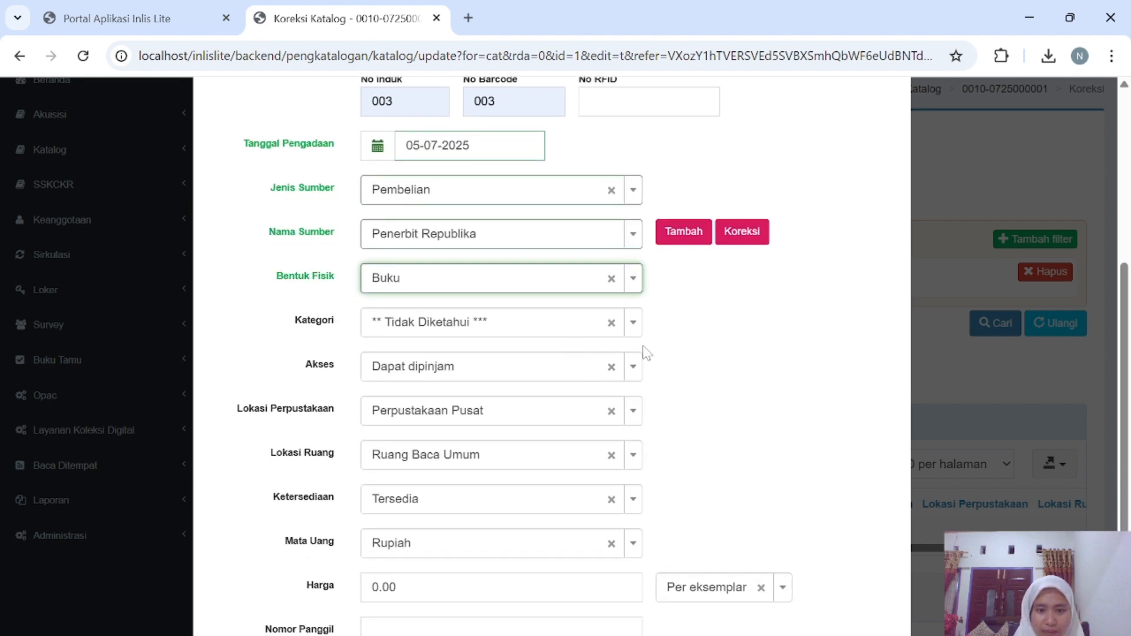
# Set category to Koleksi Umum and access to Dapat dipinjam.
pyautogui.click(632, 325)
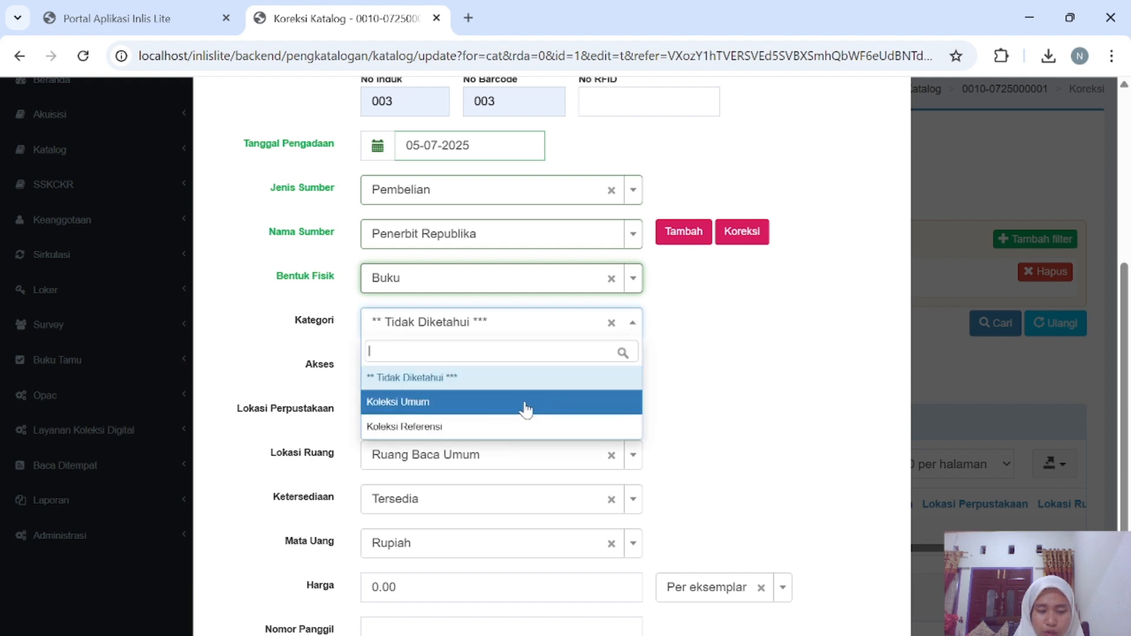
pyautogui.click(526, 407)
pyautogui.scroll(-1, 522, 407)
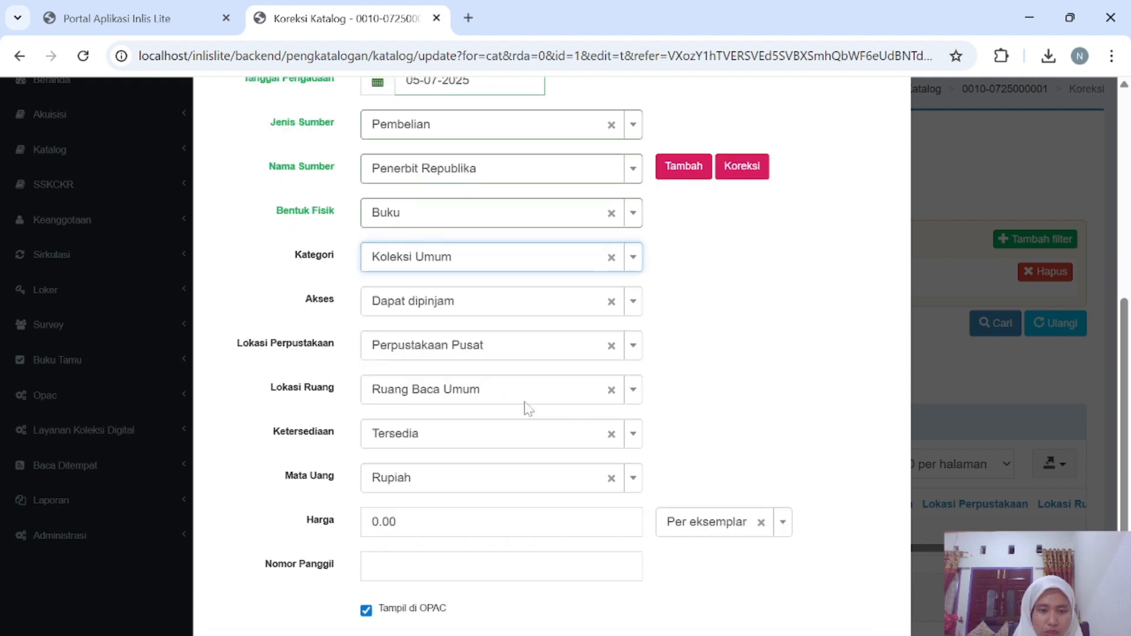
pyautogui.click(634, 265)
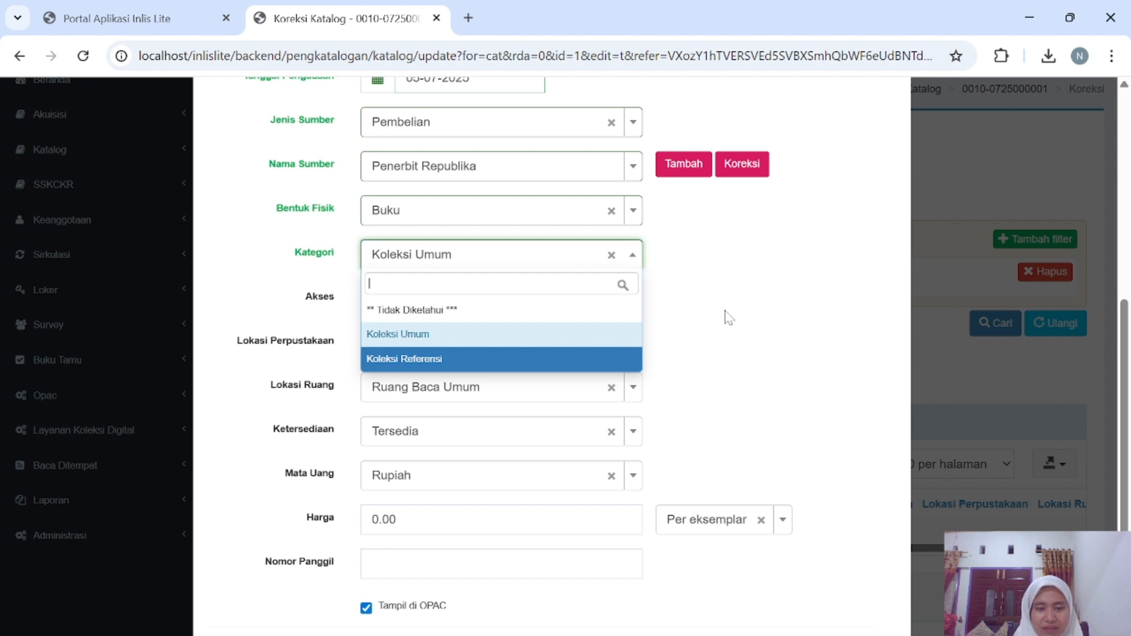
pyautogui.click(596, 336)
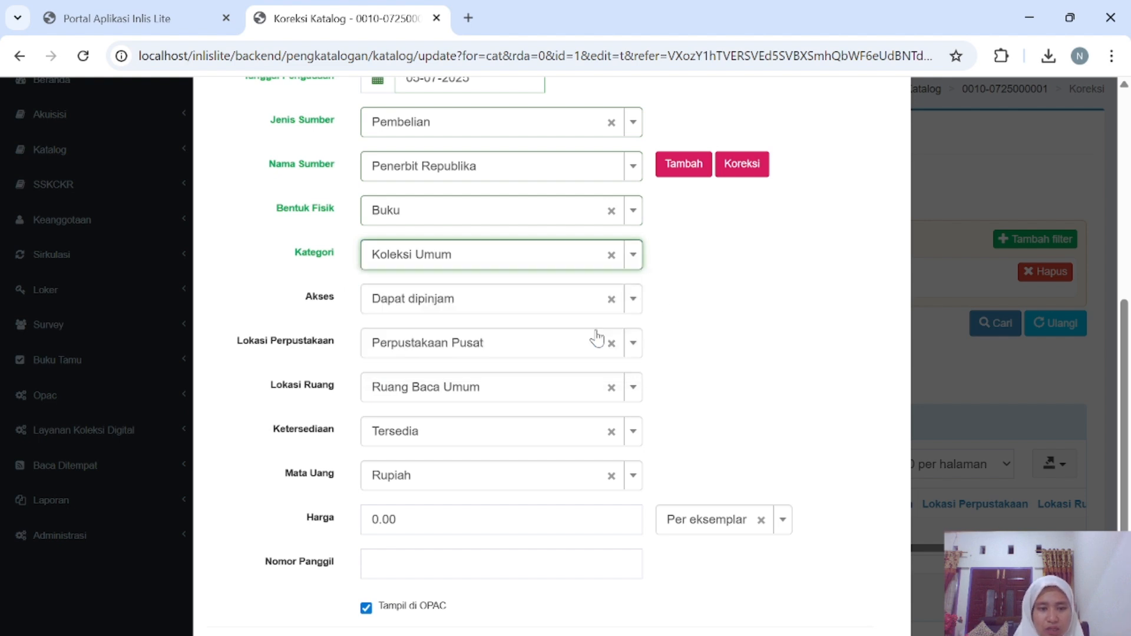
pyautogui.click(634, 300)
pyautogui.click(539, 360)
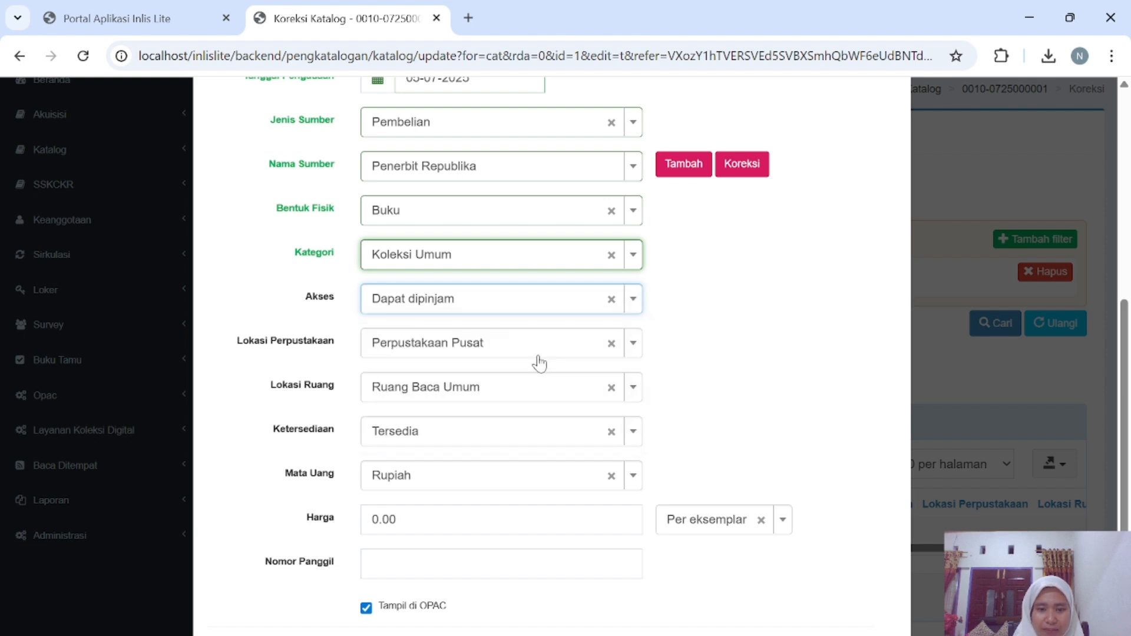
pyautogui.click(631, 310)
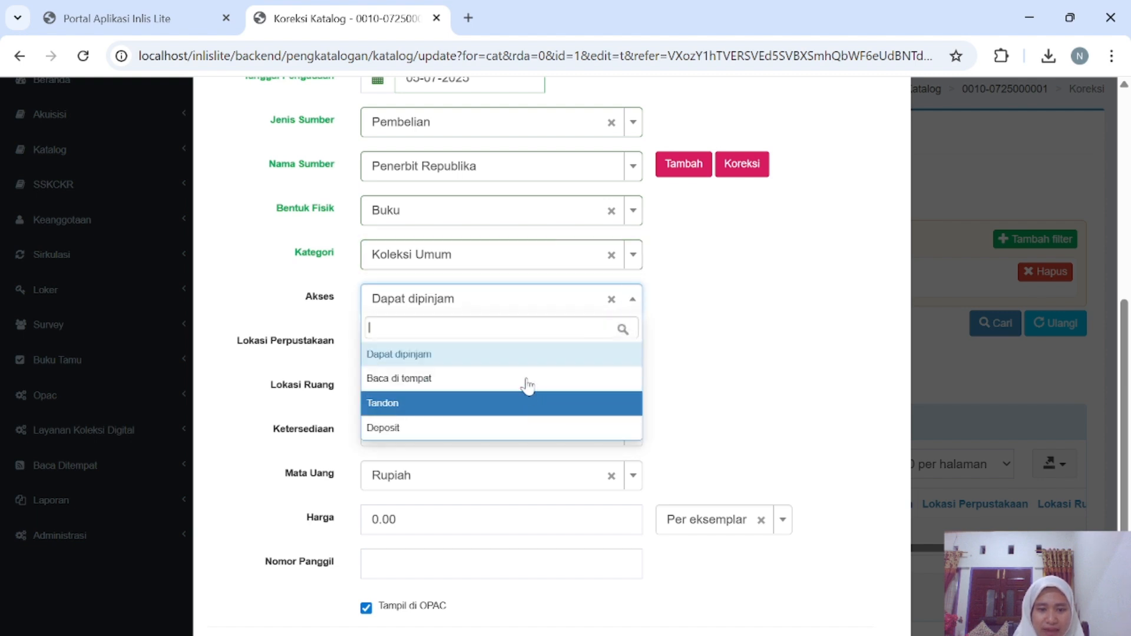
pyautogui.click(736, 333)
# Keep location Perpustakaan Pusat, room Ruang Baca Umum, and availability Tersedia.
pyautogui.click(634, 345)
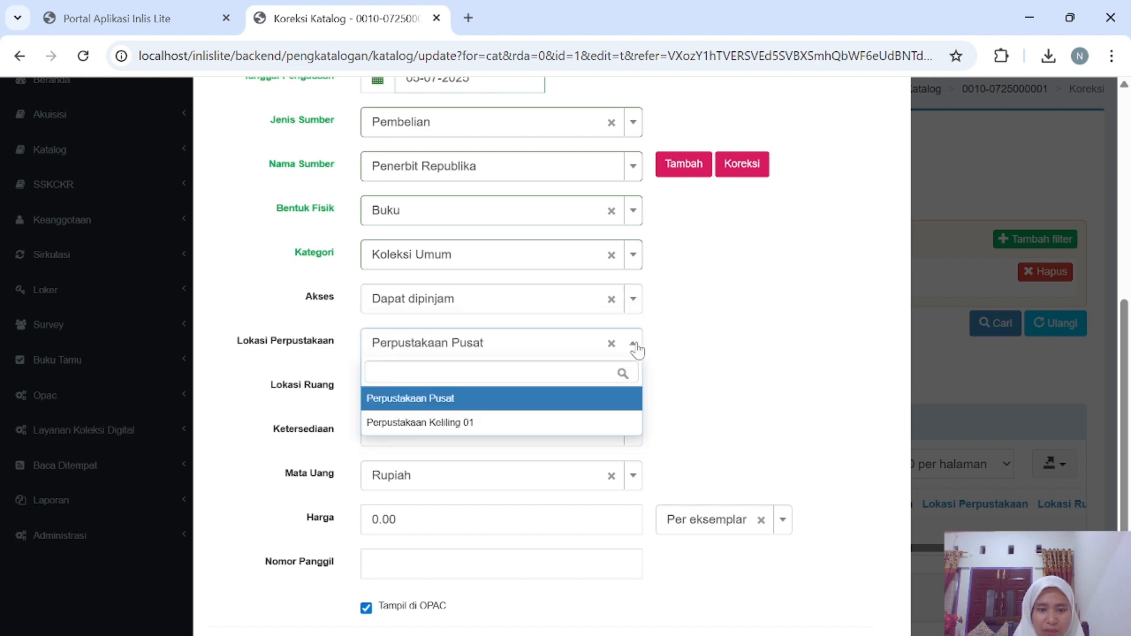
pyautogui.click(589, 406)
pyautogui.click(633, 396)
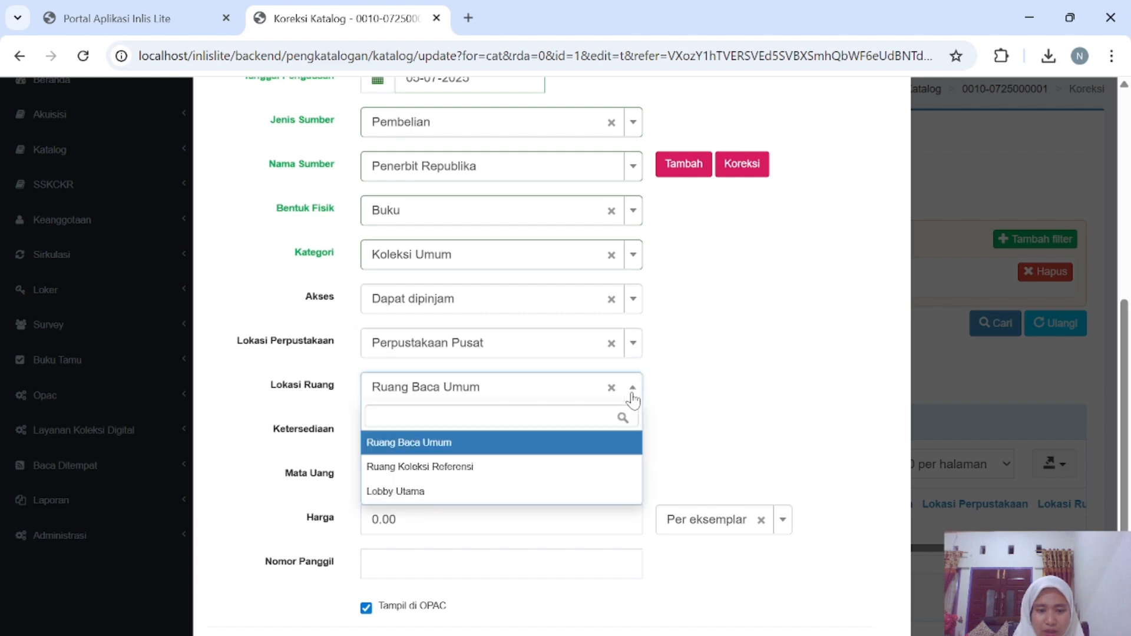
pyautogui.click(576, 445)
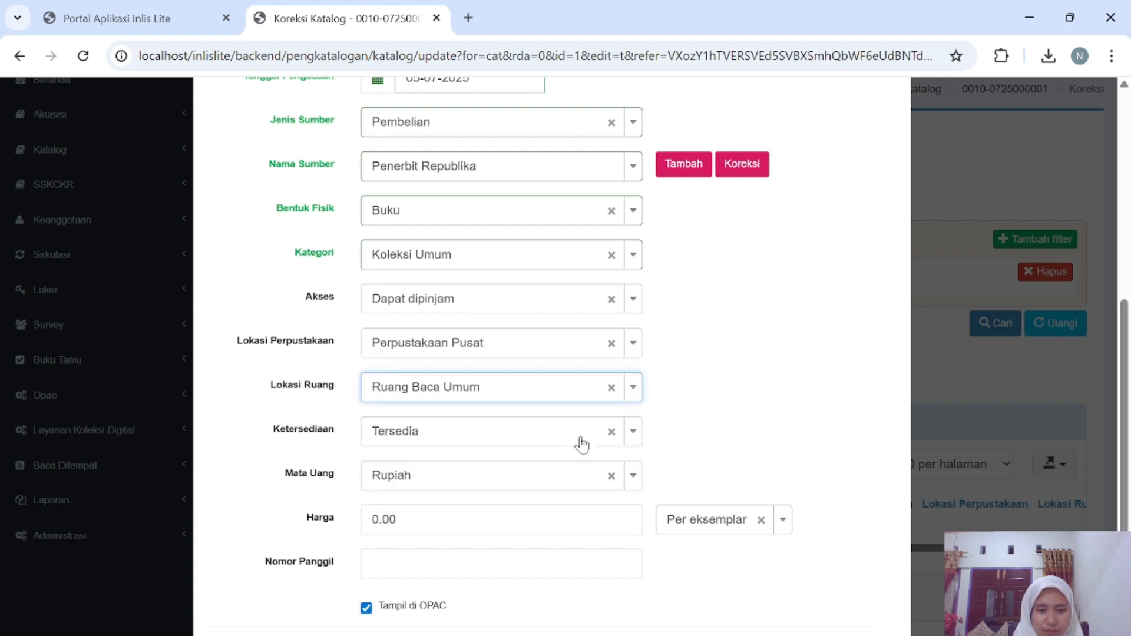
pyautogui.scroll(-1, 580, 443)
pyautogui.click(632, 396)
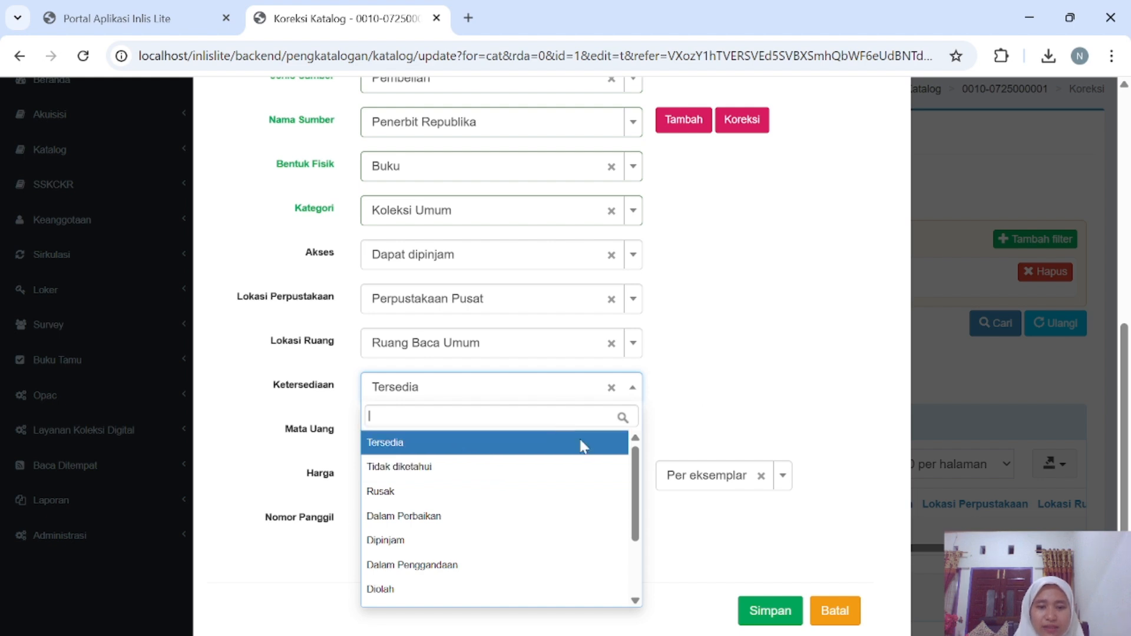
pyautogui.click(428, 450)
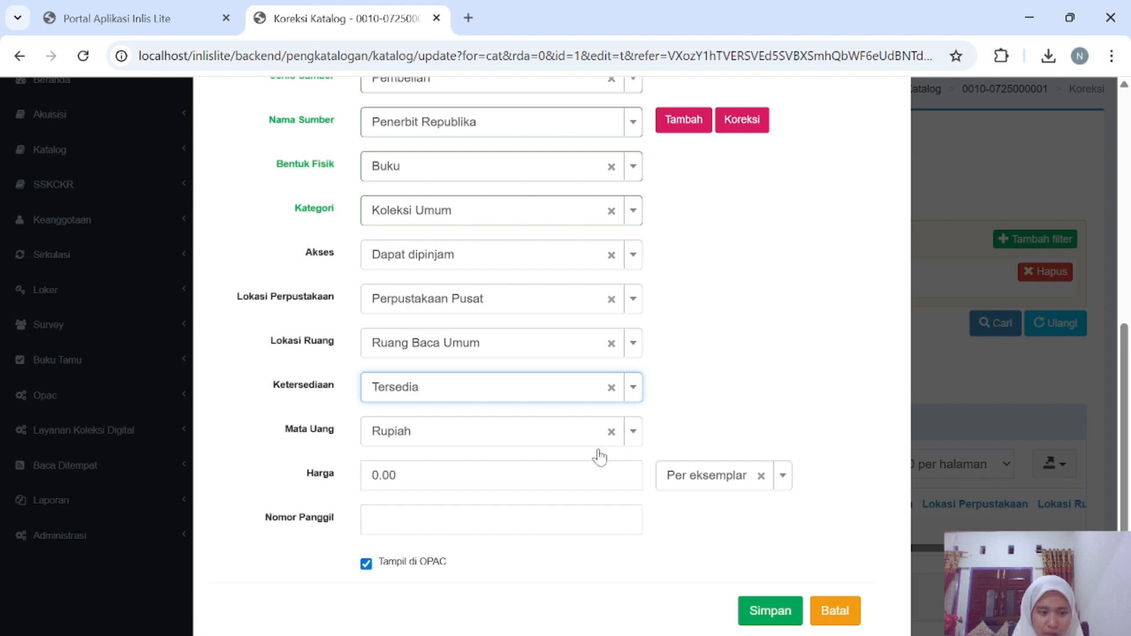
pyautogui.scroll(-1, 589, 449)
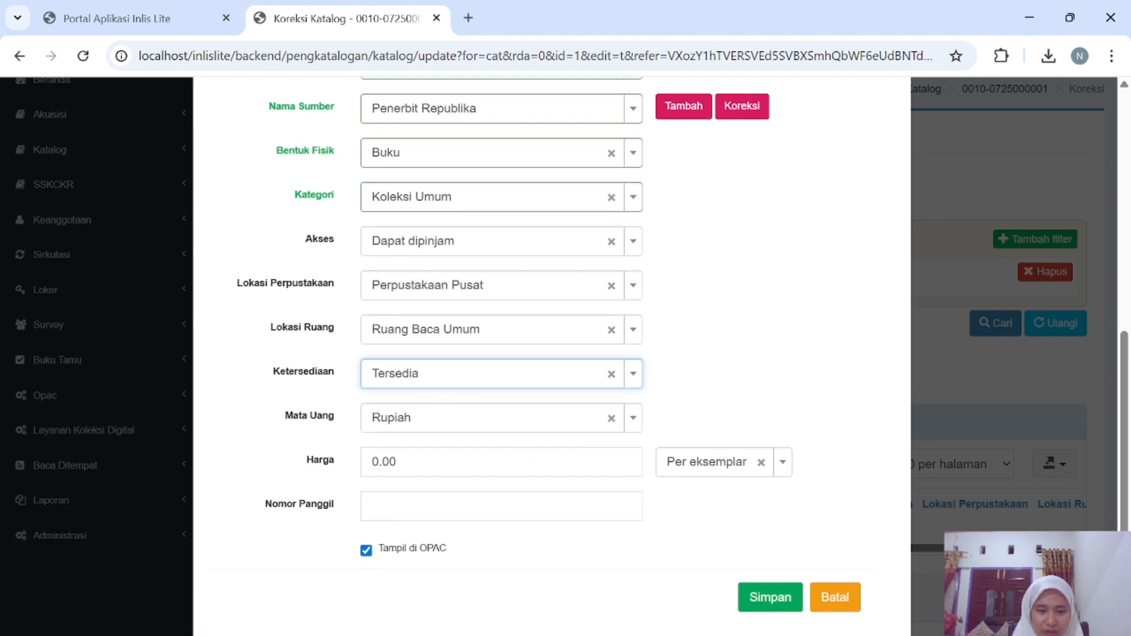
# Change the copy price to 800.00.
pyautogui.click(531, 453)
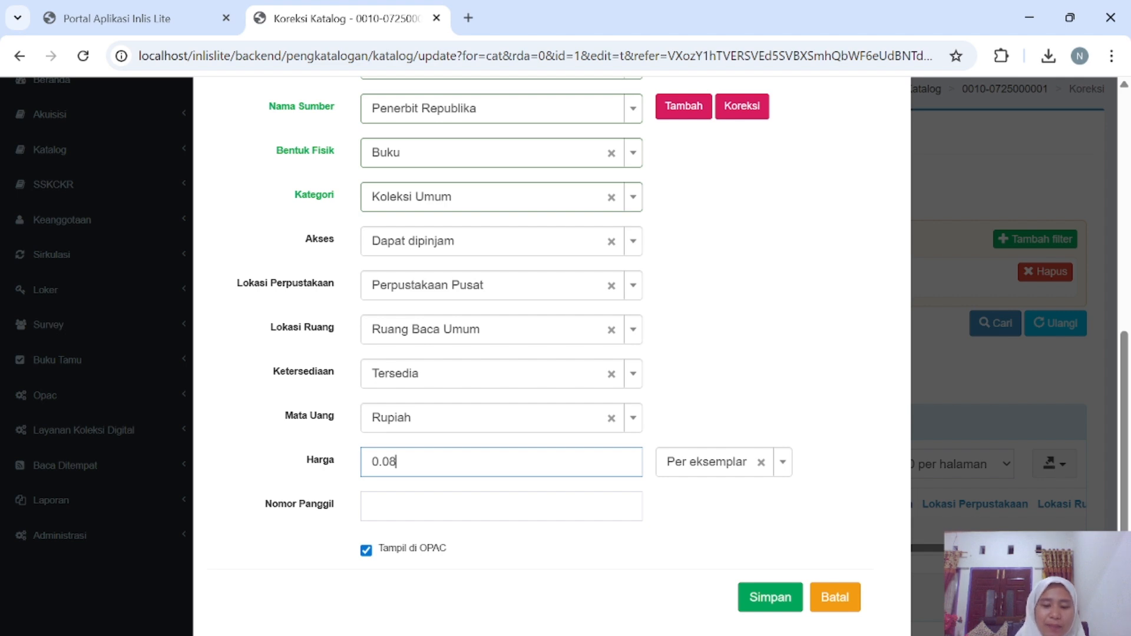
pyautogui.write('0')
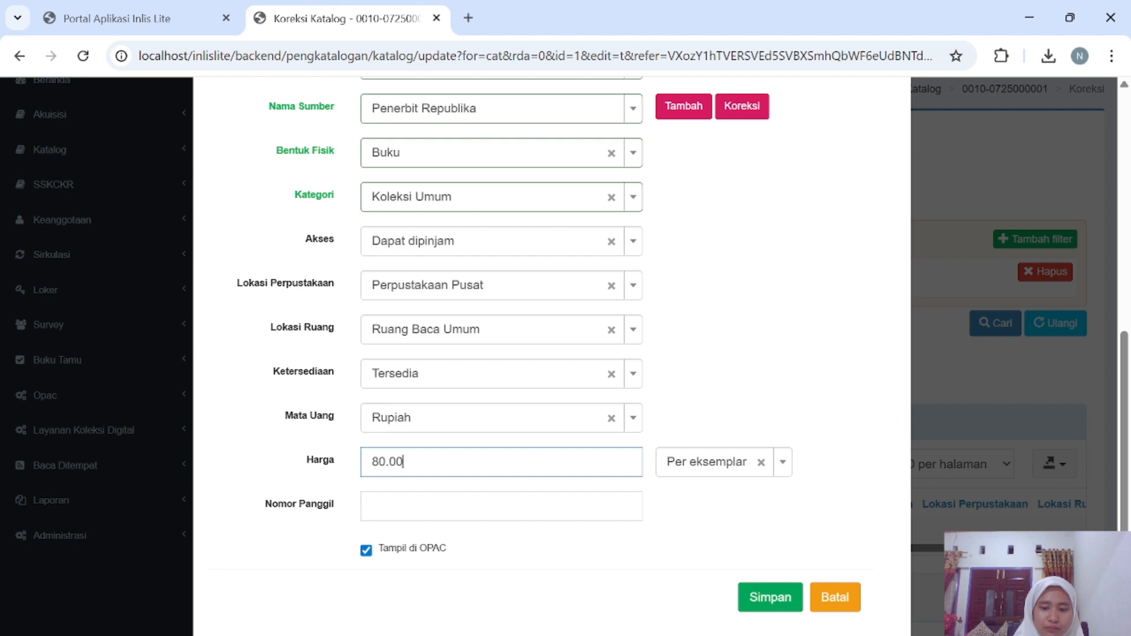
pyautogui.write('0')
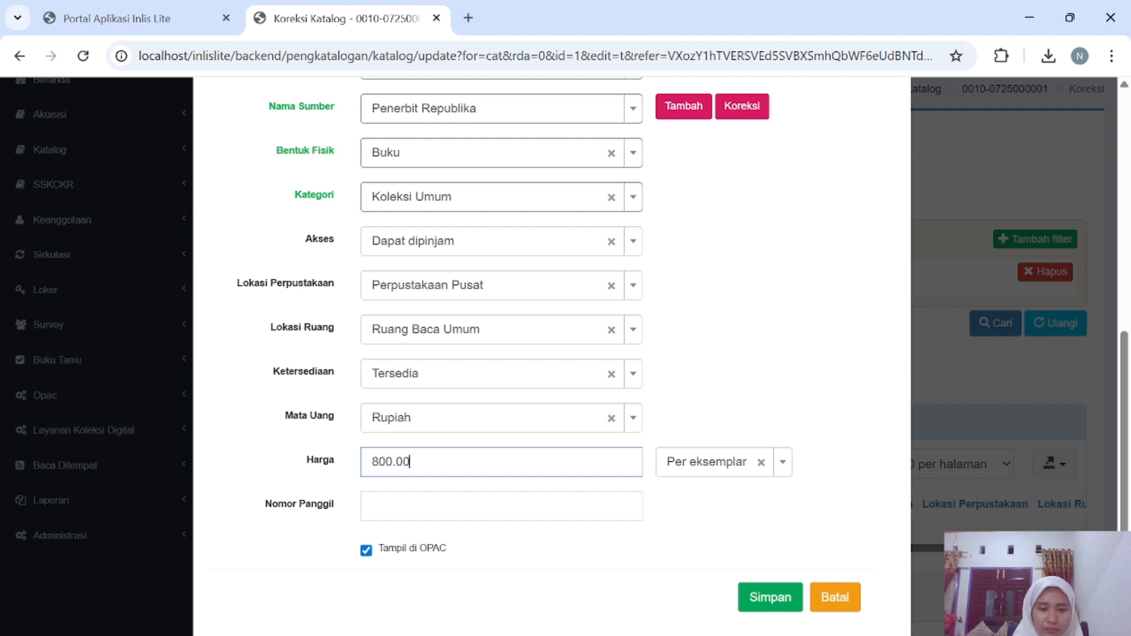
pyautogui.click(372, 506)
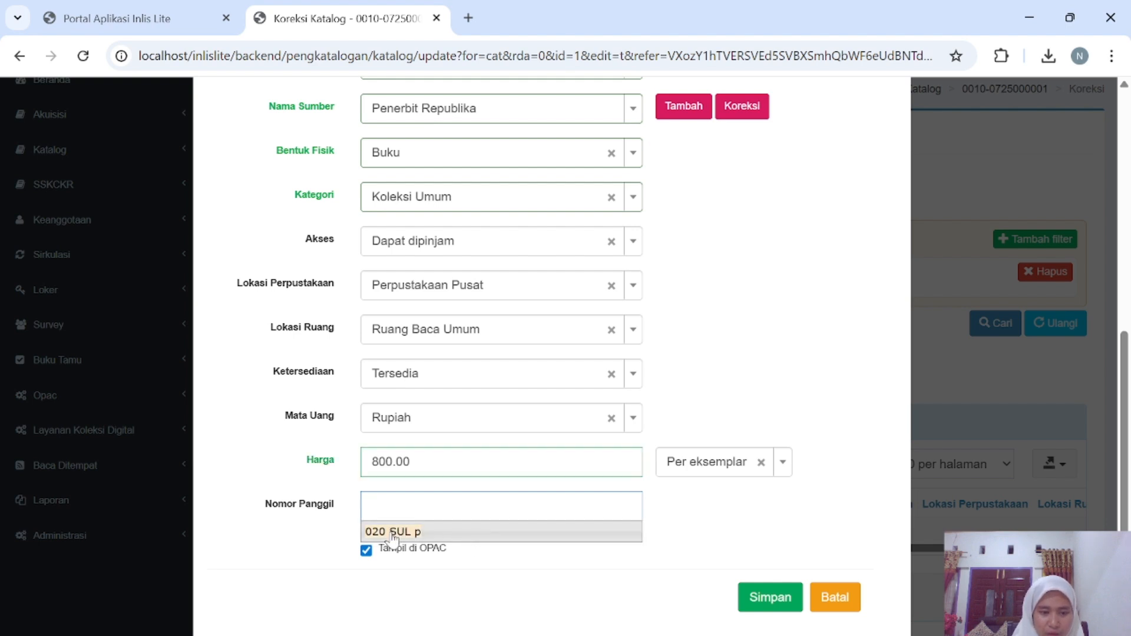
# Fill the call number with 020 SUL p and save the copies.
pyautogui.click(392, 532)
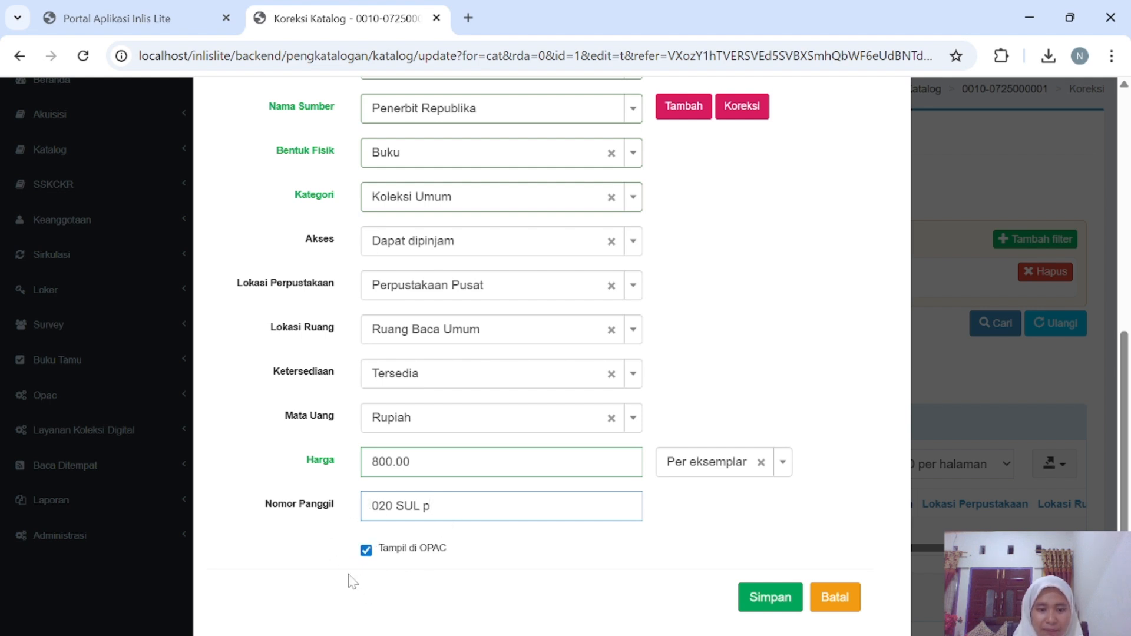
pyautogui.click(765, 598)
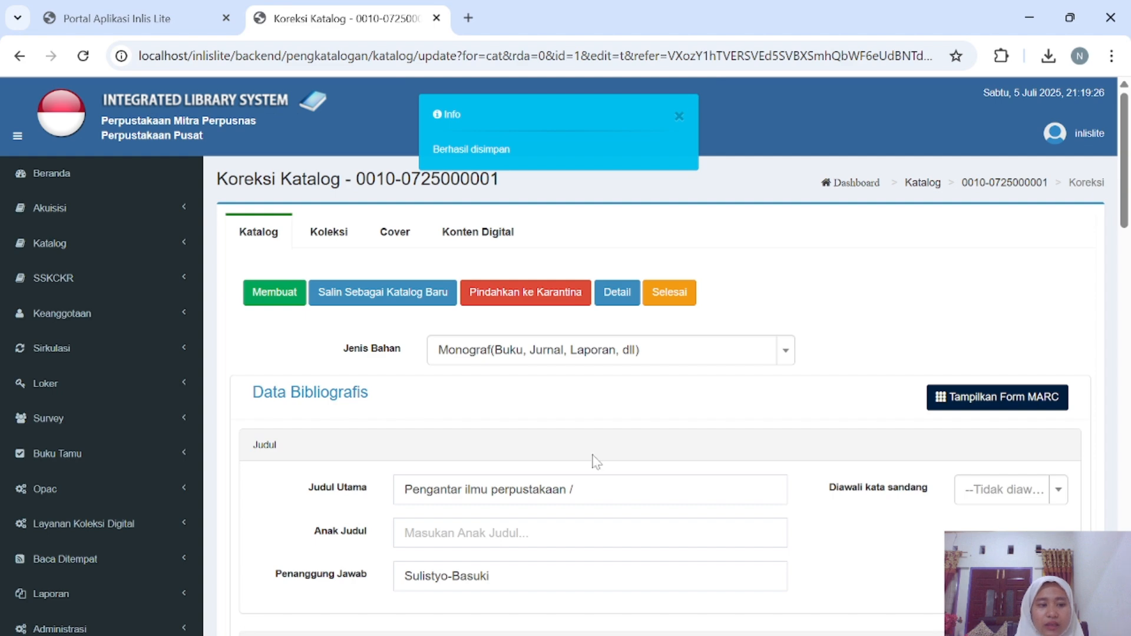
# On the Cover tab, browse Downloads for the WhatsApp image, then close the chooser without uploading.
pyautogui.click(401, 238)
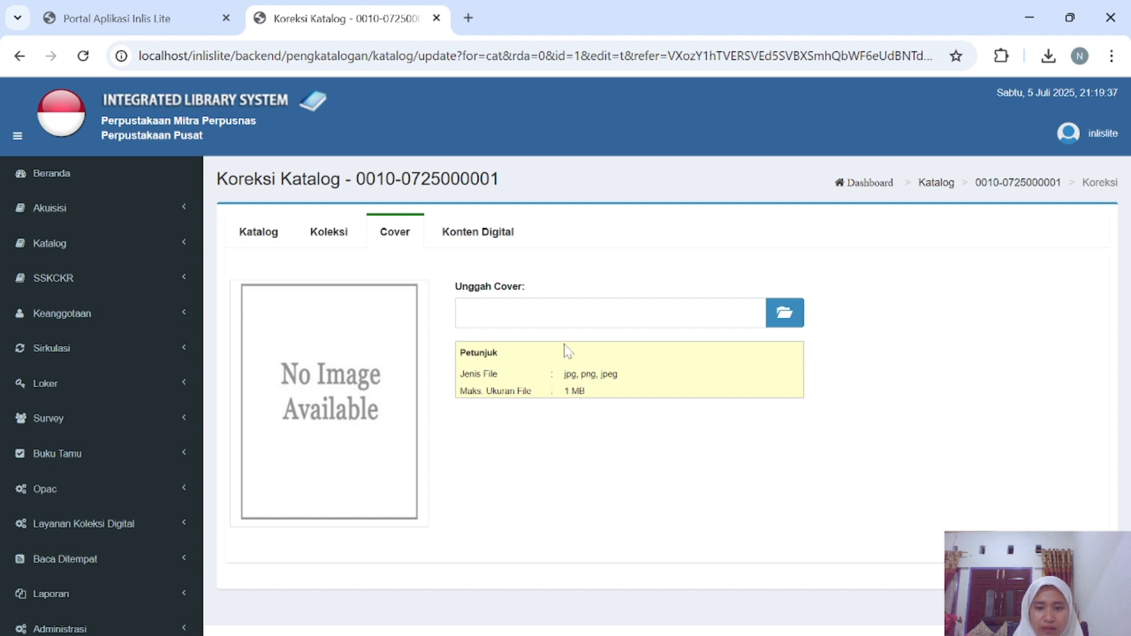
pyautogui.click(796, 318)
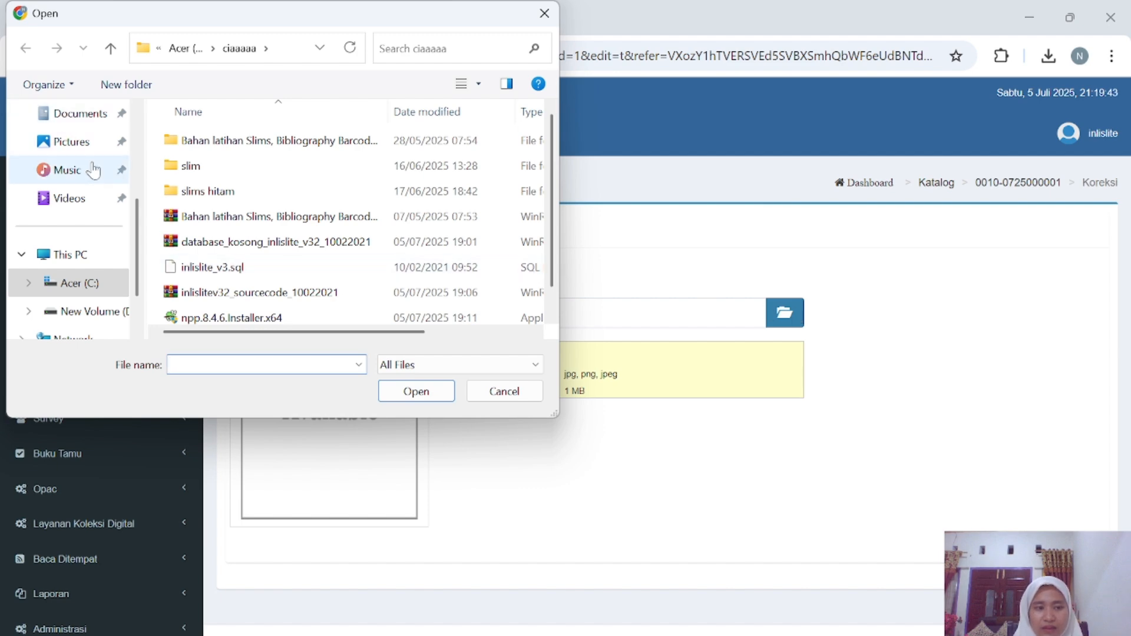
pyautogui.scroll(3, 94, 171)
pyautogui.click(80, 261)
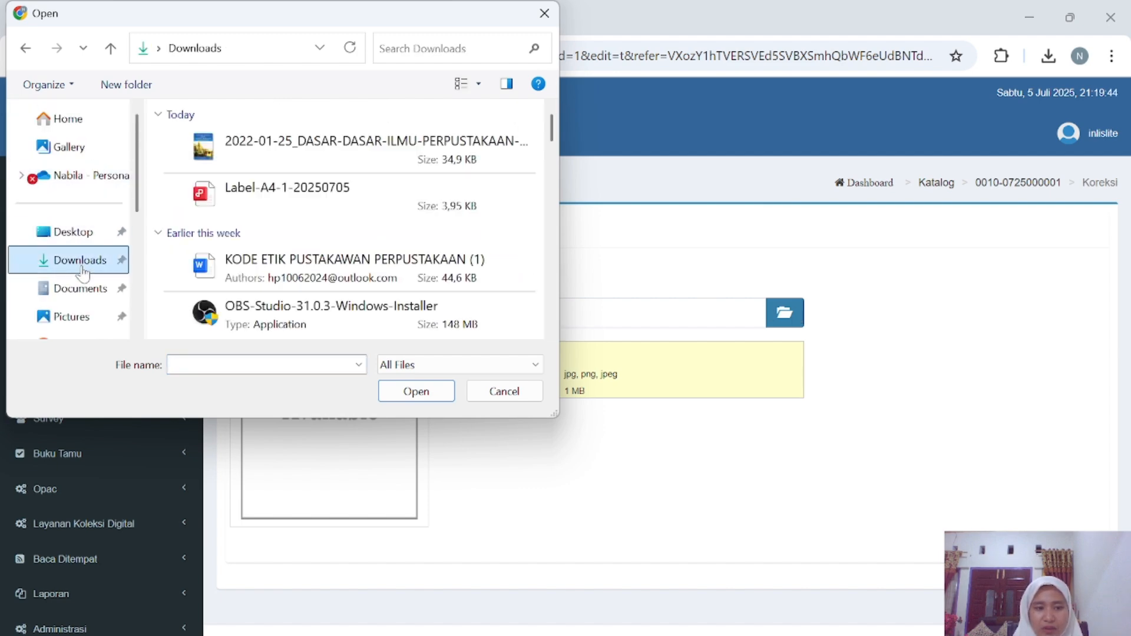
pyautogui.scroll(-1, 241, 260)
pyautogui.scroll(1, 241, 259)
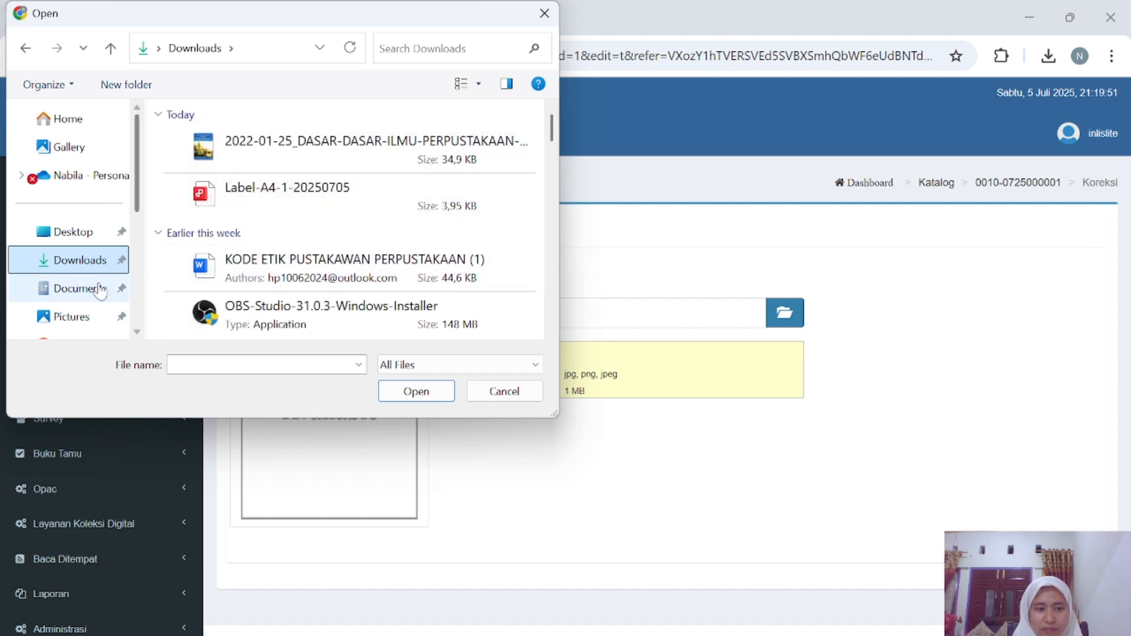
pyautogui.scroll(-3, 262, 302)
pyautogui.scroll(-3, 263, 302)
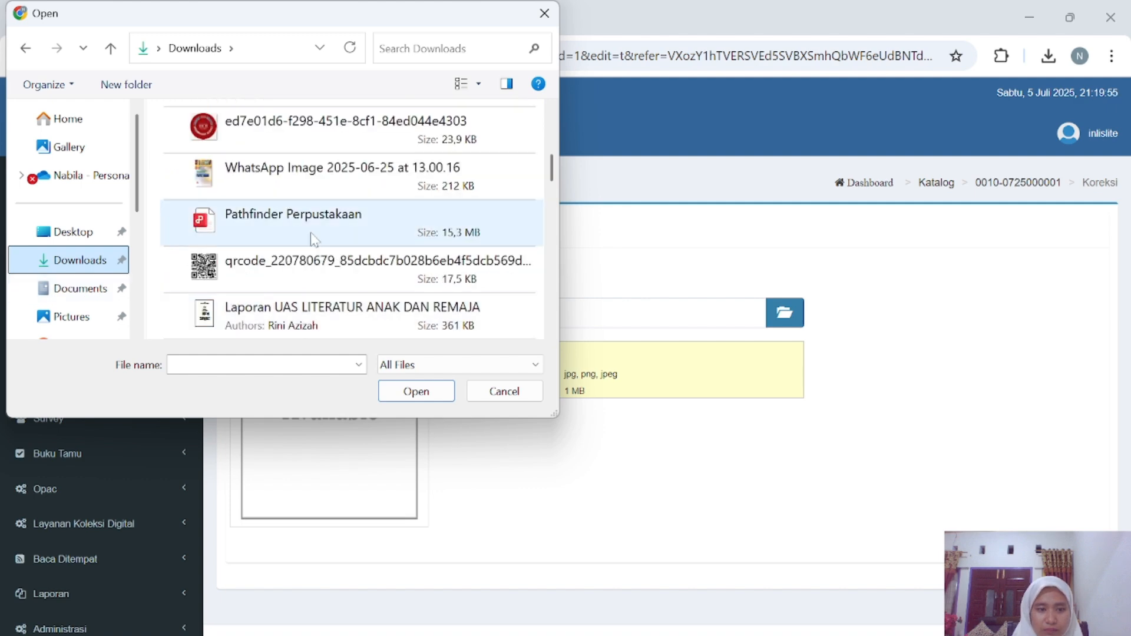
pyautogui.scroll(2, 314, 239)
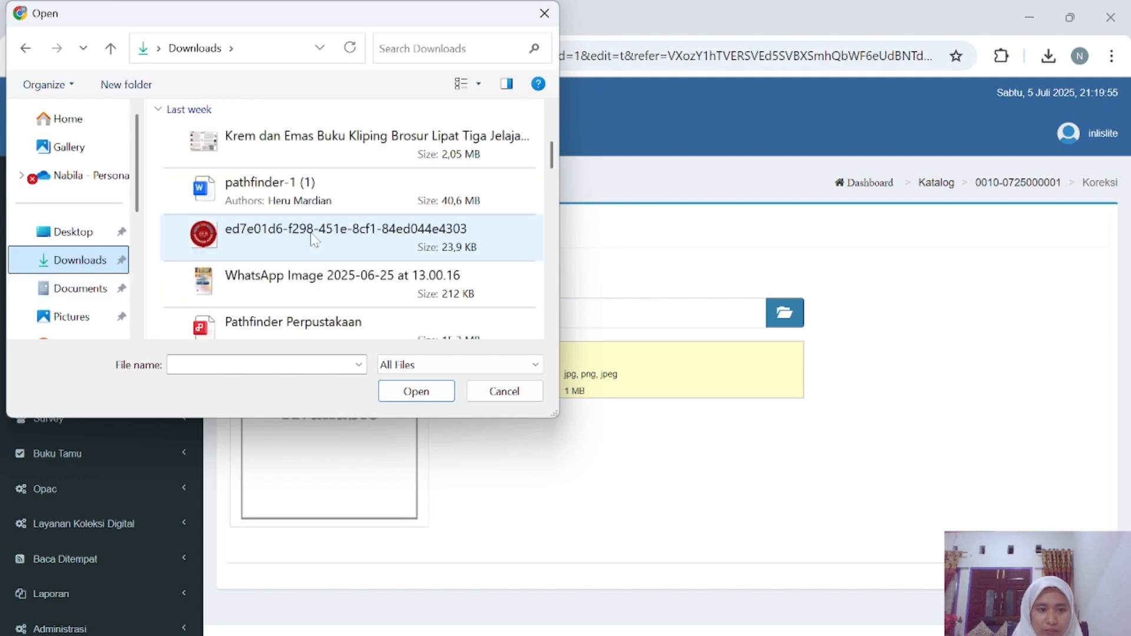
pyautogui.click(296, 282)
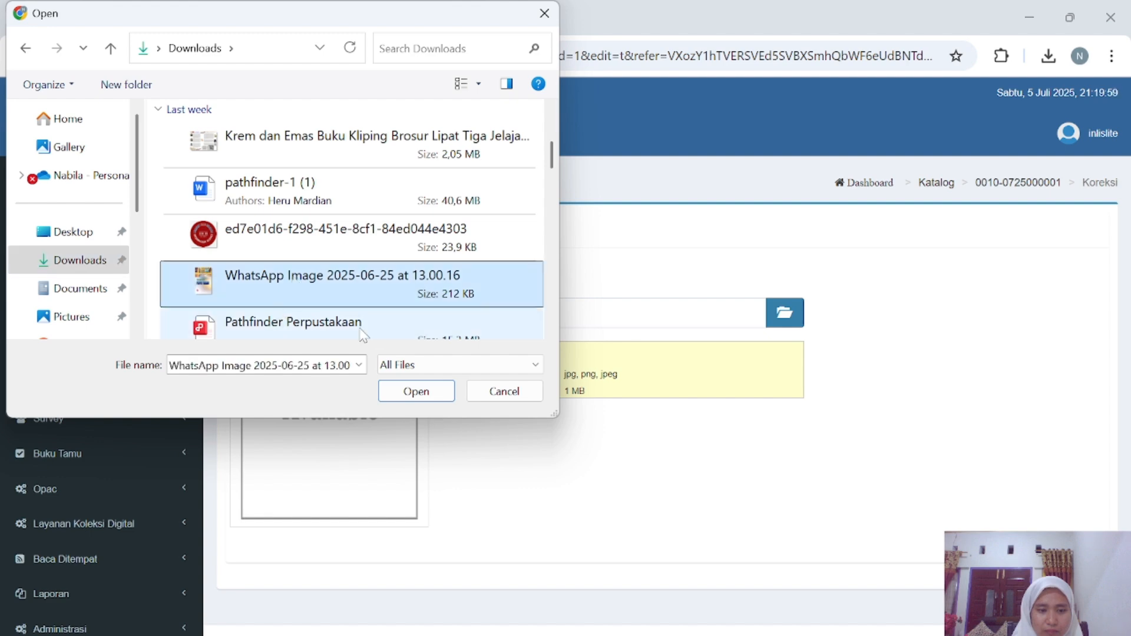
pyautogui.scroll(-4, 348, 261)
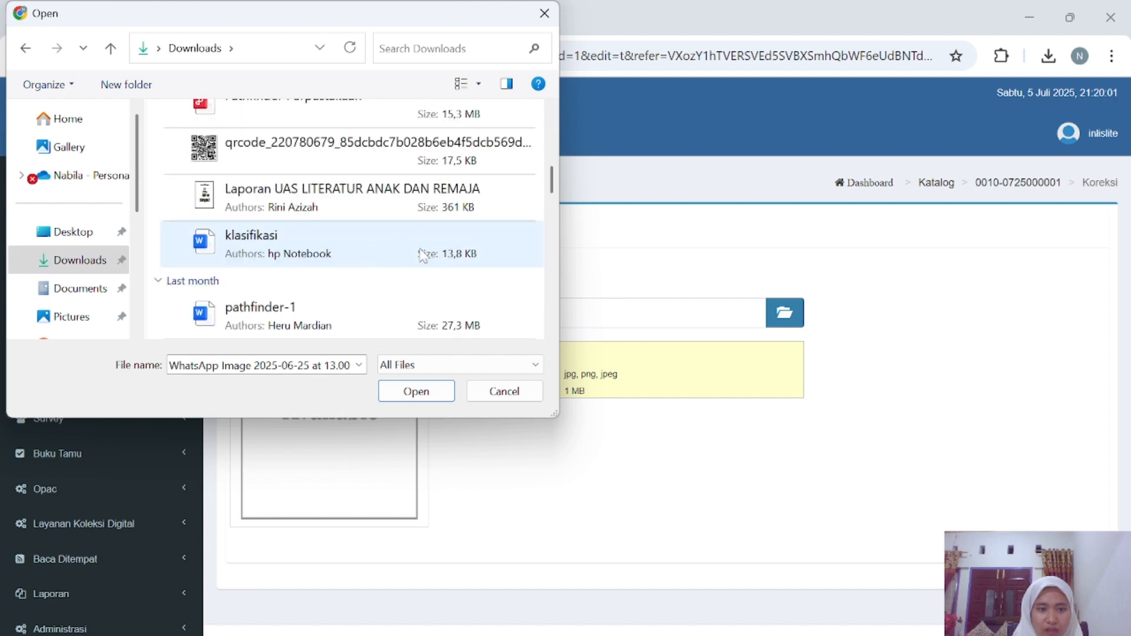
pyautogui.click(545, 13)
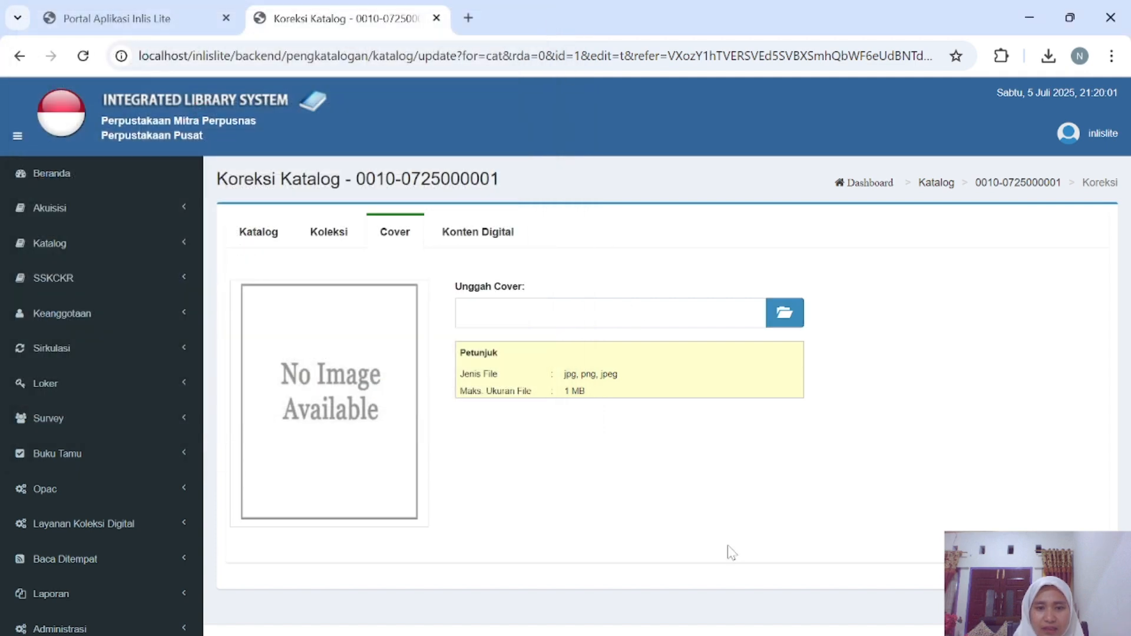
# In a new browser tab, search Google Images for the Pengantar Ilmu Perpustakaan book.
pyautogui.click(469, 17)
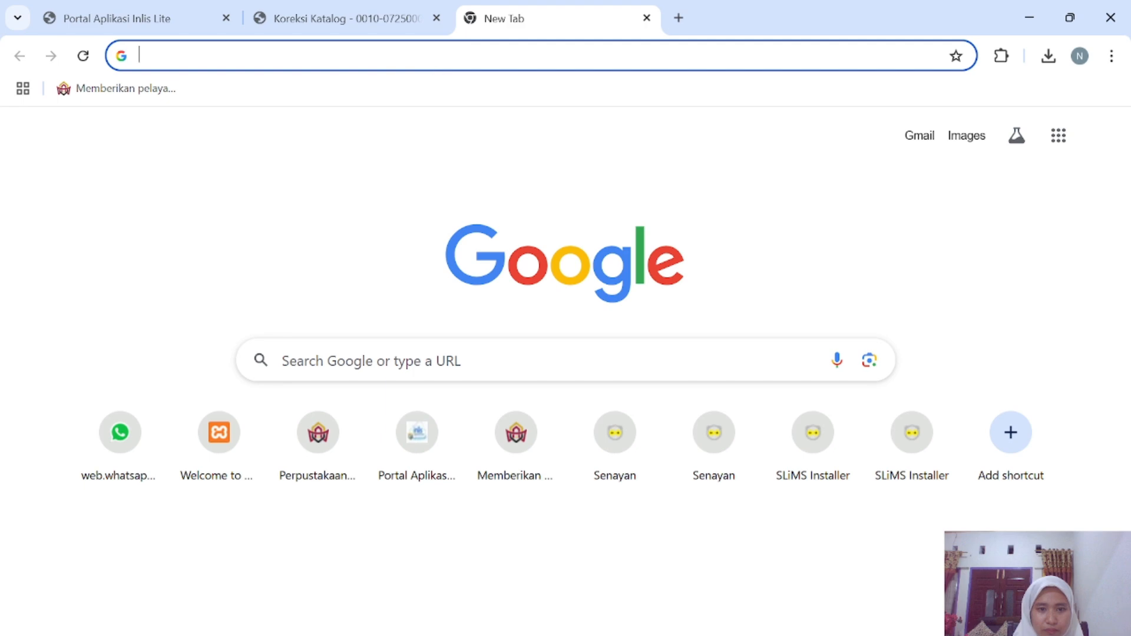
pyautogui.click(377, 55)
pyautogui.write('p')
pyautogui.press('BackSpace')
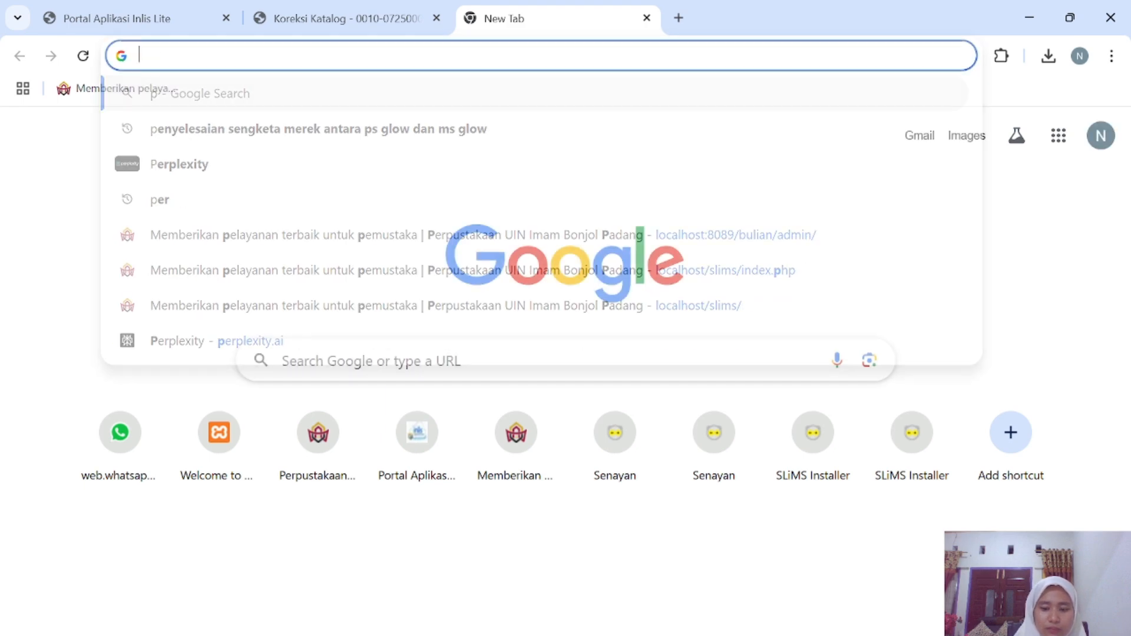
pyautogui.write('buku')
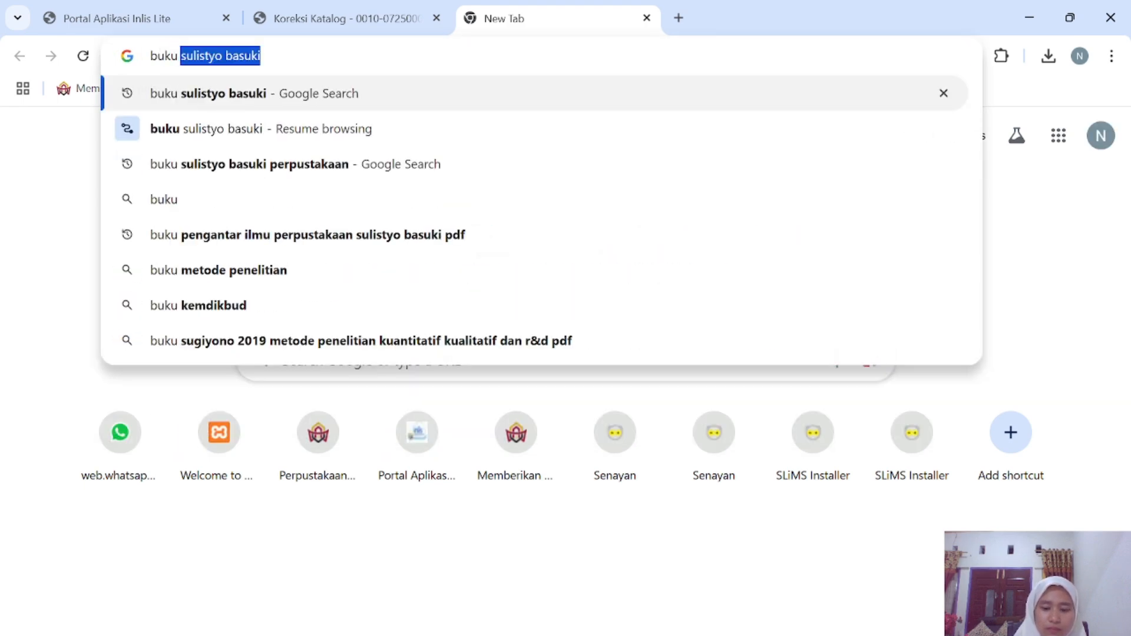
pyautogui.write(' pengant')
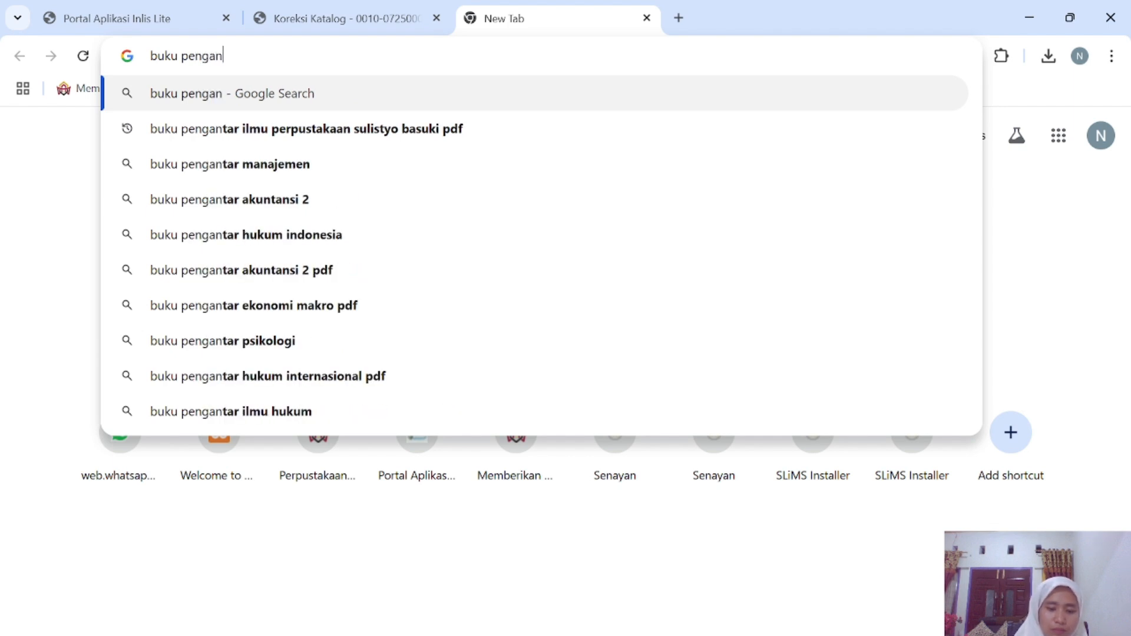
pyautogui.click(377, 130)
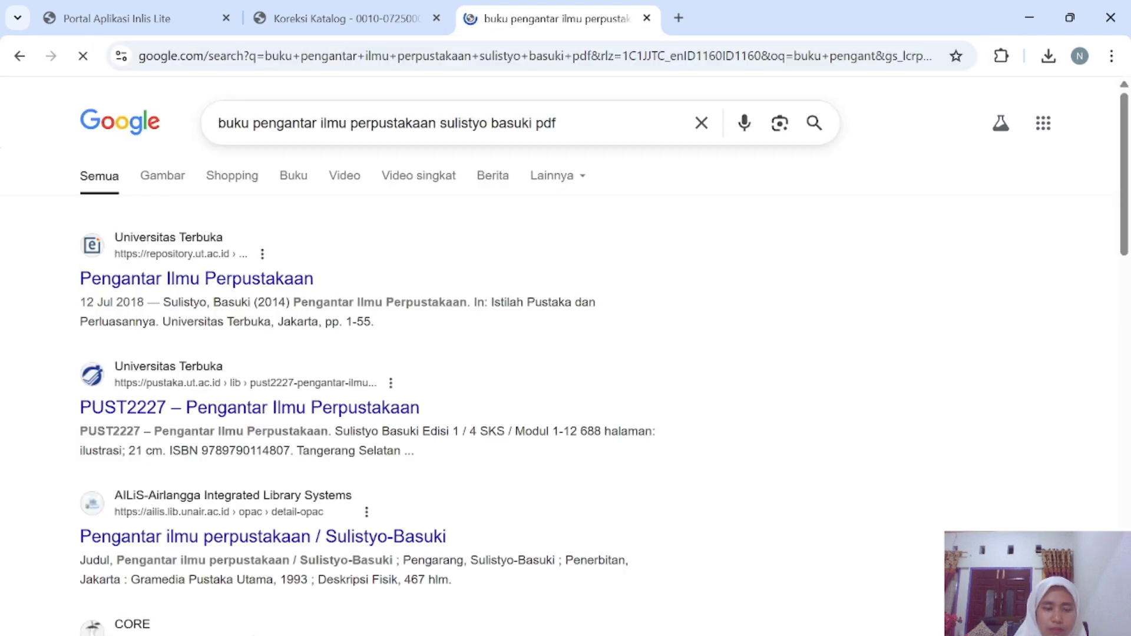
pyautogui.click(183, 179)
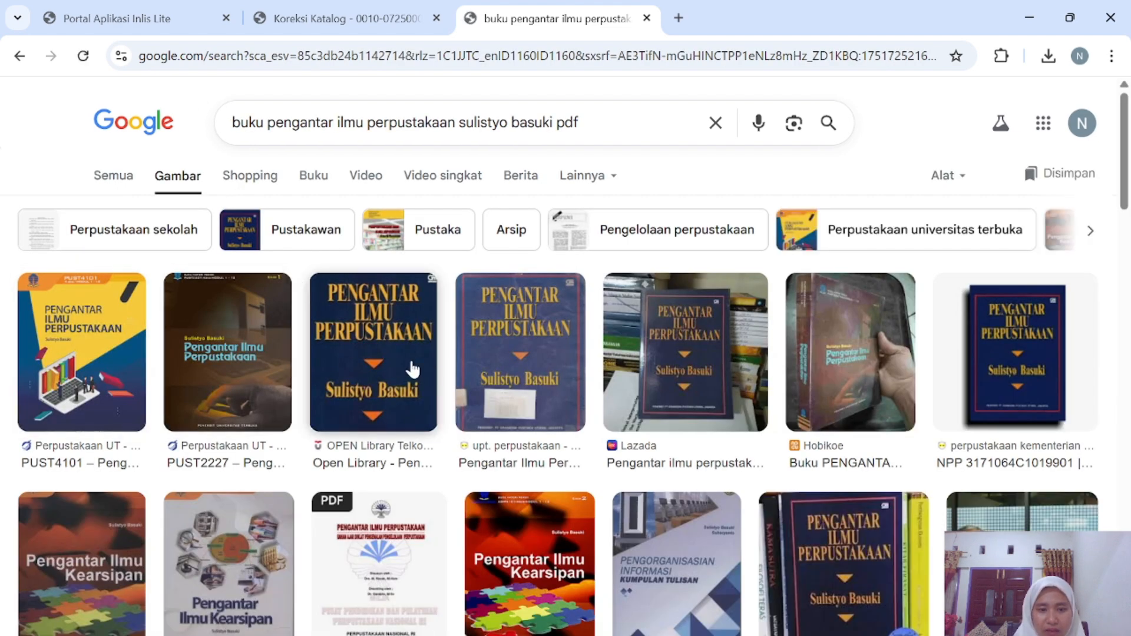
# Save the fourth image result as createthumb.jpg and return to the catalogue tab.
pyautogui.click(496, 389)
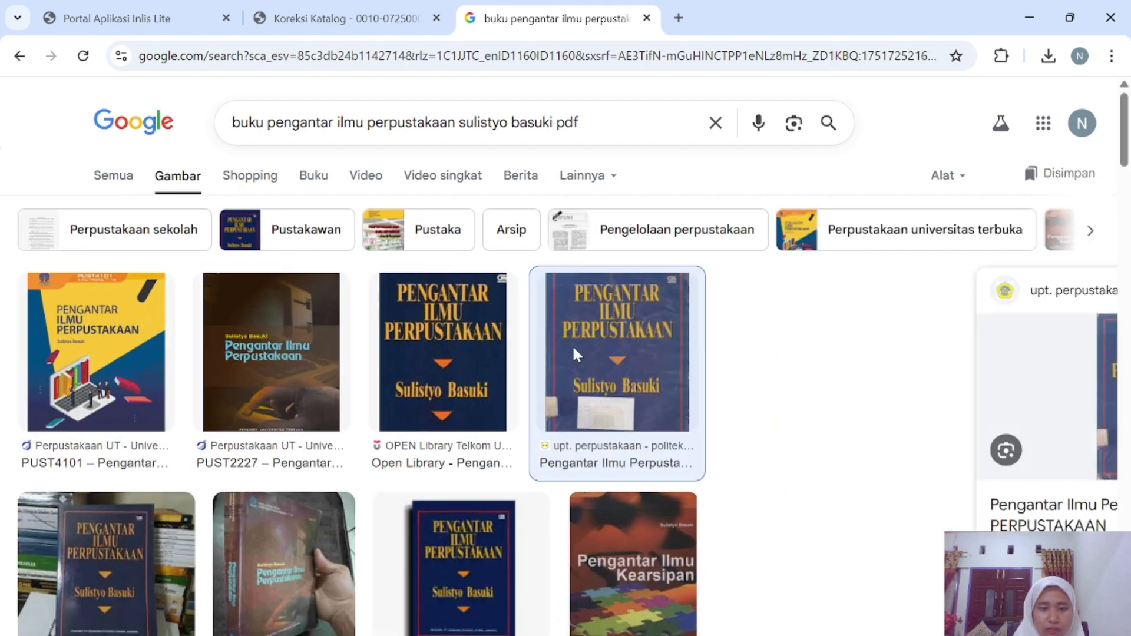
pyautogui.rightClick(853, 363)
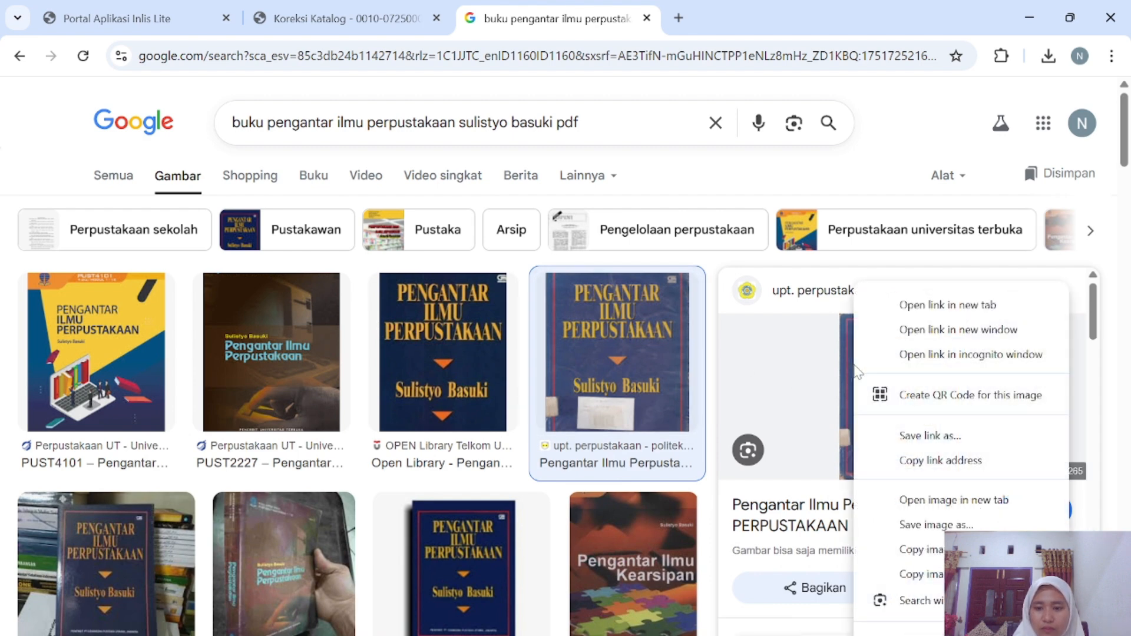
pyautogui.click(919, 534)
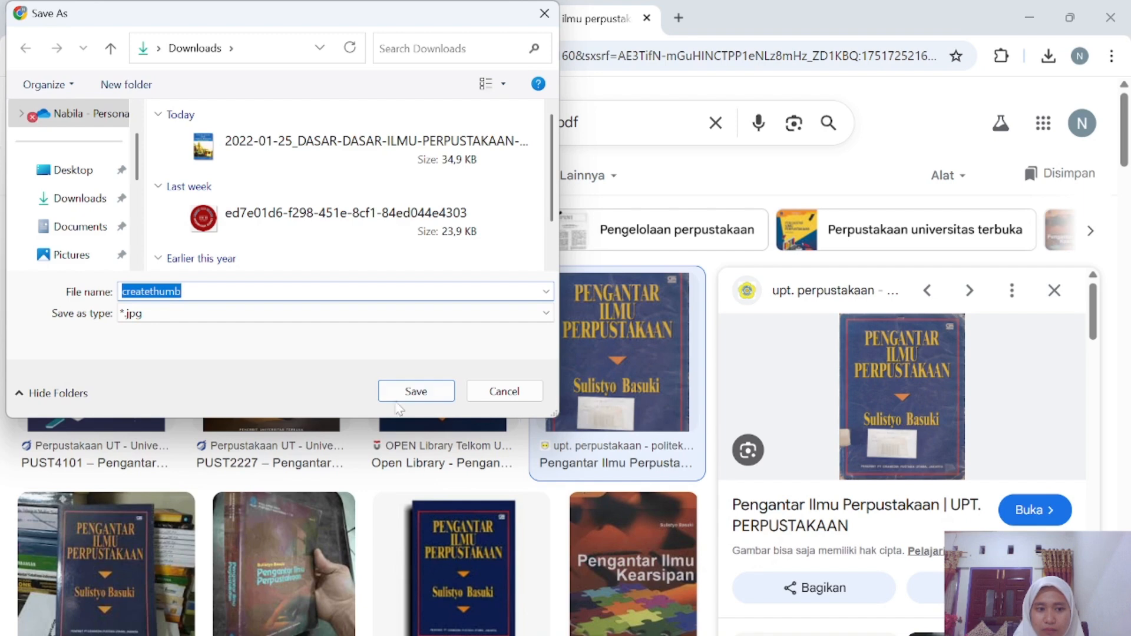
pyautogui.click(416, 392)
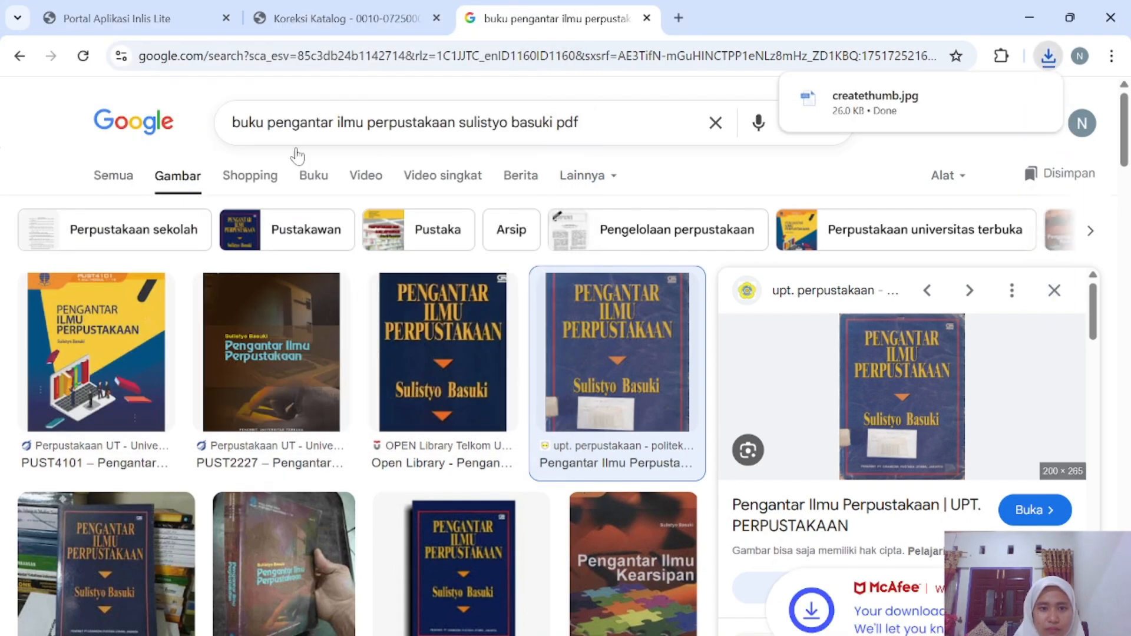
pyautogui.click(344, 18)
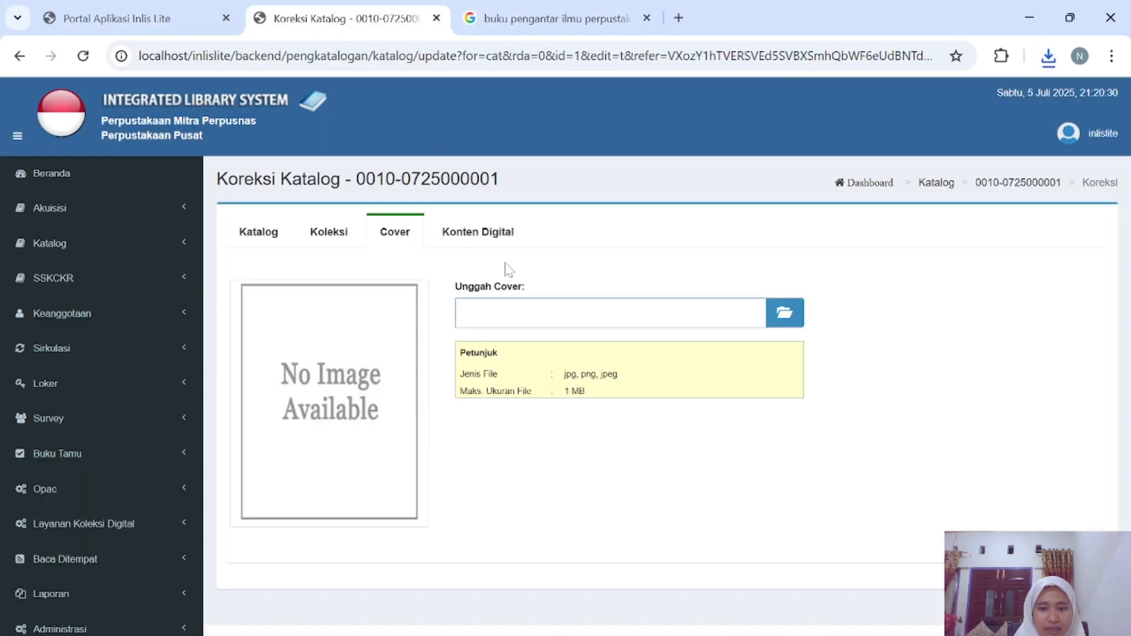
pyautogui.click(788, 316)
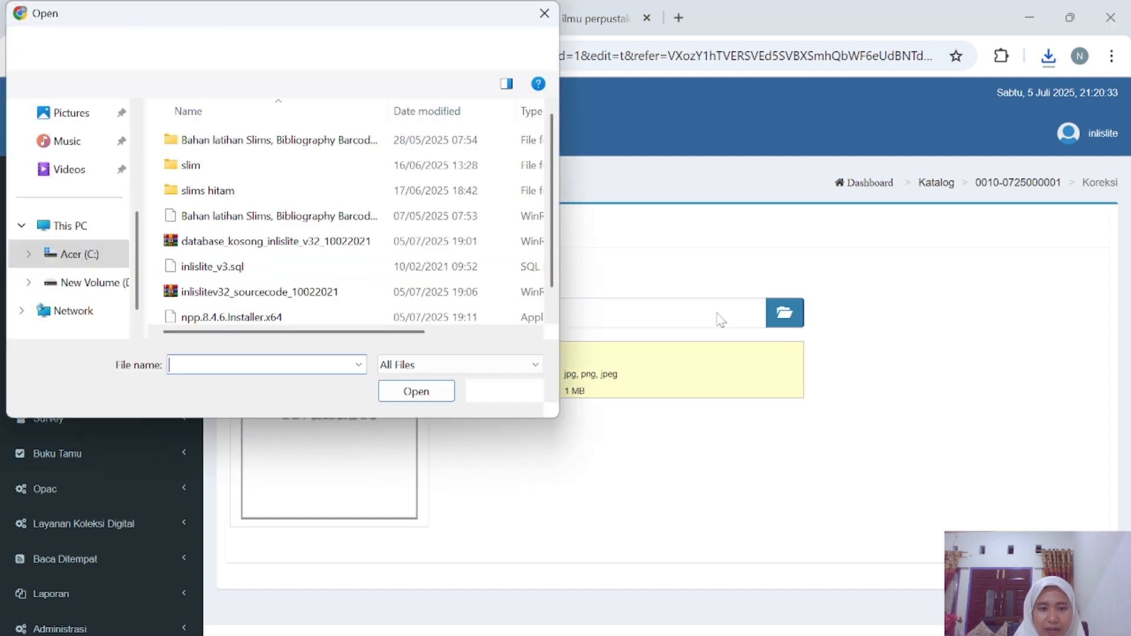
pyautogui.scroll(3, 85, 113)
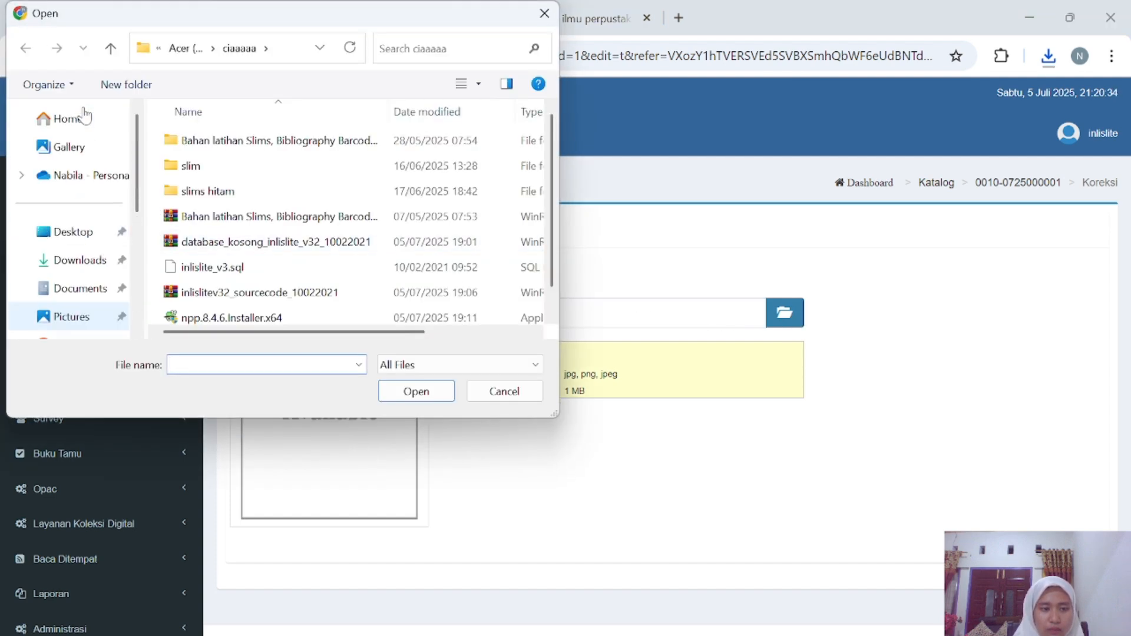
pyautogui.click(79, 258)
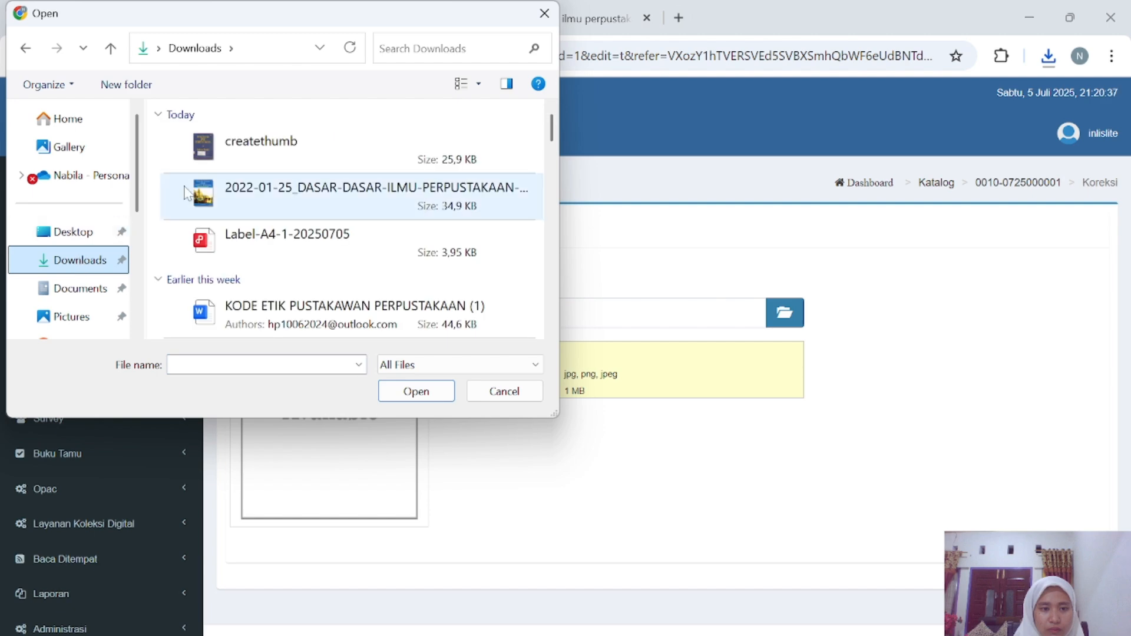
pyautogui.click(248, 168)
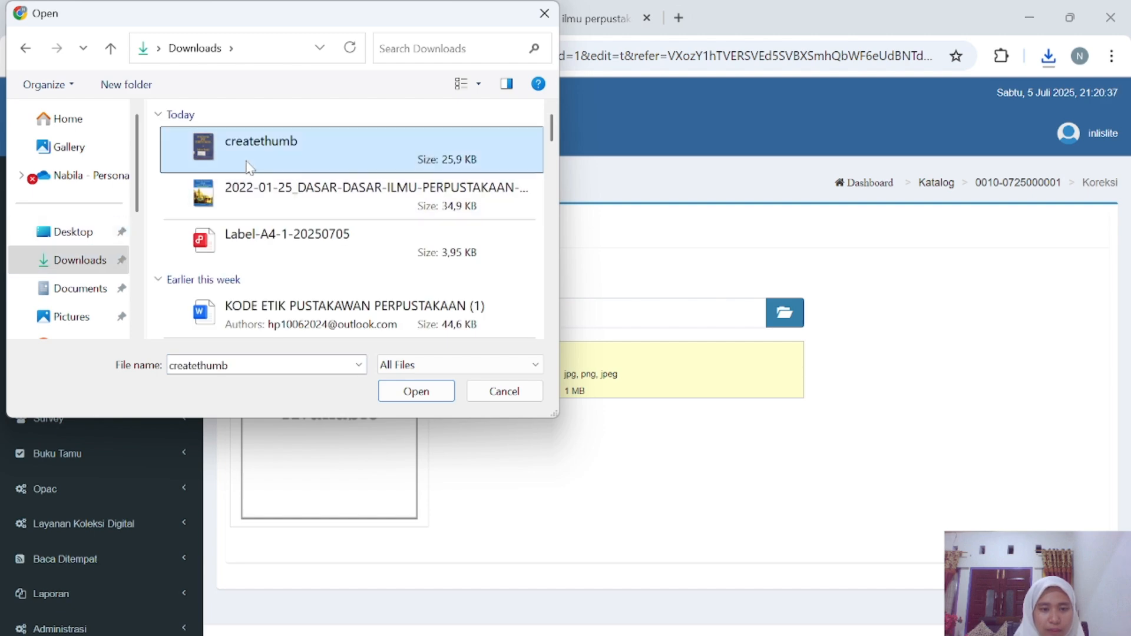
pyautogui.click(424, 392)
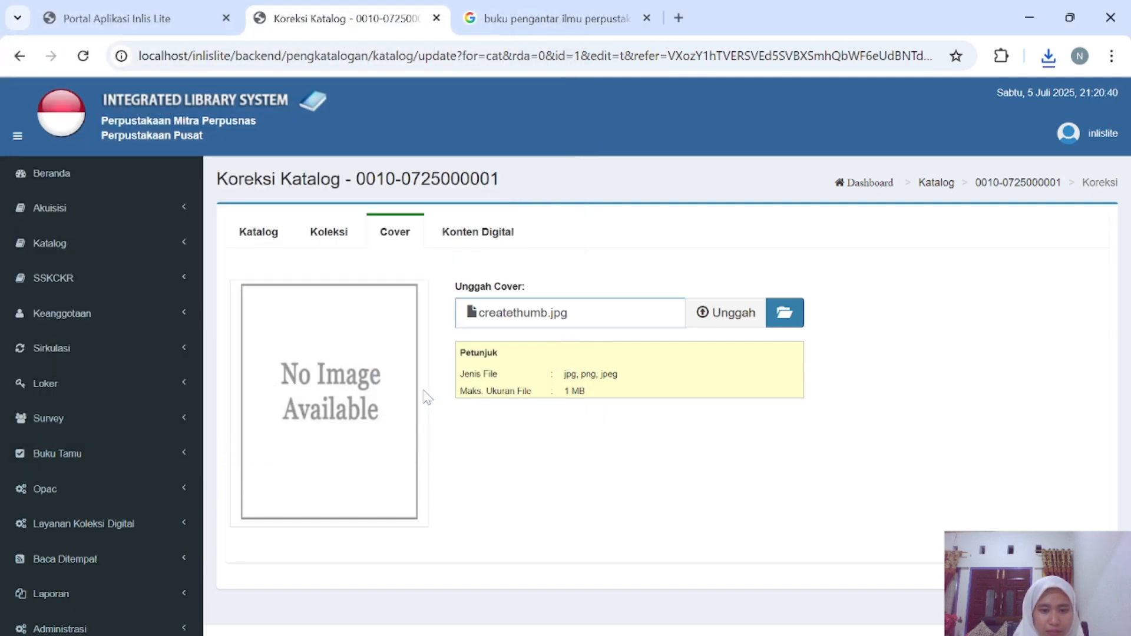
pyautogui.click(750, 313)
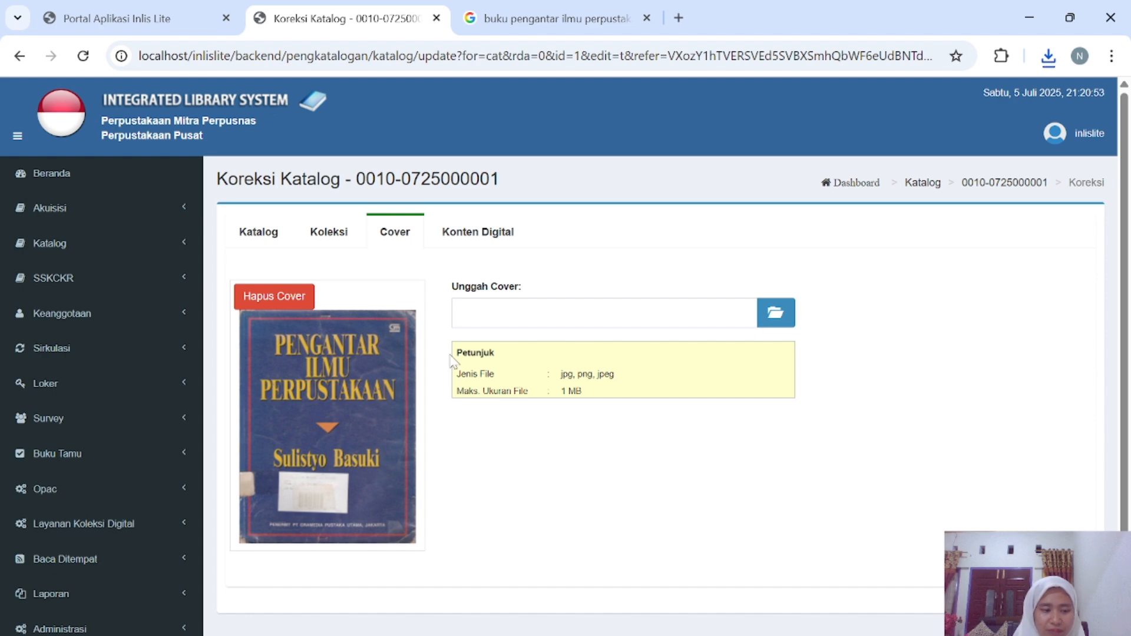
pyautogui.click(471, 236)
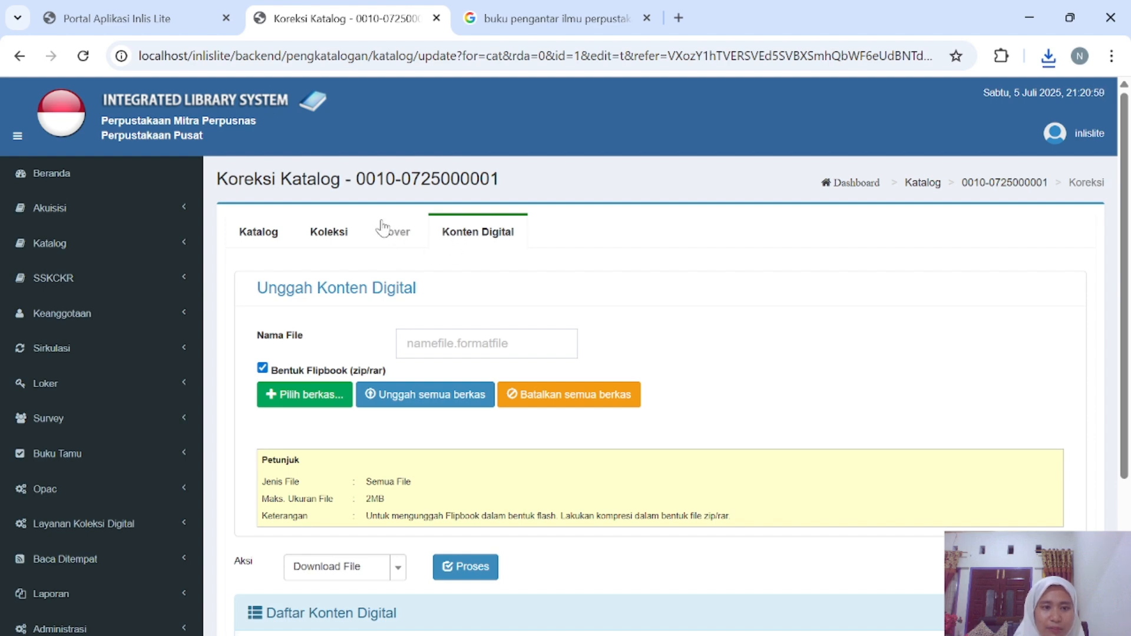
# Glance at the Inlis Lite portal, then review the record's Katalog bibliographic data.
pyautogui.click(176, 7)
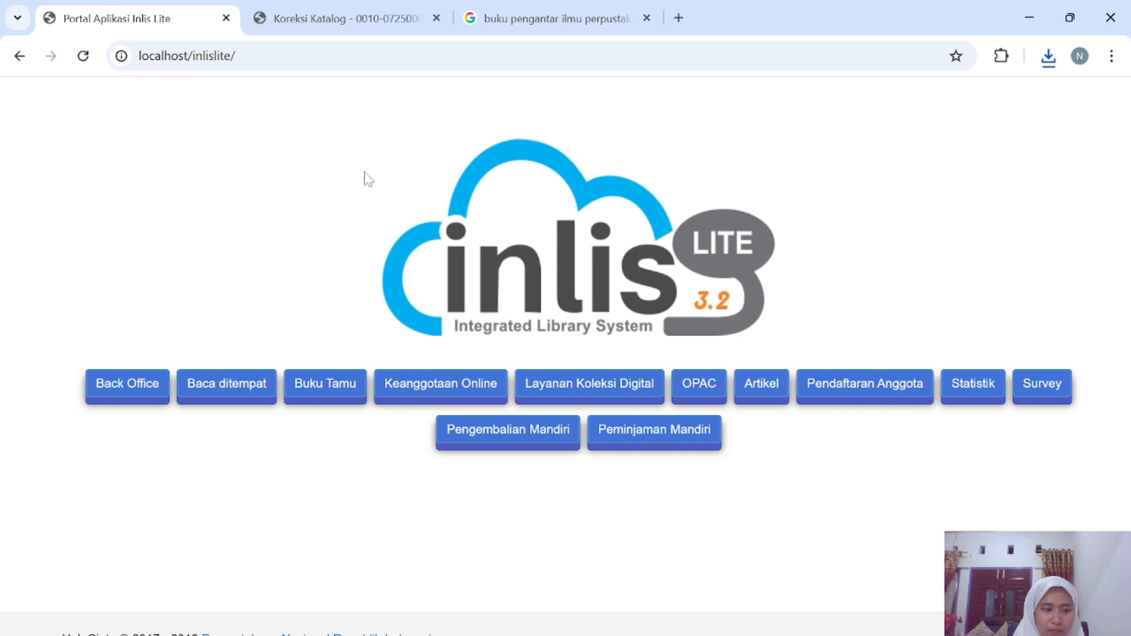
pyautogui.click(339, 19)
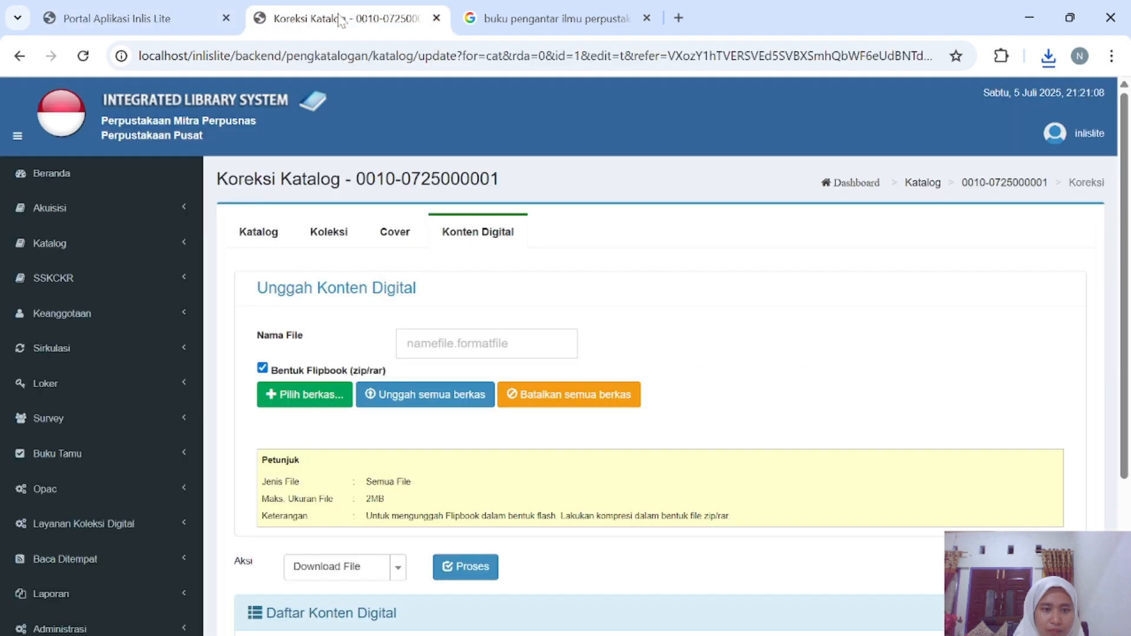
pyautogui.click(253, 242)
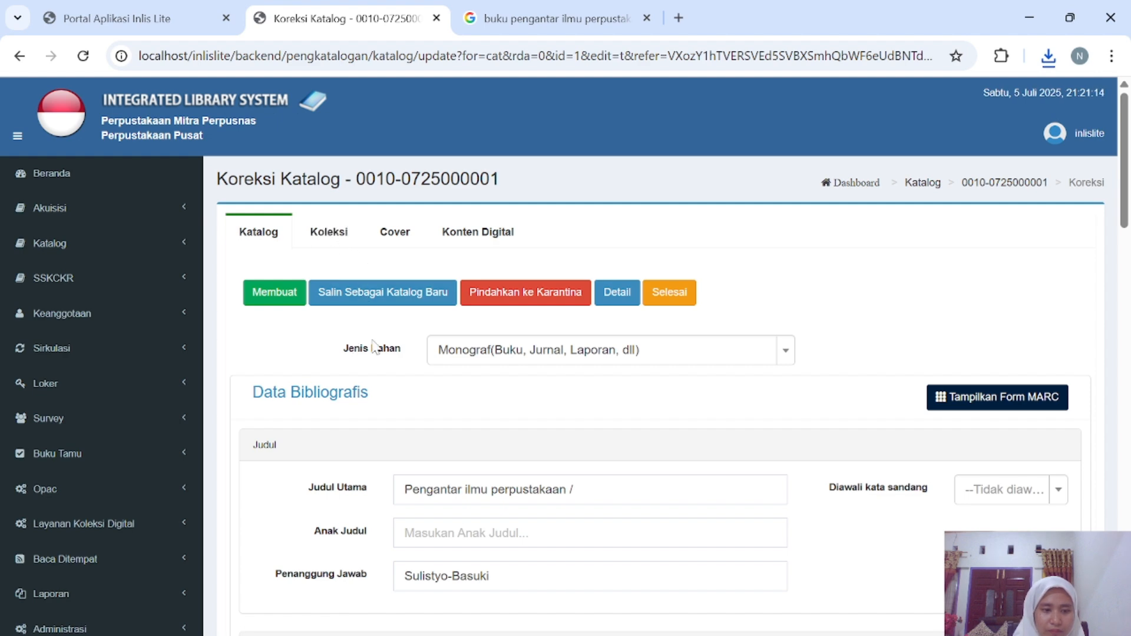
pyautogui.scroll(-4, 401, 377)
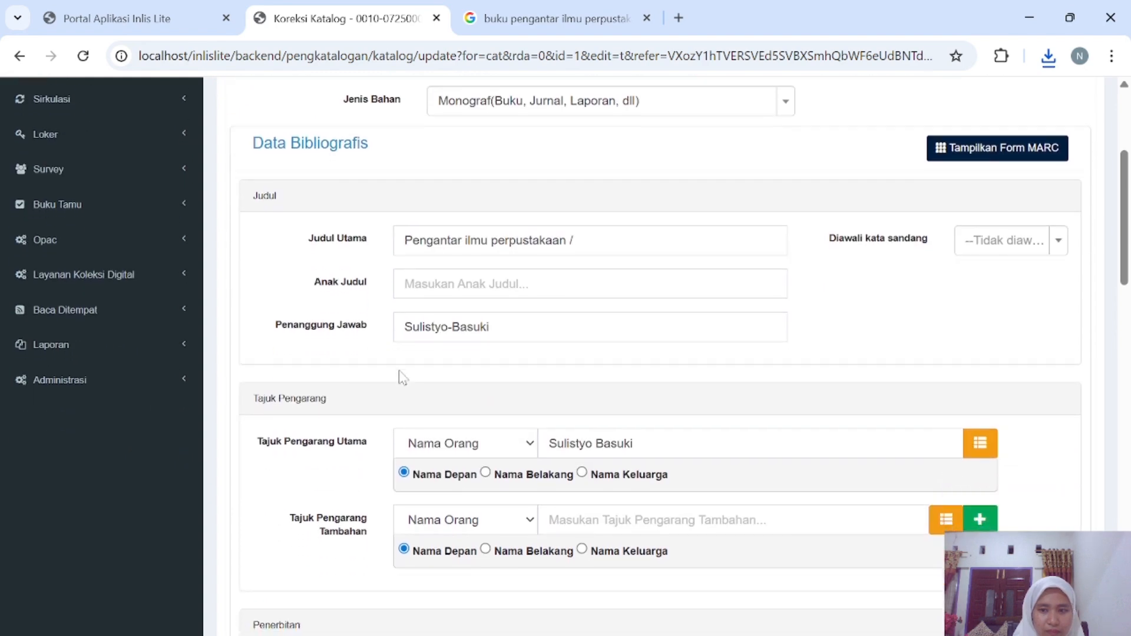
pyautogui.scroll(-3, 401, 377)
pyautogui.scroll(8, 401, 377)
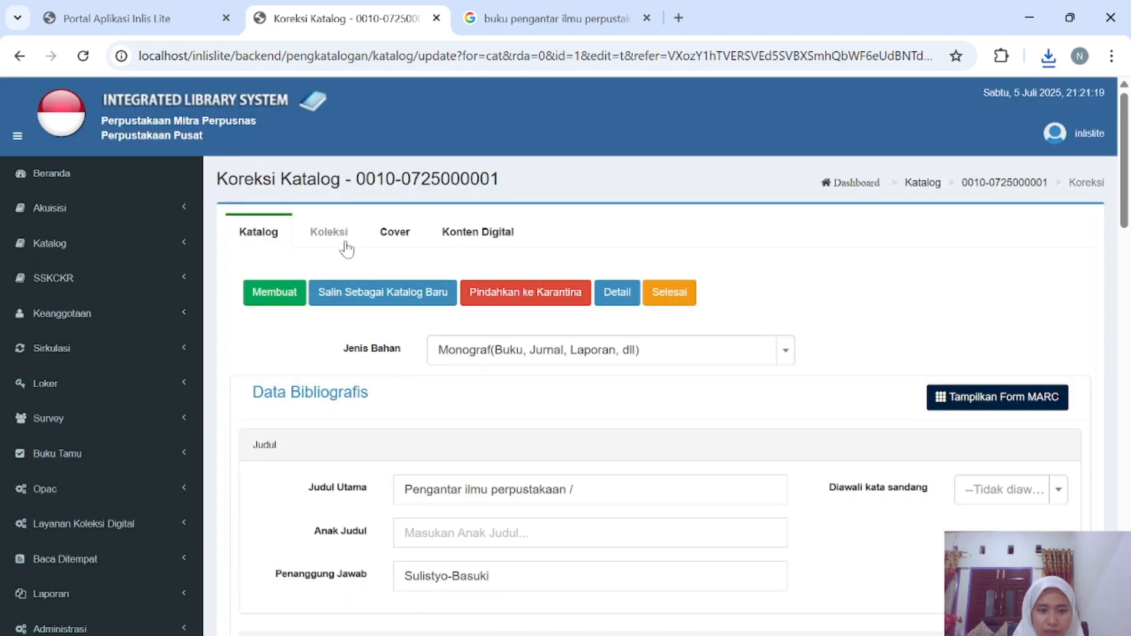
# Select all three copies in Data Koleksi and choose Cetak Label.
pyautogui.click(329, 233)
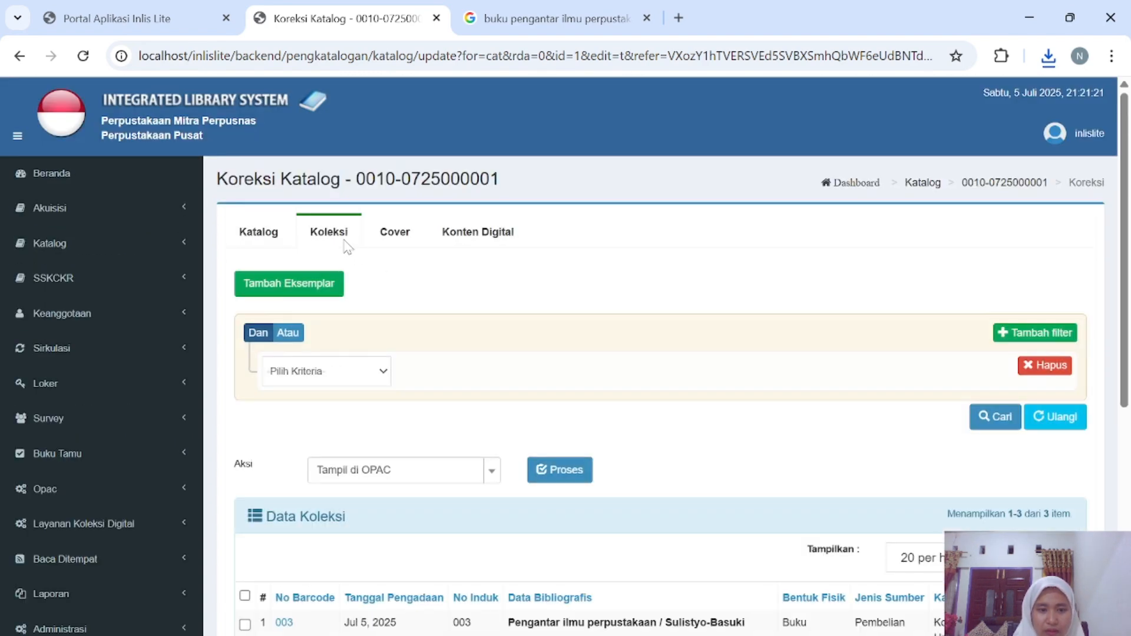
pyautogui.scroll(-6, 368, 389)
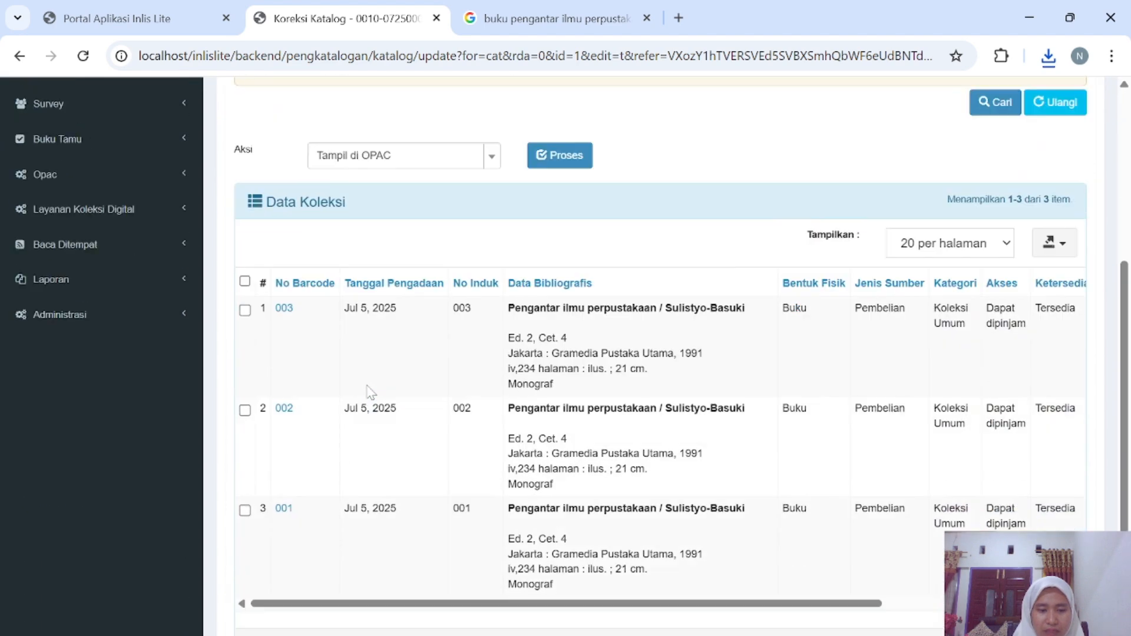
pyautogui.click(244, 252)
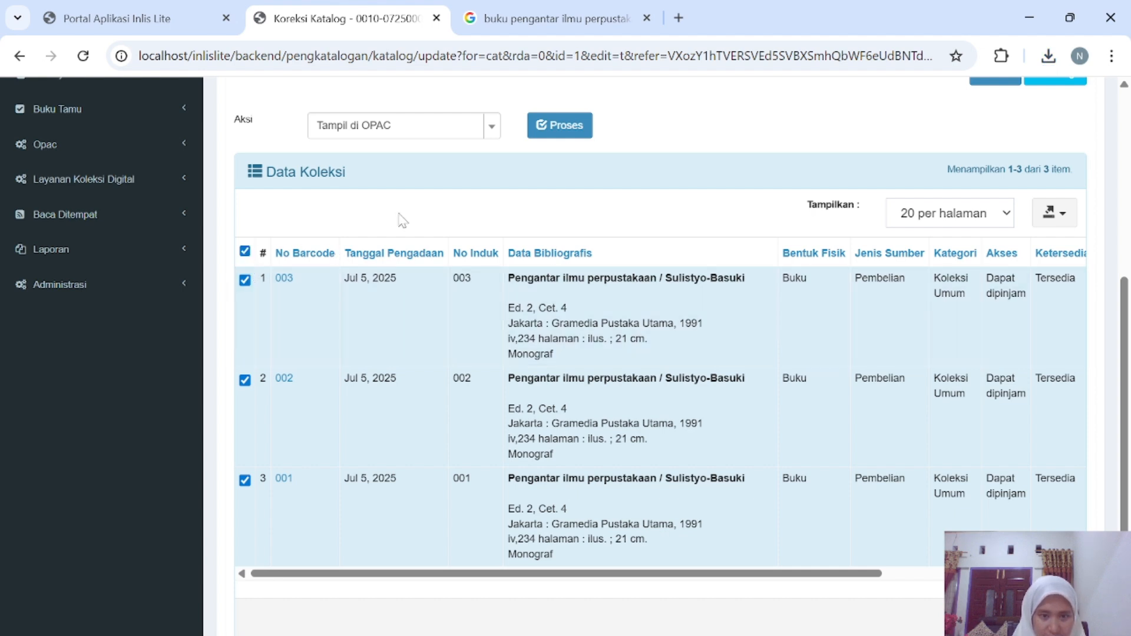
pyautogui.scroll(1, 402, 221)
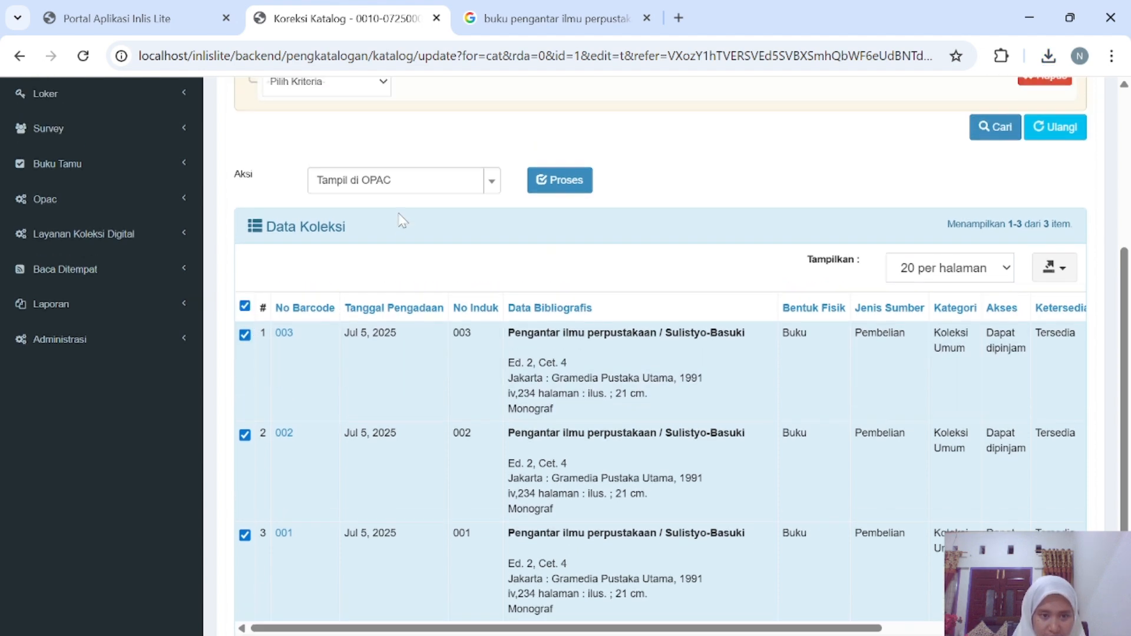
pyautogui.click(492, 182)
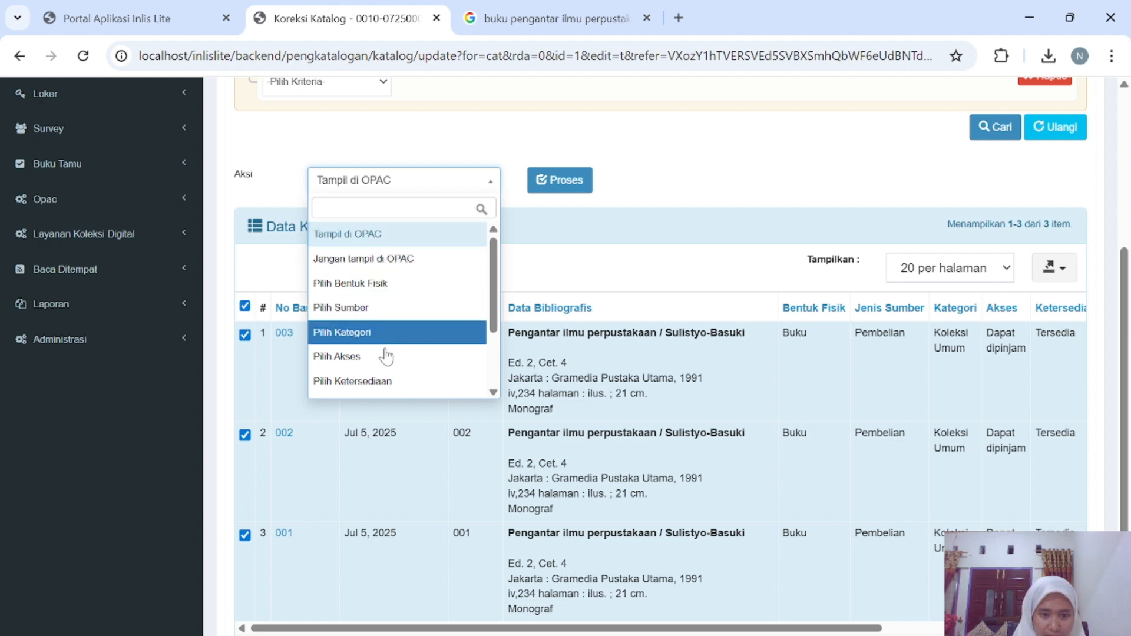
pyautogui.scroll(-2, 385, 359)
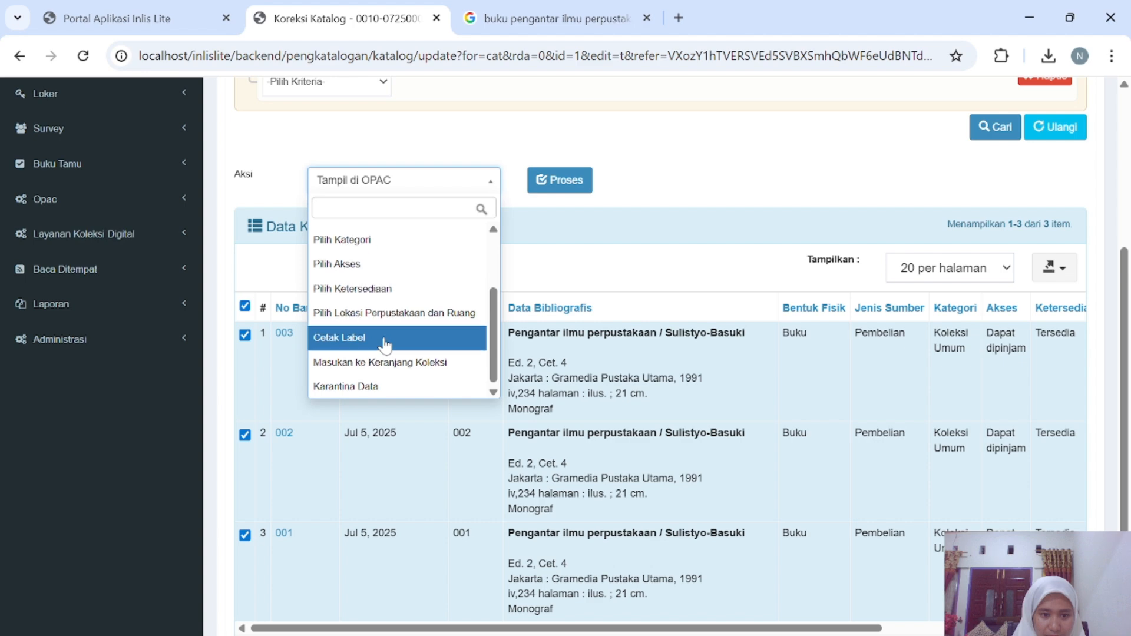
pyautogui.click(386, 341)
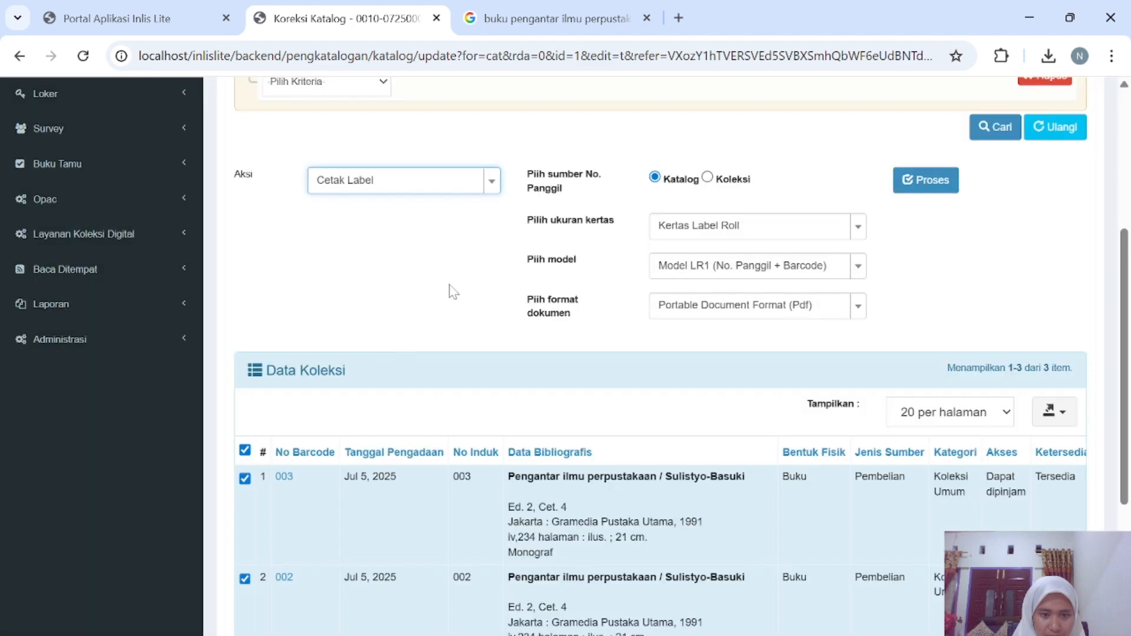
pyautogui.scroll(1, 487, 287)
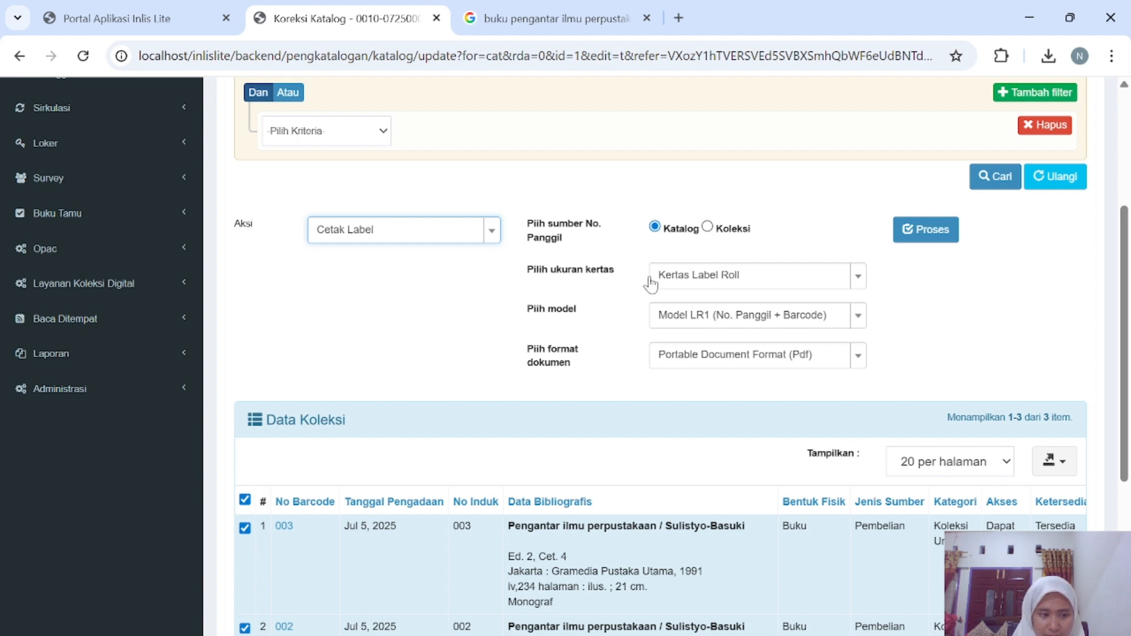
# Generate the labels on Kertas A4 using layout Model A4-2.
pyautogui.click(859, 277)
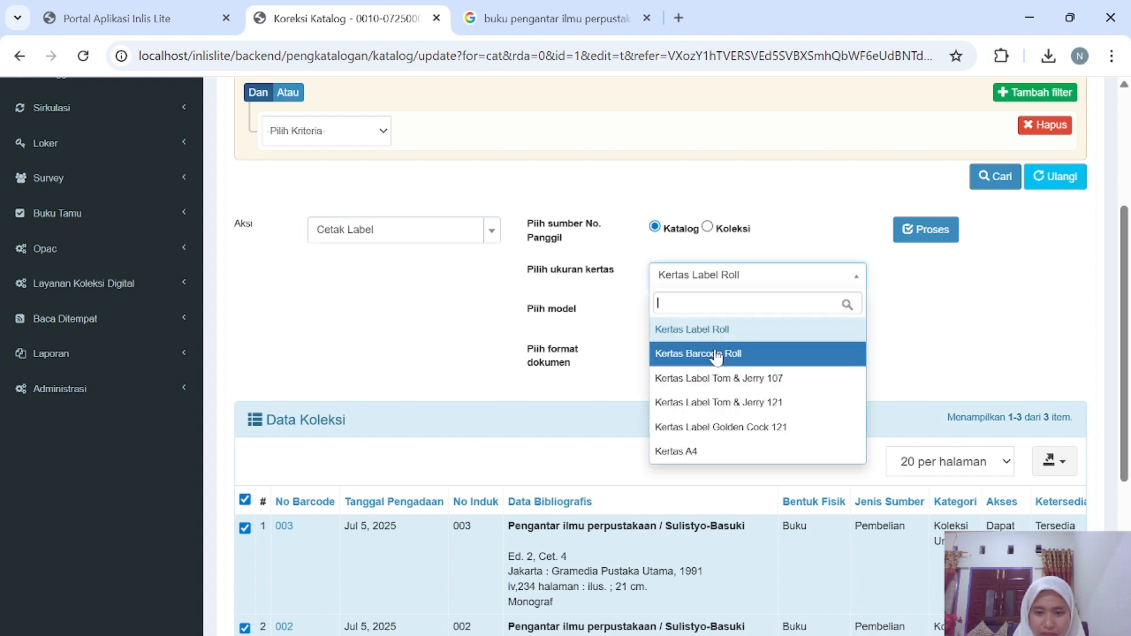
pyautogui.click(678, 452)
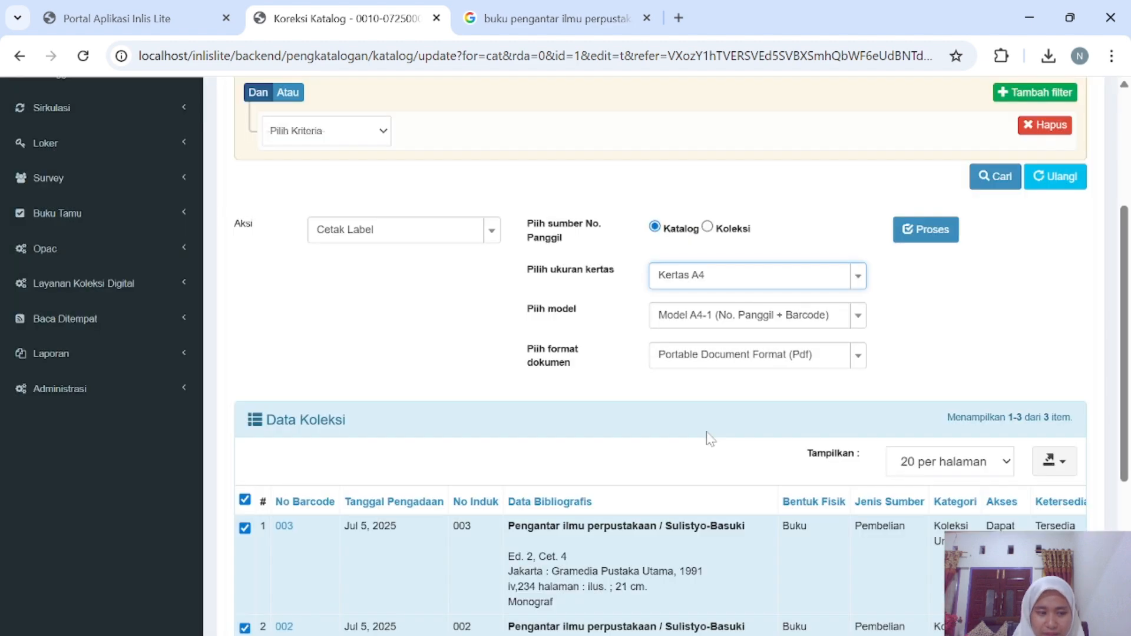
pyautogui.click(857, 318)
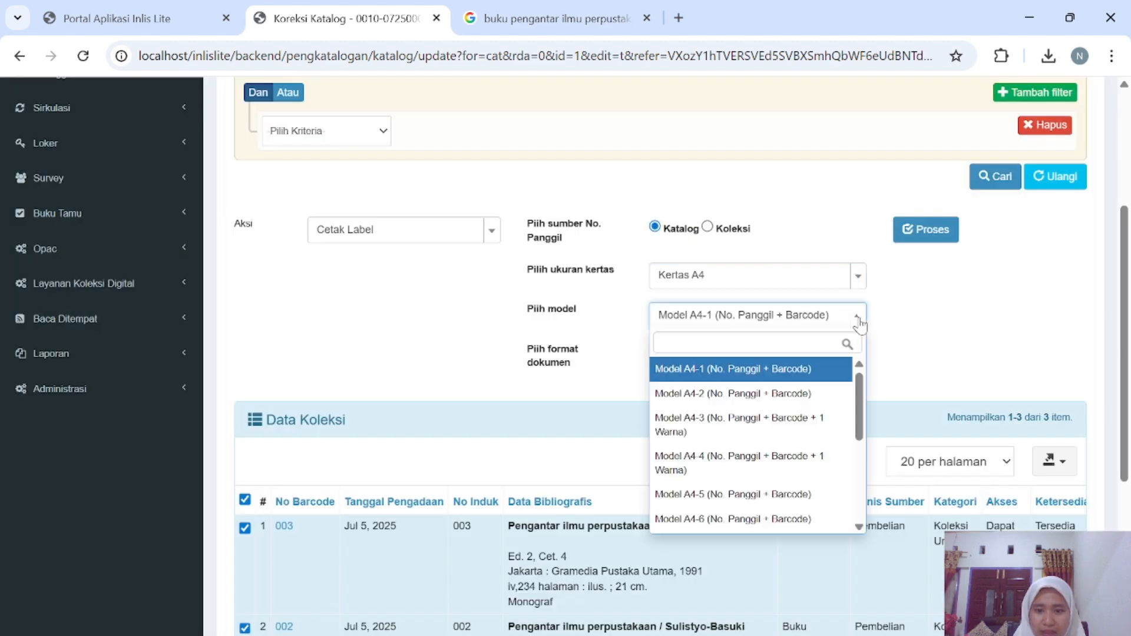
pyautogui.click(783, 370)
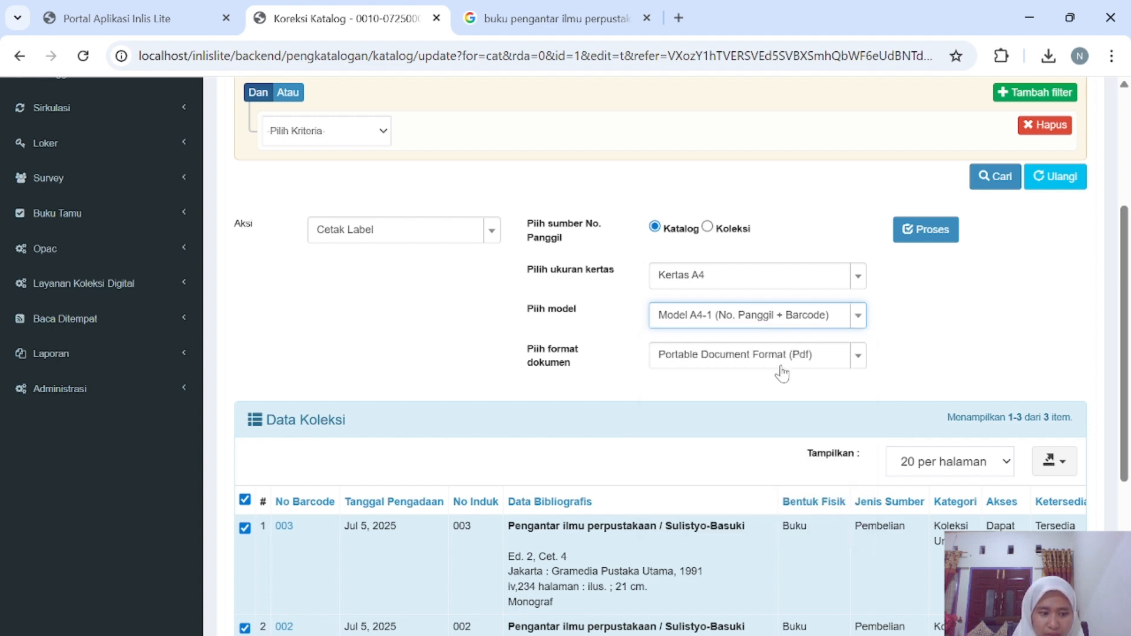
pyautogui.click(856, 318)
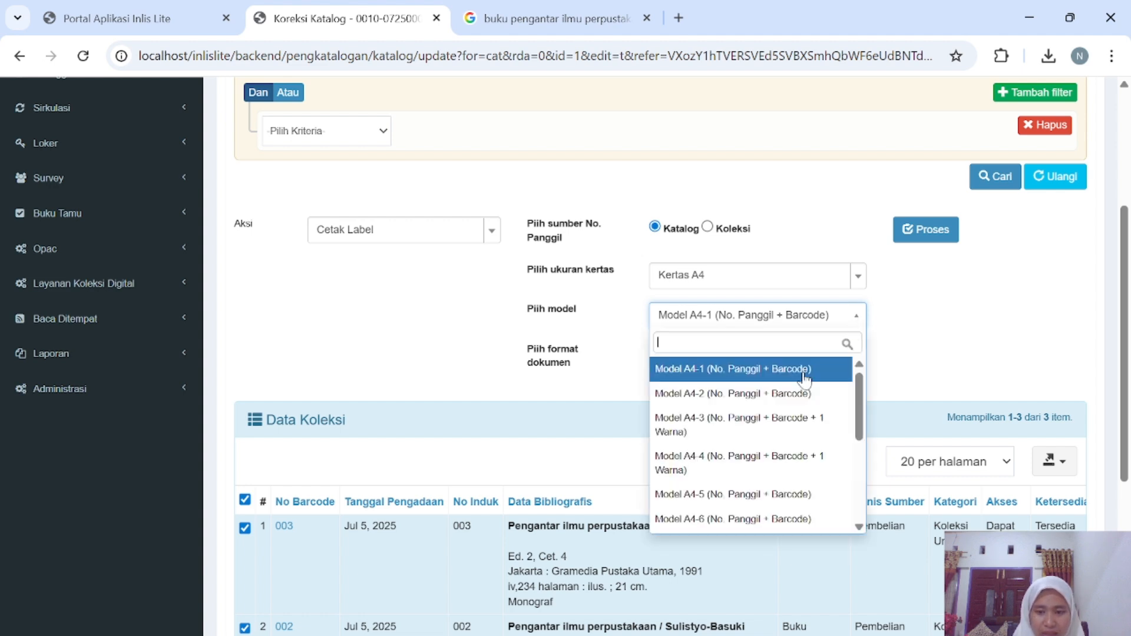
pyautogui.click(776, 394)
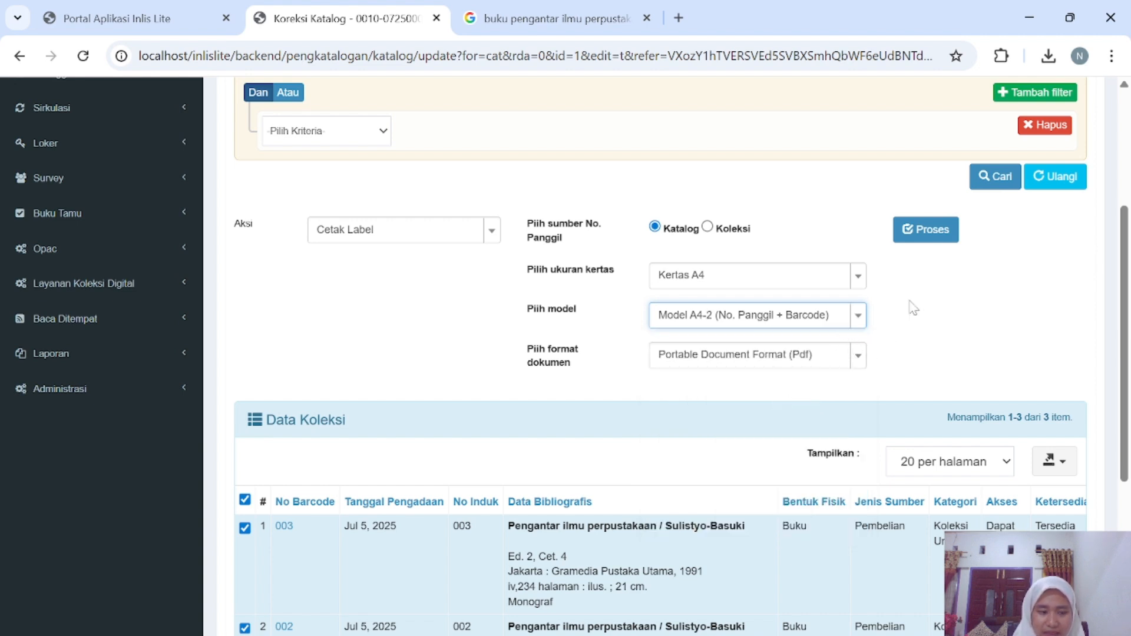
pyautogui.click(923, 236)
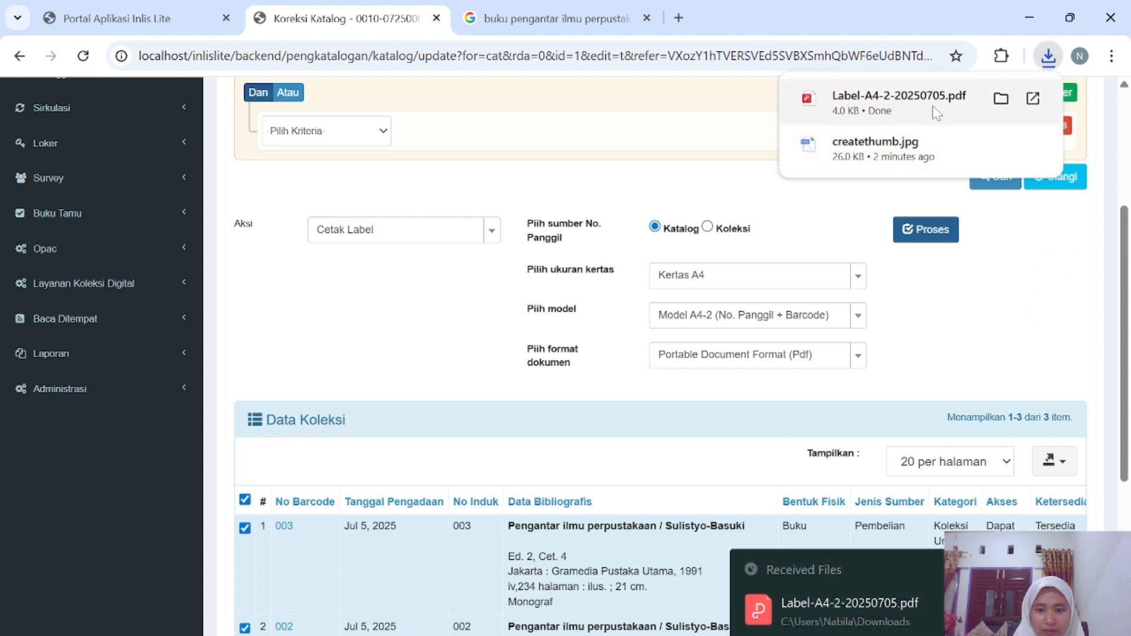
# Open the Downloads folder in File Explorer.
pyautogui.click(627, 635)
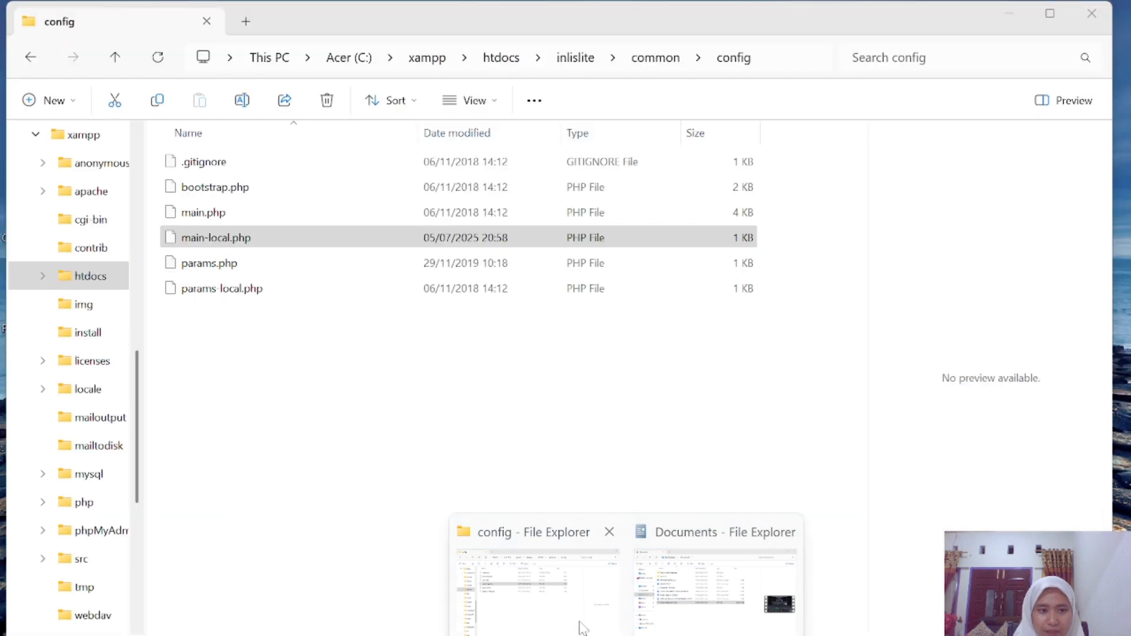
pyautogui.click(583, 628)
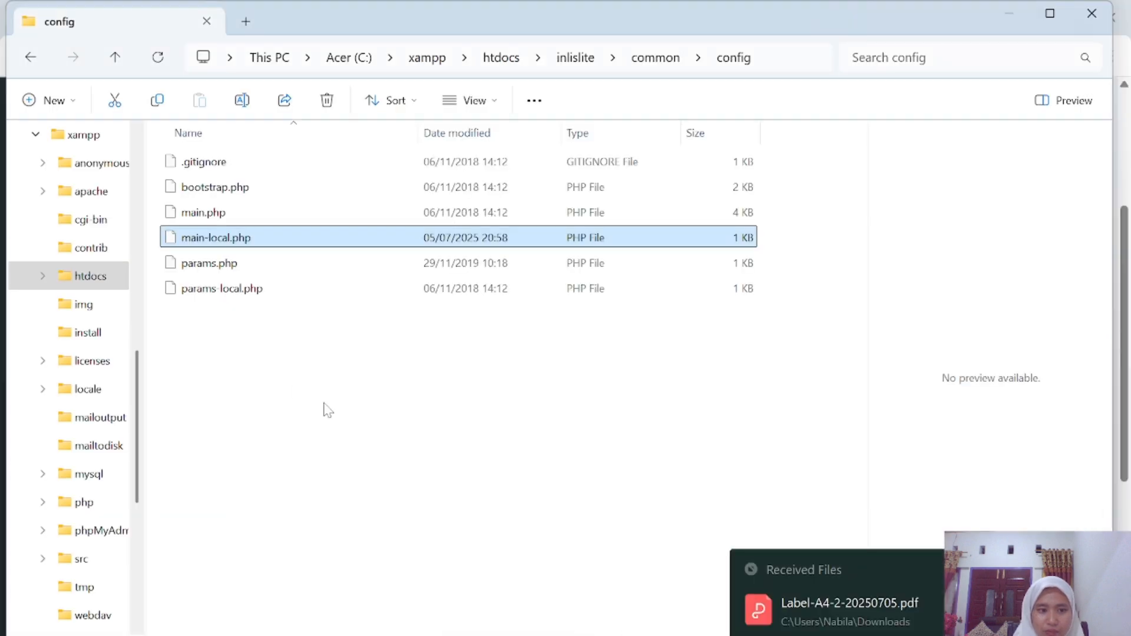
pyautogui.moveTo(627, 635)
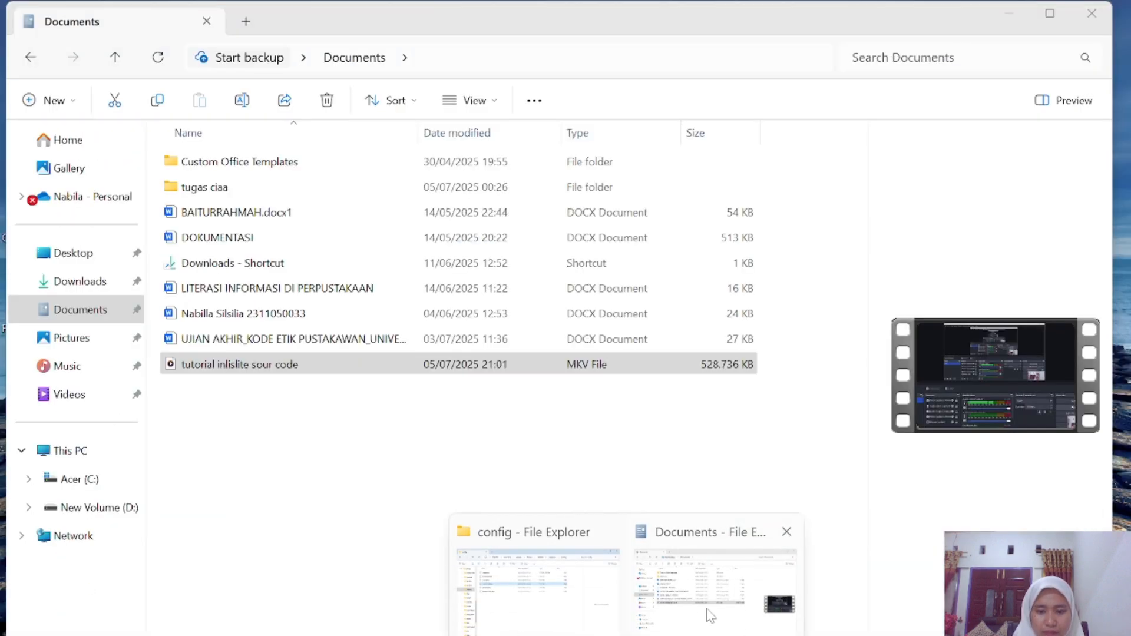
pyautogui.click(709, 613)
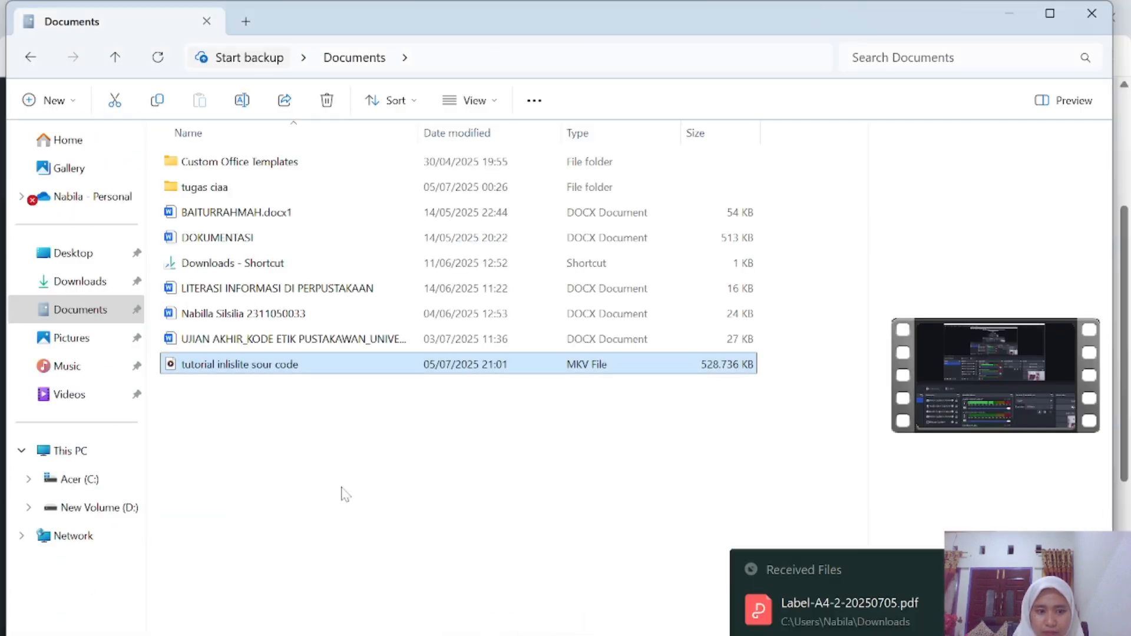
pyautogui.click(102, 282)
# Open Label-A4-2-20250705.pdf from Downloads in WPS Office to view the 001–003 barcode labels.
pyautogui.click(241, 187)
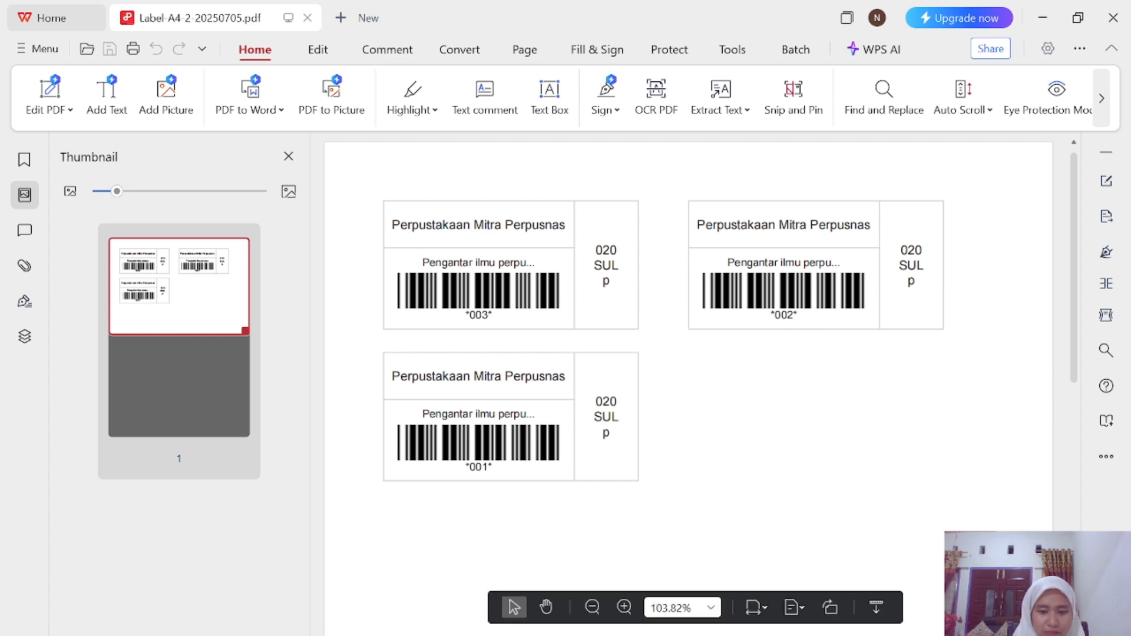
# Return to the browser's Inlis Lite portal page and open the public OPAC catalog.
pyautogui.click(747, 635)
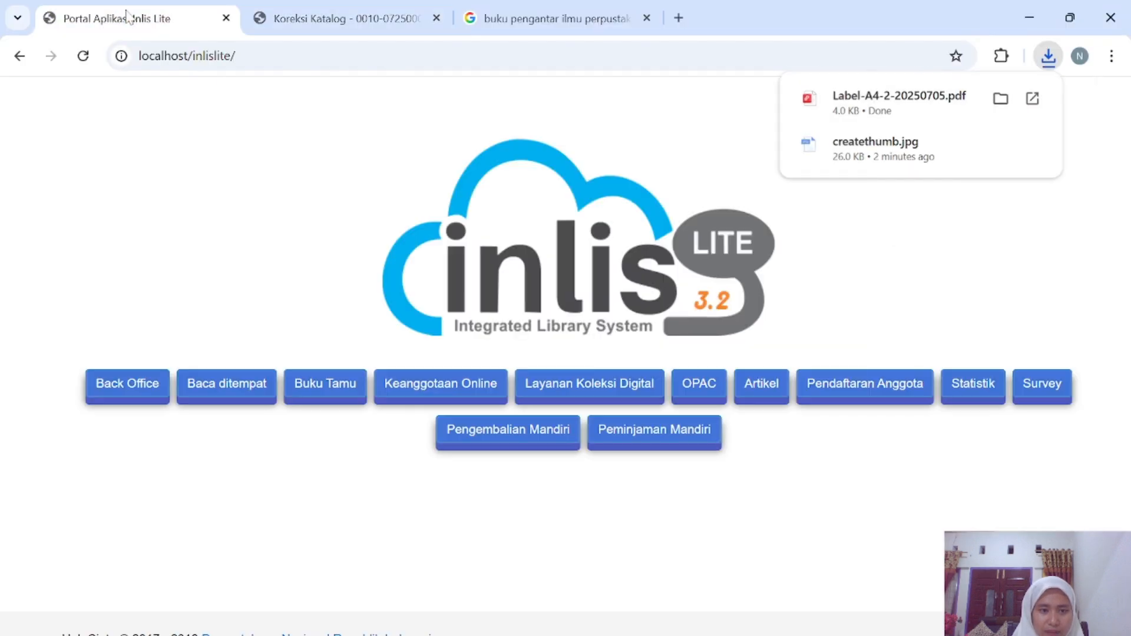
pyautogui.click(129, 17)
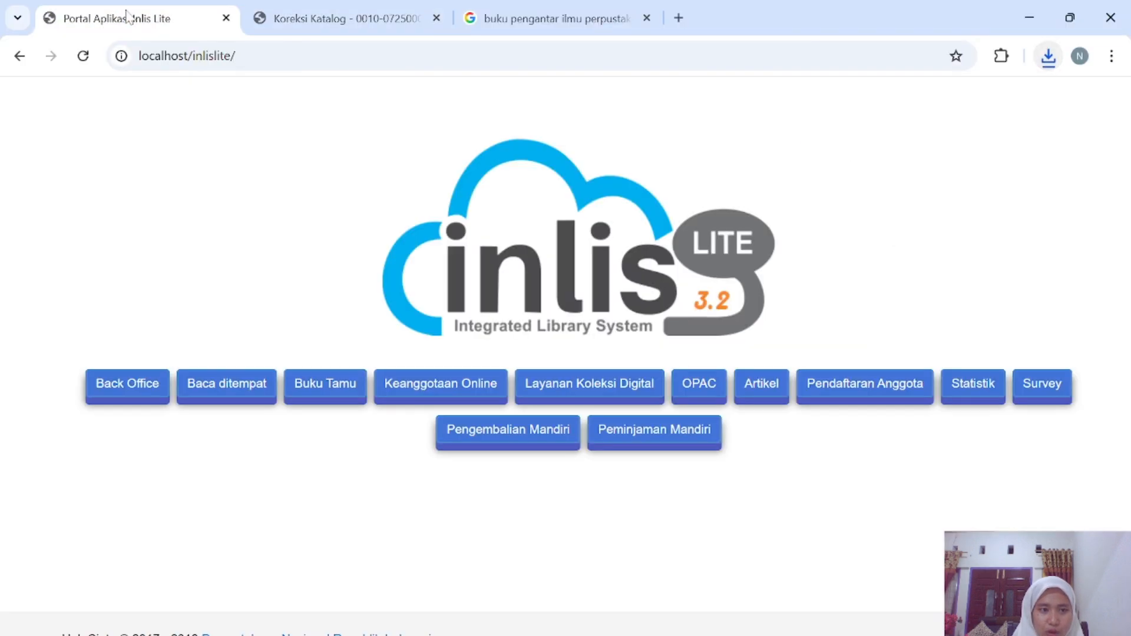
pyautogui.click(699, 391)
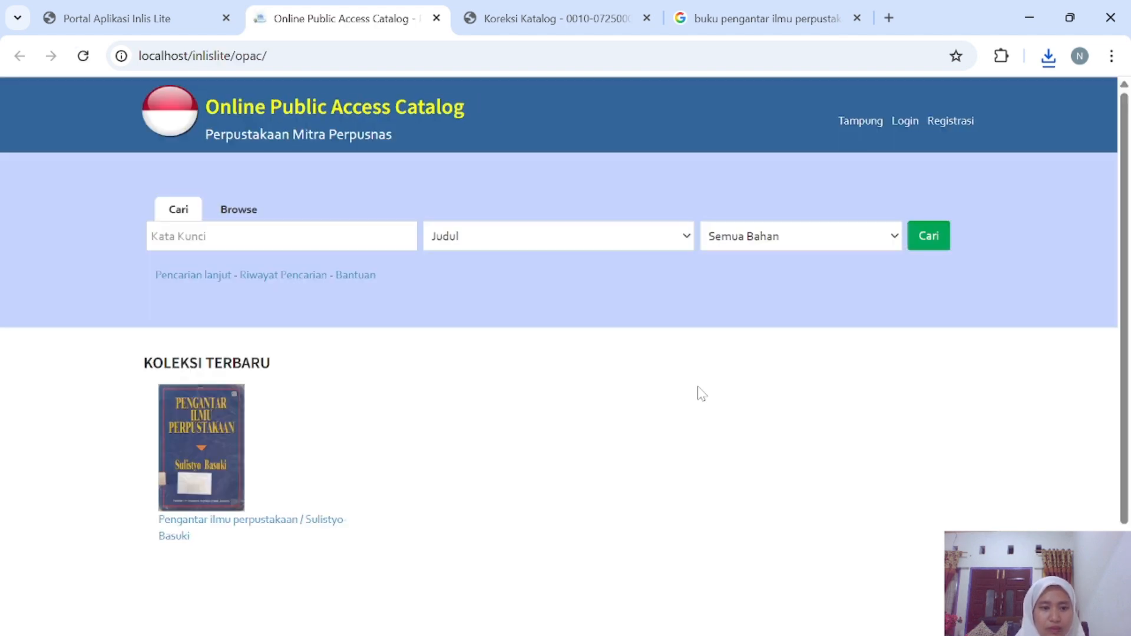
# Open the Pengantar ilmu perpustakaan record and scroll to its Eksemplar table of three copies.
pyautogui.click(199, 451)
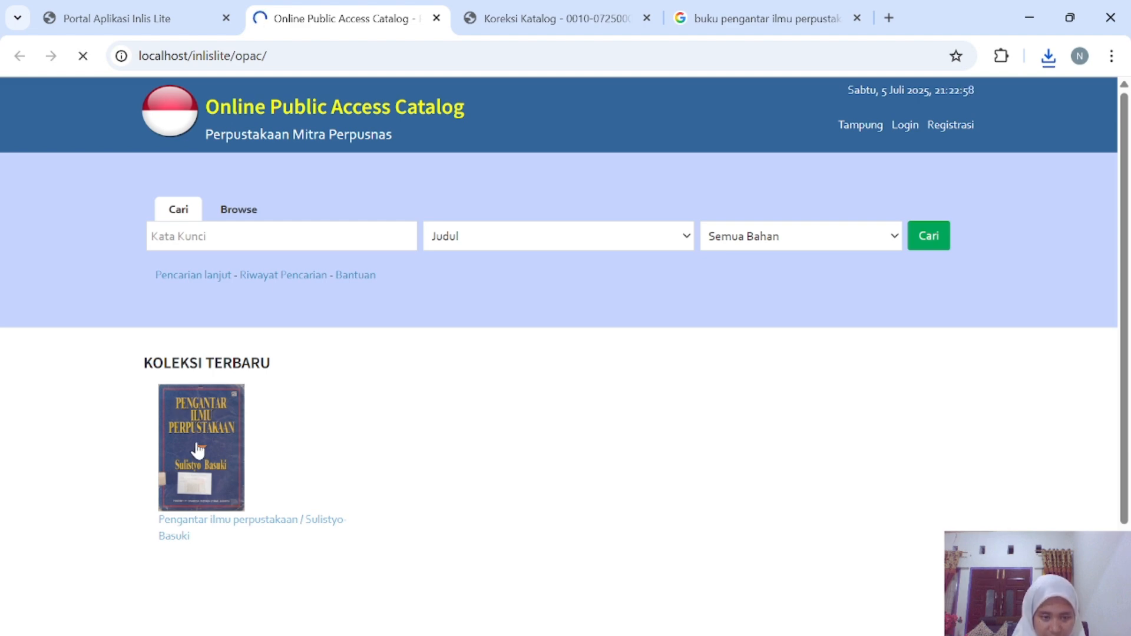
pyautogui.scroll(-2, 263, 435)
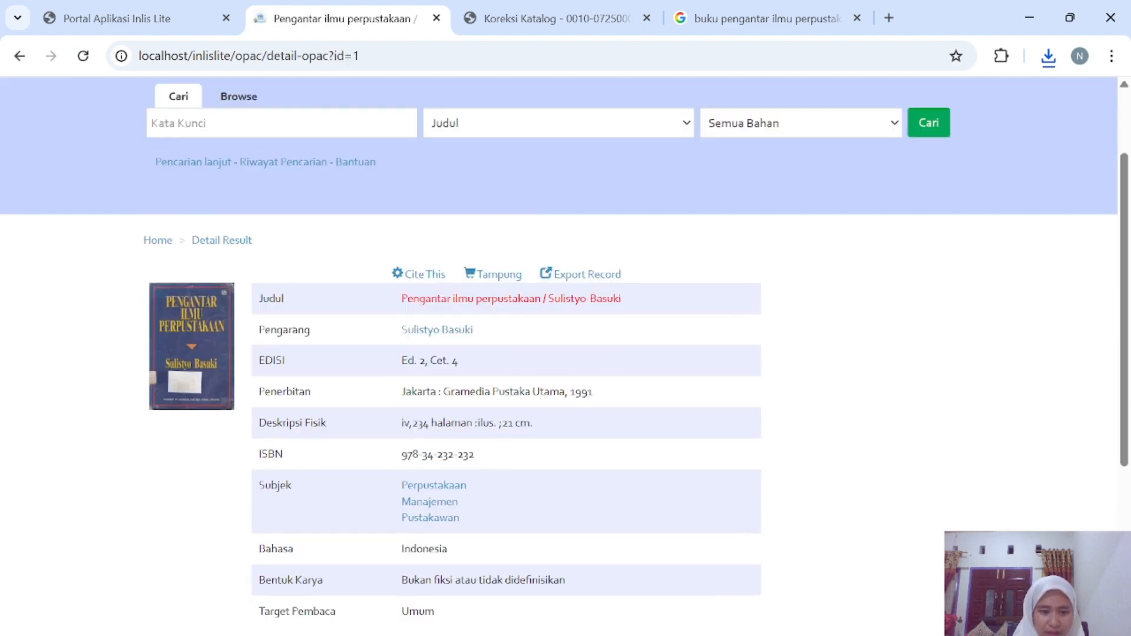
pyautogui.scroll(-6, 274, 443)
pyautogui.scroll(2, 276, 446)
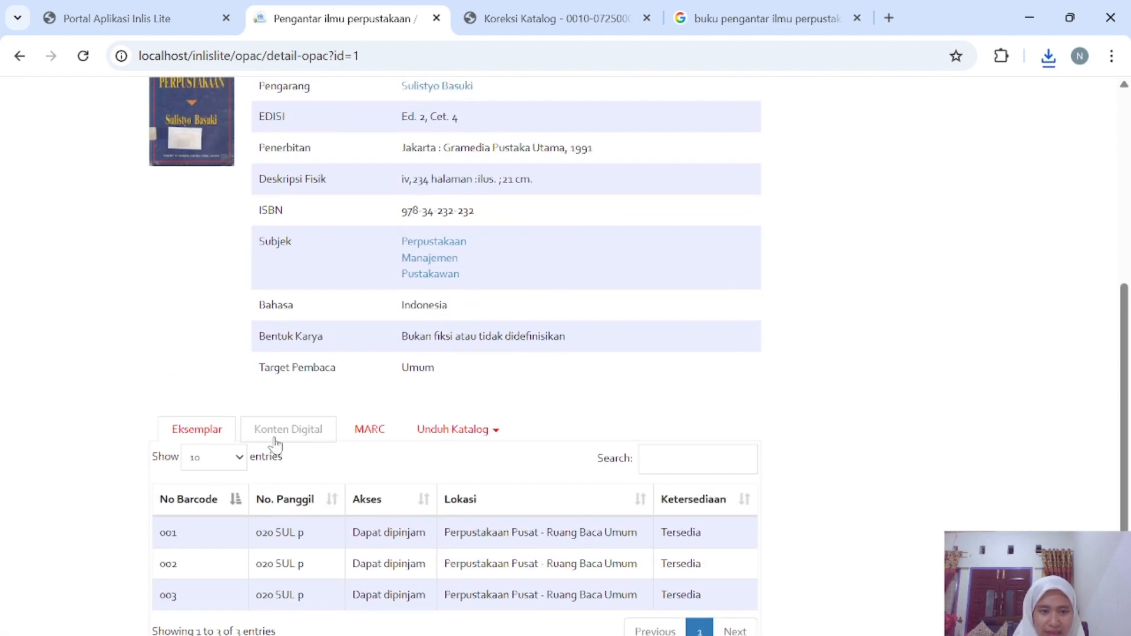
pyautogui.scroll(-1, 275, 446)
pyautogui.scroll(2, 276, 446)
pyautogui.scroll(-1, 275, 446)
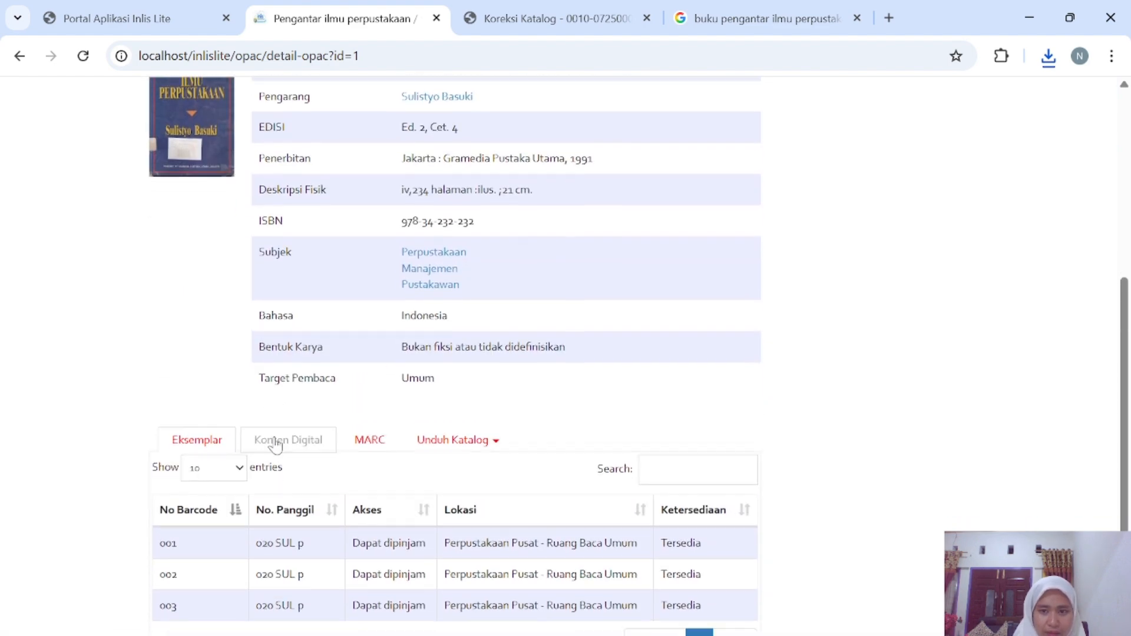
pyautogui.scroll(2, 276, 446)
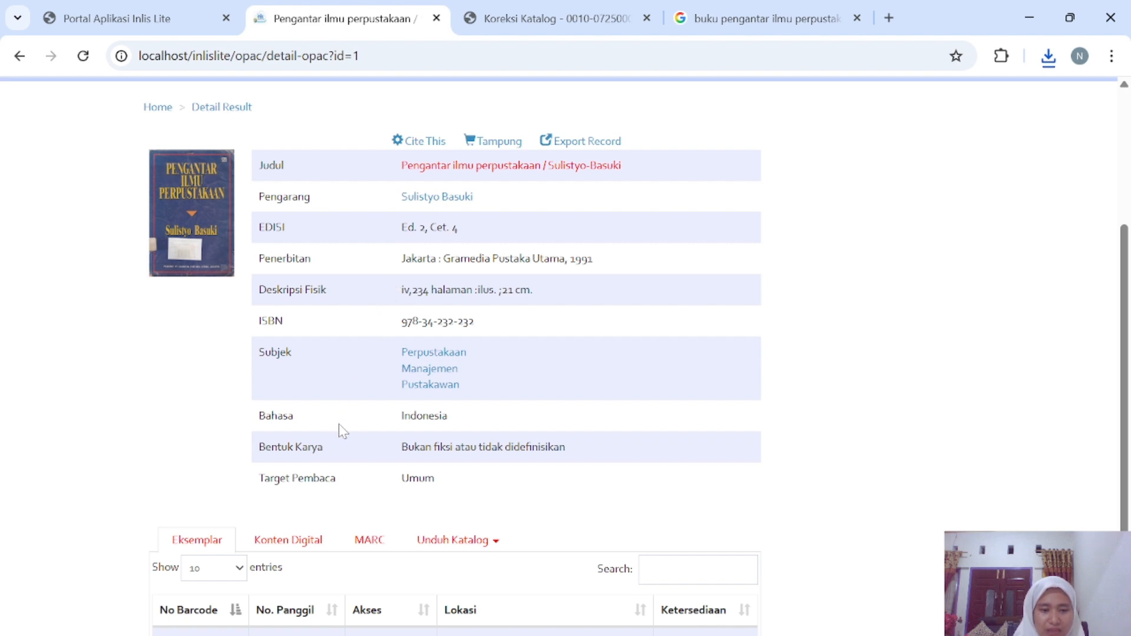
pyautogui.scroll(-1, 328, 479)
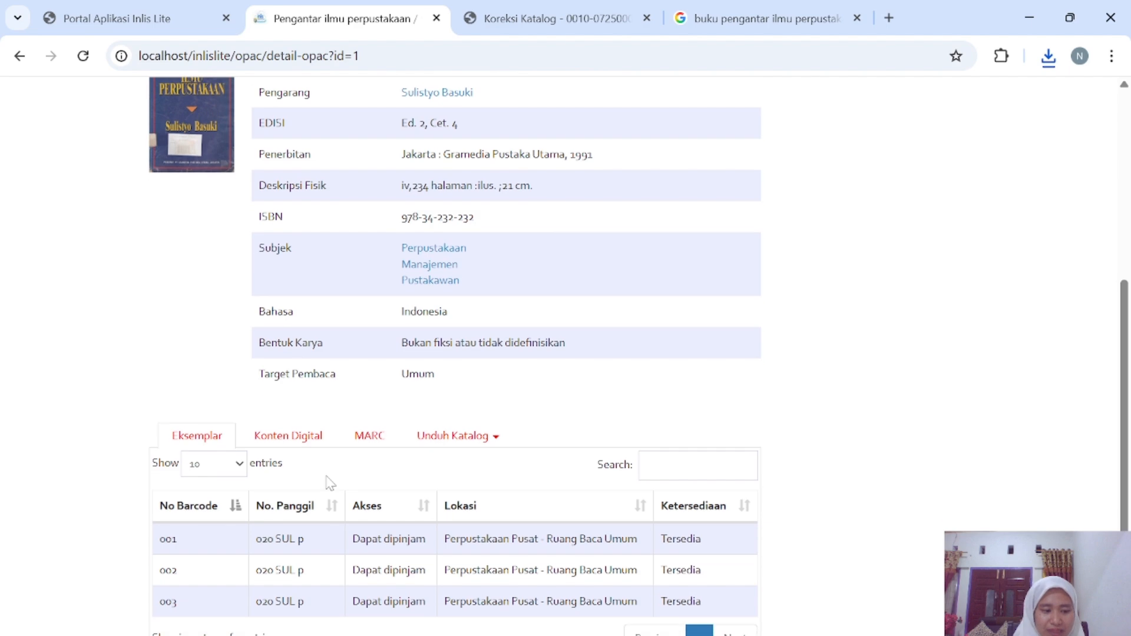
pyautogui.scroll(-2, 389, 495)
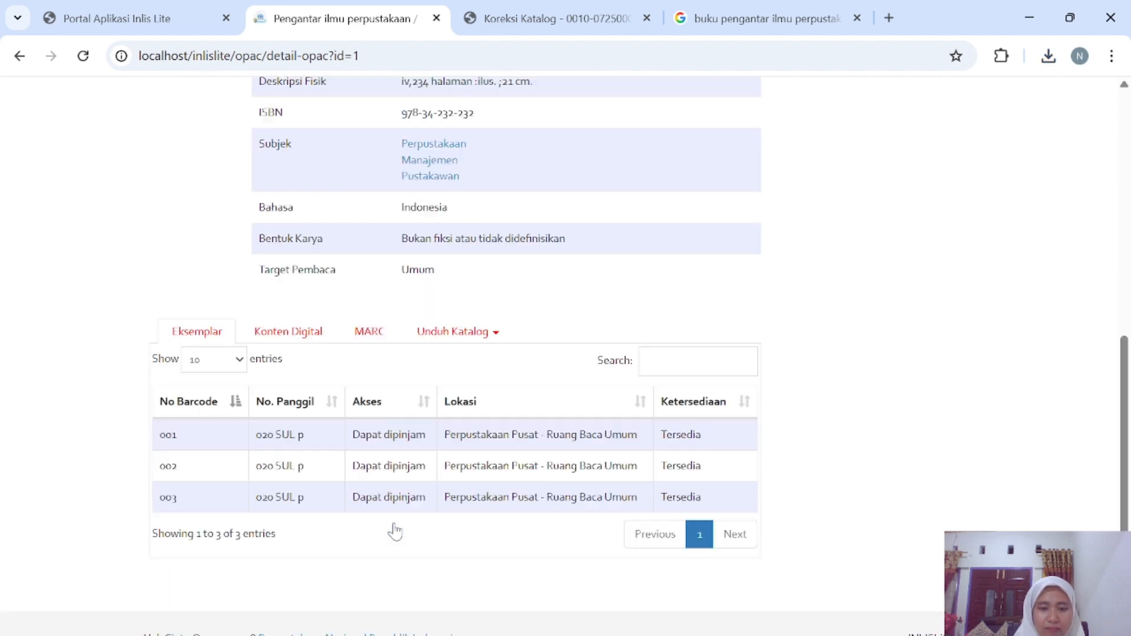
pyautogui.scroll(8, 336, 347)
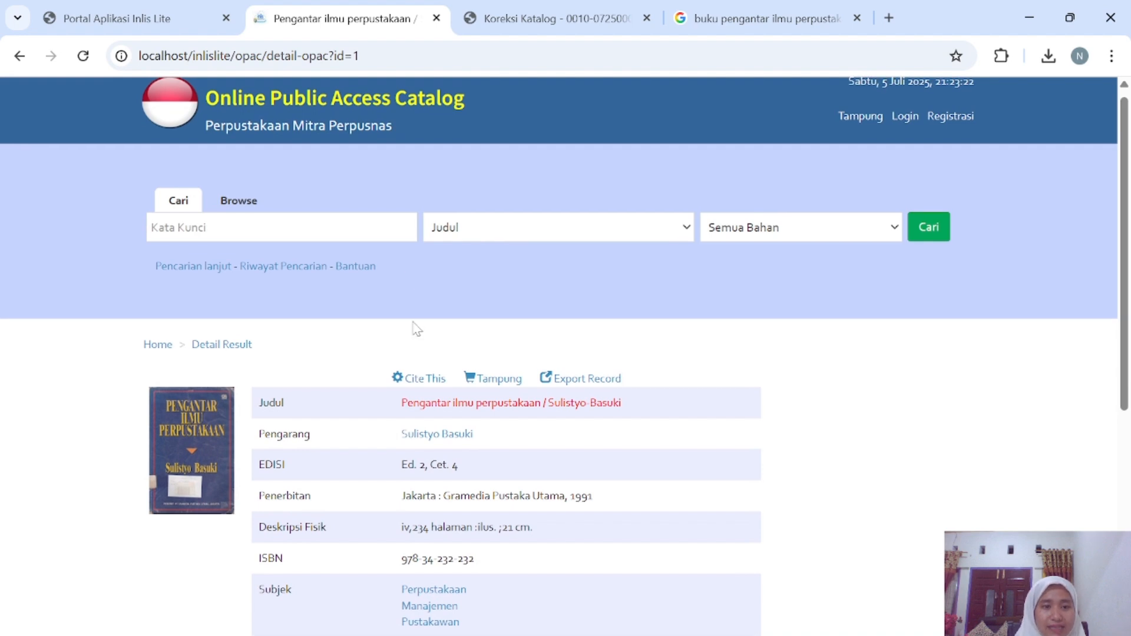
pyautogui.scroll(1, 385, 211)
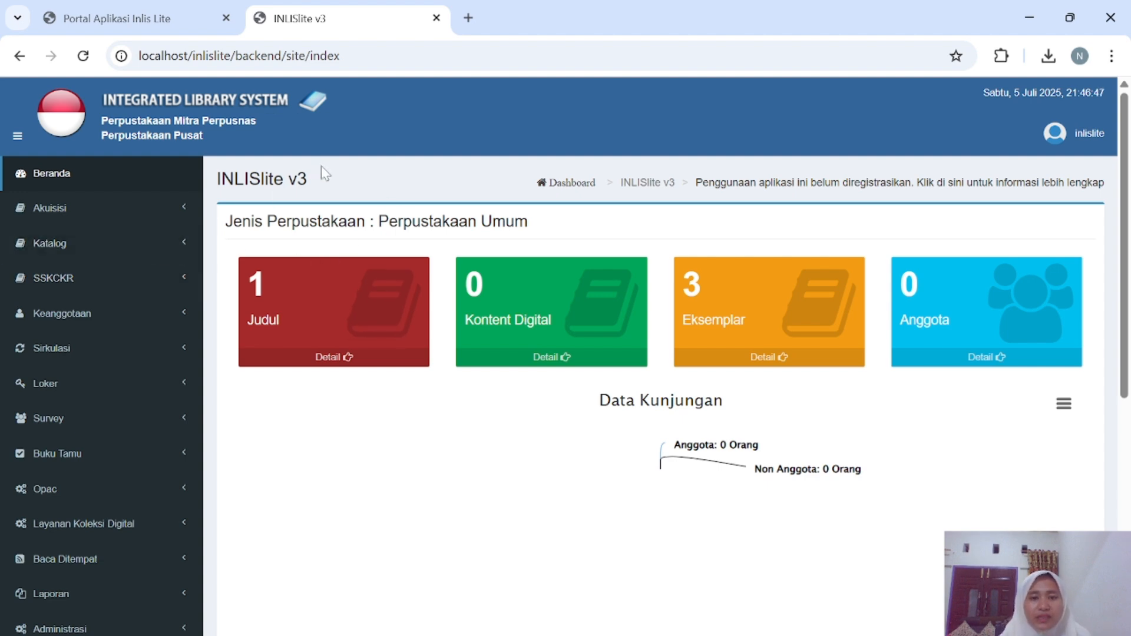
# Open Katalog > Entri Katalog (RDA) from the sidebar to get a blank Monograf form.
pyautogui.click(189, 248)
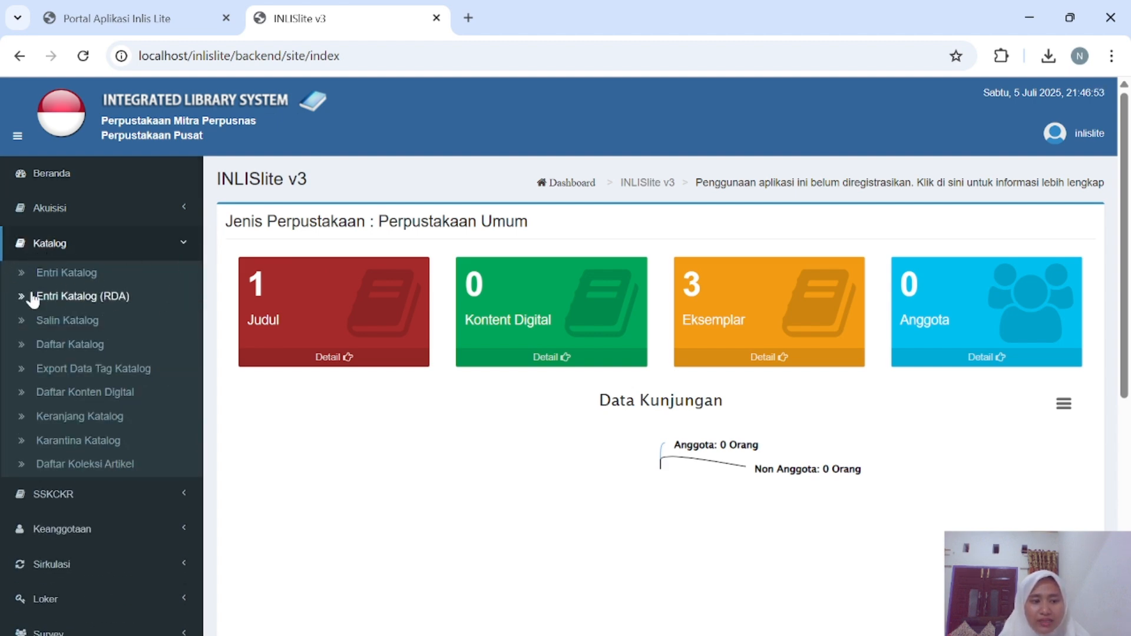
pyautogui.click(124, 299)
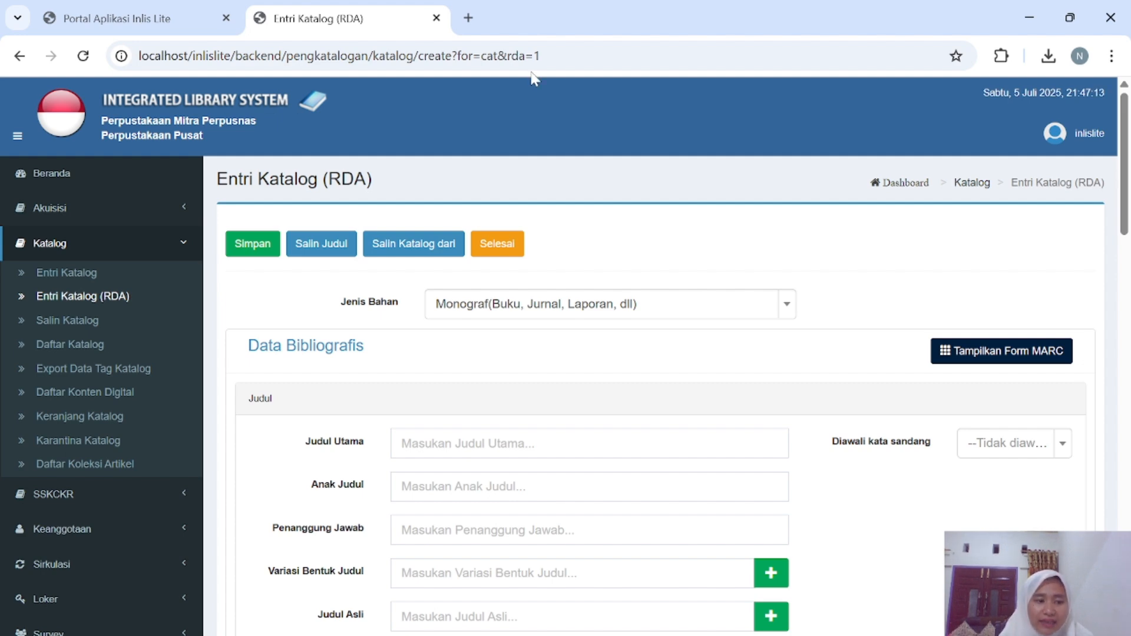
# Keep Monograf as the material type and fill the main title with Manajemen perpustakaan.
pyautogui.scroll(-2, 459, 348)
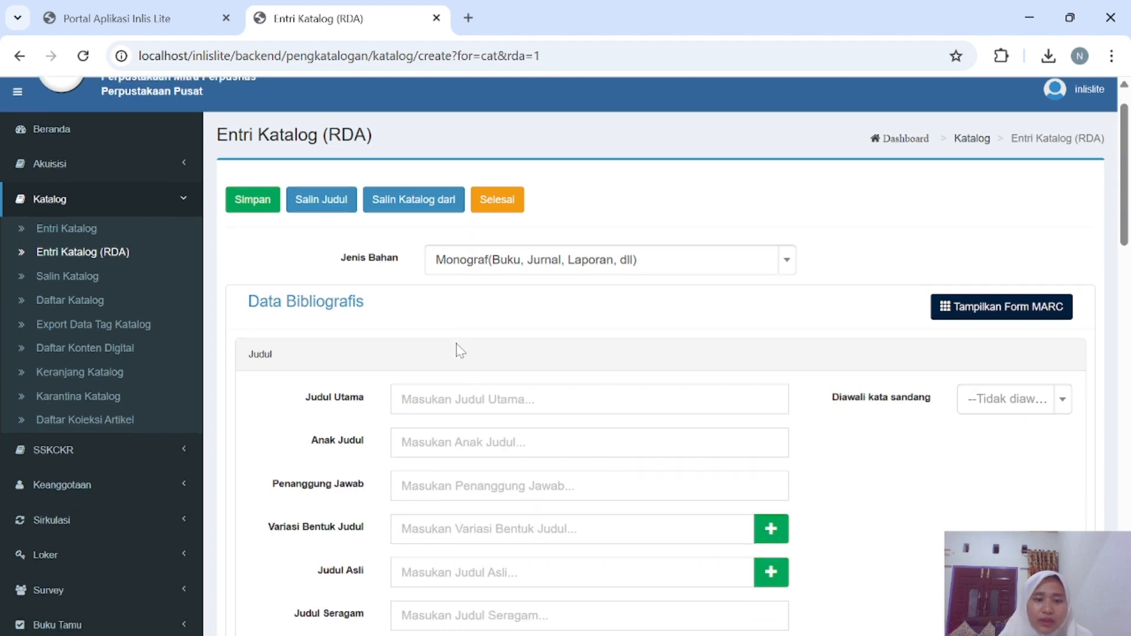
pyautogui.scroll(1, 459, 348)
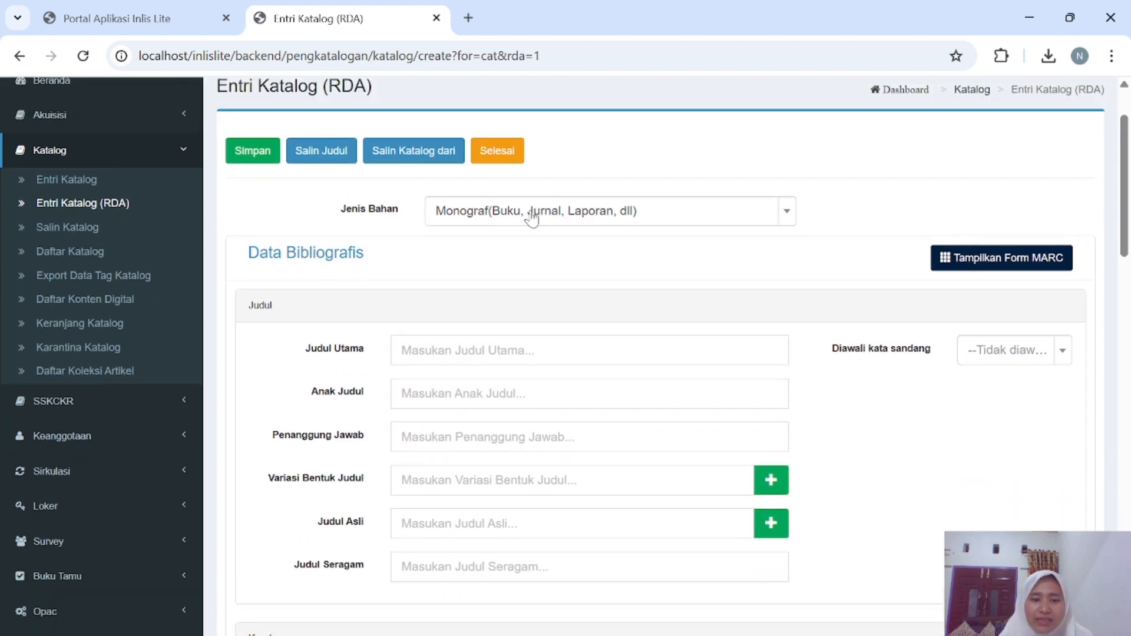
pyautogui.click(547, 222)
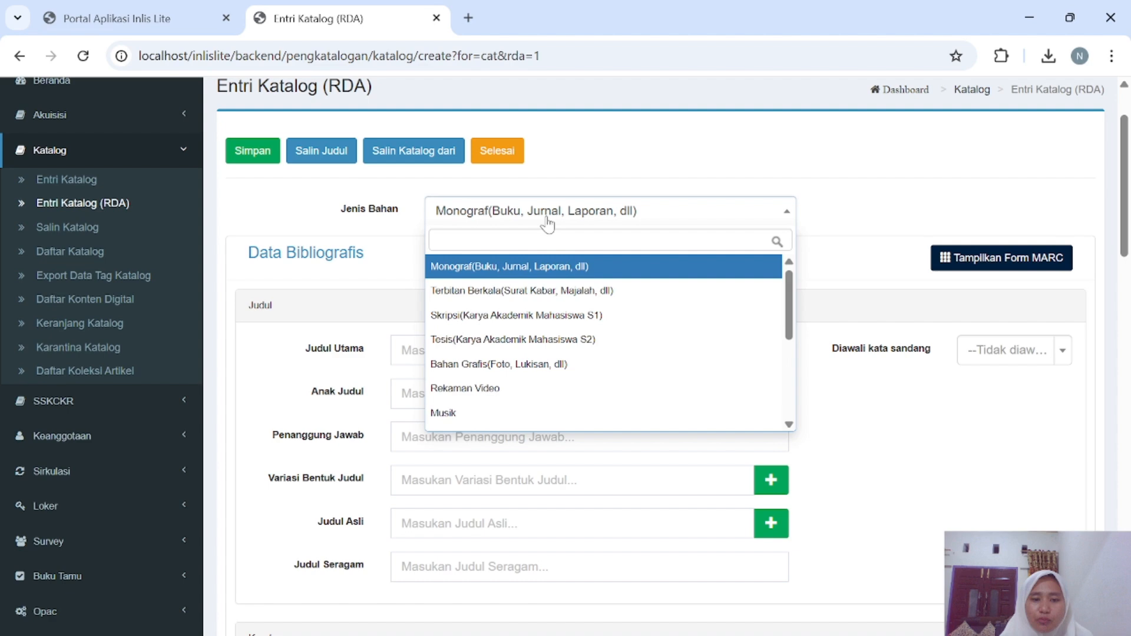
pyautogui.click(530, 266)
pyautogui.click(498, 351)
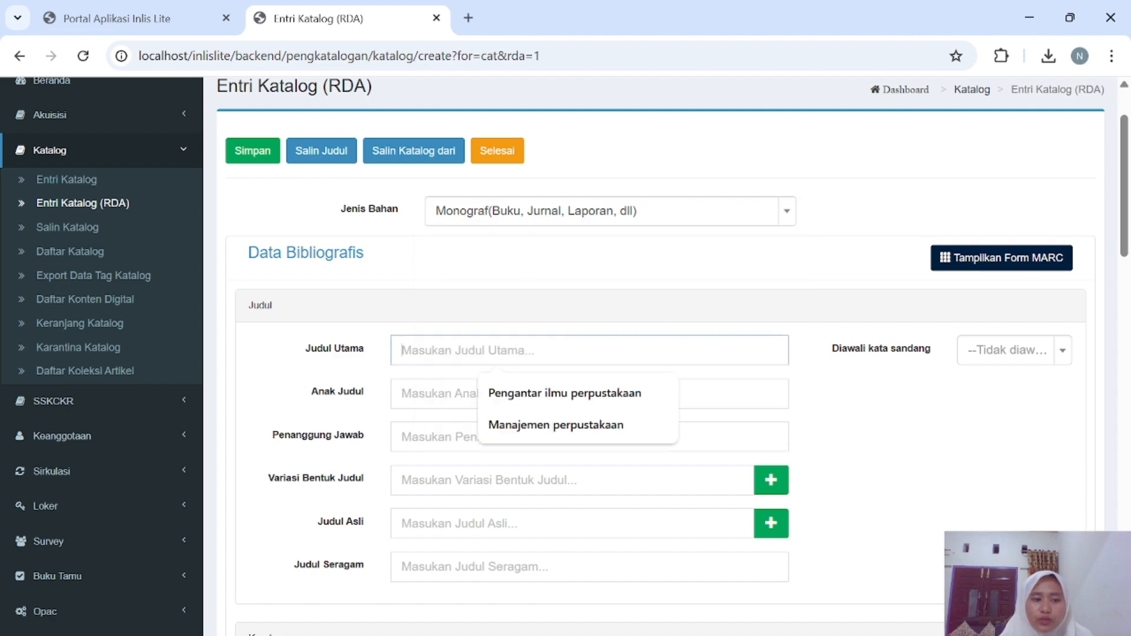
pyautogui.click(567, 425)
pyautogui.scroll(-1, 577, 383)
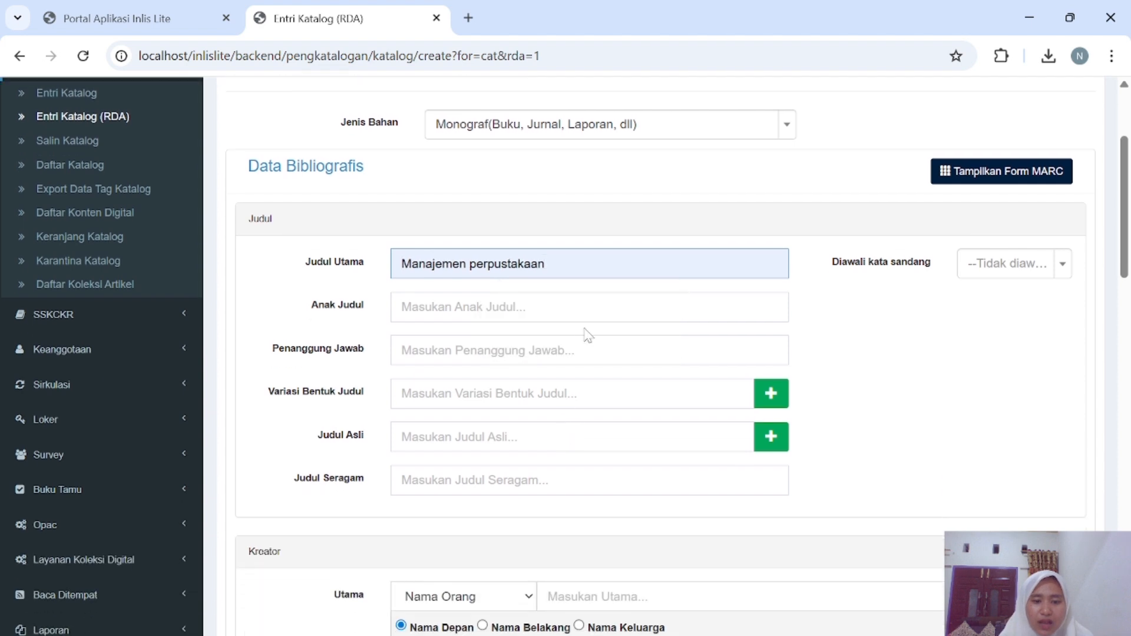
pyautogui.click(459, 307)
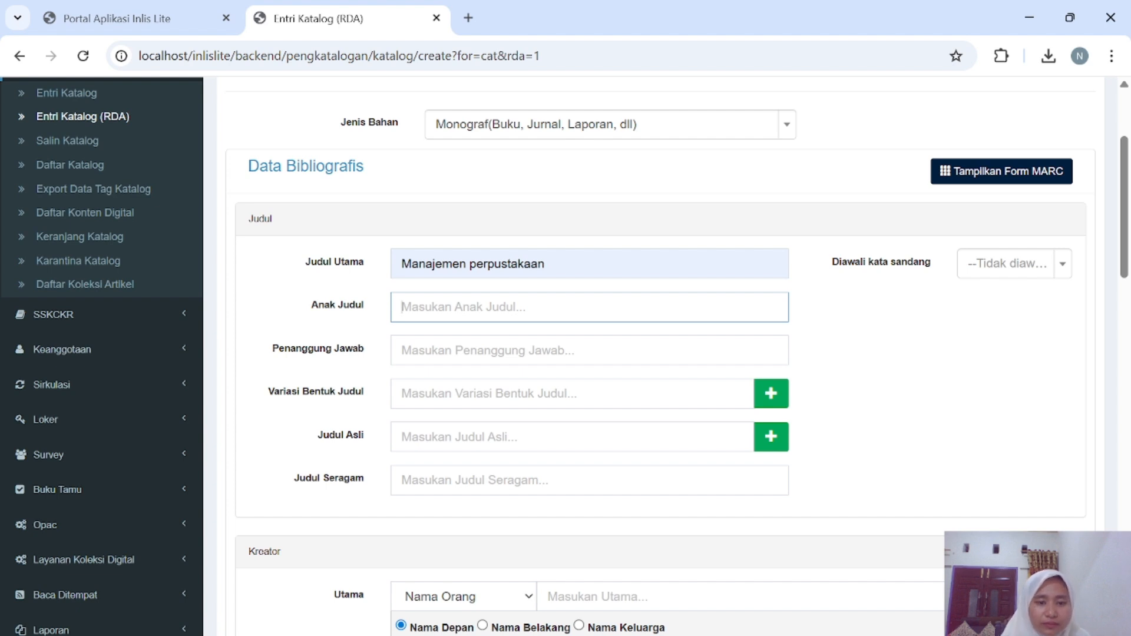
# Enter Sutarno as the statement of responsibility (Penanggung Jawab).
pyautogui.click(498, 350)
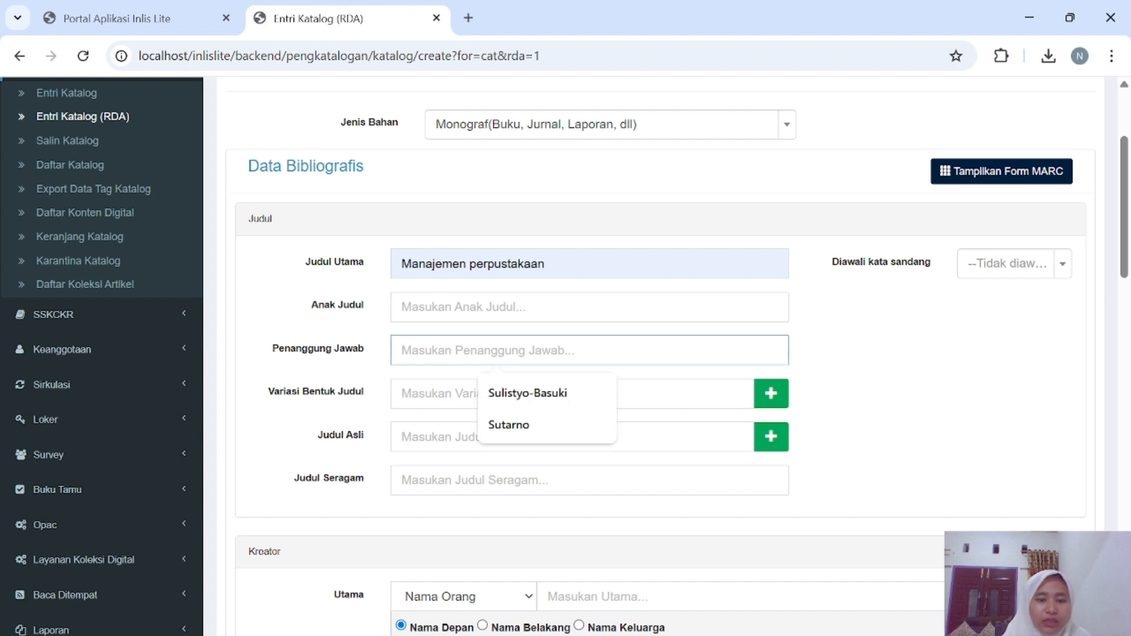
pyautogui.click(508, 426)
pyautogui.click(483, 394)
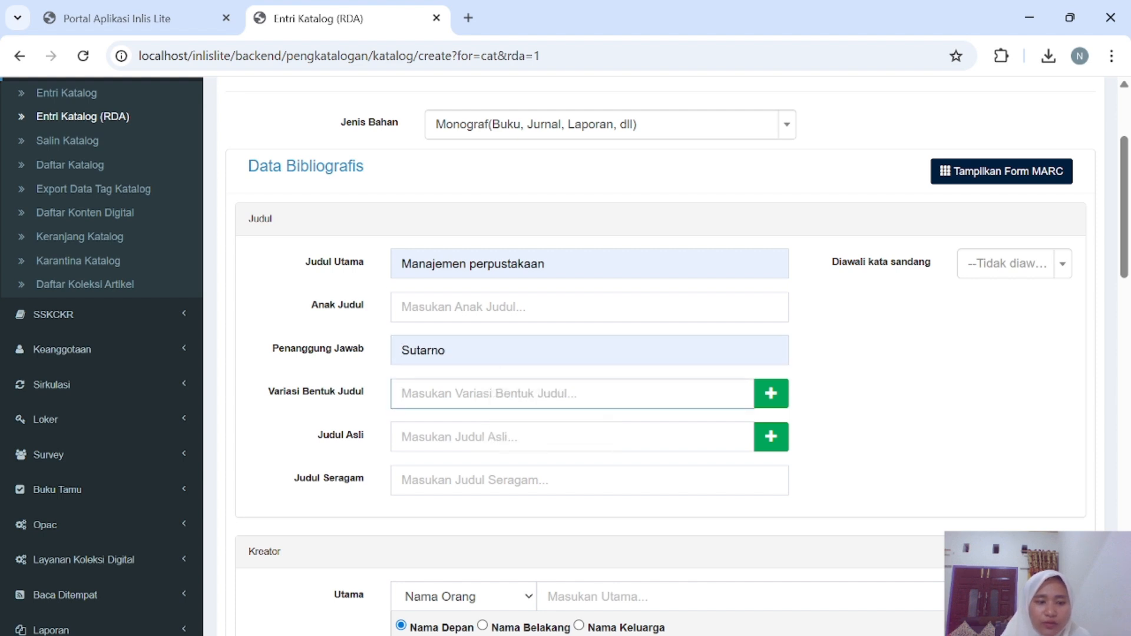
pyautogui.scroll(-1, 483, 393)
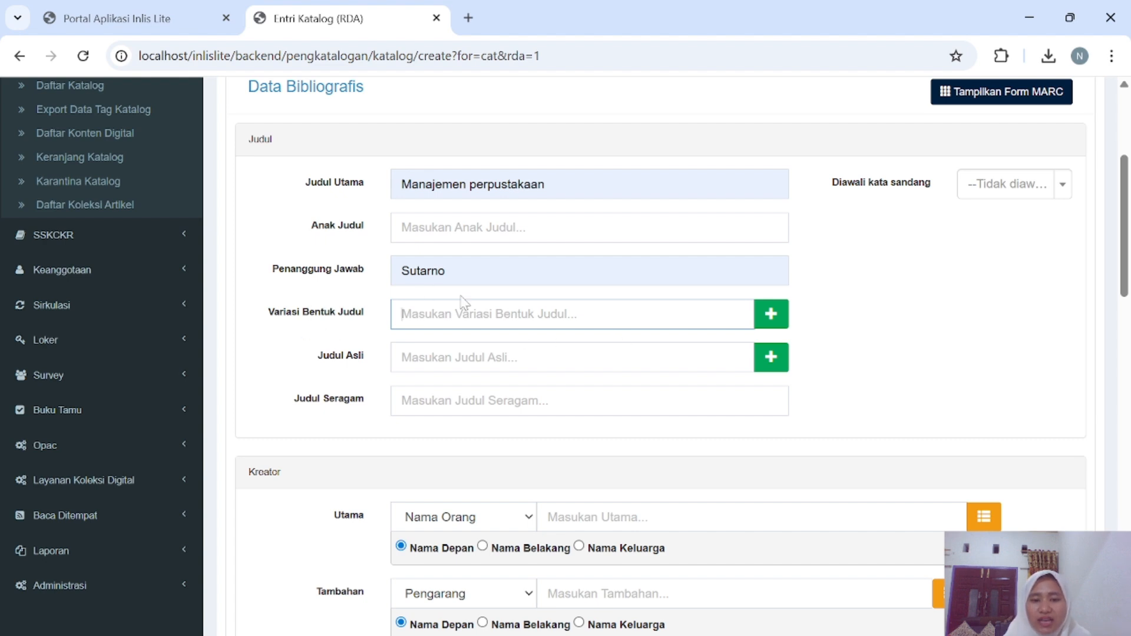
pyautogui.scroll(-1, 461, 345)
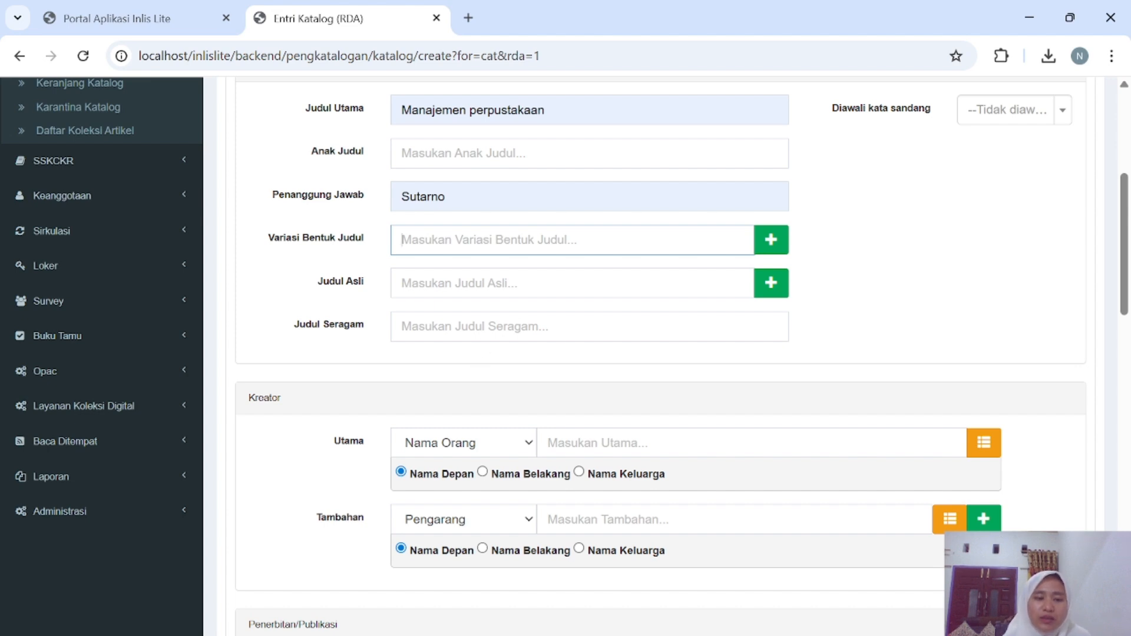
# Set the uniform title to Al-Qur'an and the main creator to Sutarno.
pyautogui.click(475, 326)
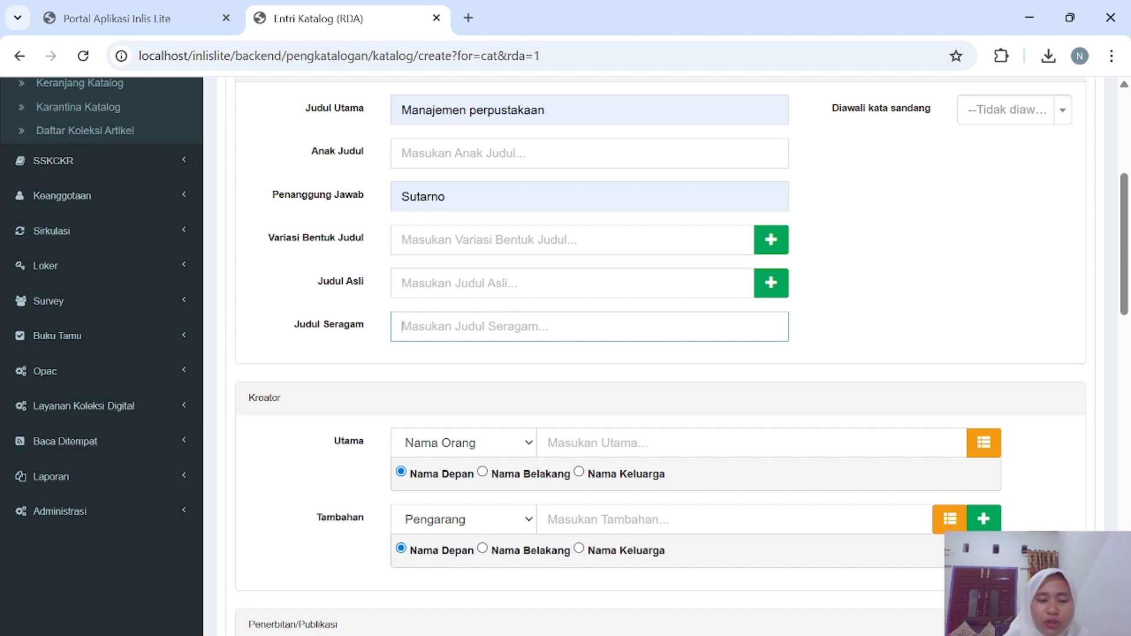
pyautogui.write('al')
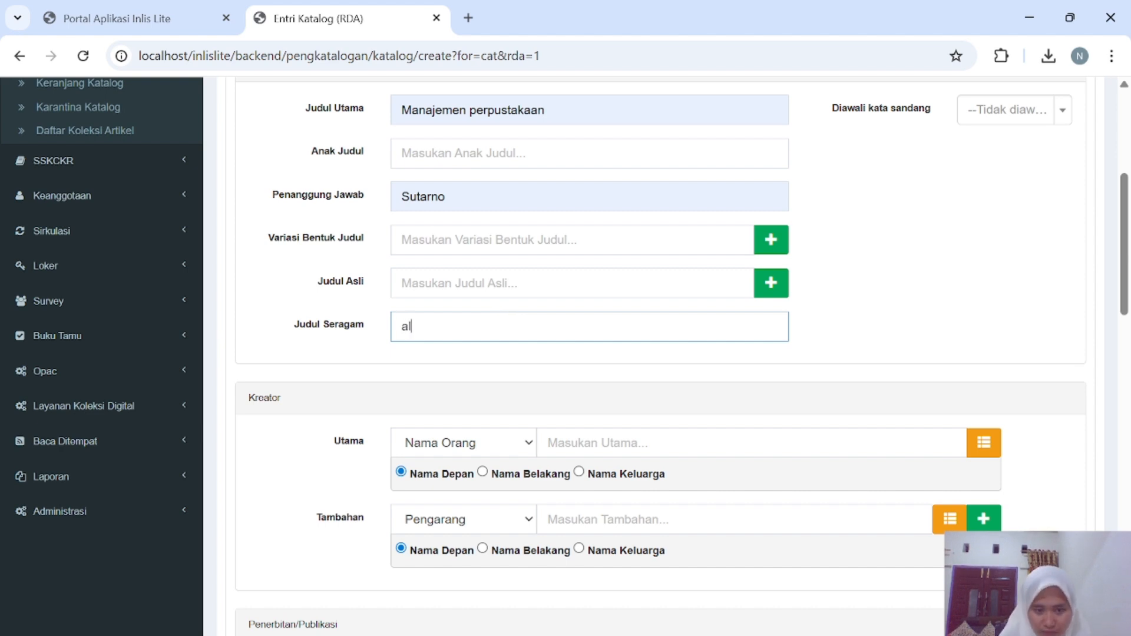
pyautogui.write('-')
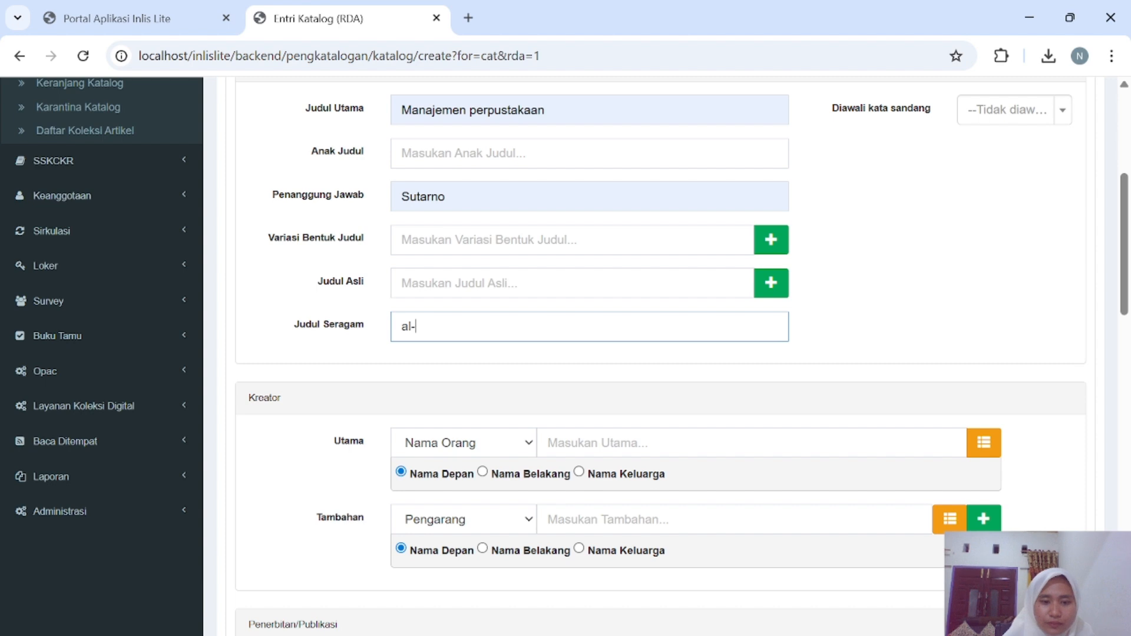
pyautogui.write('qu')
pyautogui.press('BackSpace')
pyautogui.press('BackSpace')
pyautogui.press('BackSpace')
pyautogui.press('BackSpace')
pyautogui.press('BackSpace')
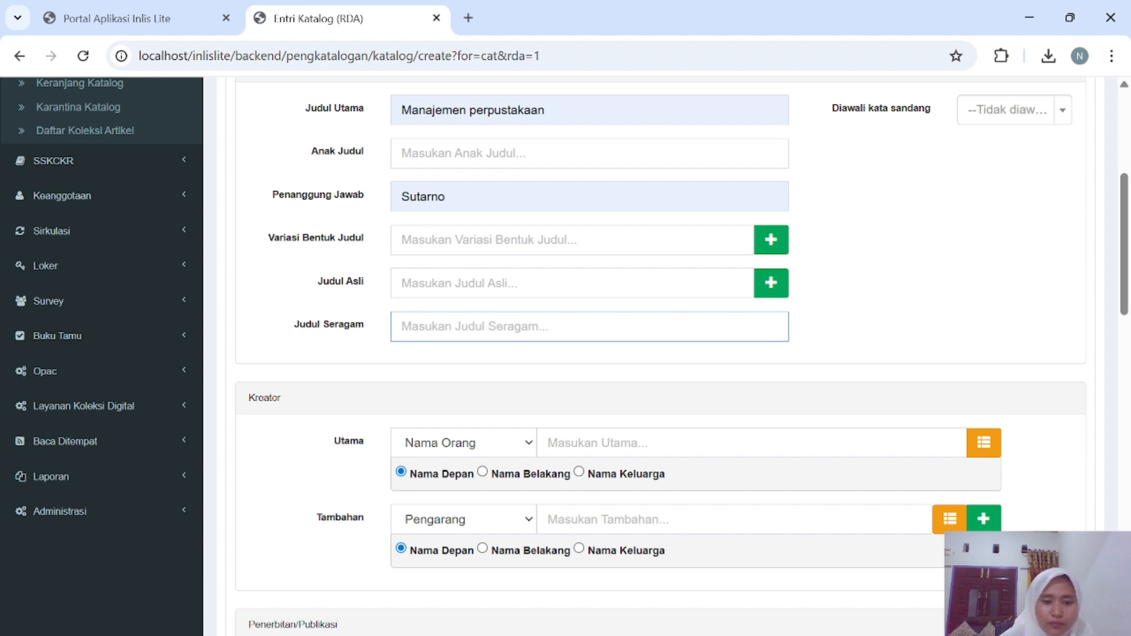
pyautogui.write('Al-')
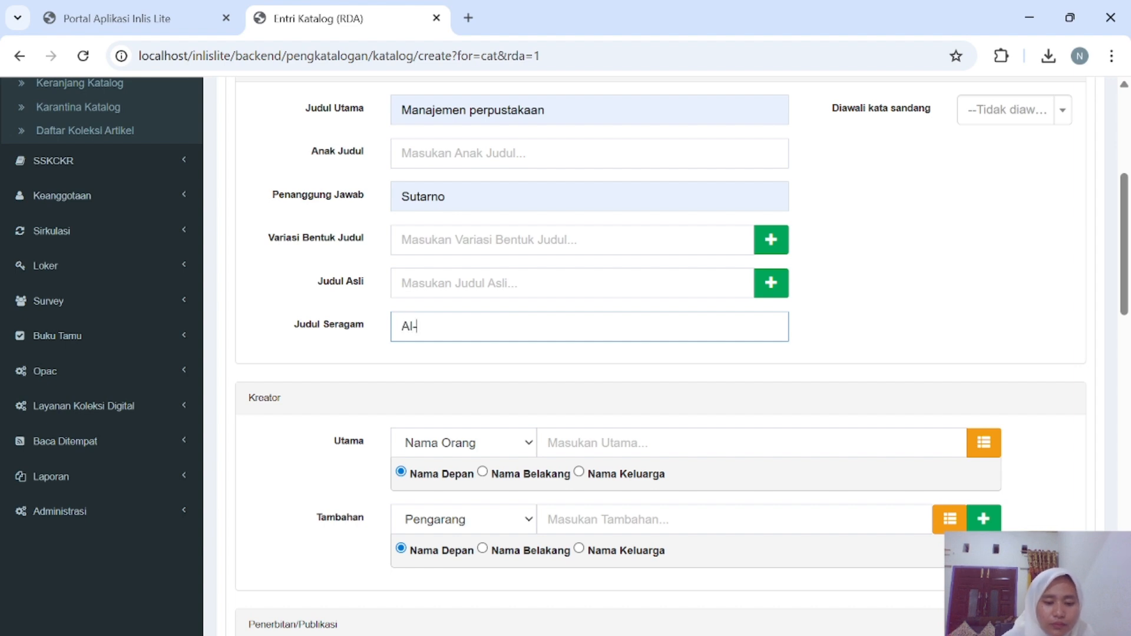
pyautogui.write('Qur')
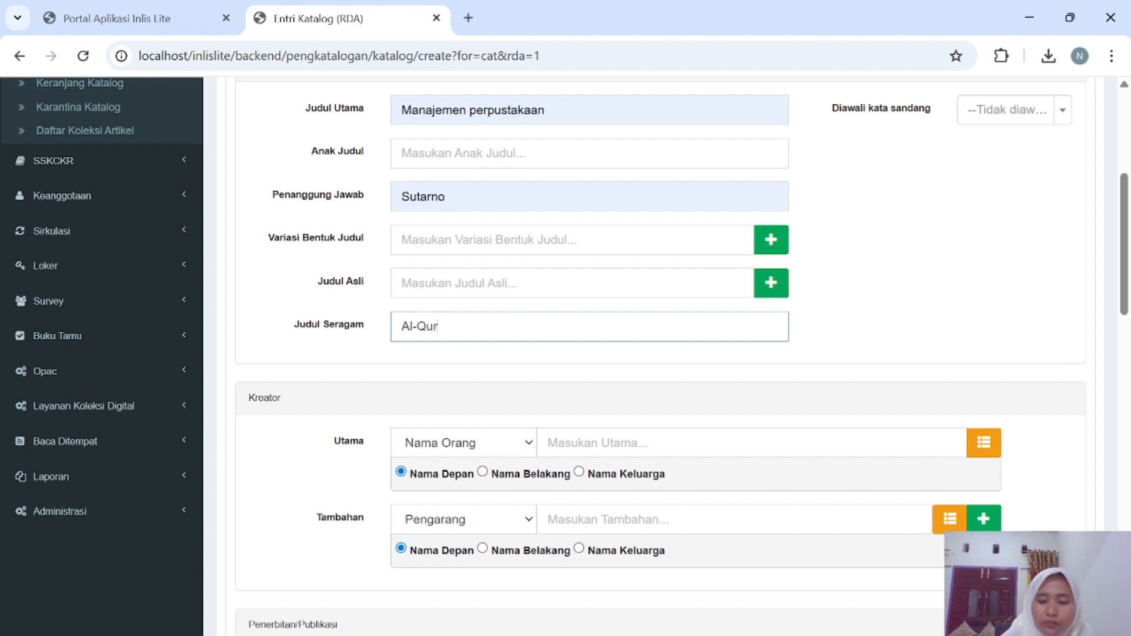
pyautogui.write(',')
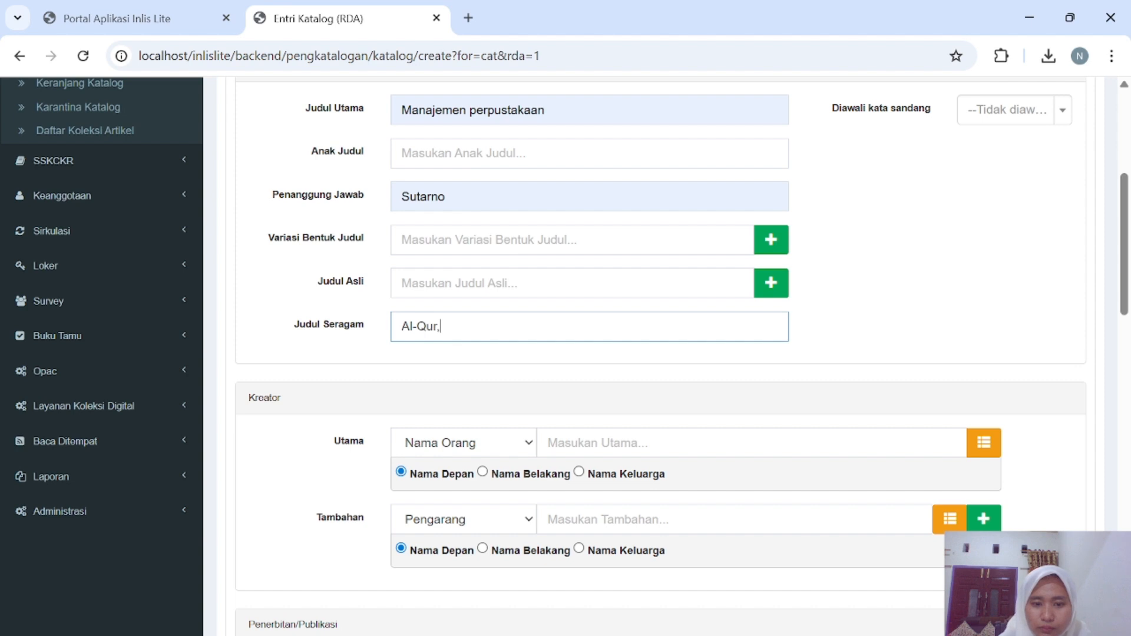
pyautogui.press('BackSpace')
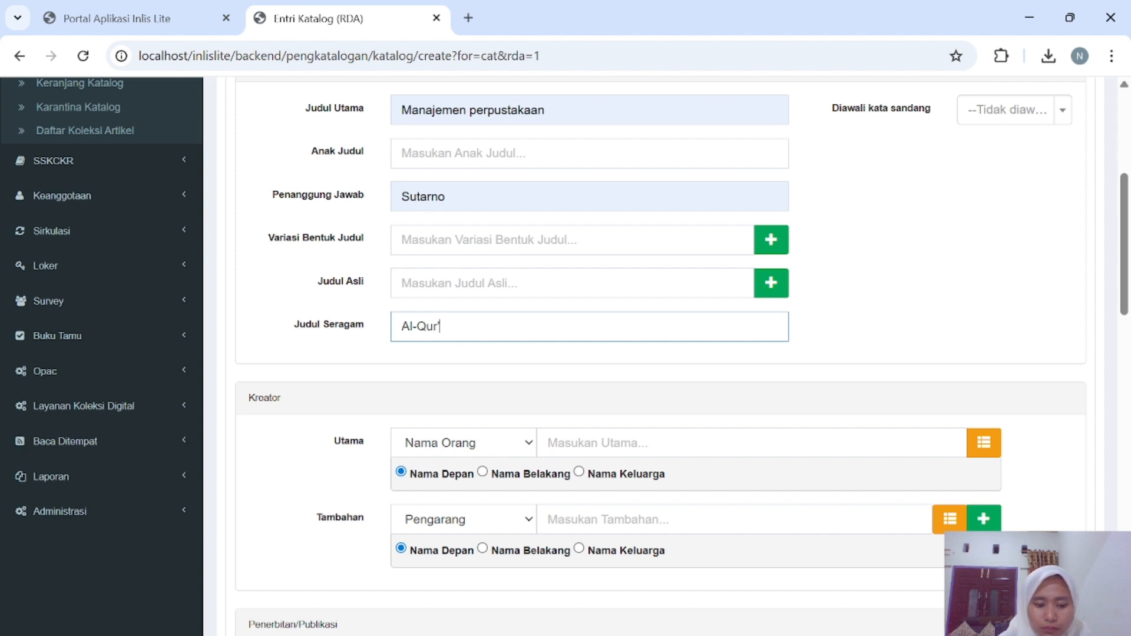
pyautogui.write("'an")
pyautogui.scroll(-3, 493, 427)
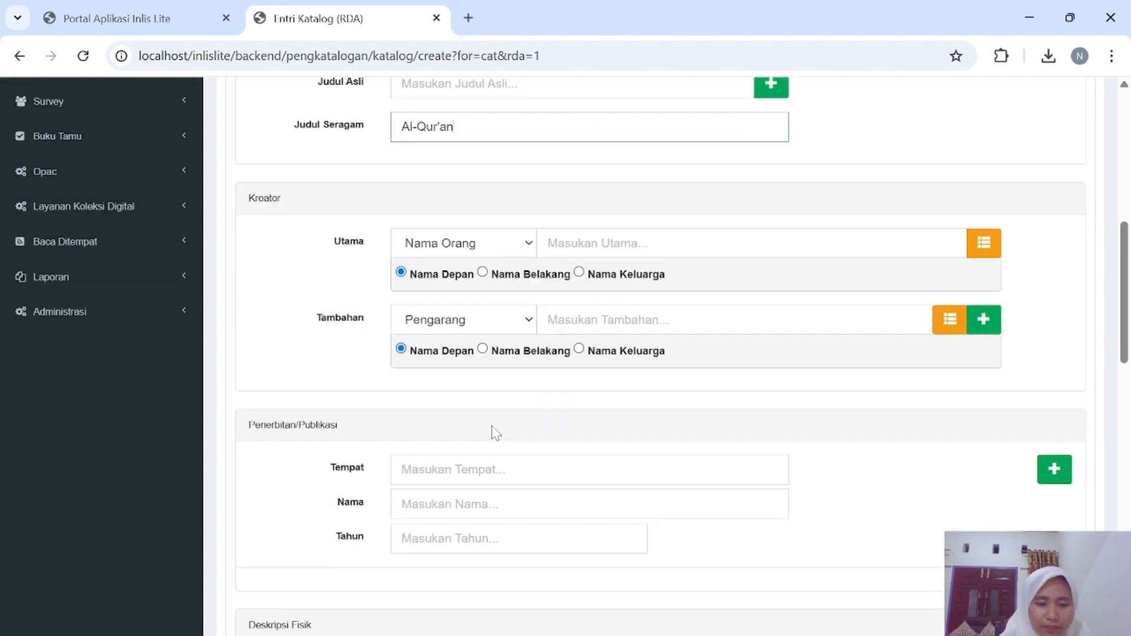
pyautogui.click(587, 213)
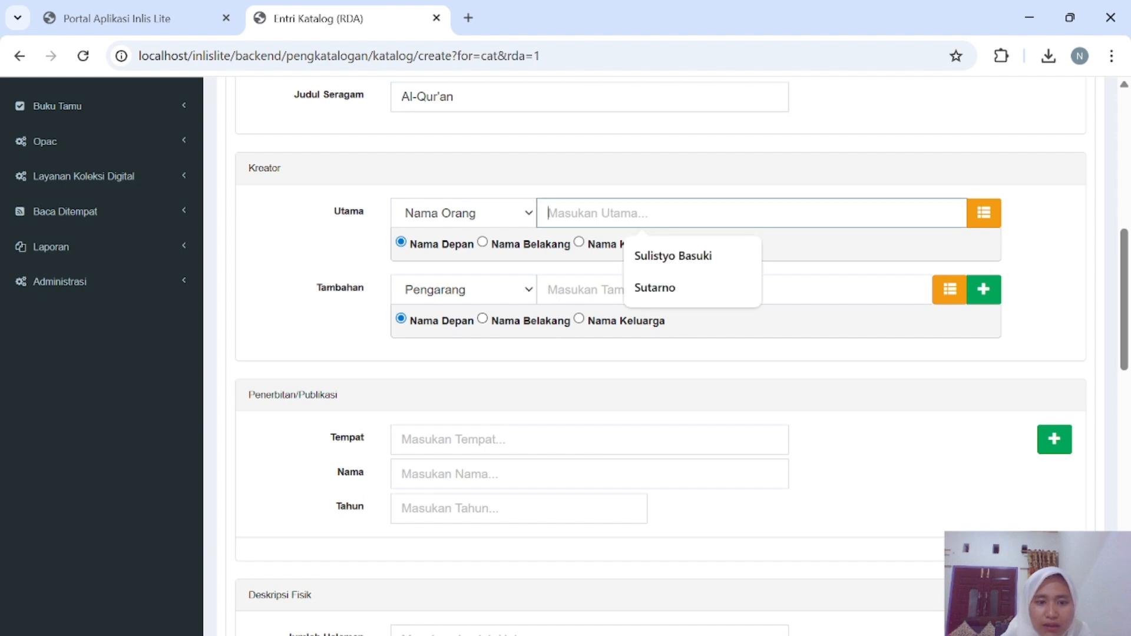
pyautogui.click(695, 295)
# Set the publication place, publisher and year to Yogyakarta, Gramedia, 2023.
pyautogui.scroll(-1, 560, 371)
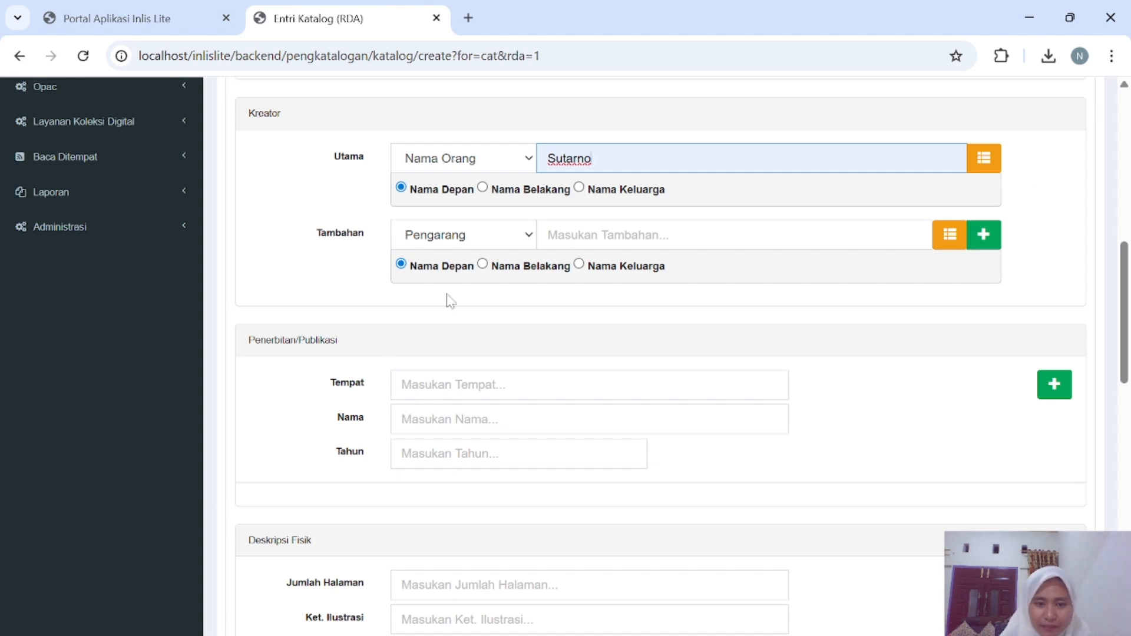
pyautogui.scroll(-2, 497, 273)
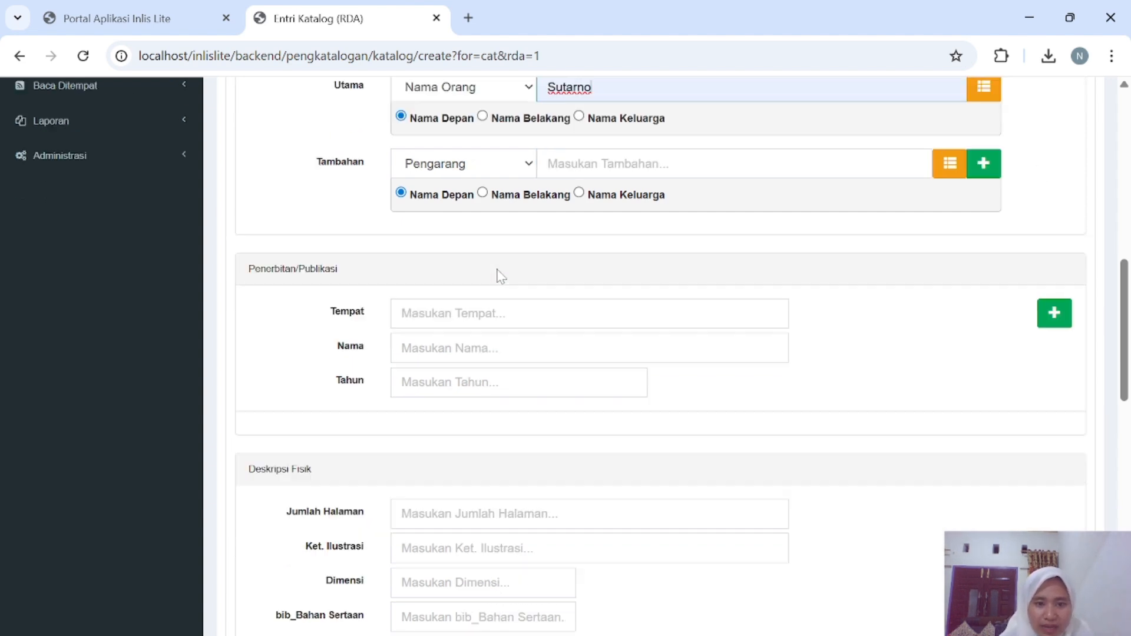
pyautogui.click(498, 264)
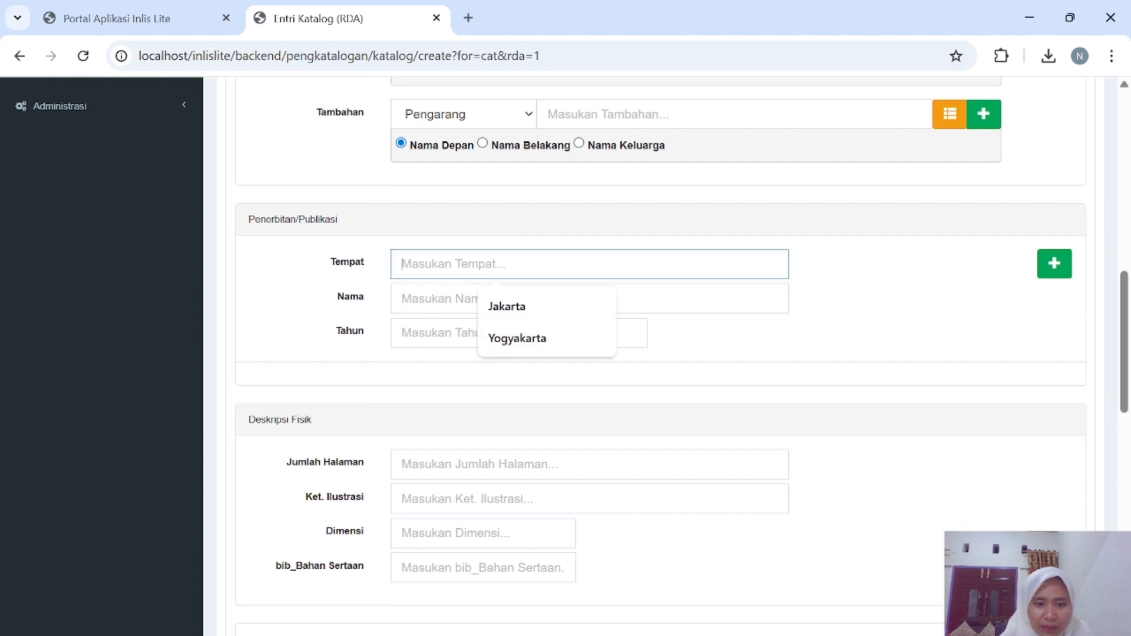
pyautogui.click(530, 340)
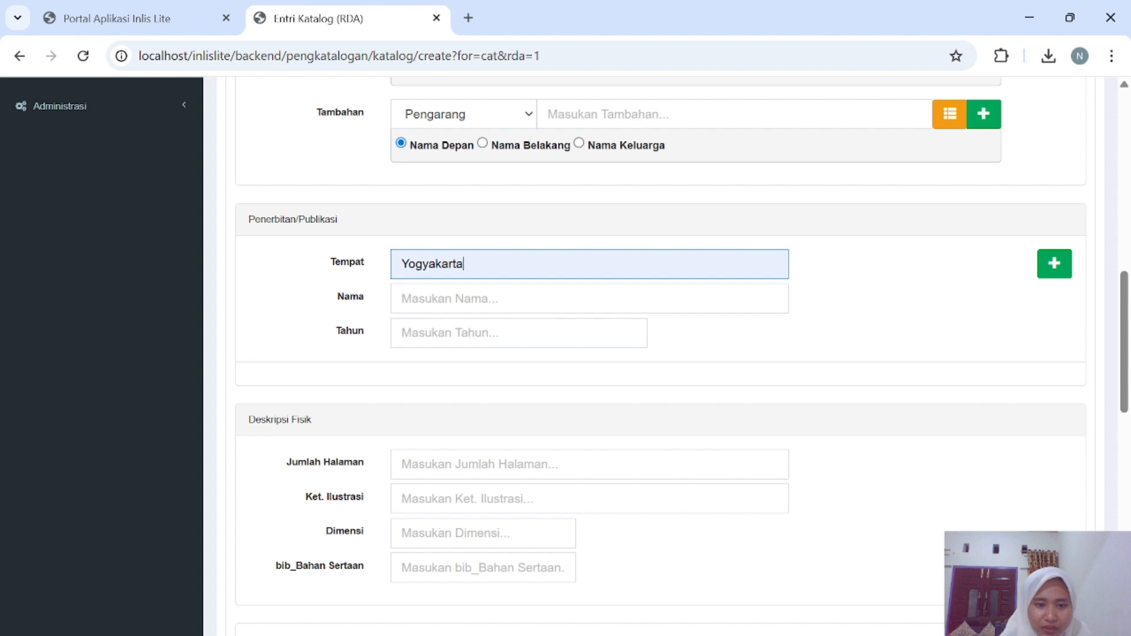
pyautogui.click(518, 312)
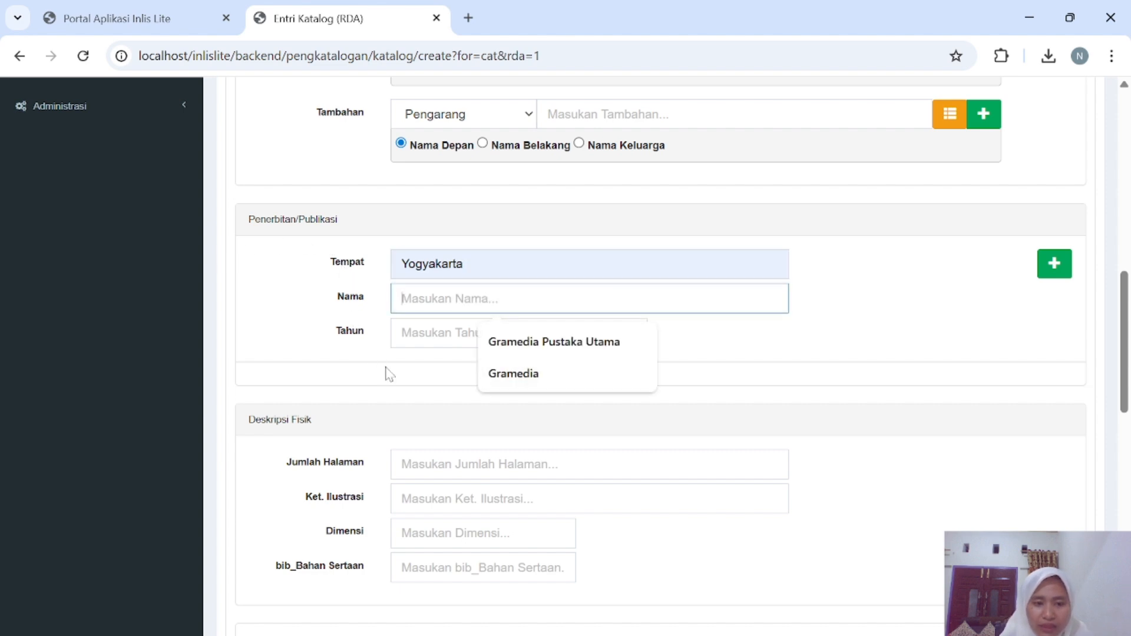
pyautogui.click(503, 374)
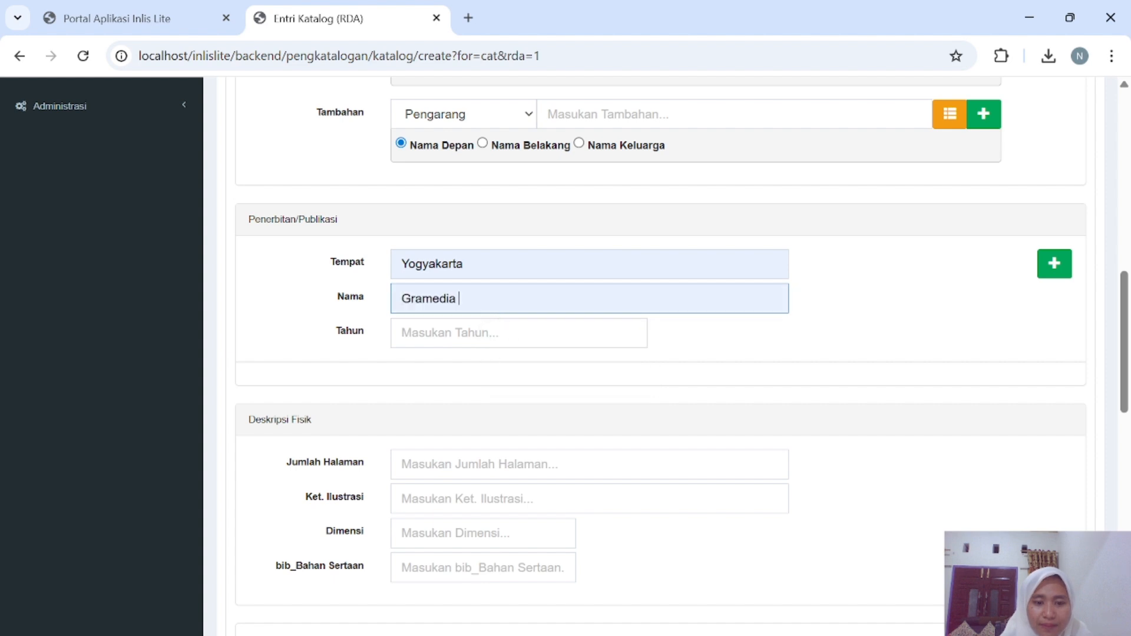
pyautogui.click(501, 334)
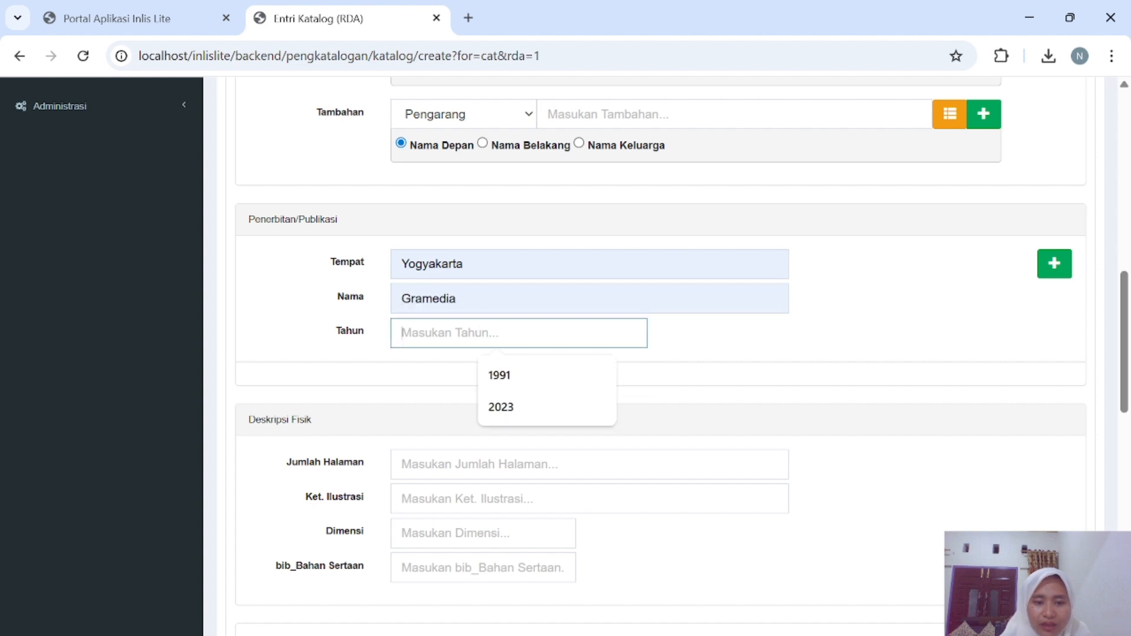
pyautogui.click(522, 402)
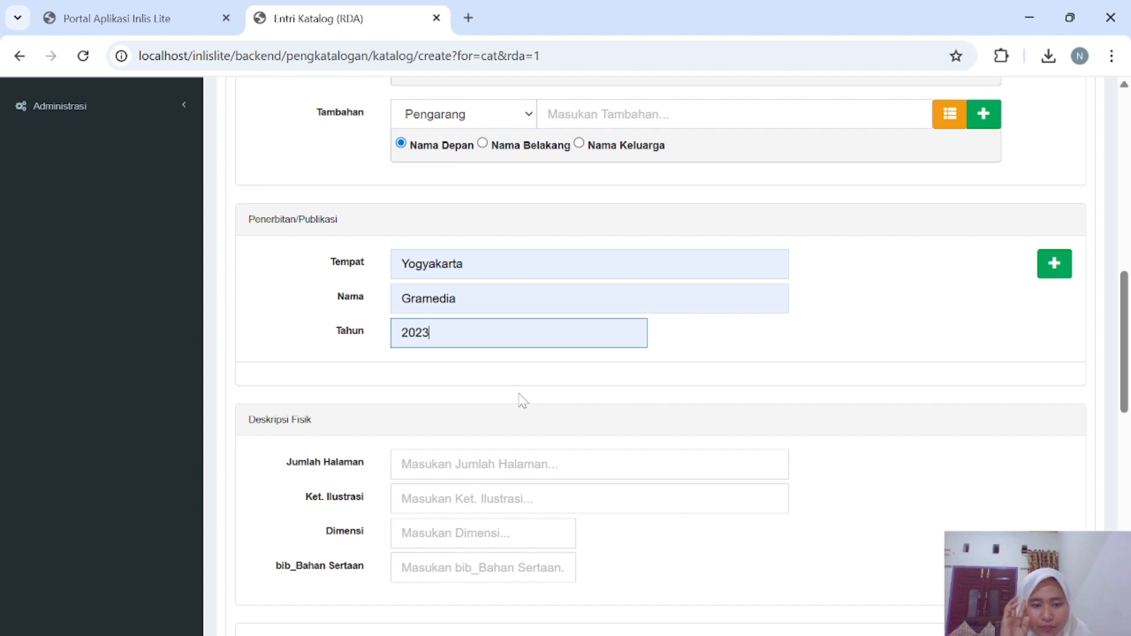
pyautogui.click(501, 465)
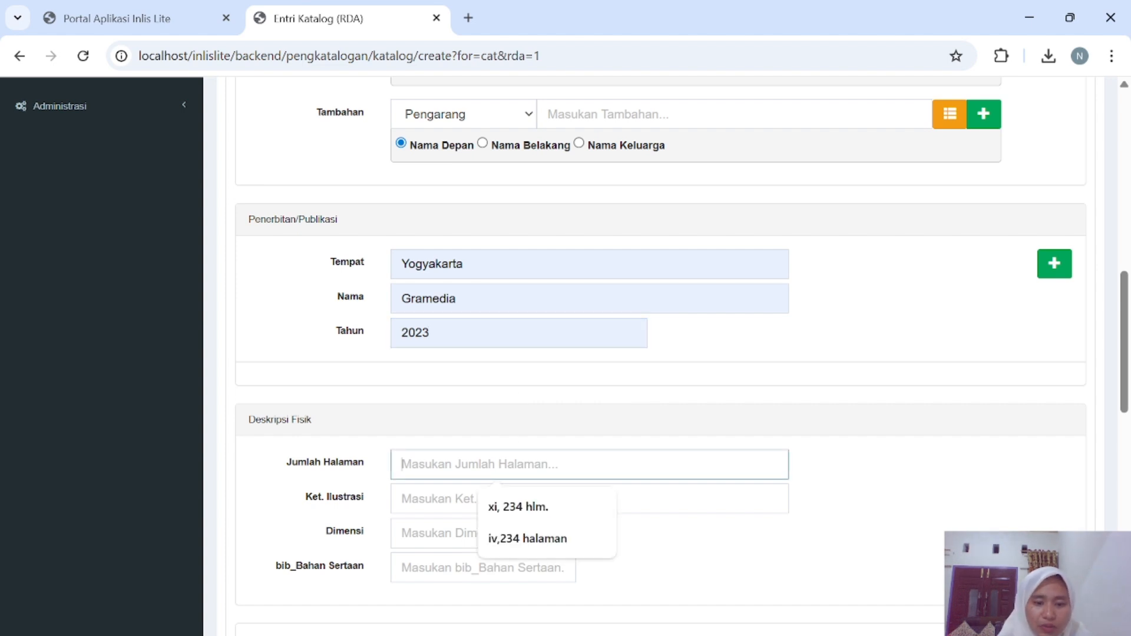
# Pick iv,234 halaman, ilustrasi and 21 cm. from the Deskripsi Fisik autofill suggestions.
pyautogui.scroll(-3, 569, 312)
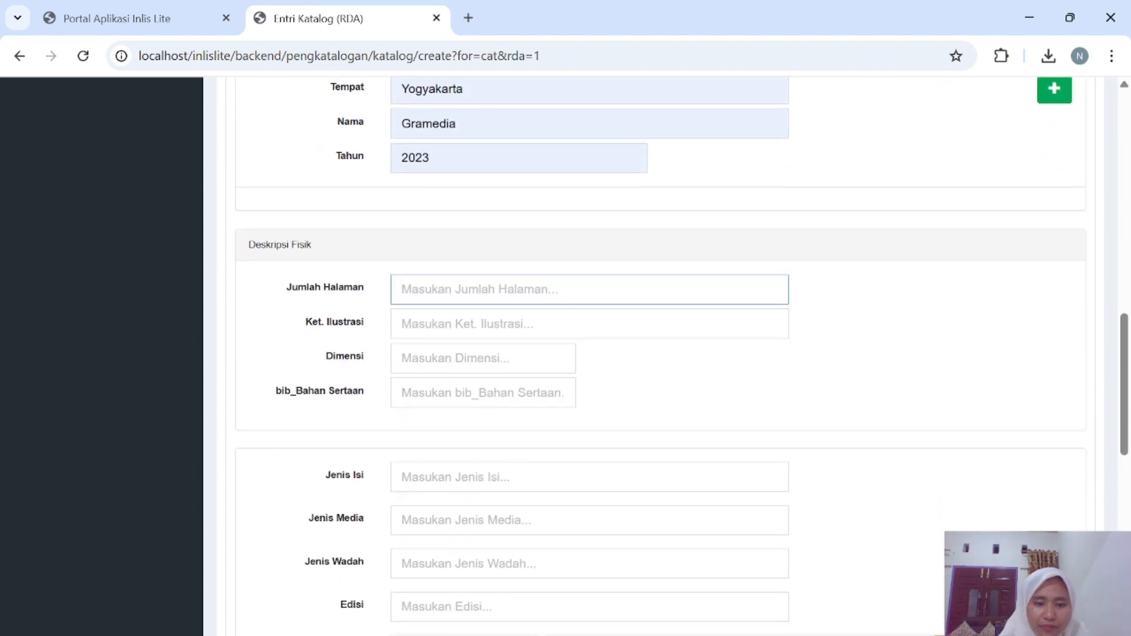
pyautogui.click(568, 307)
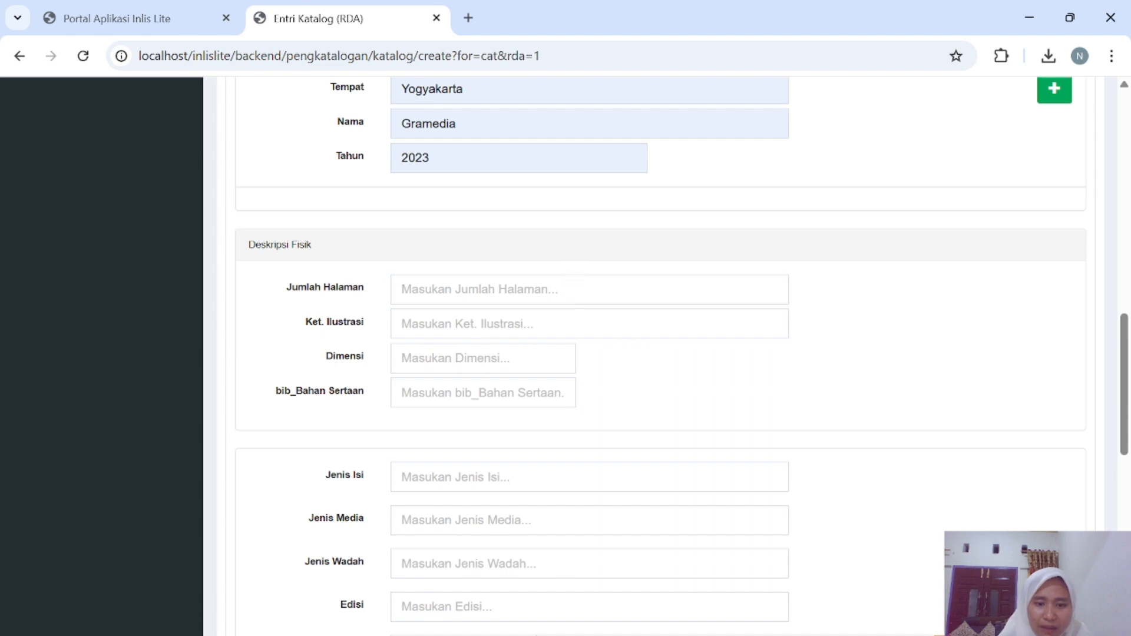
pyautogui.click(574, 289)
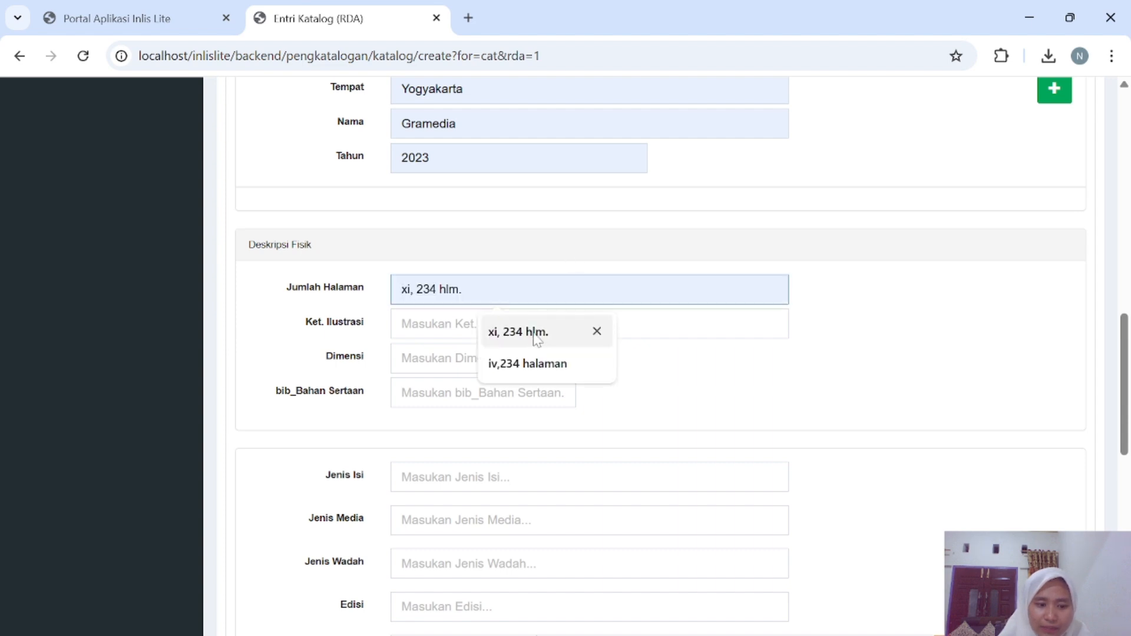
pyautogui.click(536, 365)
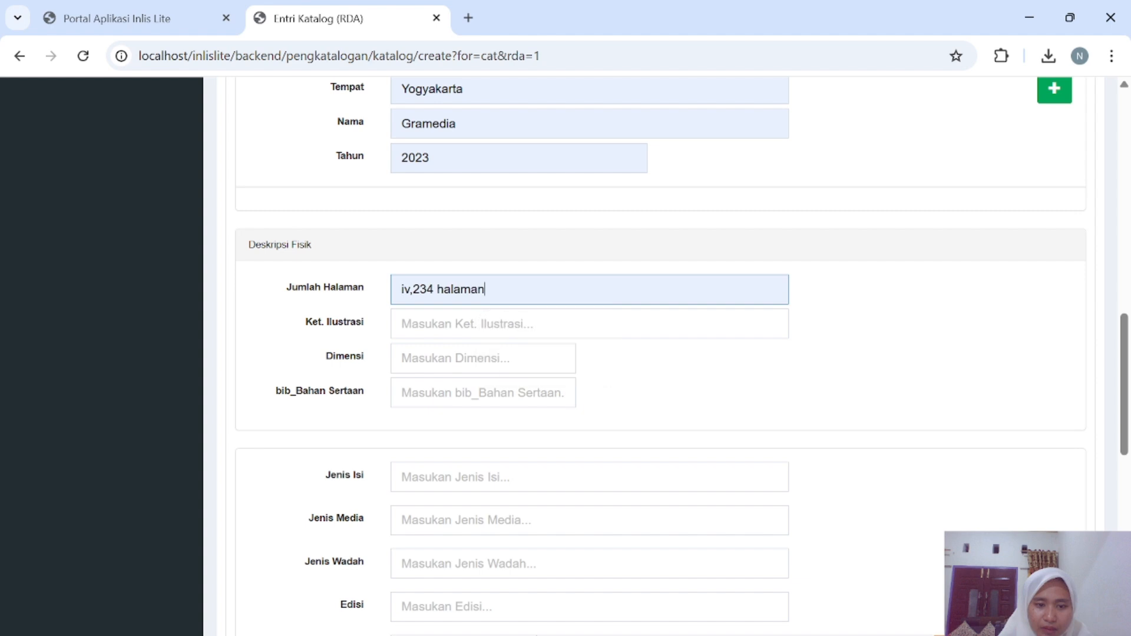
pyautogui.click(498, 324)
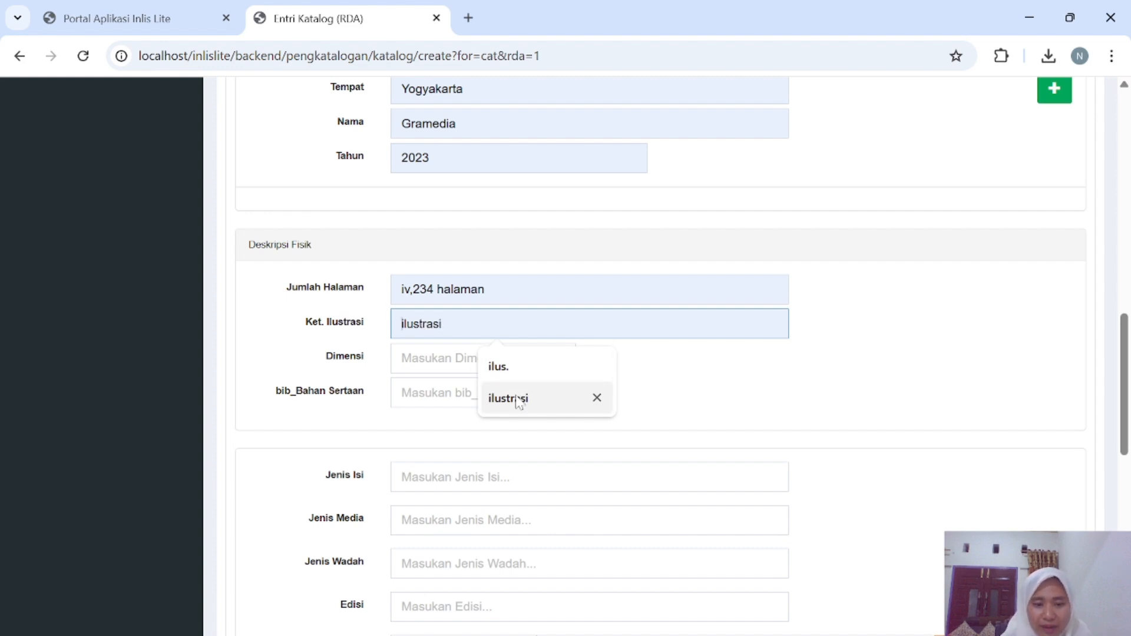
pyautogui.click(517, 399)
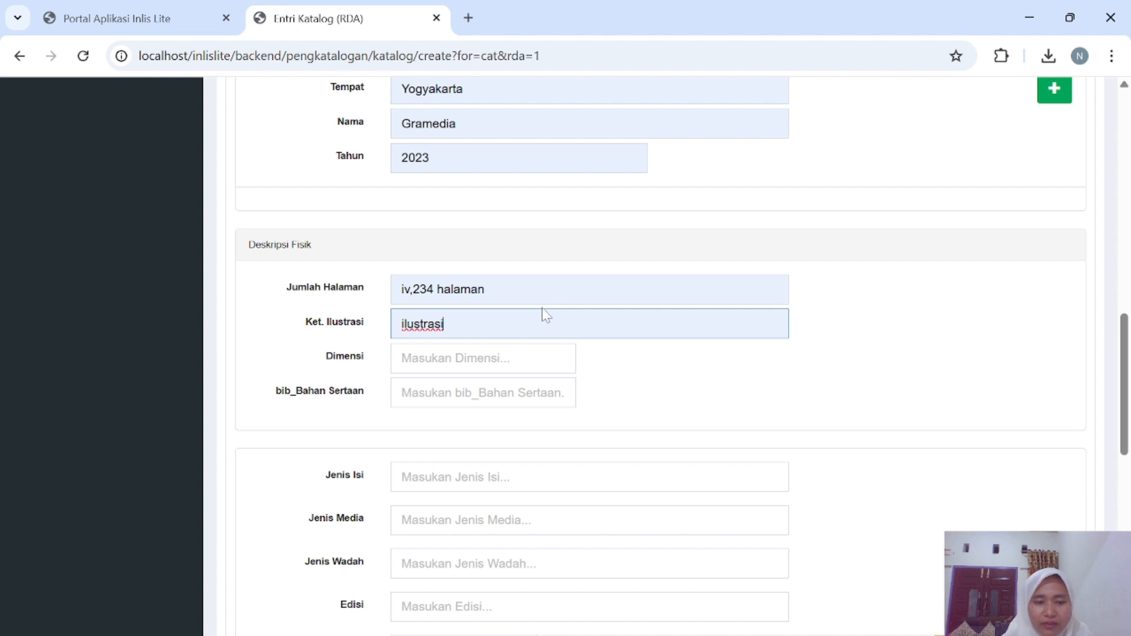
pyautogui.click(514, 356)
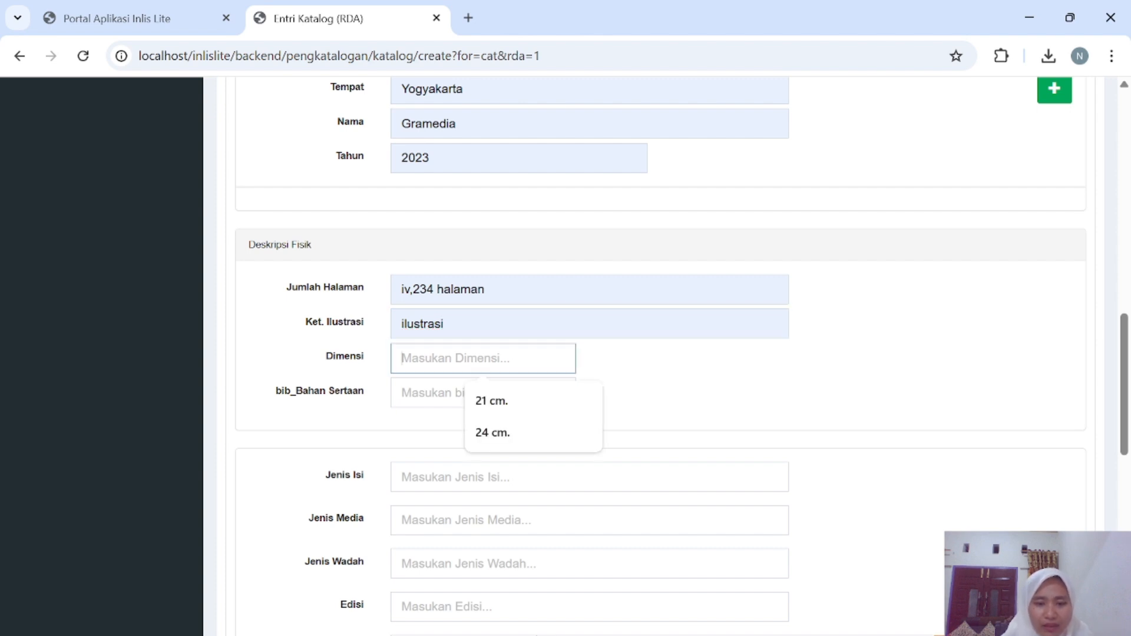
pyautogui.click(522, 402)
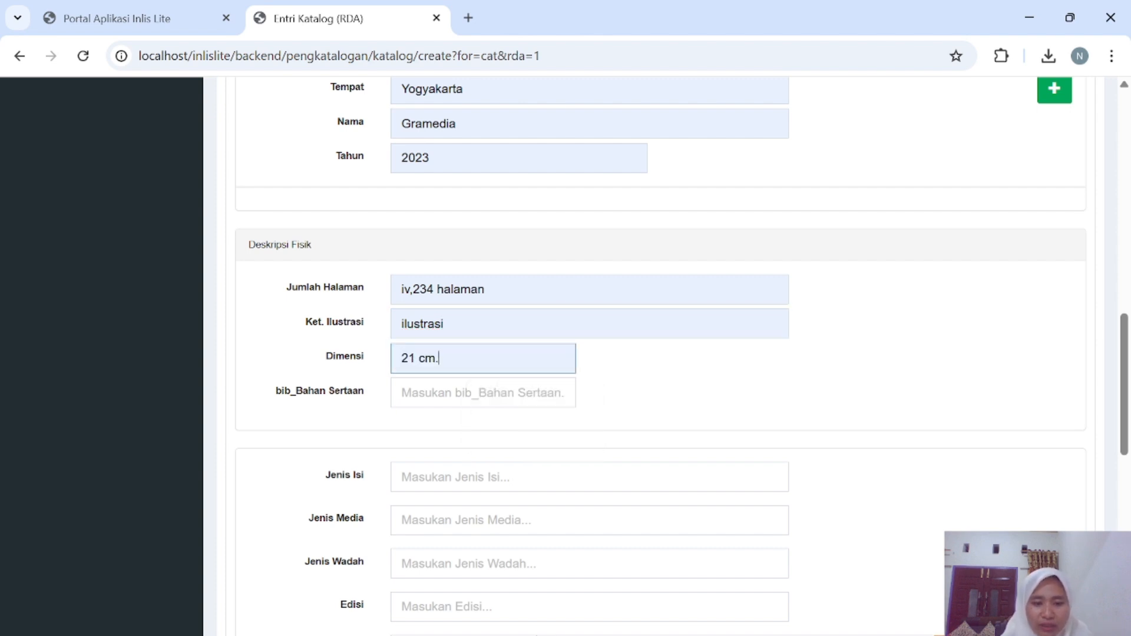
pyautogui.scroll(-1, 518, 397)
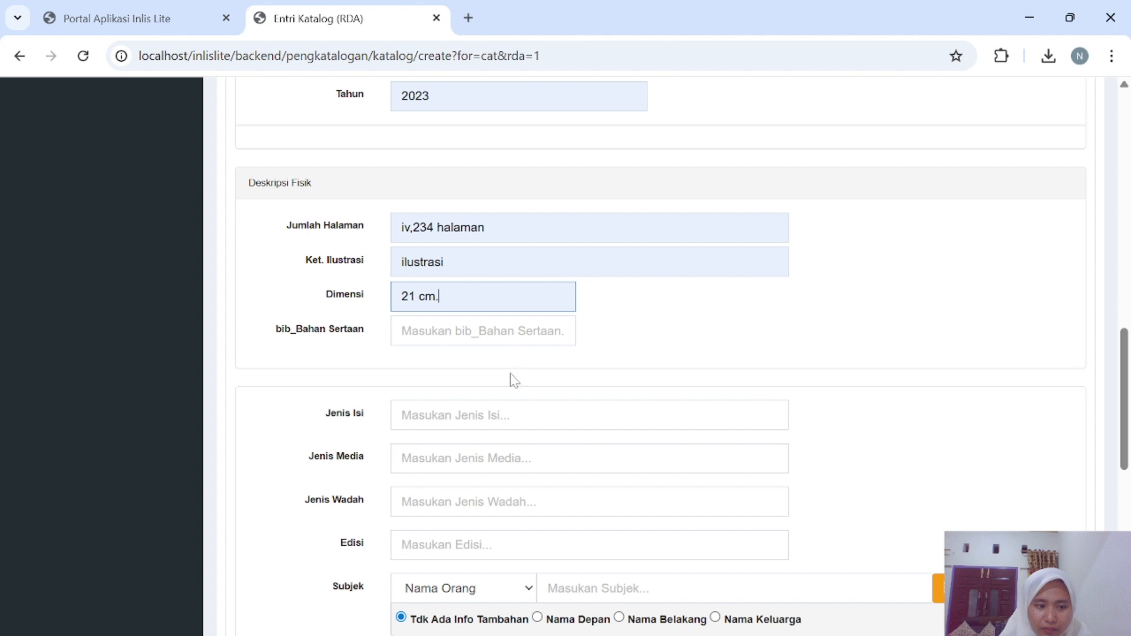
pyautogui.scroll(-1, 506, 403)
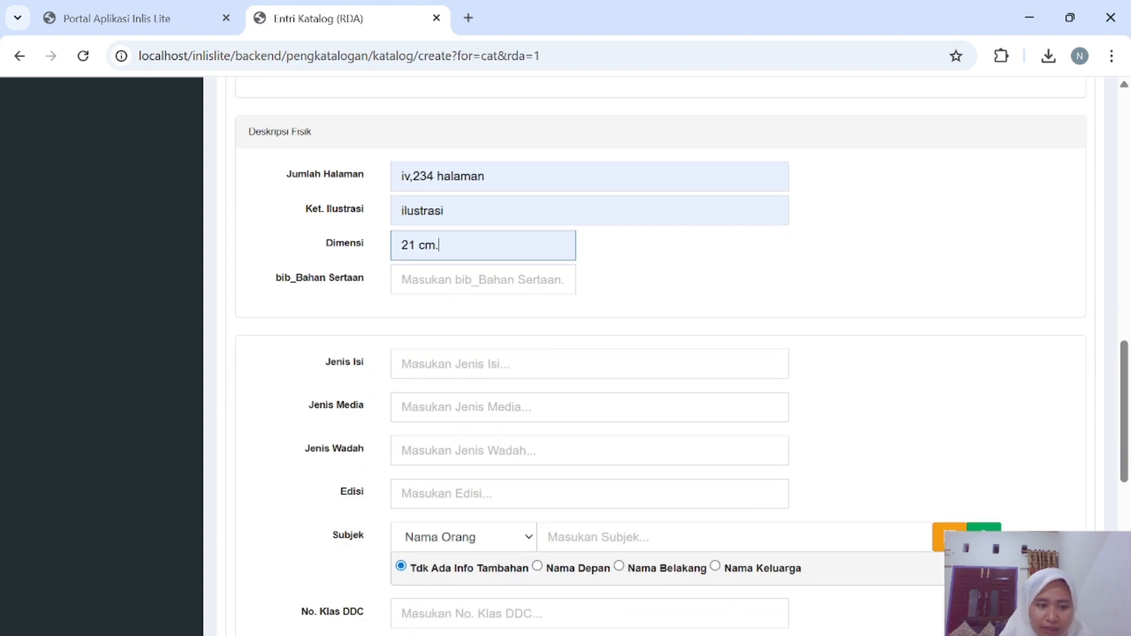
# Set content type Teks, media type Tanpa perantara and carrier type volume.
pyautogui.click(489, 347)
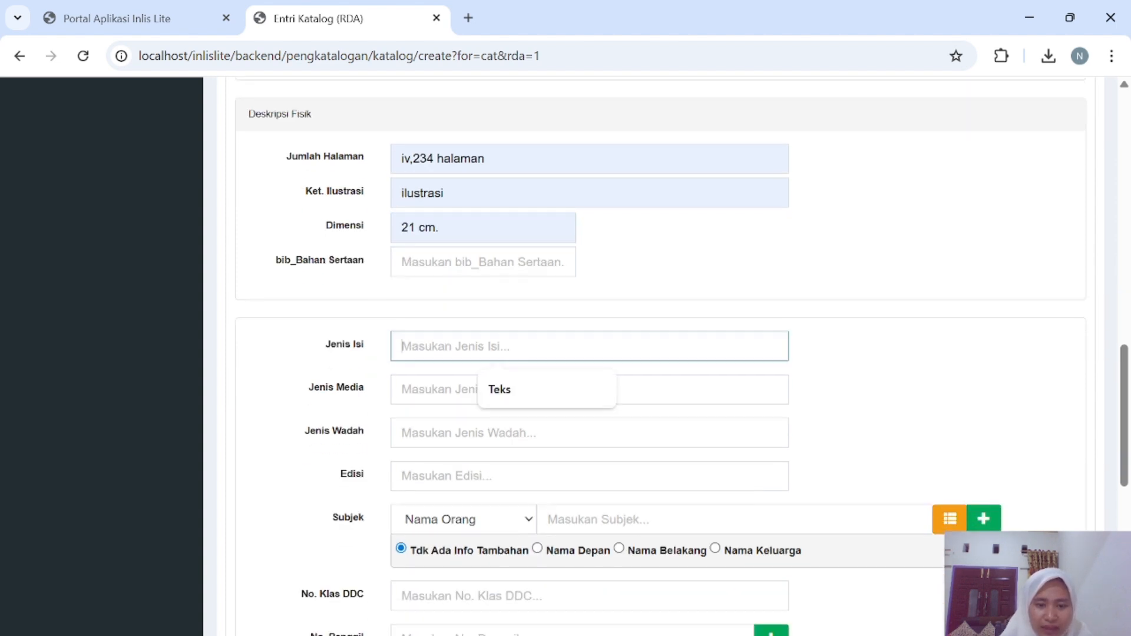
pyautogui.click(518, 389)
pyautogui.scroll(-1, 521, 385)
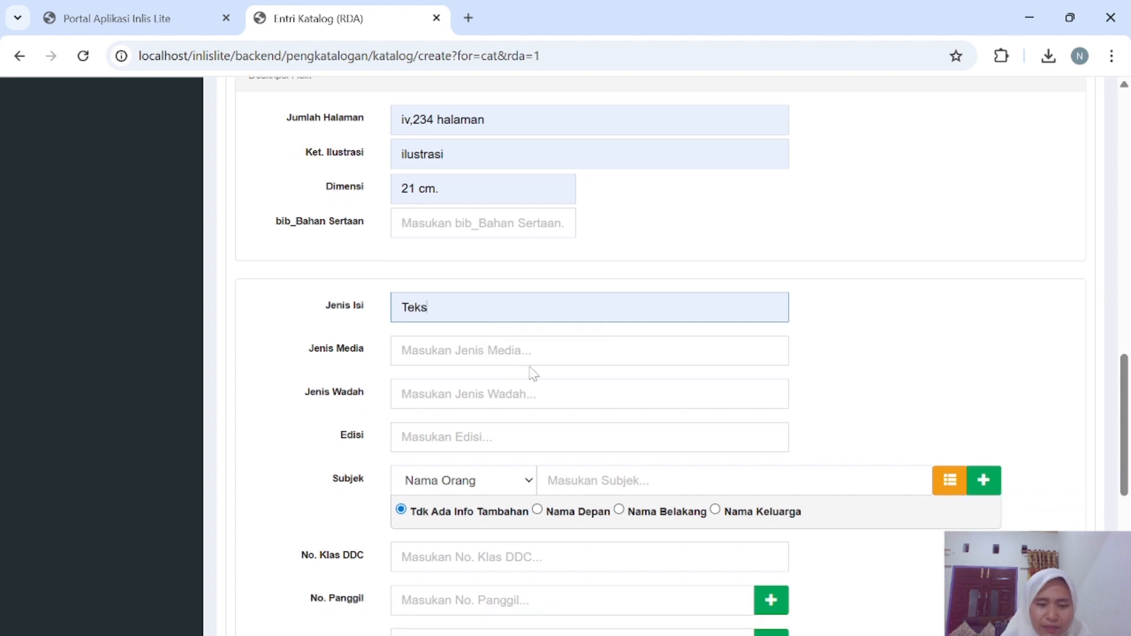
pyautogui.click(530, 360)
pyautogui.click(532, 393)
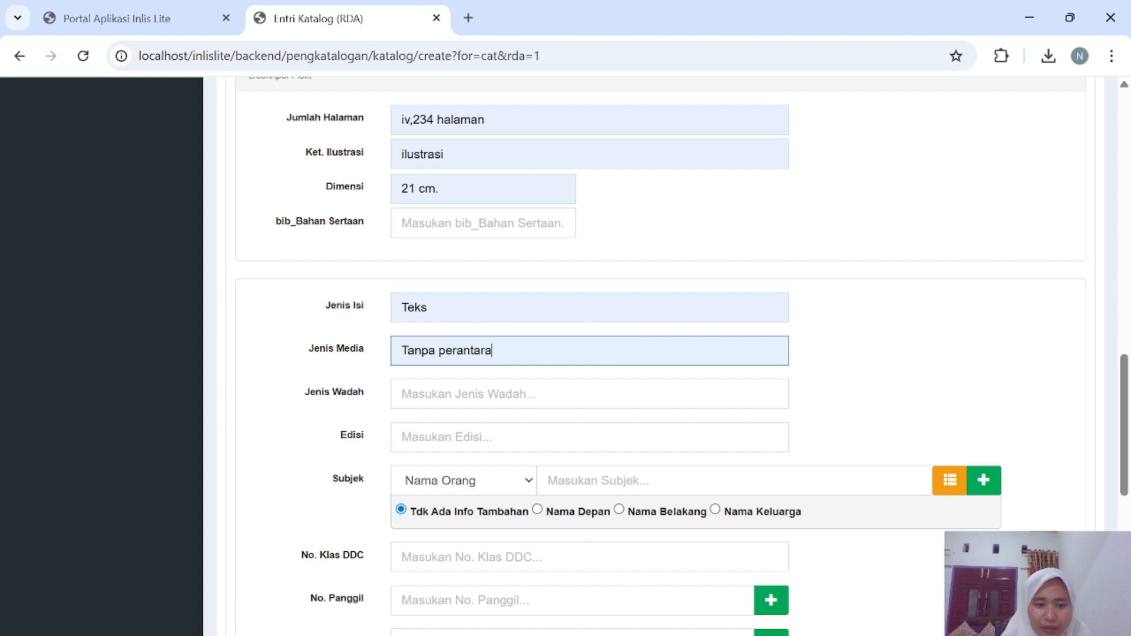
pyautogui.click(532, 393)
pyautogui.click(543, 433)
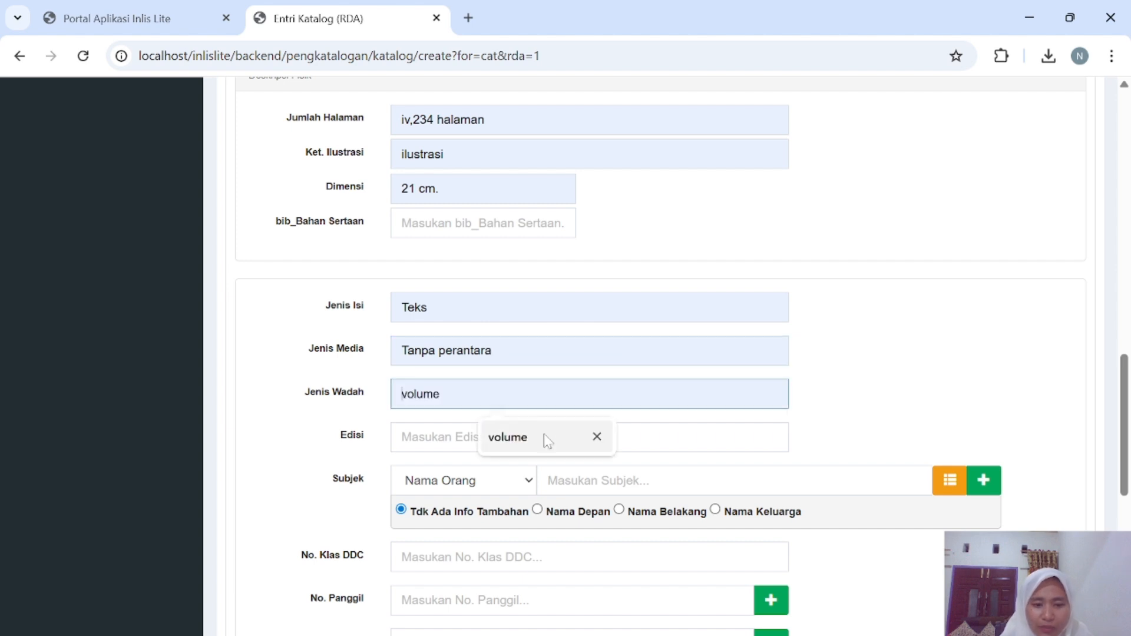
pyautogui.scroll(-1, 543, 436)
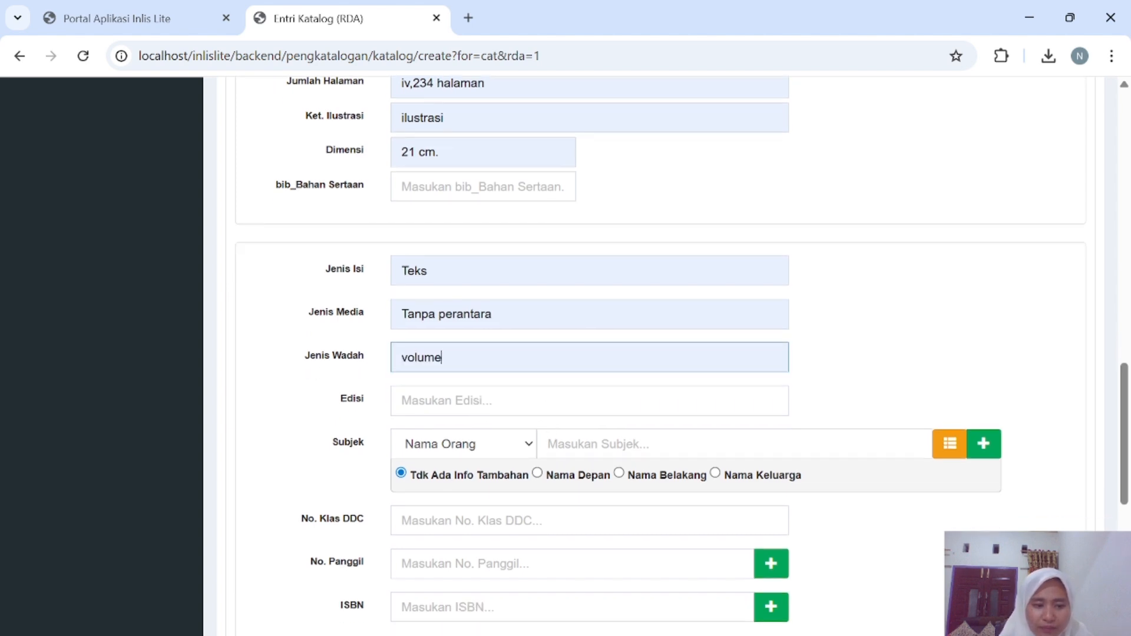
# Set the edition to Edisi kedua from the suggestions.
pyautogui.click(536, 384)
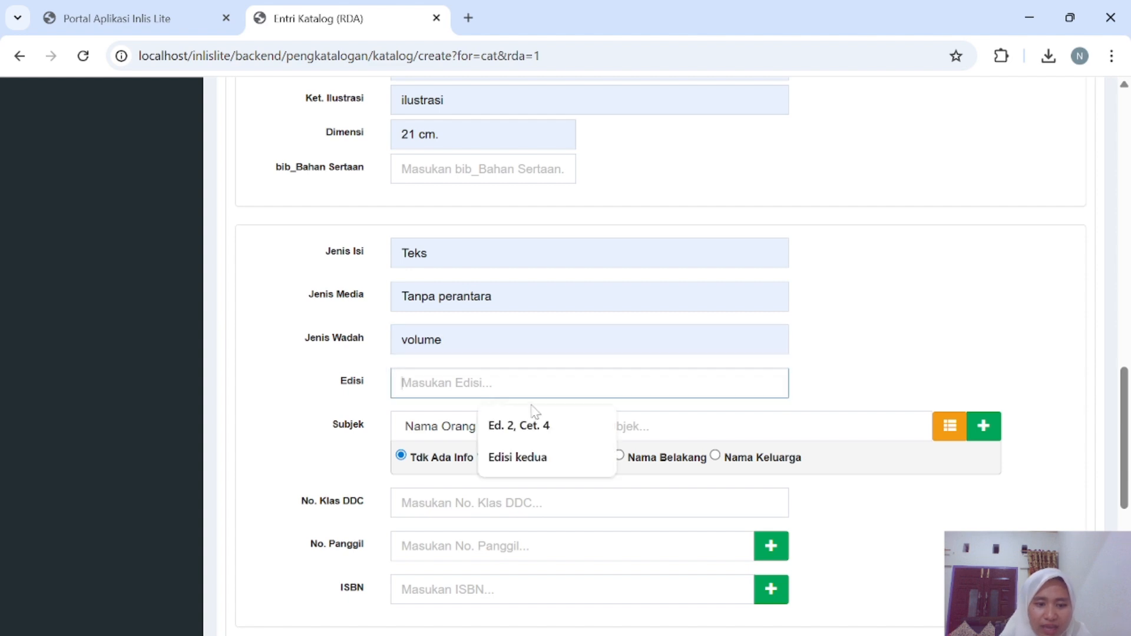
pyautogui.click(521, 427)
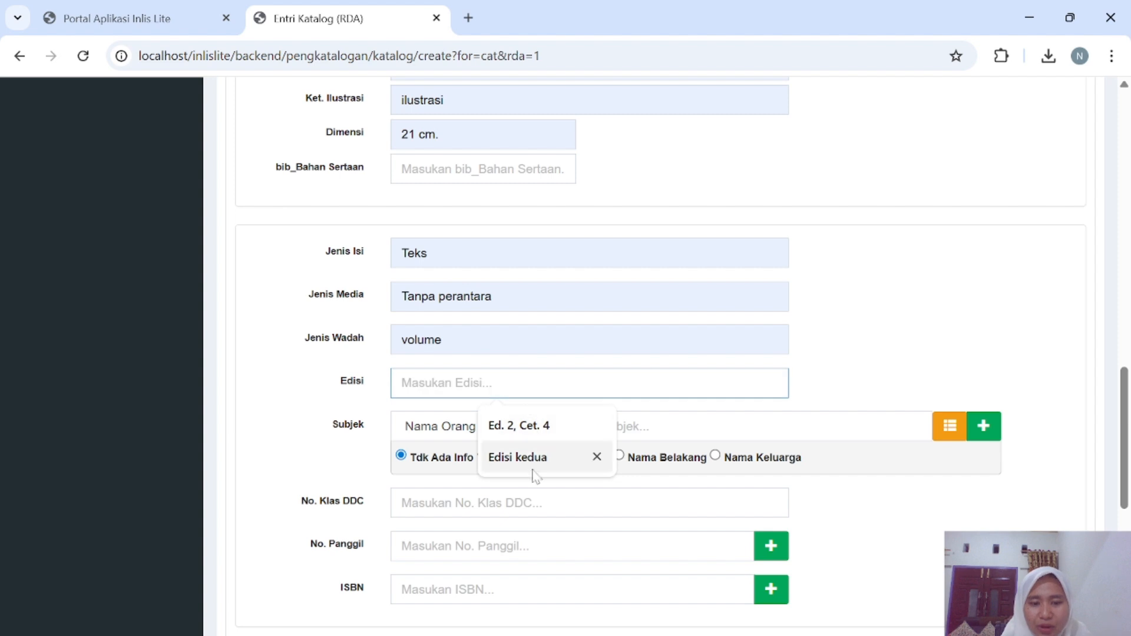
pyautogui.click(510, 458)
pyautogui.scroll(-2, 505, 454)
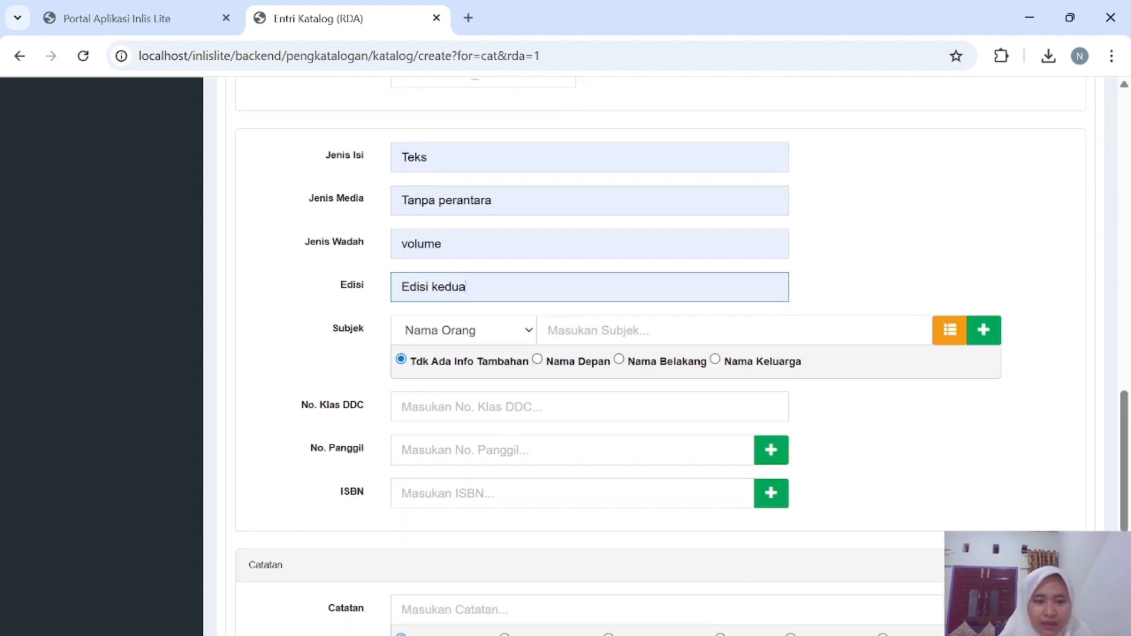
pyautogui.click(642, 330)
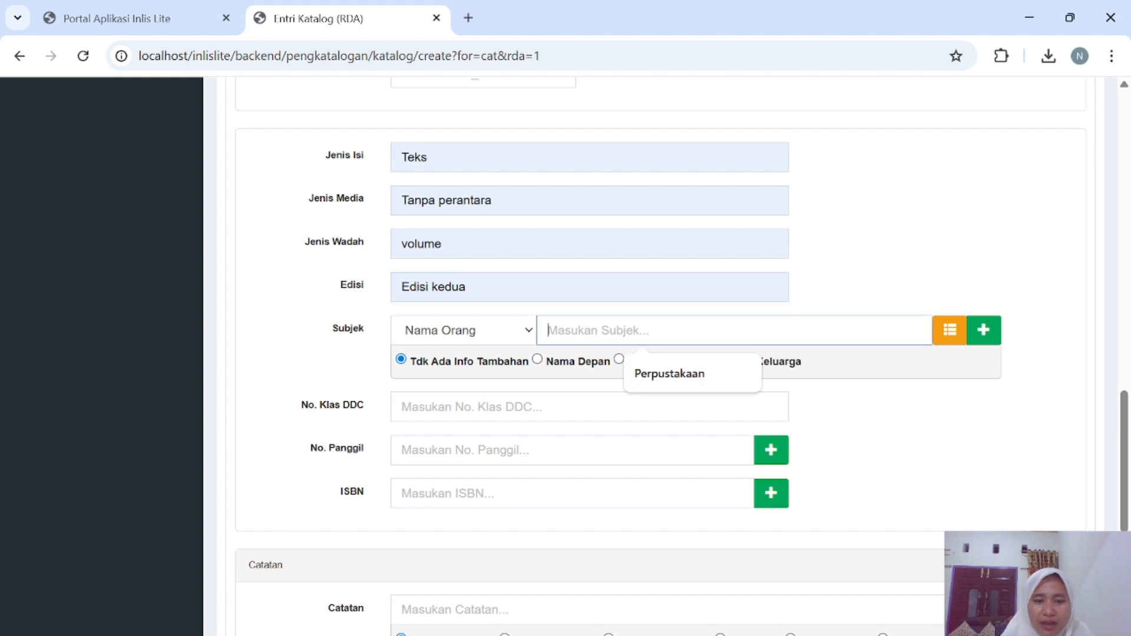
pyautogui.click(670, 383)
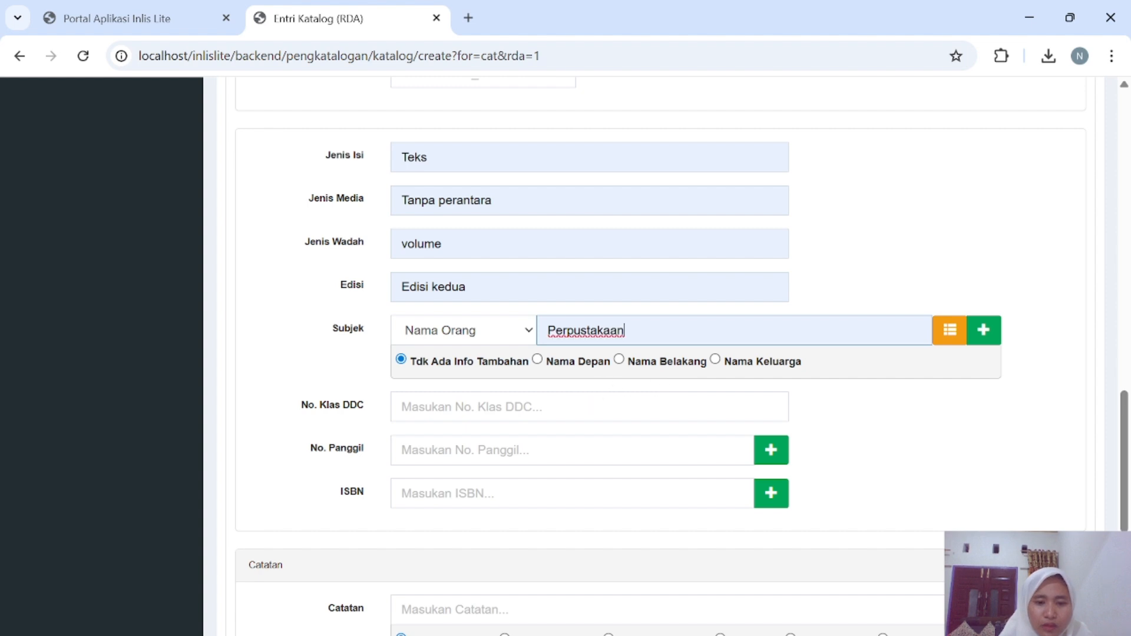
pyautogui.click(594, 405)
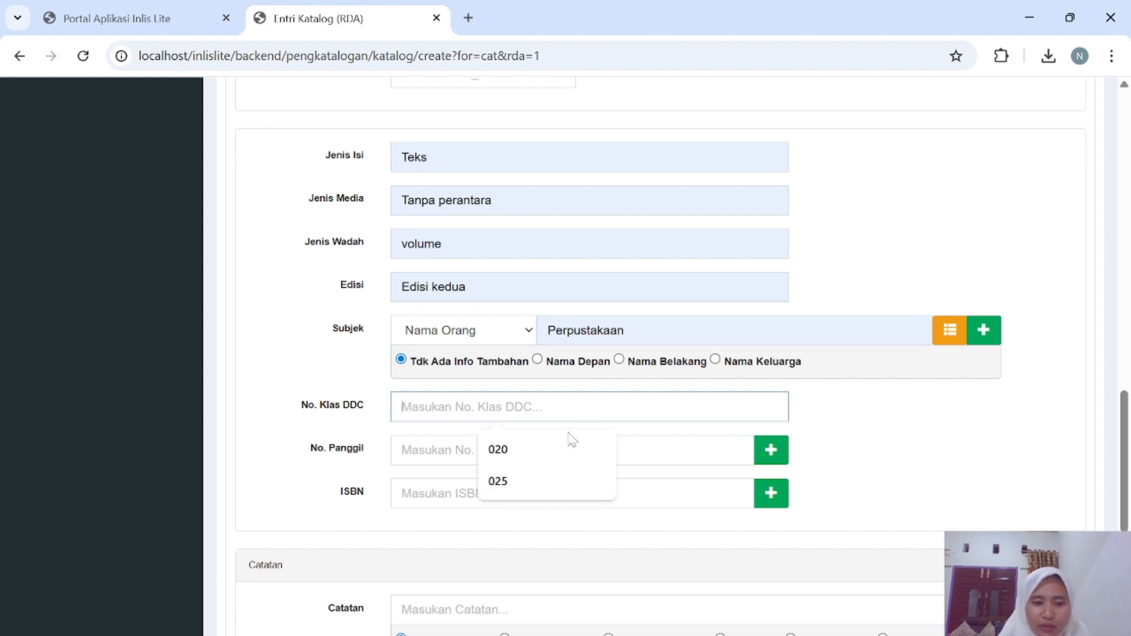
pyautogui.click(524, 481)
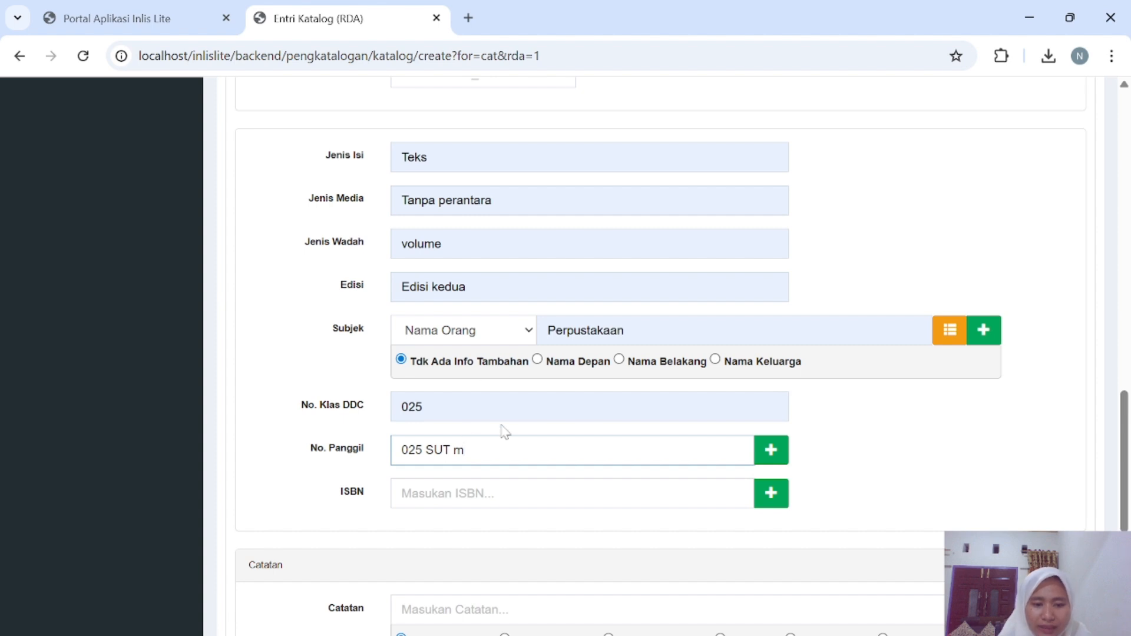
pyautogui.click(518, 494)
pyautogui.click(545, 567)
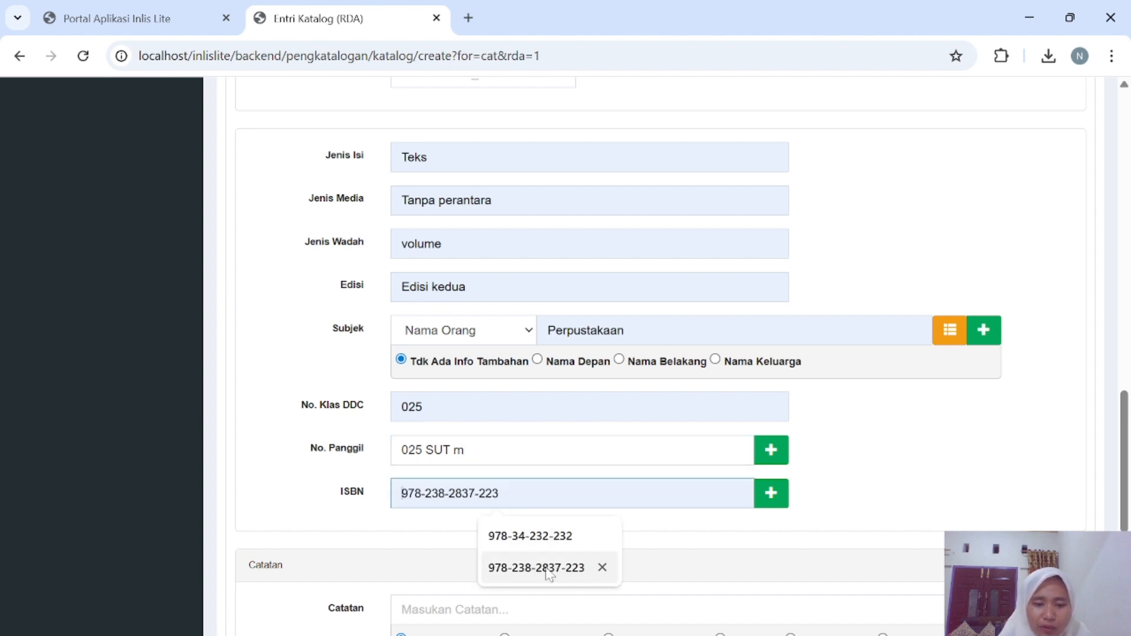
# Set the language to ind - Indonesia and keep the literary form as non-fiction.
pyautogui.scroll(-5, 566, 532)
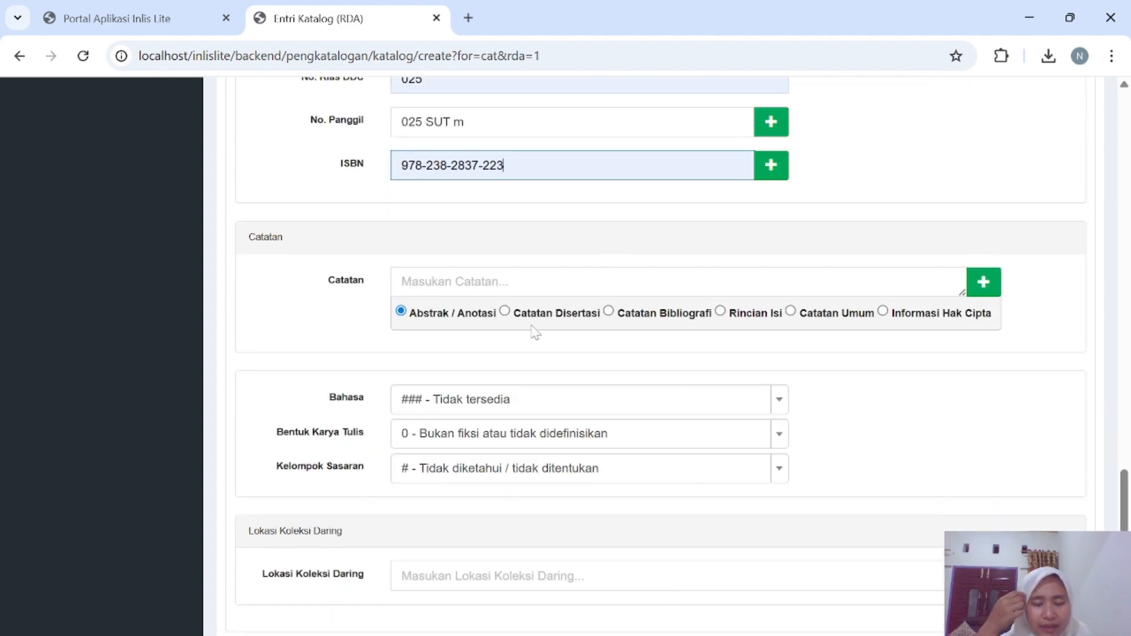
pyautogui.click(709, 399)
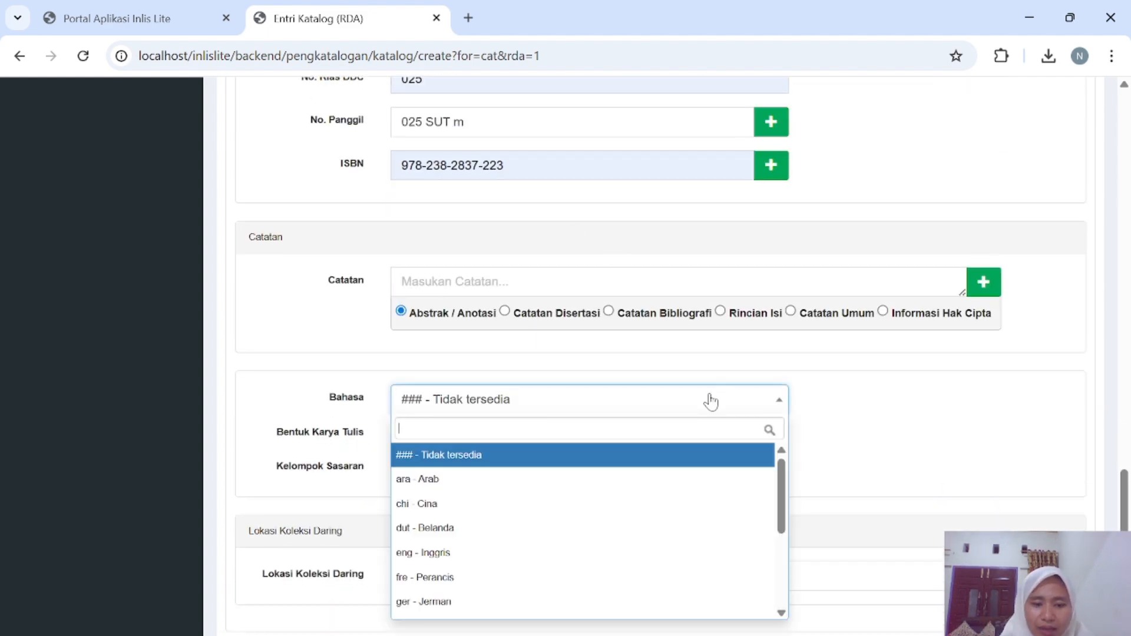
pyautogui.scroll(-1, 488, 582)
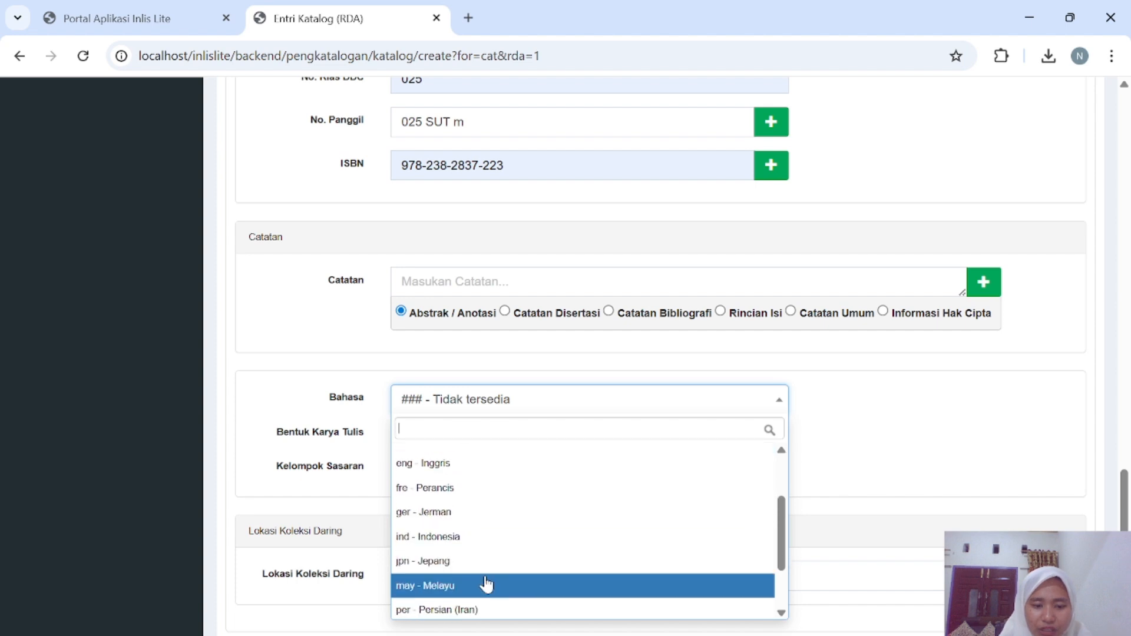
pyautogui.click(501, 540)
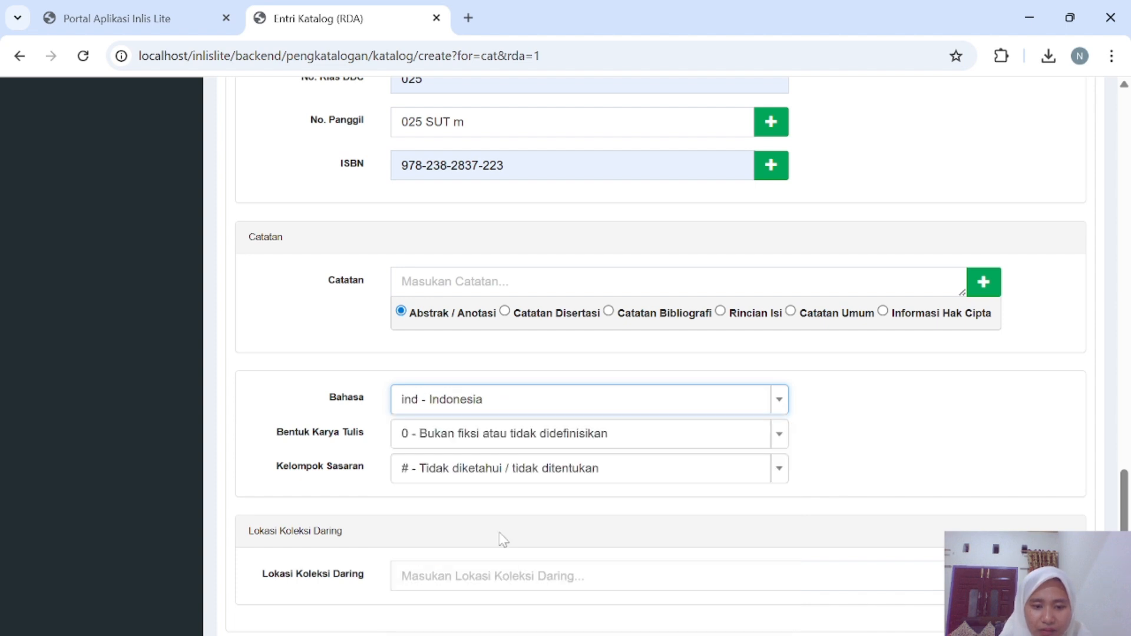
pyautogui.click(595, 442)
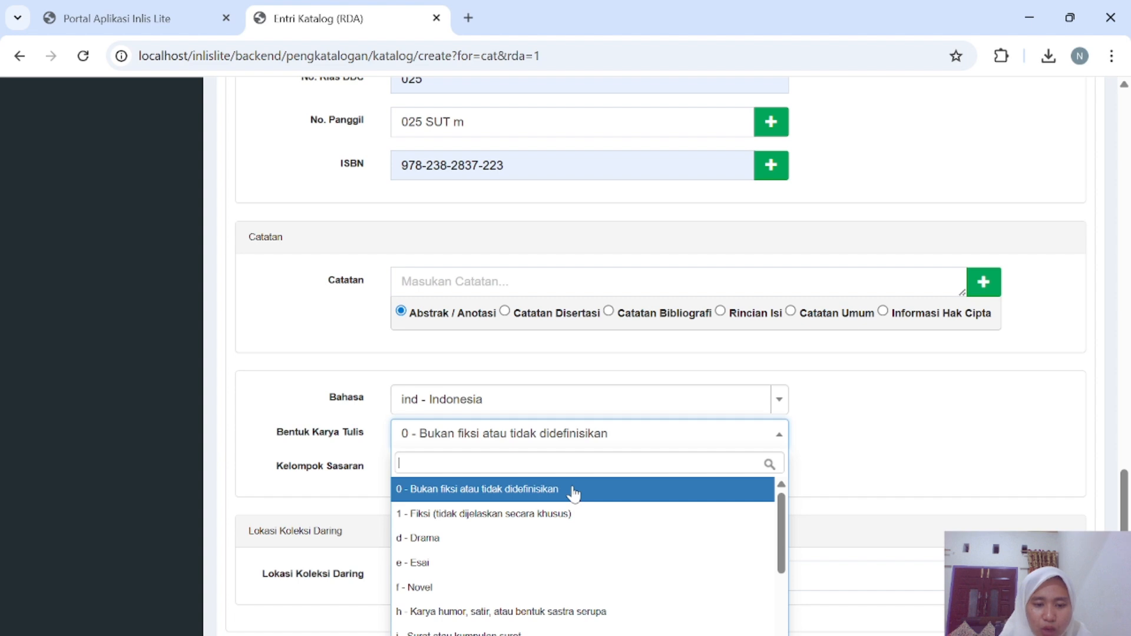
pyautogui.scroll(-3, 512, 591)
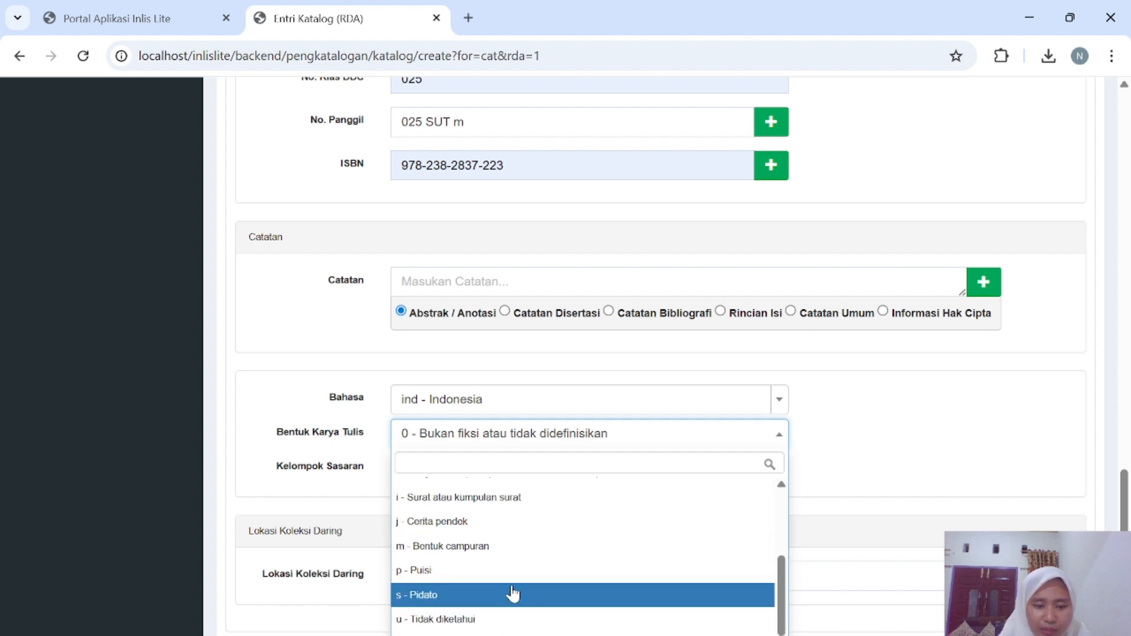
pyautogui.scroll(3, 512, 591)
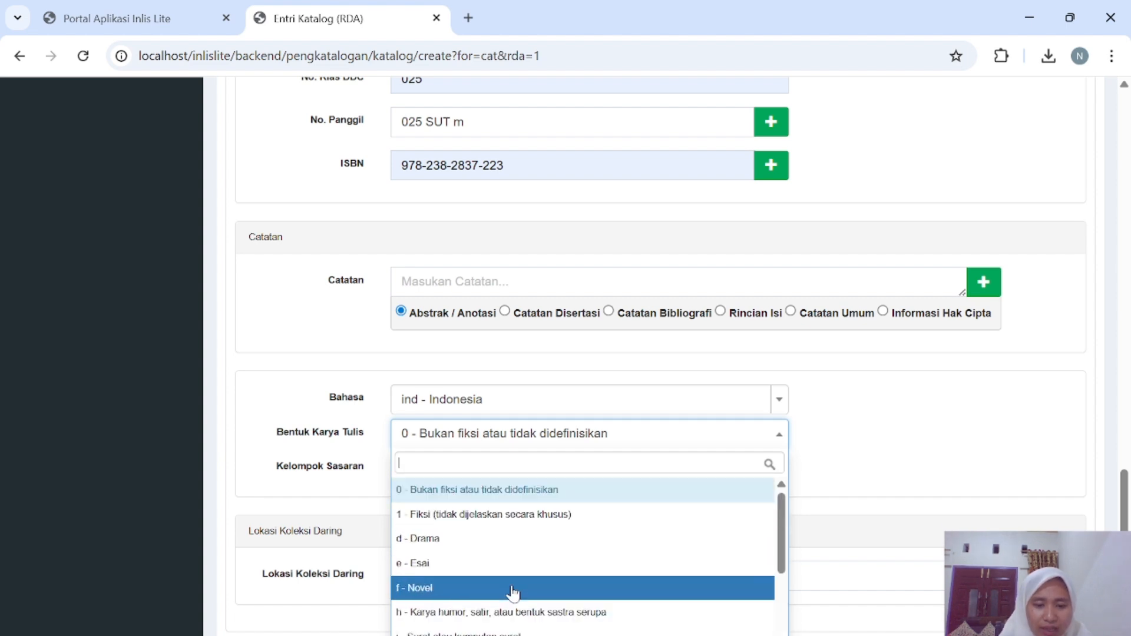
pyautogui.click(560, 491)
# Set the target audience to g - Umum, tick Tampil di OPAC, and save the record.
pyautogui.click(621, 472)
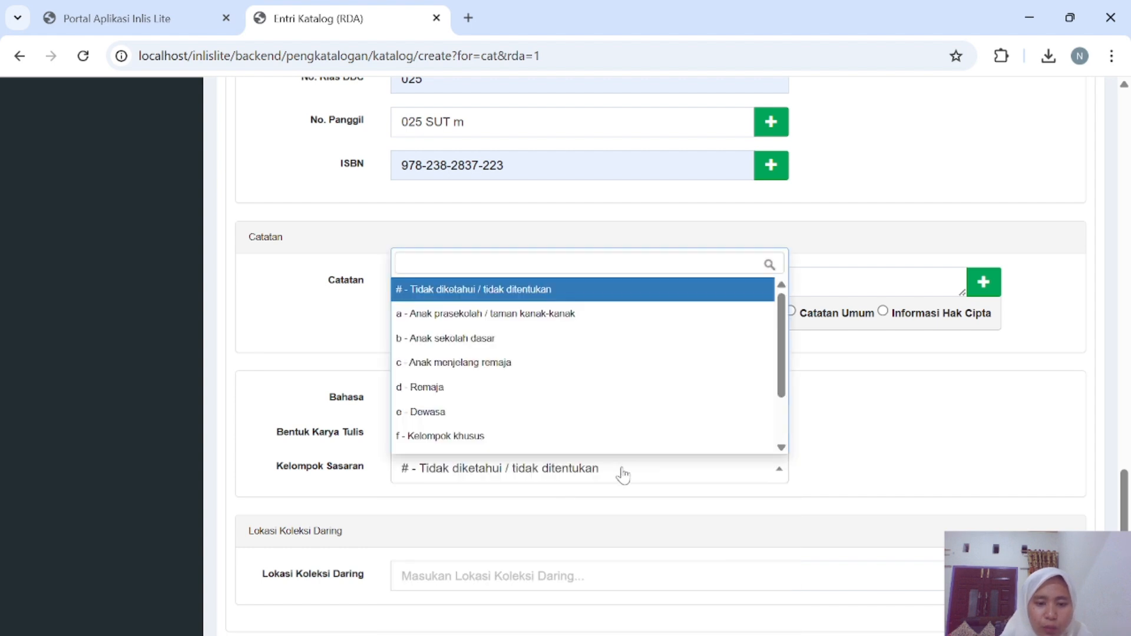
pyautogui.scroll(-2, 606, 371)
pyautogui.scroll(2, 606, 371)
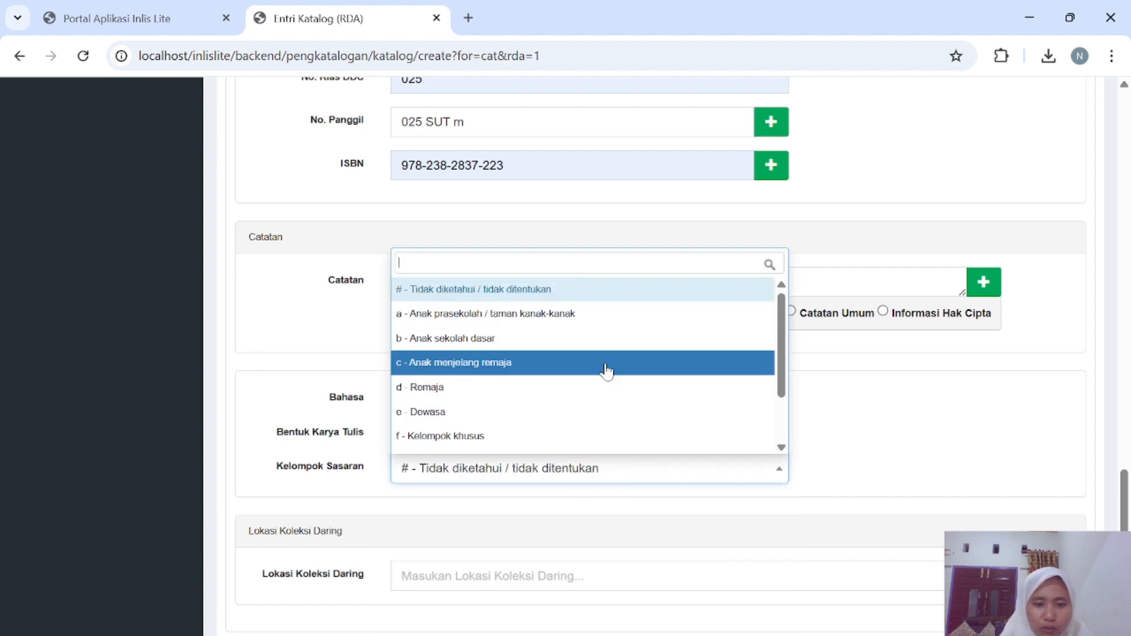
pyautogui.scroll(-3, 525, 383)
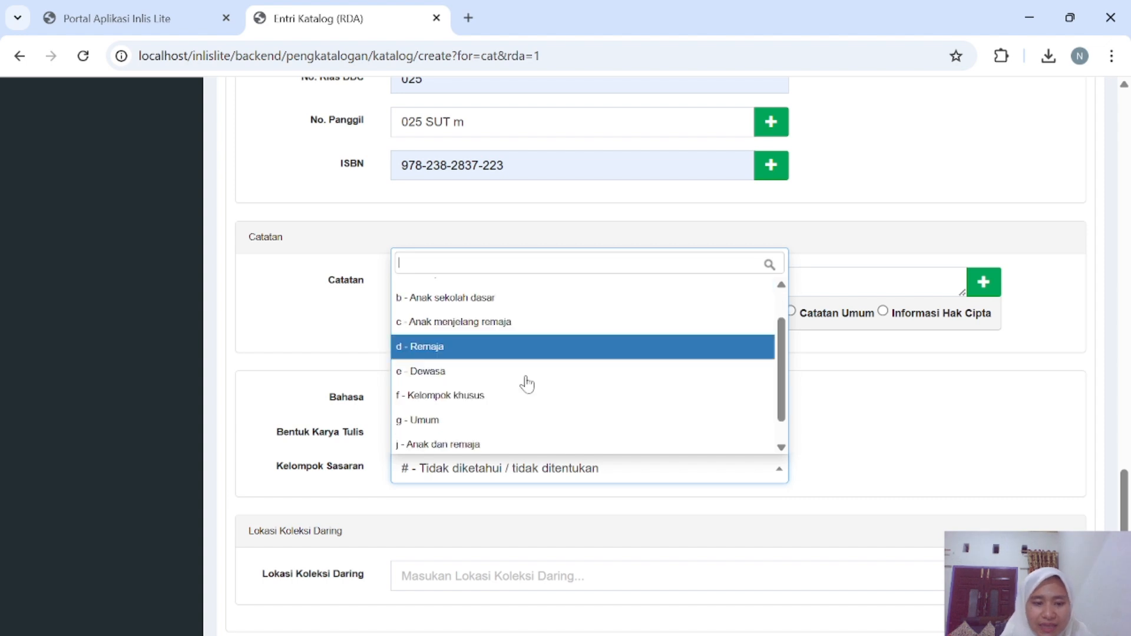
pyautogui.click(488, 393)
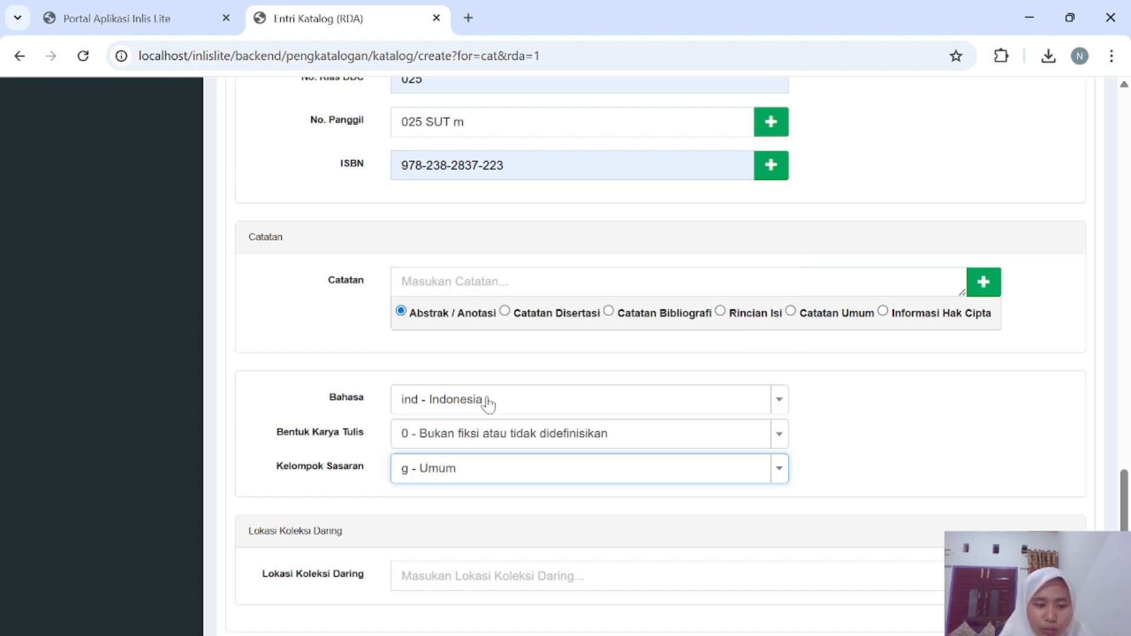
pyautogui.scroll(-3, 526, 492)
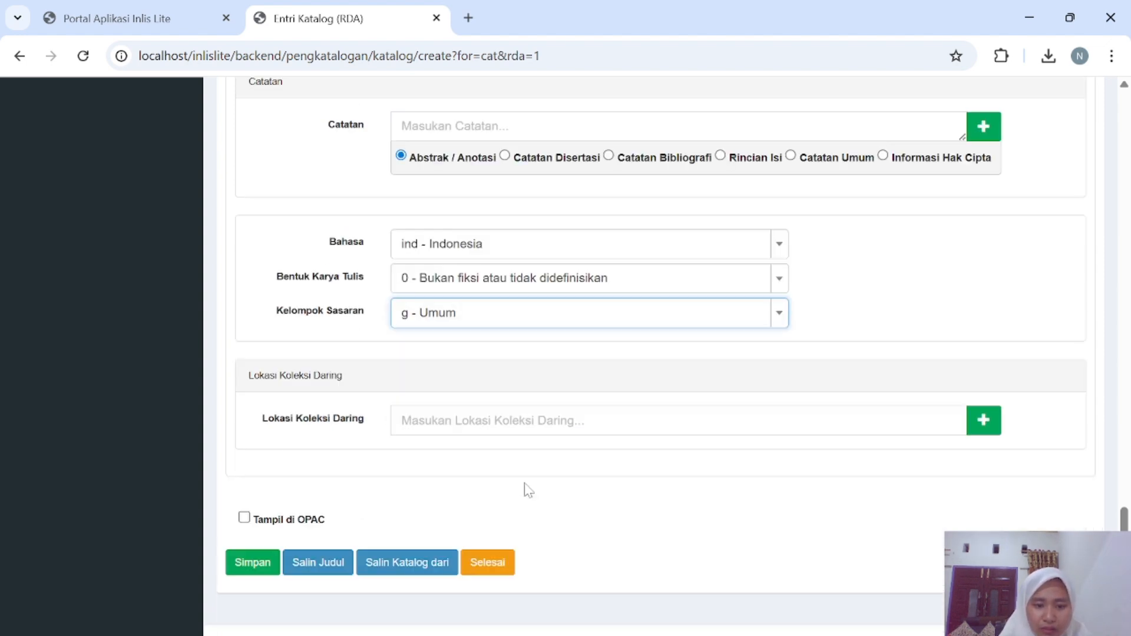
pyautogui.click(244, 518)
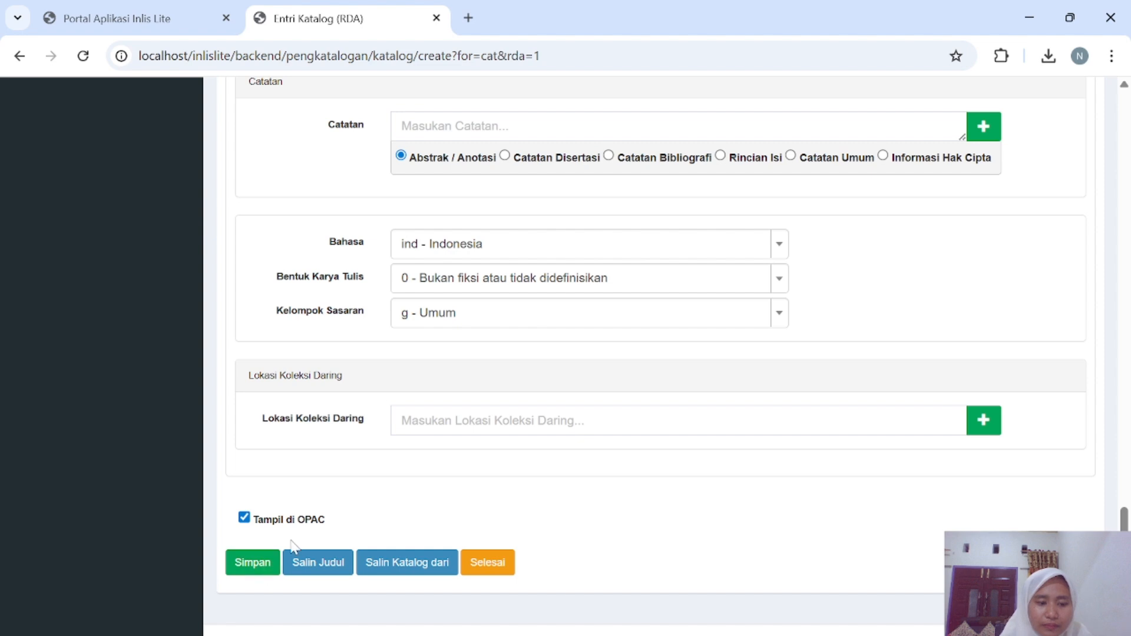
pyautogui.click(275, 563)
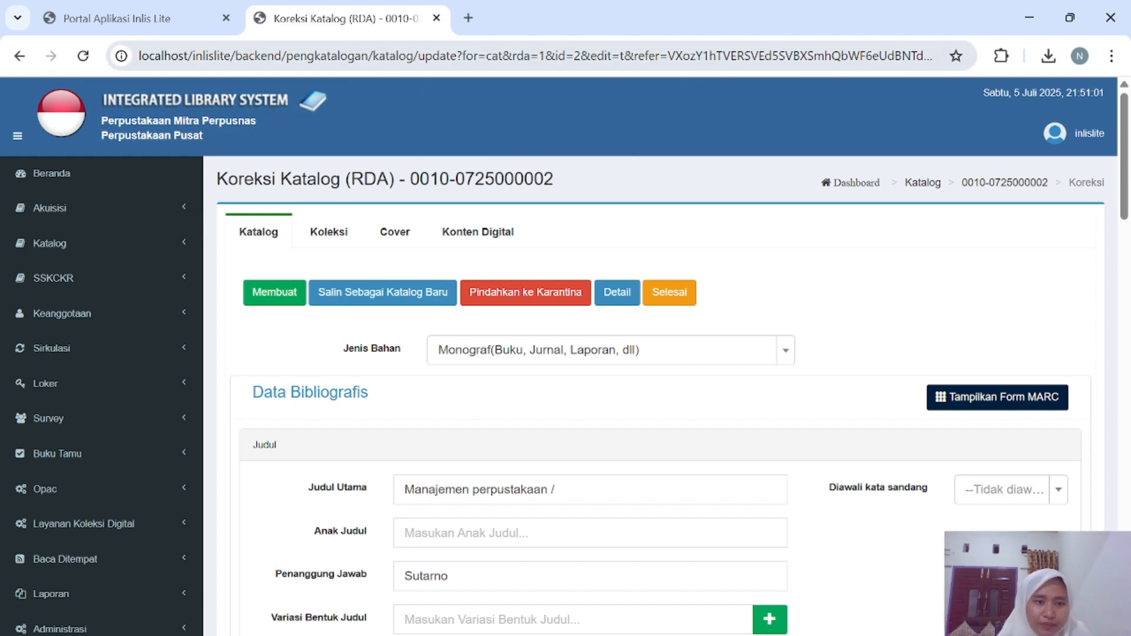
# Review the Koleksi, Cover and Konten Digital tabs, then finish with Selesai to Daftar Katalog.
pyautogui.click(341, 247)
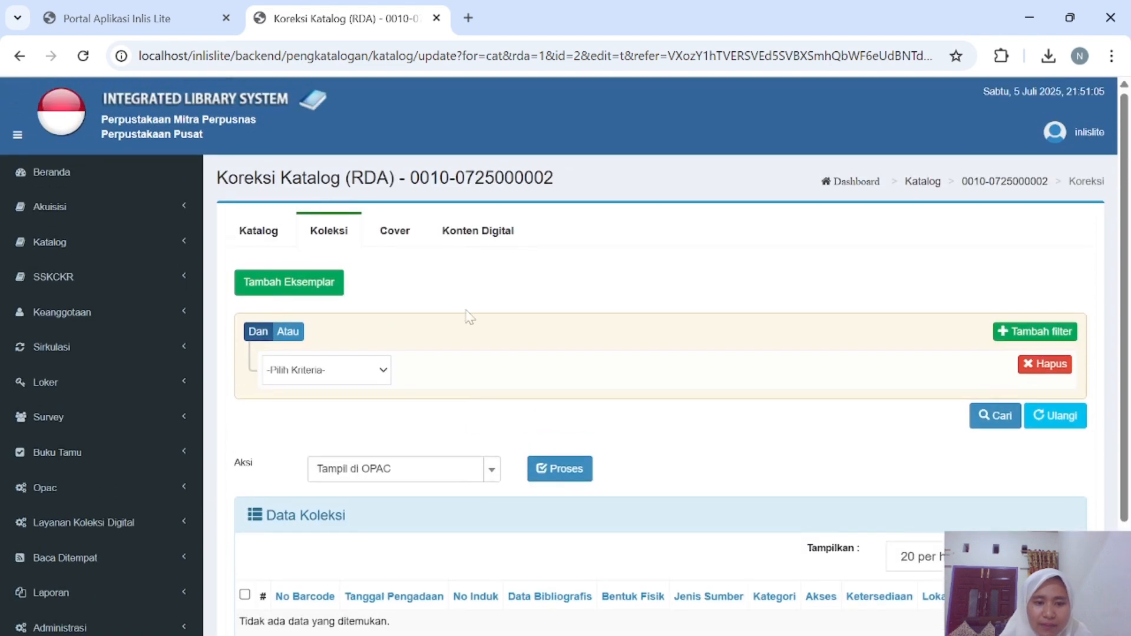
pyautogui.click(379, 238)
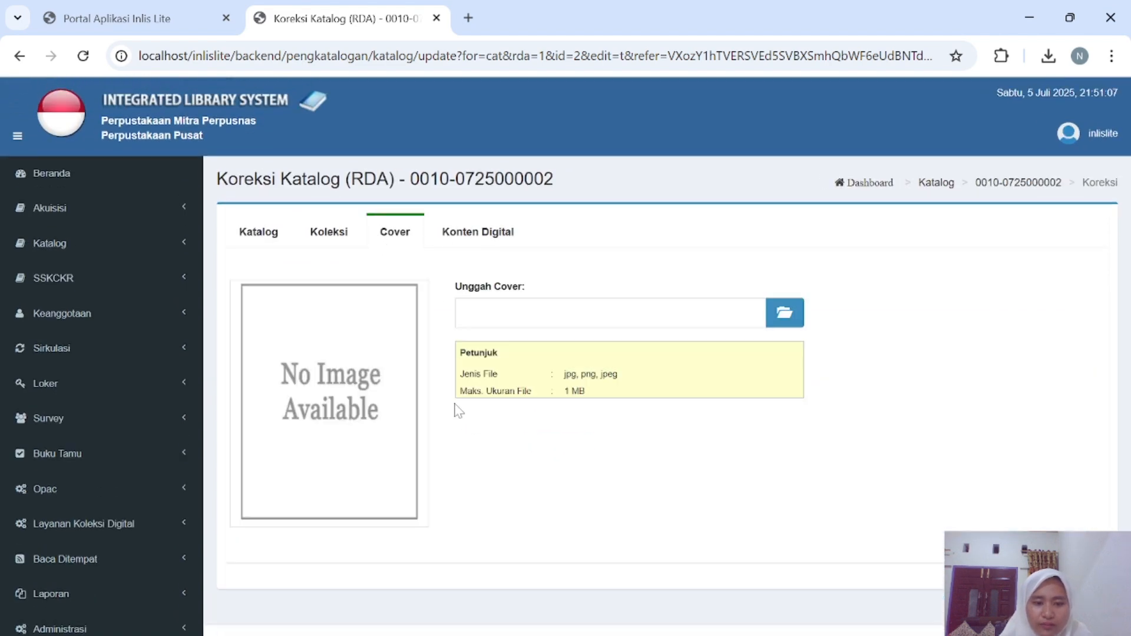
pyautogui.click(489, 235)
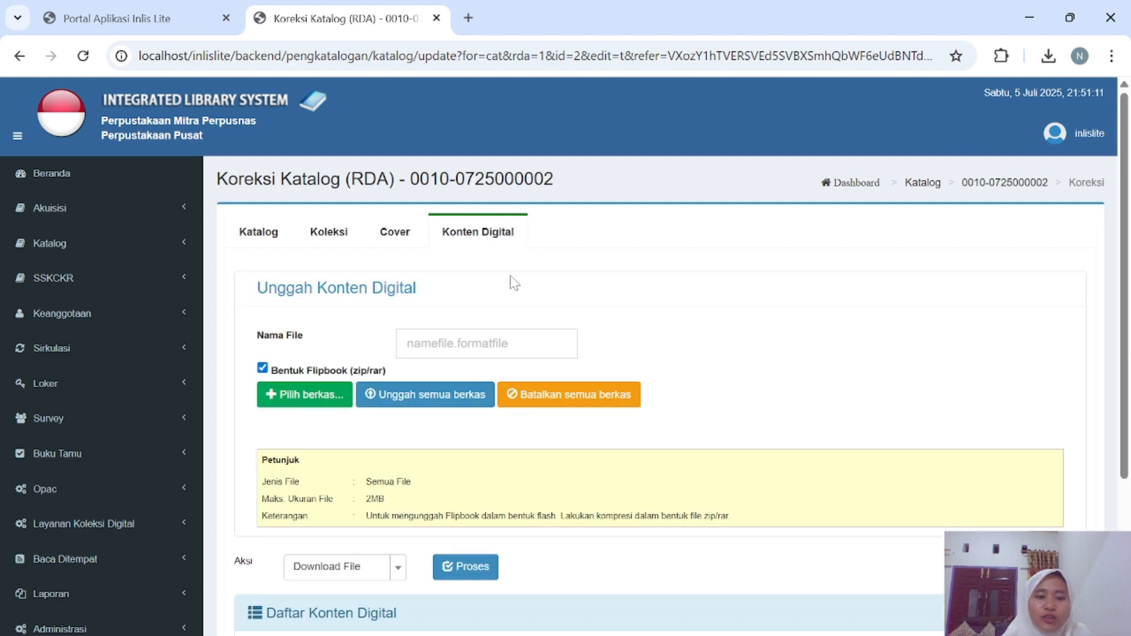
pyautogui.scroll(-1, 468, 341)
pyautogui.scroll(1, 467, 340)
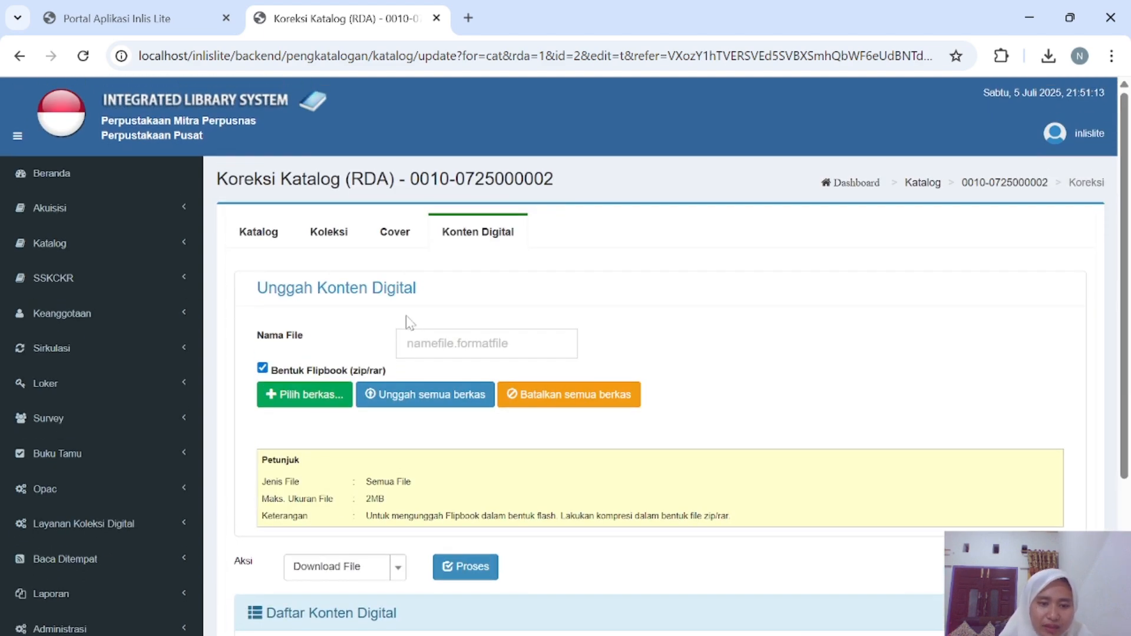
pyautogui.click(268, 238)
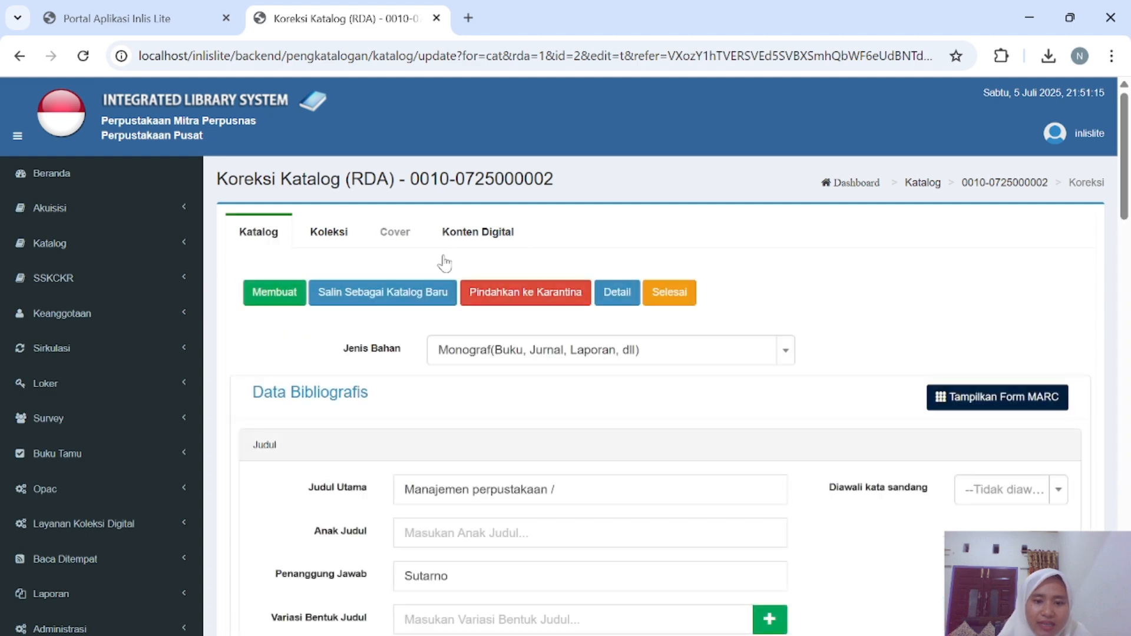
pyautogui.click(659, 303)
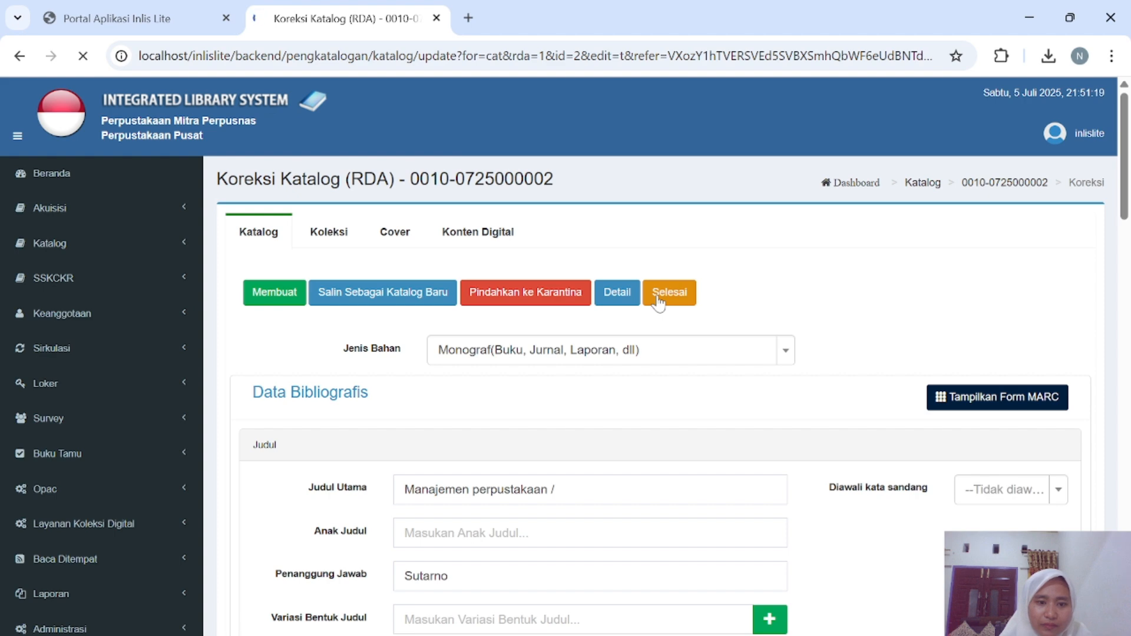
pyautogui.scroll(-2, 565, 466)
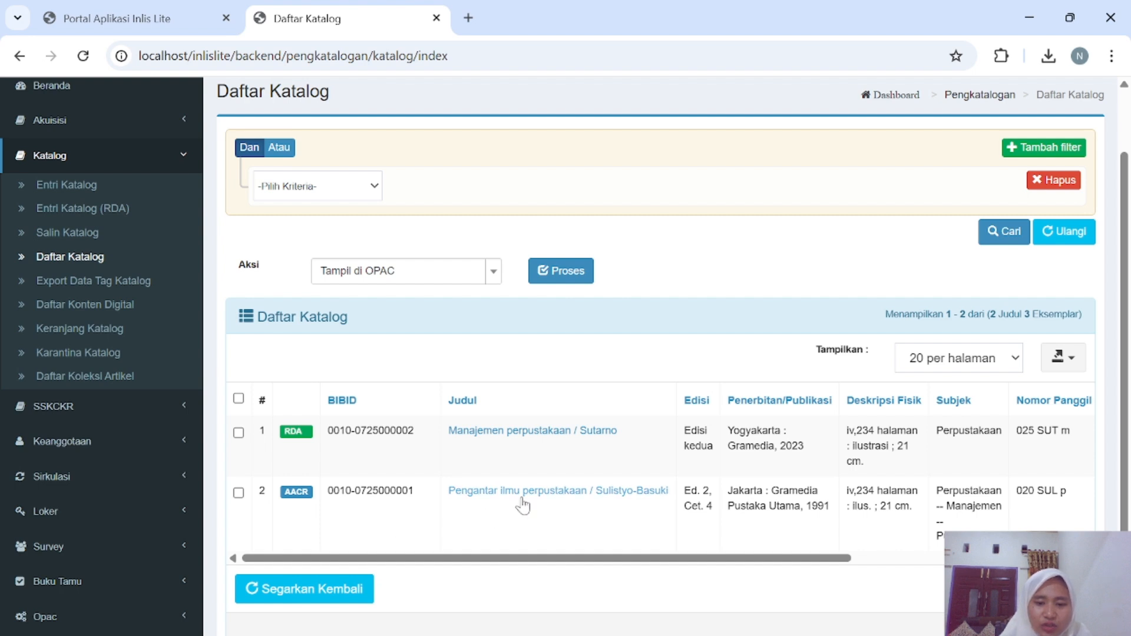
# Scroll the Daftar Katalog table sideways to review its columns.
pyautogui.hscroll(5, 606, 495)
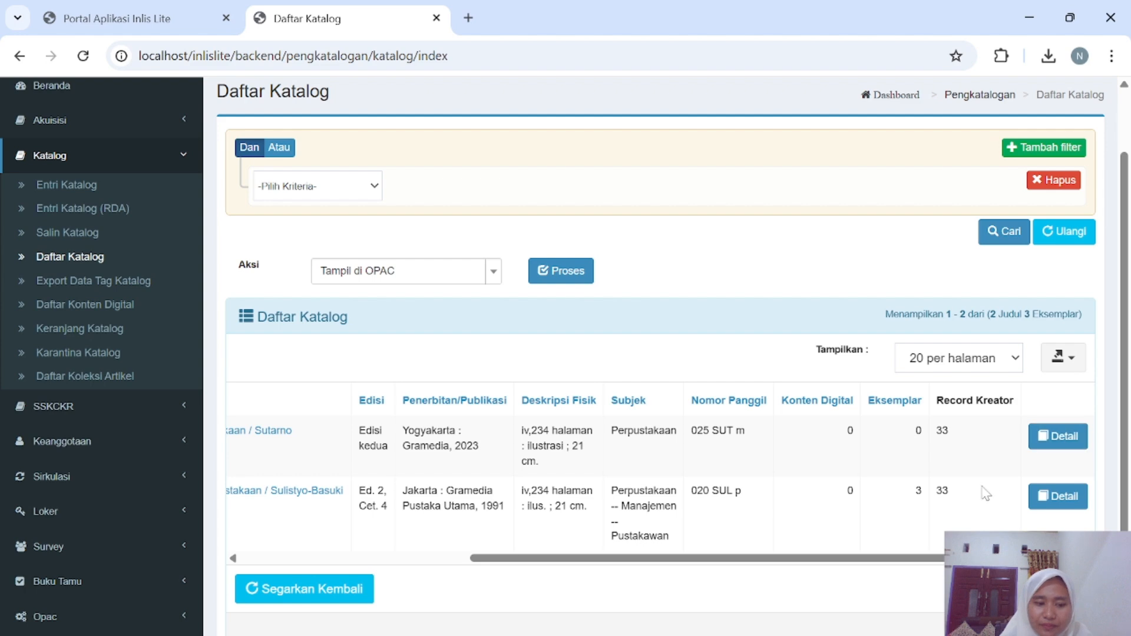
pyautogui.hscroll(-2, 754, 505)
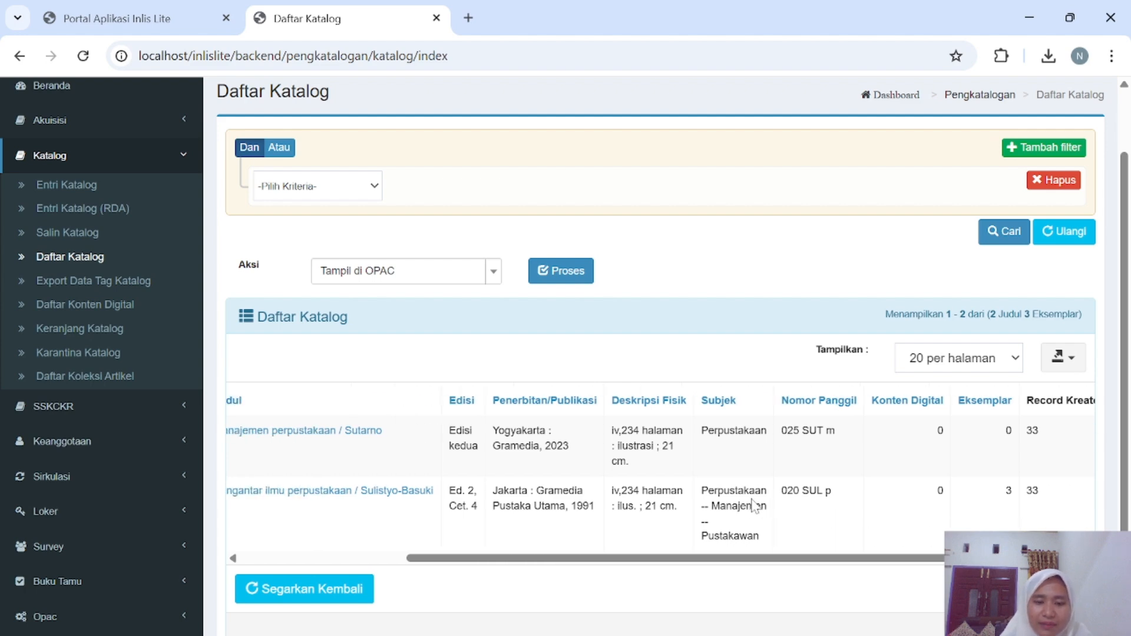
pyautogui.hscroll(-3, 754, 505)
pyautogui.hscroll(6, 754, 505)
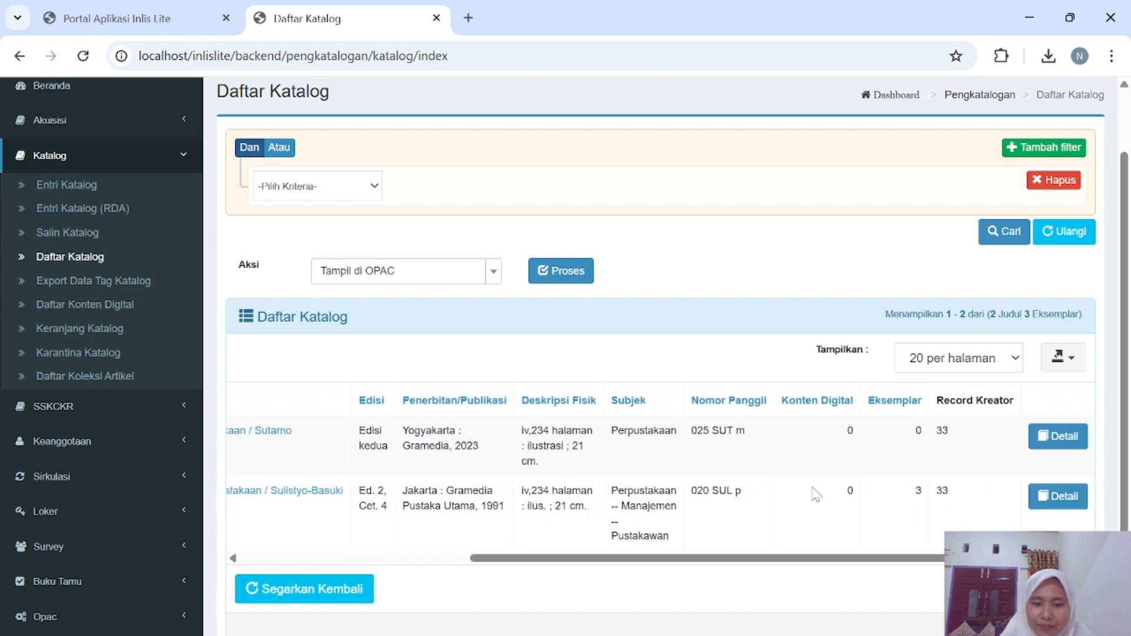
pyautogui.hscroll(-5, 816, 495)
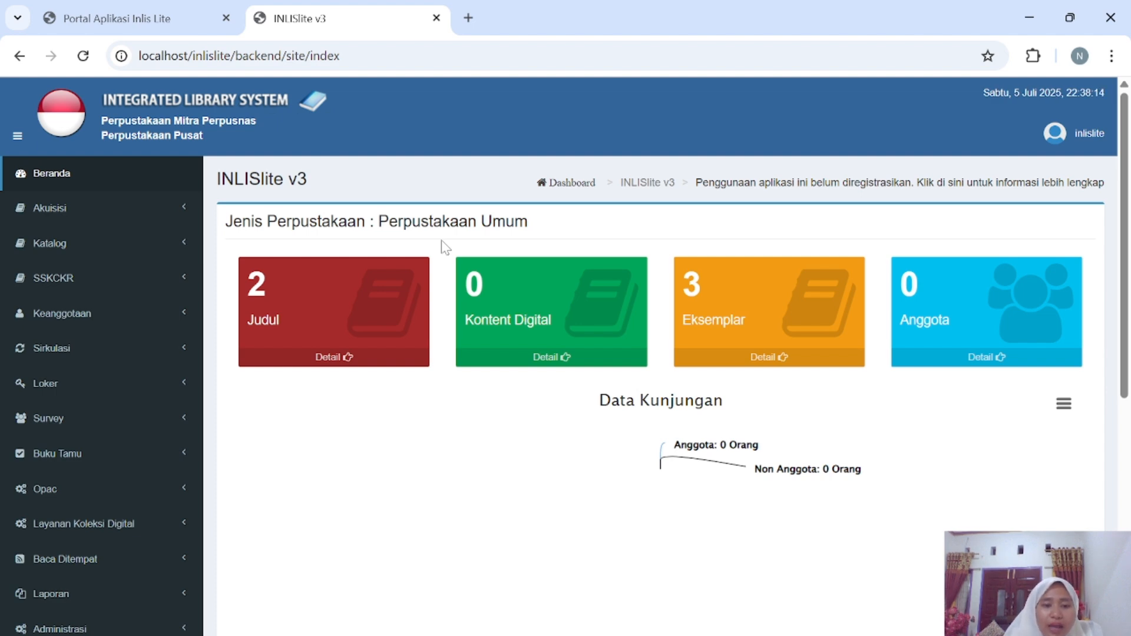
# Open the Keanggotaan > Entri Anggota form and accept the suggested member number.
pyautogui.click(75, 314)
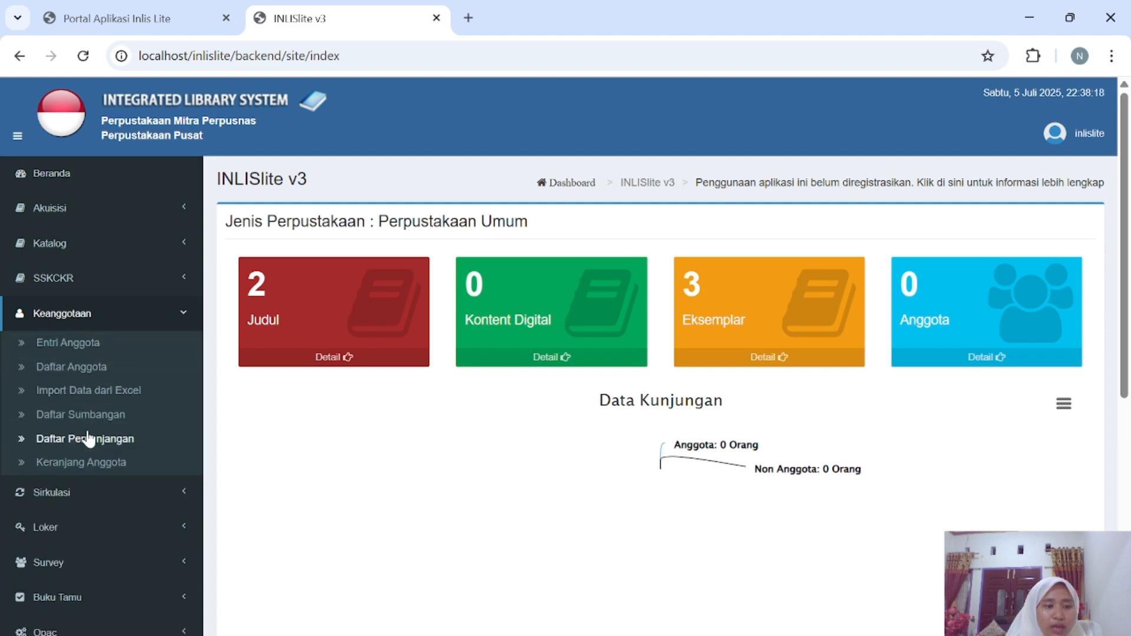
pyautogui.click(68, 343)
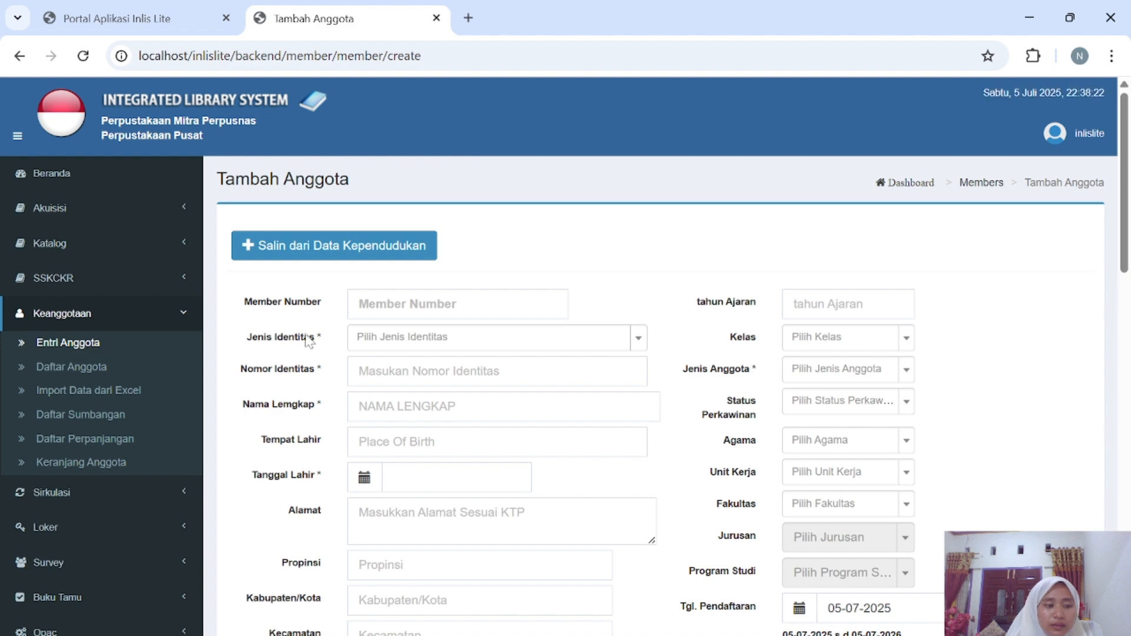
pyautogui.scroll(-1, 408, 326)
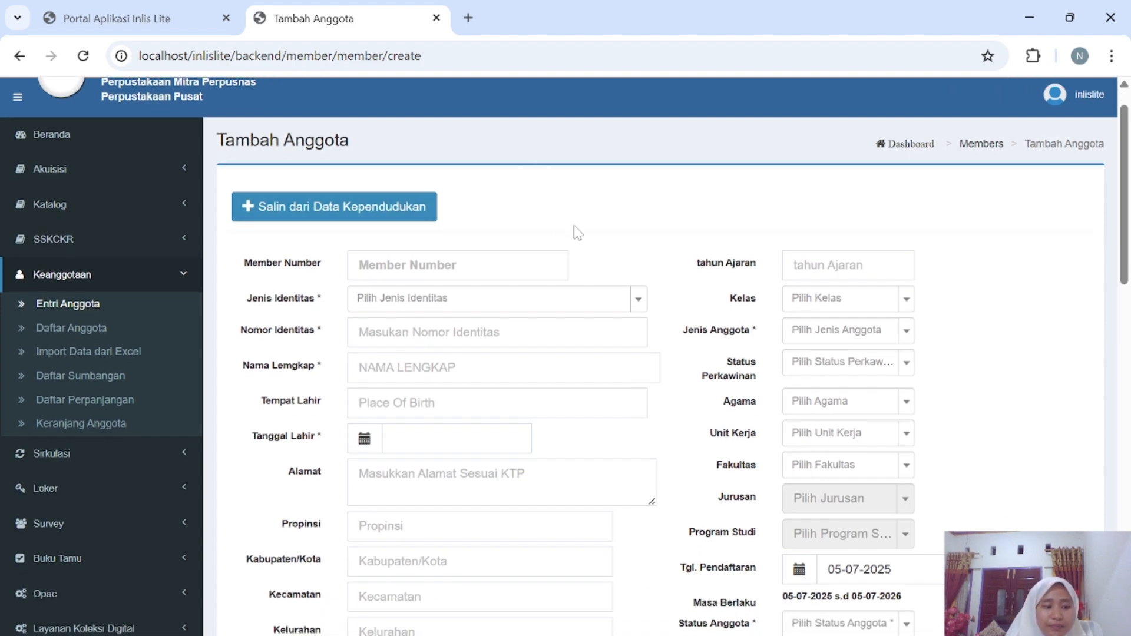
pyautogui.click(362, 265)
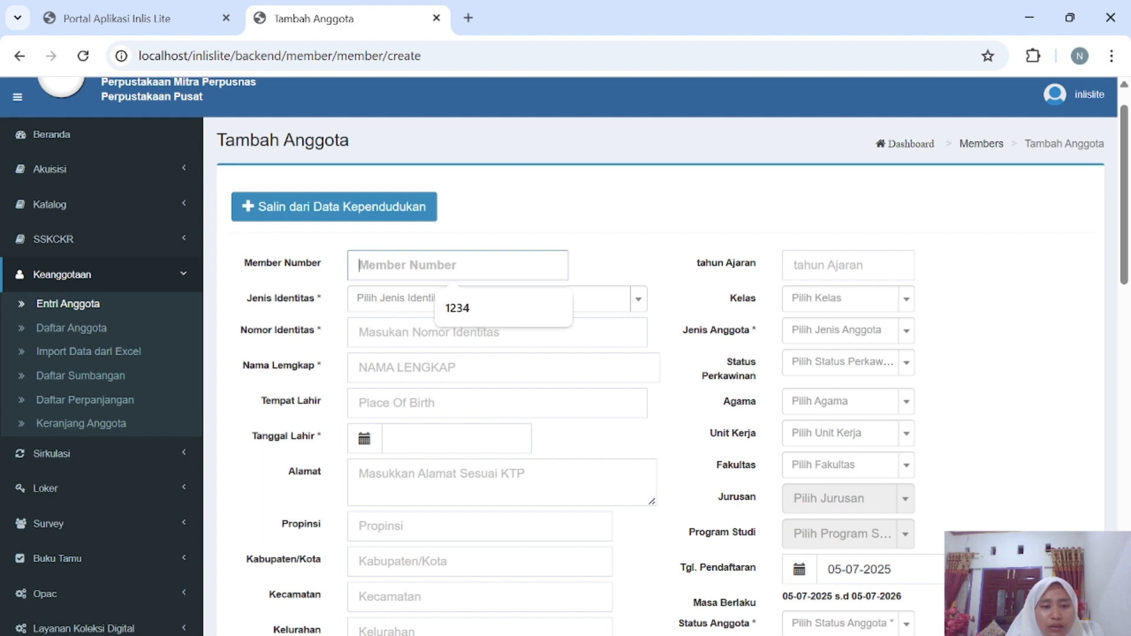
pyautogui.click(487, 312)
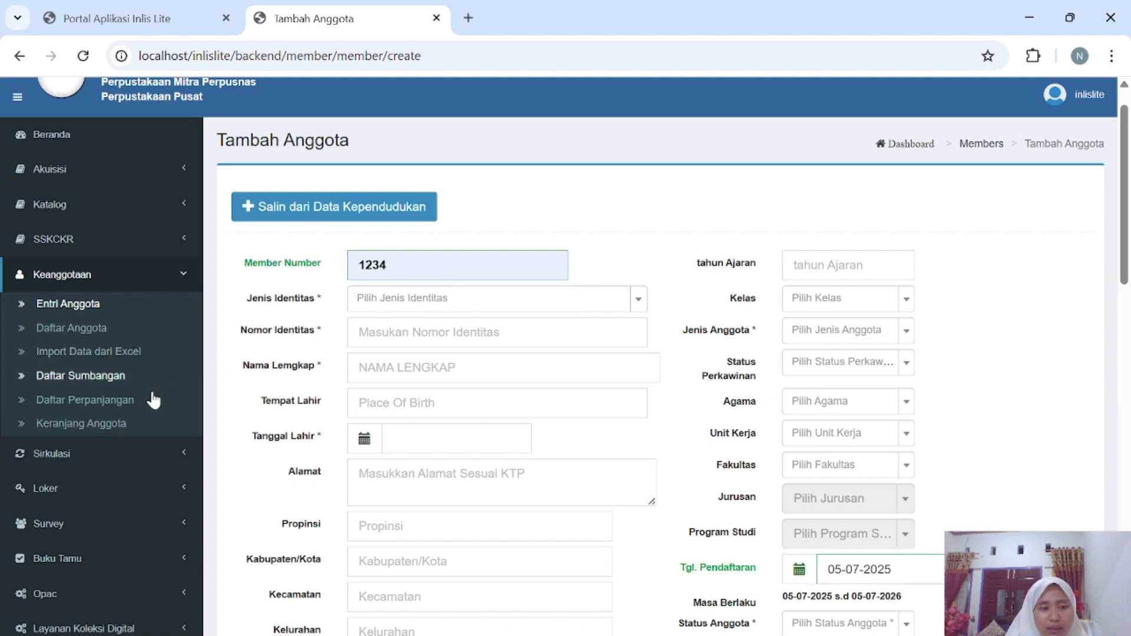
pyautogui.scroll(-12, 119, 469)
pyautogui.scroll(6, 119, 469)
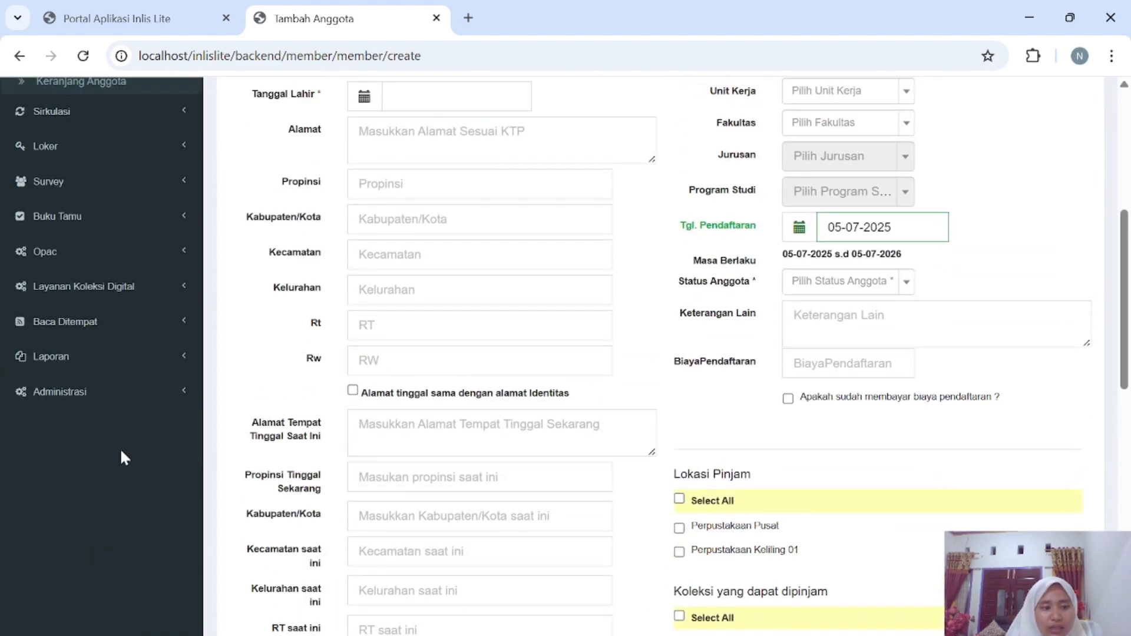
# Expand Administrasi > Pengaturan Keanggotaan in the sidebar.
pyautogui.click(134, 396)
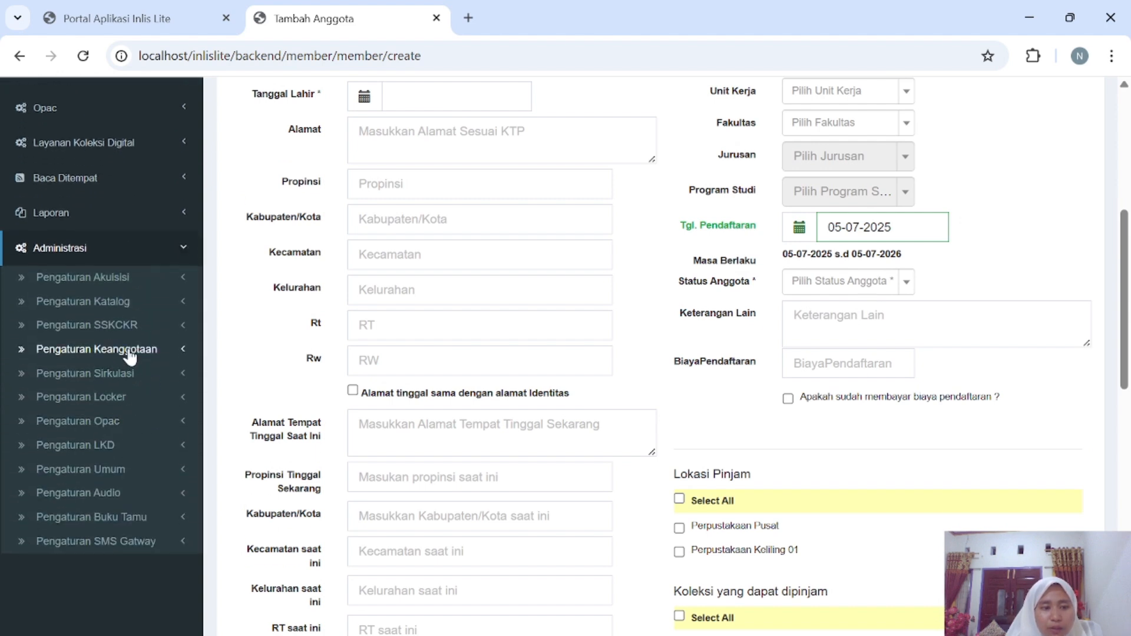
pyautogui.click(129, 354)
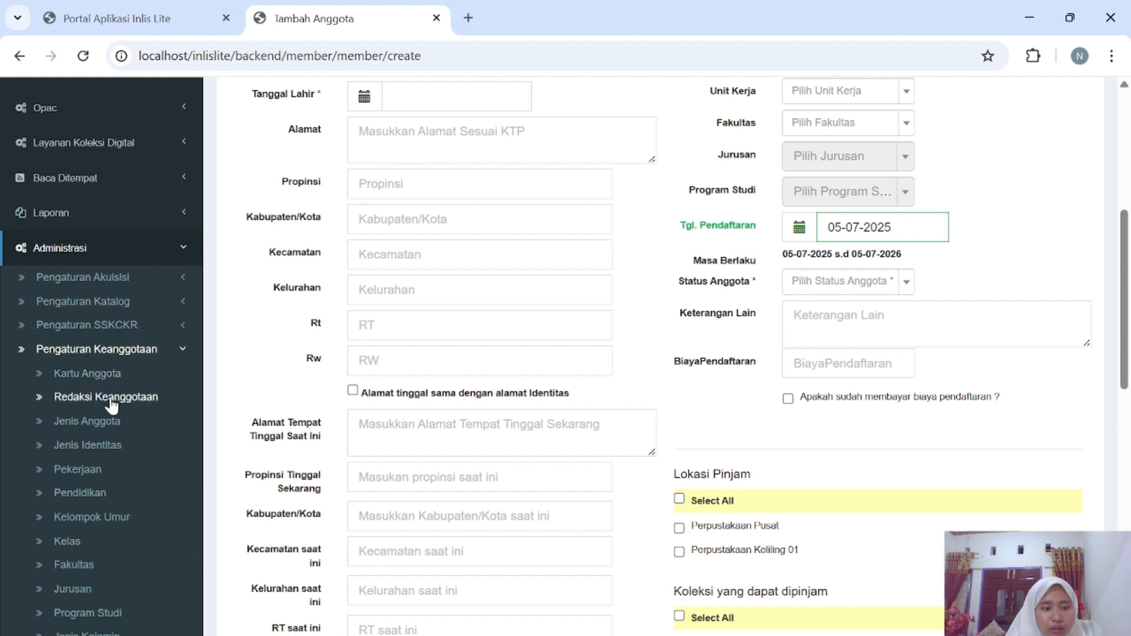
pyautogui.scroll(-3, 112, 405)
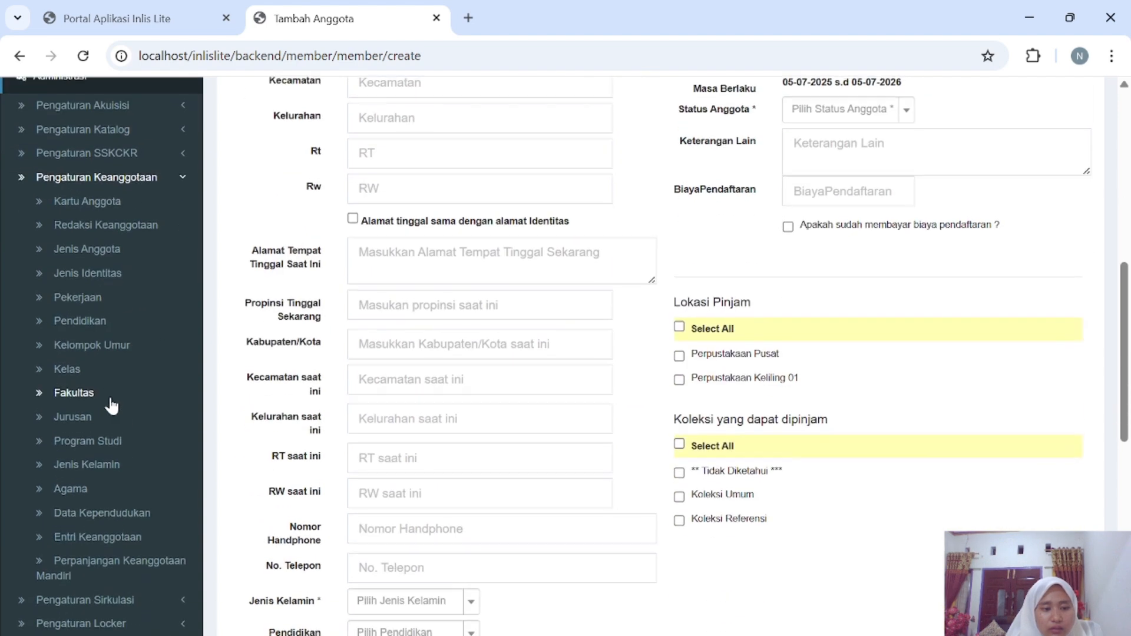
# Check the Entri Keanggotaan settings (Manual numbering), then reopen a blank Entri Anggota form.
pyautogui.click(110, 546)
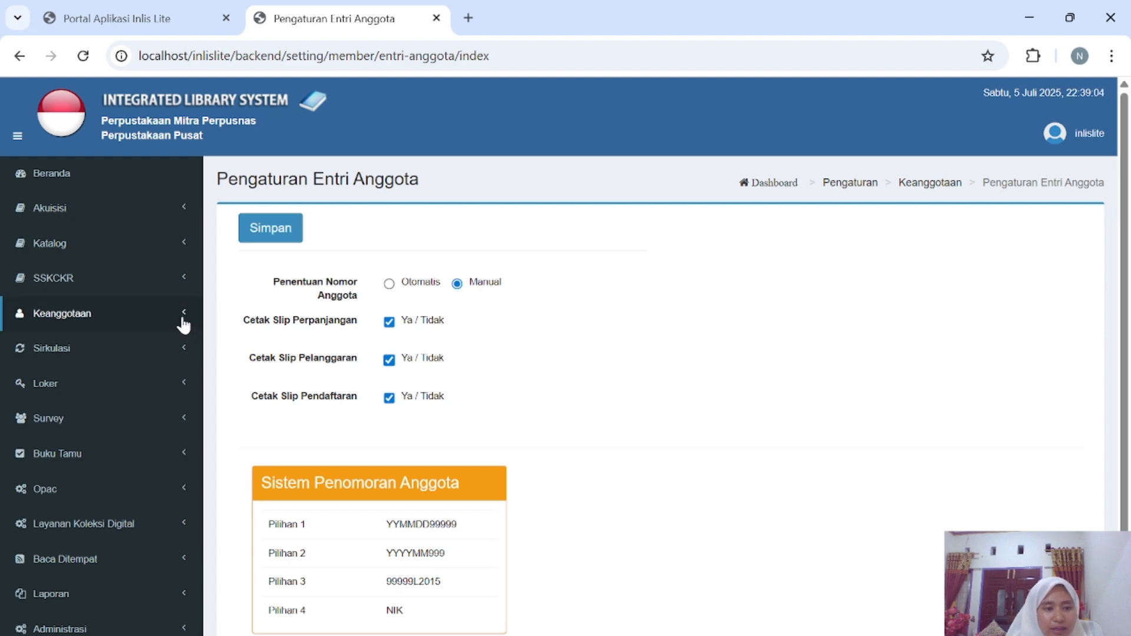
pyautogui.click(182, 319)
pyautogui.click(117, 350)
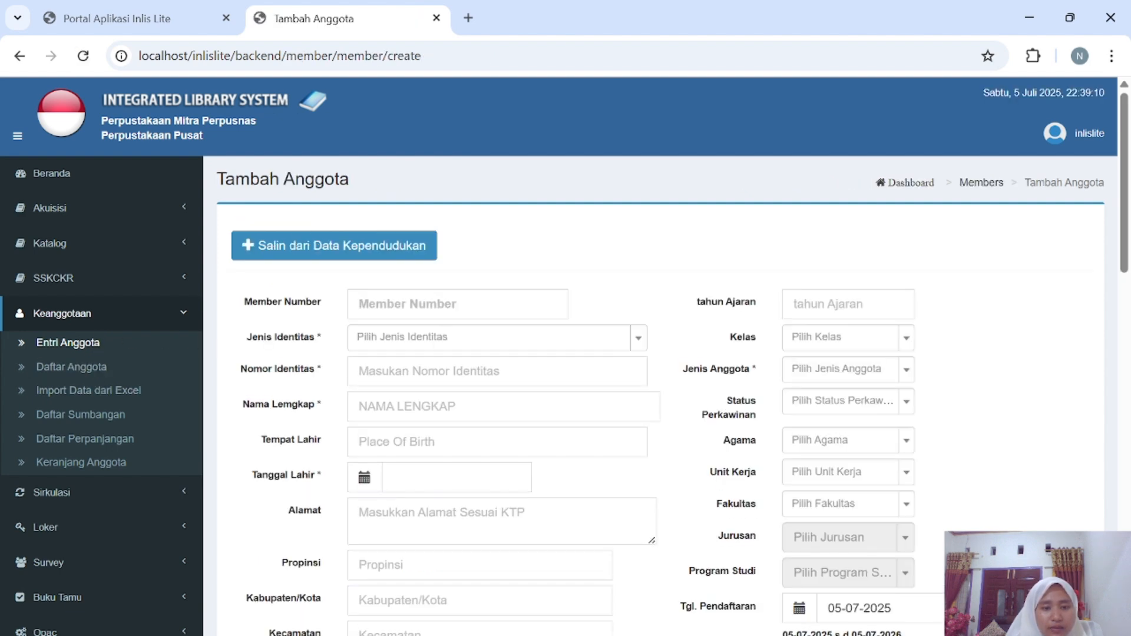
# Accept the suggested member number, choose KARTU MAHASISWA as identity type, and fill the identity number.
pyautogui.click(482, 308)
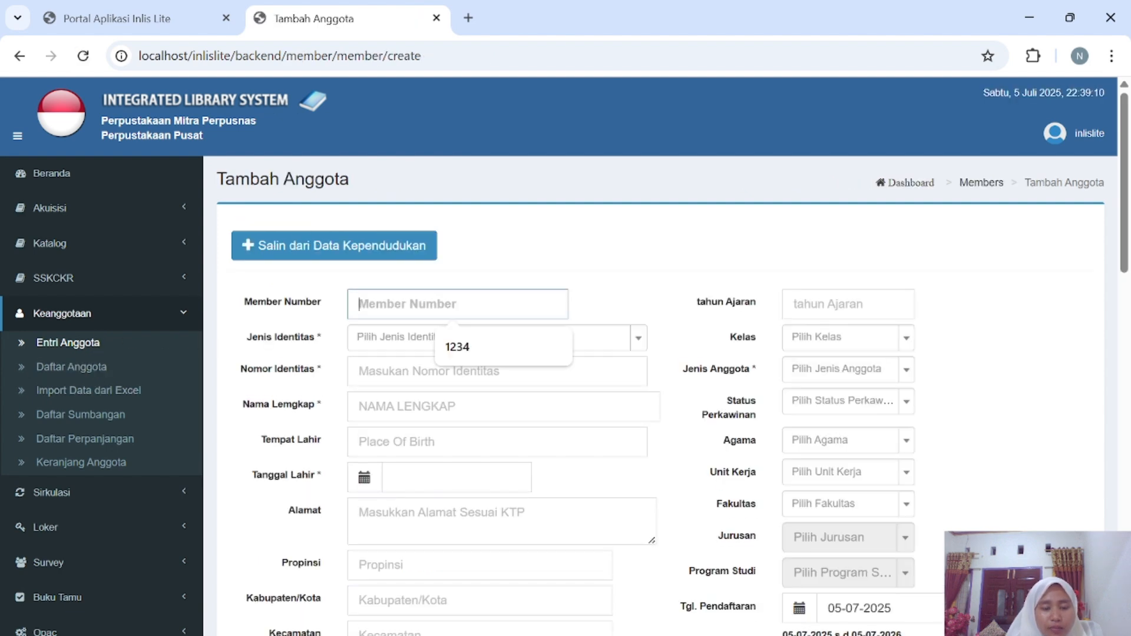
pyautogui.click(494, 352)
pyautogui.click(497, 341)
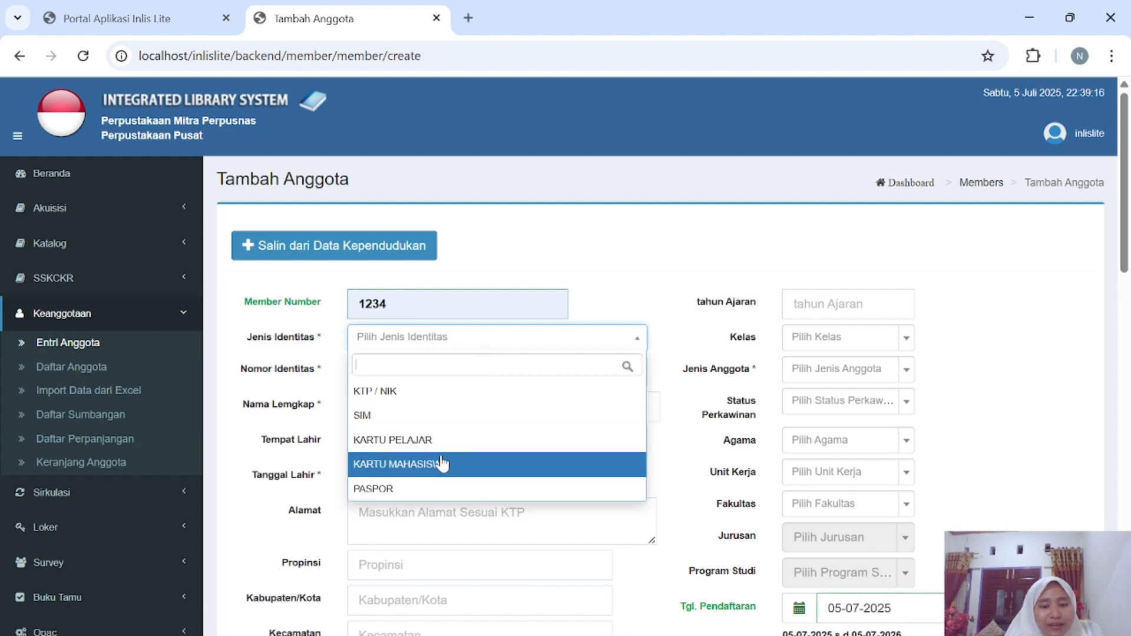
pyautogui.click(443, 465)
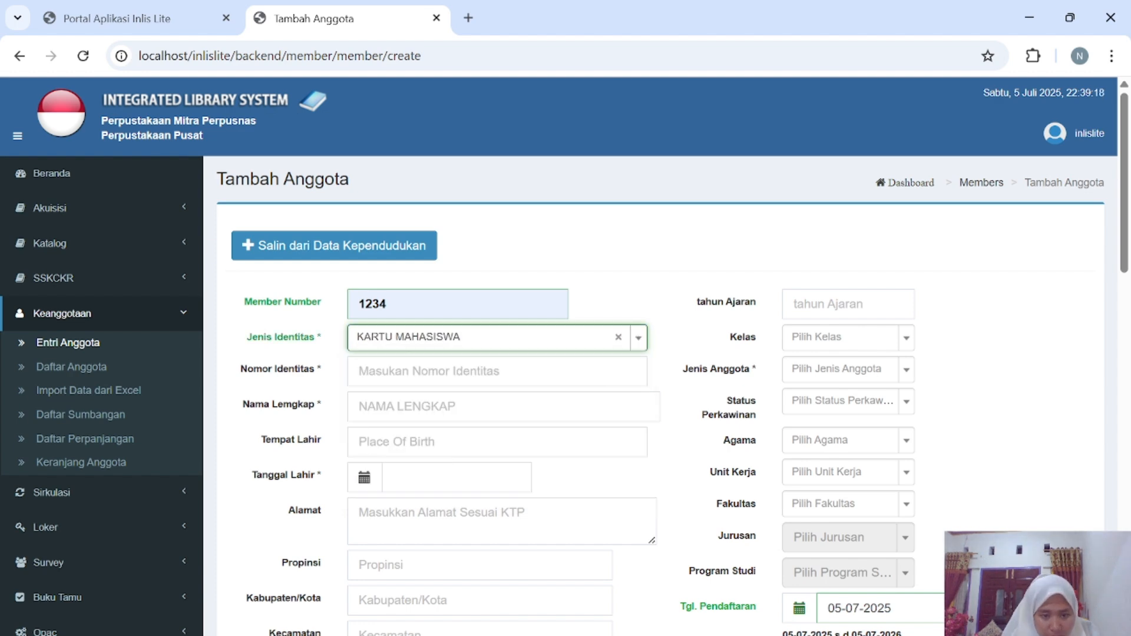
pyautogui.click(453, 371)
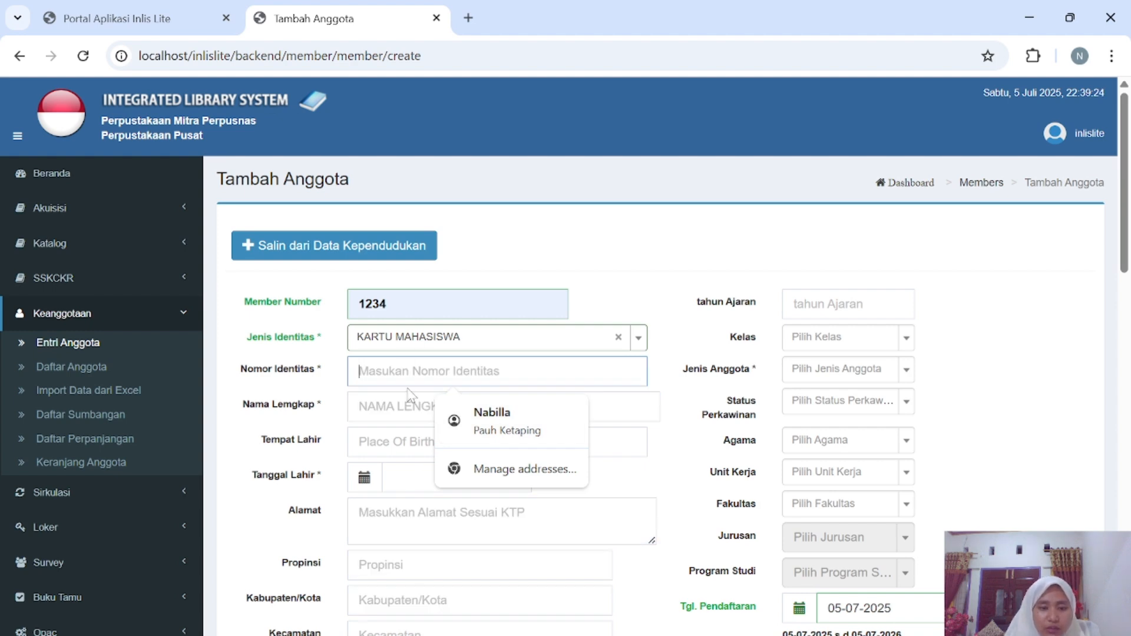
pyautogui.write('1234')
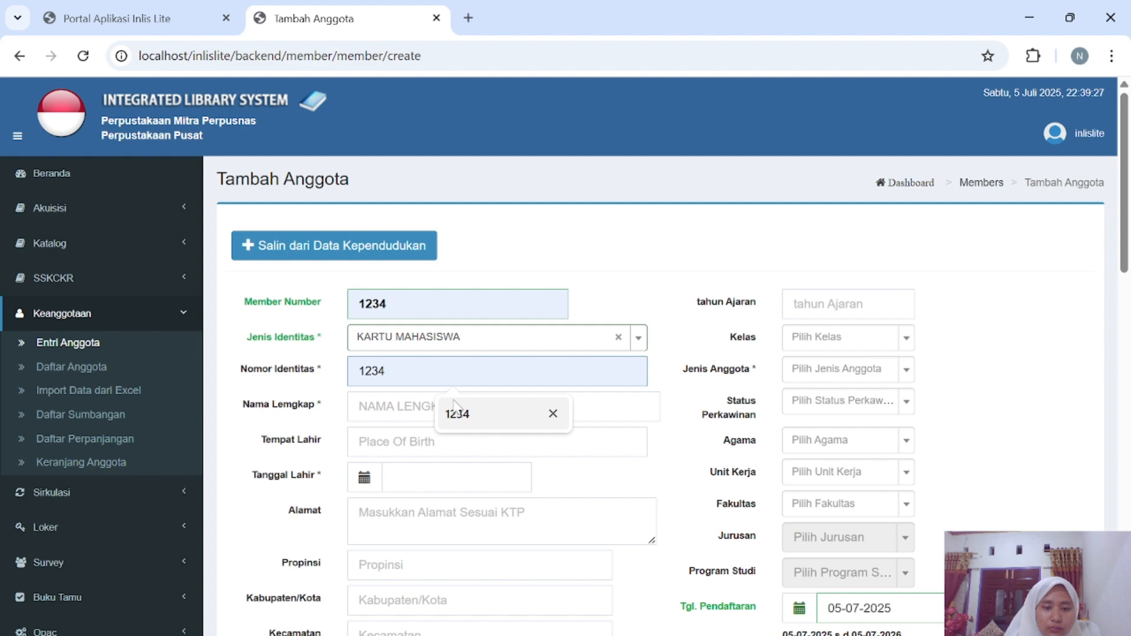
pyautogui.click(453, 406)
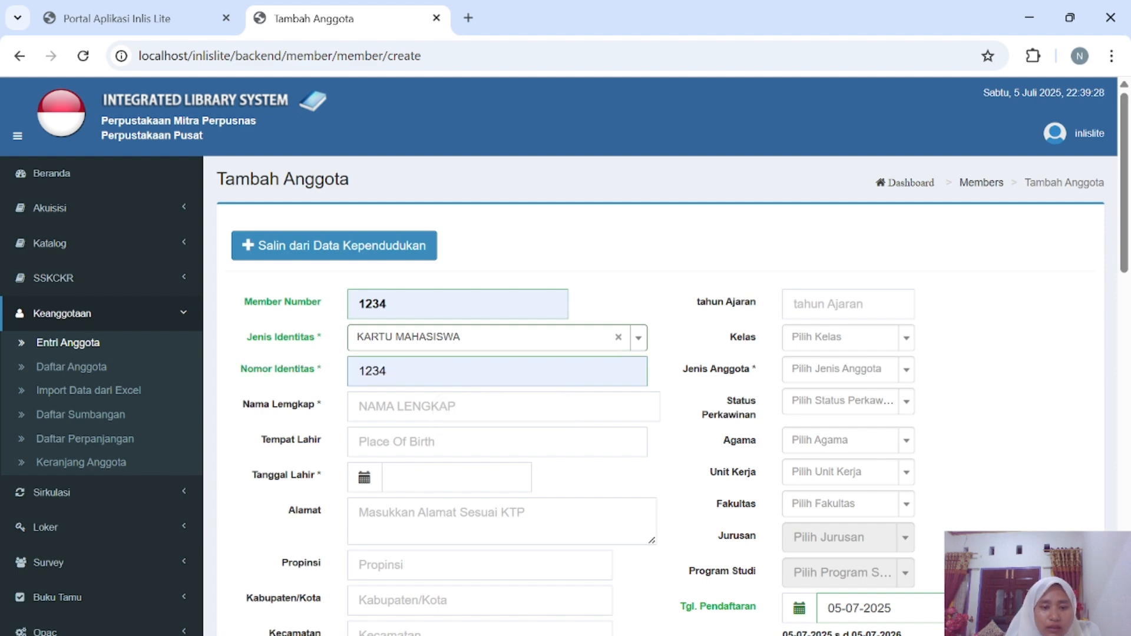
# Type the new member's full name in Nama Lengkap, fixing typos, and tab to the birth date.
pyautogui.click(454, 406)
pyautogui.write('N')
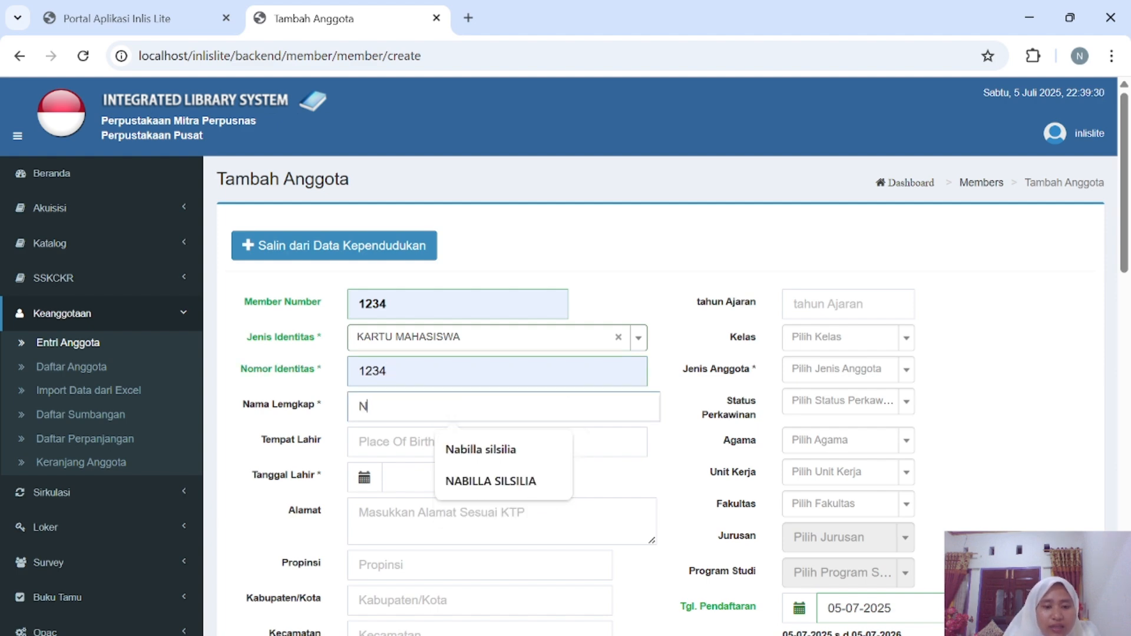
pyautogui.write('ABILL')
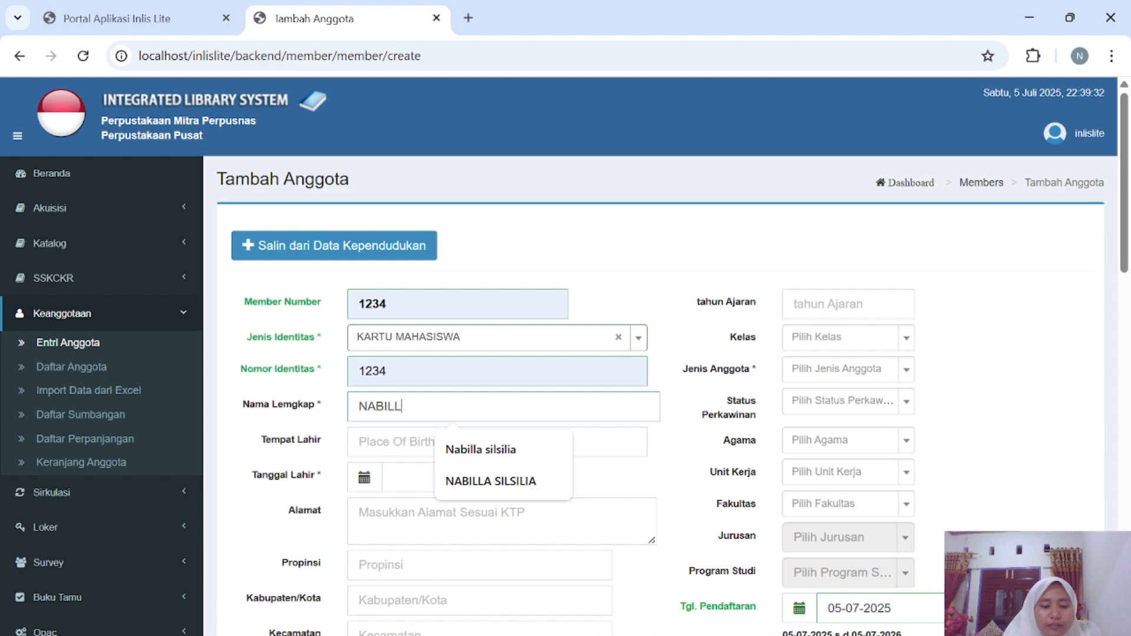
pyautogui.write('A')
pyautogui.press('BackSpace')
pyautogui.press('BackSpace')
pyautogui.press('BackSpace')
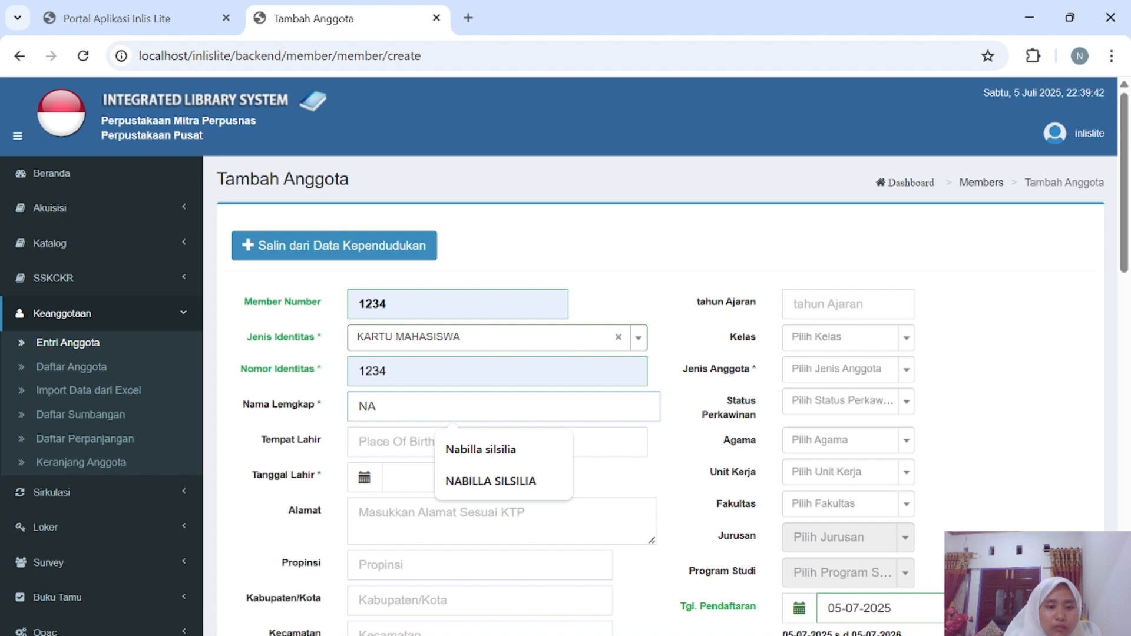
pyautogui.write('AN')
pyautogui.press('BackSpace')
pyautogui.write('NIL')
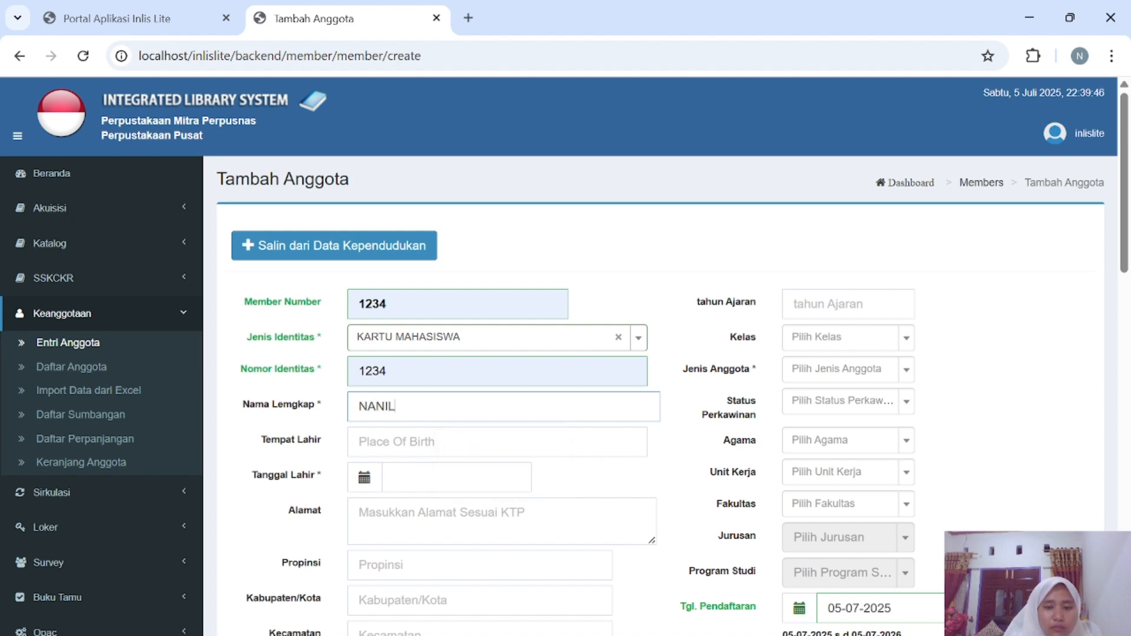
pyautogui.press('BackSpace')
pyautogui.press('BackSpace')
pyautogui.press('BackSpace')
pyautogui.press('BackSpace')
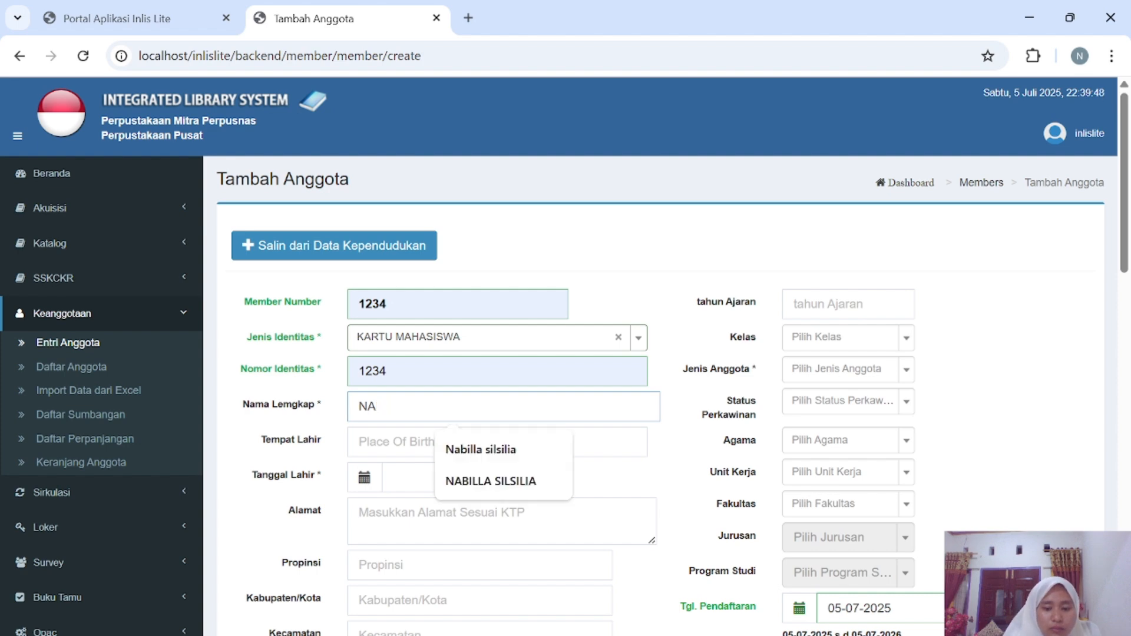
pyautogui.write('NI')
pyautogui.press('BackSpace')
pyautogui.press('BackSpace')
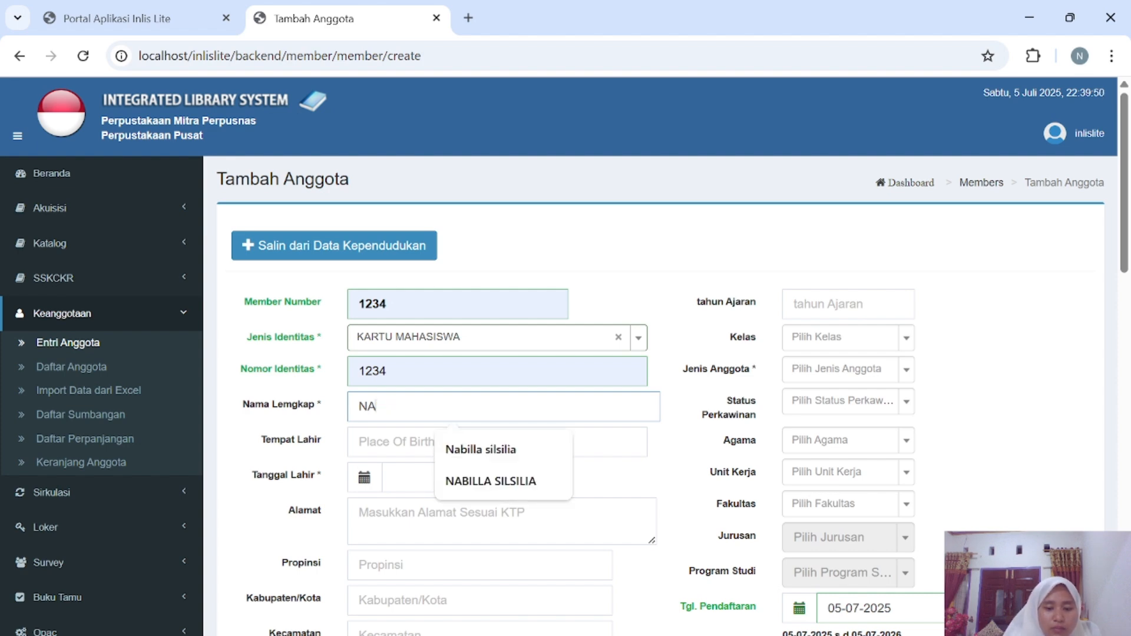
pyautogui.write('BILLA')
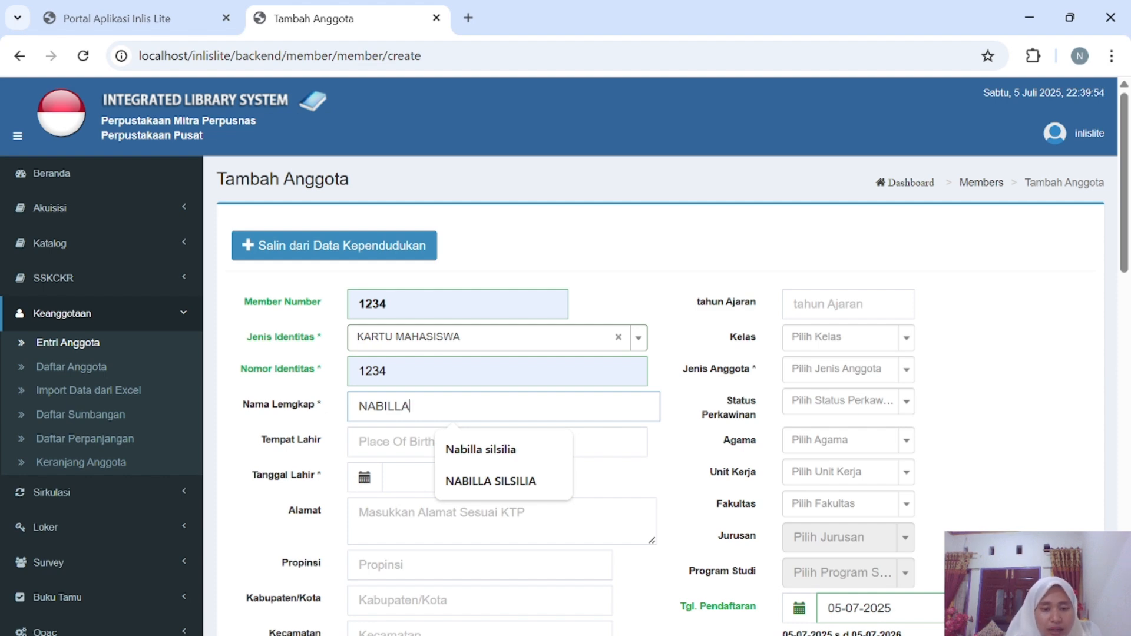
pyautogui.press('Tab')
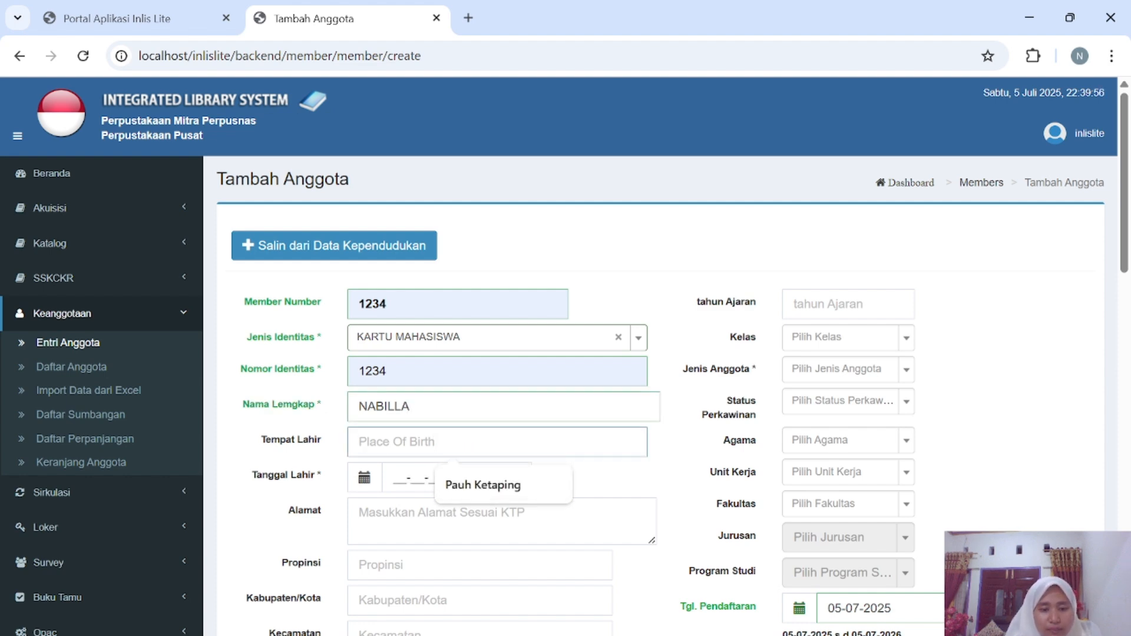
pyautogui.press('Tab')
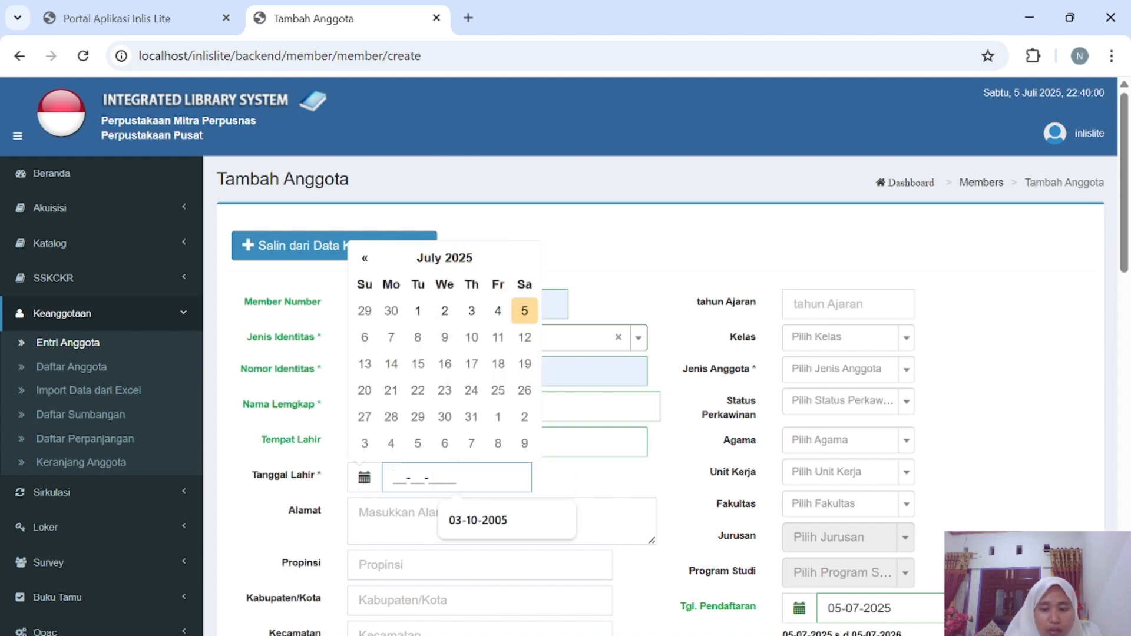
# Enter 03-10-2005 as the member's birth date.
pyautogui.write('03-10-')
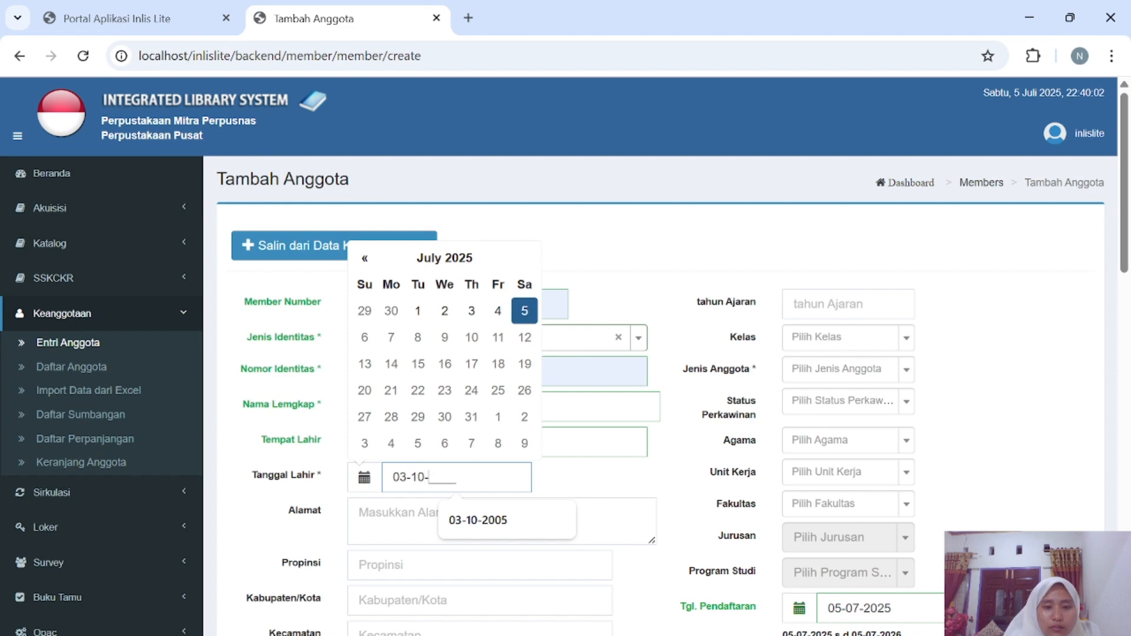
pyautogui.write('2005')
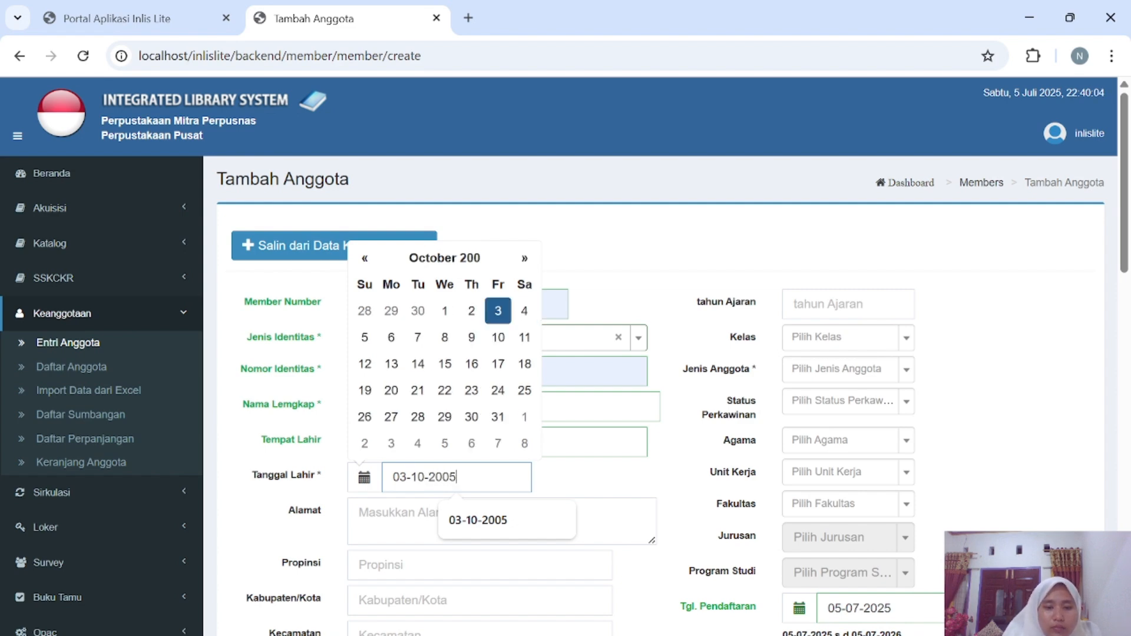
pyautogui.click(486, 522)
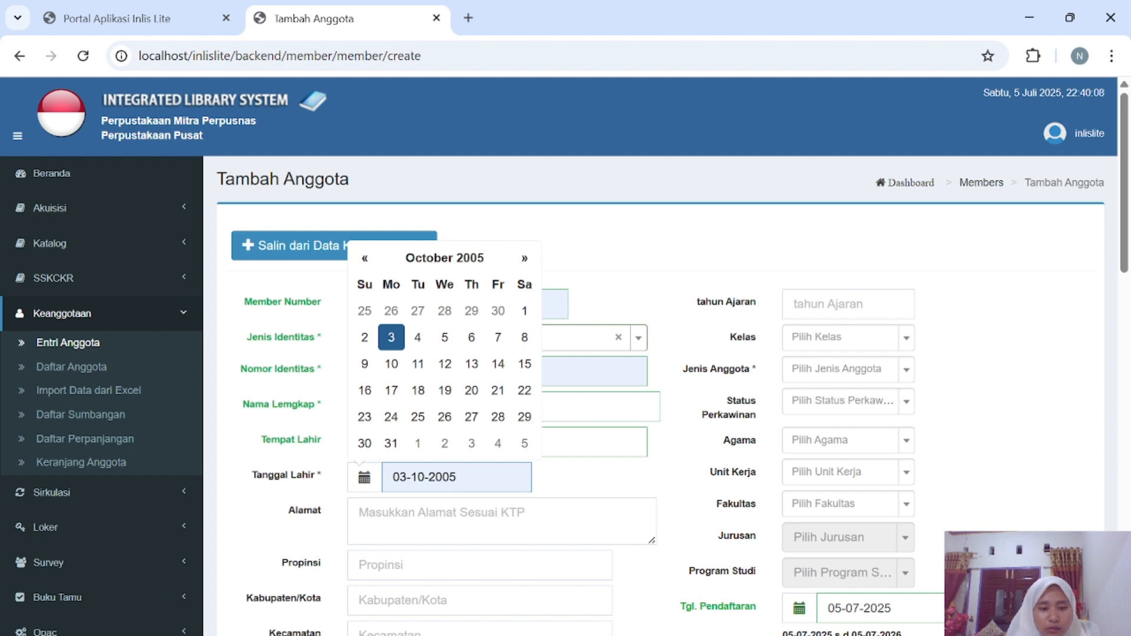
pyautogui.scroll(-1, 565, 353)
pyautogui.scroll(-1, 297, 351)
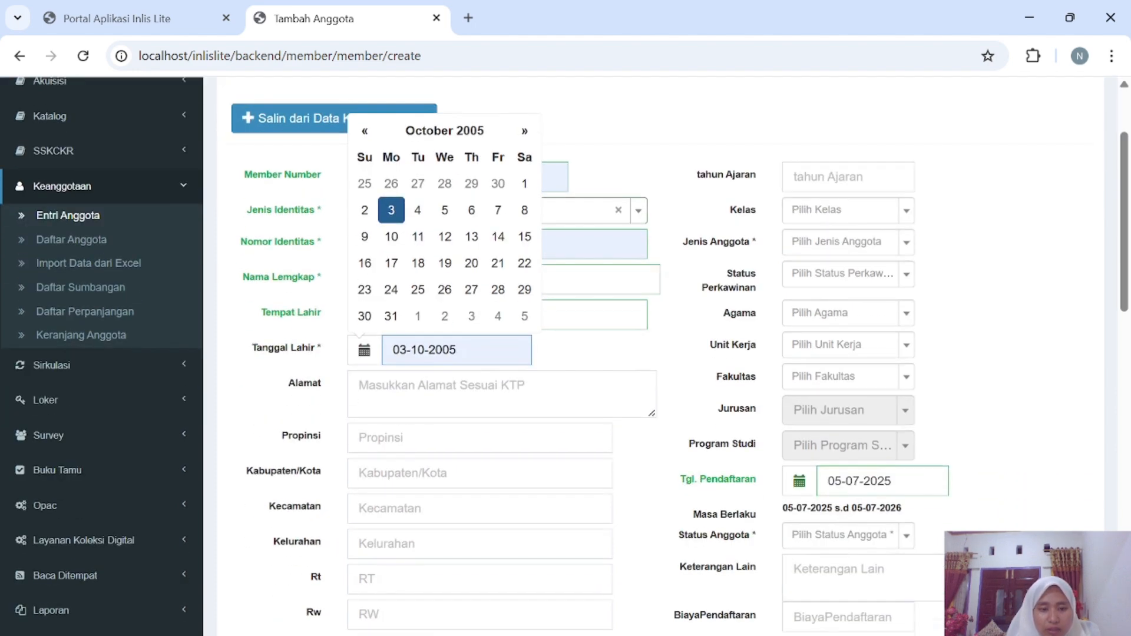
pyautogui.scroll(-6, 455, 496)
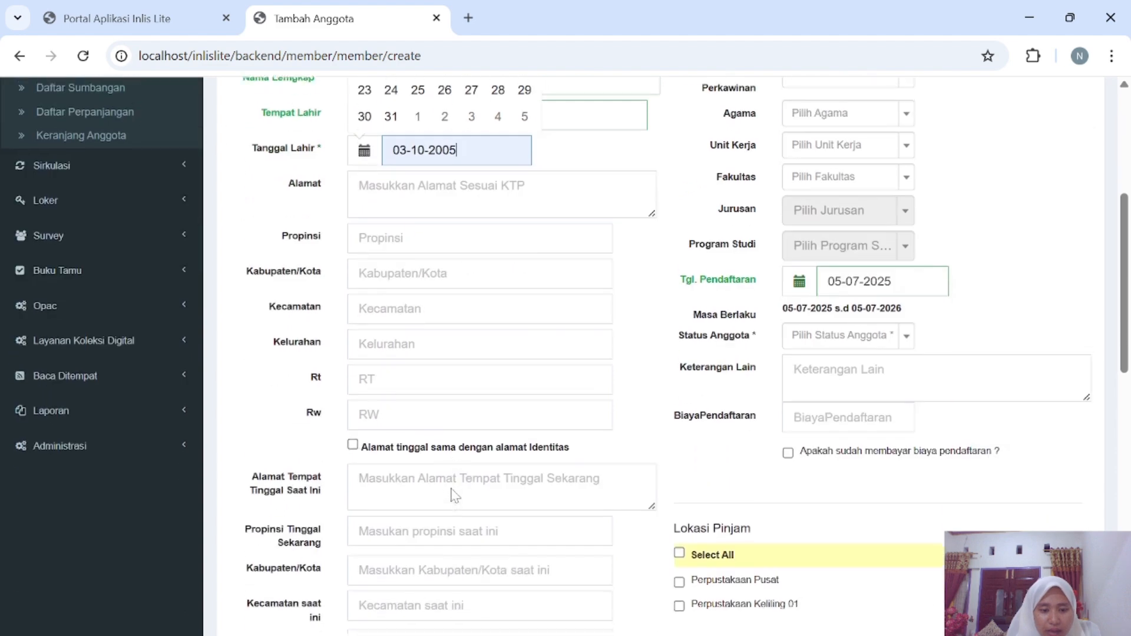
pyautogui.scroll(-4, 454, 497)
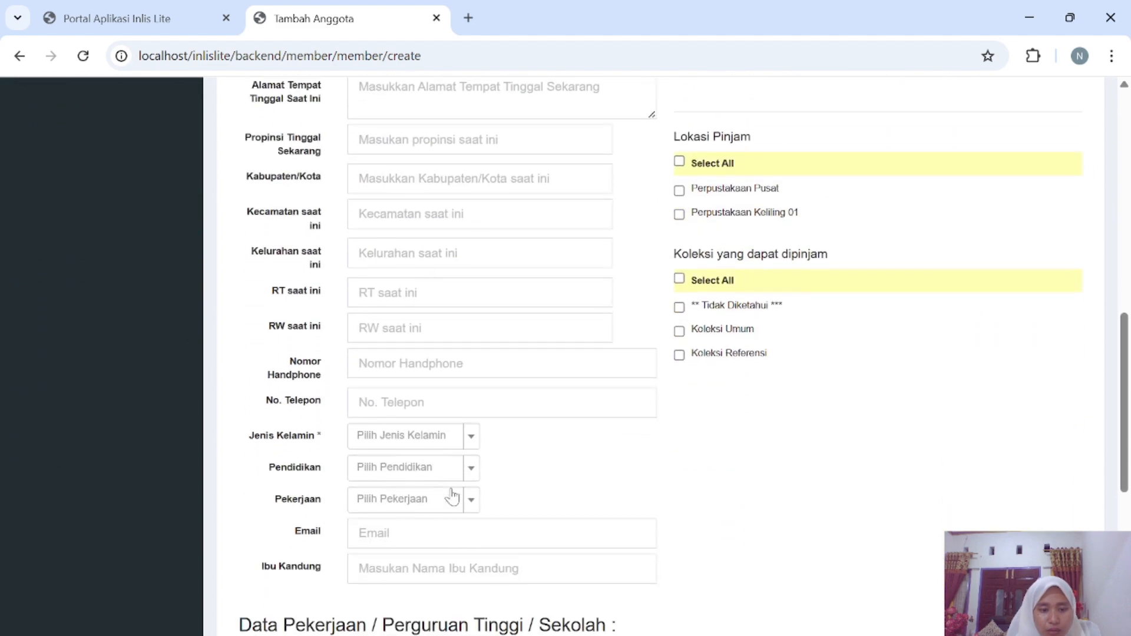
# Set Jenis Kelamin to Perempuan.
pyautogui.click(471, 396)
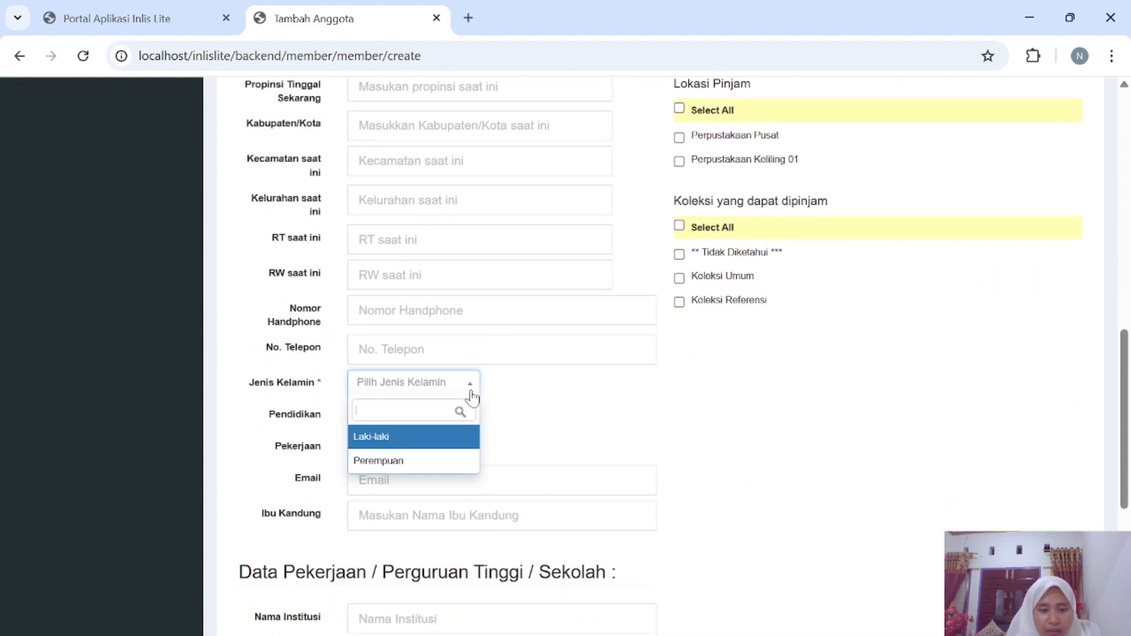
pyautogui.click(436, 459)
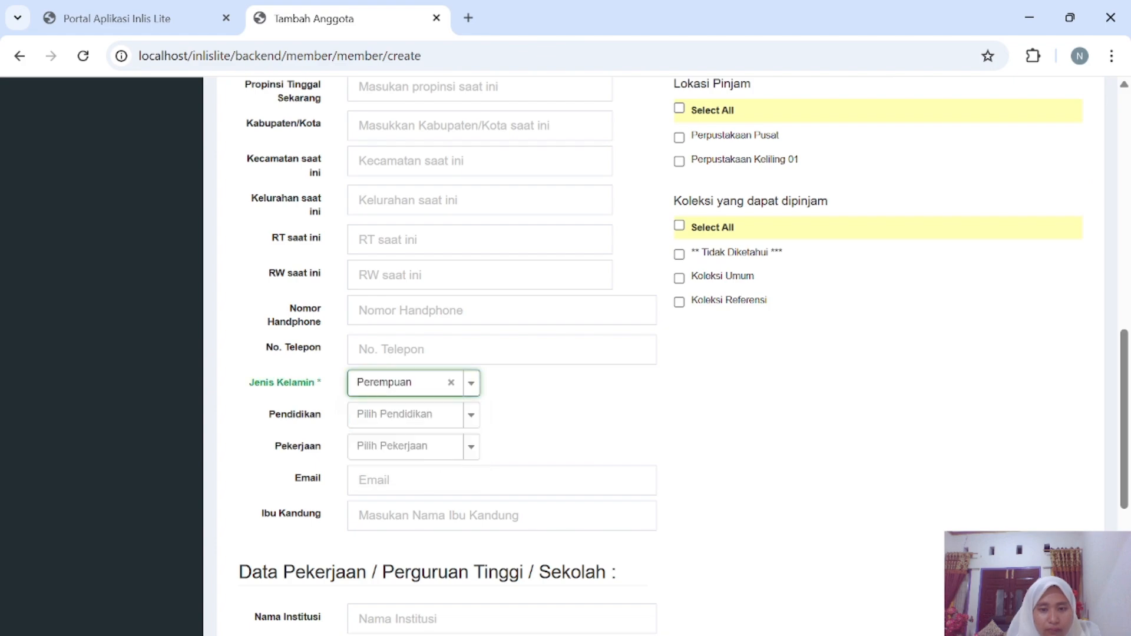
pyautogui.scroll(-8, 436, 459)
pyautogui.scroll(15, 665, 354)
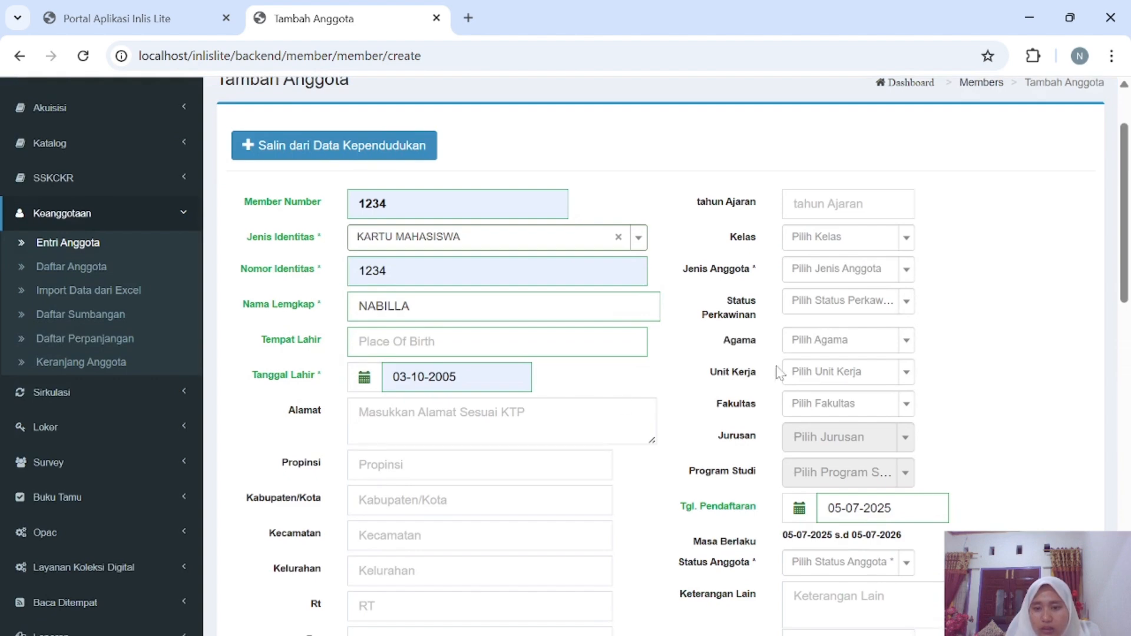
pyautogui.click(907, 278)
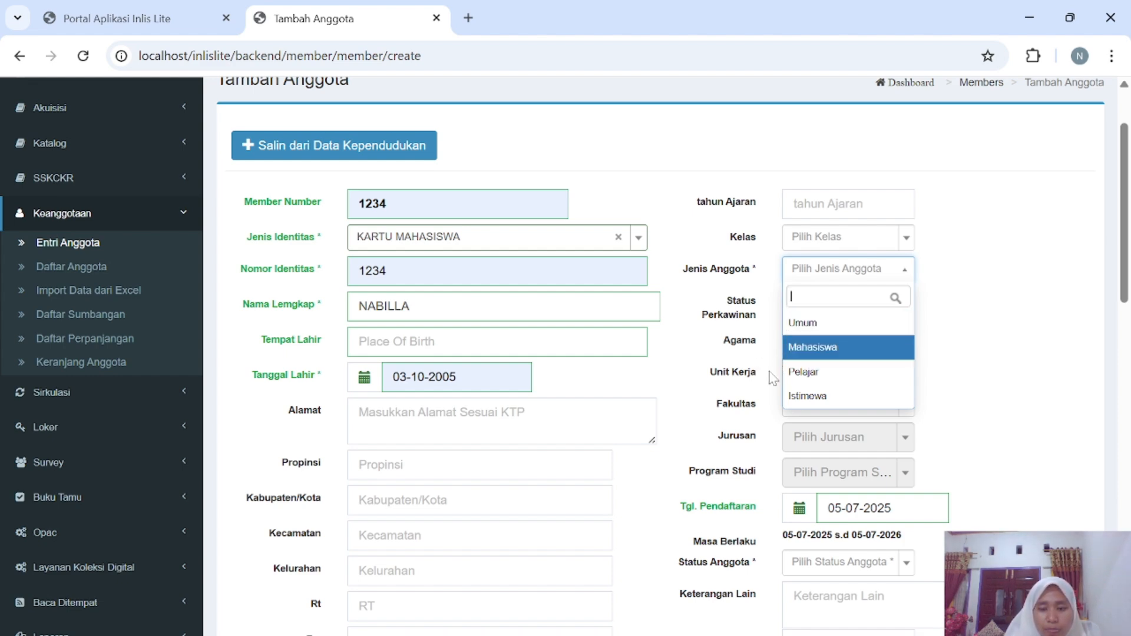
# Set Jenis Anggota to Mahasiswa and Status Anggota to Aktif.
pyautogui.click(821, 351)
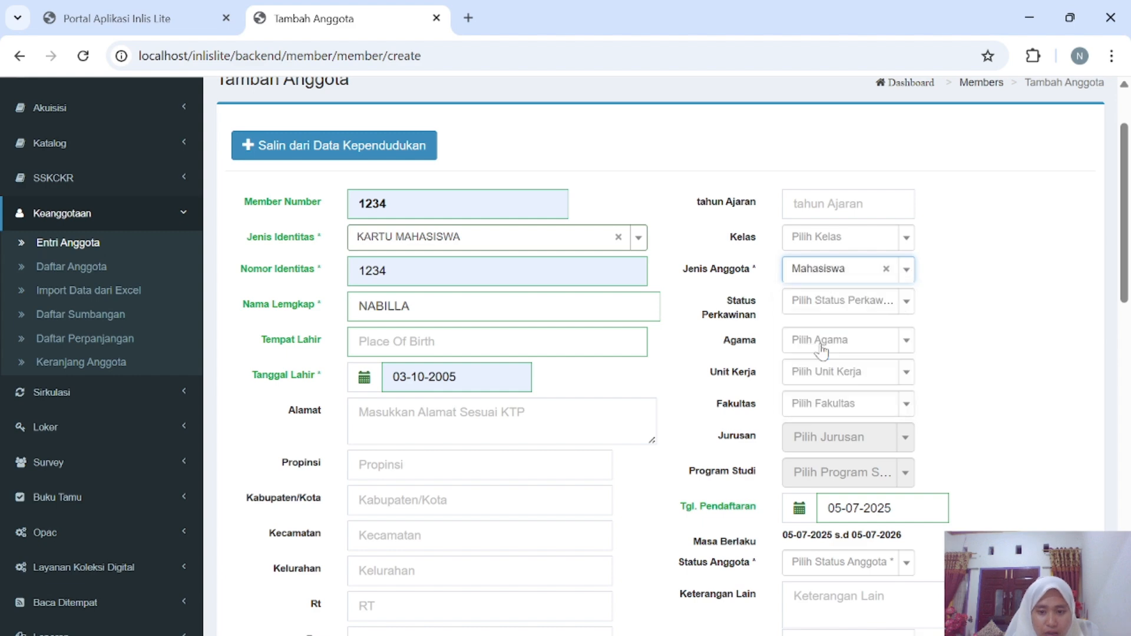
pyautogui.scroll(-3, 810, 375)
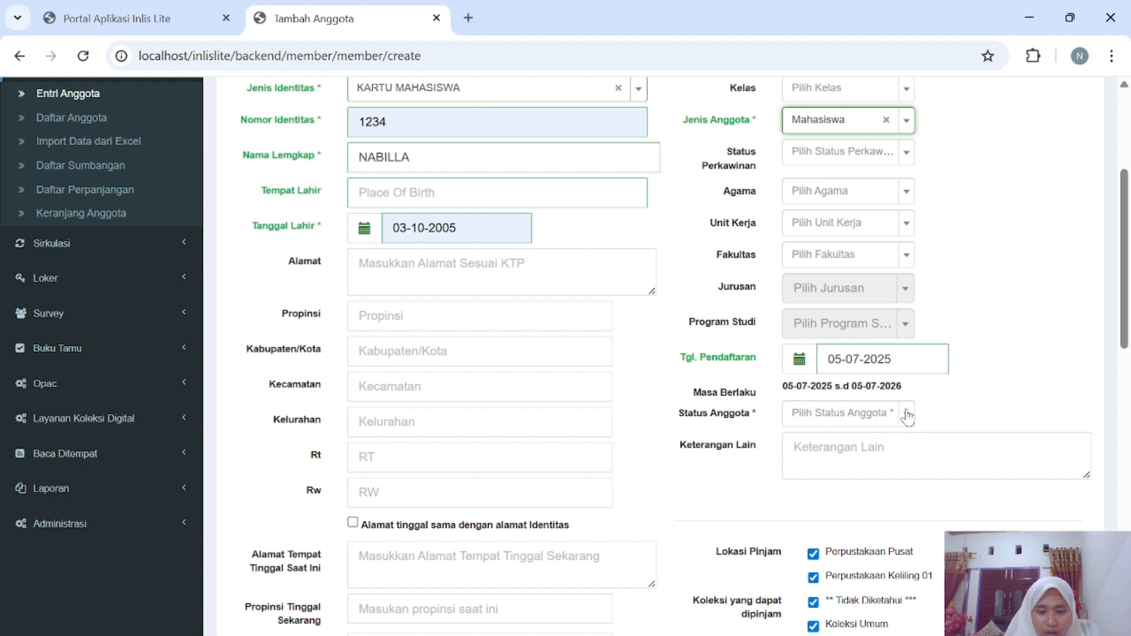
pyautogui.click(907, 416)
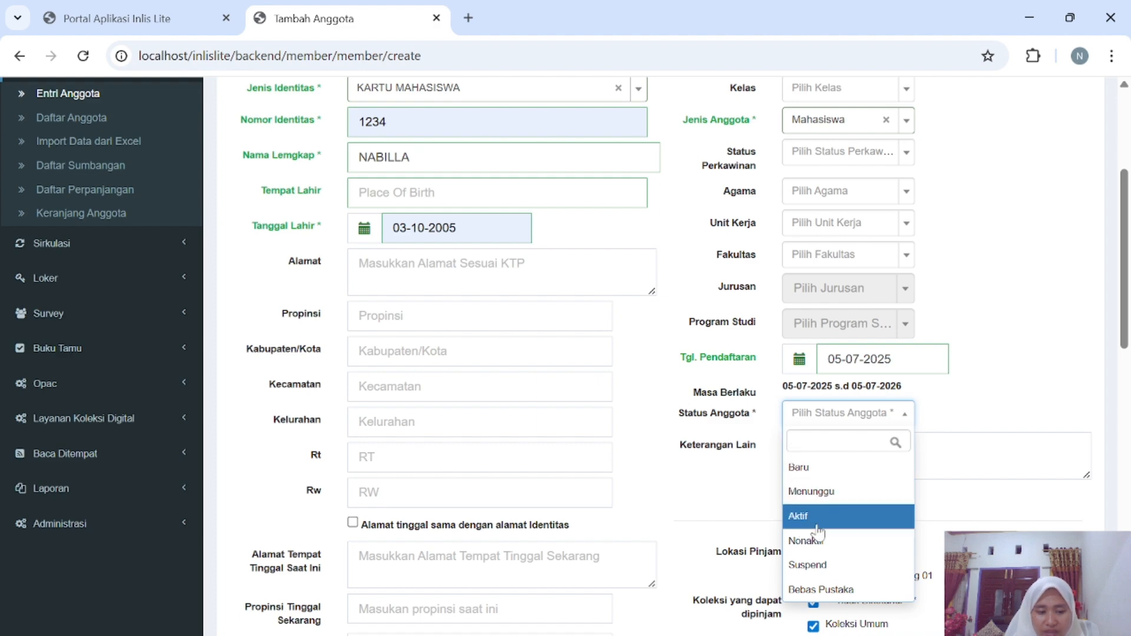
pyautogui.click(818, 526)
pyautogui.scroll(-2, 828, 519)
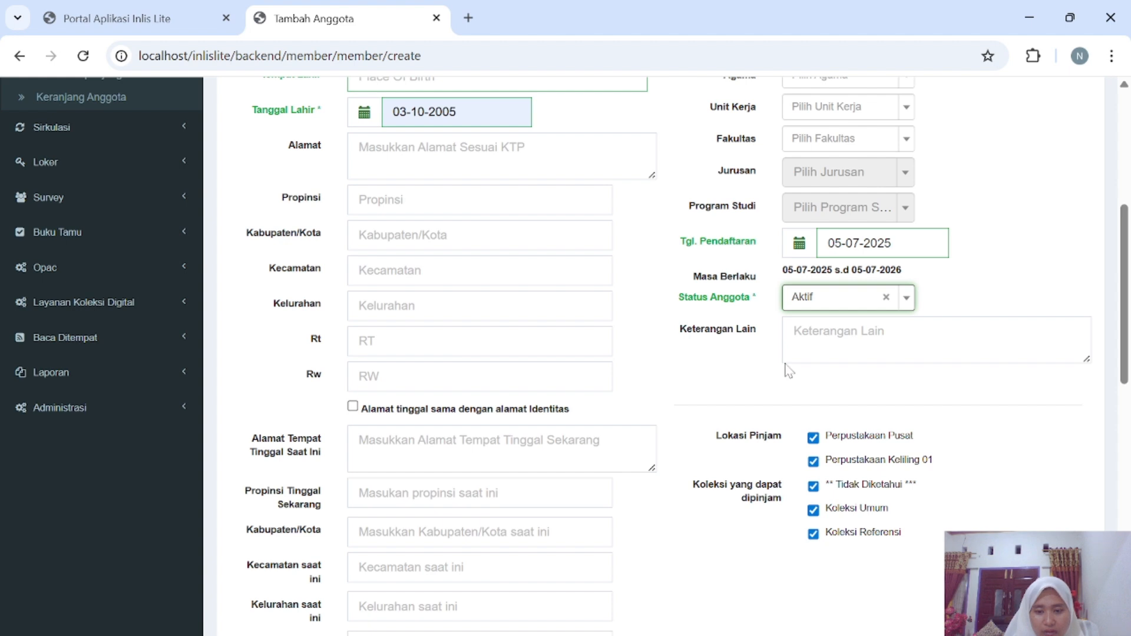
# Untick Perpustakaan Keliling 01, Tidak Diketahui and Koleksi Referensi from the loan options.
pyautogui.click(817, 464)
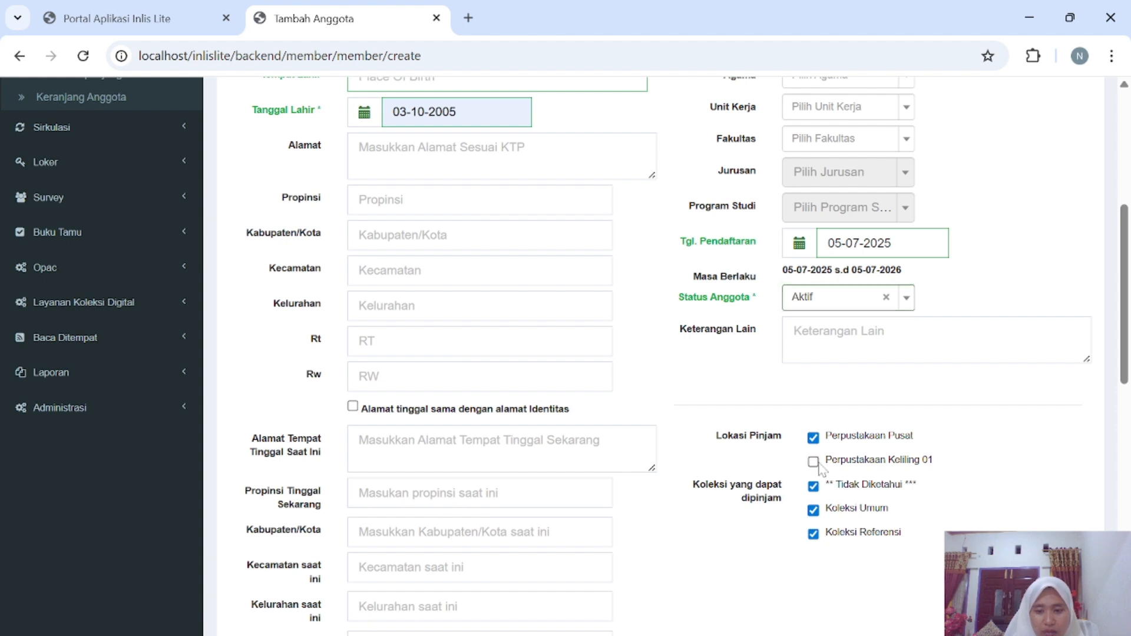
pyautogui.click(816, 486)
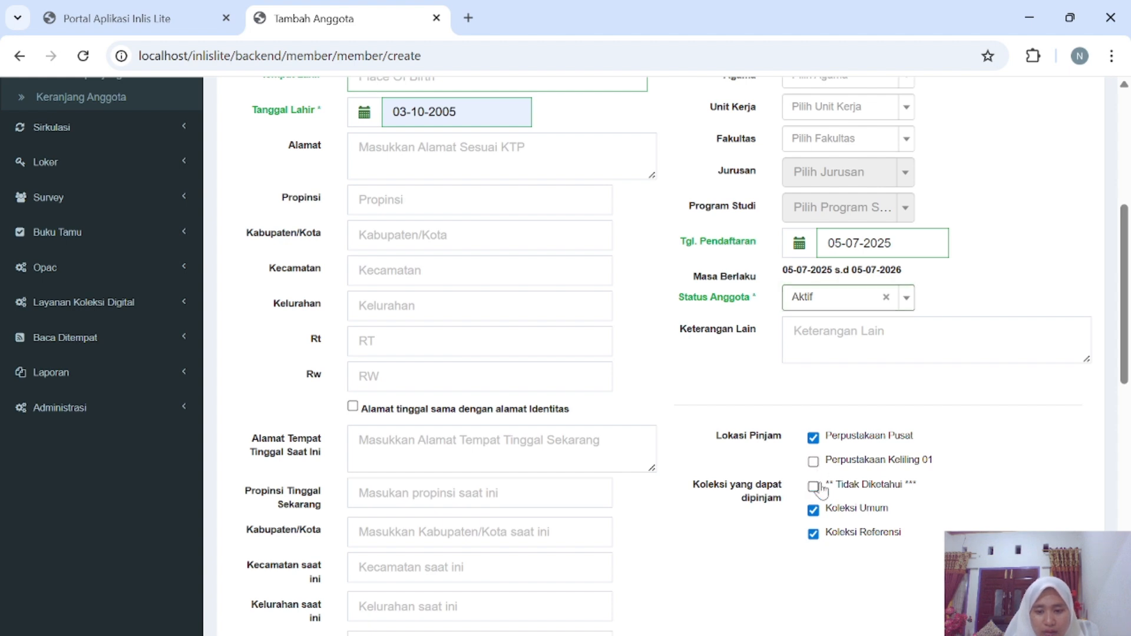
pyautogui.click(818, 536)
pyautogui.scroll(-3, 764, 566)
pyautogui.scroll(-10, 764, 565)
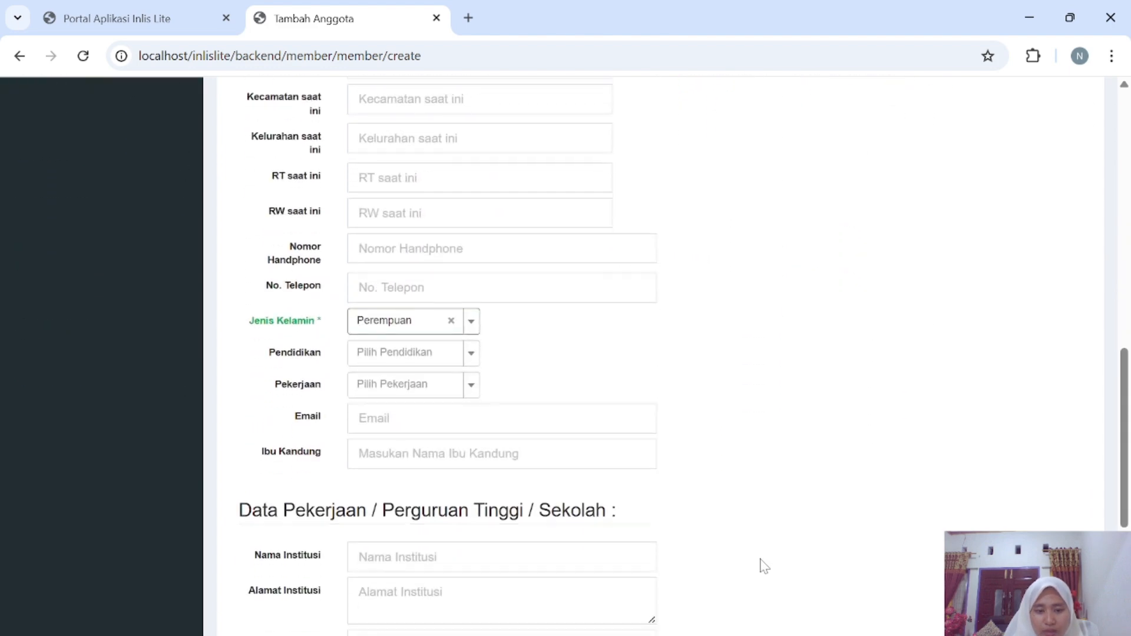
# Save the member with Simpan; the form reports the member and identity numbers are already used.
pyautogui.scroll(-1, 764, 566)
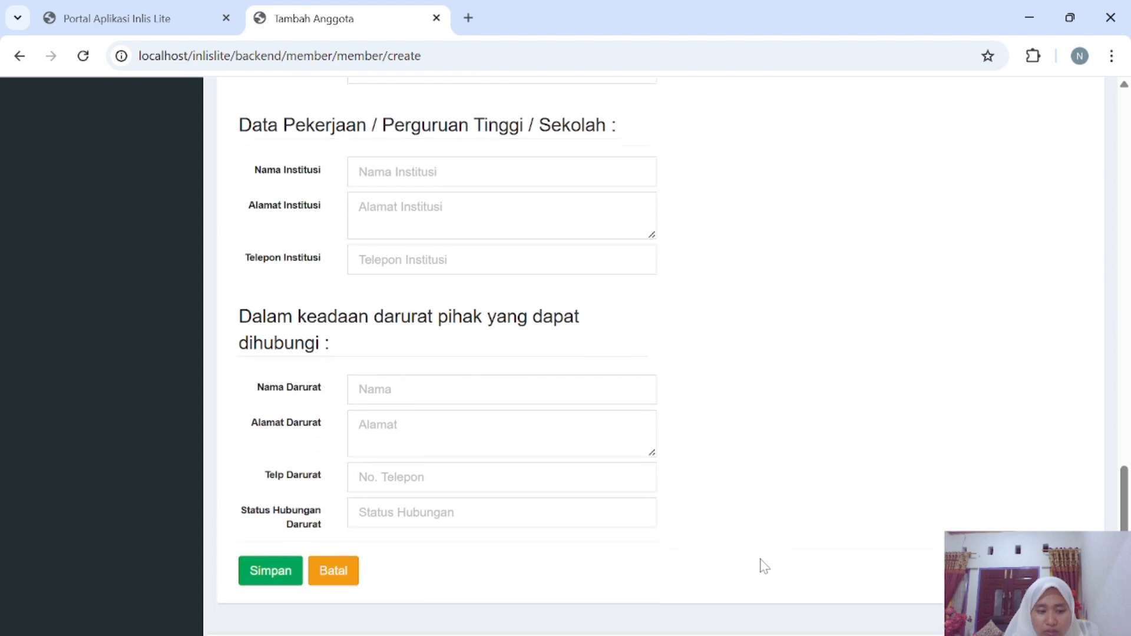
pyautogui.click(277, 556)
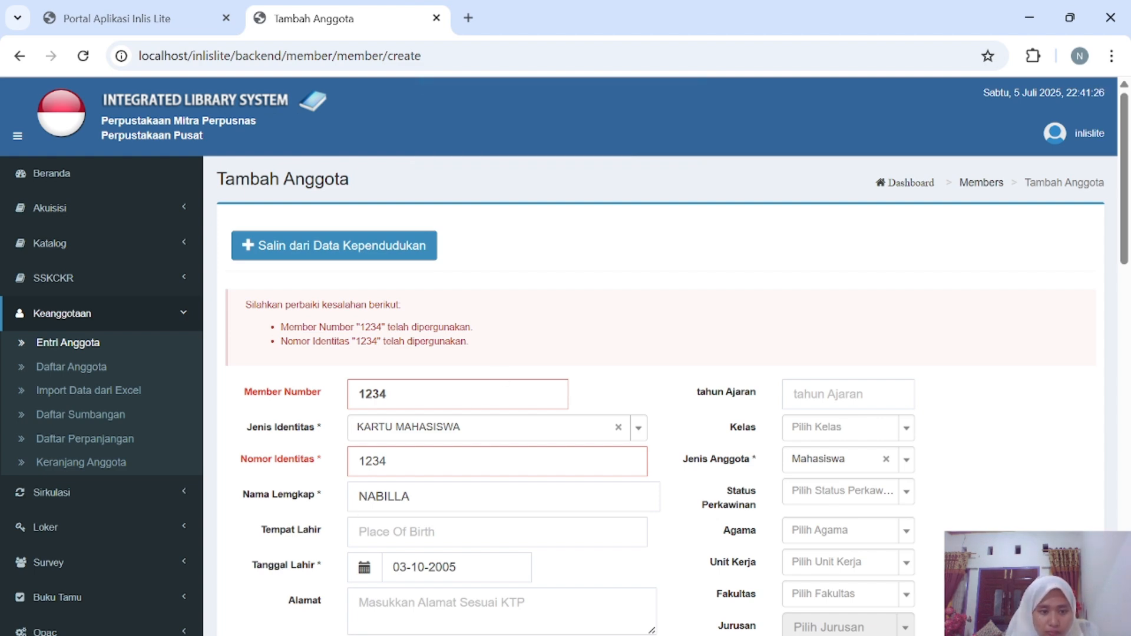
pyautogui.scroll(-1, 565, 356)
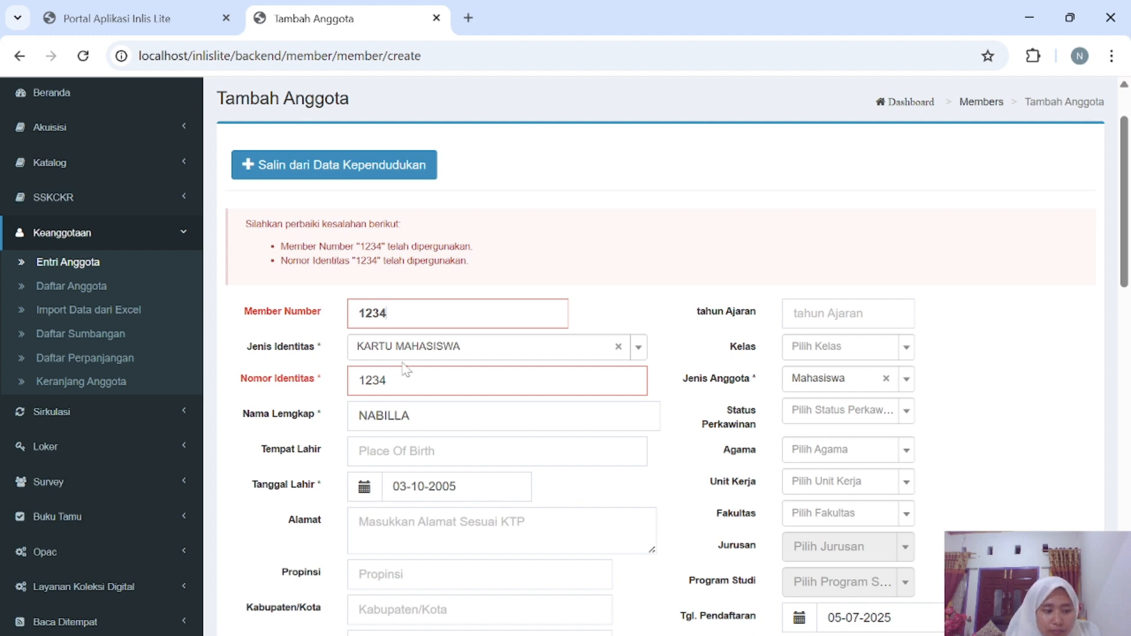
# Change the last digit of both the member number and identity number to 3.
pyautogui.press('BackSpace')
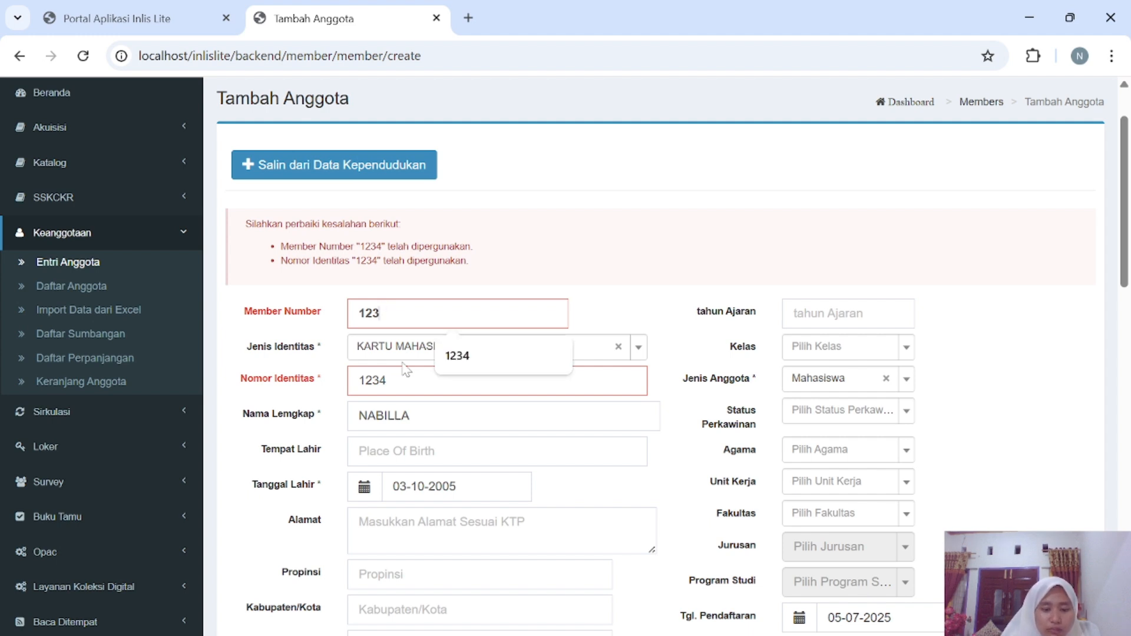
pyautogui.write('3')
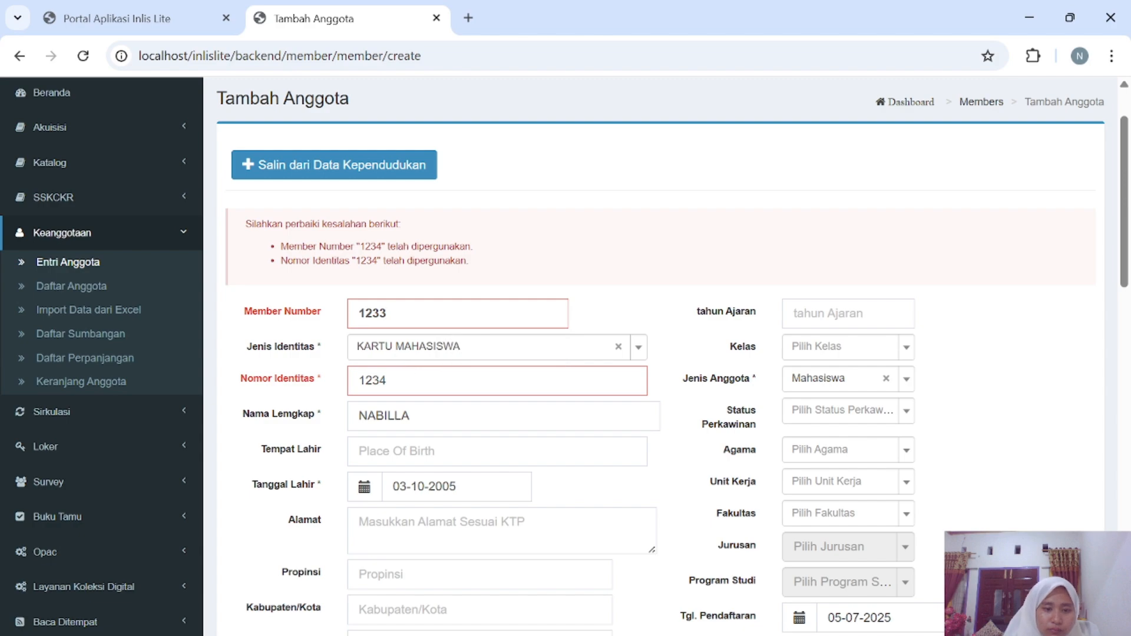
pyautogui.press('BackSpace')
pyautogui.write('3')
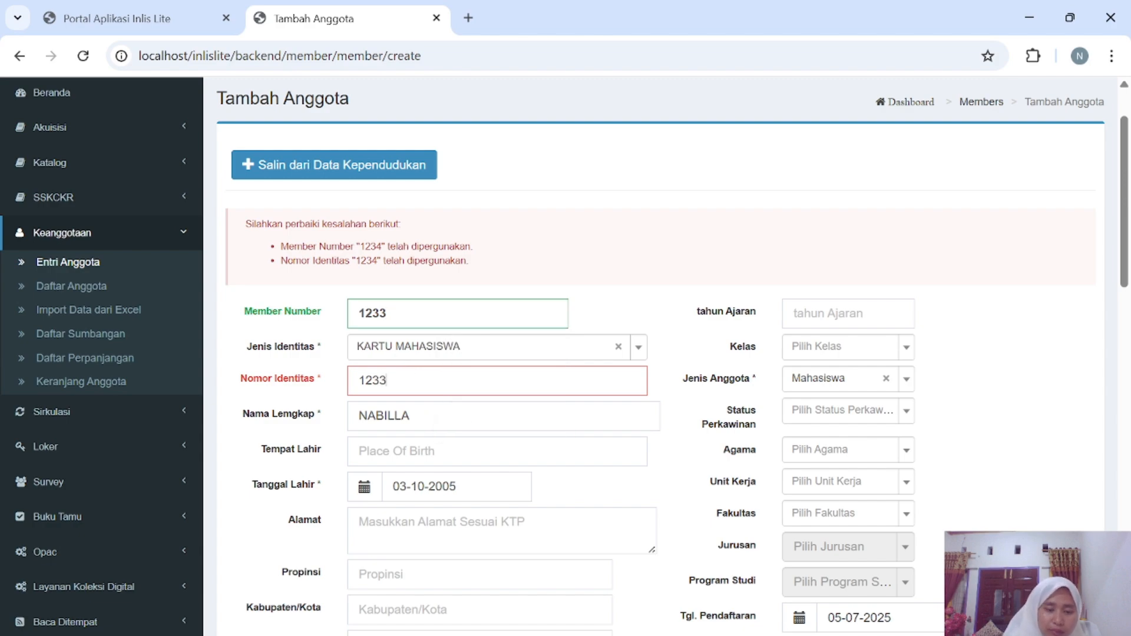
pyautogui.scroll(-18, 407, 480)
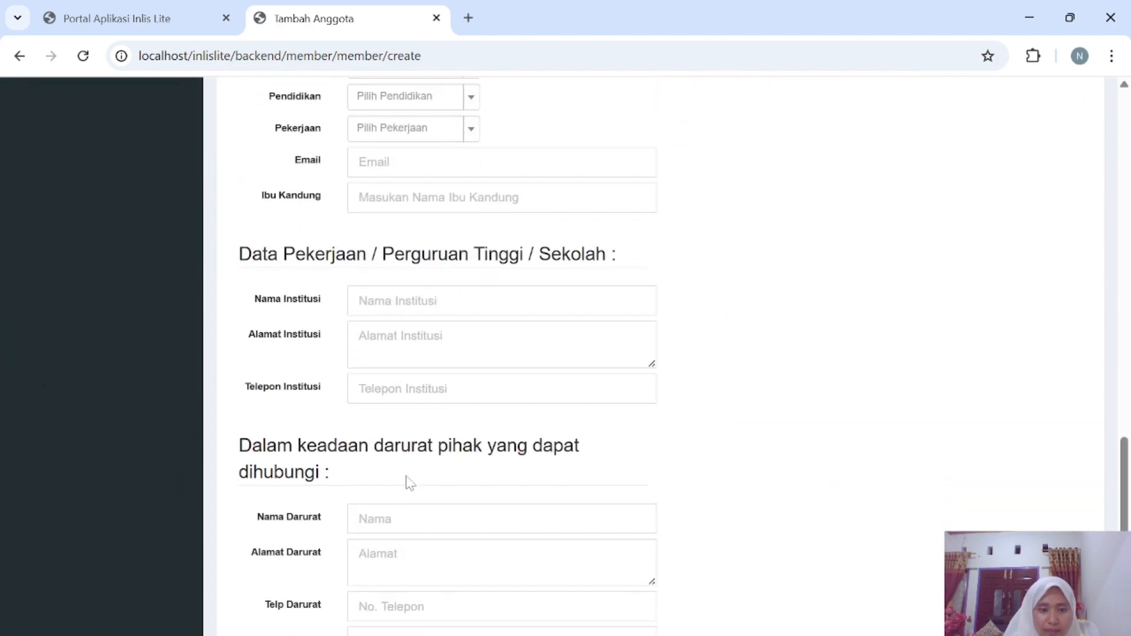
pyautogui.scroll(9, 407, 480)
pyautogui.scroll(1, 565, 357)
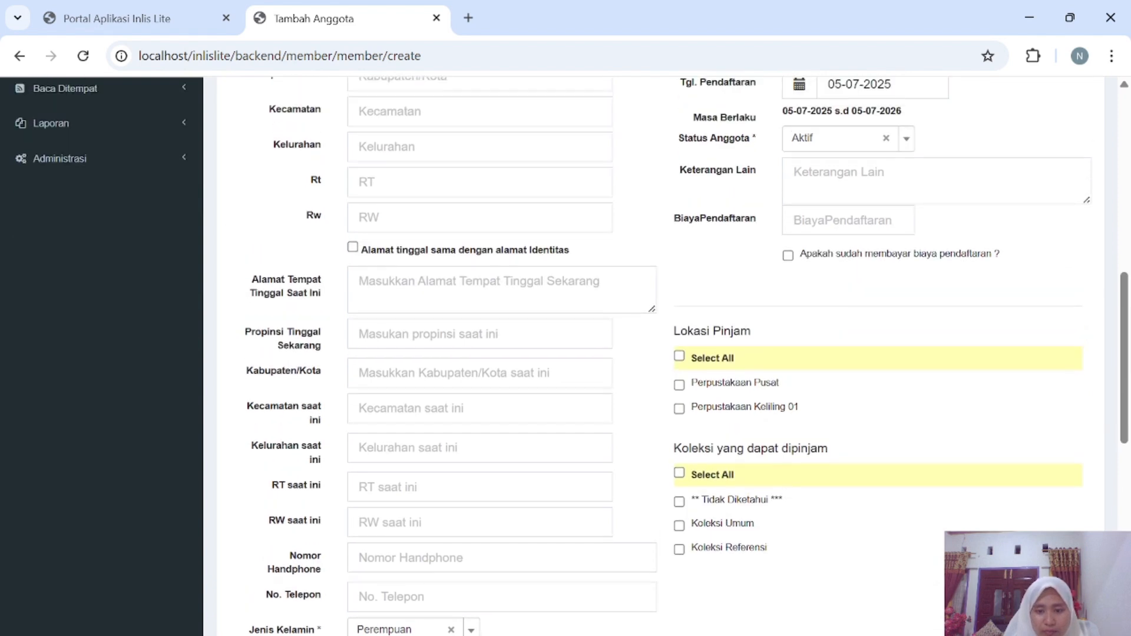
# Re-tick Koleksi Umum, Perpustakaan Keliling 01 and Perpustakaan Pusat, then resubmit; a duplicate-name error appears.
pyautogui.click(679, 525)
pyautogui.click(679, 408)
pyautogui.click(679, 384)
pyautogui.scroll(-8, 435, 539)
pyautogui.scroll(-3, 435, 540)
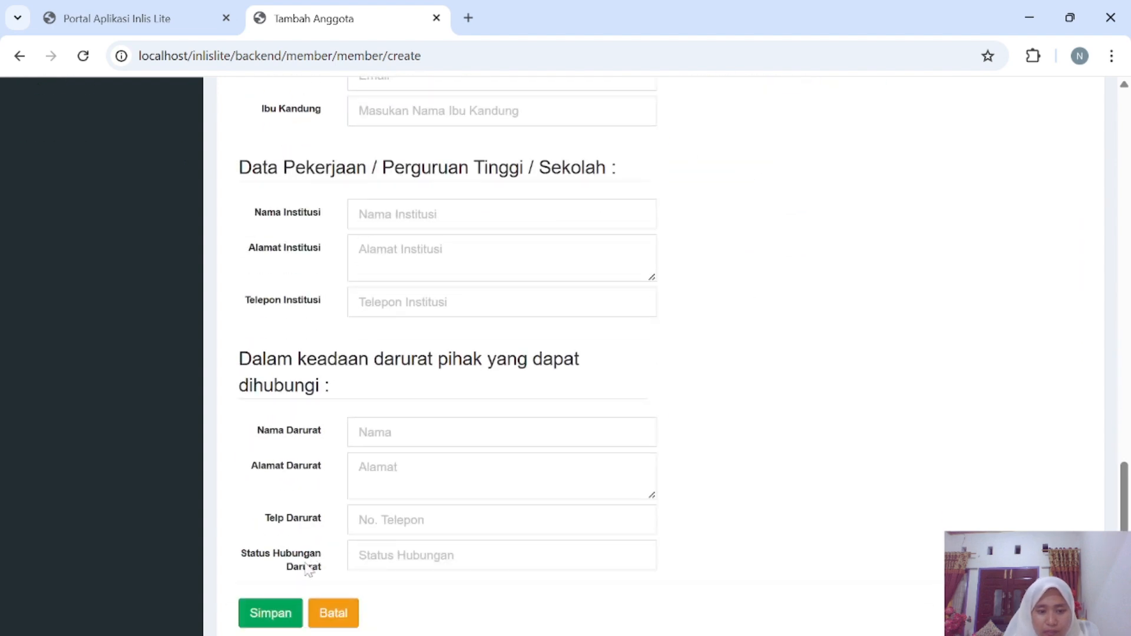
pyautogui.click(286, 613)
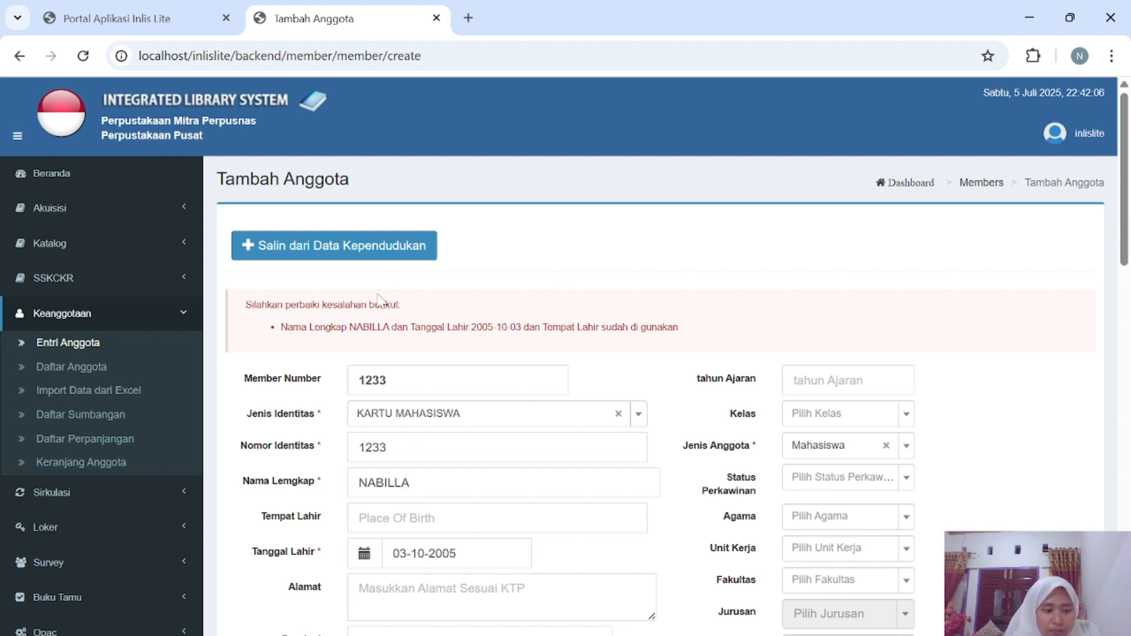
# Replace the full name with the longer suggestion from the Nama Lengkap autofill.
pyautogui.scroll(-1, 389, 259)
pyautogui.scroll(-2, 321, 416)
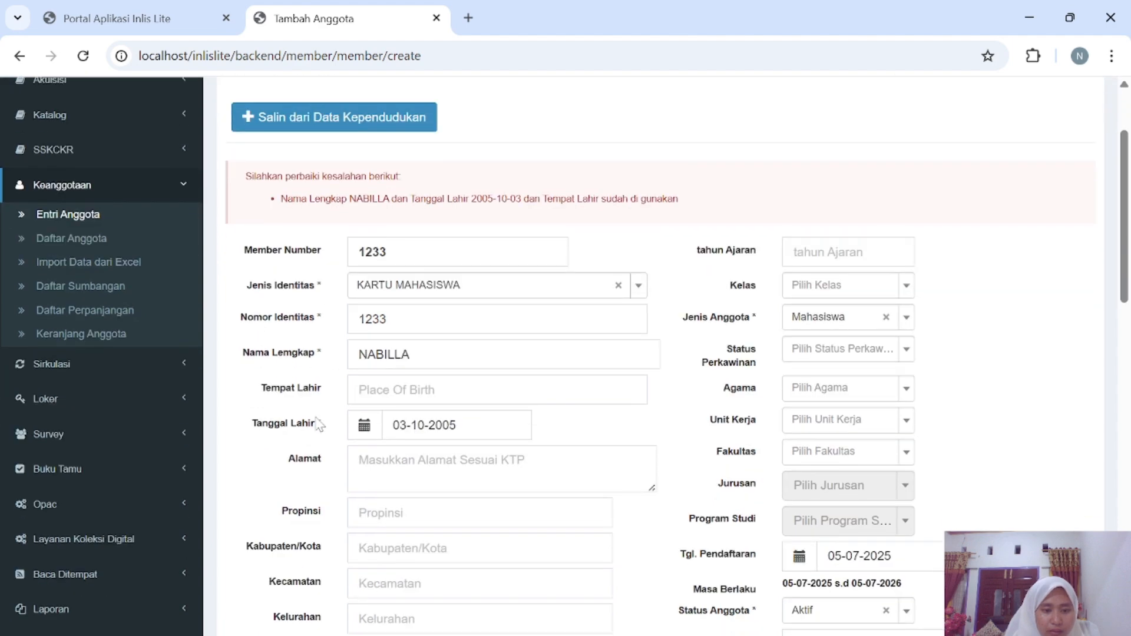
pyautogui.scroll(-5, 318, 423)
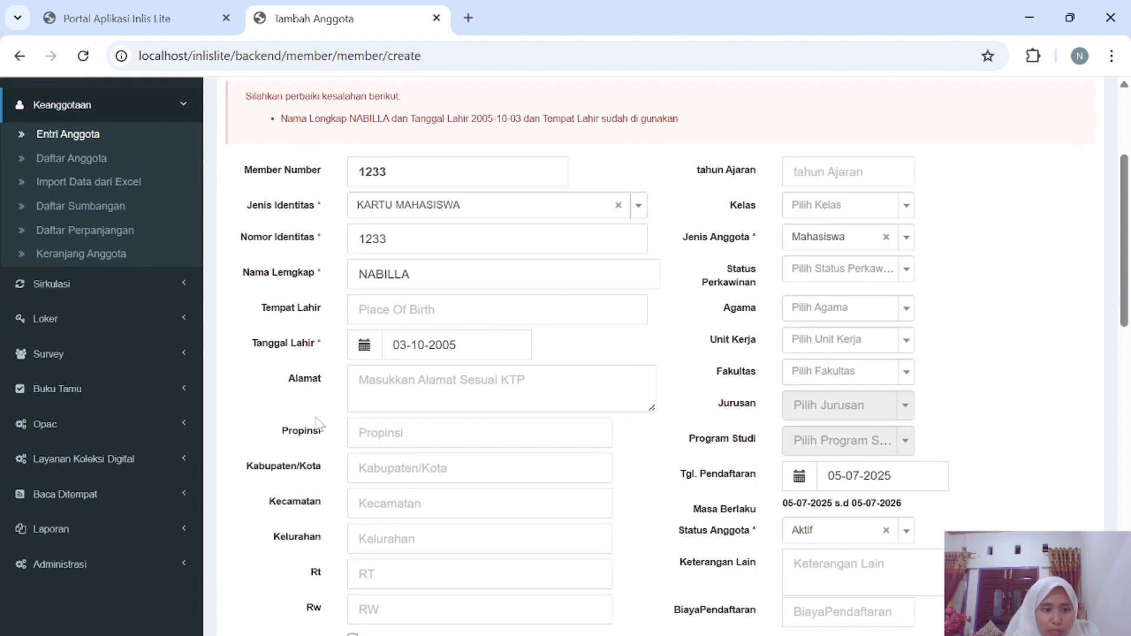
pyautogui.scroll(-7, 318, 423)
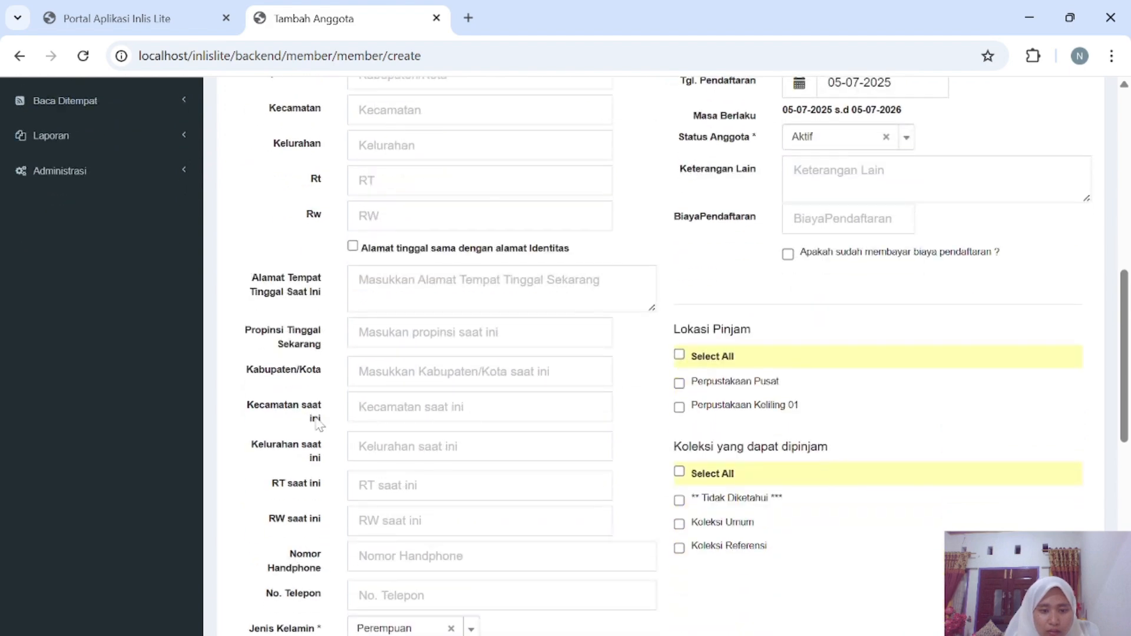
pyautogui.scroll(14, 319, 423)
pyautogui.scroll(-1, 319, 423)
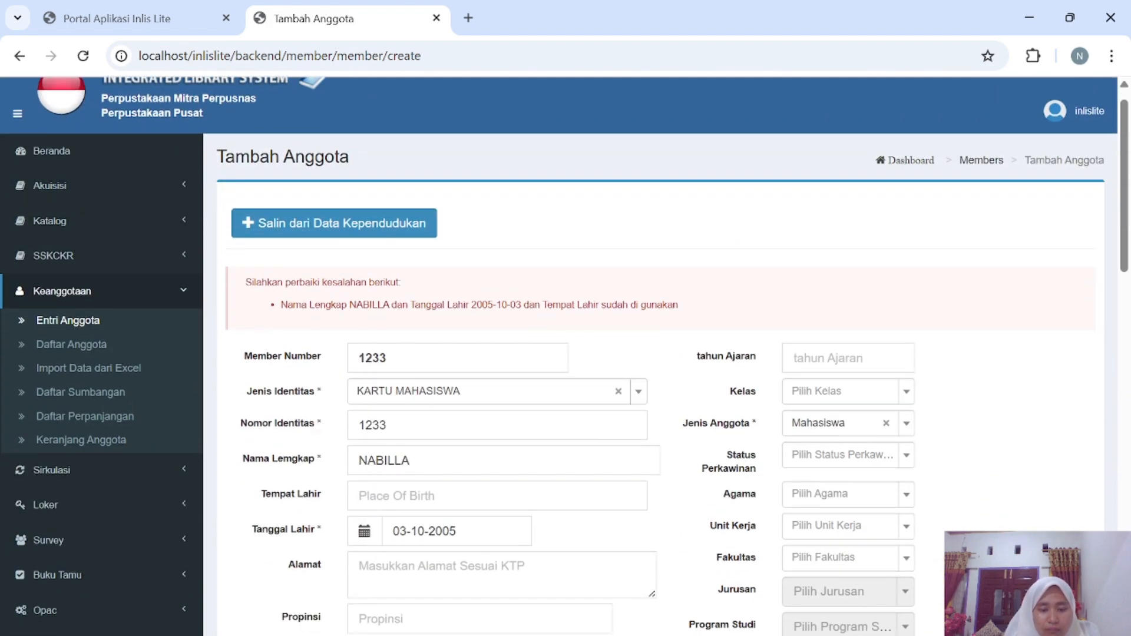
pyautogui.click(413, 461)
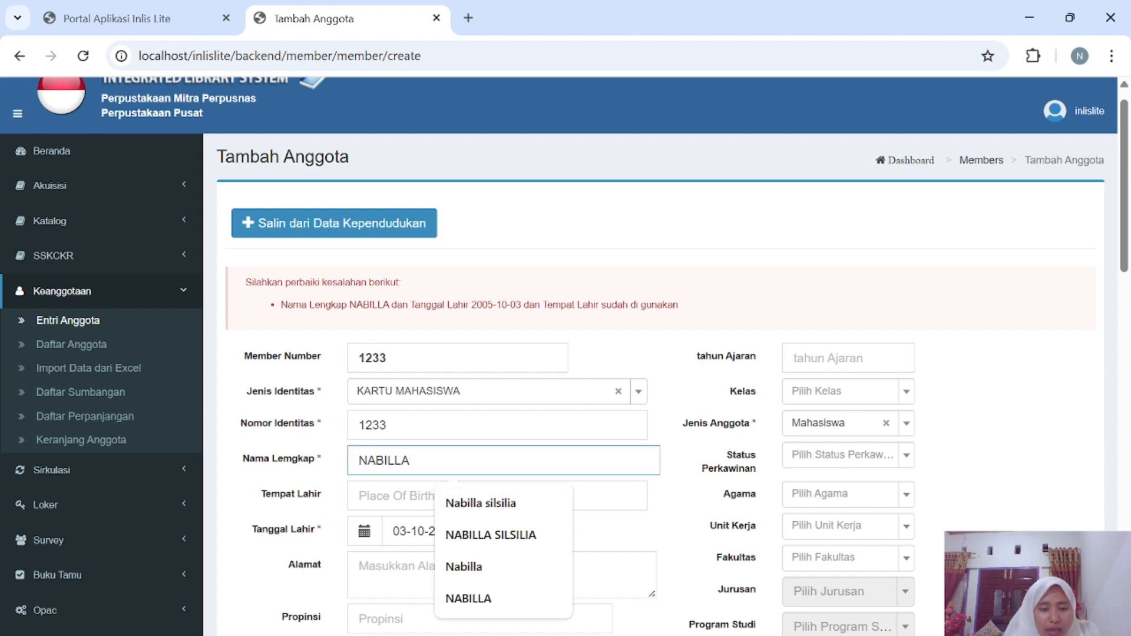
pyautogui.click(479, 506)
# Change the birth date to 4 October 2005 and save, opening Koreksi Anggota #2.
pyautogui.click(436, 531)
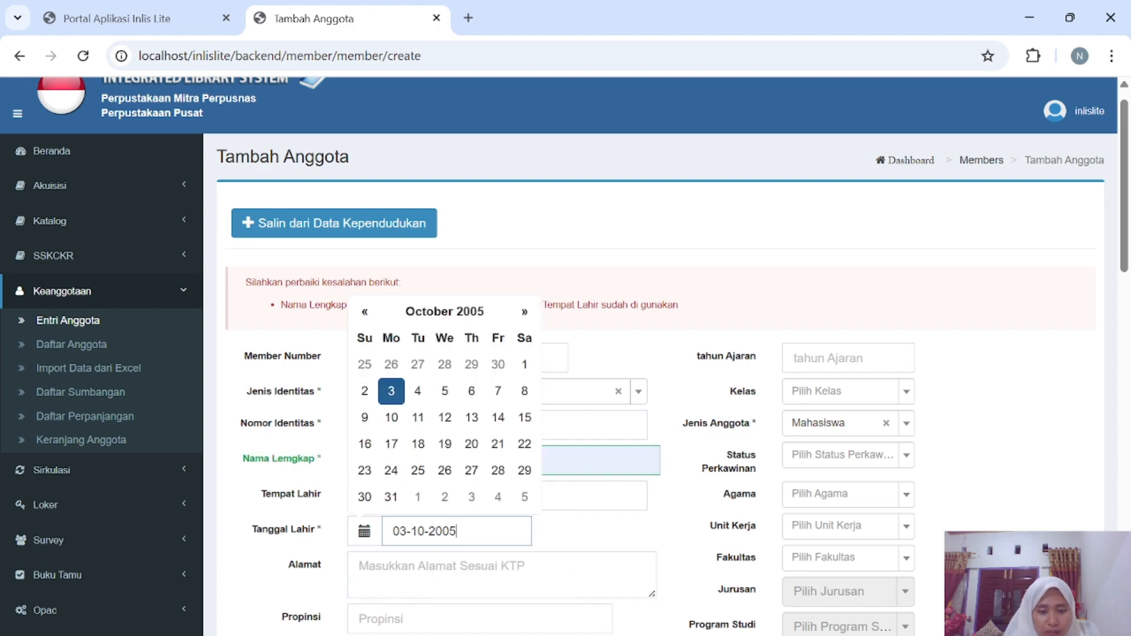
pyautogui.click(418, 393)
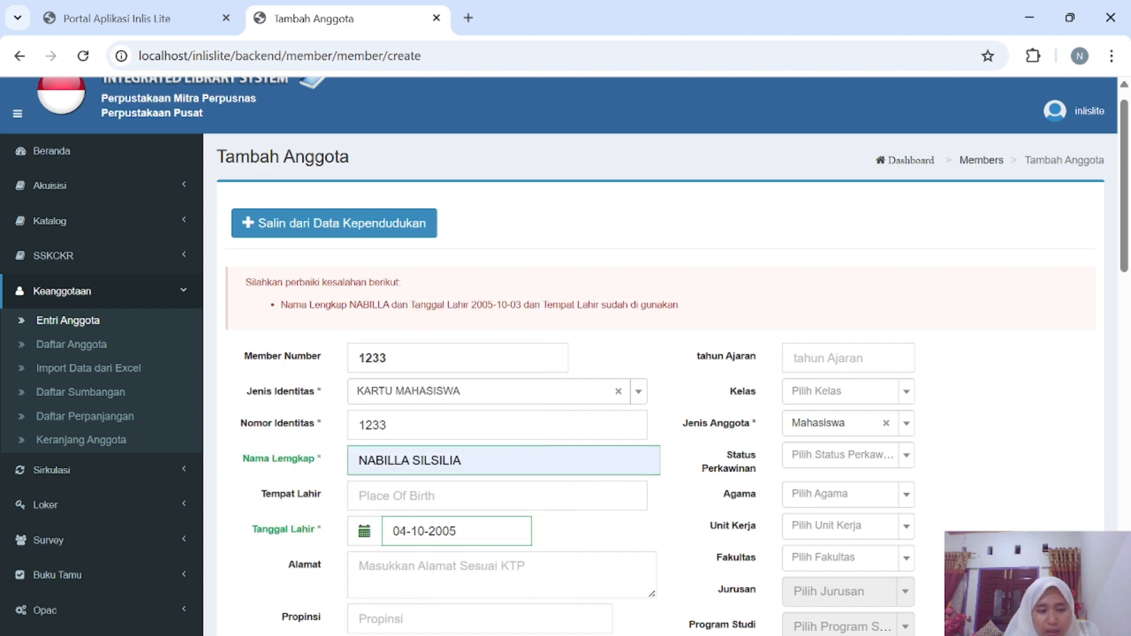
pyautogui.scroll(-20, 442, 583)
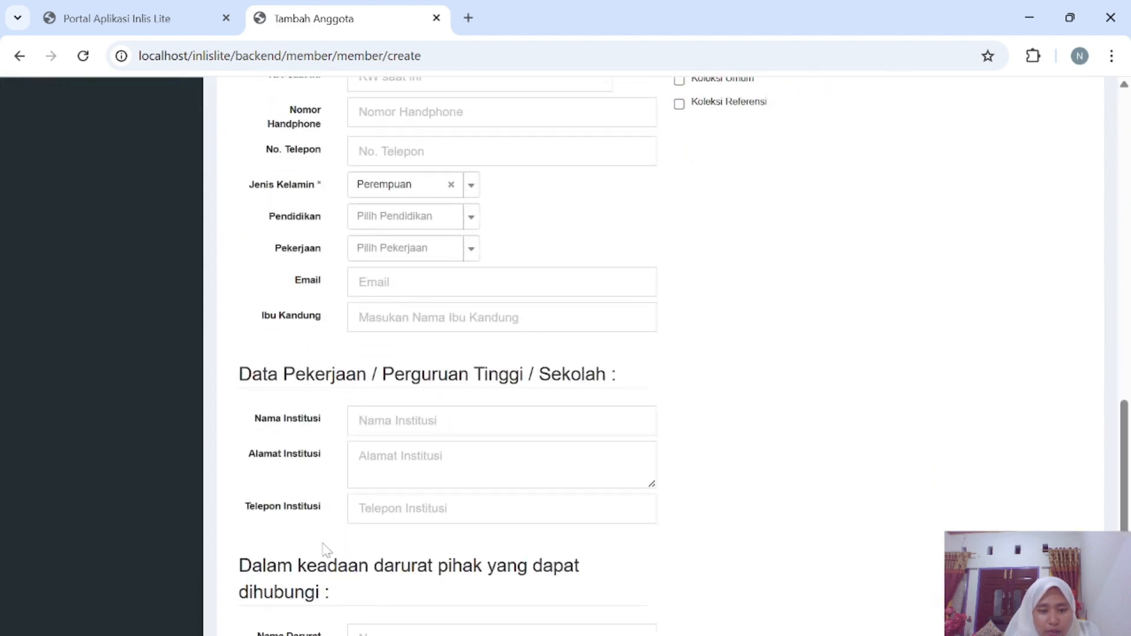
pyautogui.click(270, 558)
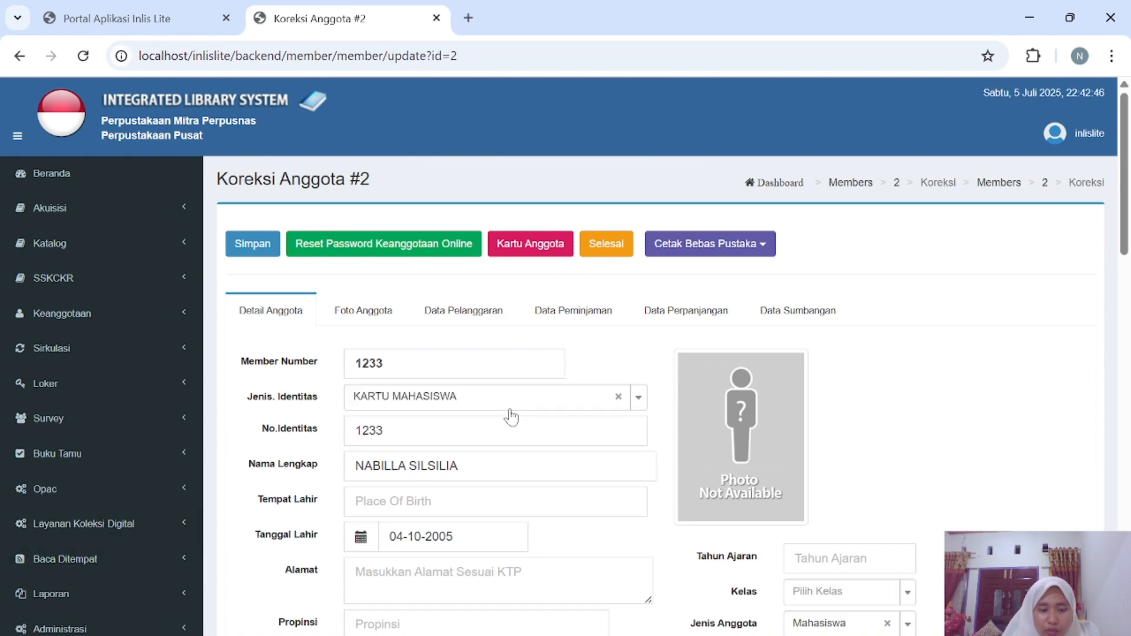
# Re-save member #2's details on Koreksi Anggota, confirmed as Berhasil dikoreksi.
pyautogui.scroll(-3, 510, 417)
pyautogui.scroll(-2, 510, 417)
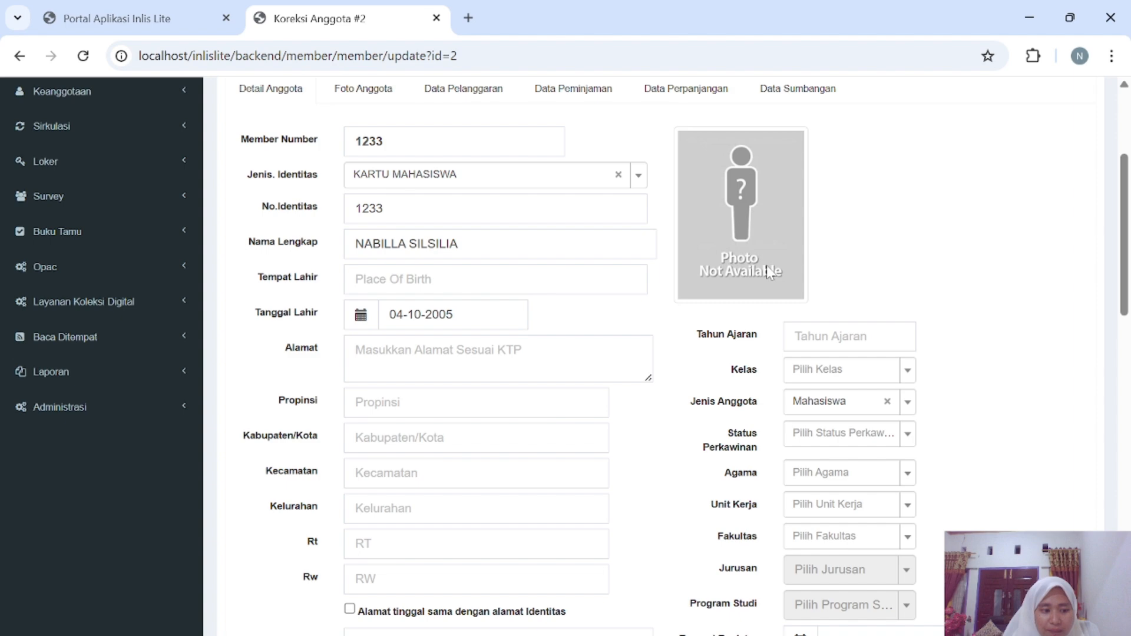
pyautogui.scroll(5, 768, 272)
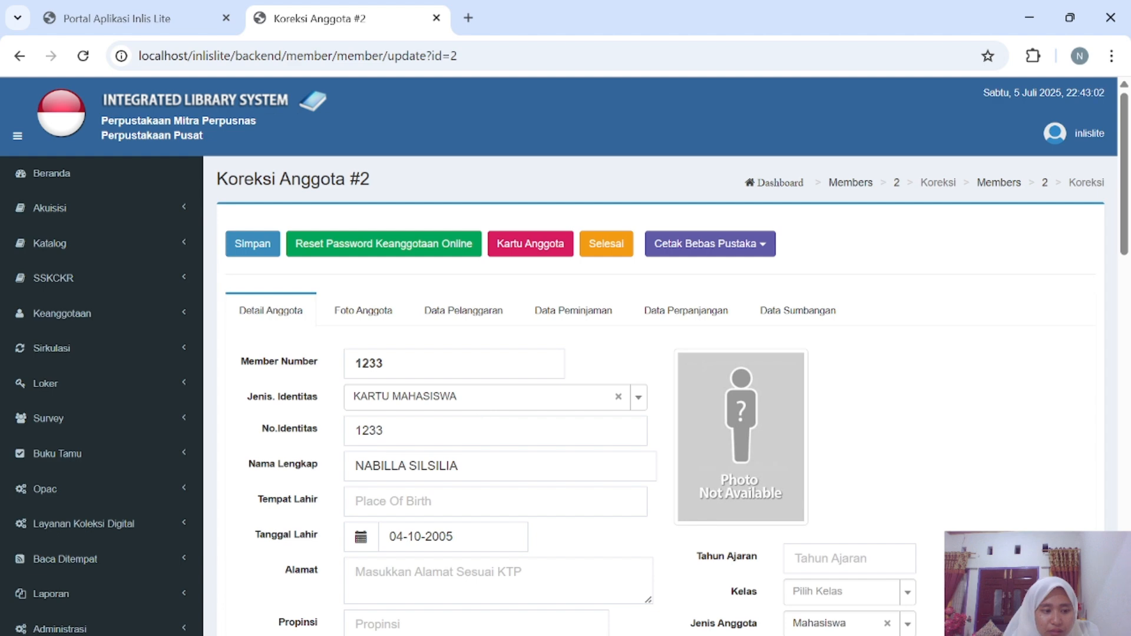
pyautogui.scroll(-1, 564, 356)
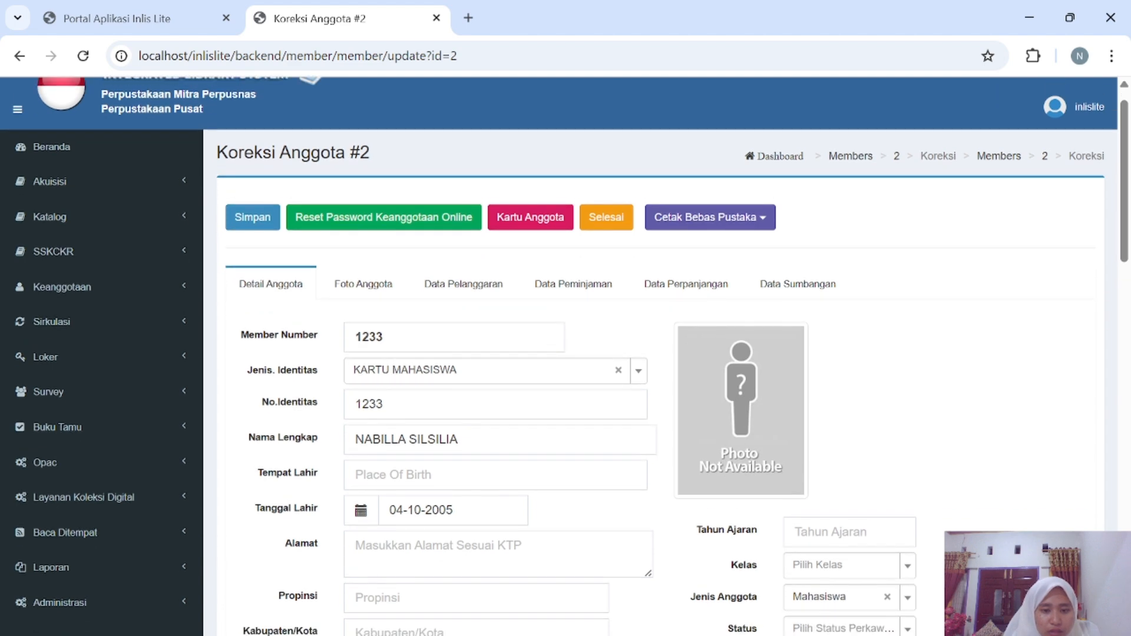
pyautogui.scroll(-1, 564, 356)
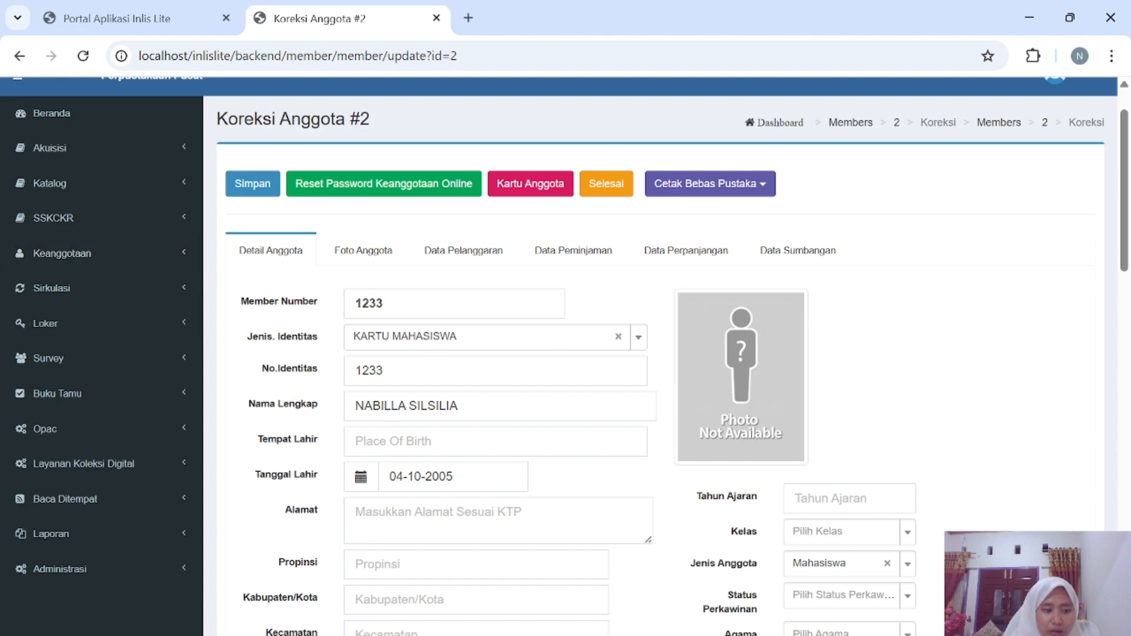
pyautogui.scroll(-8, 248, 318)
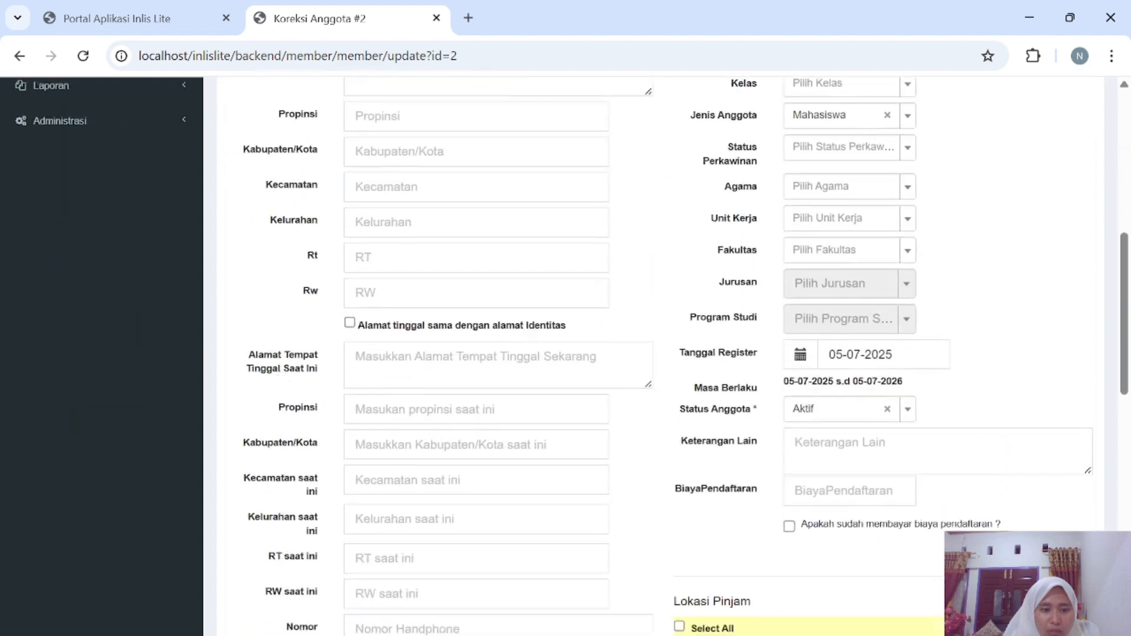
pyautogui.scroll(9, 247, 318)
pyautogui.click(243, 254)
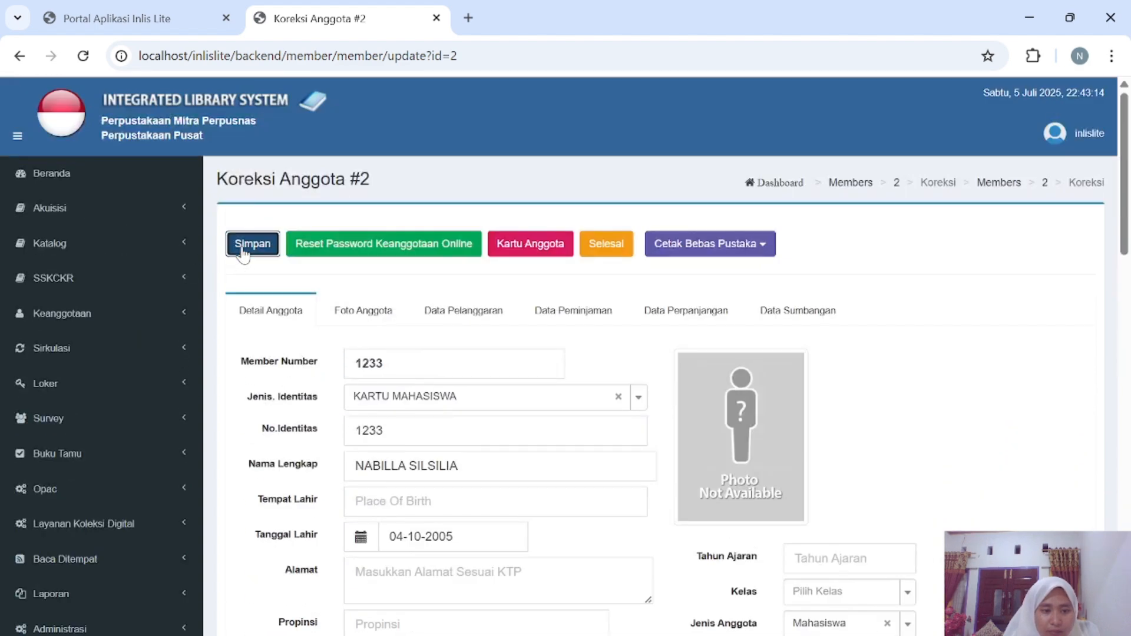
pyautogui.click(189, 317)
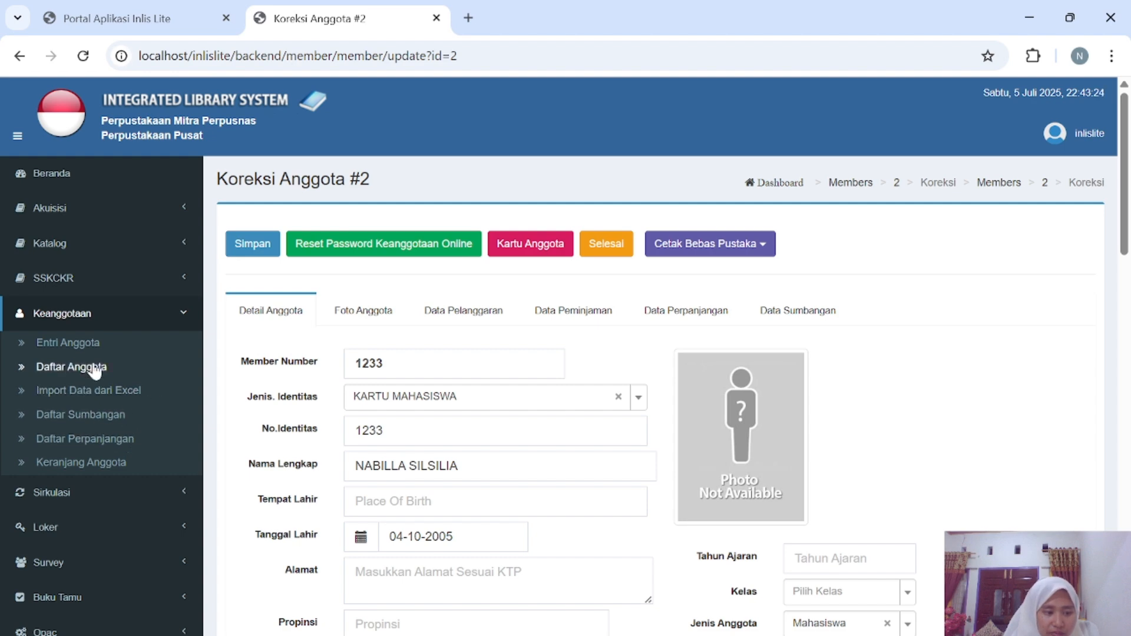
# Open Daftar Anggota, listing two active Mahasiswa members, and reopen member #2's correction page.
pyautogui.click(71, 367)
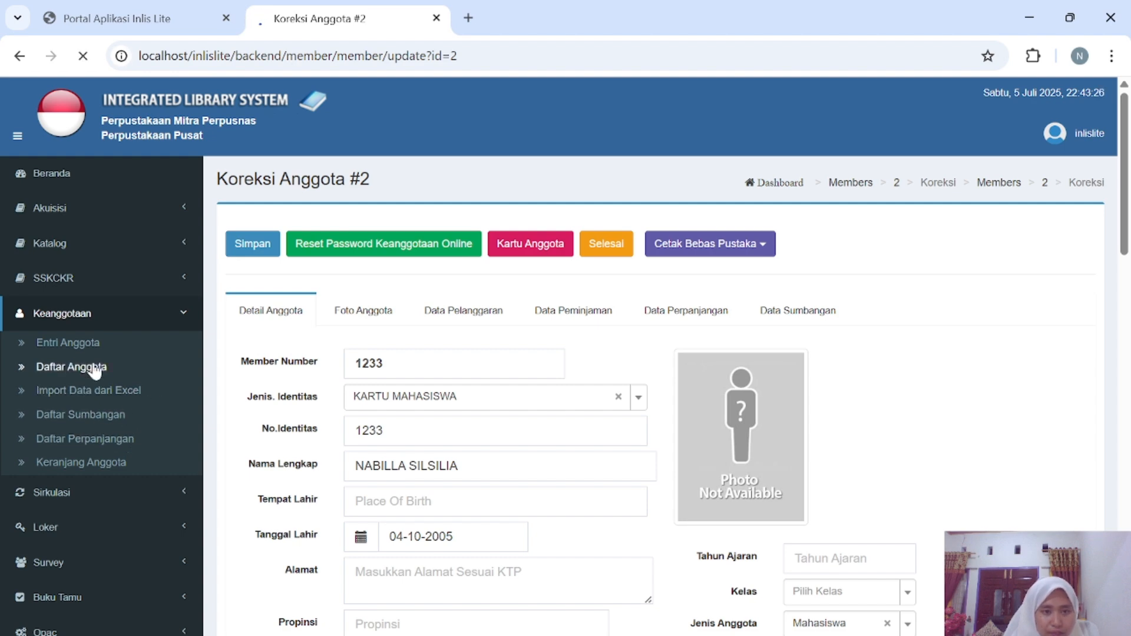
pyautogui.scroll(-3, 253, 434)
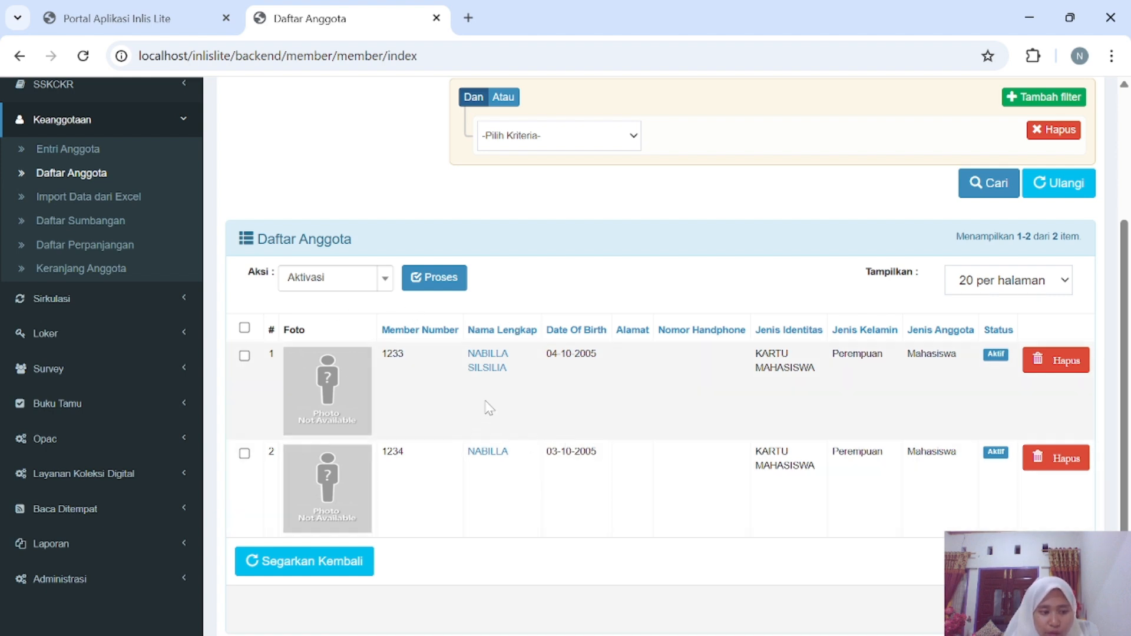
pyautogui.click(487, 360)
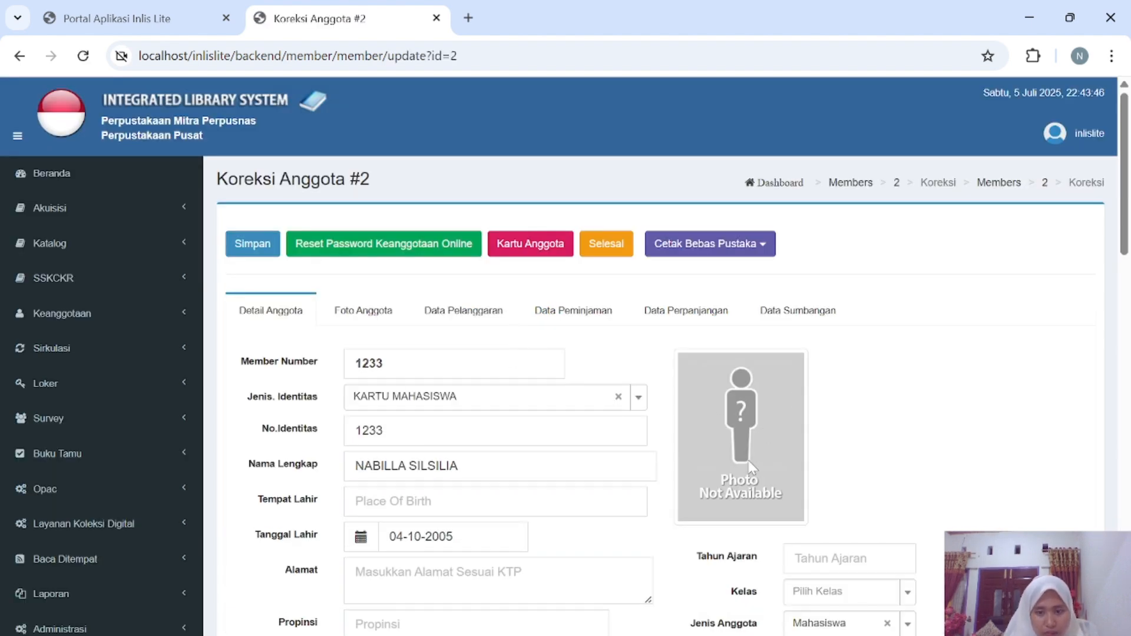
pyautogui.scroll(-1, 748, 461)
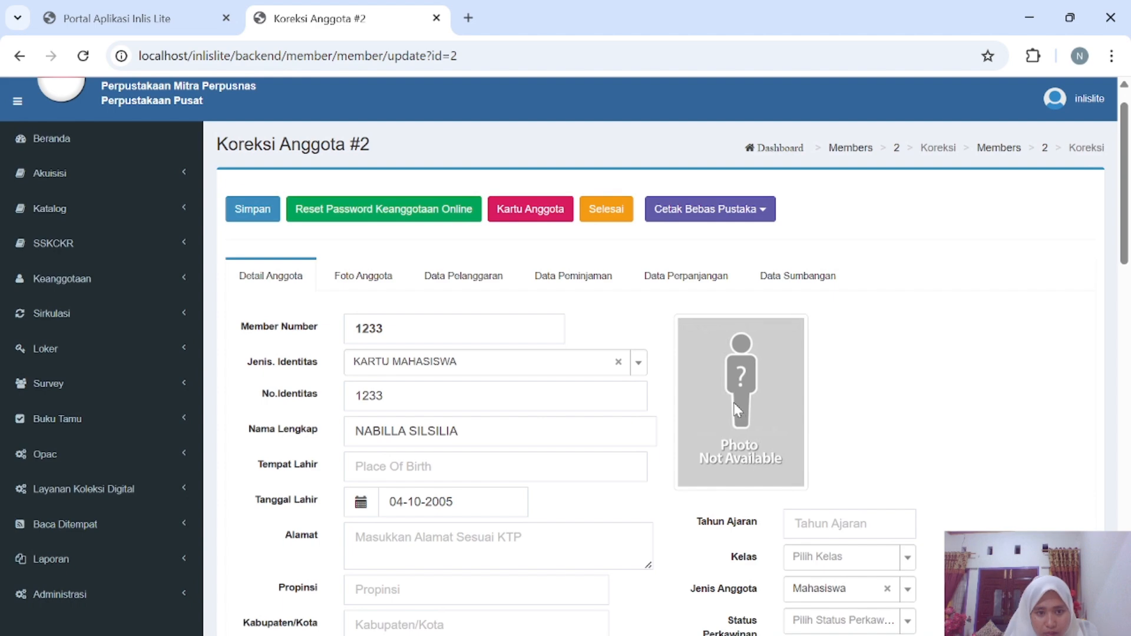
# On the Foto Anggota tab, pick member_2022005.jpg from C:\ciaaaaa\…\3. Pashoto Member & Import as the member photo.
pyautogui.click(394, 276)
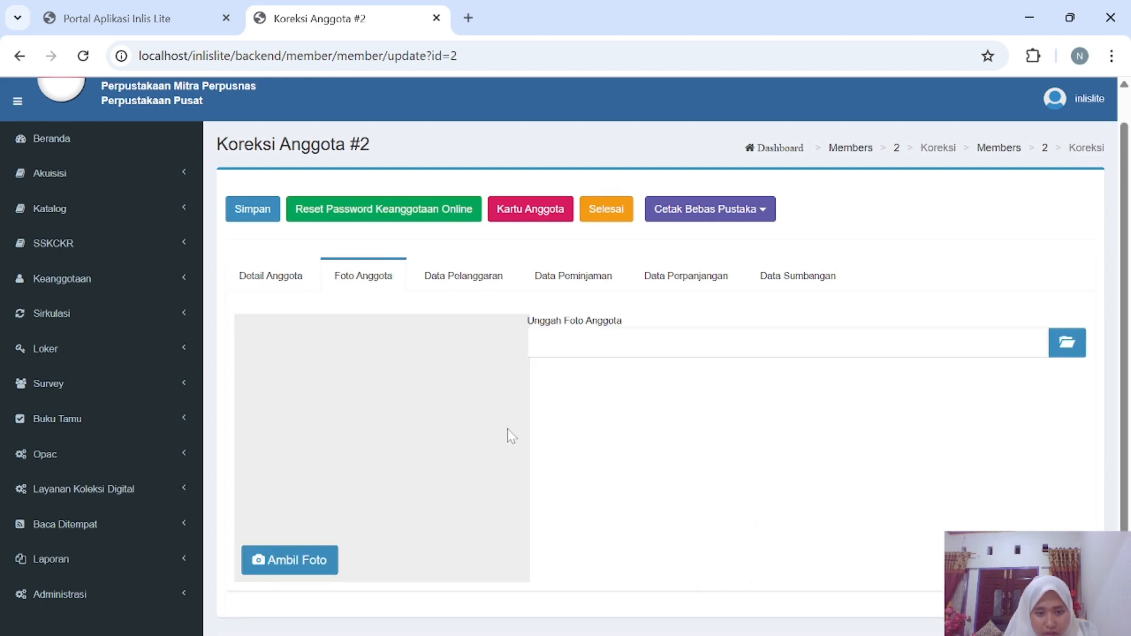
pyautogui.click(1072, 344)
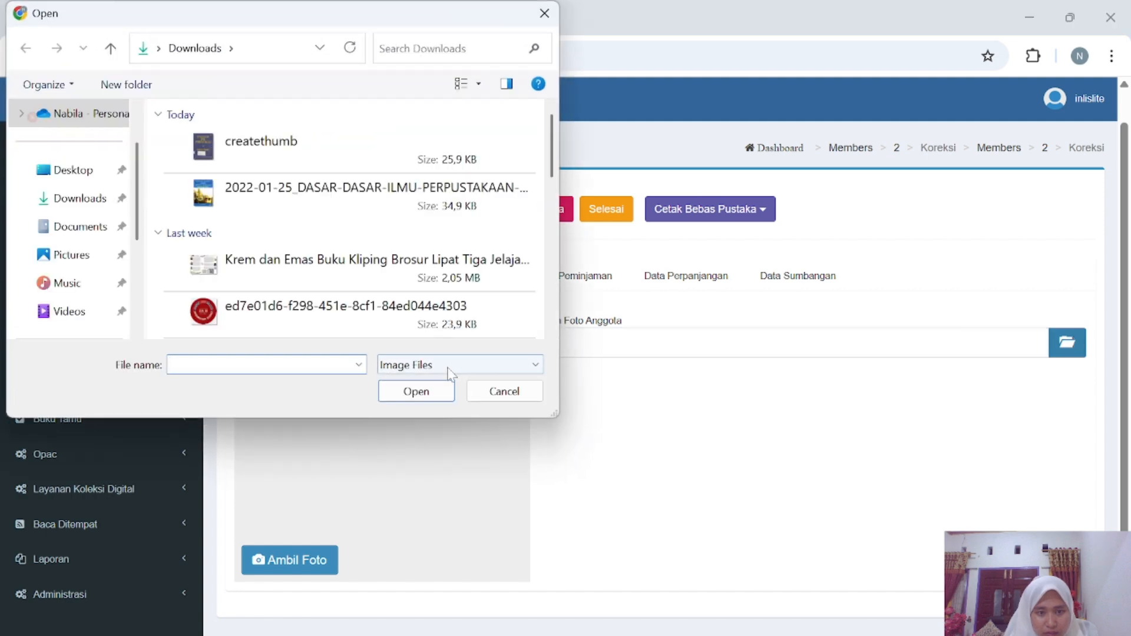
pyautogui.scroll(-3, 49, 284)
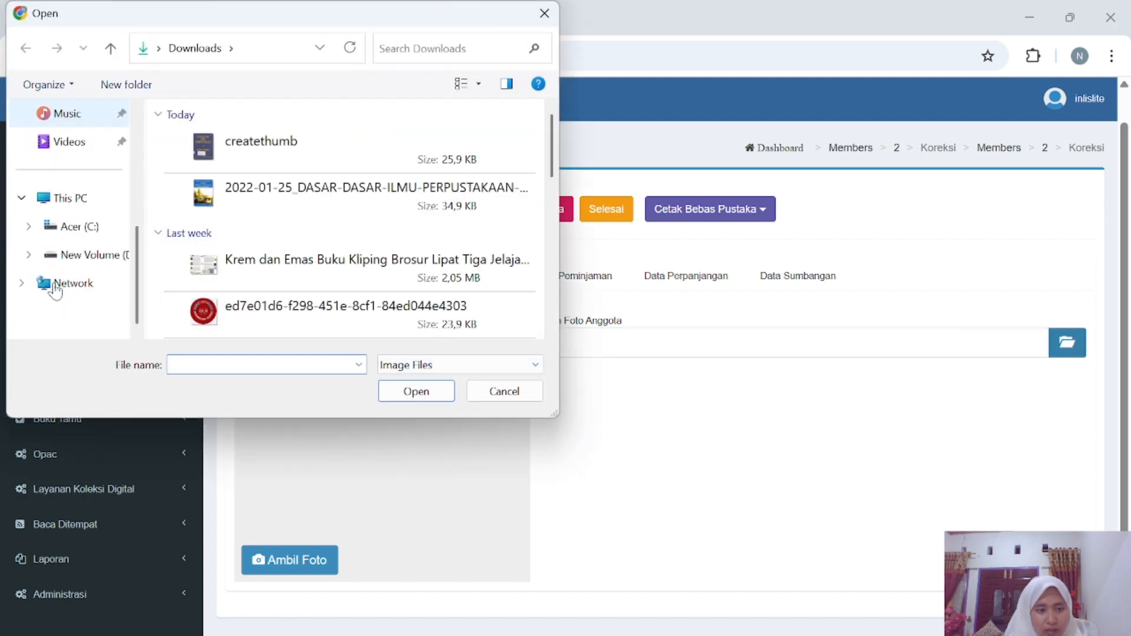
pyautogui.click(83, 226)
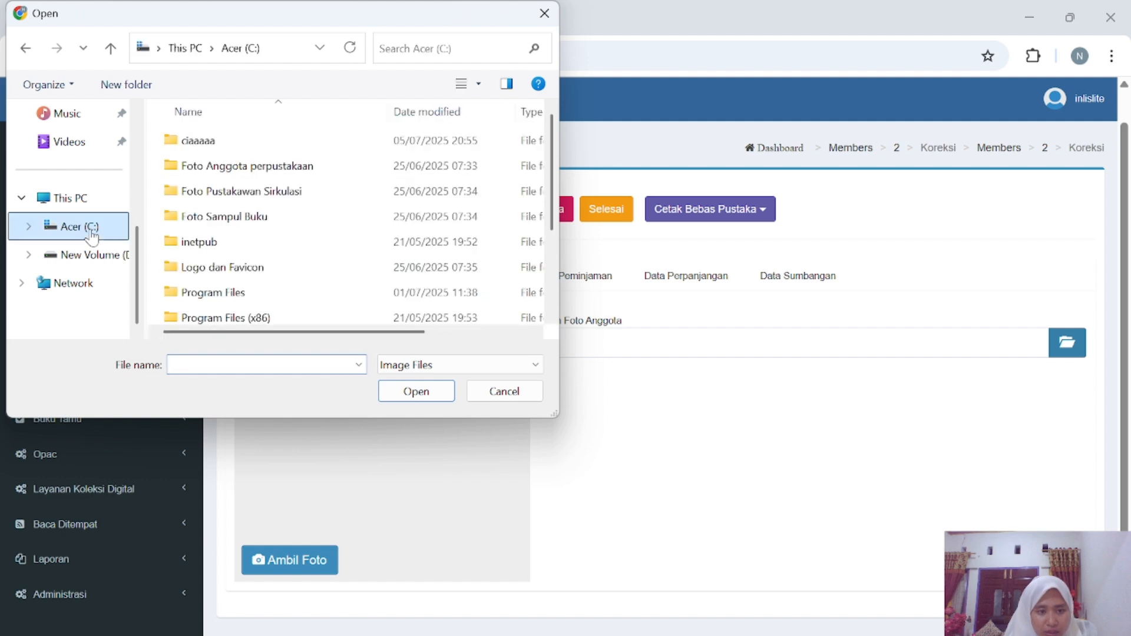
pyautogui.doubleClick(214, 142)
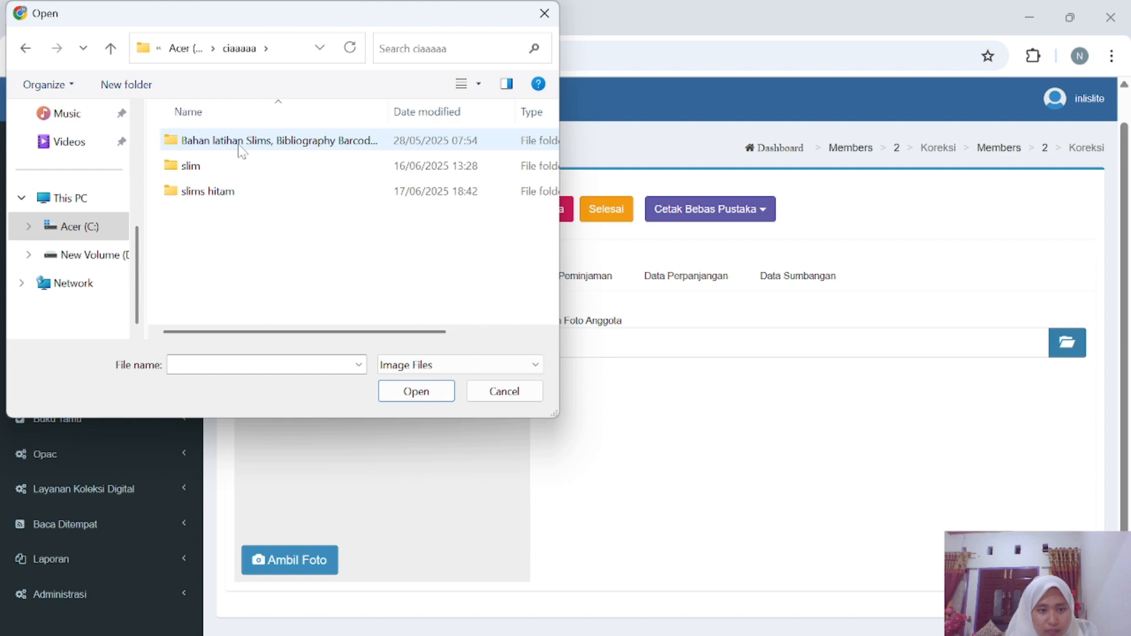
pyautogui.doubleClick(238, 145)
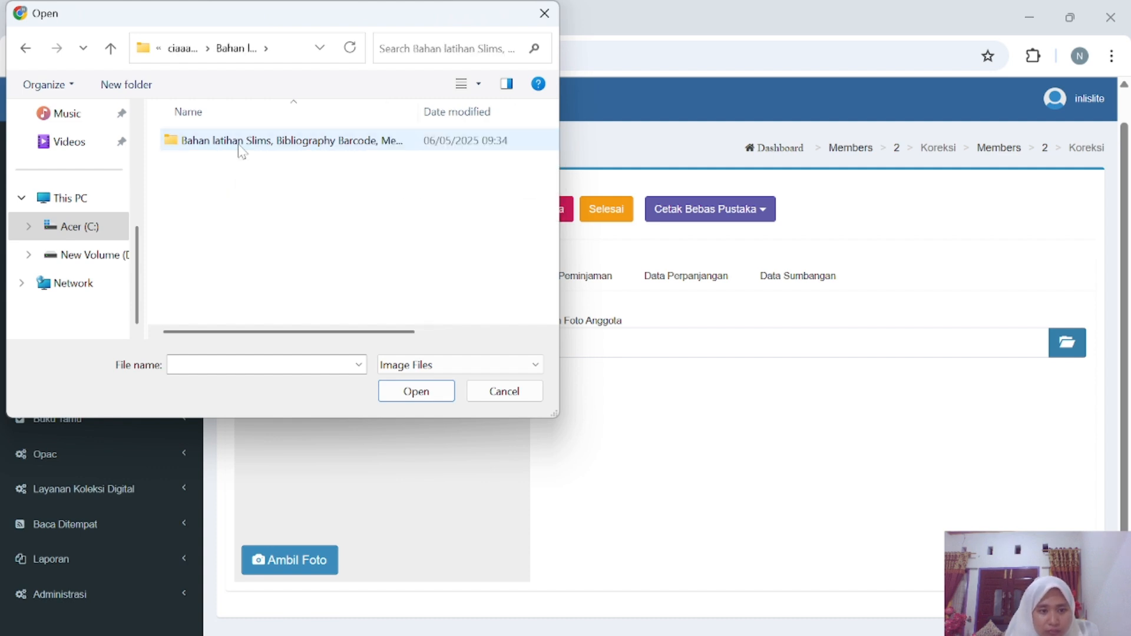
pyautogui.doubleClick(285, 140)
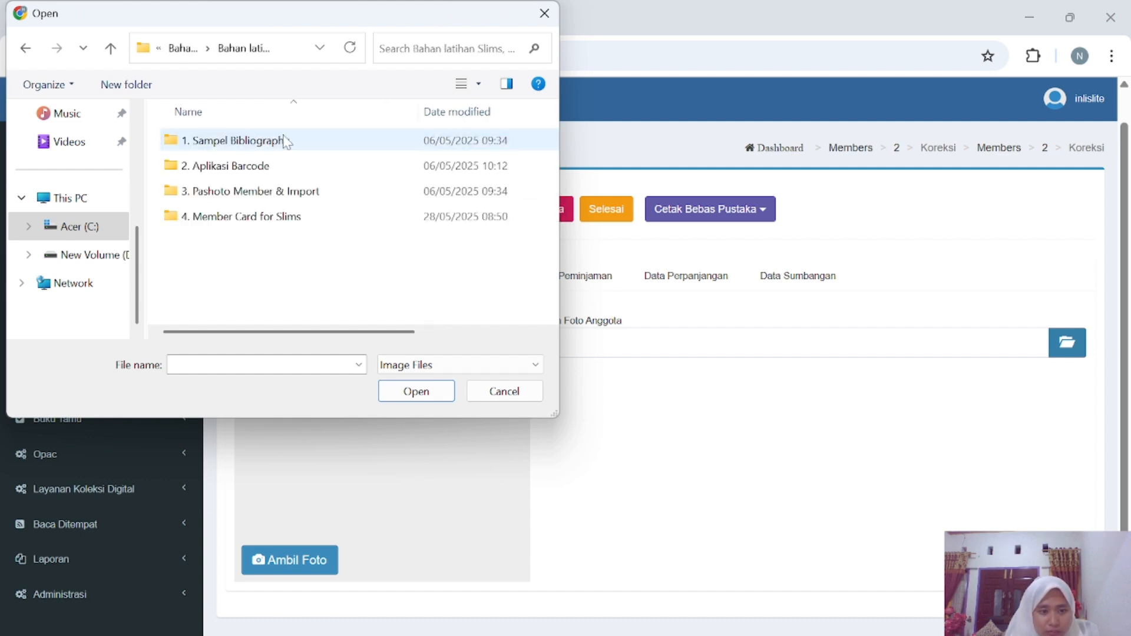
pyautogui.doubleClick(264, 192)
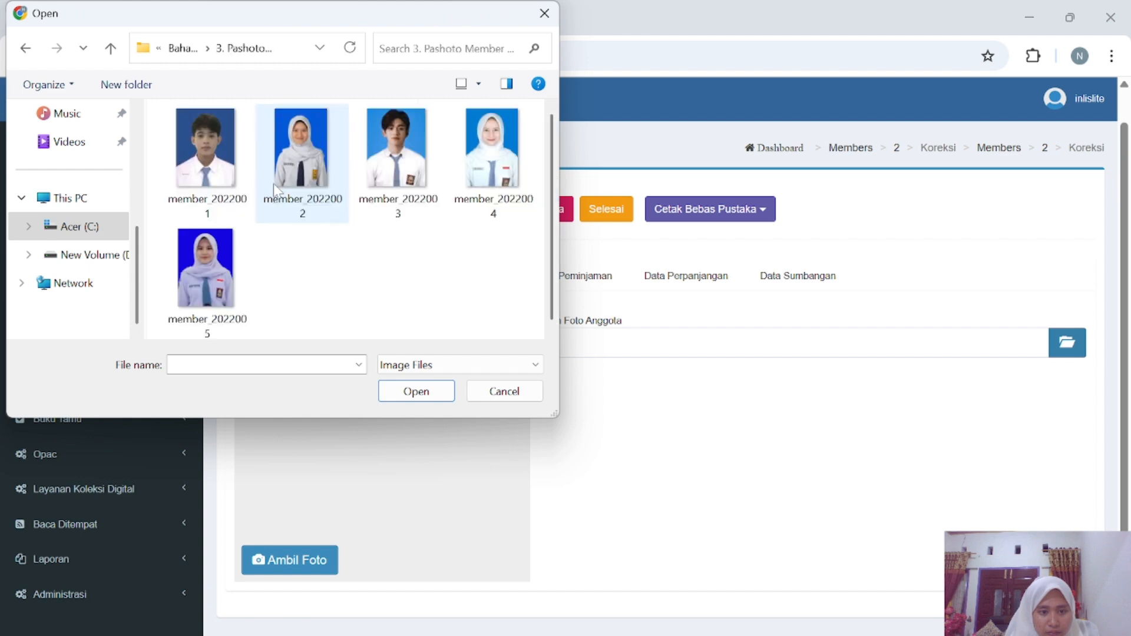
pyautogui.click(223, 287)
pyautogui.click(401, 391)
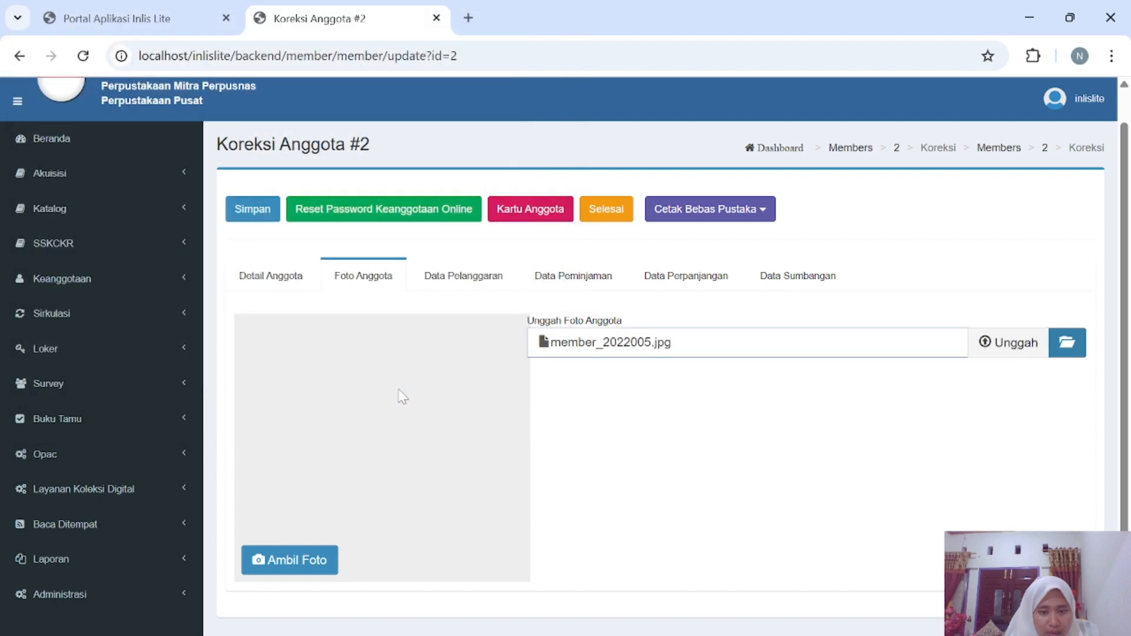
# Upload member_2022005.jpg, save the member record, and check its photo in the Daftar Anggota list.
pyautogui.click(1003, 351)
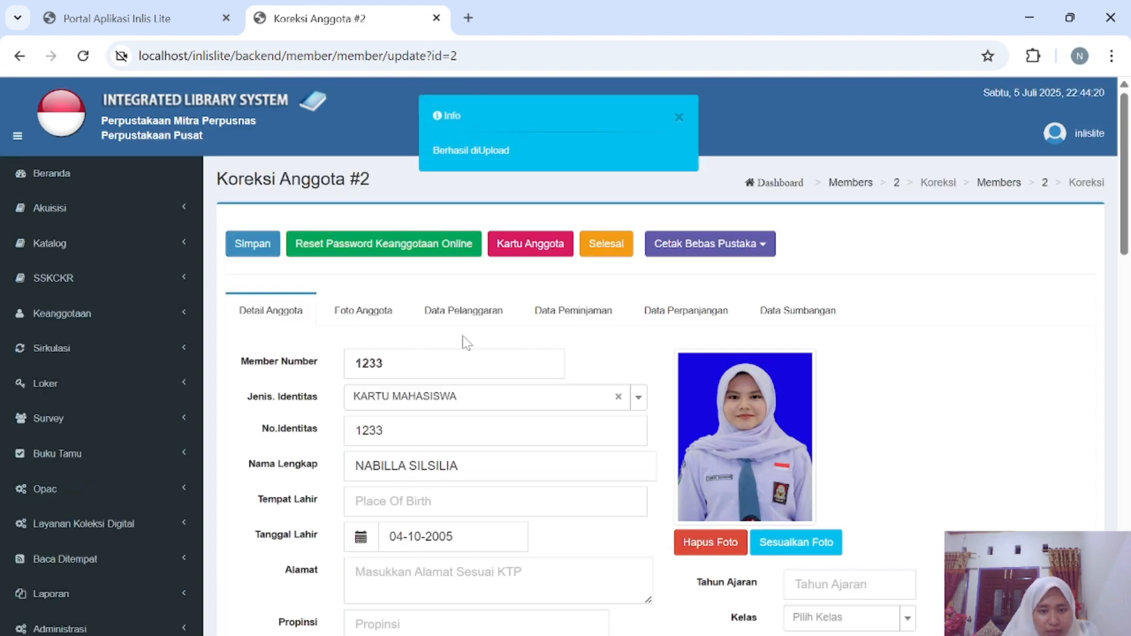
pyautogui.click(256, 246)
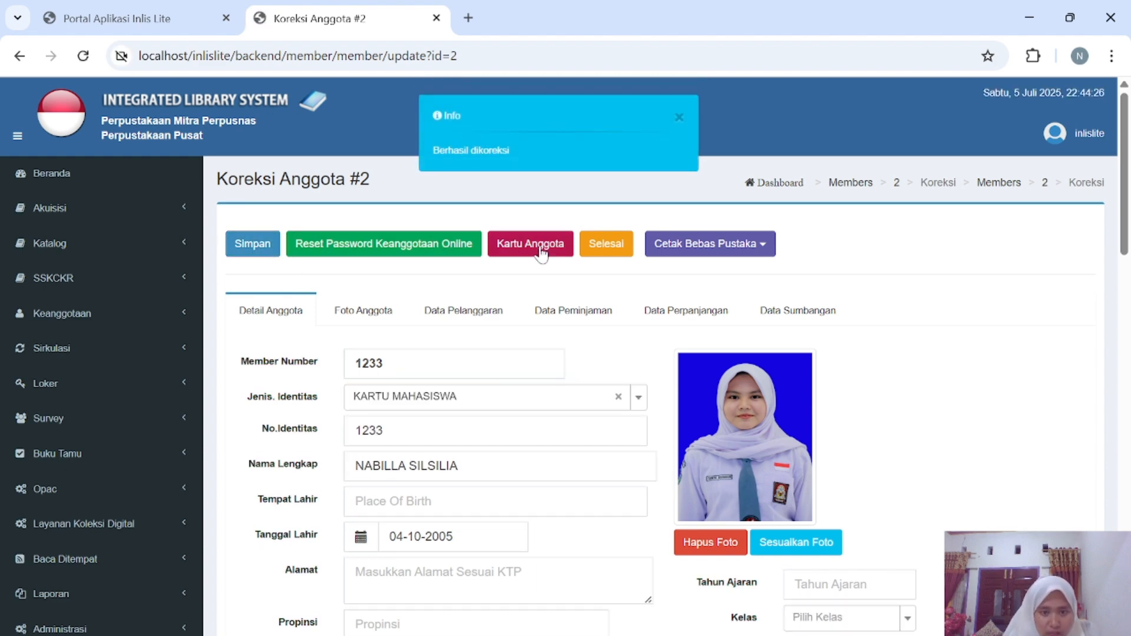
pyautogui.click(607, 244)
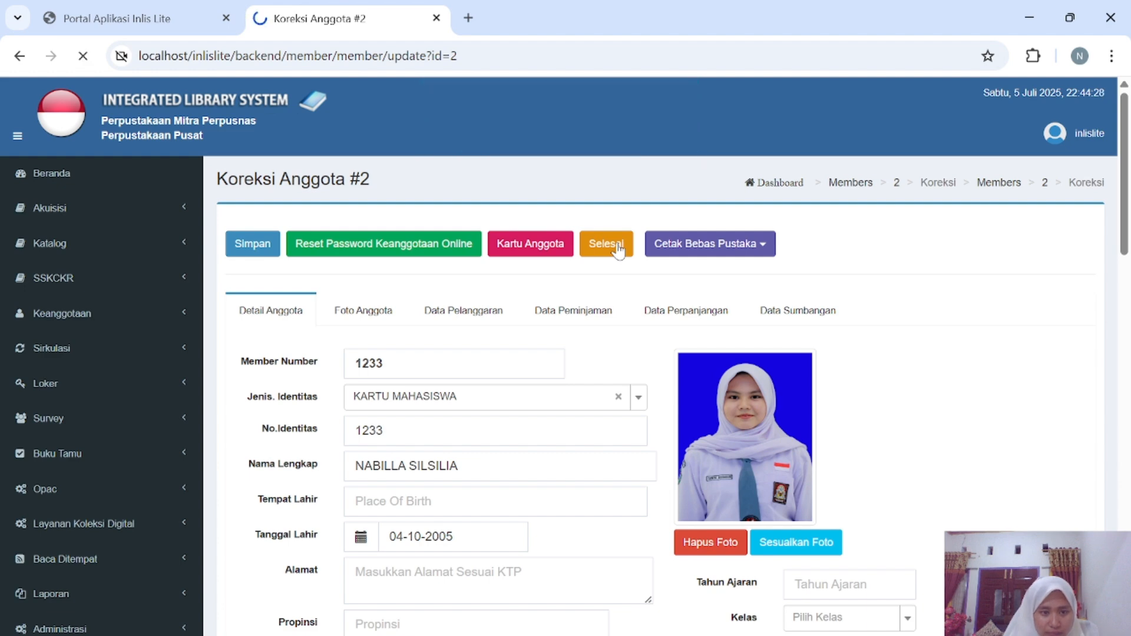
pyautogui.scroll(-3, 364, 486)
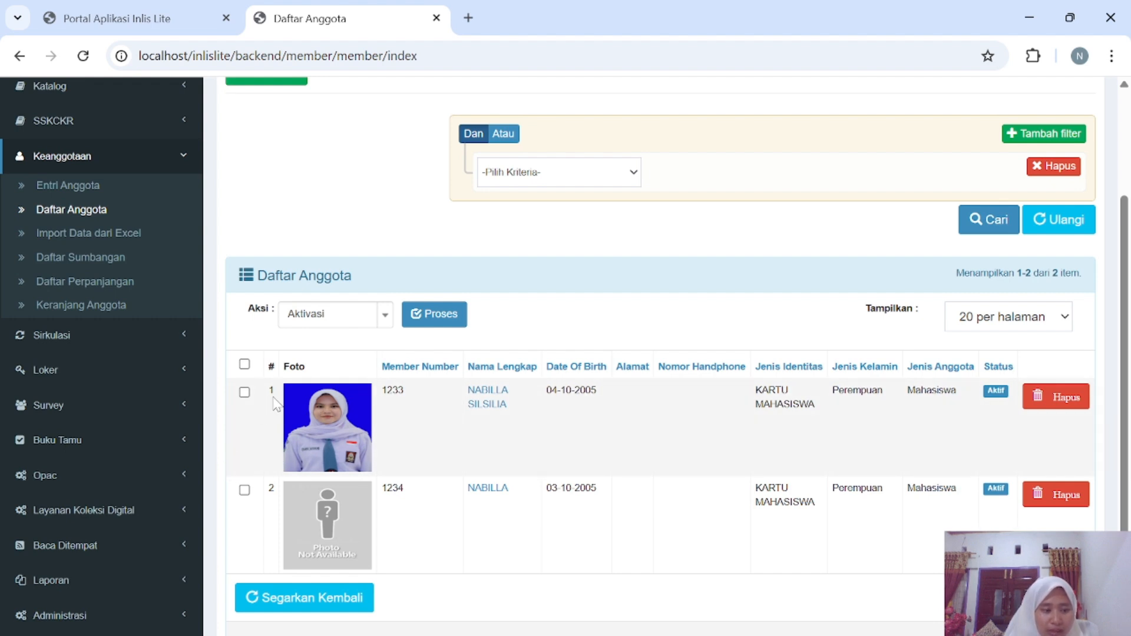
pyautogui.scroll(3, 268, 310)
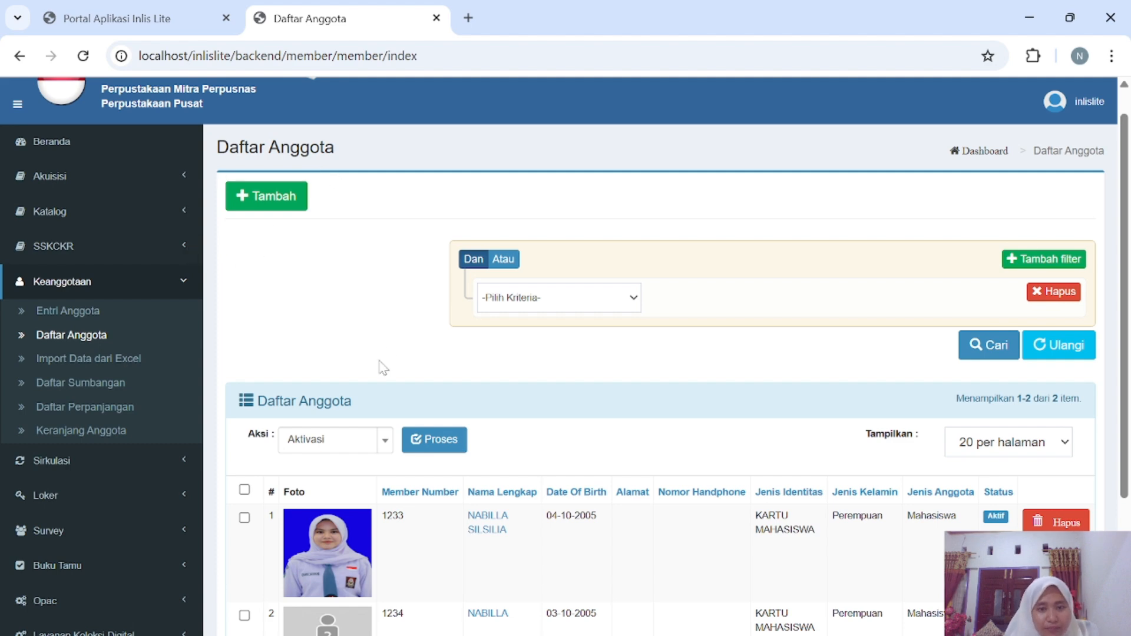
pyautogui.scroll(-2, 380, 367)
pyautogui.scroll(3, 381, 367)
pyautogui.scroll(-2, 455, 365)
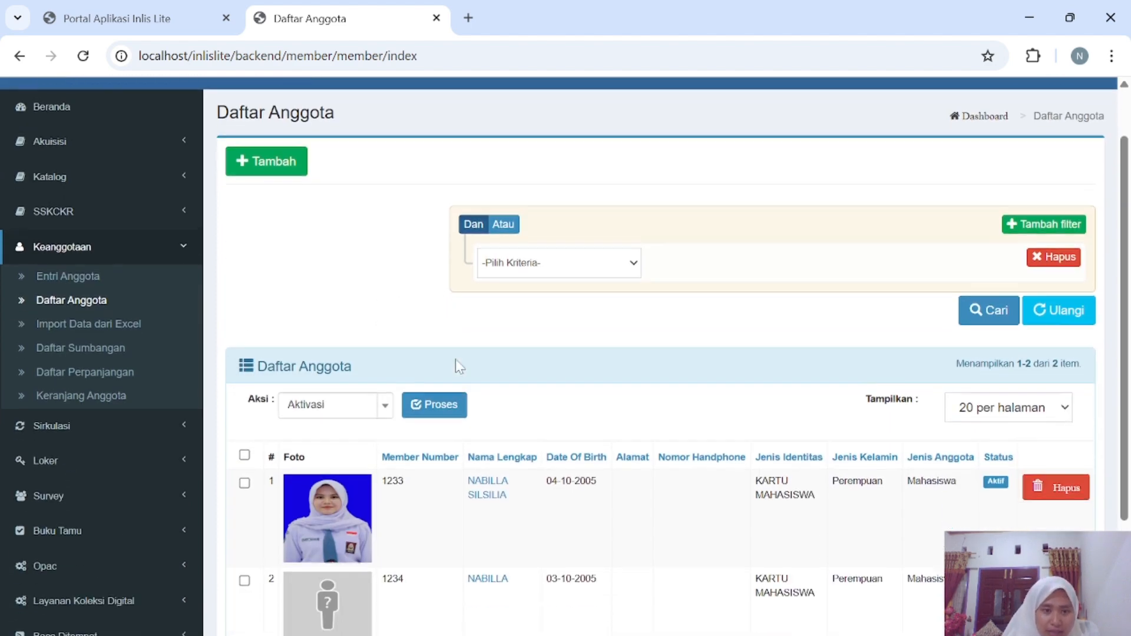
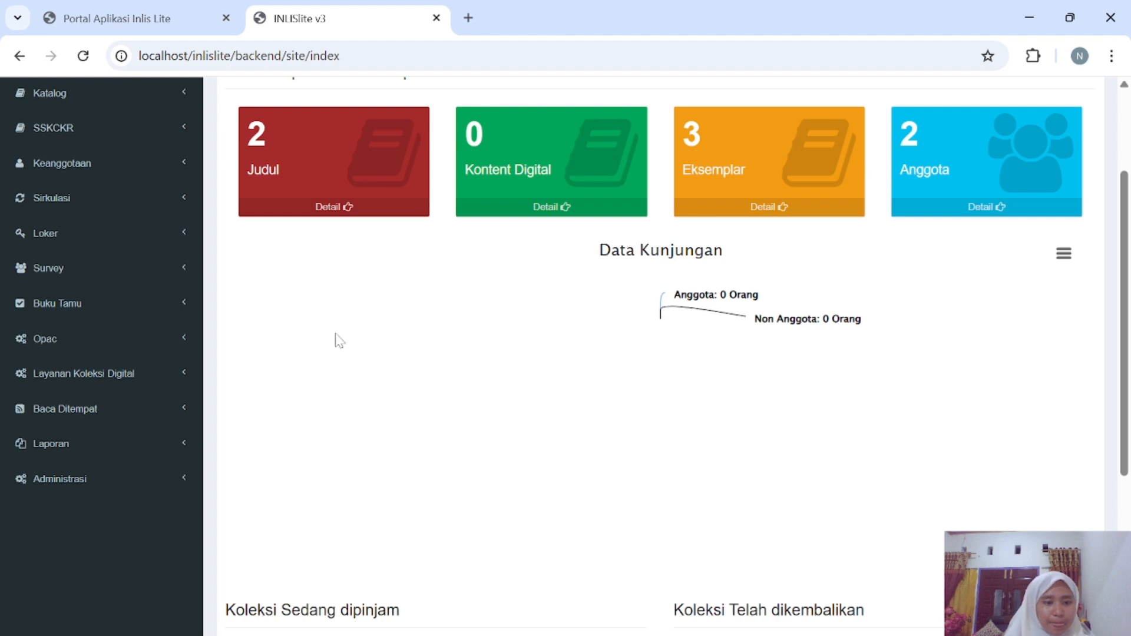
# Open Sirkulasi > Entri Peminjaman and look up the member by autofilled member number.
pyautogui.scroll(2, 373, 288)
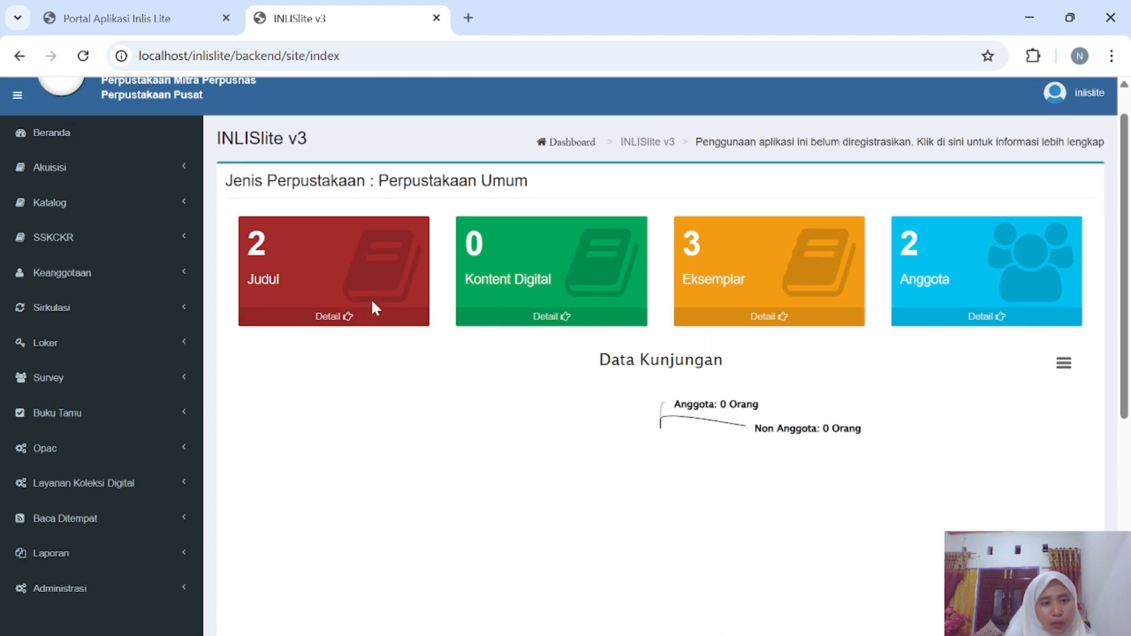
pyautogui.scroll(1, 369, 298)
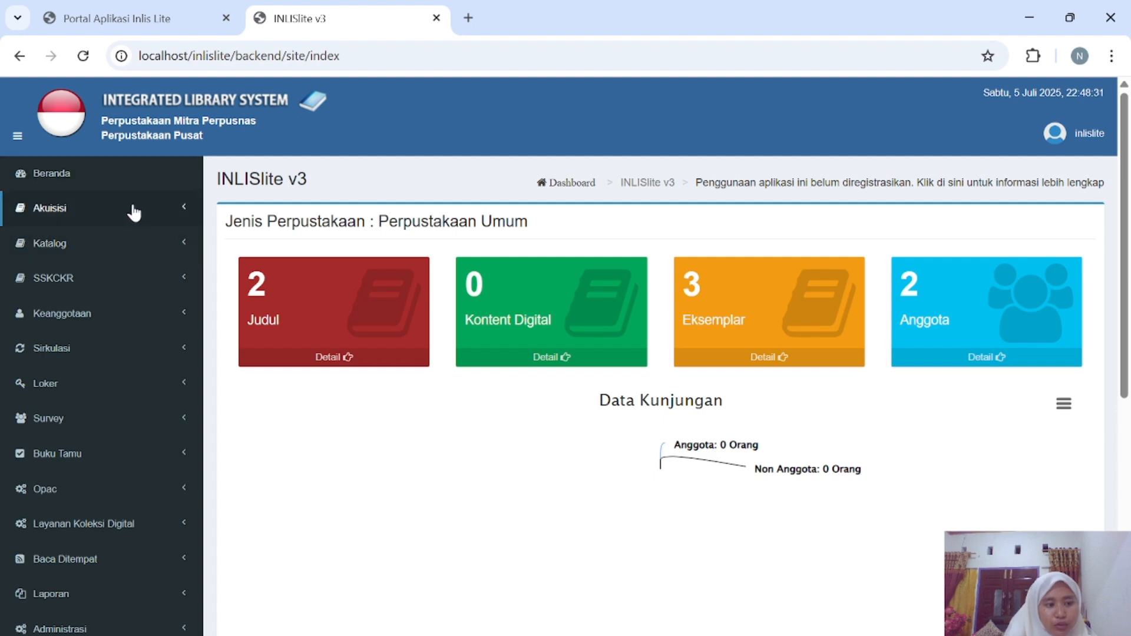
pyautogui.click(179, 349)
pyautogui.scroll(-1, 158, 416)
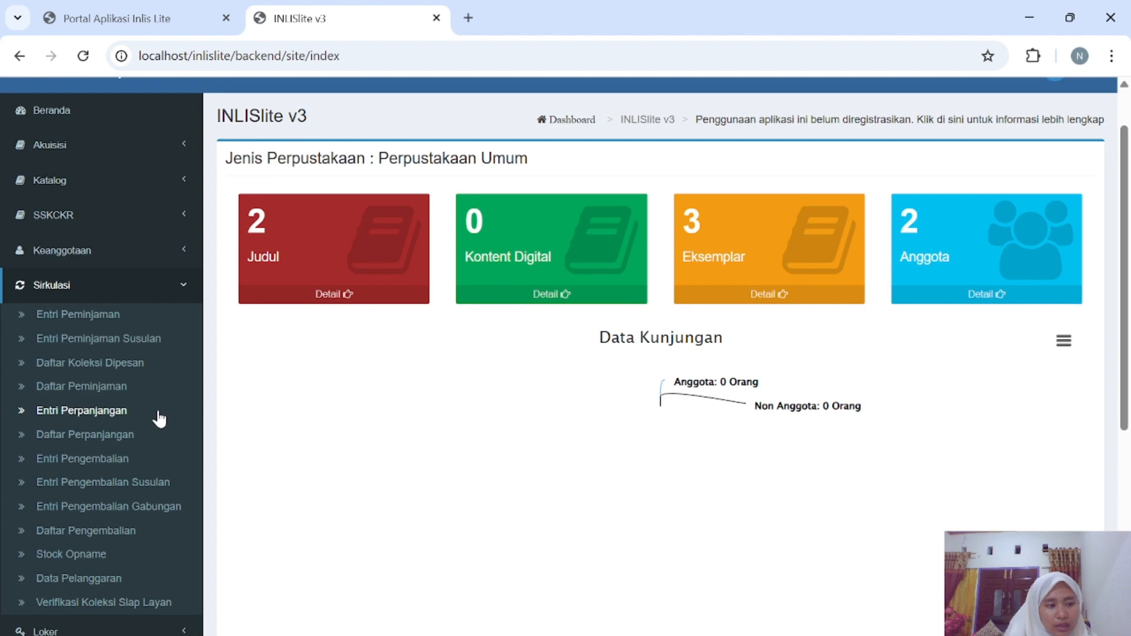
pyautogui.click(101, 323)
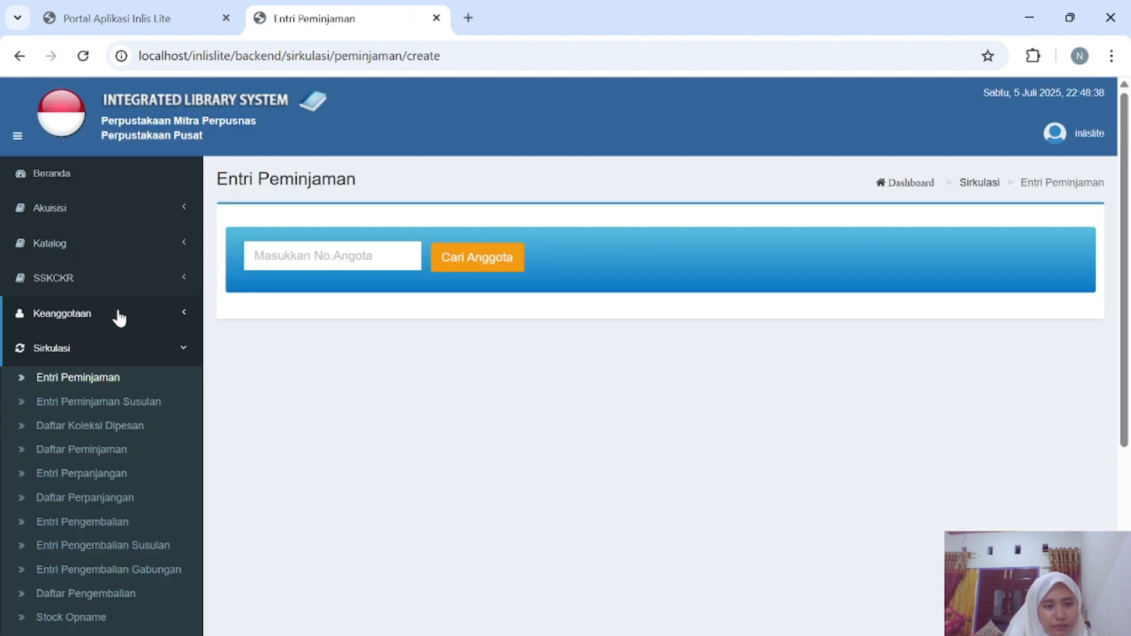
pyautogui.click(258, 258)
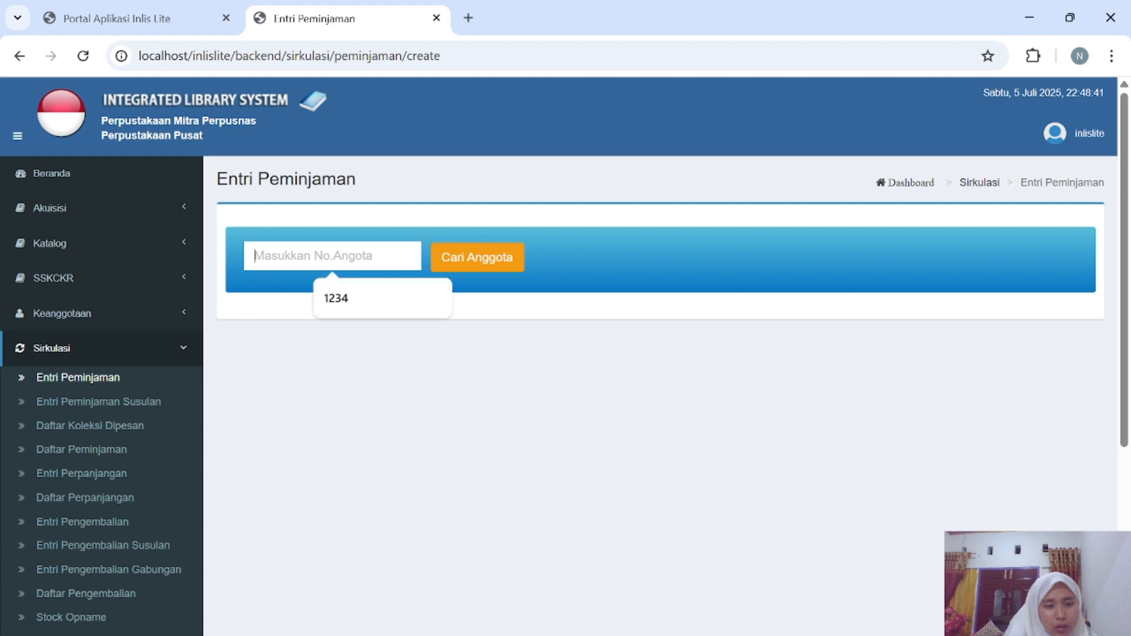
pyautogui.click(386, 308)
pyautogui.click(452, 255)
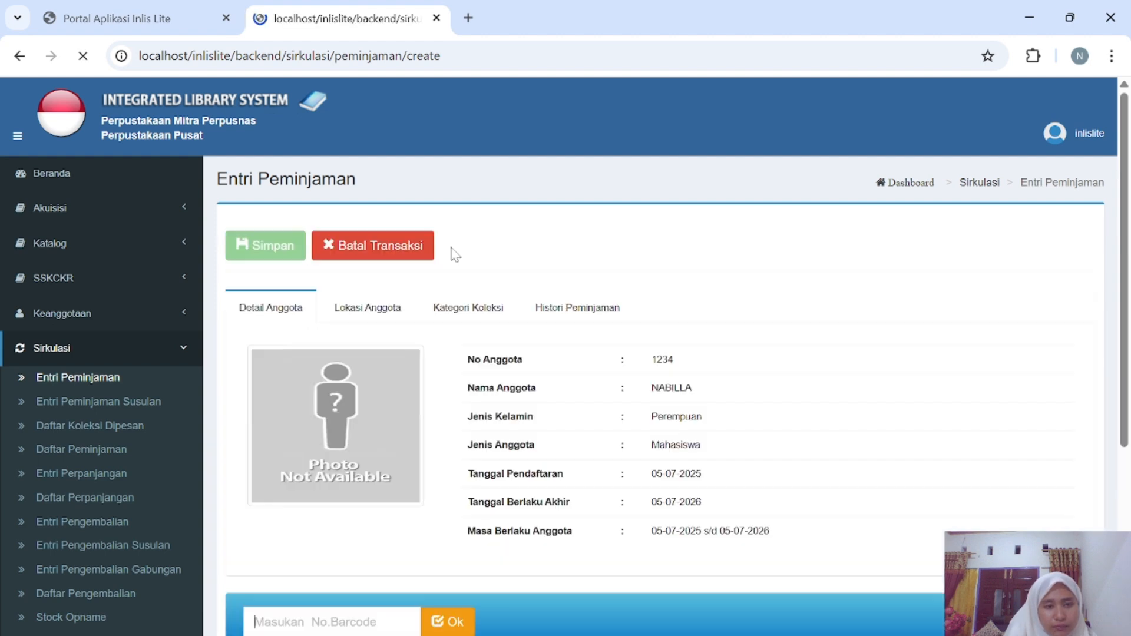
# Add copies 001 and 002 of Pengantar ilmu perpustakaan to the loan cart, due 24-07-2025.
pyautogui.scroll(-1, 445, 351)
pyautogui.scroll(-3, 443, 349)
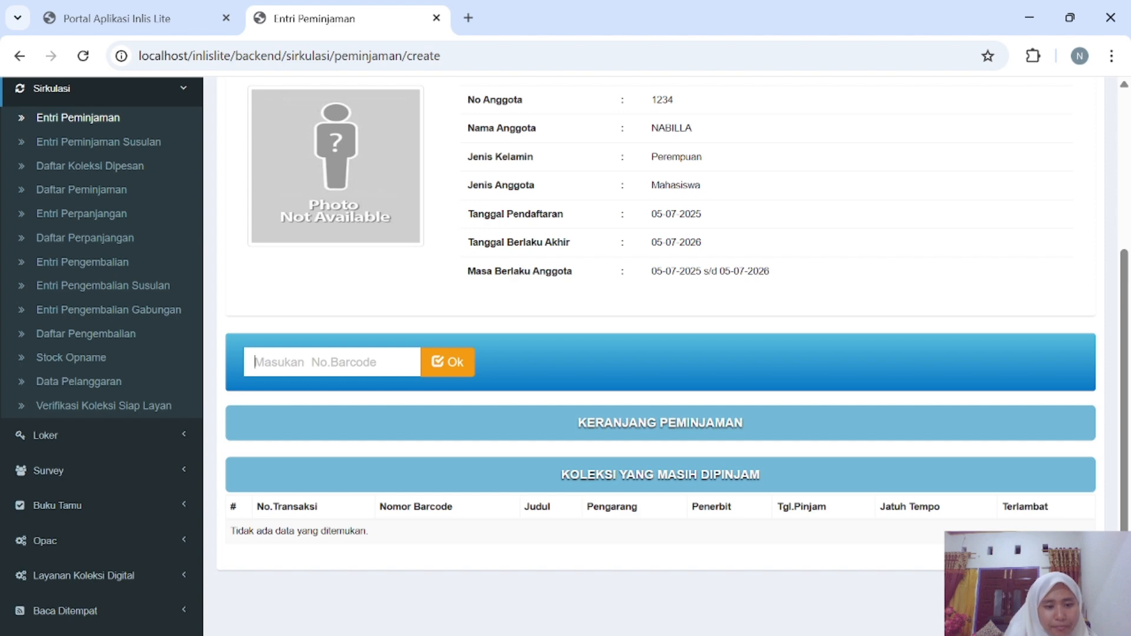
pyautogui.write('001')
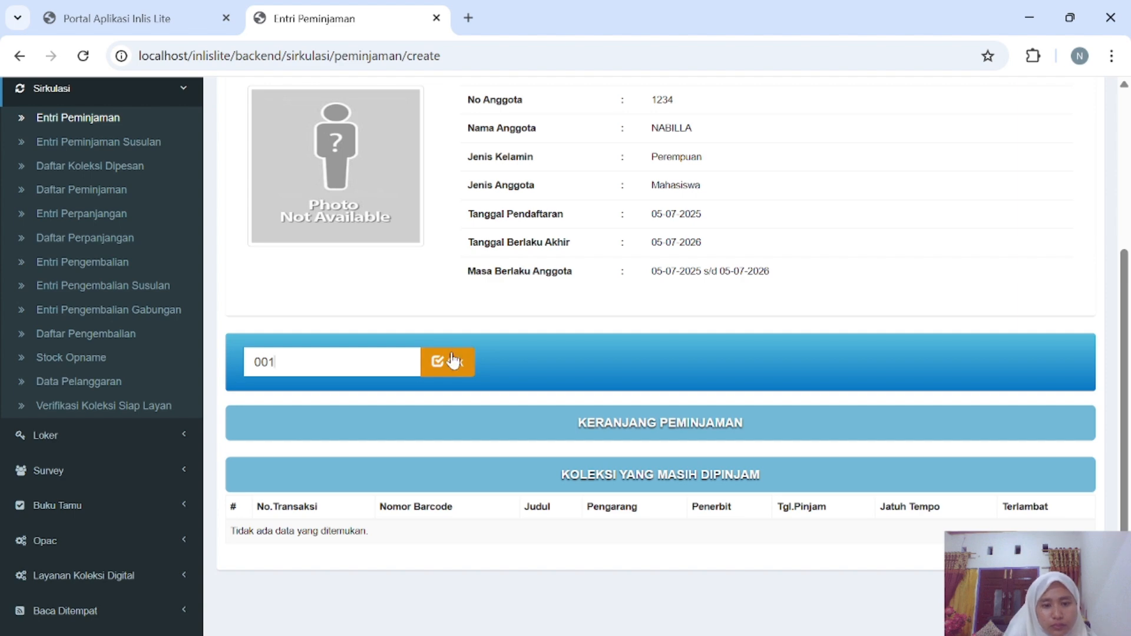
pyautogui.click(452, 360)
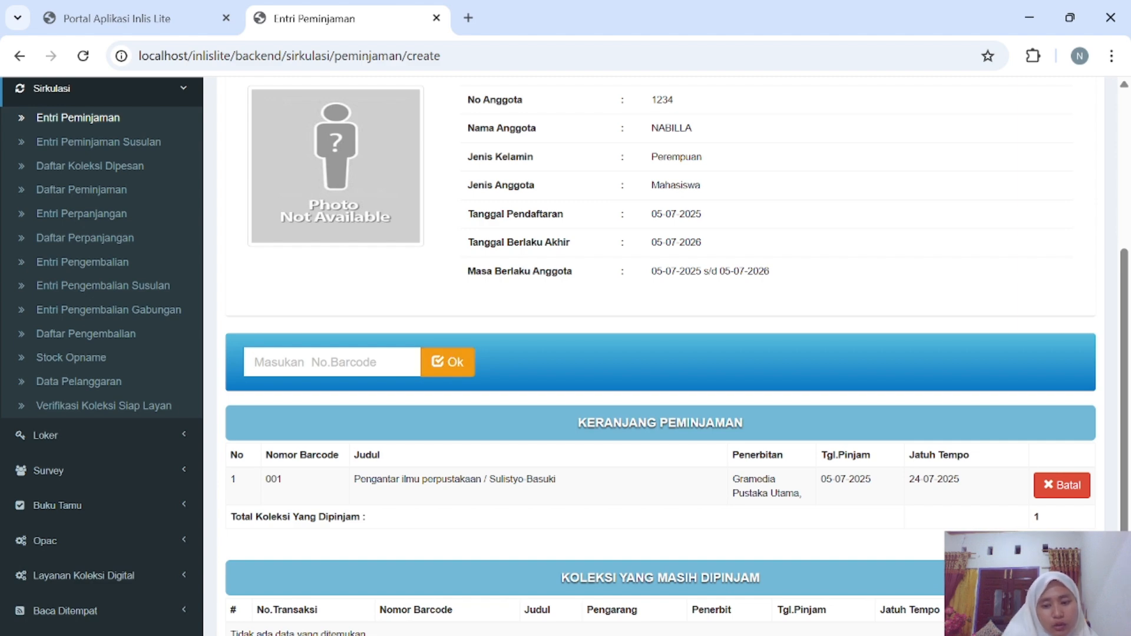
pyautogui.write('002')
pyautogui.click(432, 359)
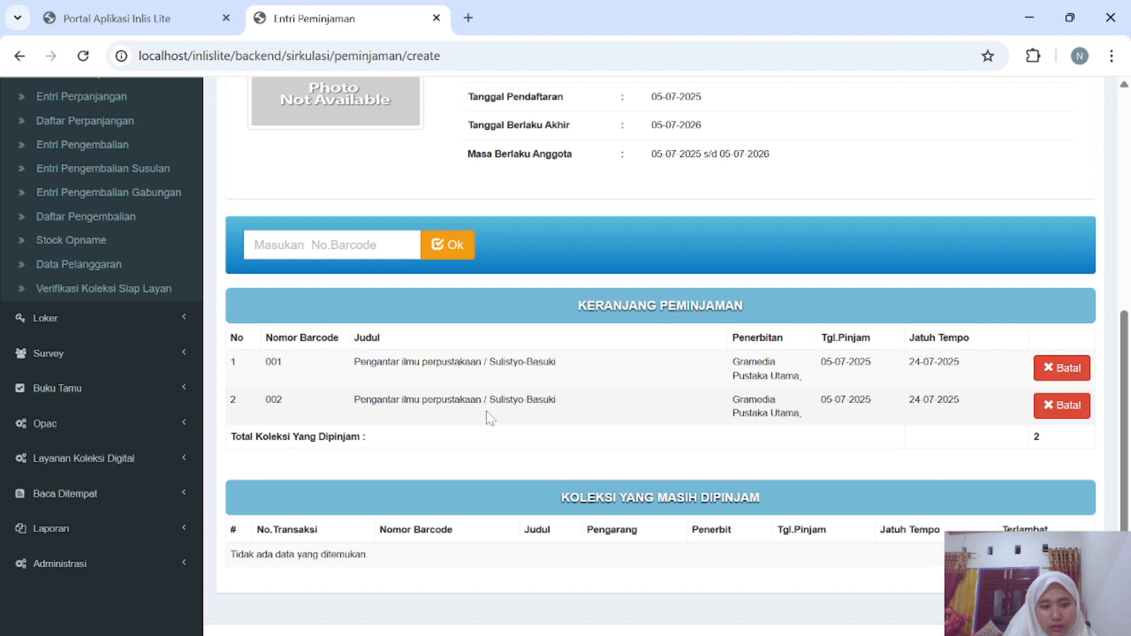
pyautogui.scroll(6, 489, 418)
pyautogui.scroll(-1, 489, 419)
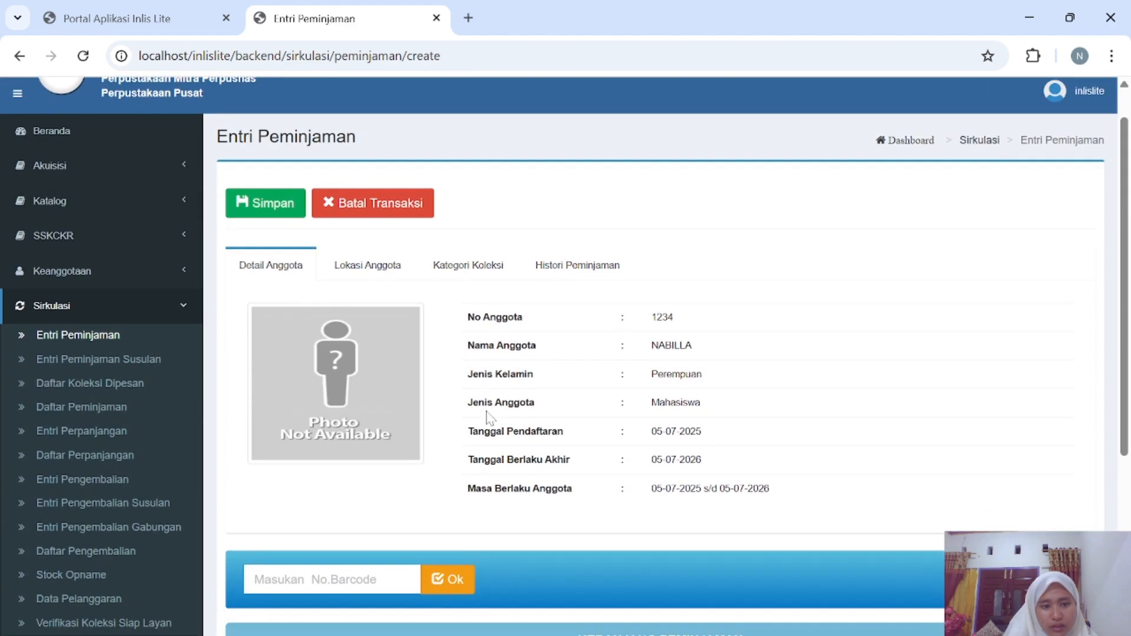
# Save the loan transaction and preview its loan slip, closing it without printing.
pyautogui.click(282, 207)
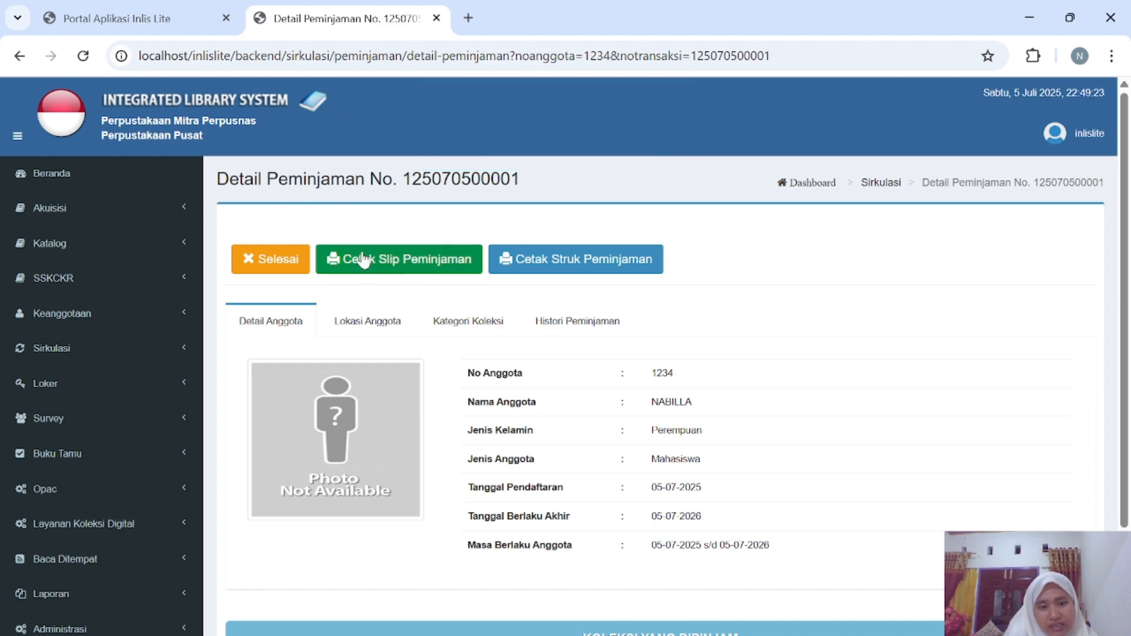
pyautogui.click(395, 272)
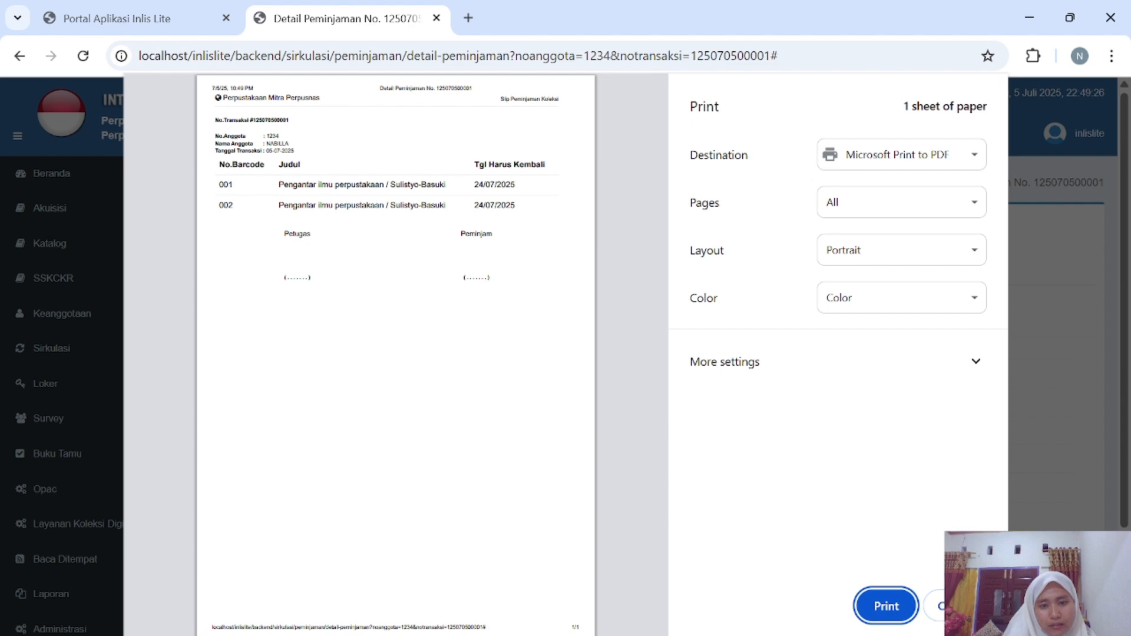
pyautogui.click(939, 607)
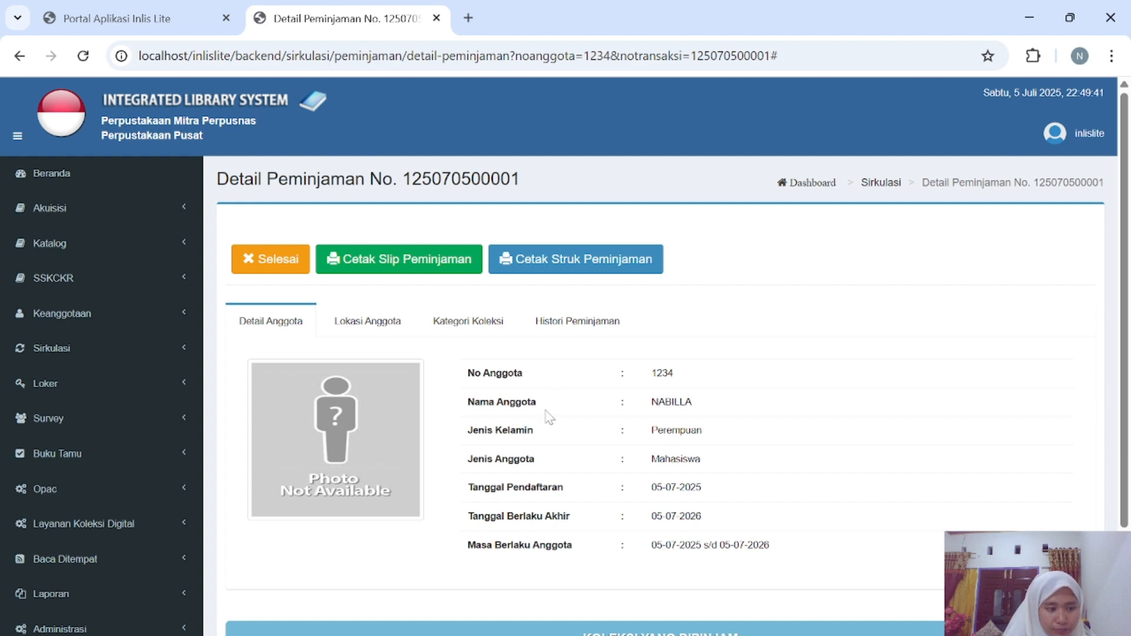
pyautogui.scroll(-1, 549, 418)
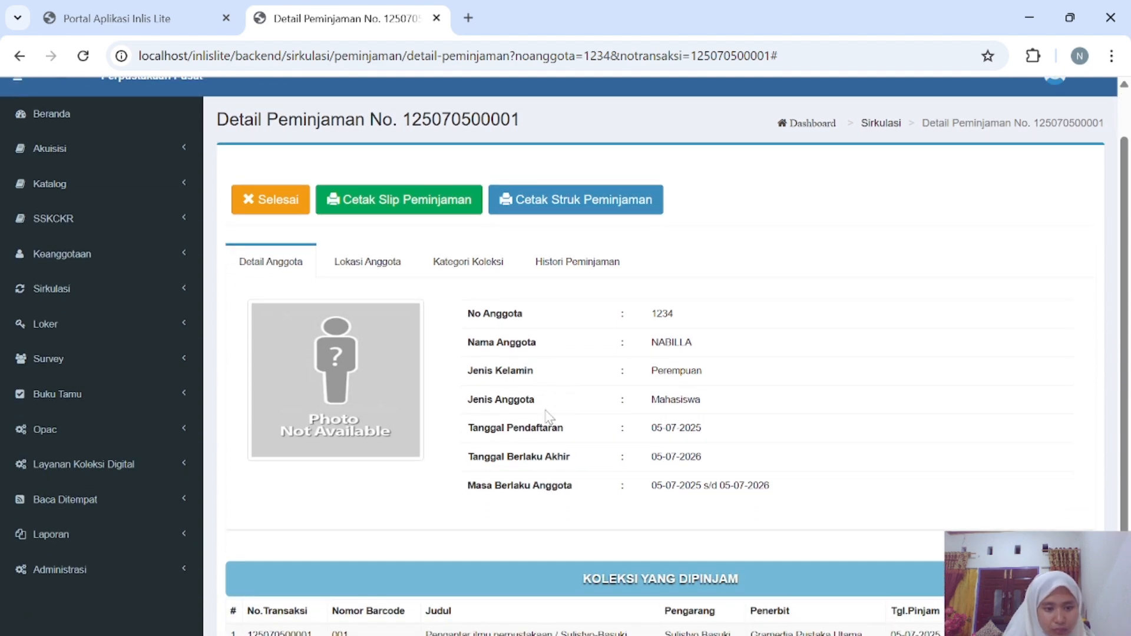
pyautogui.scroll(1, 549, 417)
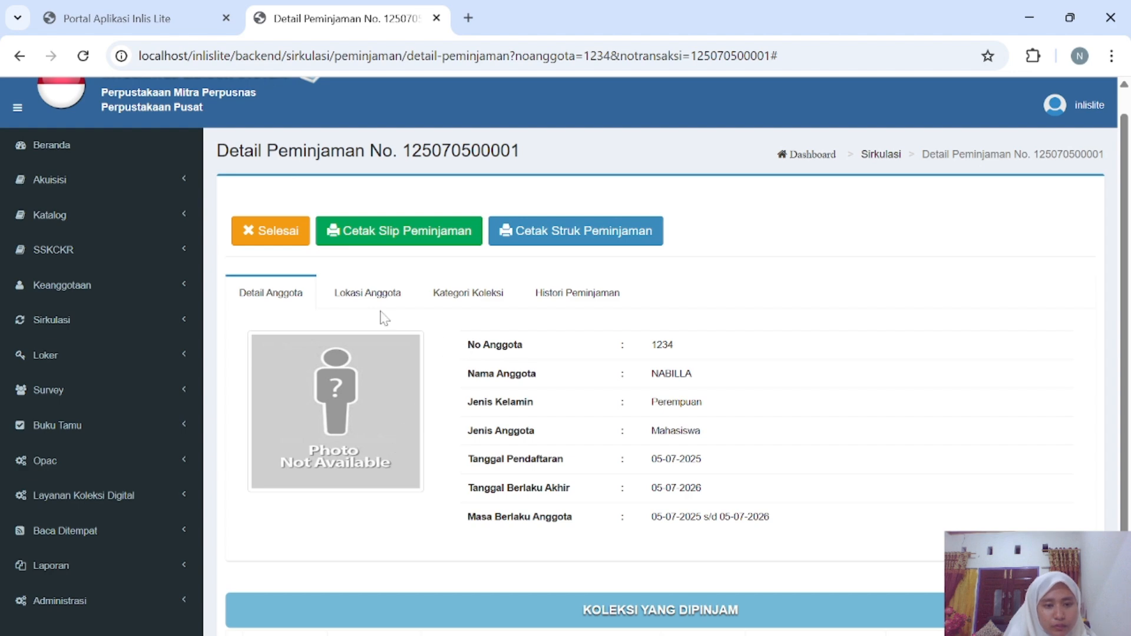
pyautogui.scroll(-2, 465, 418)
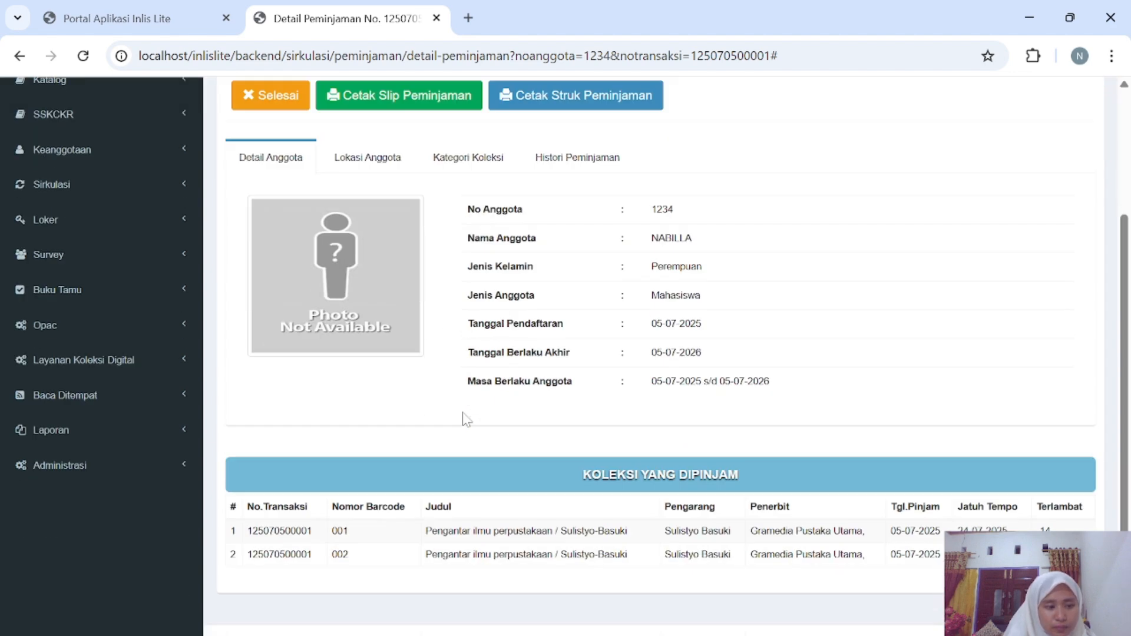
pyautogui.scroll(1, 379, 384)
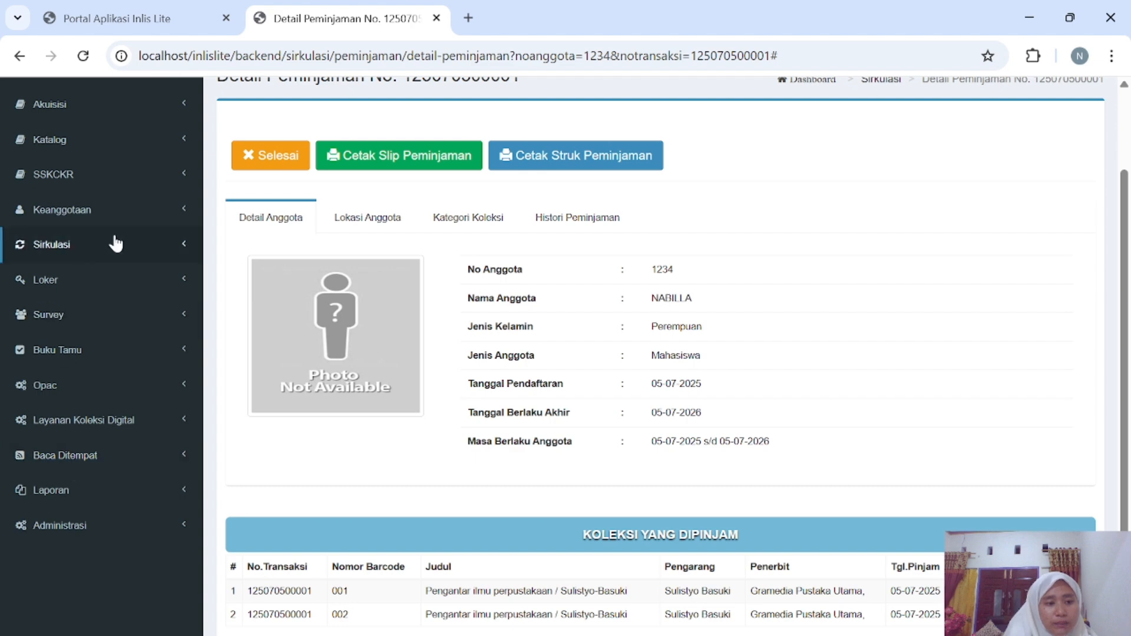
pyautogui.scroll(2, 114, 233)
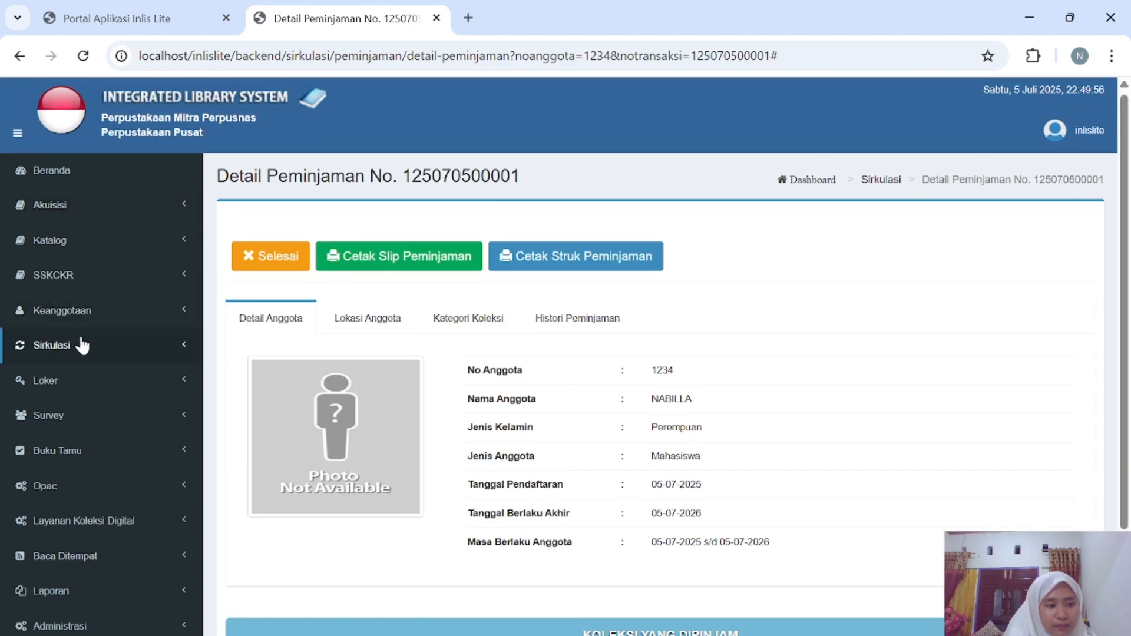
pyautogui.click(82, 345)
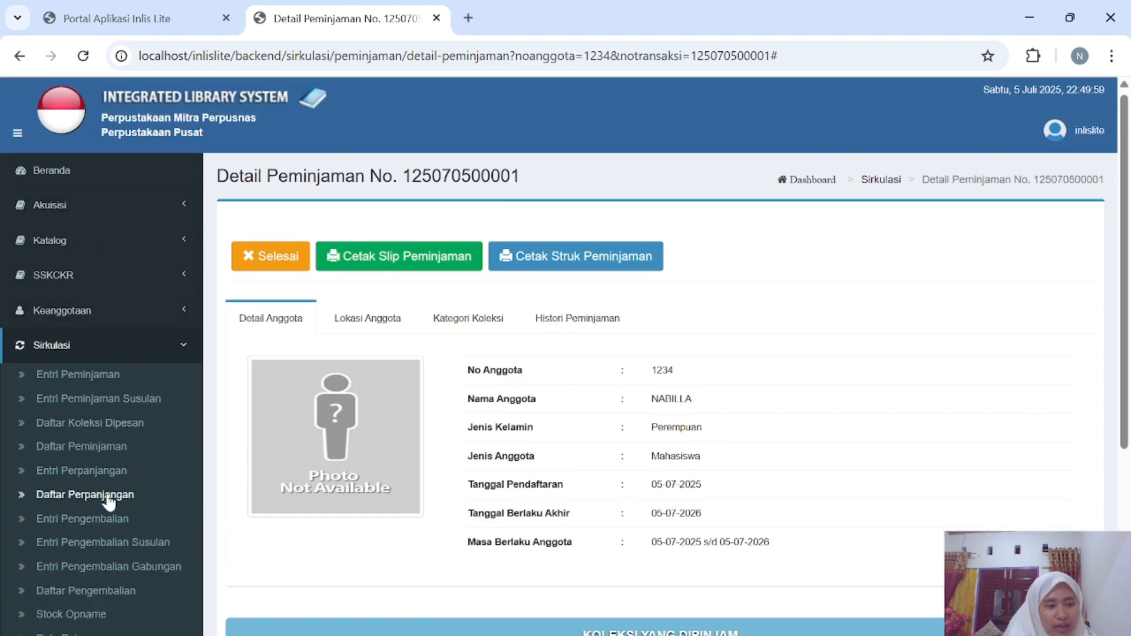
pyautogui.scroll(-1, 120, 476)
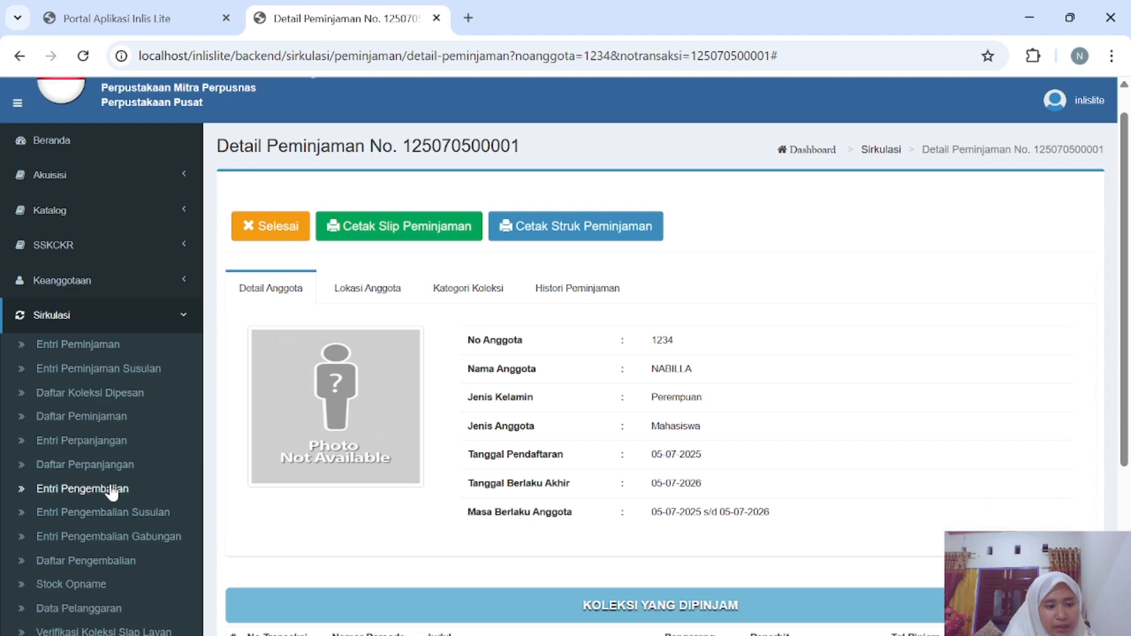
# In Entri Pengembalian, enter barcode 001 for return and save the return transaction.
pyautogui.click(110, 485)
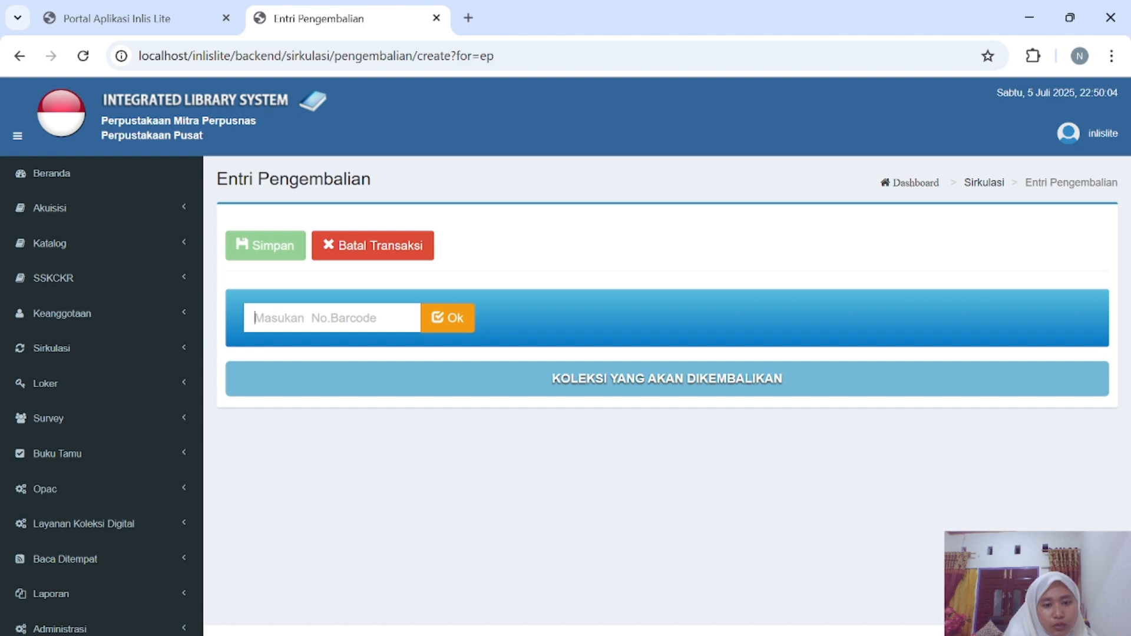
pyautogui.write('001')
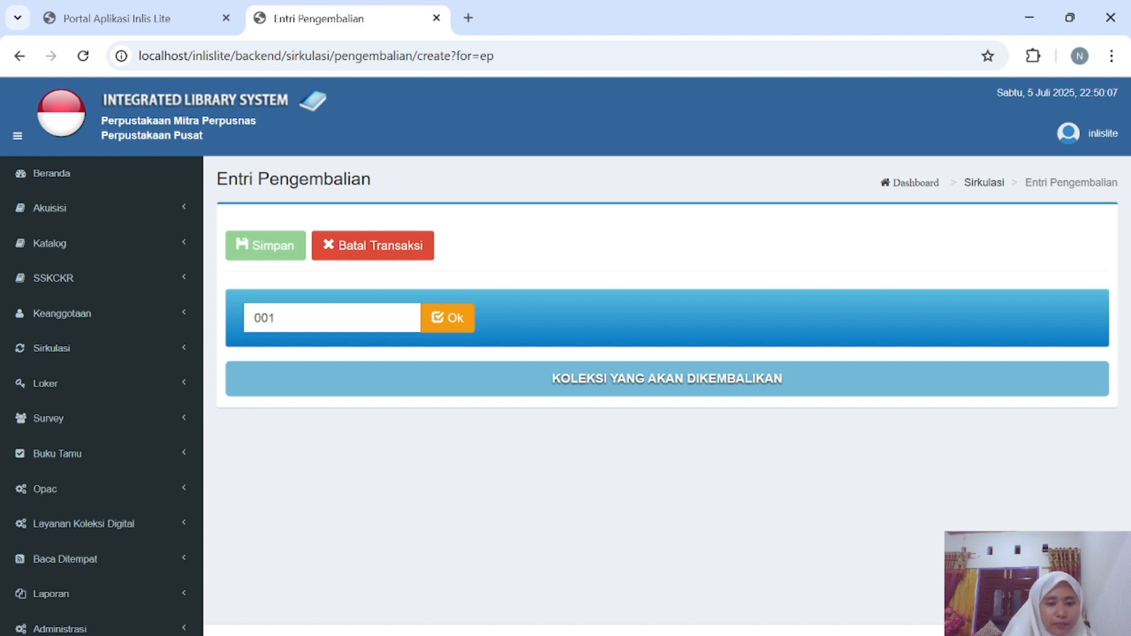
pyautogui.click(458, 321)
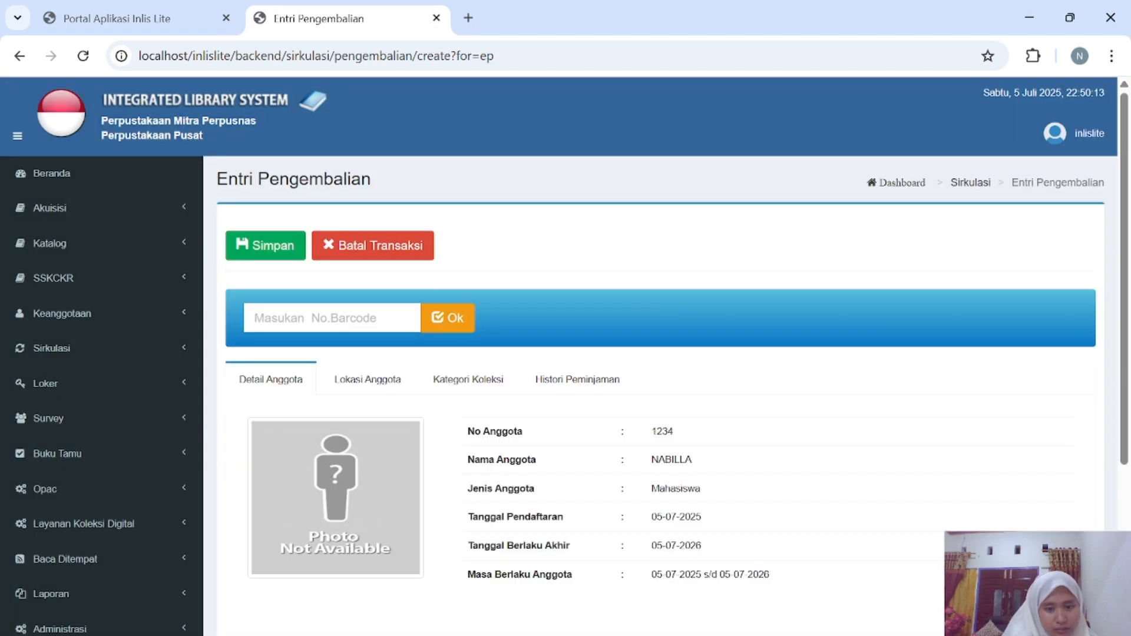
pyautogui.scroll(-2, 480, 518)
pyautogui.scroll(-1, 480, 519)
pyautogui.scroll(1, 389, 480)
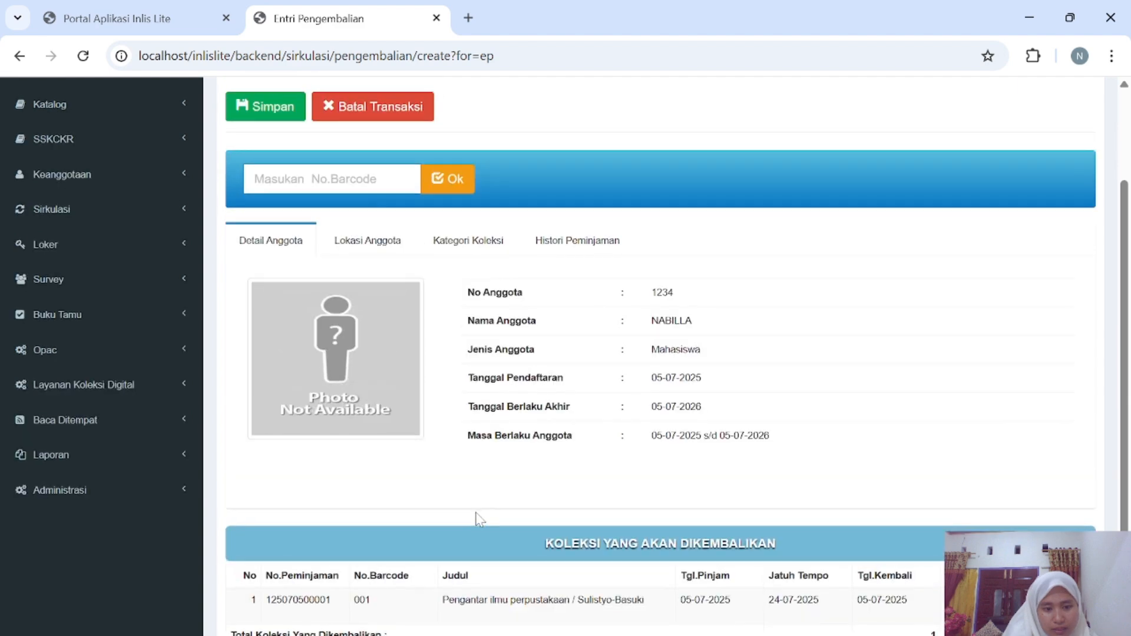
pyautogui.scroll(-2, 302, 444)
pyautogui.scroll(4, 371, 471)
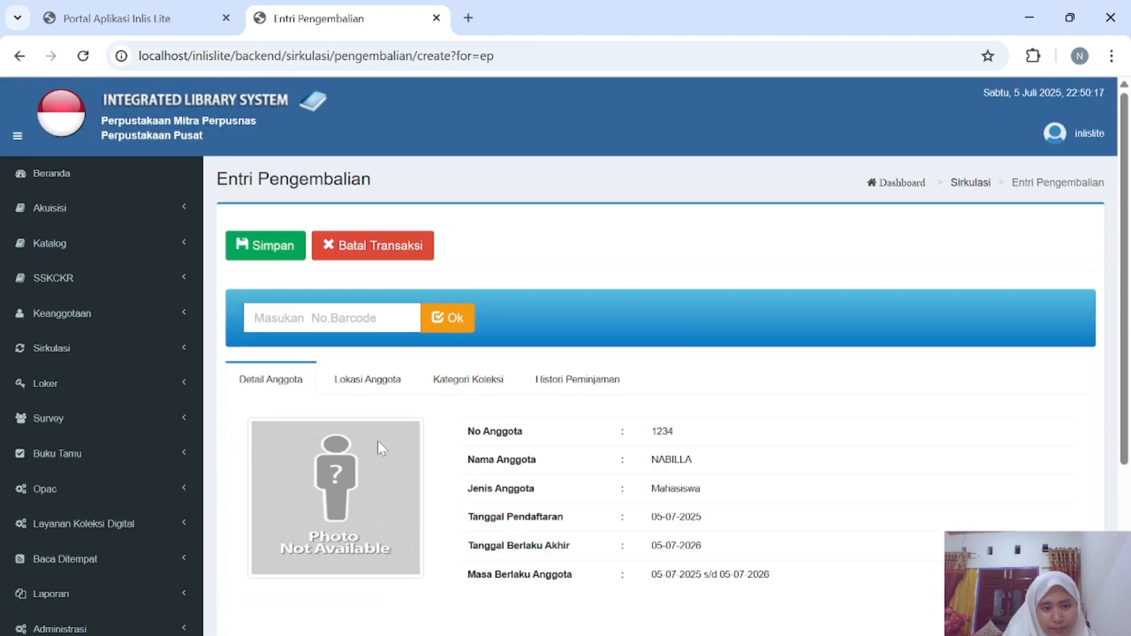
pyautogui.click(263, 247)
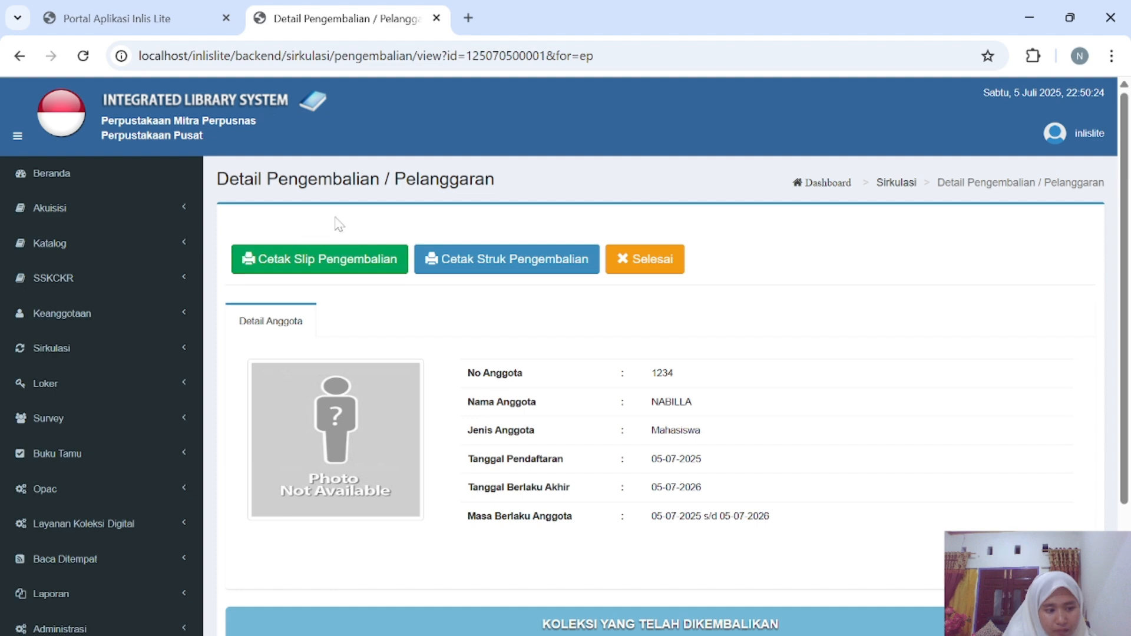
# Print the return slip, then open Daftar Pengembalian showing copy 001 returned 05-07-2025.
pyautogui.click(346, 262)
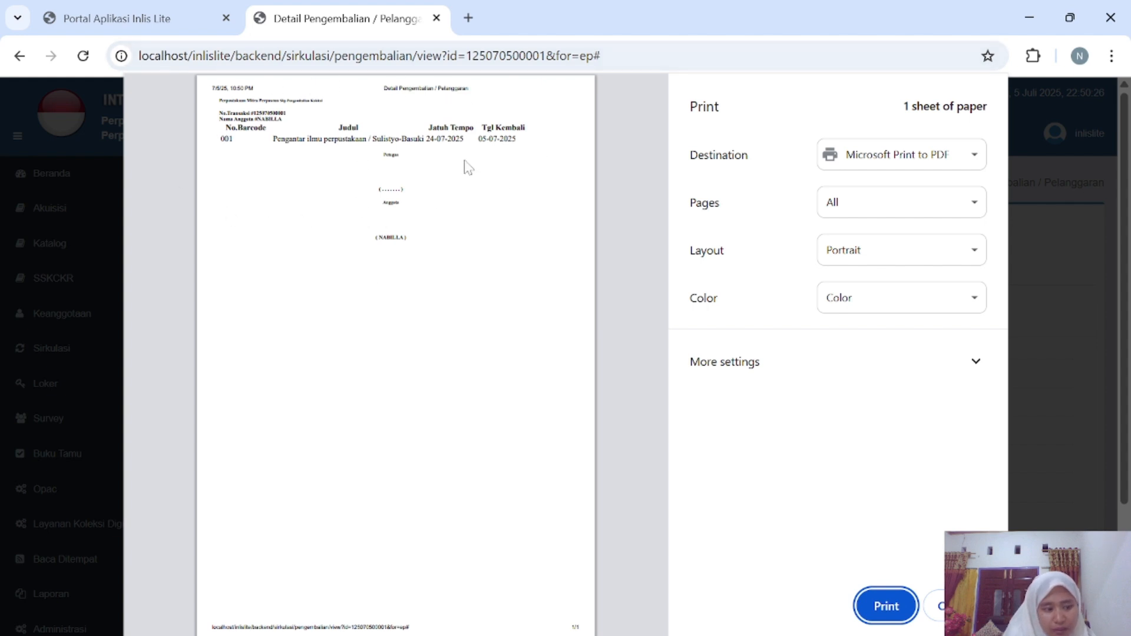
pyautogui.click(895, 606)
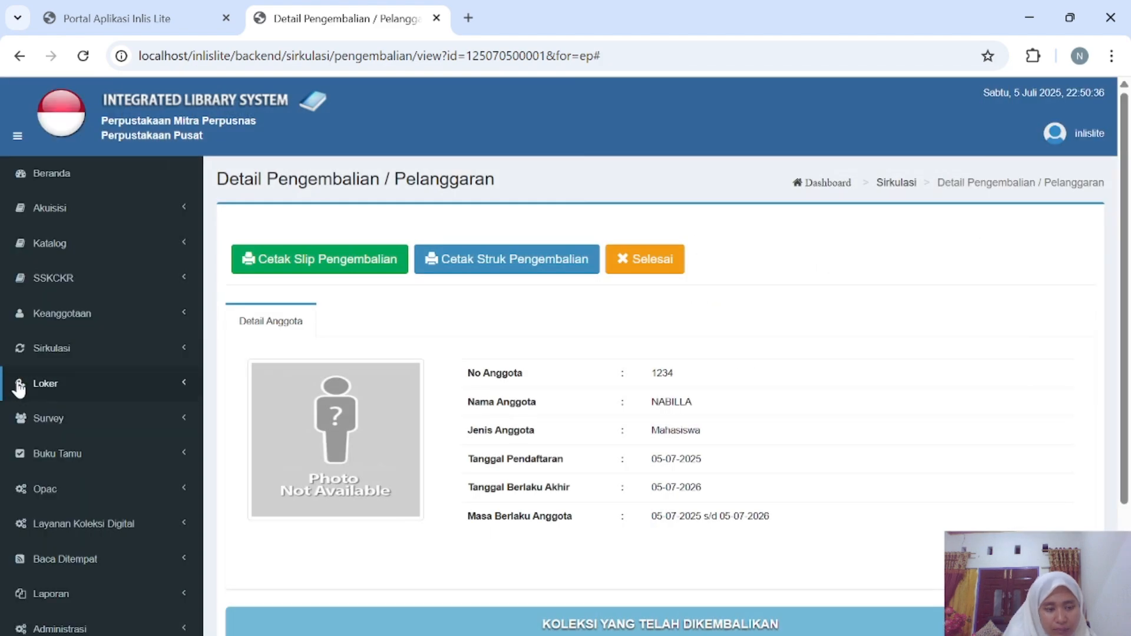
pyautogui.click(87, 358)
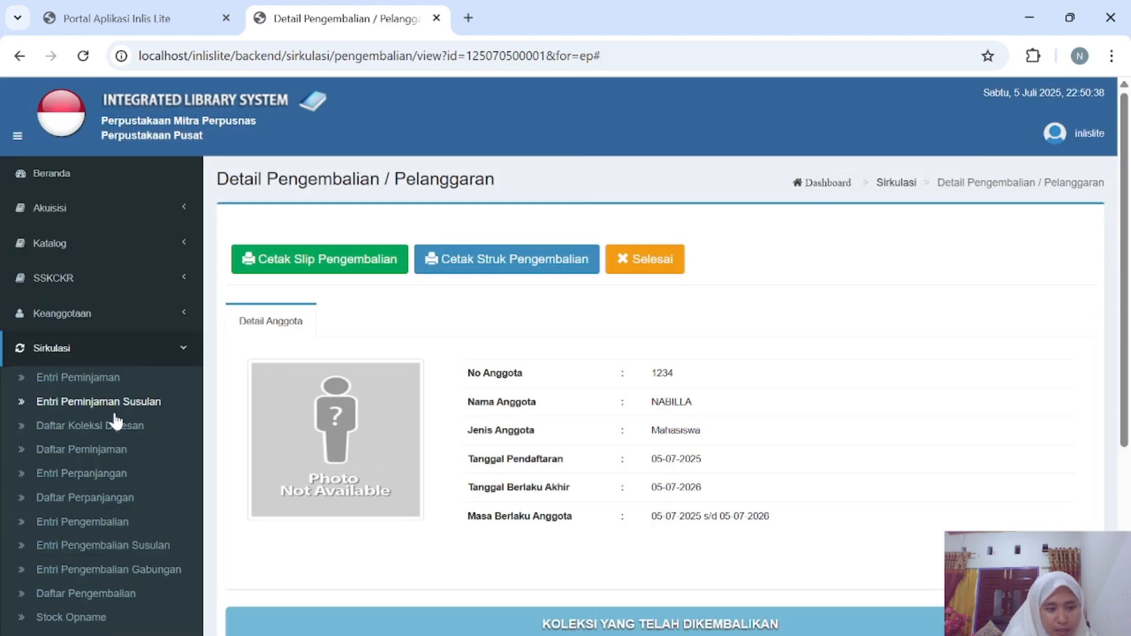
pyautogui.scroll(-3, 97, 498)
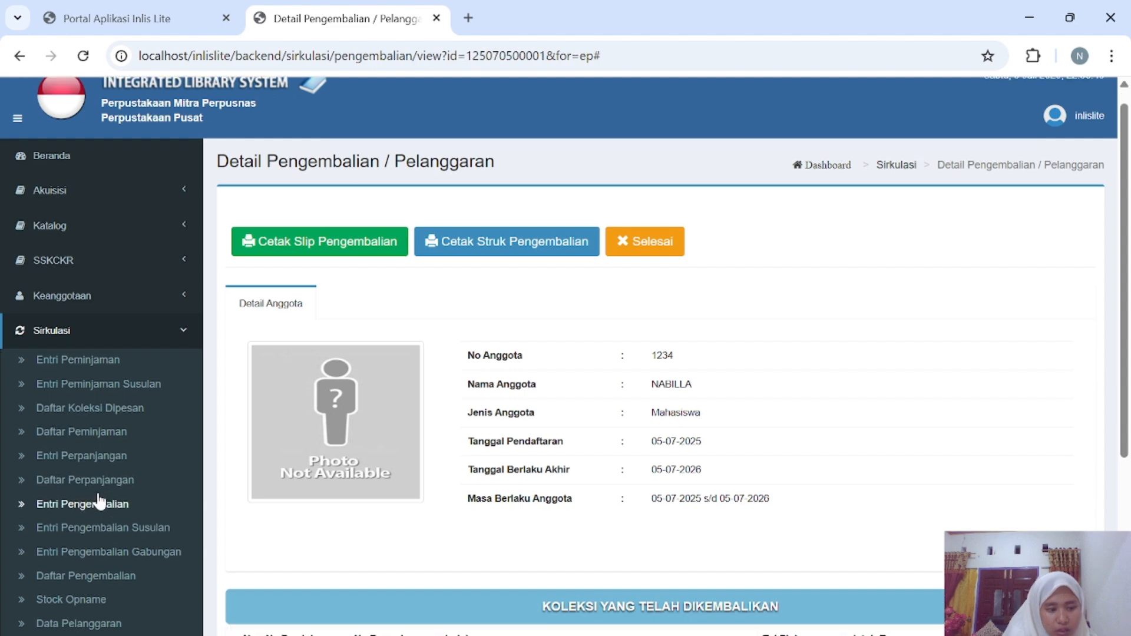
pyautogui.scroll(-2, 97, 501)
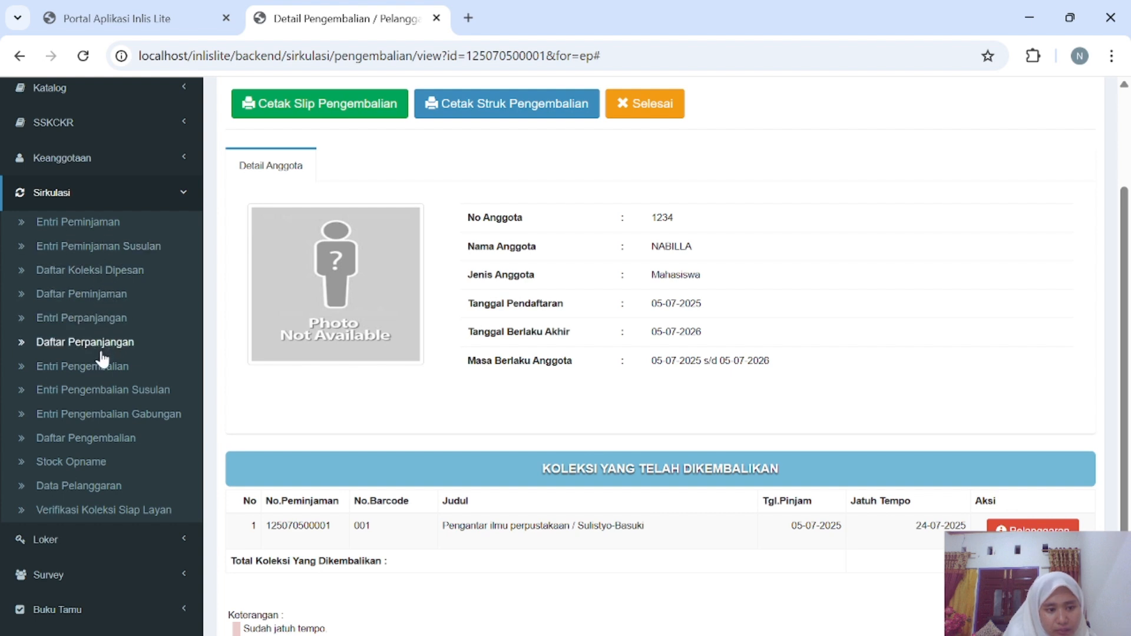
pyautogui.click(93, 434)
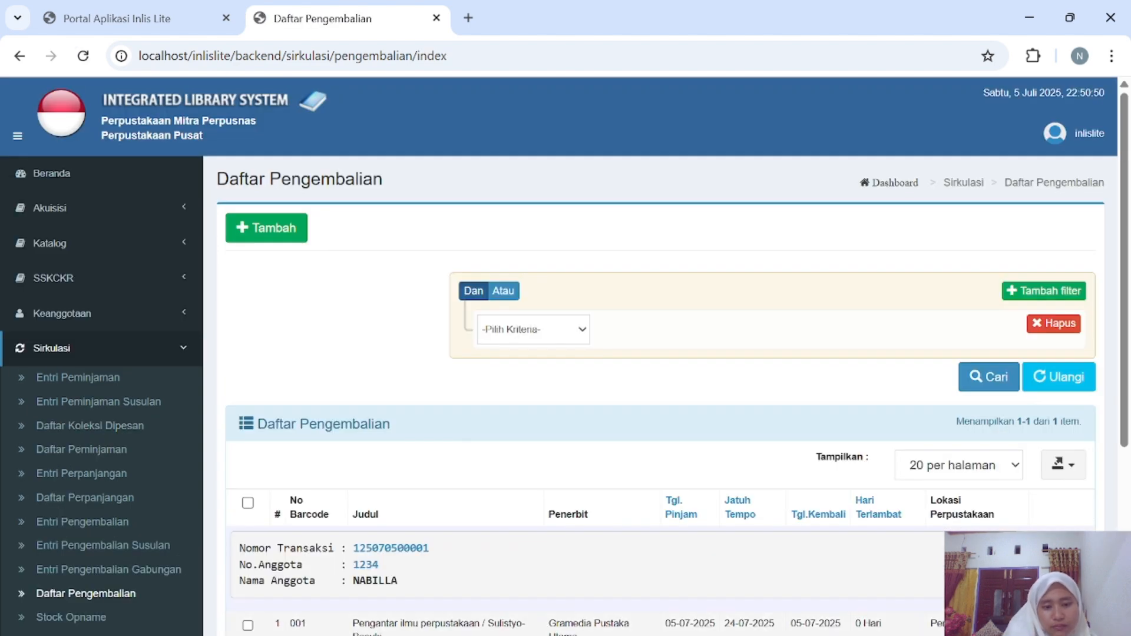
pyautogui.scroll(-2, 405, 610)
pyautogui.scroll(-3, 405, 610)
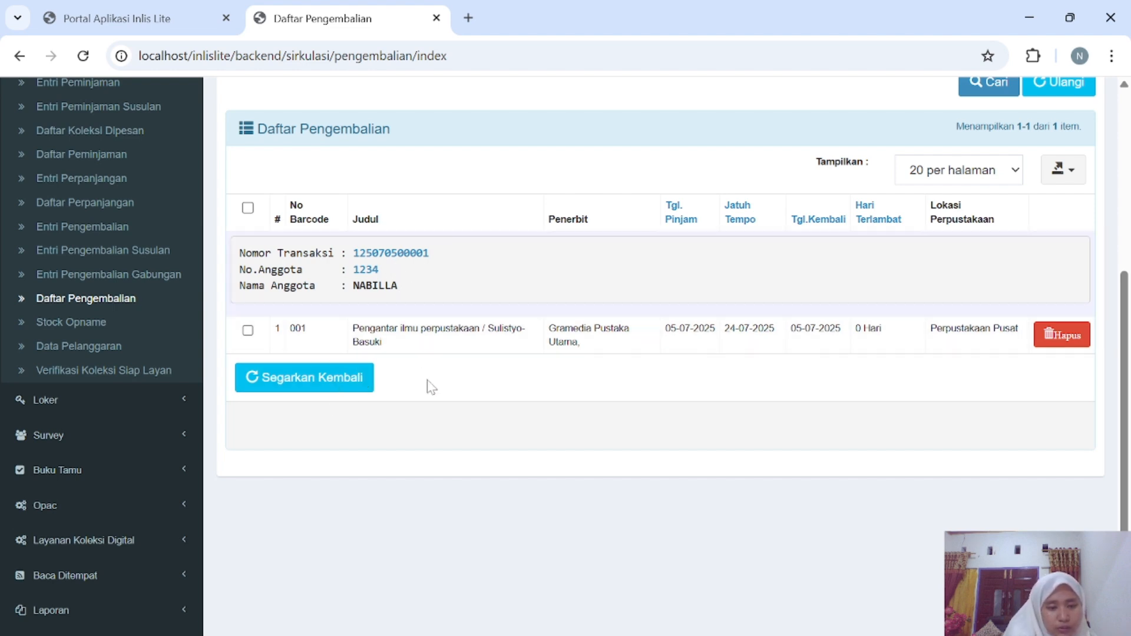
pyautogui.scroll(4, 377, 328)
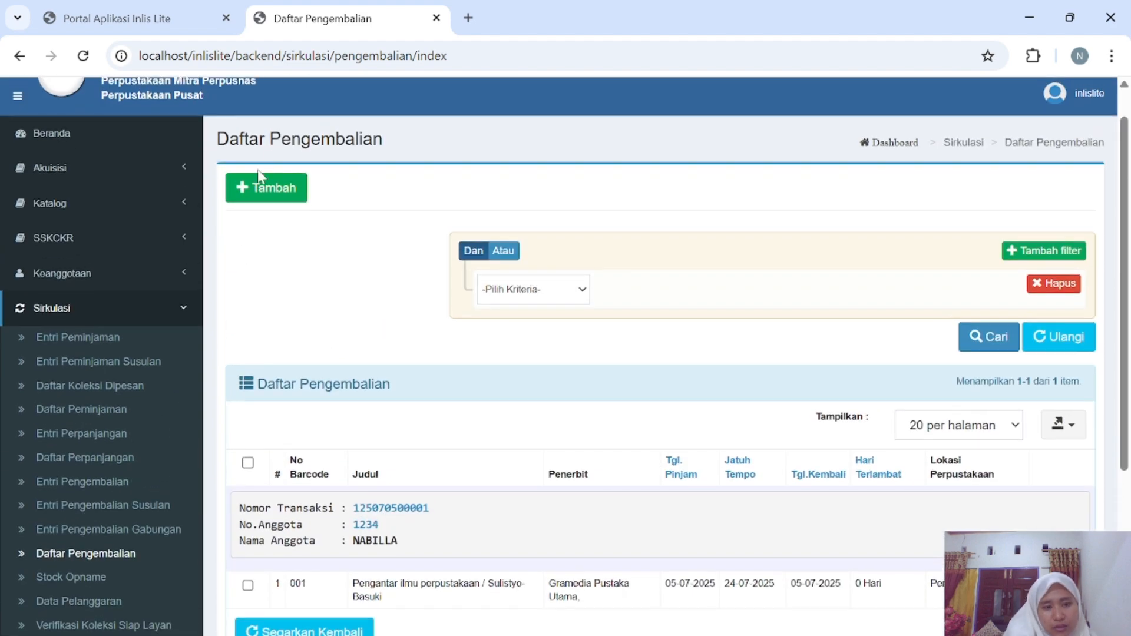